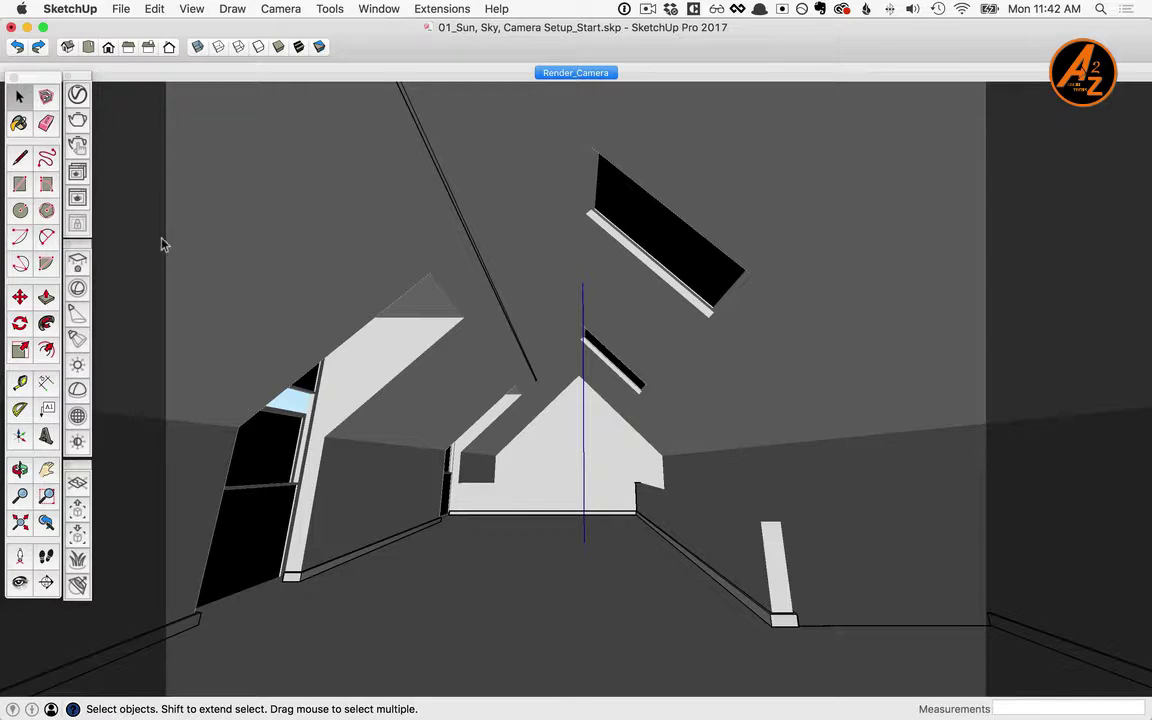
# - Start an interactive V-Ray render of the attic scene and open the Shadow Settings beside the frame buffer
pyautogui.click(78, 148)
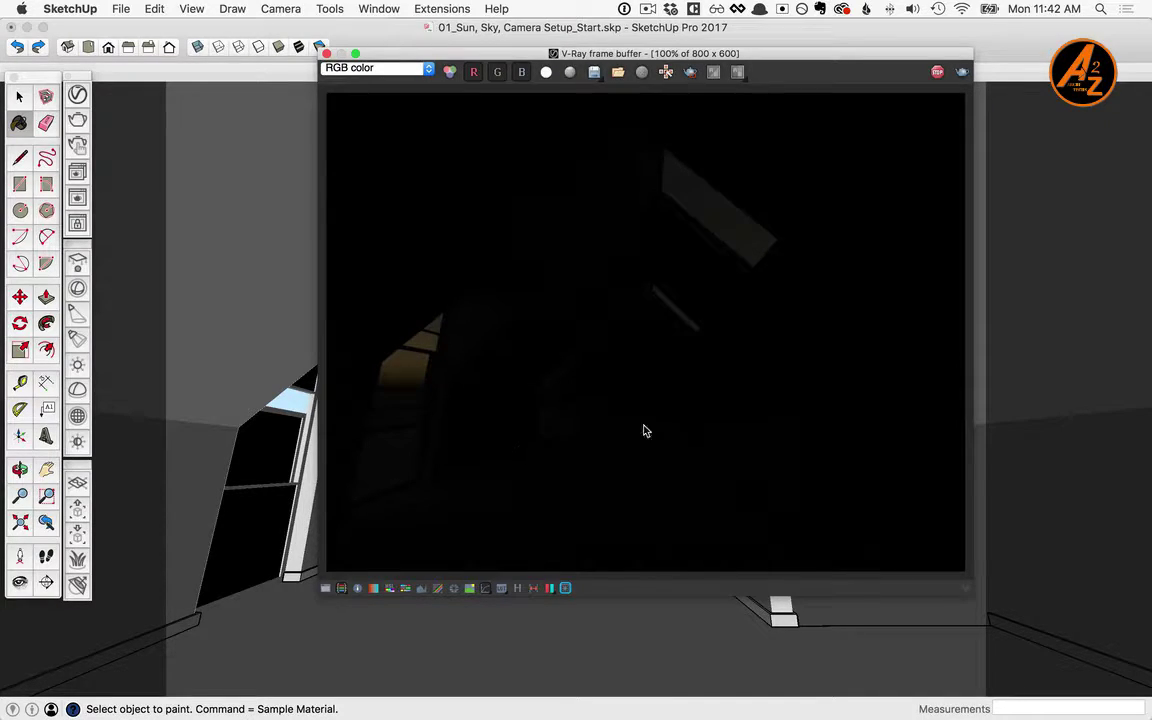
pyautogui.moveTo(834, 56); pyautogui.dragTo(615, 81)
pyautogui.click(366, 8)
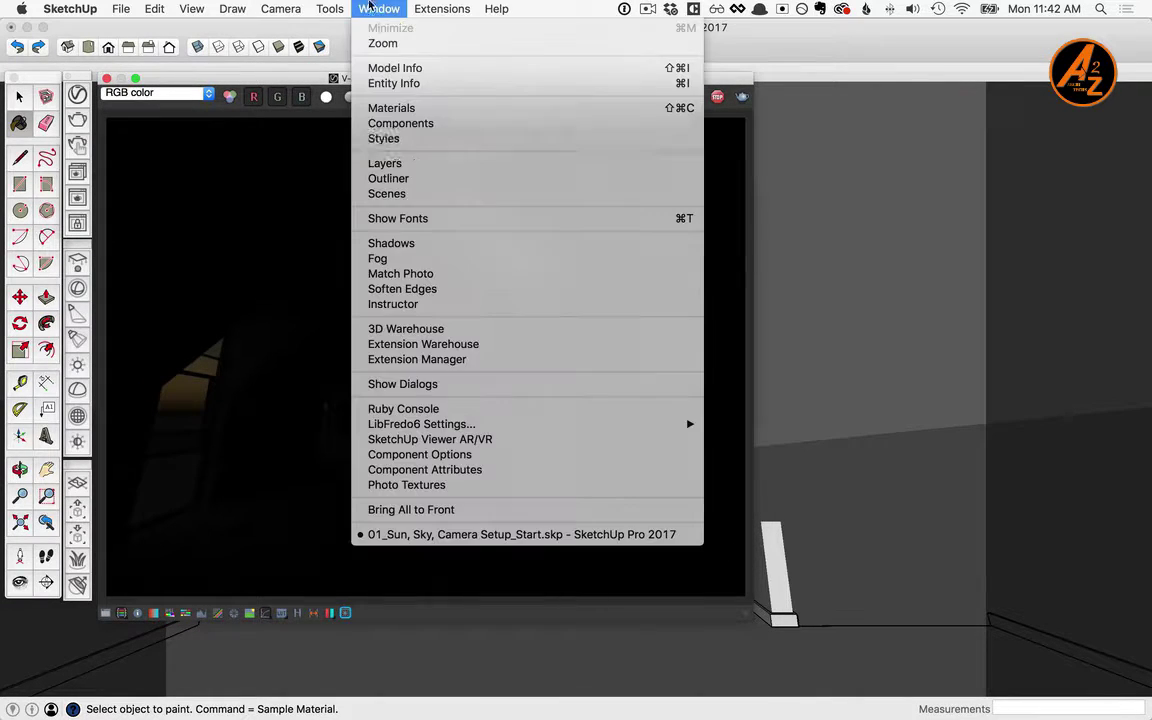
pyautogui.click(375, 244)
pyautogui.moveTo(858, 88); pyautogui.dragTo(853, 93)
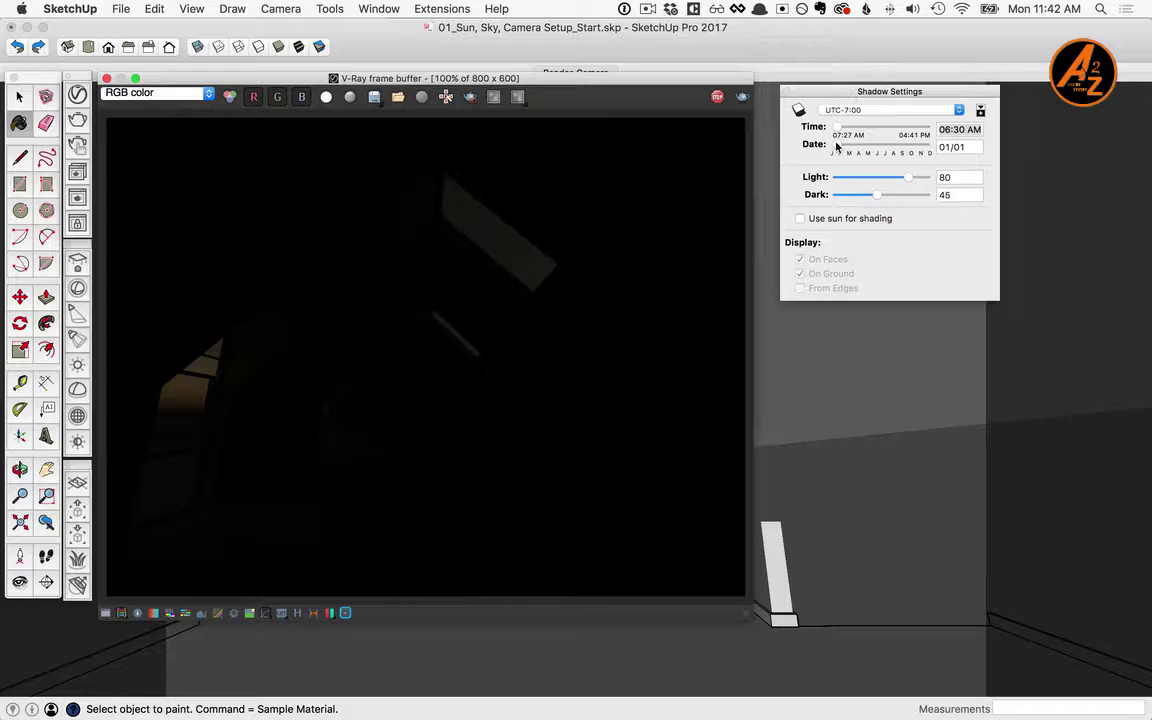
# - Set the sun's time to 06:50 AM and its date to 04/08 in the Shadow Settings
pyautogui.moveTo(836, 145); pyautogui.dragTo(869, 129)
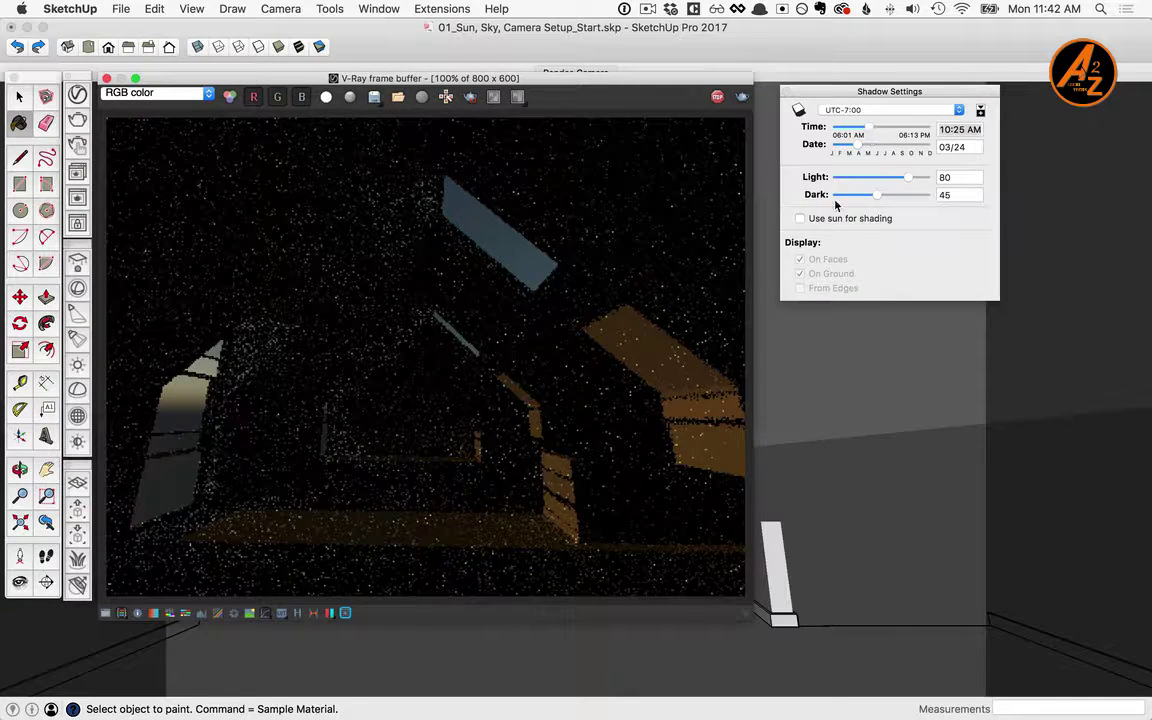
pyautogui.click(963, 129)
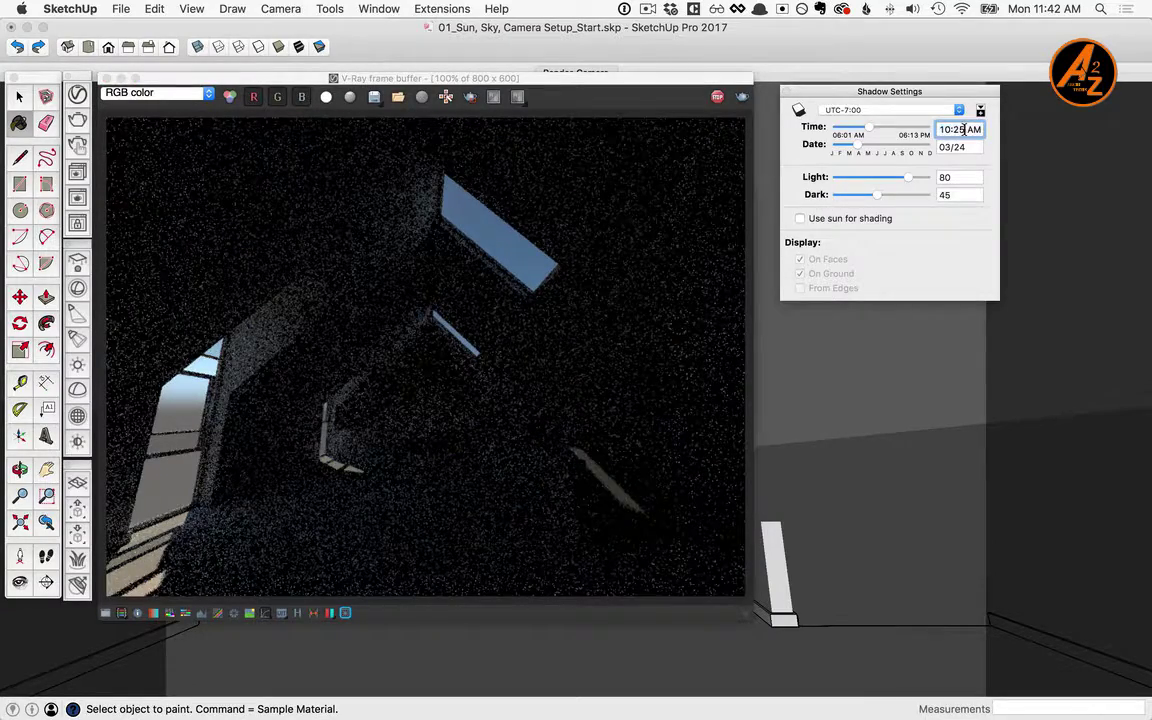
pyautogui.write('6:5')
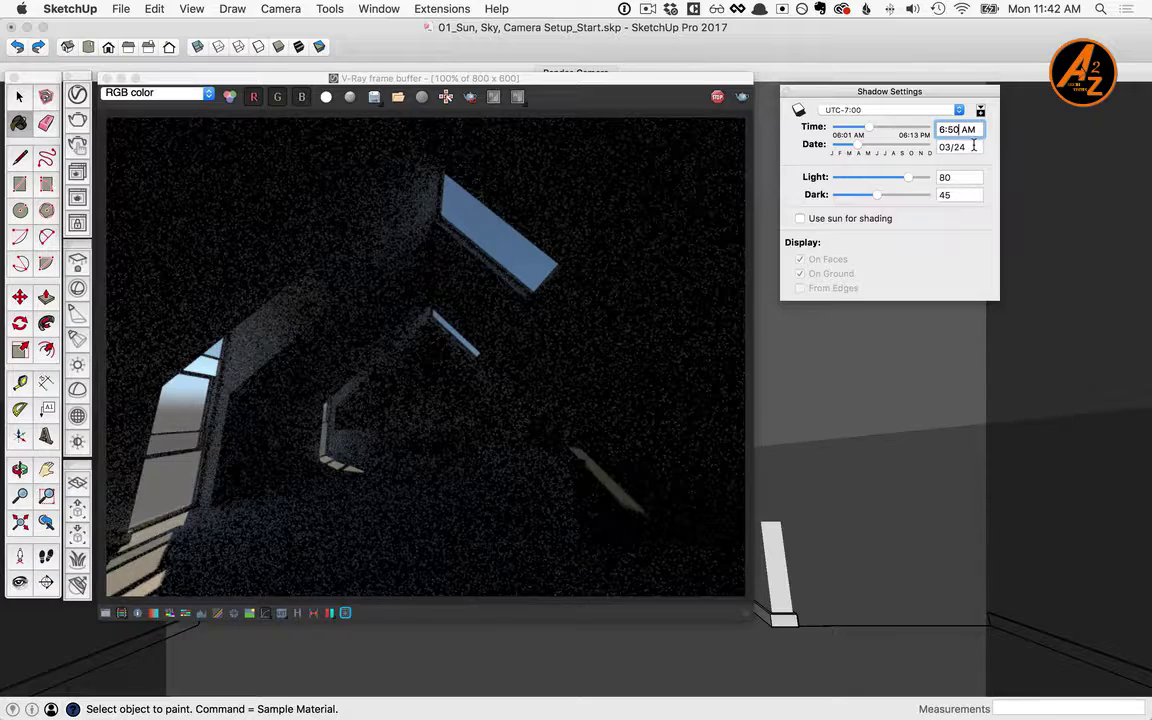
pyautogui.press('Tab')
pyautogui.write('4/')
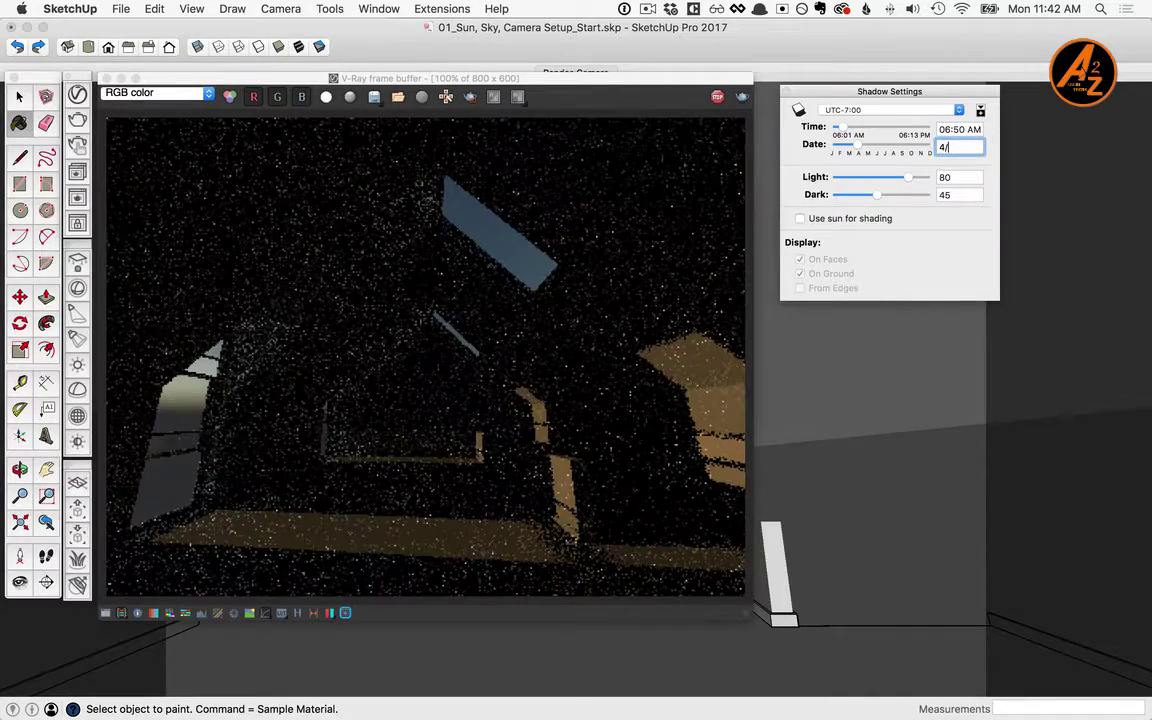
pyautogui.write('08')
pyautogui.press('Return')
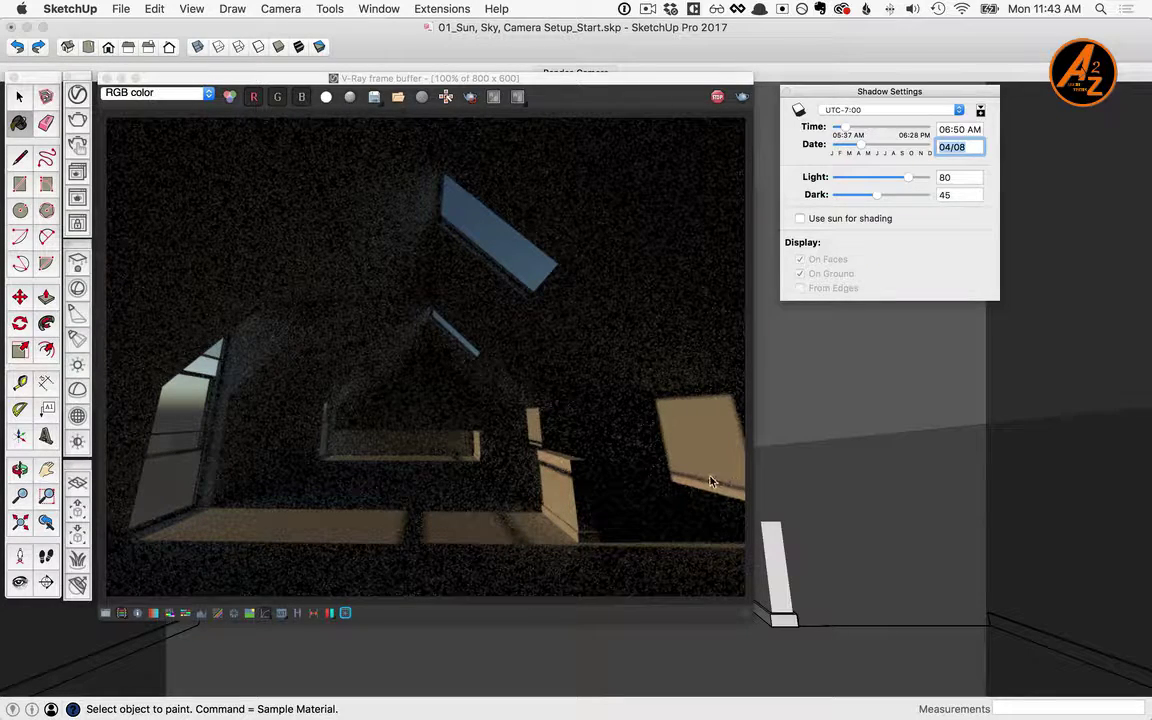
# - Set the V-Ray standard camera's exposure value to 11.32
pyautogui.click(79, 95)
pyautogui.click(206, 76)
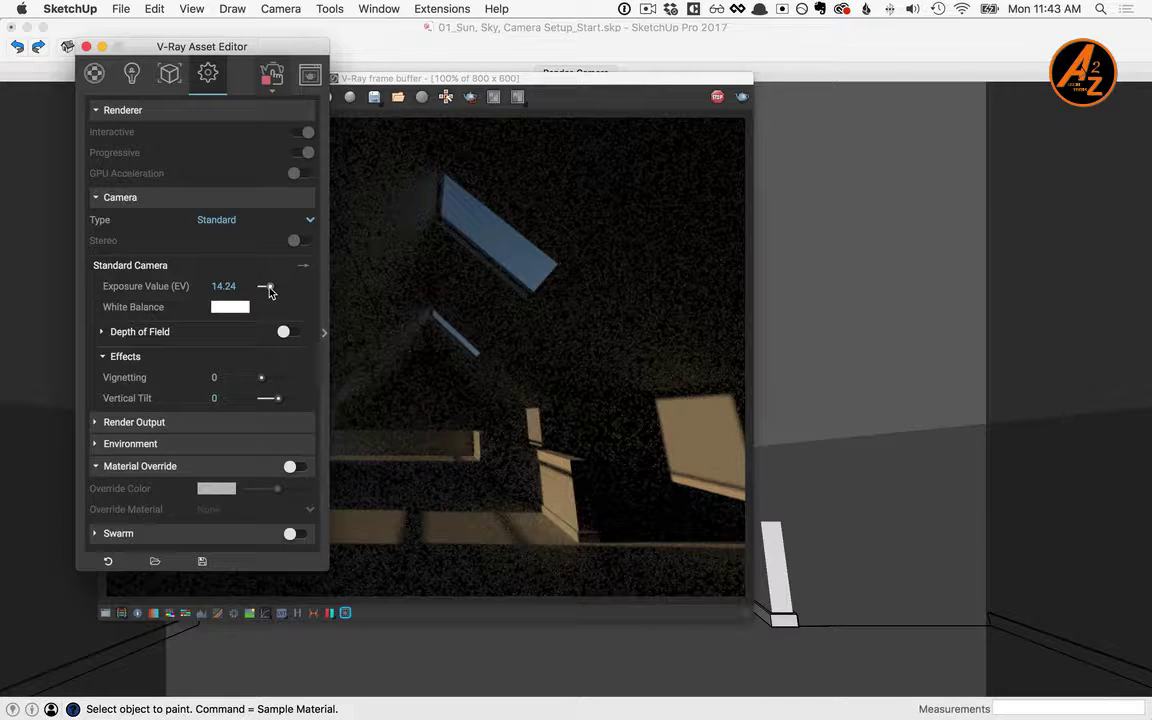
pyautogui.moveTo(265, 290); pyautogui.dragTo(198, 287)
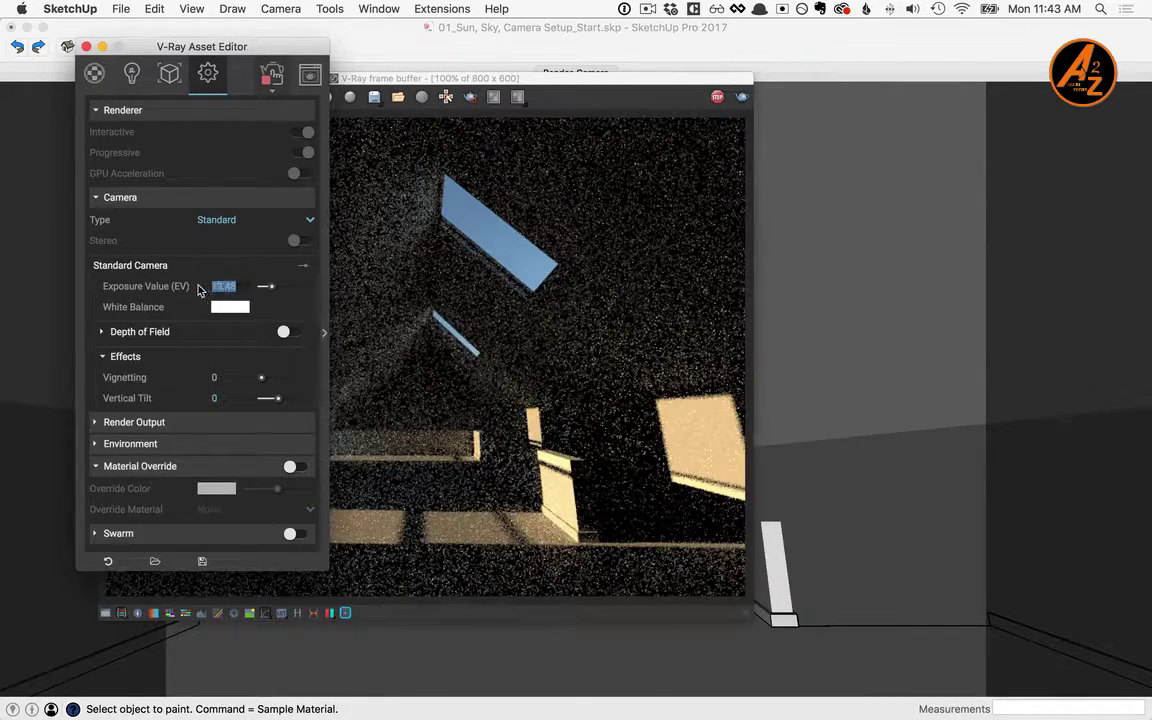
pyautogui.write('11.32')
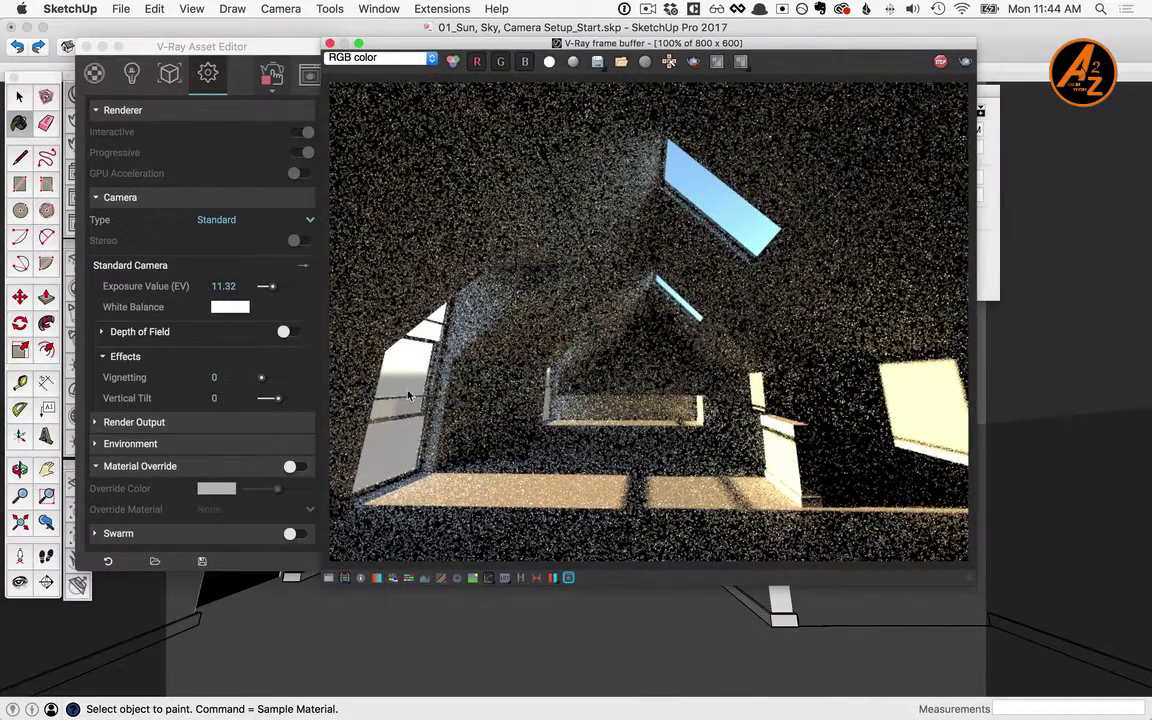
# - Change the camera's white balance to a pale warm cream colour
pyautogui.click(232, 308)
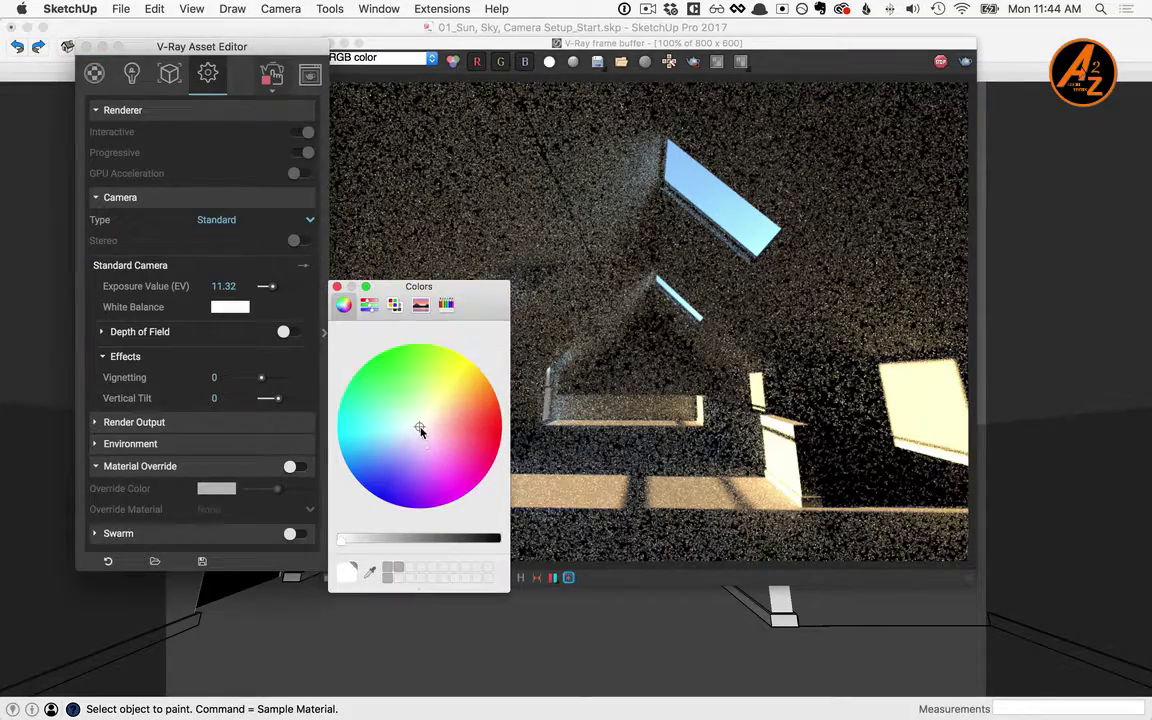
pyautogui.moveTo(420, 428); pyautogui.dragTo(425, 426)
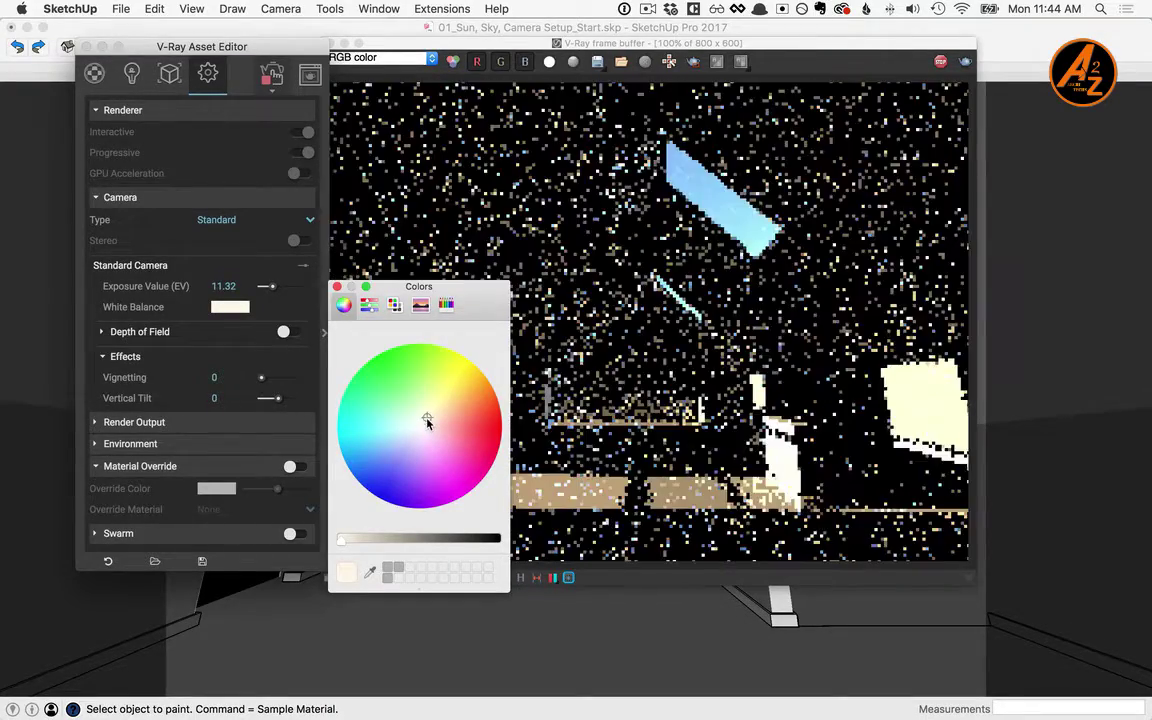
pyautogui.click(337, 286)
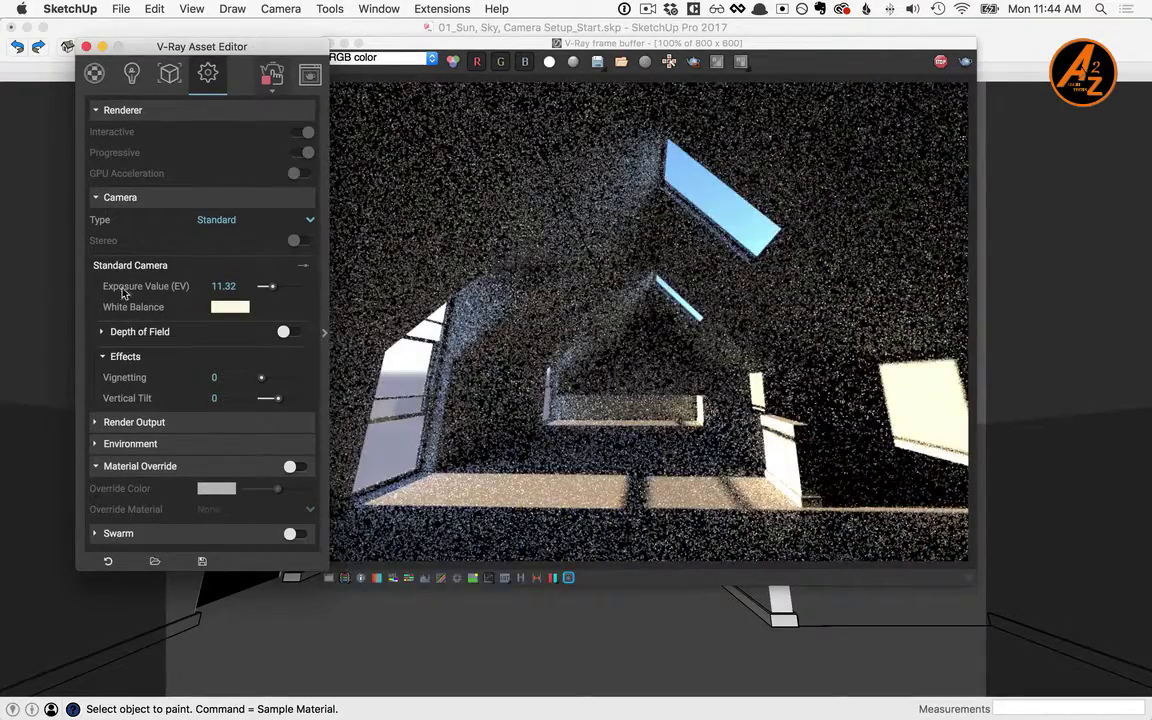
# - Straighten the camera's vertical lines by setting Vertical Tilt to 0.24 in the camera effects
pyautogui.click(102, 357)
pyautogui.click(102, 357)
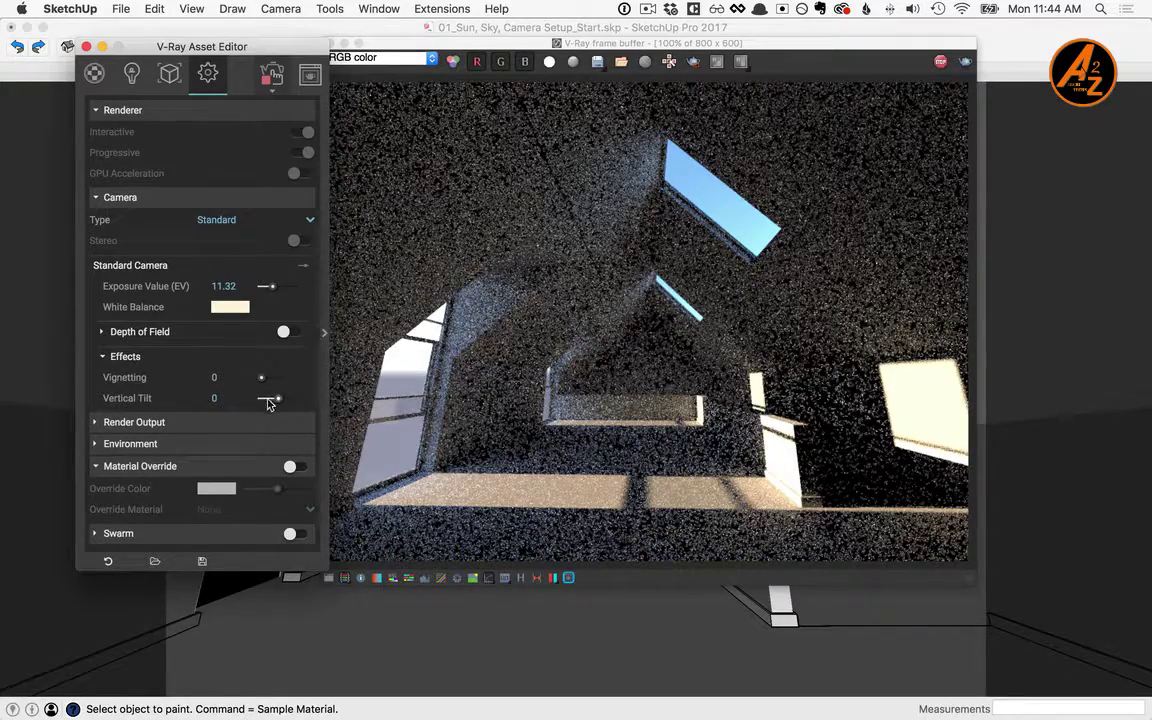
pyautogui.moveTo(278, 400); pyautogui.dragTo(205, 401)
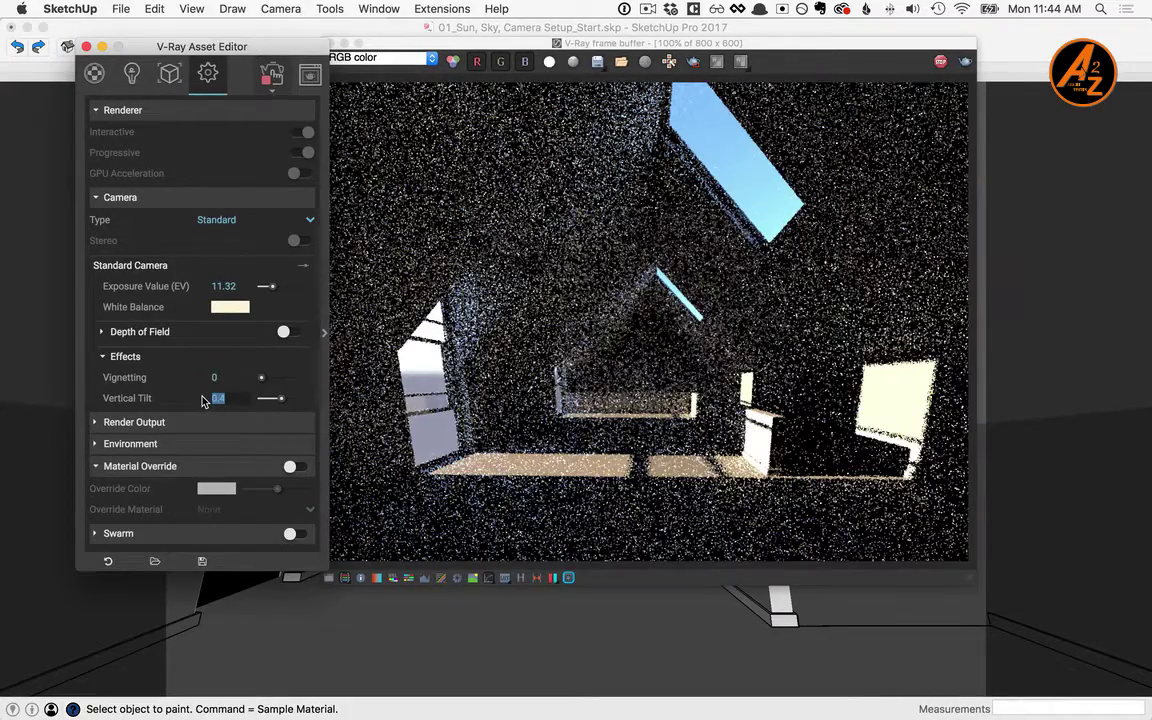
pyautogui.write('.24')
pyautogui.press('Return')
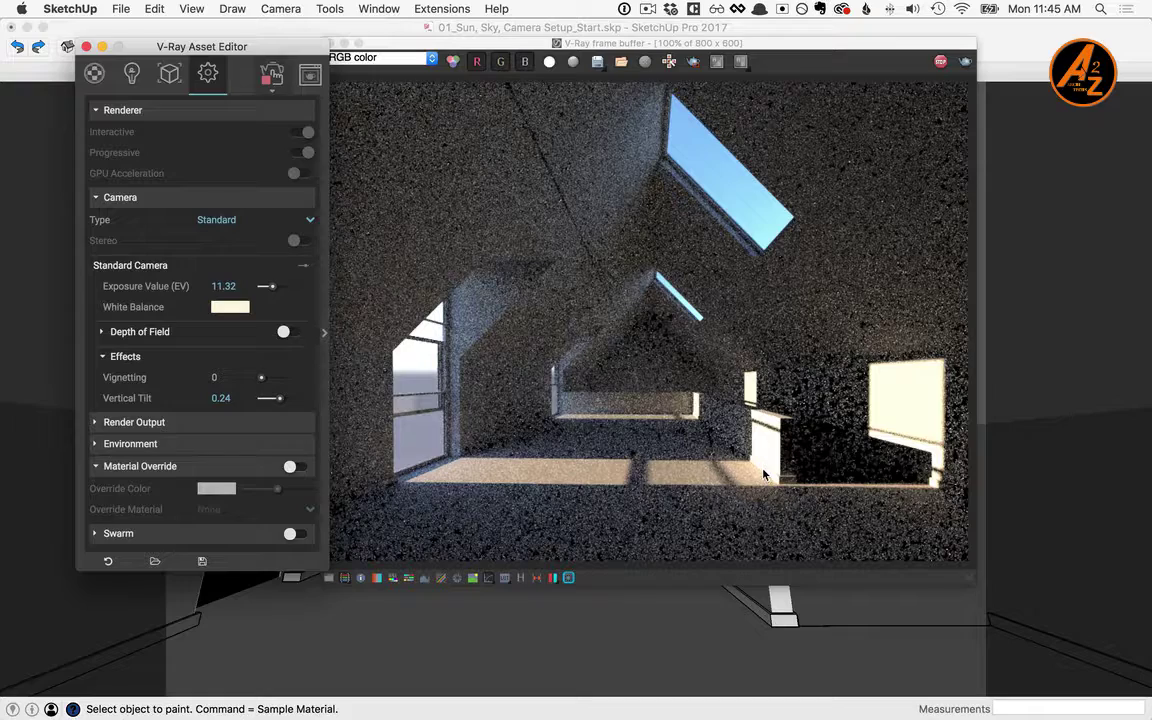
# - Change the SunLight's sky model to CIE Clear
pyautogui.click(132, 74)
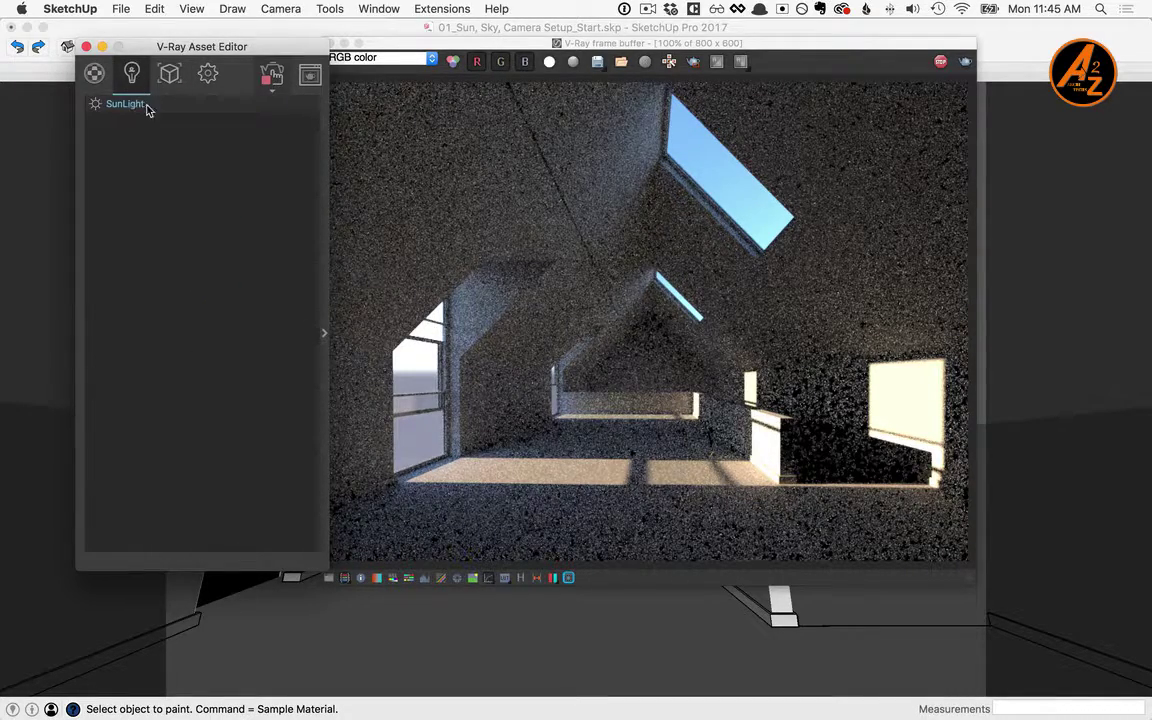
pyautogui.click(324, 332)
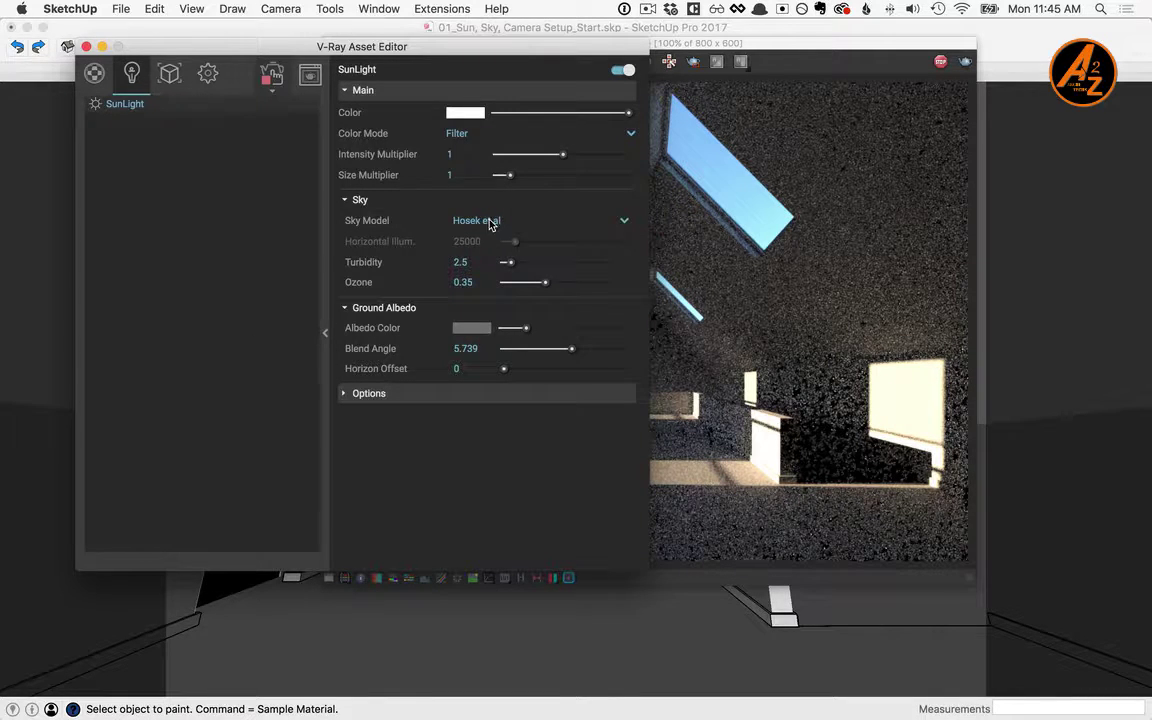
pyautogui.click(626, 226)
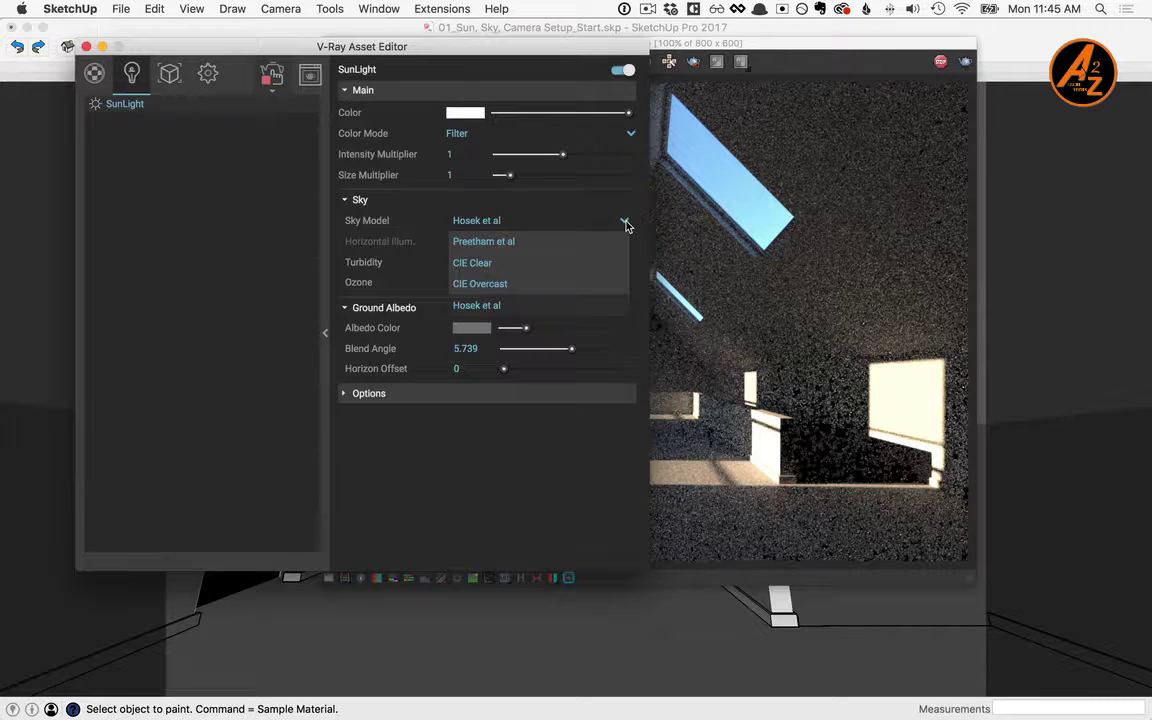
pyautogui.click(480, 264)
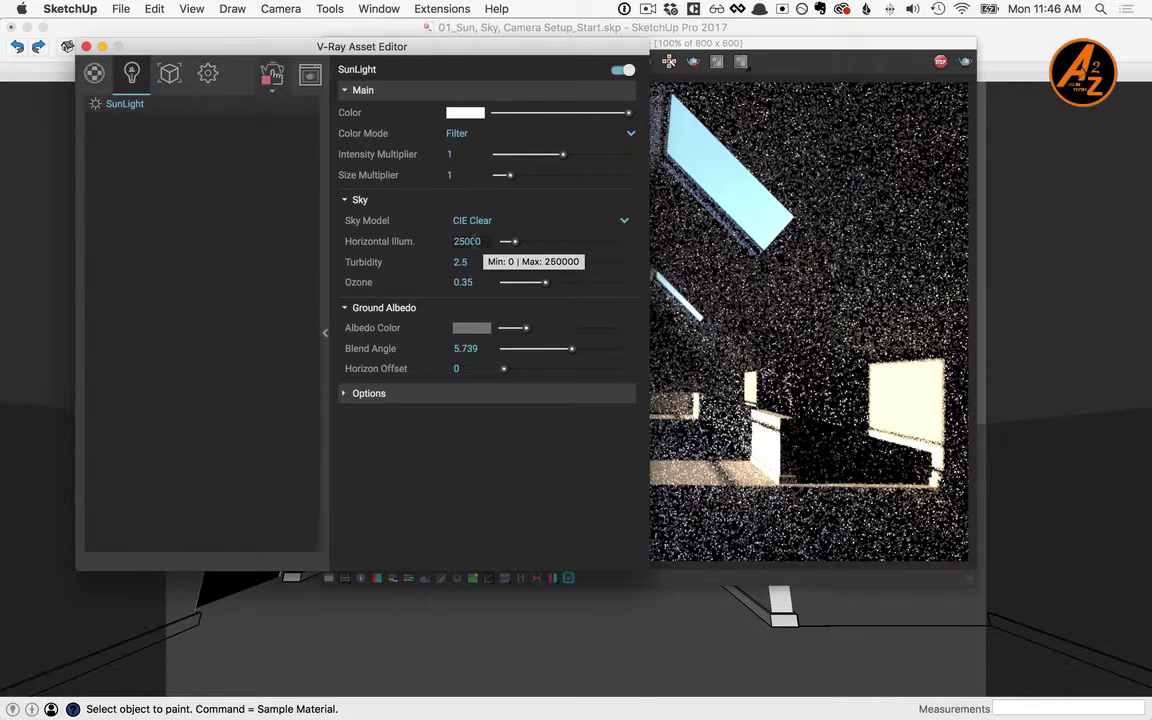
# - Try a horizontal illumination of 0 for the sky and check the interactive render
pyautogui.click(467, 241)
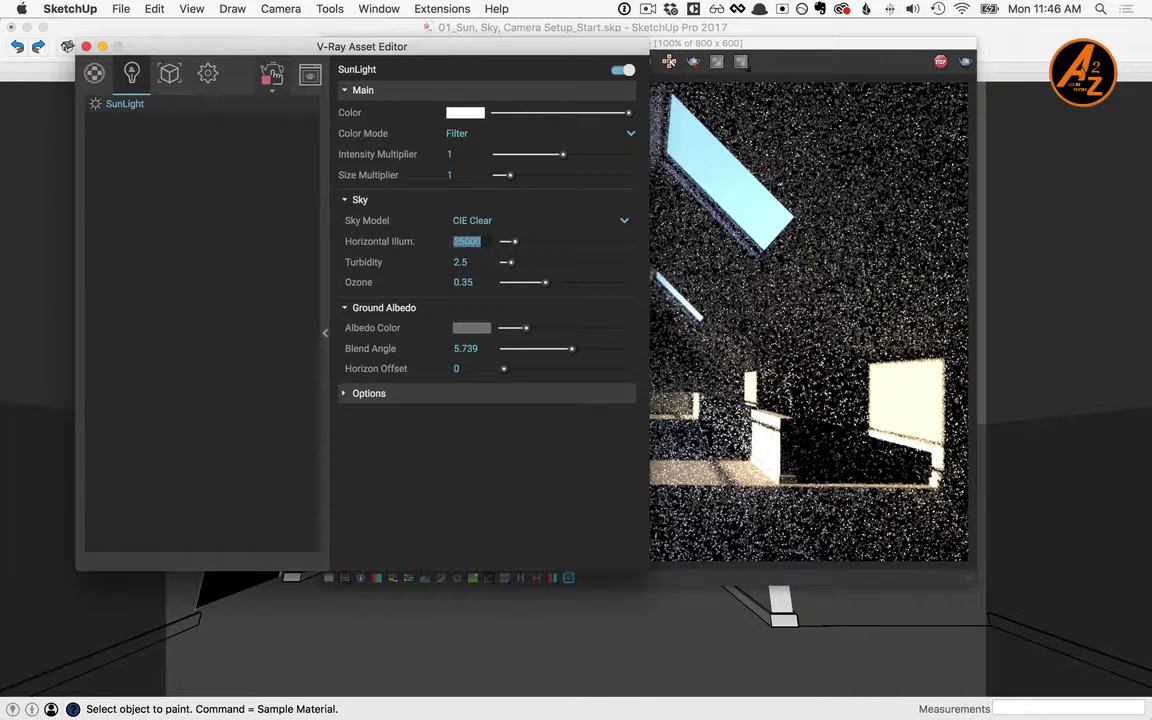
pyautogui.write('0')
pyautogui.press('Return')
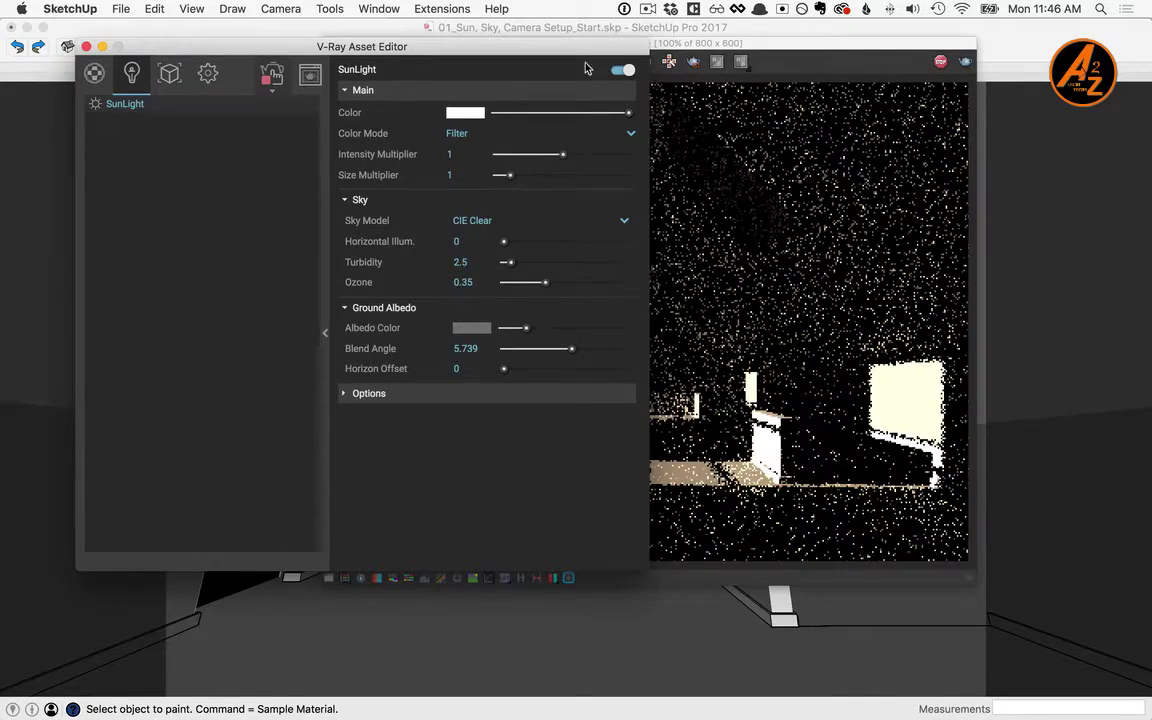
pyautogui.moveTo(588, 50); pyautogui.dragTo(302, 51)
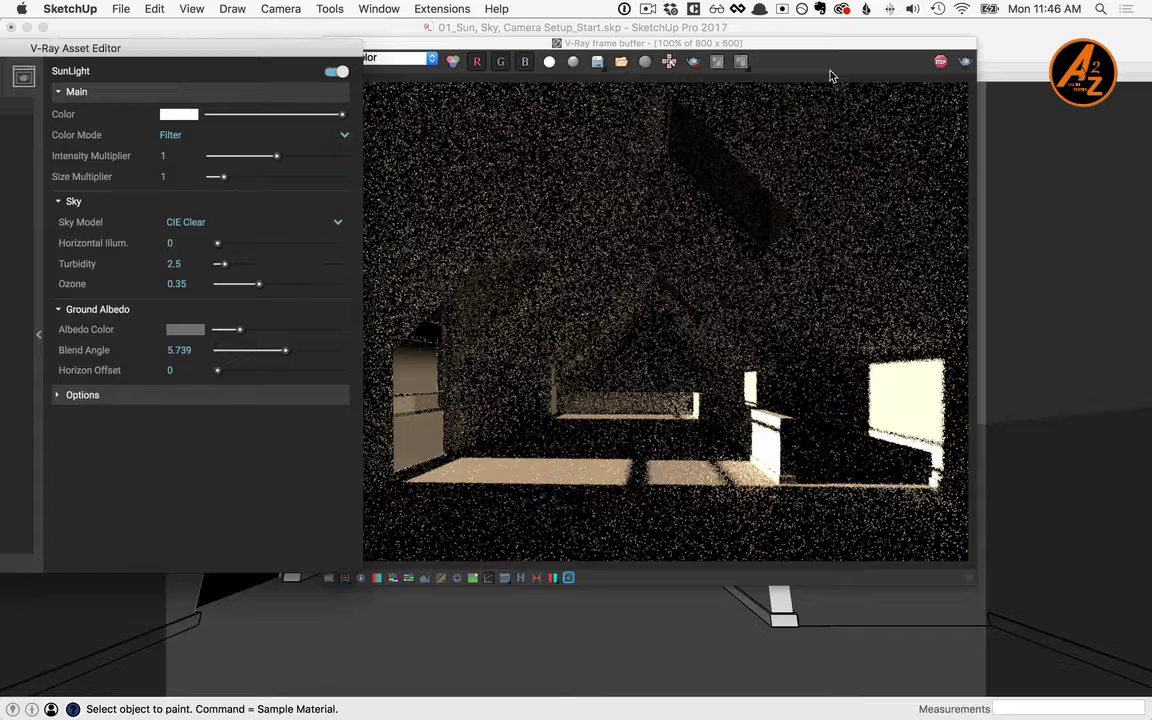
pyautogui.moveTo(274, 52); pyautogui.dragTo(554, 48)
# - Set the sky's horizontal illumination to 50000 and check the interactive render
pyautogui.click(450, 238)
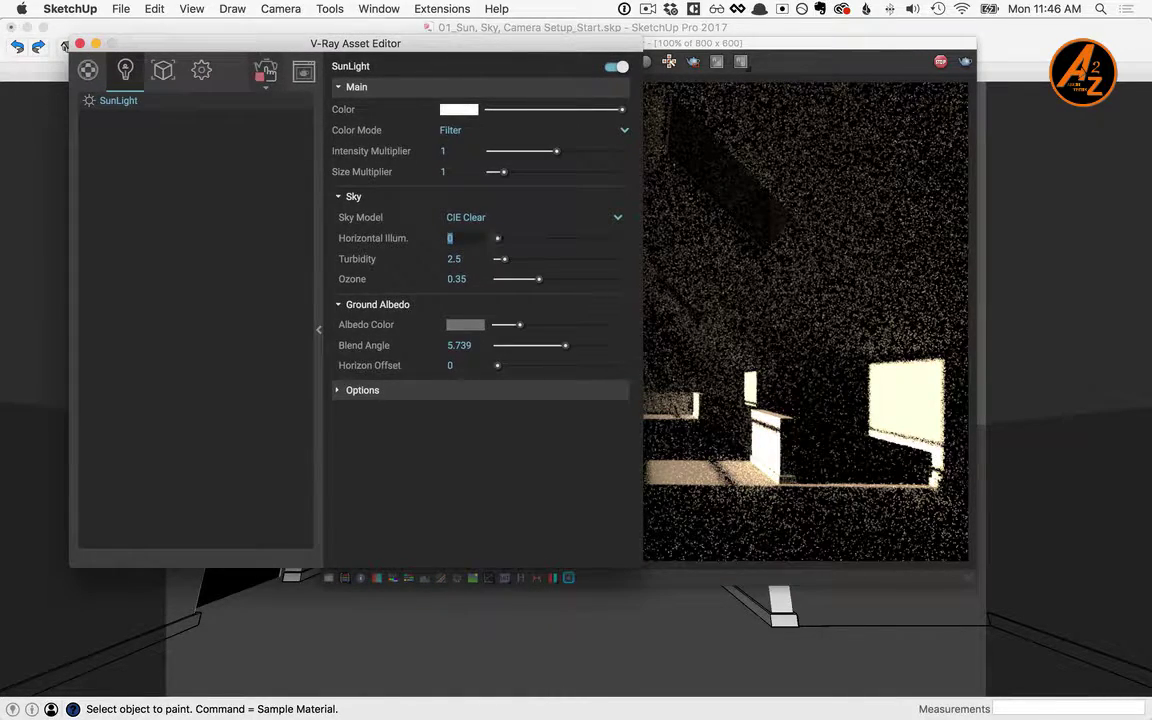
pyautogui.write('50')
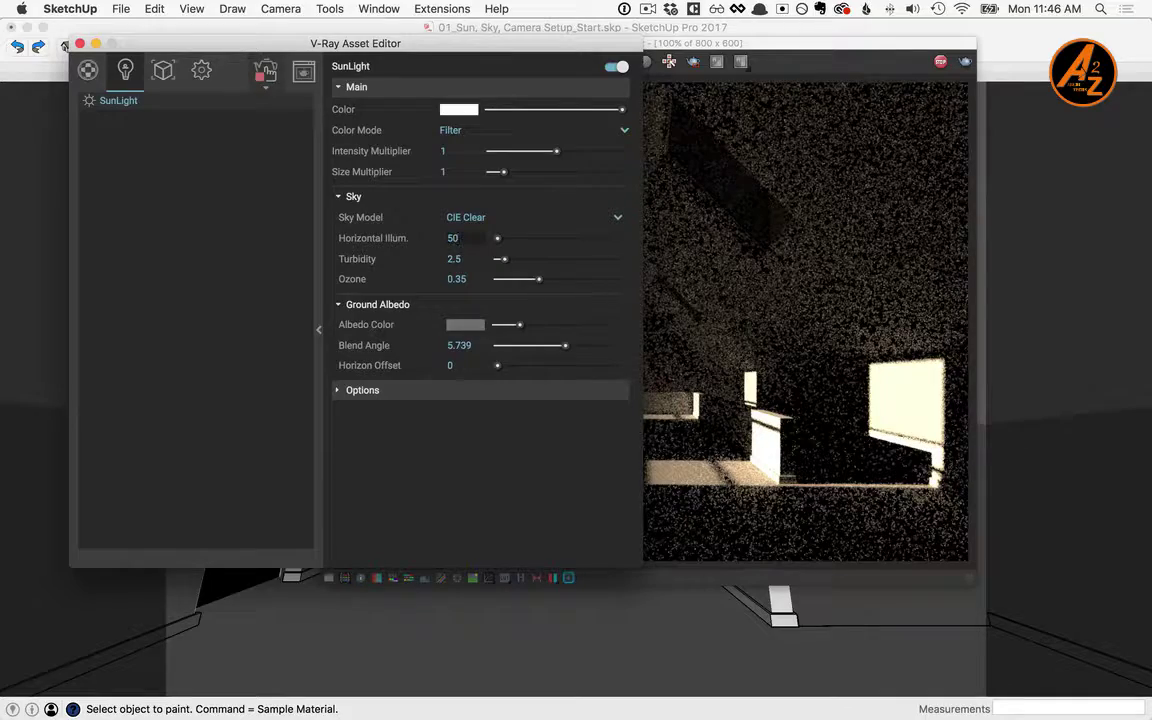
pyautogui.write('000')
pyautogui.press('Return')
pyautogui.moveTo(480, 43); pyautogui.dragTo(326, 55)
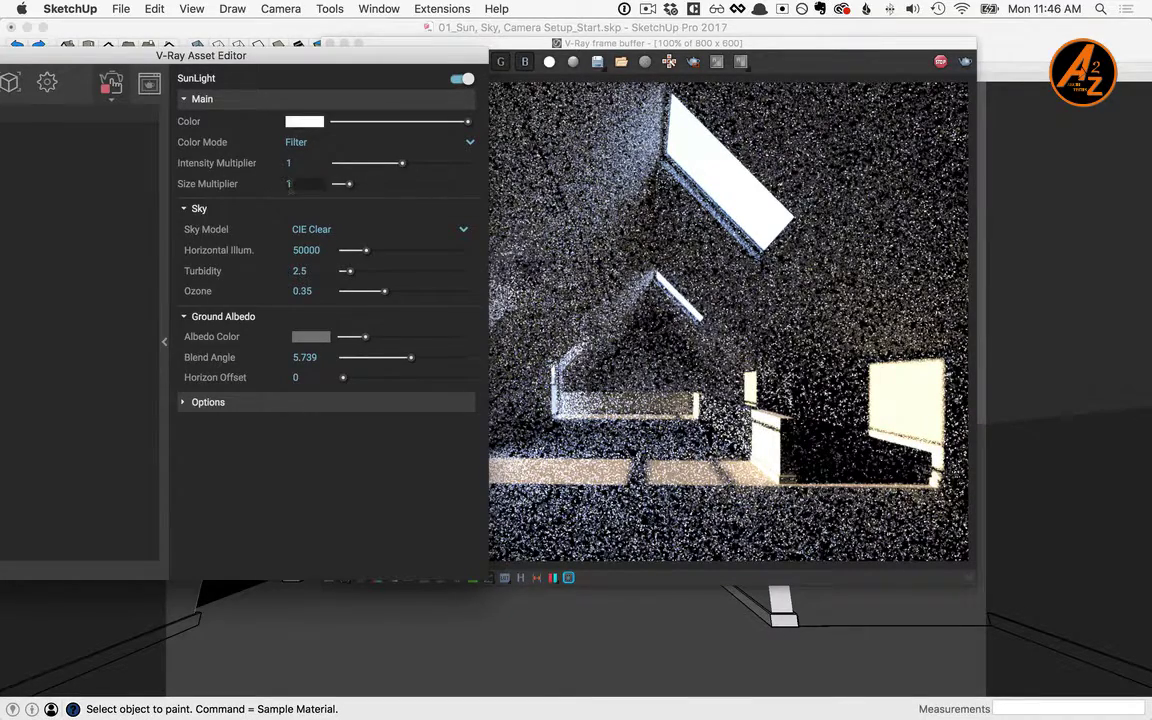
# - Soften the sun's shadows with a size multiplier of 3 and collapse the SunLight settings to see the render
pyautogui.click(290, 183)
pyautogui.write('3')
pyautogui.press('Return')
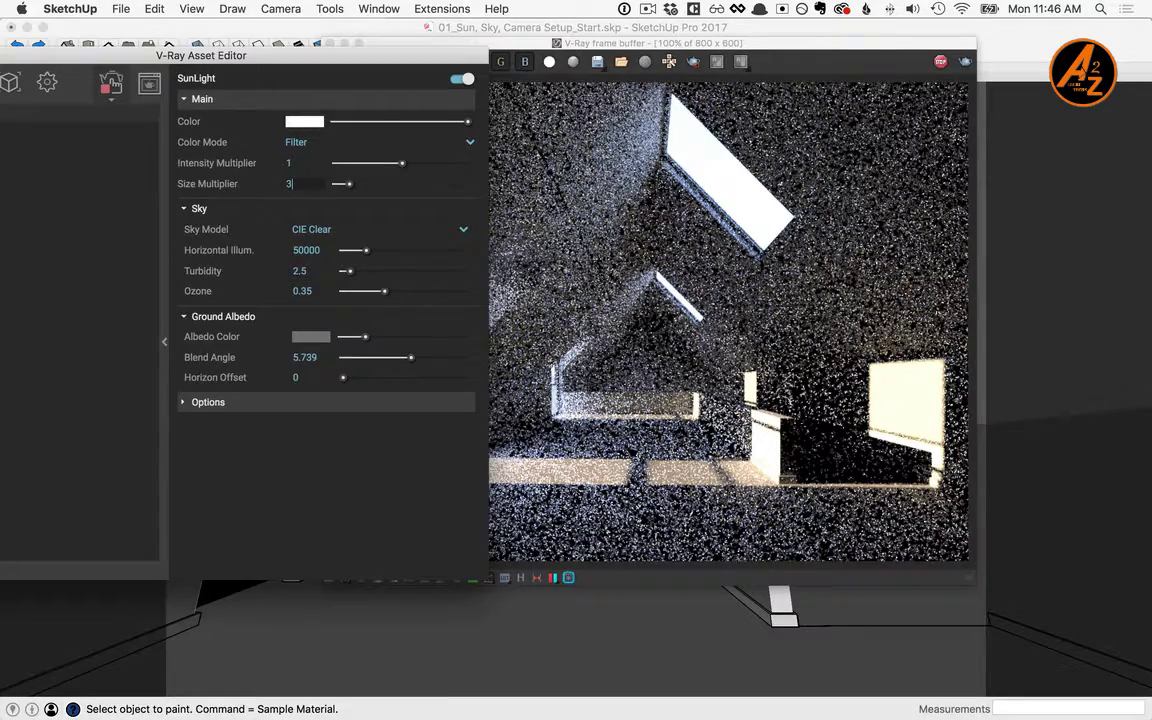
pyautogui.moveTo(435, 60); pyautogui.dragTo(549, 69)
pyautogui.click(281, 356)
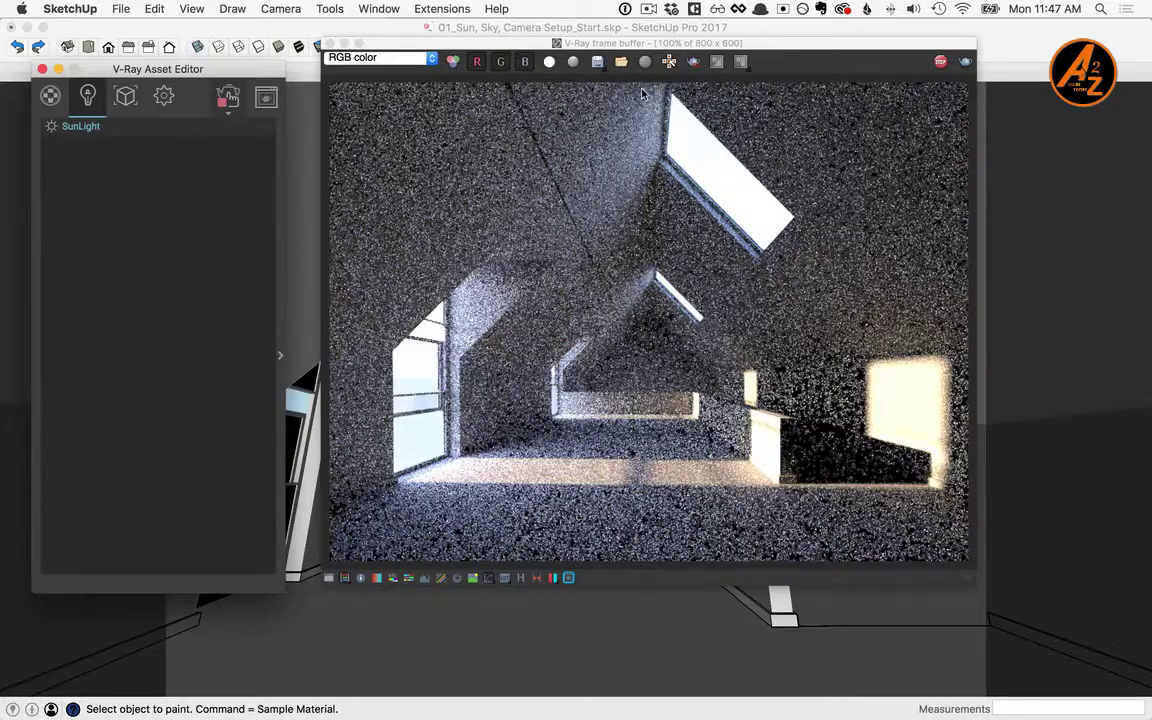
pyautogui.moveTo(743, 45); pyautogui.dragTo(759, 55)
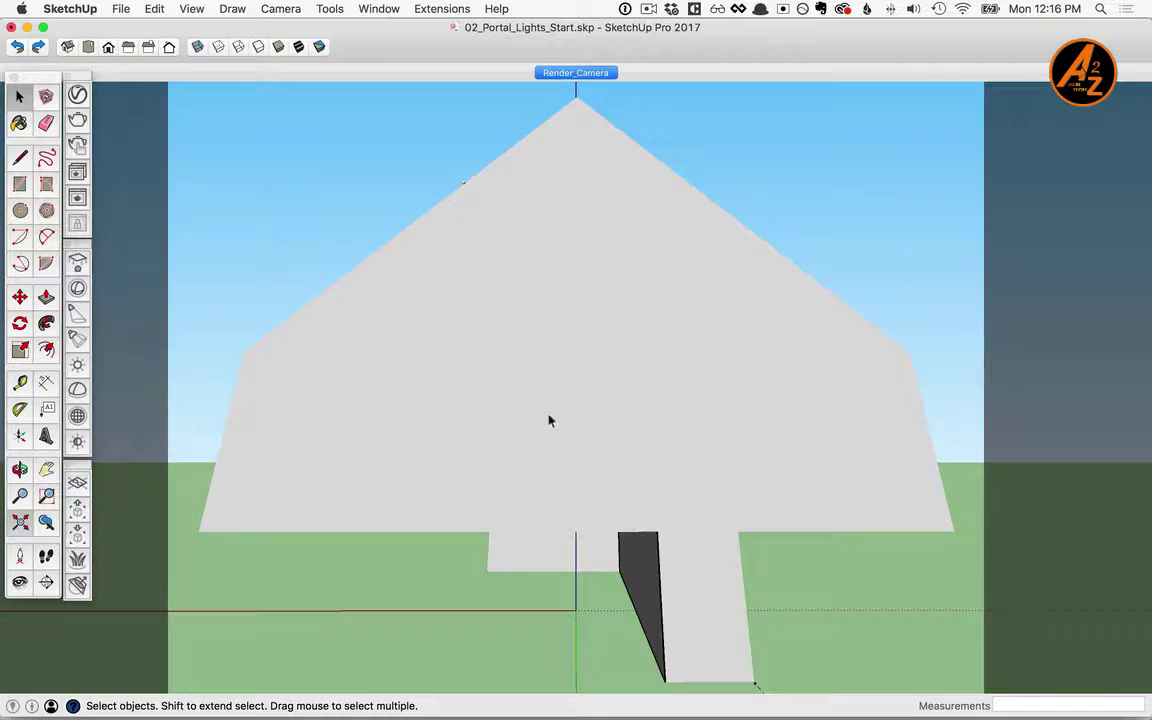
# - Draw a V-Ray rectangle light on the exterior side wall, beside the dormer window
pyautogui.press('o')
pyautogui.moveTo(419, 375); pyautogui.dragTo(612, 468)
pyautogui.press('space')
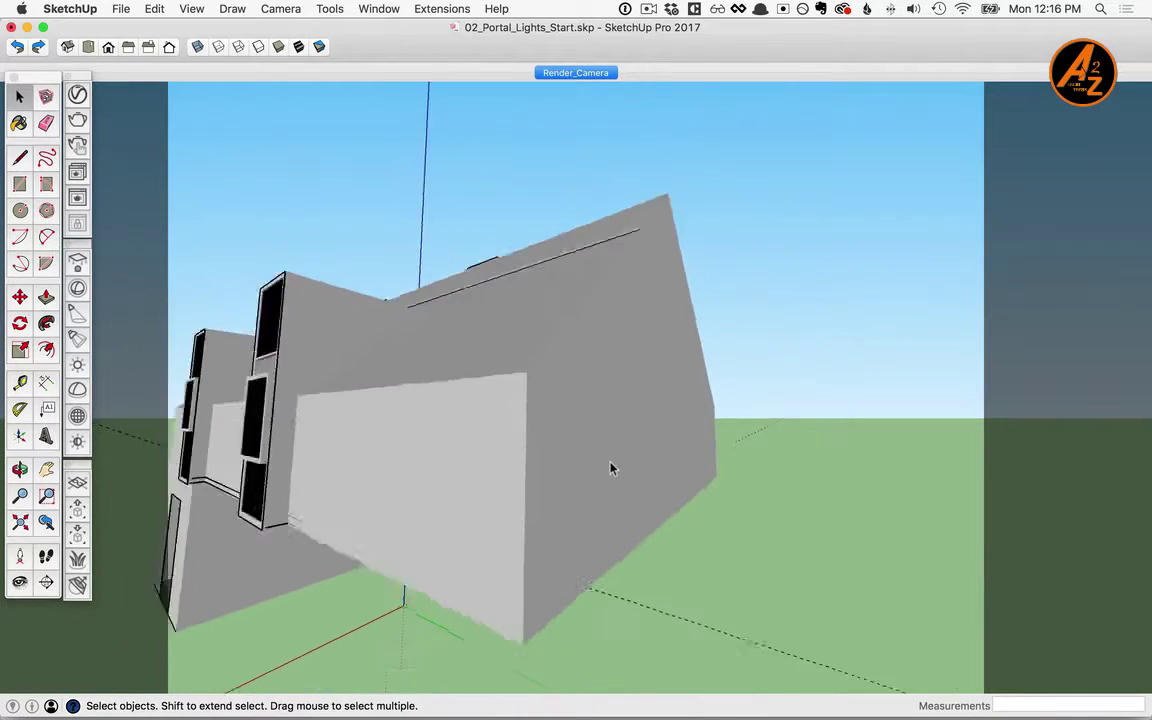
pyautogui.moveTo(612, 468); pyautogui.dragTo(746, 532, button='middle')
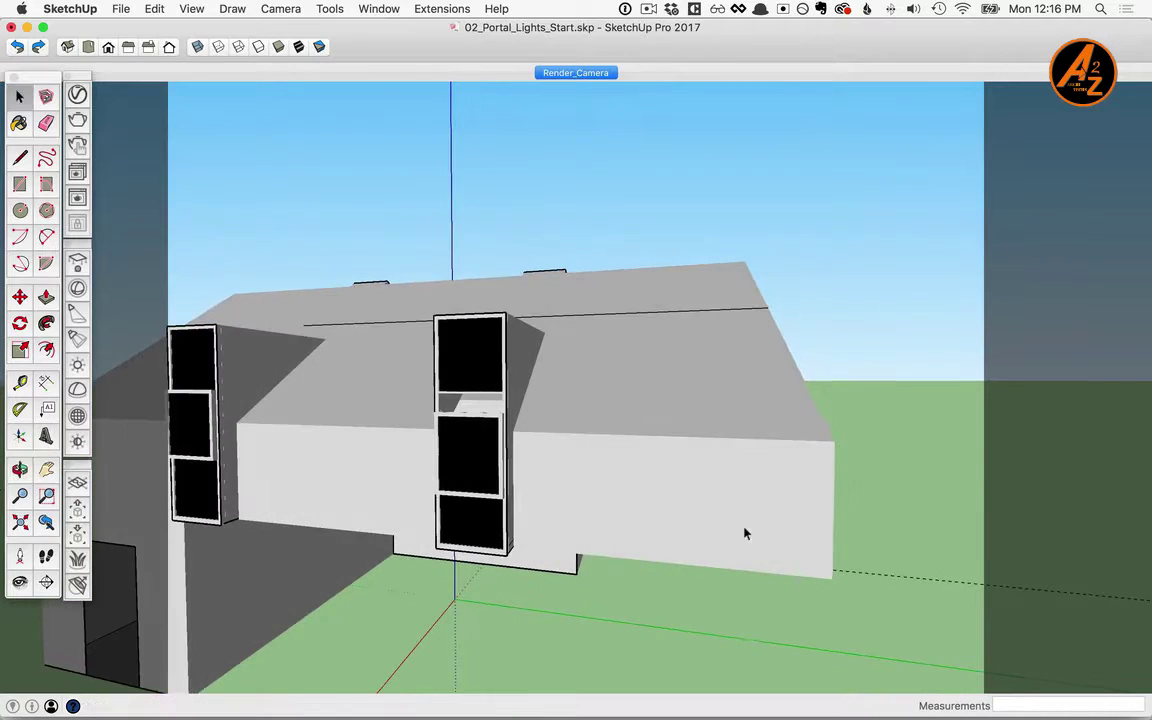
pyautogui.click(78, 263)
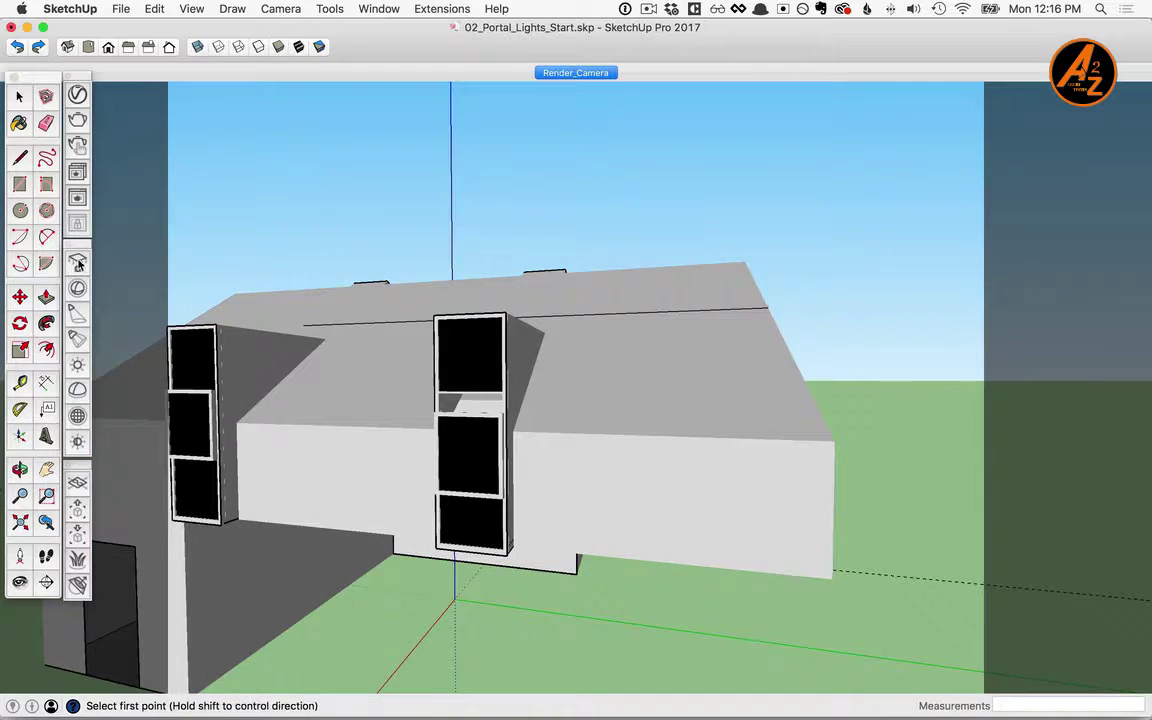
pyautogui.click(607, 452)
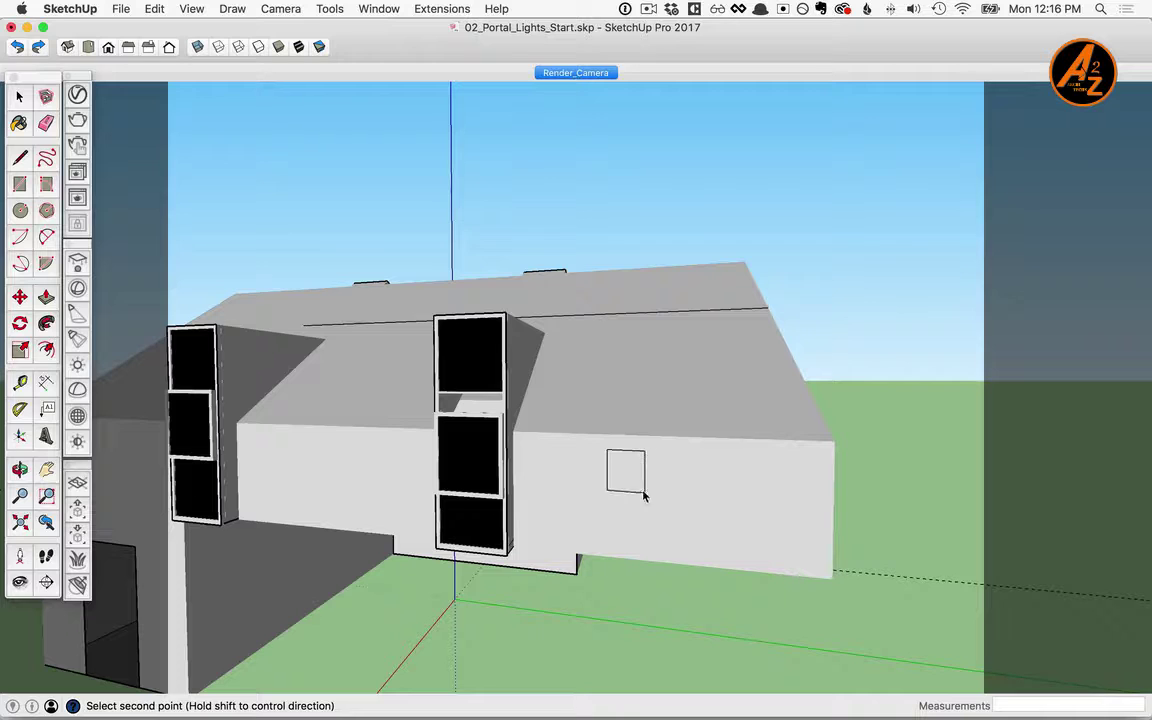
pyautogui.click(685, 545)
# - Move the rectangle light so its upper corner snaps to the inner frame corner of the nearest dormer window
pyautogui.scroll(3, 643, 513)
pyautogui.press('b')
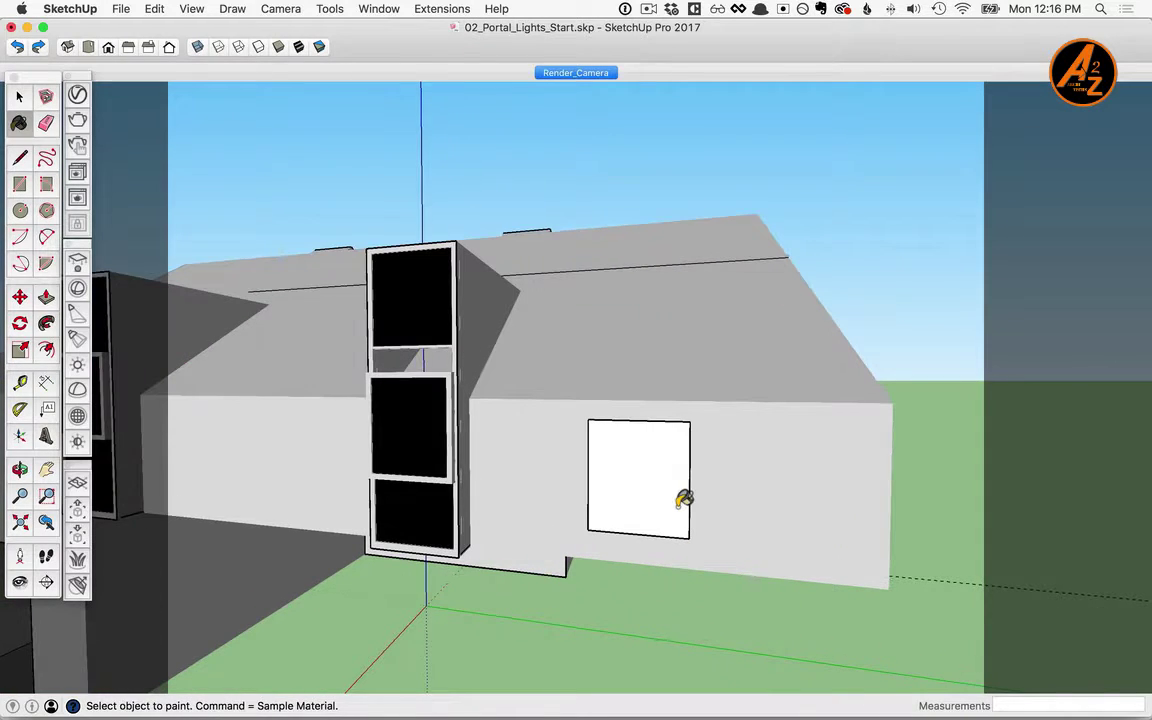
pyautogui.press('space')
pyautogui.press('m')
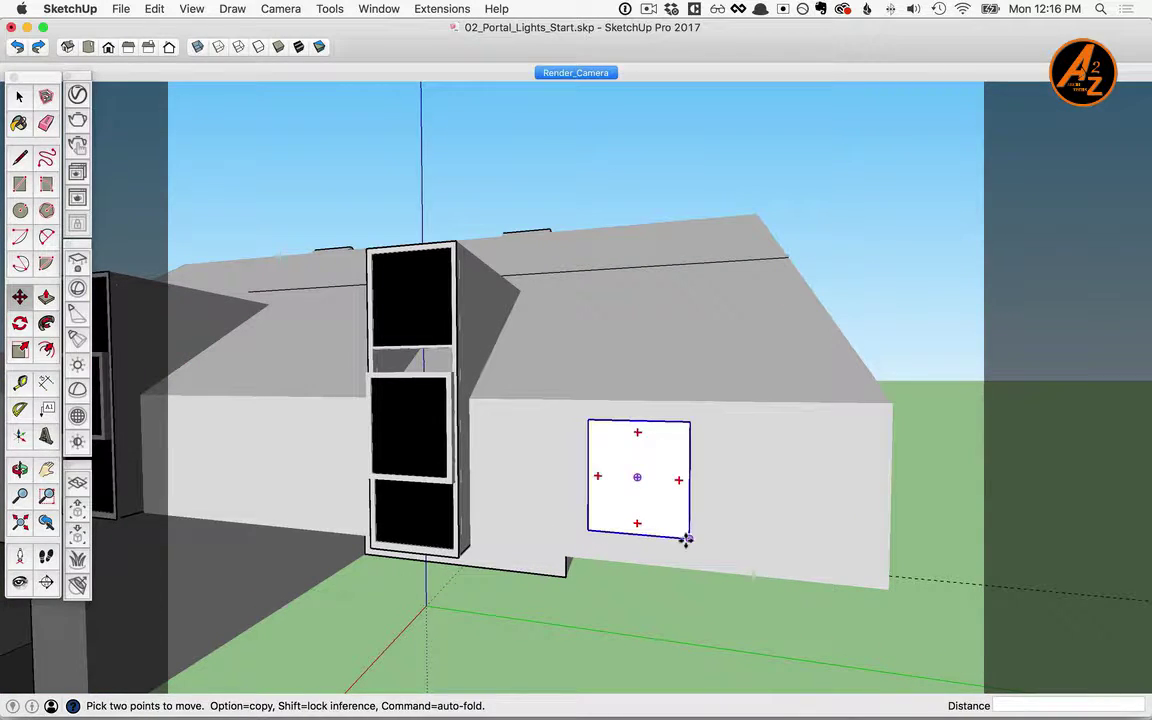
pyautogui.click(588, 420)
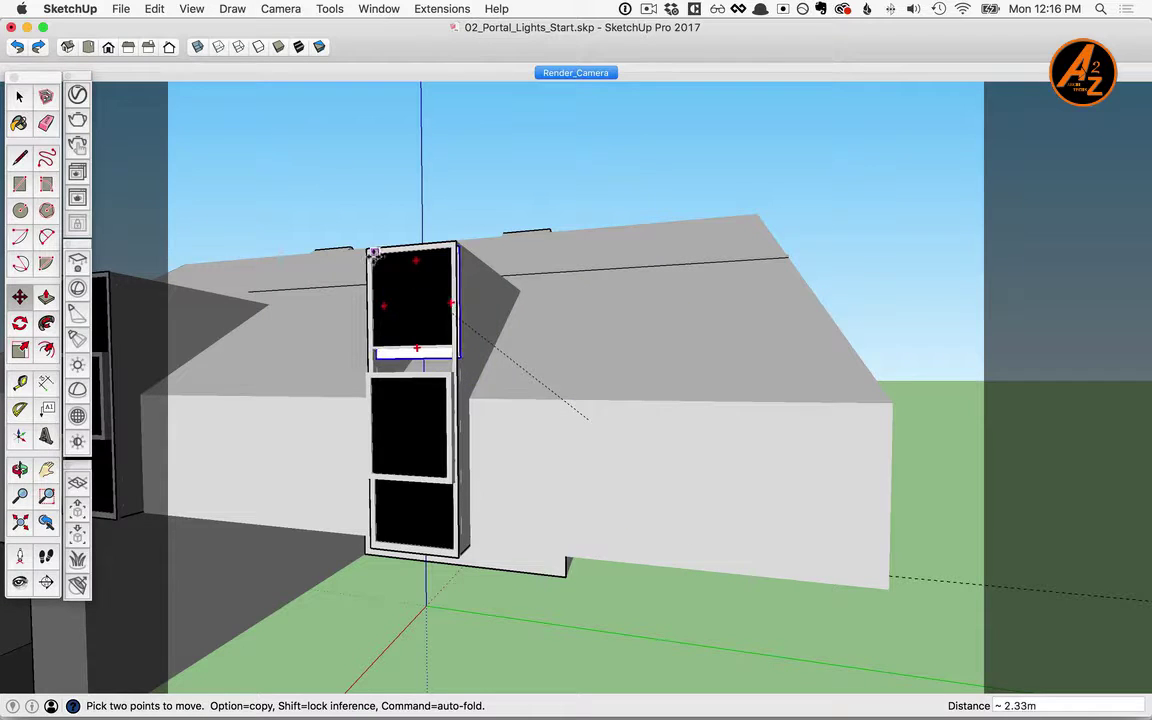
pyautogui.scroll(6, 368, 255)
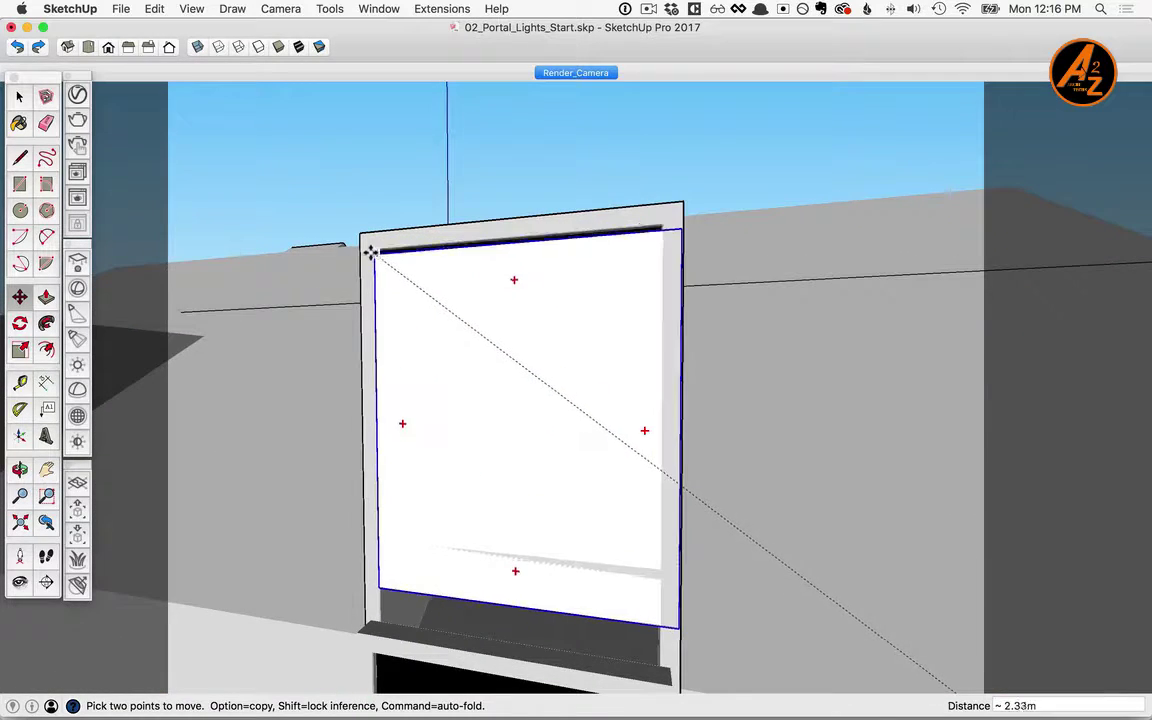
pyautogui.click(373, 249)
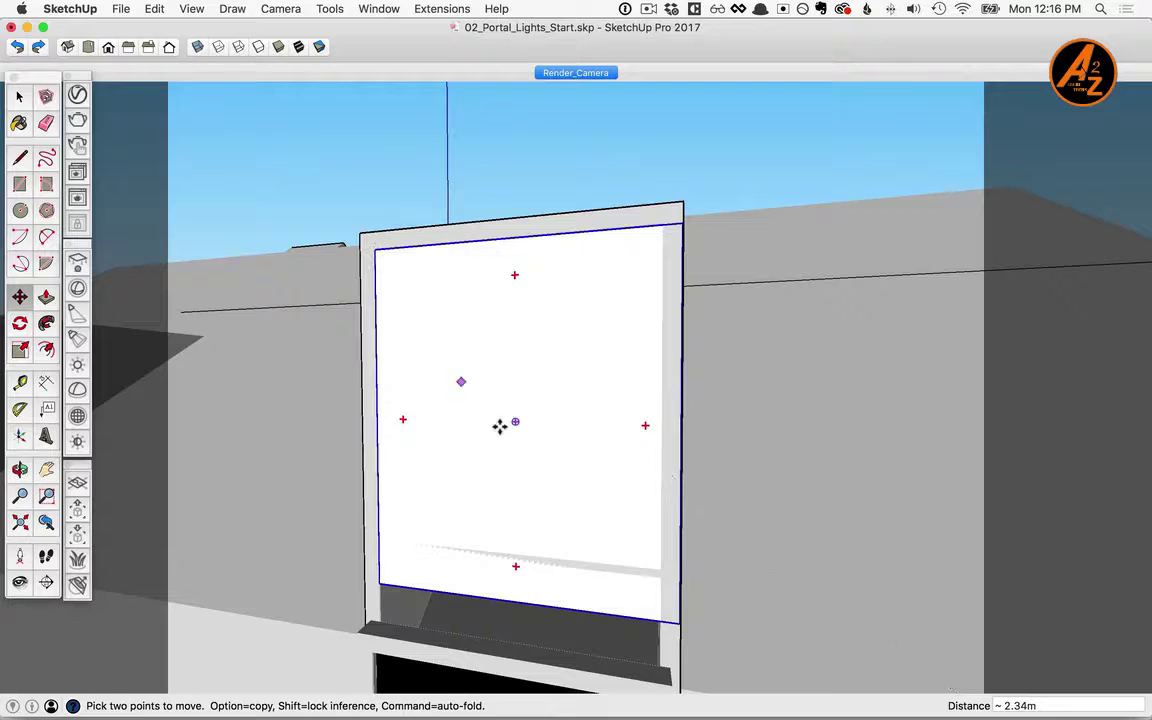
# - Scale the light to fill the dormer window, with a red-axis factor of 0.95 and a green-axis factor of 2.73
pyautogui.scroll(-3, 526, 452)
pyautogui.scroll(-2, 576, 481)
pyautogui.press('s')
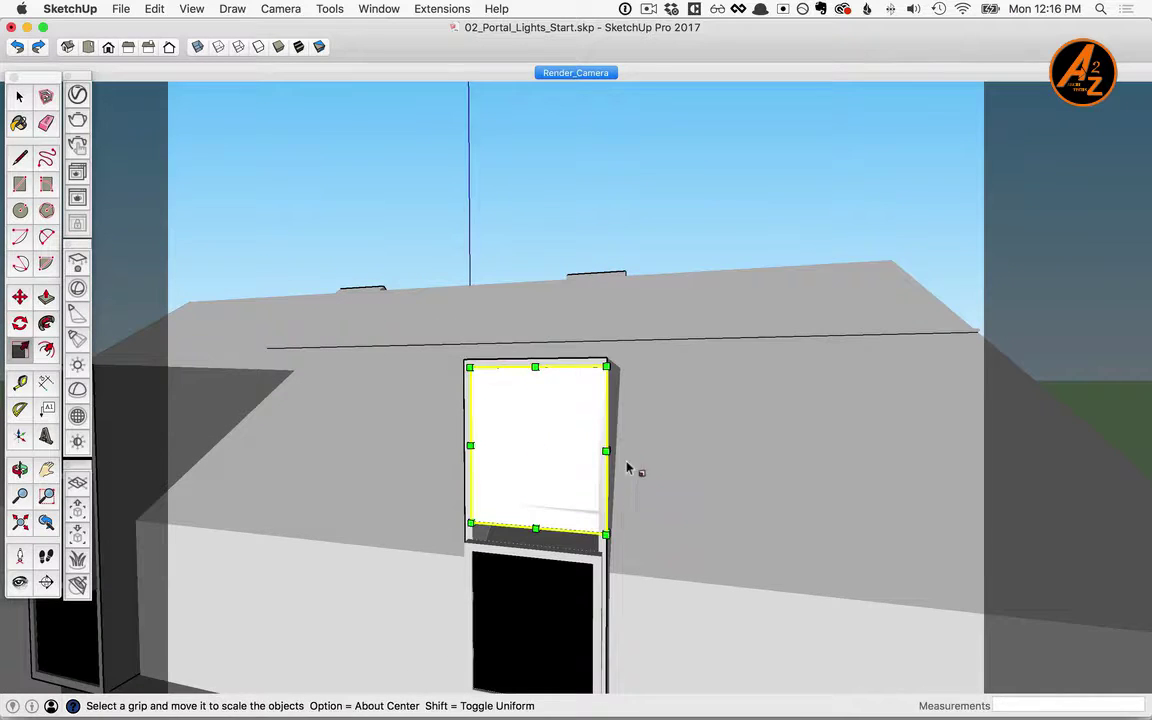
pyautogui.click(606, 451)
pyautogui.click(606, 451)
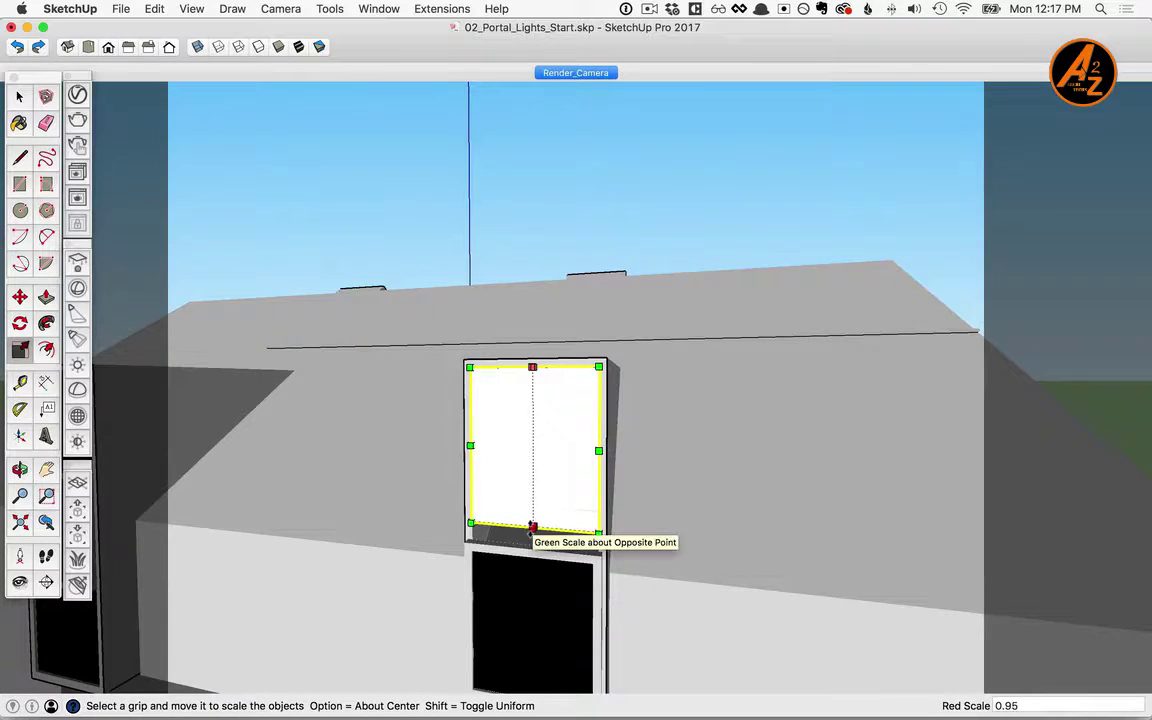
pyautogui.click(535, 529)
pyautogui.scroll(-1, 531, 530)
pyautogui.scroll(-3, 540, 515)
pyautogui.click(548, 522)
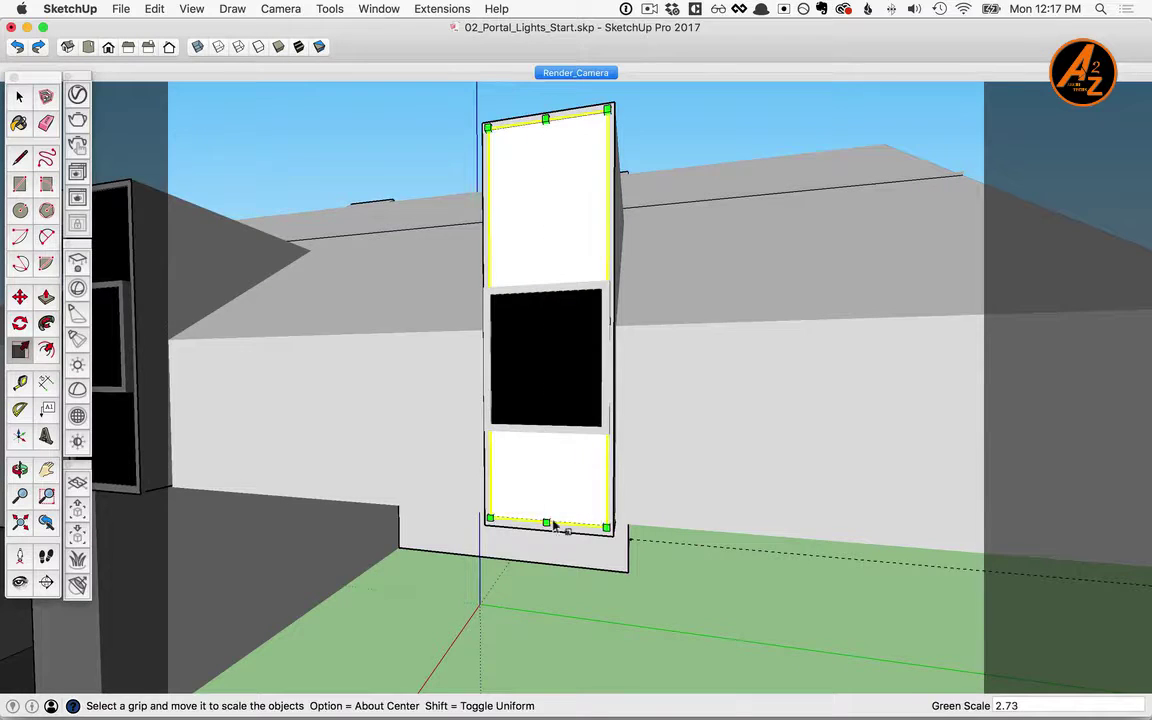
# - Flip the dormer window's light along the component's blue axis
pyautogui.moveTo(548, 522); pyautogui.dragTo(415, 521, button='middle')
pyautogui.moveTo(548, 613); pyautogui.dragTo(607, 329)
pyautogui.press('s')
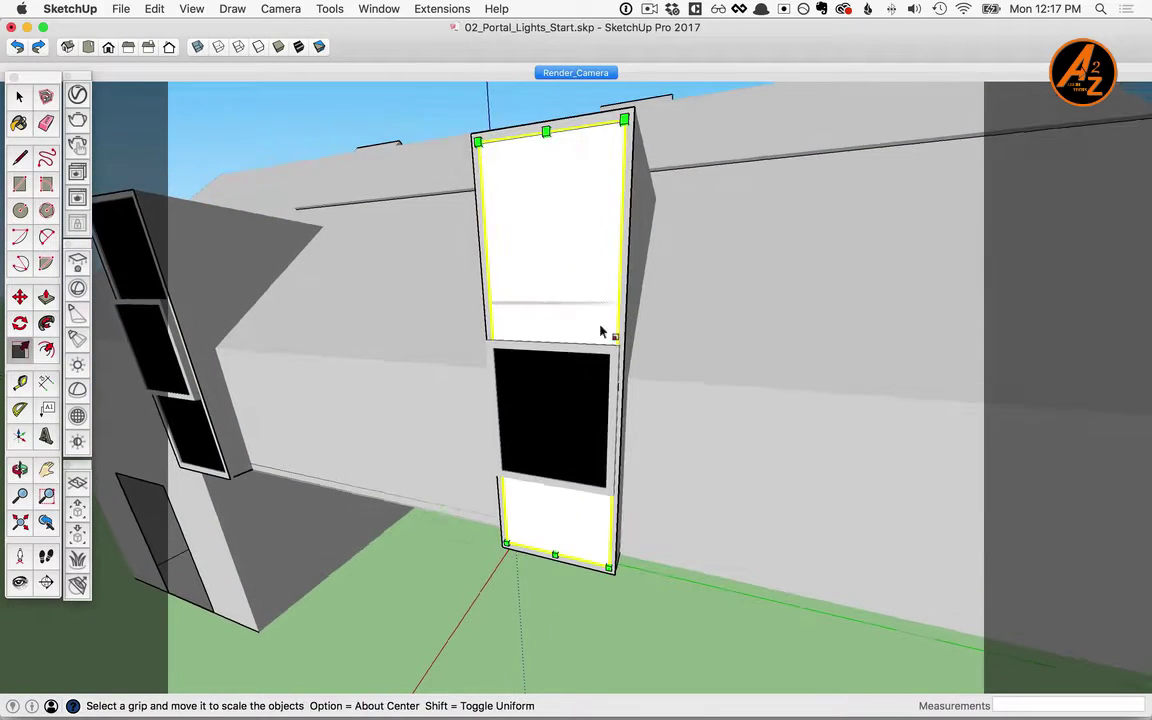
pyautogui.rightClick(549, 257)
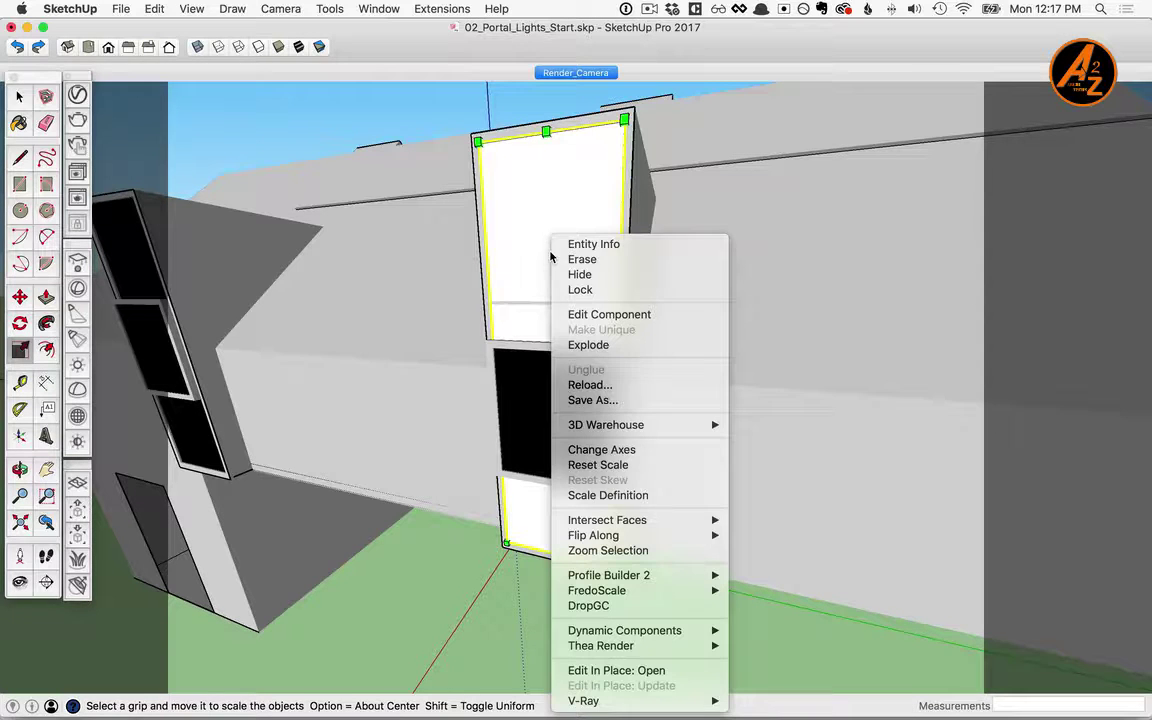
pyautogui.moveTo(705, 536)
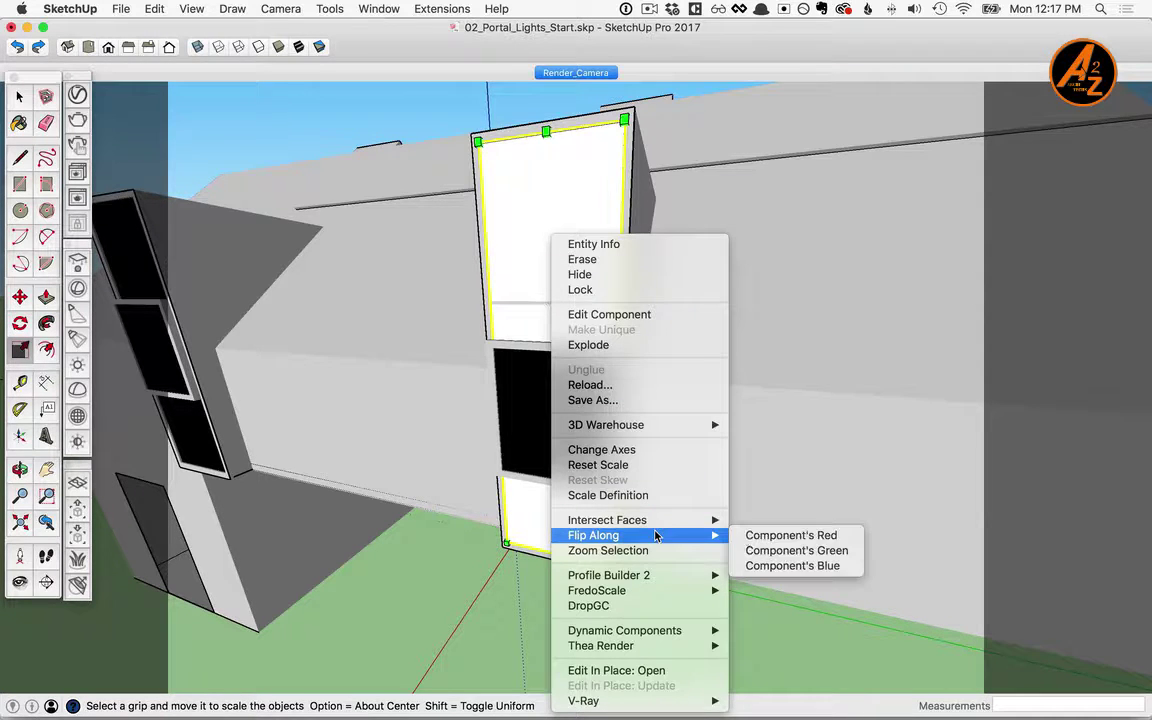
pyautogui.click(797, 568)
pyautogui.moveTo(797, 571); pyautogui.dragTo(829, 454, button='middle')
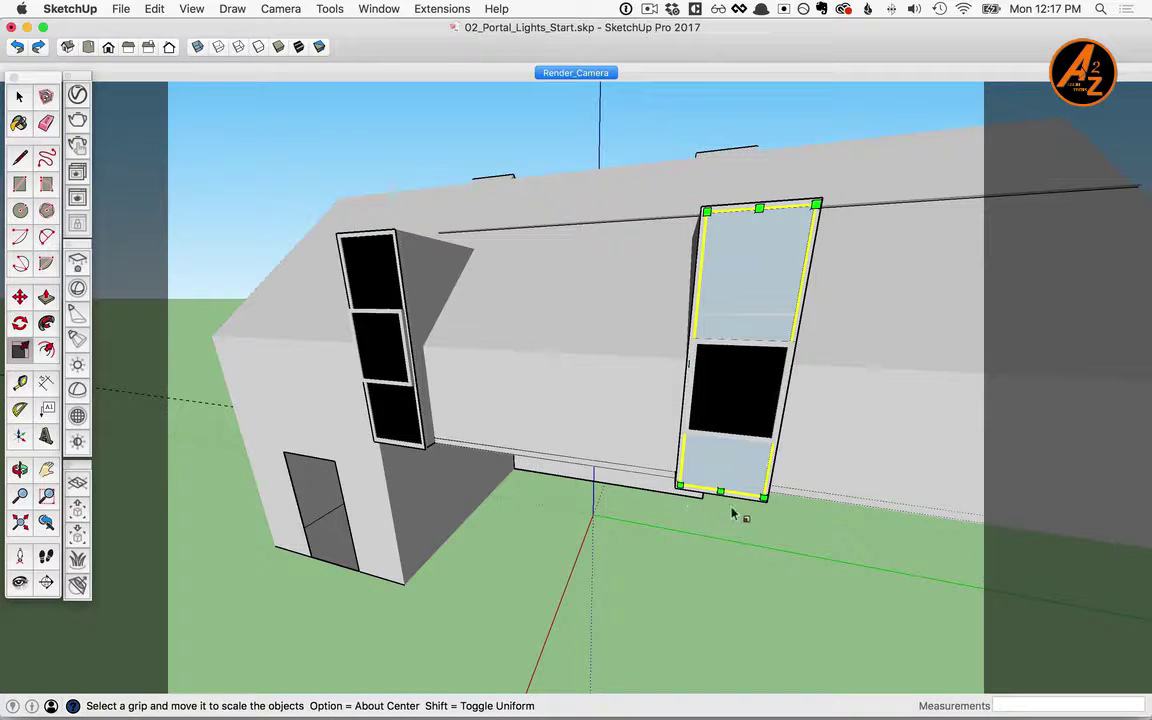
# - Copy the light onto the second dormer window and onto the lower opening in the wall beside it
pyautogui.press('m')
pyautogui.click(763, 495)
pyautogui.press('alt')
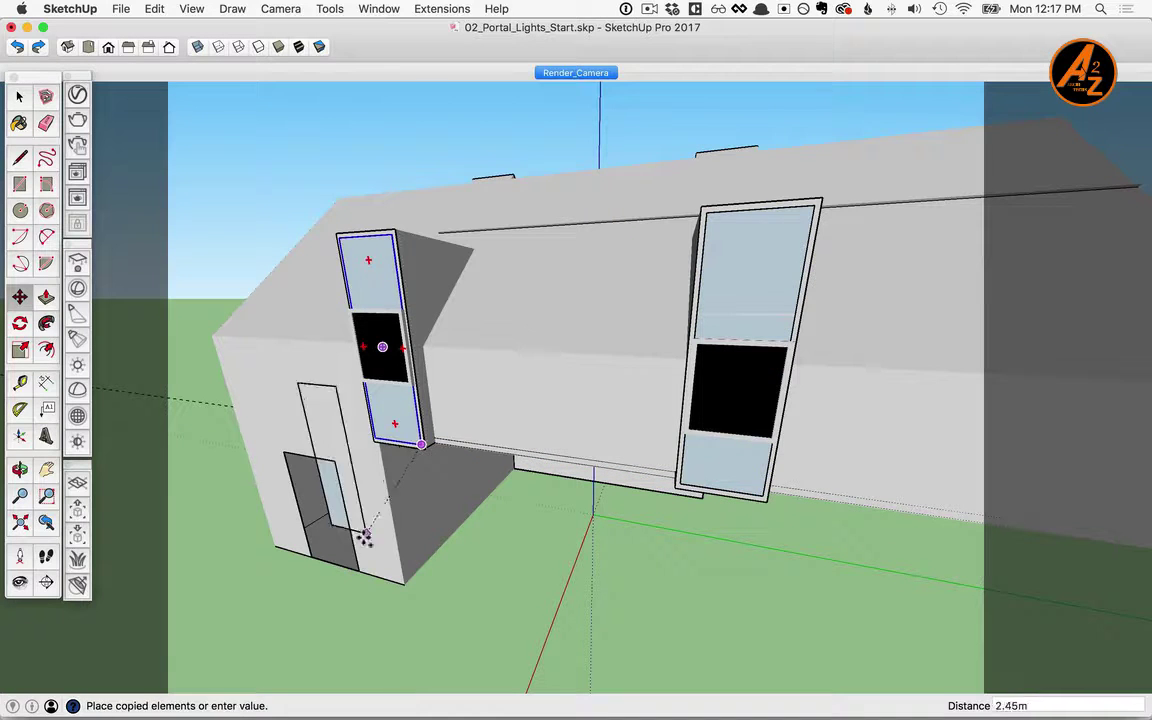
pyautogui.click(358, 570)
# - Scale the copied light to fit the height and width of the lower wall opening
pyautogui.press('s')
pyautogui.moveTo(312, 437); pyautogui.dragTo(315, 456)
pyautogui.moveTo(314, 511); pyautogui.dragTo(294, 507)
# - Copy the light onto the small opening in the opposite side wall and flip it along the component's blue axis
pyautogui.moveTo(301, 532); pyautogui.dragTo(959, 586, button='middle')
pyautogui.press('m')
pyautogui.click(693, 549)
pyautogui.press('alt')
pyautogui.moveTo(740, 522); pyautogui.dragTo(880, 545, button='middle')
pyautogui.scroll(3, 560, 440)
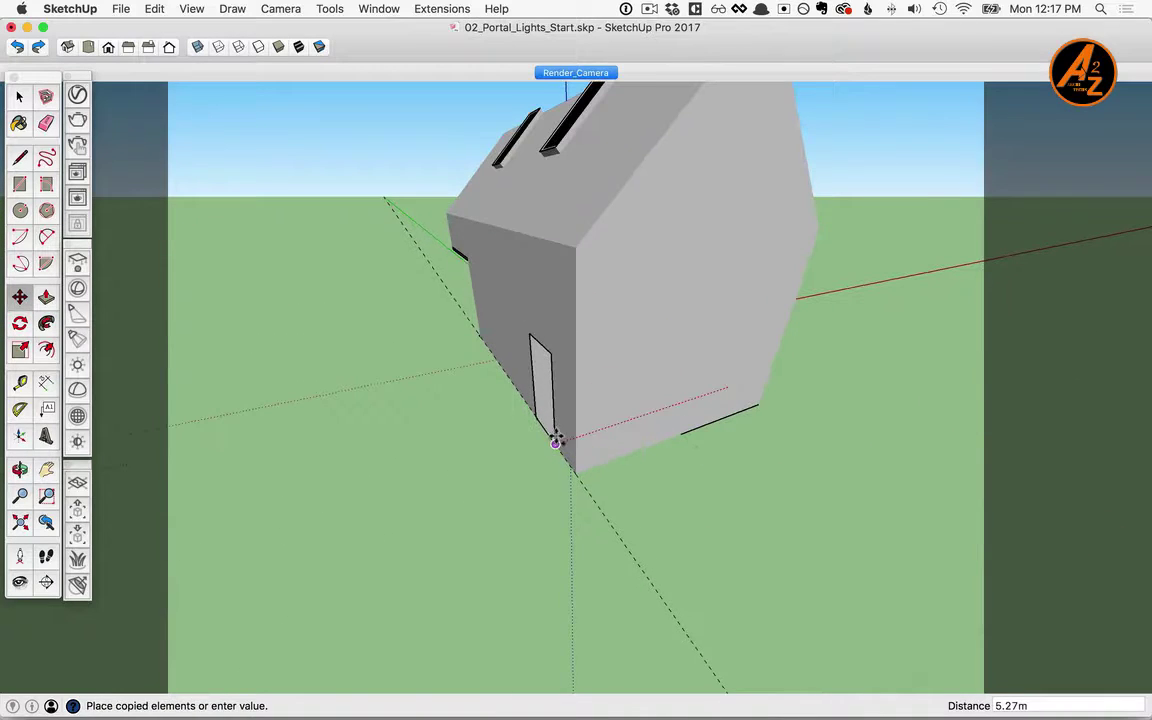
pyautogui.click(556, 440)
pyautogui.rightClick(542, 390)
pyautogui.click(787, 566)
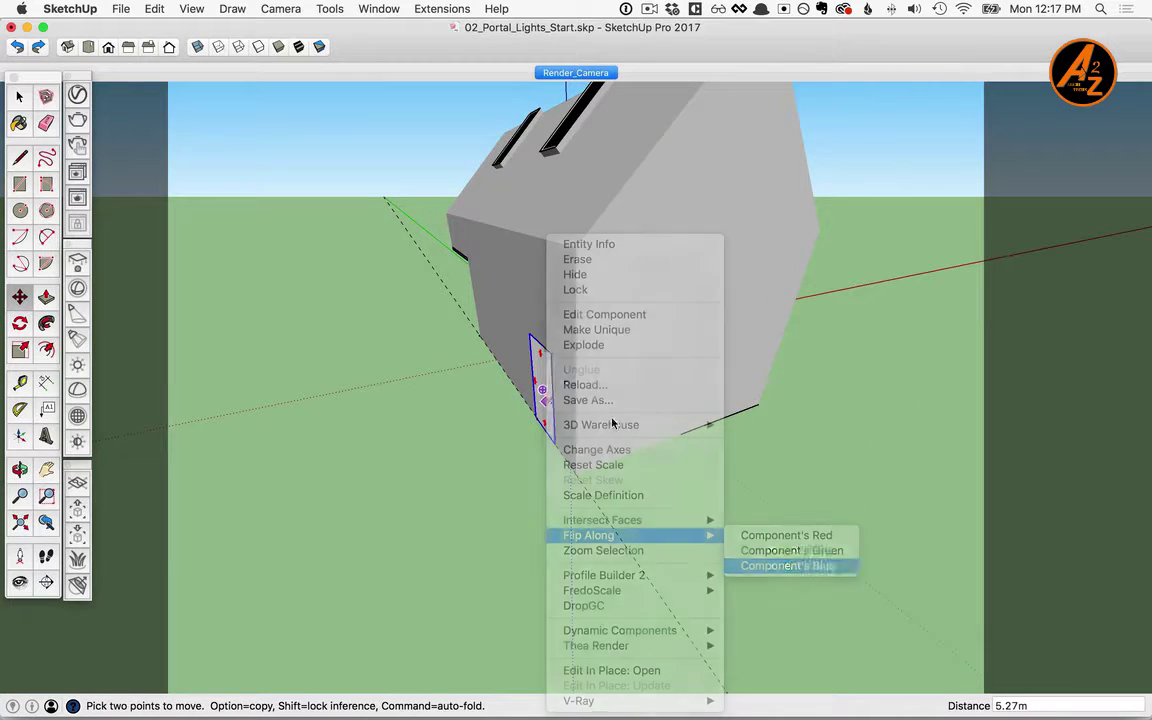
# - Copy that light up to the lower corner of the nearest skylight and rotate it to follow the roof slope
pyautogui.click(555, 443)
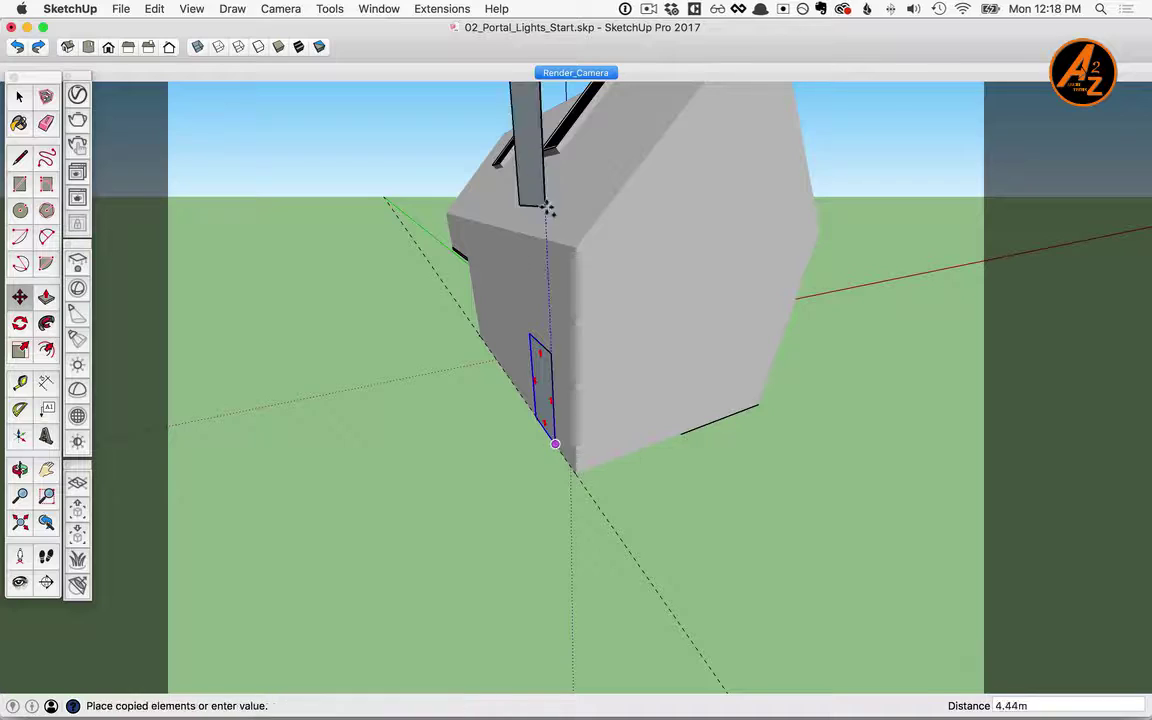
pyautogui.scroll(5, 547, 208)
pyautogui.moveTo(668, 329); pyautogui.dragTo(617, 329, button='middle')
pyautogui.press('q')
pyautogui.click(621, 335)
pyautogui.click(633, 212)
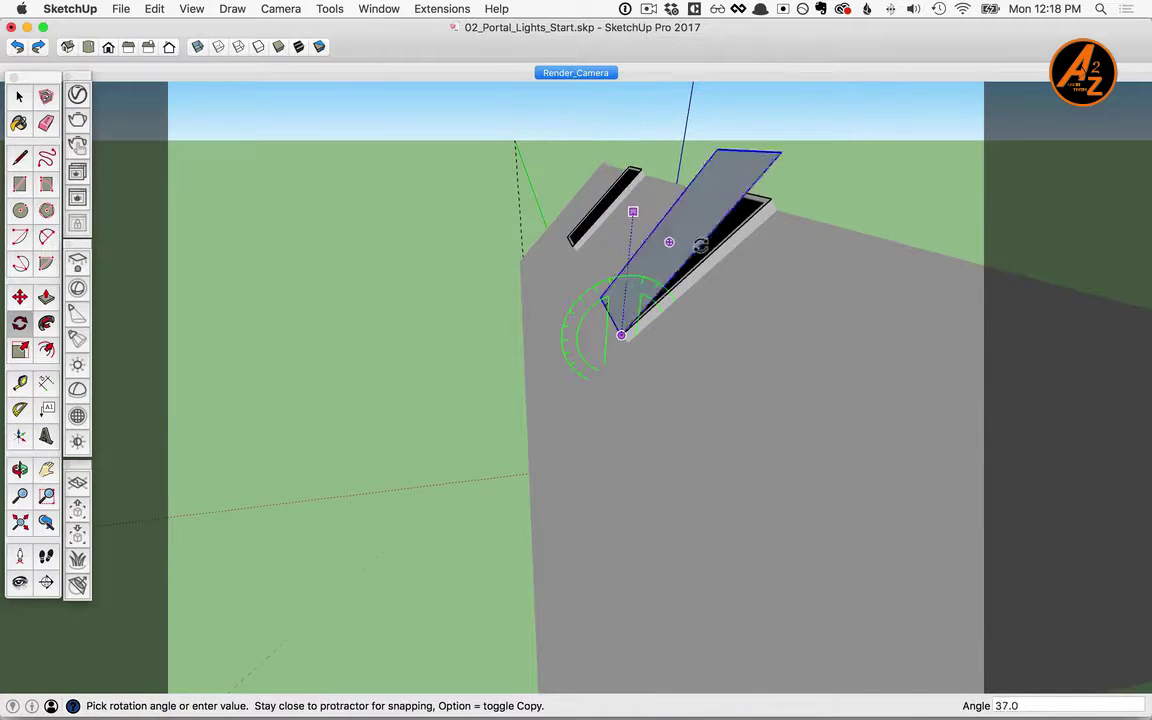
pyautogui.click(701, 247)
# - Scale the sloped light so it matches the outline of the skylight
pyautogui.moveTo(701, 247); pyautogui.dragTo(925, 335, button='middle')
pyautogui.press('s')
pyautogui.click(602, 220)
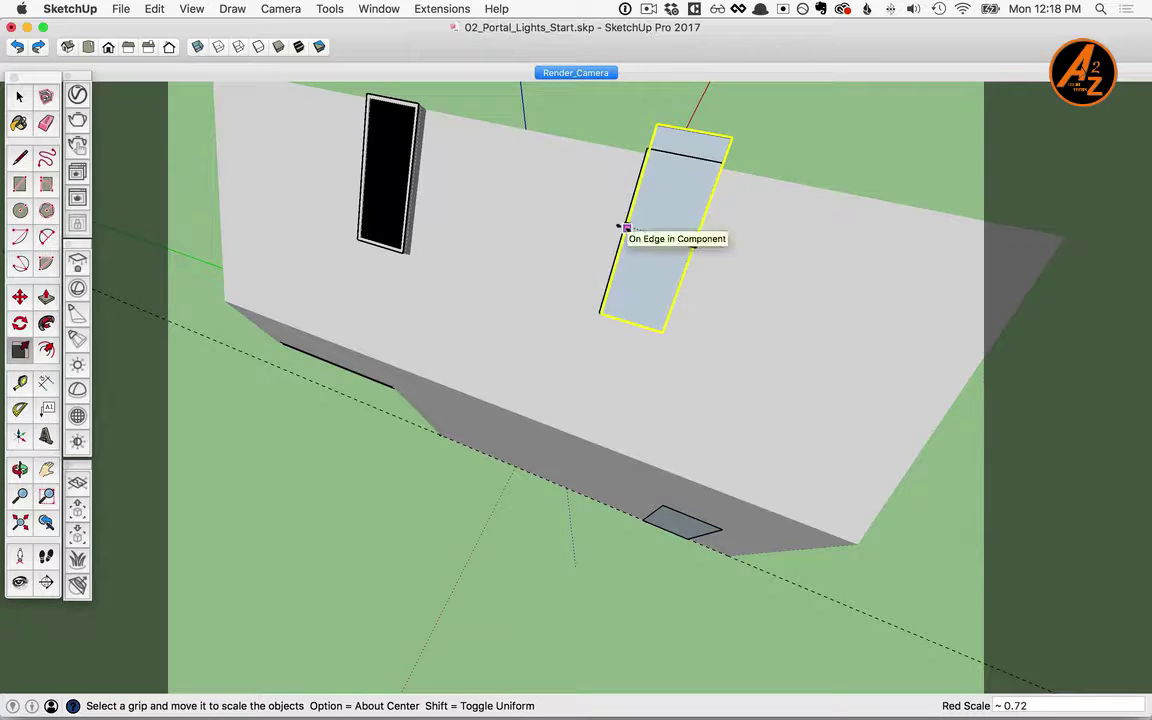
pyautogui.click(627, 228)
# - Copy the skylight's light onto the second skylight, snapping to its lower corner
pyautogui.press('m')
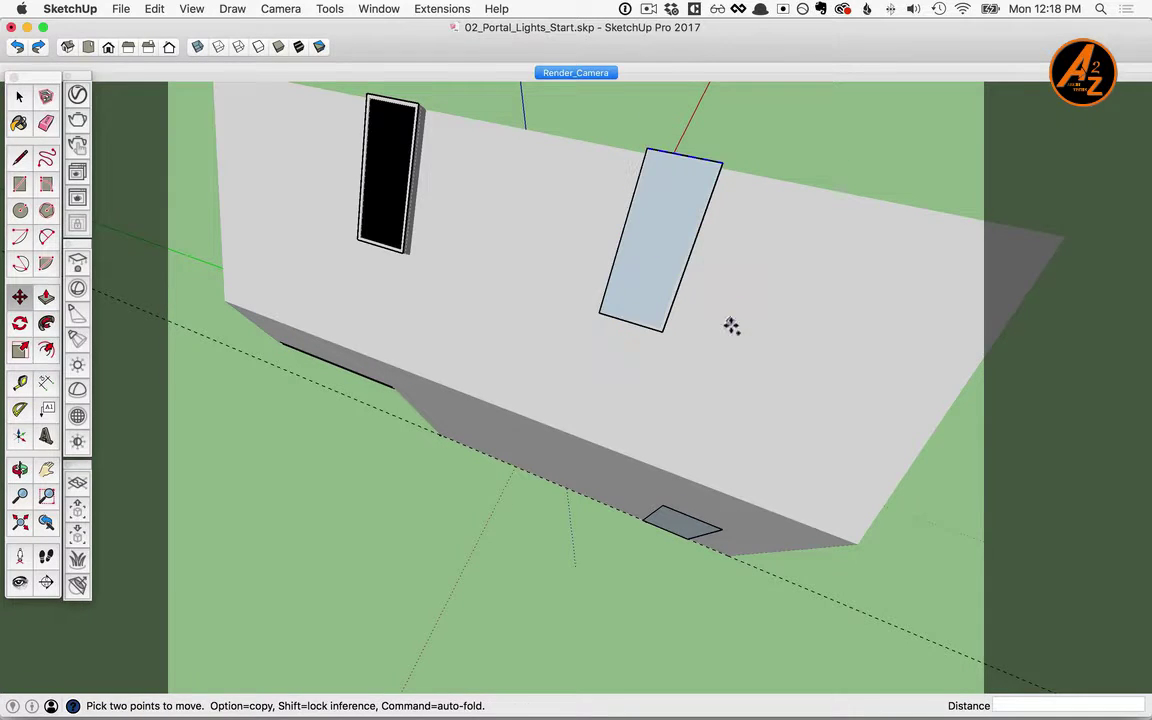
pyautogui.keyDown('alt'); pyautogui.click(661, 330); pyautogui.keyUp('alt')
pyautogui.click(403, 256)
# - Return to the Render_Camera view and start an interactive V-Ray render
pyautogui.moveTo(393, 280); pyautogui.dragTo(450, 380, button='middle')
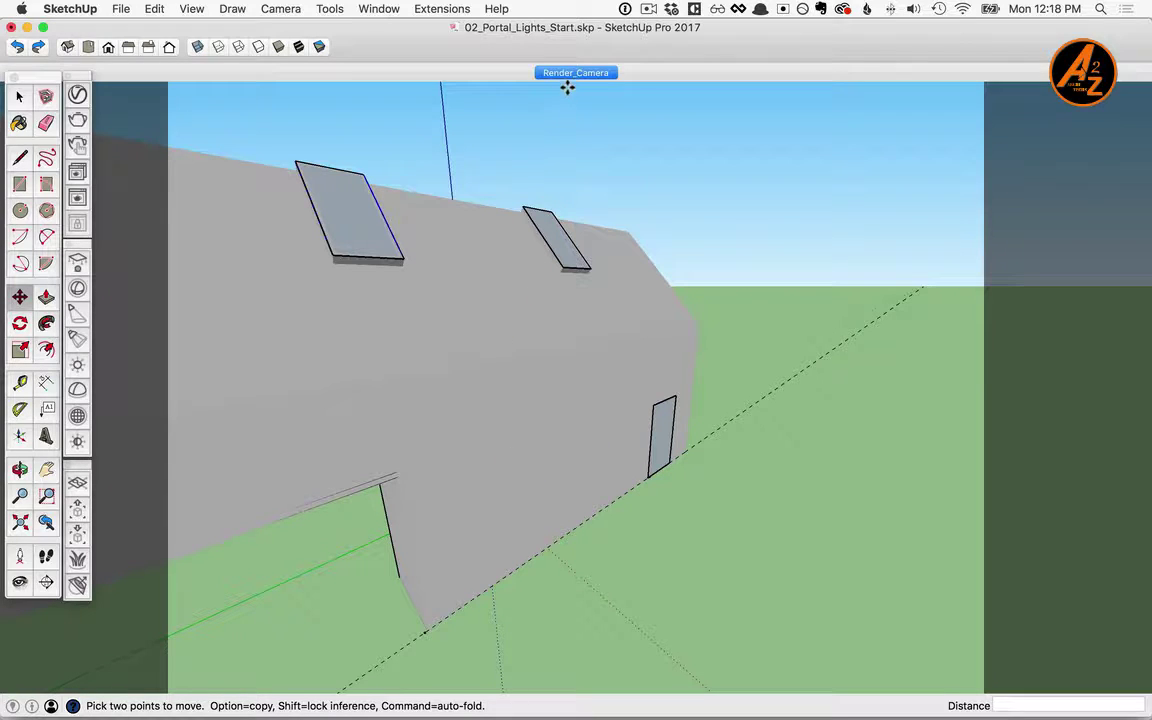
pyautogui.click(573, 73)
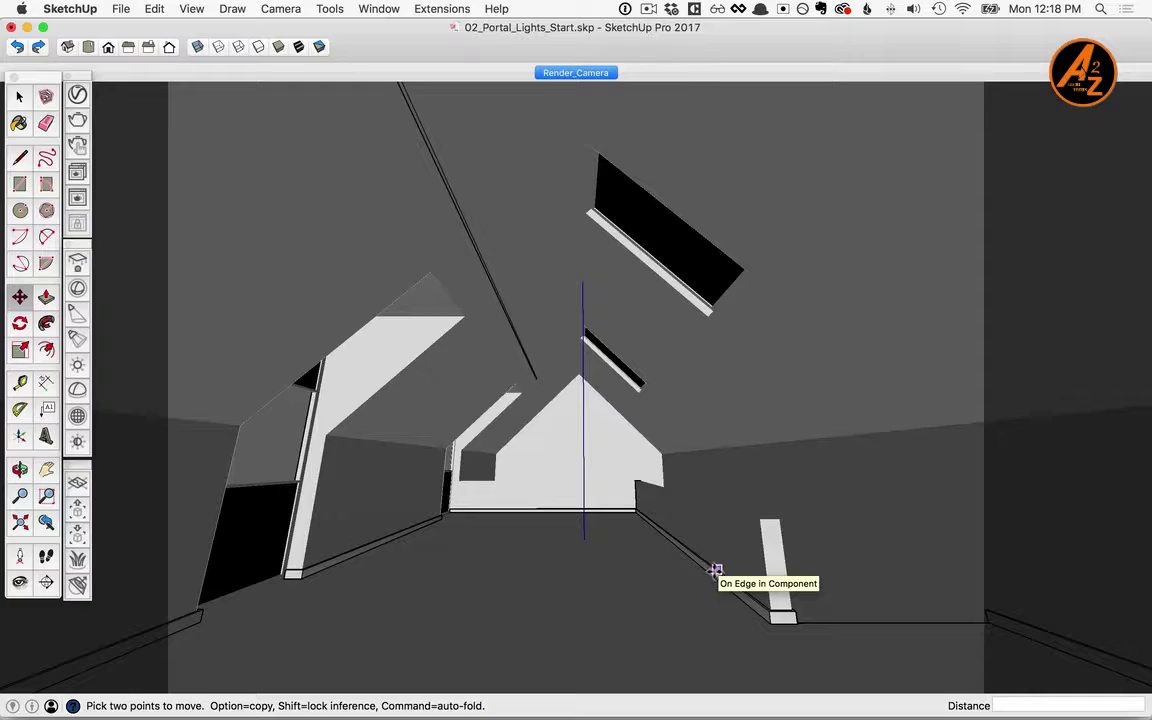
pyautogui.click(77, 145)
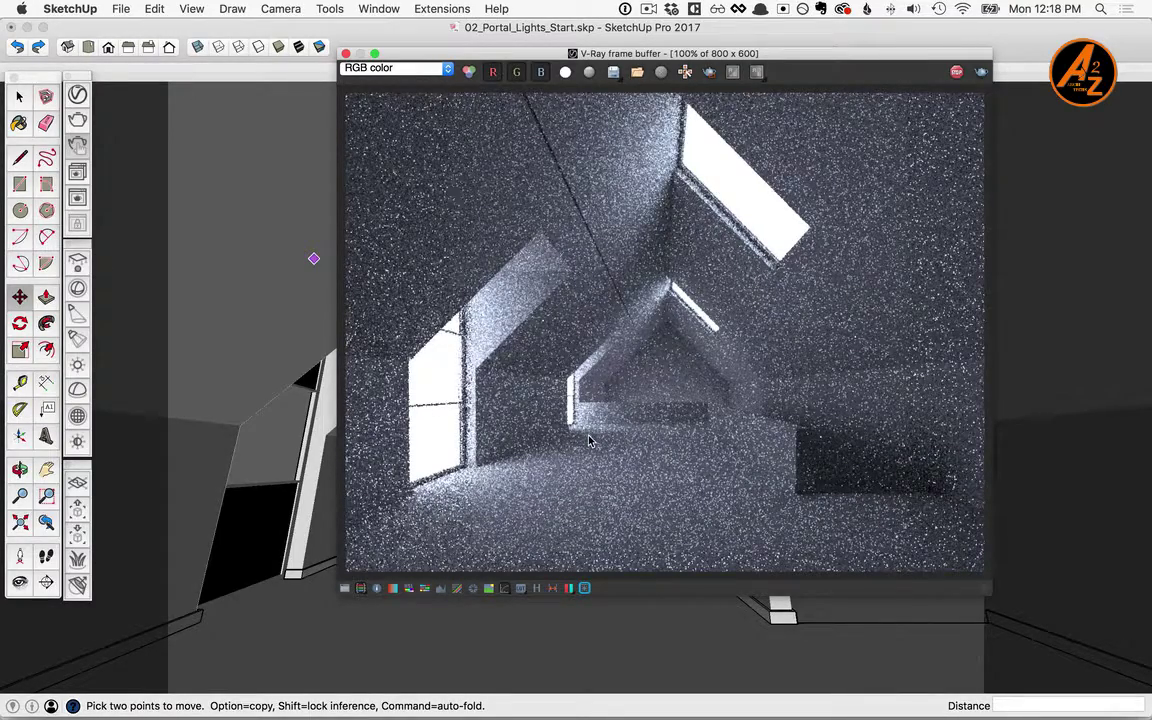
# - Open the V-Ray Rectangle Light settings and place the editor beside the render
pyautogui.click(79, 95)
pyautogui.moveTo(92, 68); pyautogui.dragTo(126, 57)
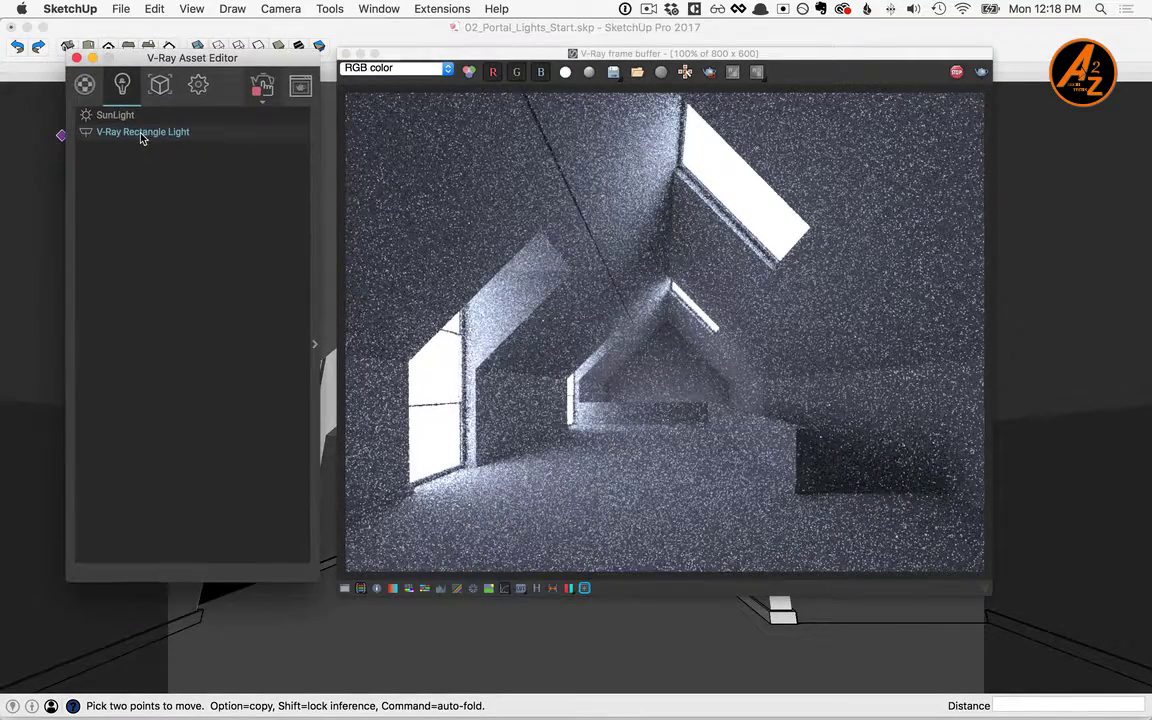
pyautogui.click(314, 348)
pyautogui.moveTo(381, 57); pyautogui.dragTo(301, 57)
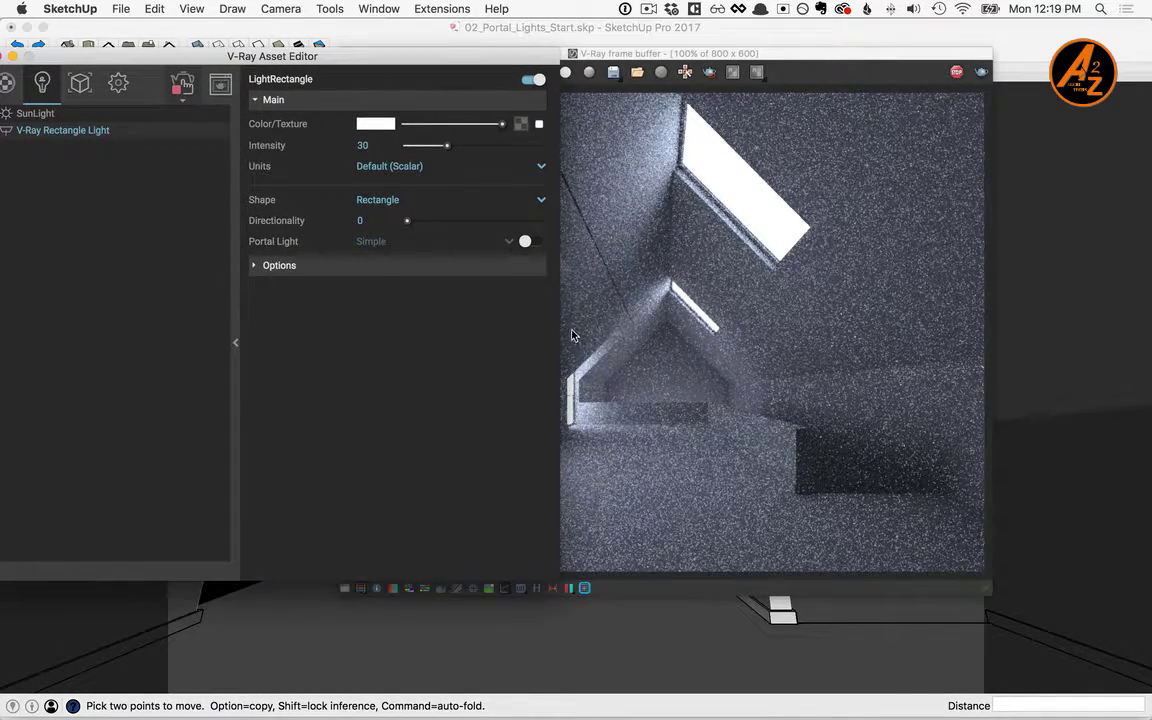
# - Try a magenta colour for the rectangle light and check its effect in the interactive render
pyautogui.click(376, 124)
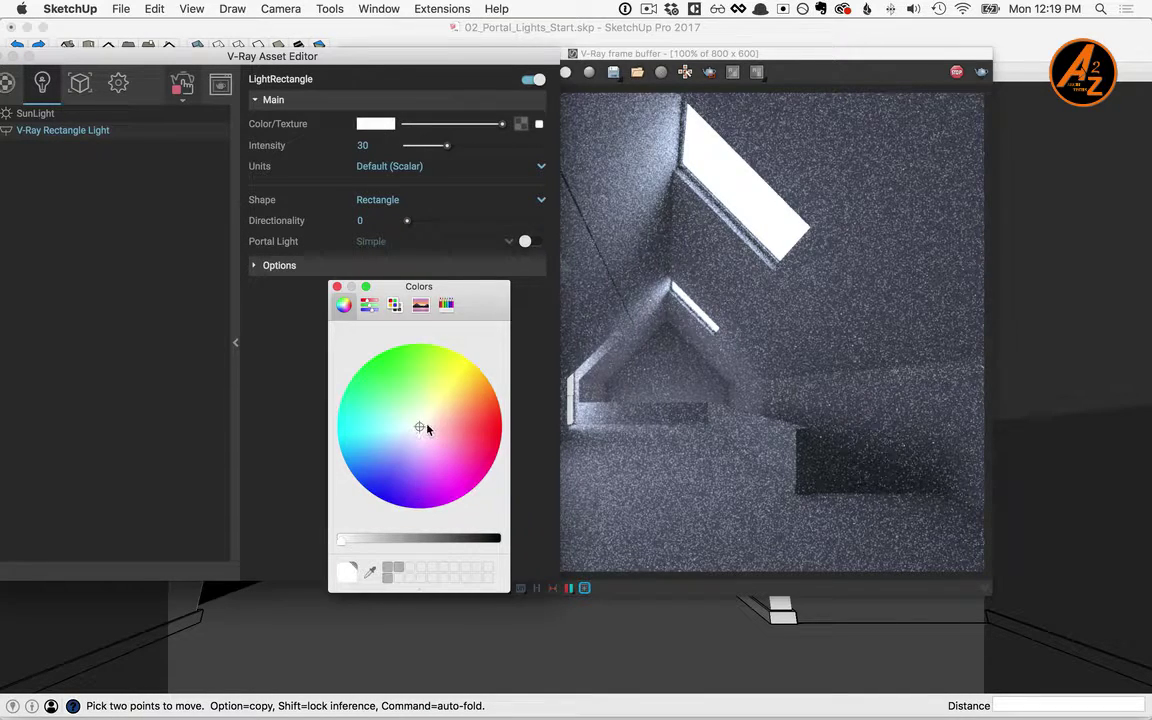
pyautogui.moveTo(424, 429); pyautogui.dragTo(476, 468)
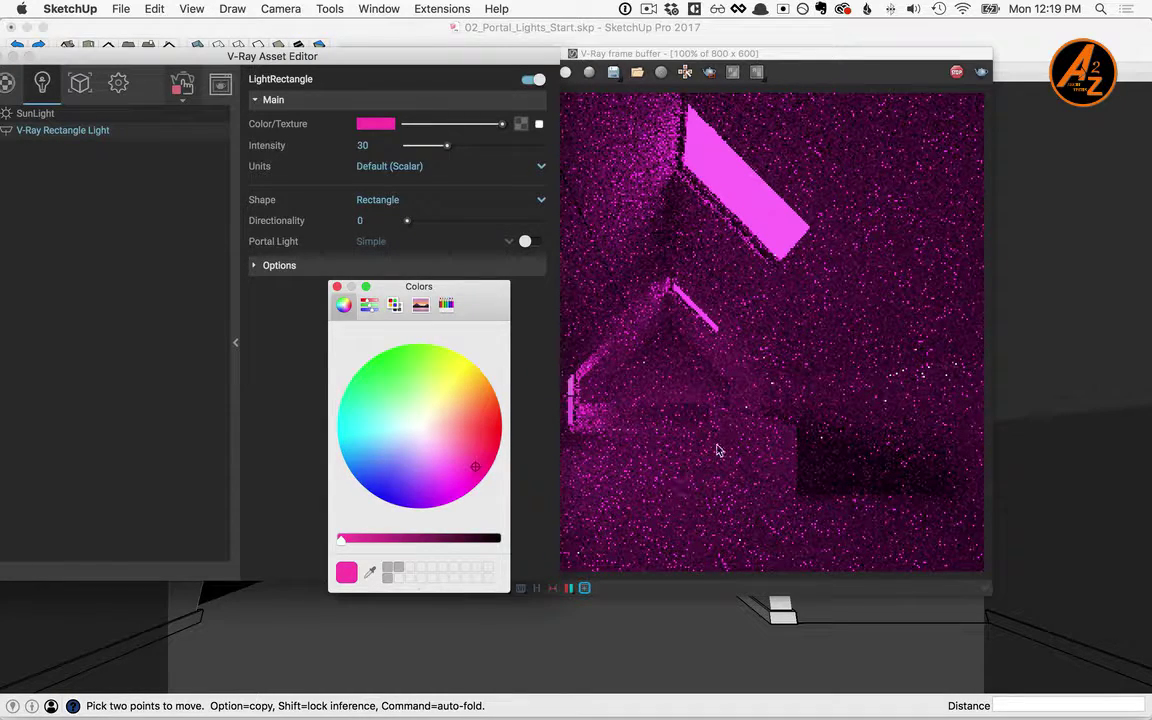
pyautogui.click(337, 287)
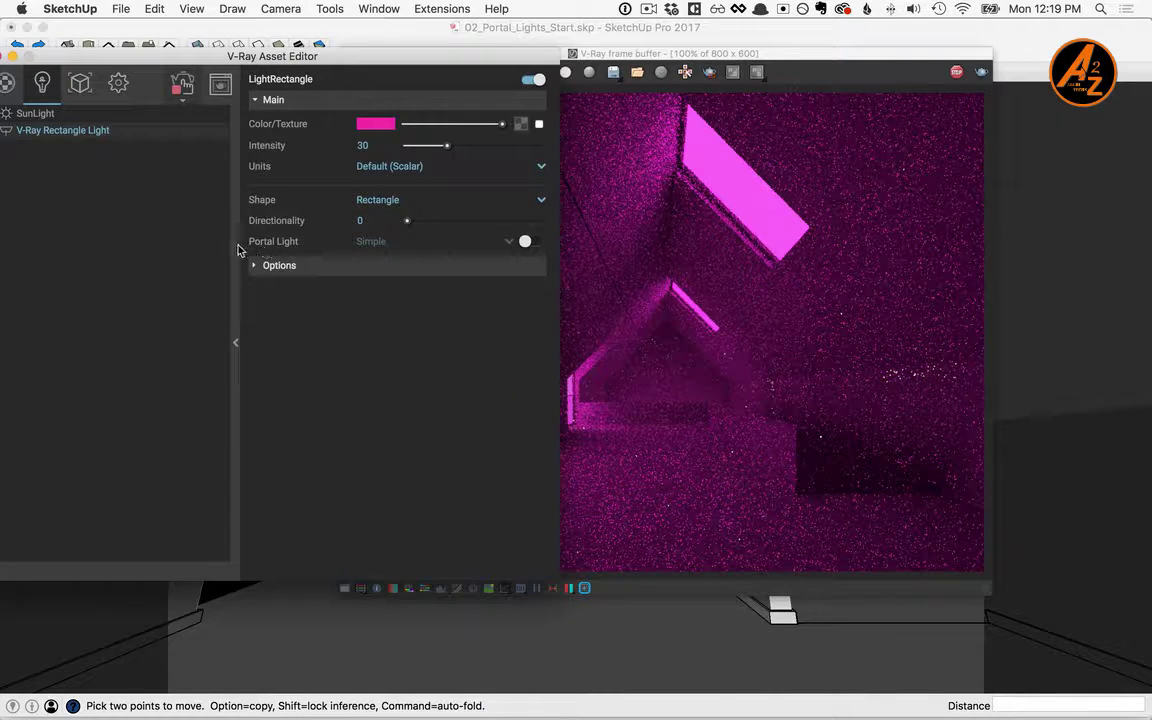
# - Turn the rectangle light into a portal light, review the portal modes and choose Simple
pyautogui.click(526, 243)
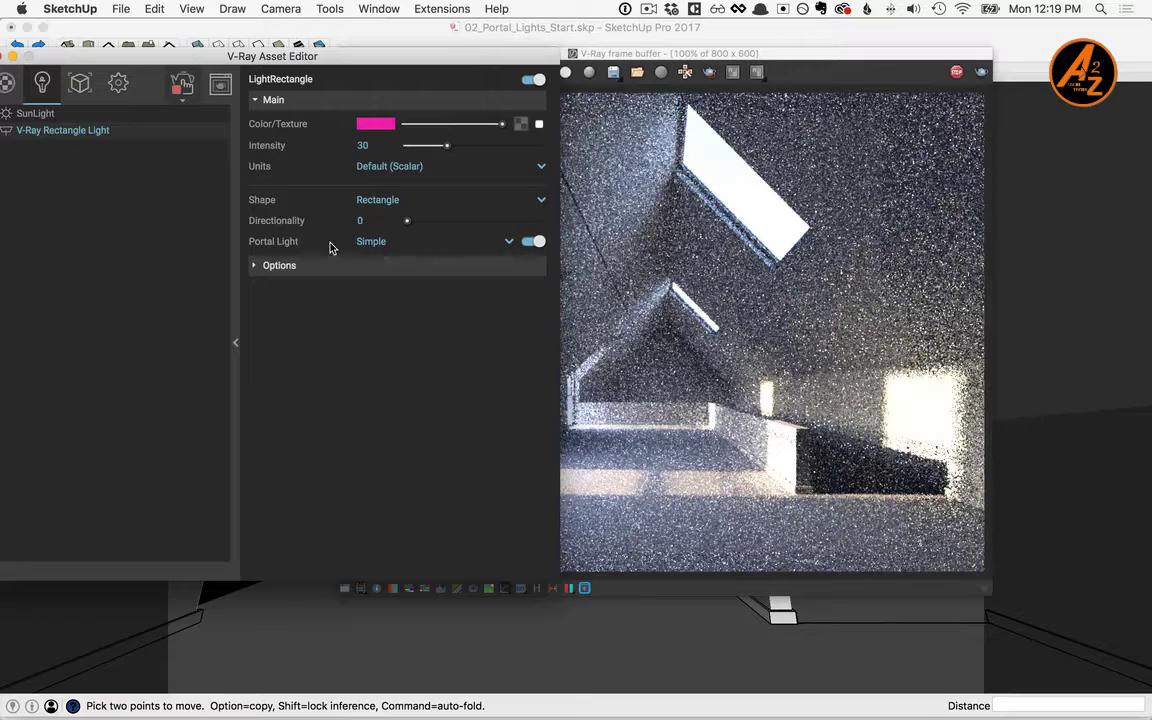
pyautogui.click(510, 241)
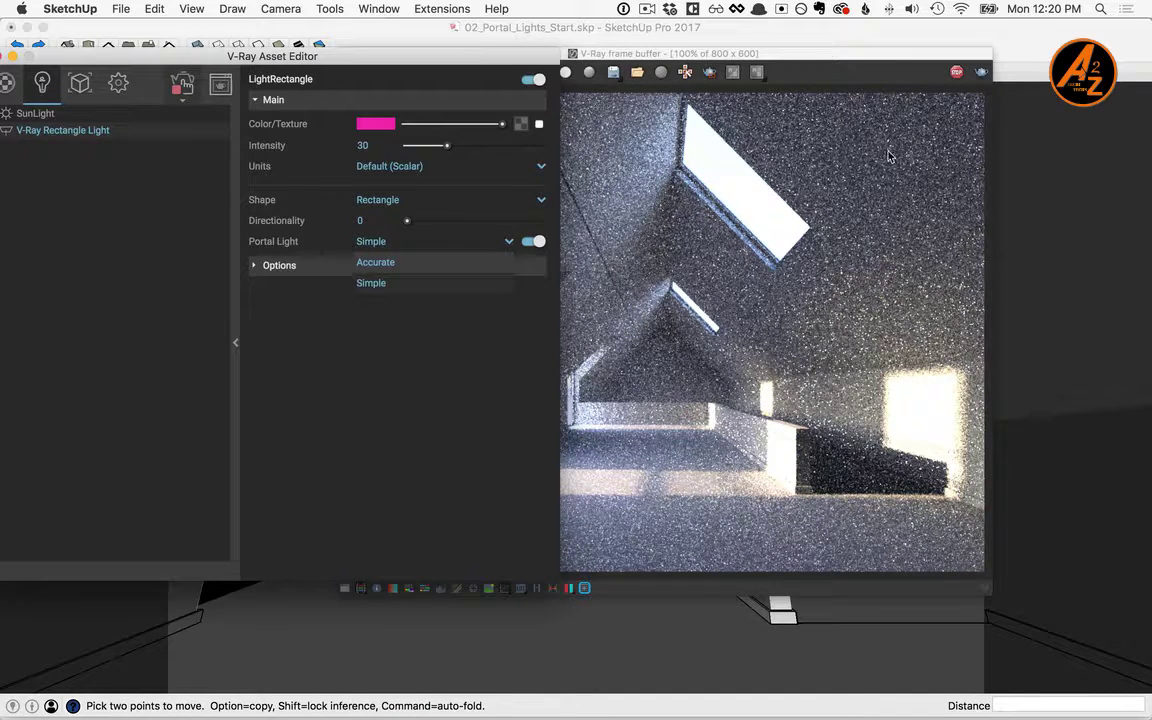
pyautogui.click(370, 286)
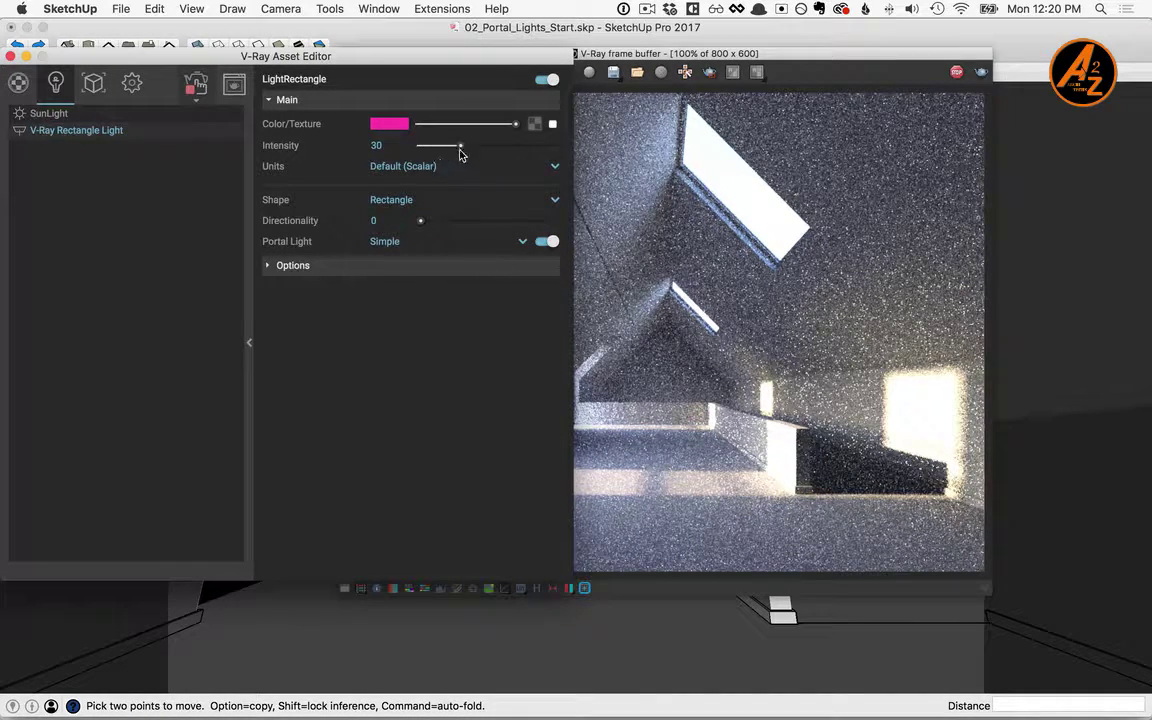
# - Set the portal light's intensity to 32.6 and its colour to green to test their effect on the render
pyautogui.moveTo(461, 146); pyautogui.dragTo(464, 146)
pyautogui.click(389, 124)
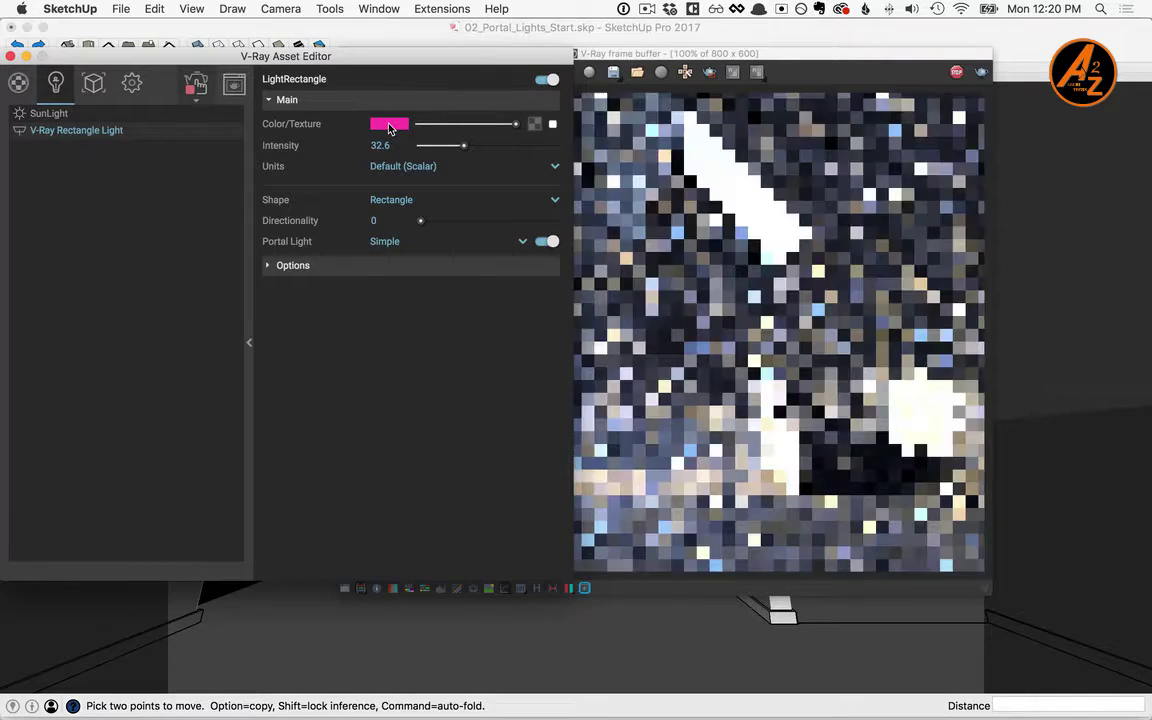
pyautogui.moveTo(419, 381); pyautogui.dragTo(403, 346)
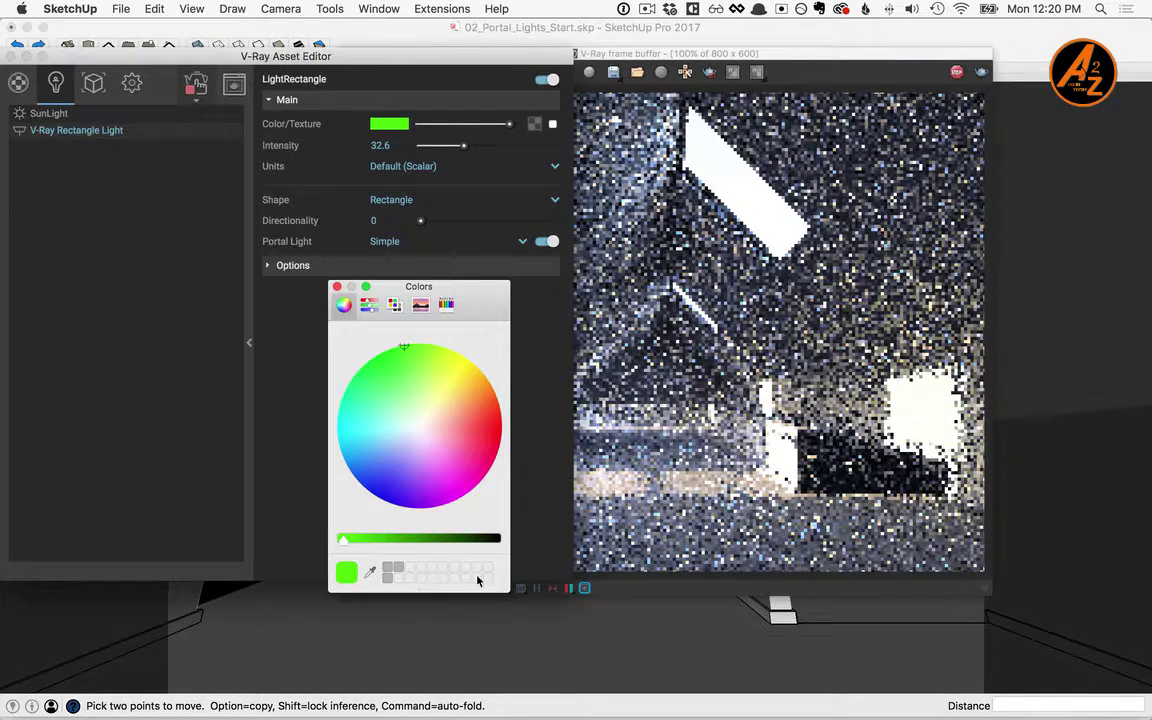
pyautogui.click(337, 287)
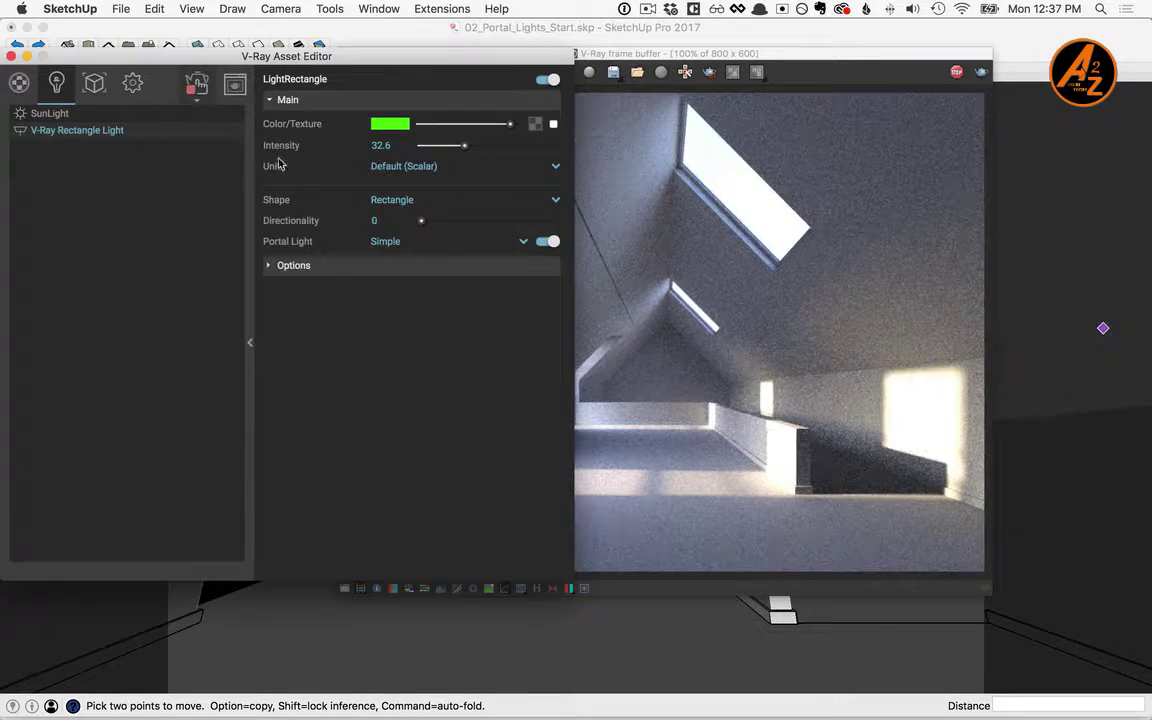
# - Stop the interactive render and set the render history directory to the Rendering folder inside Lesson_03_Revised
pyautogui.click(195, 90)
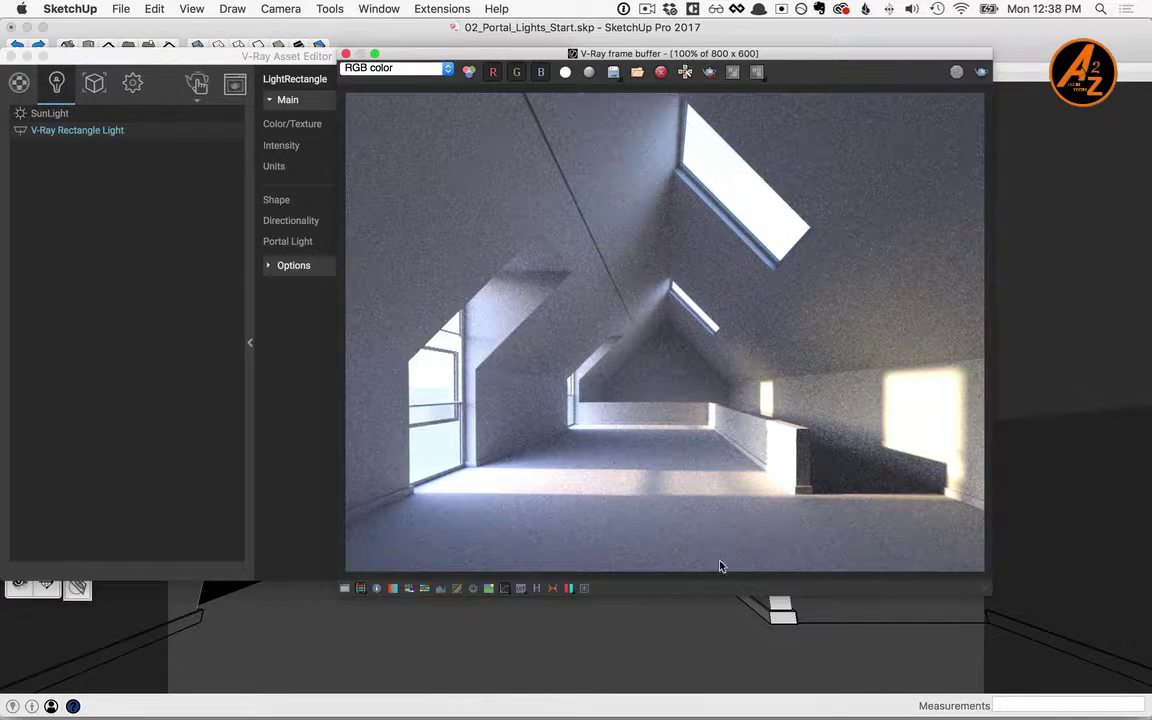
pyautogui.click(537, 590)
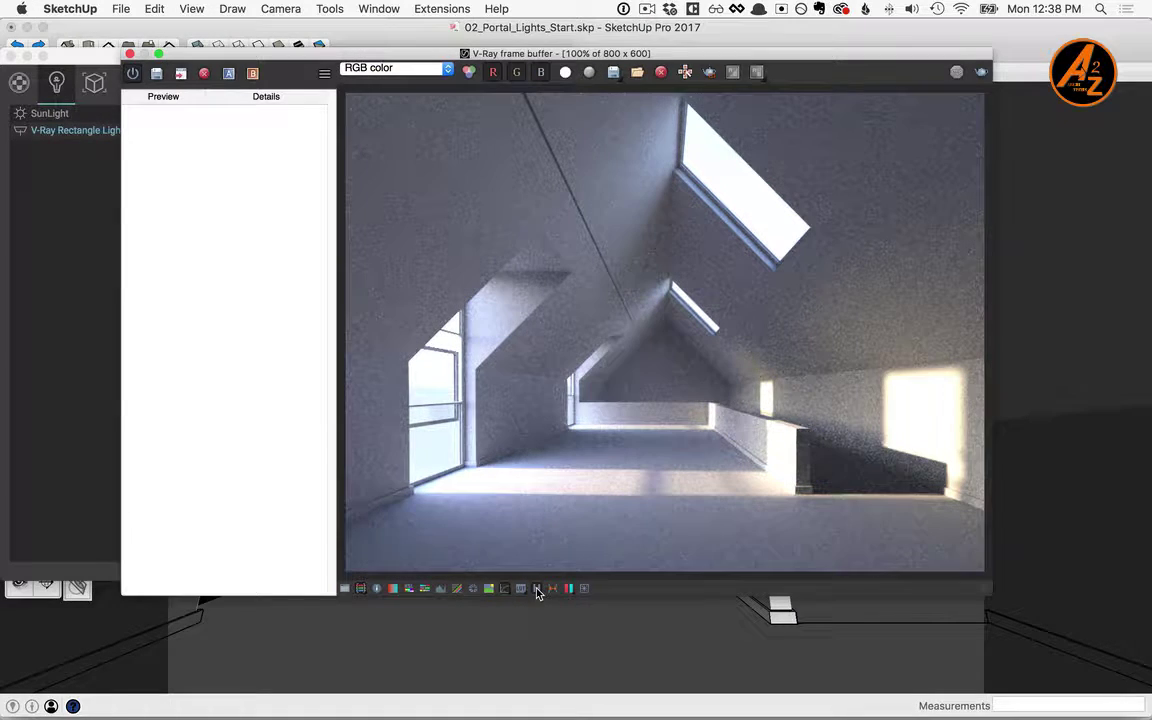
pyautogui.click(325, 75)
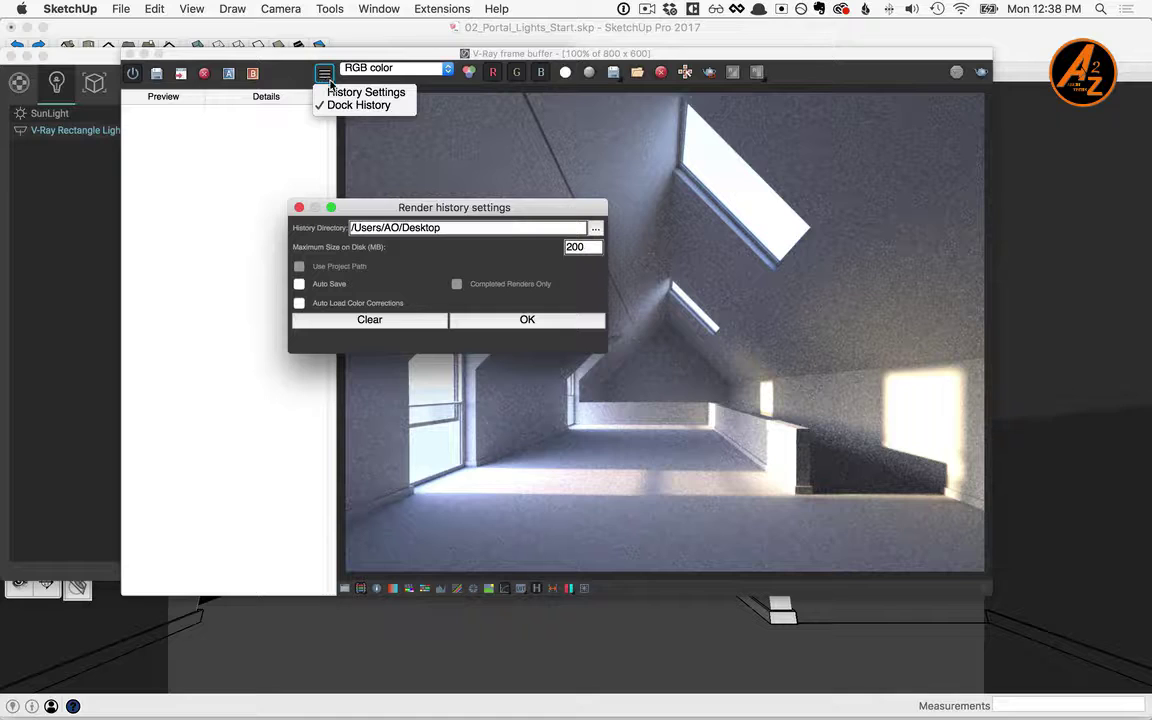
pyautogui.click(595, 228)
pyautogui.click(736, 328)
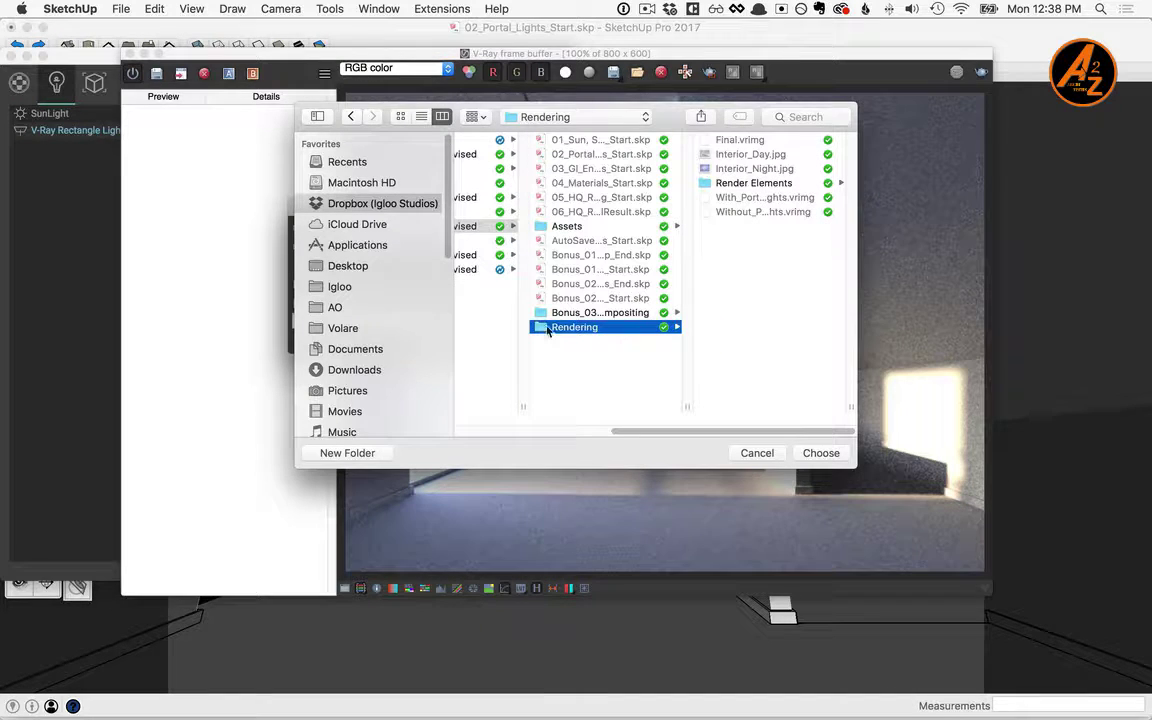
pyautogui.click(821, 453)
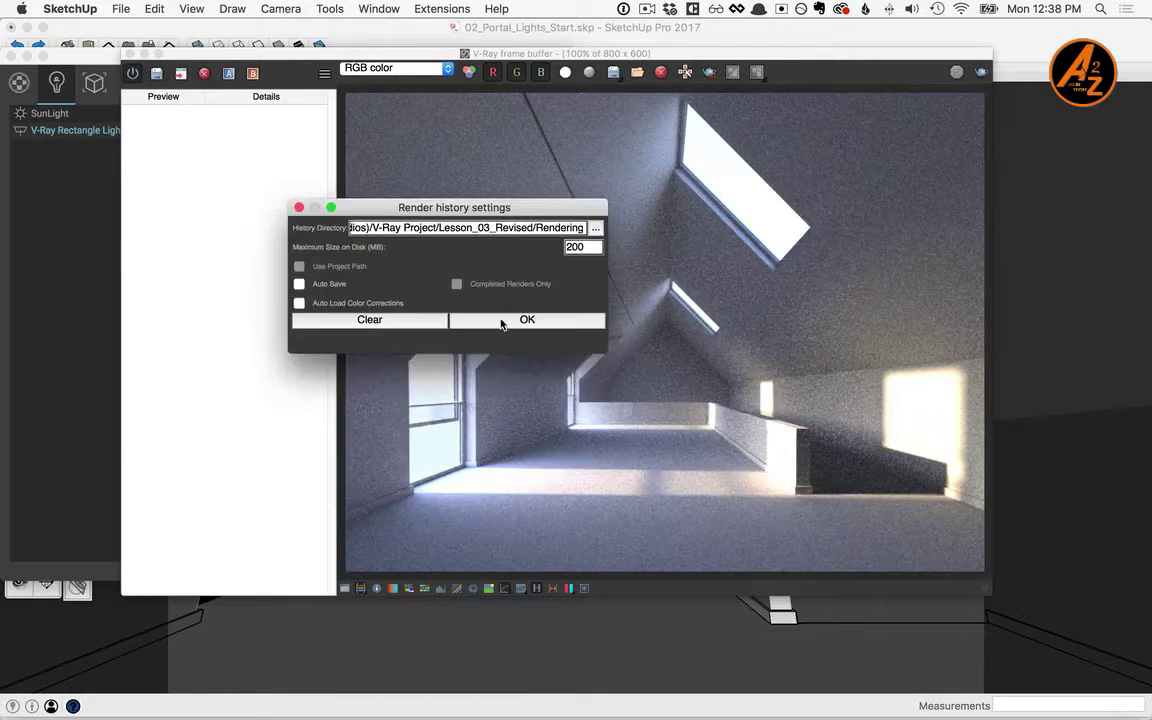
pyautogui.click(527, 319)
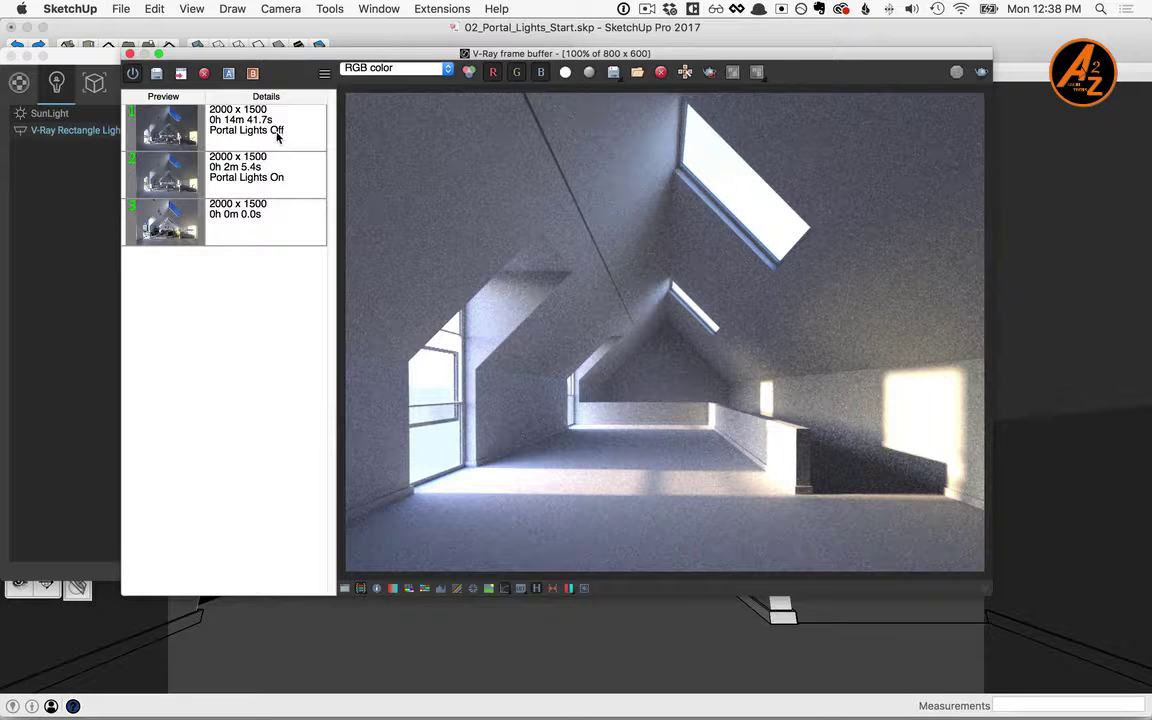
# - Load the Portal Lights Off and Portal Lights On renders from the history and compare their lighting, noise and render times
pyautogui.doubleClick(207, 143)
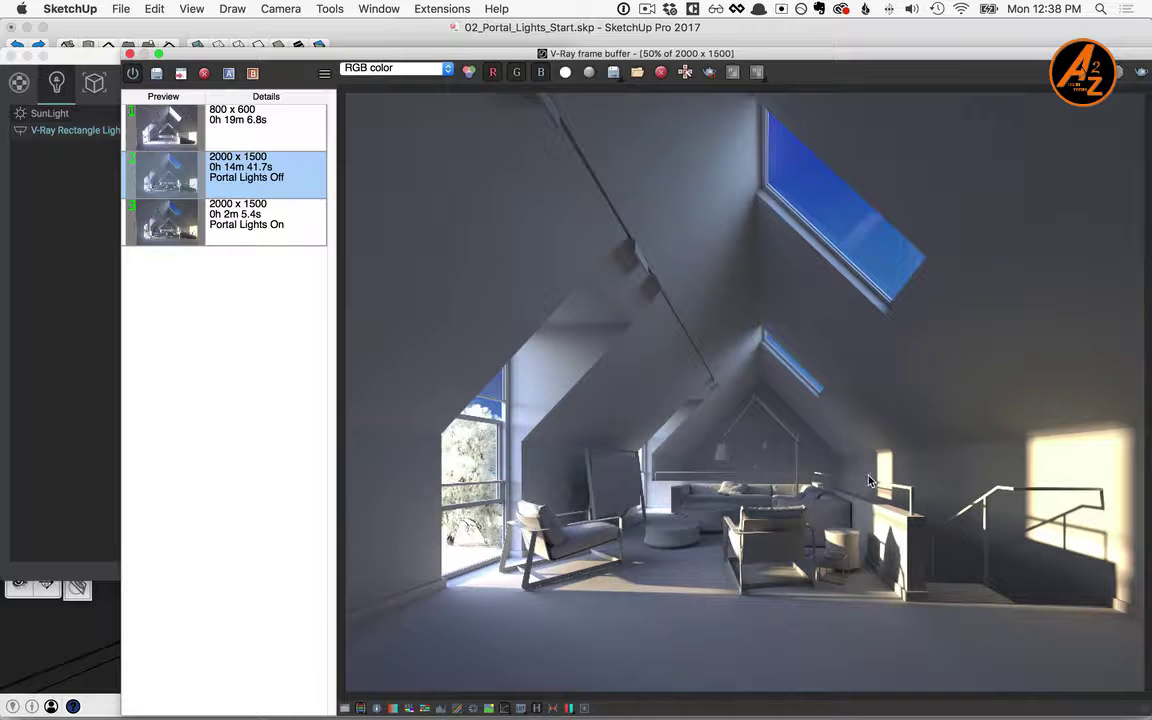
pyautogui.doubleClick(251, 226)
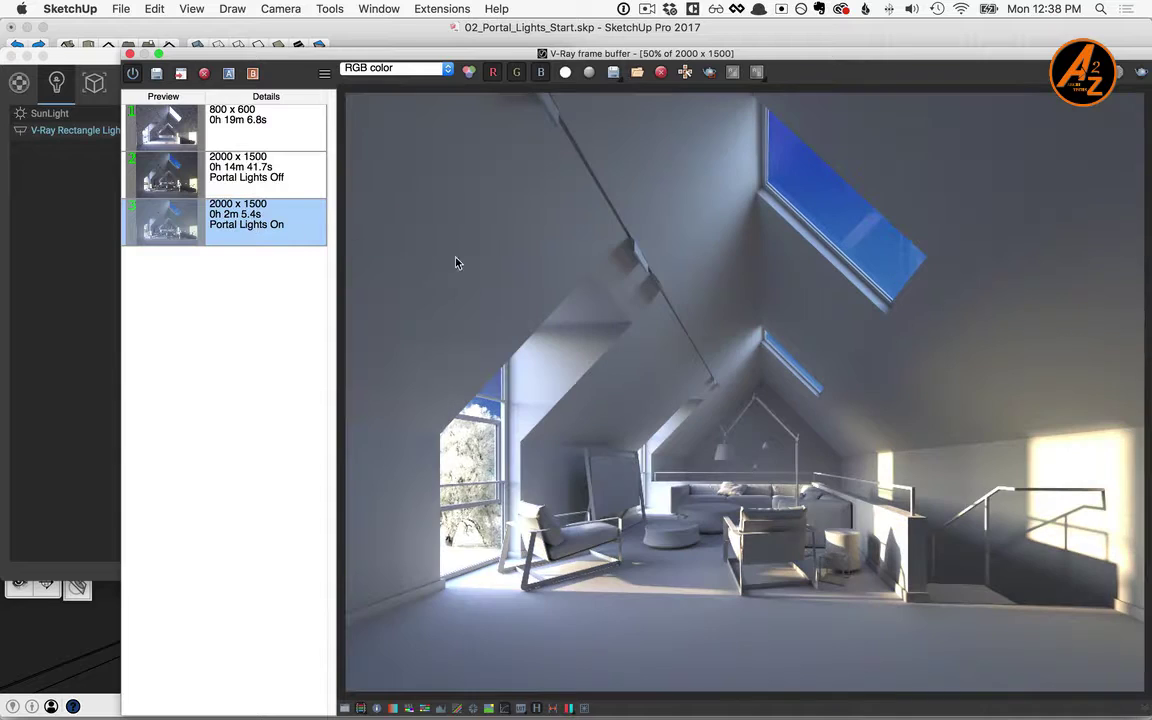
pyautogui.moveTo(290, 223); pyautogui.dragTo(421, 321)
pyautogui.press('Up')
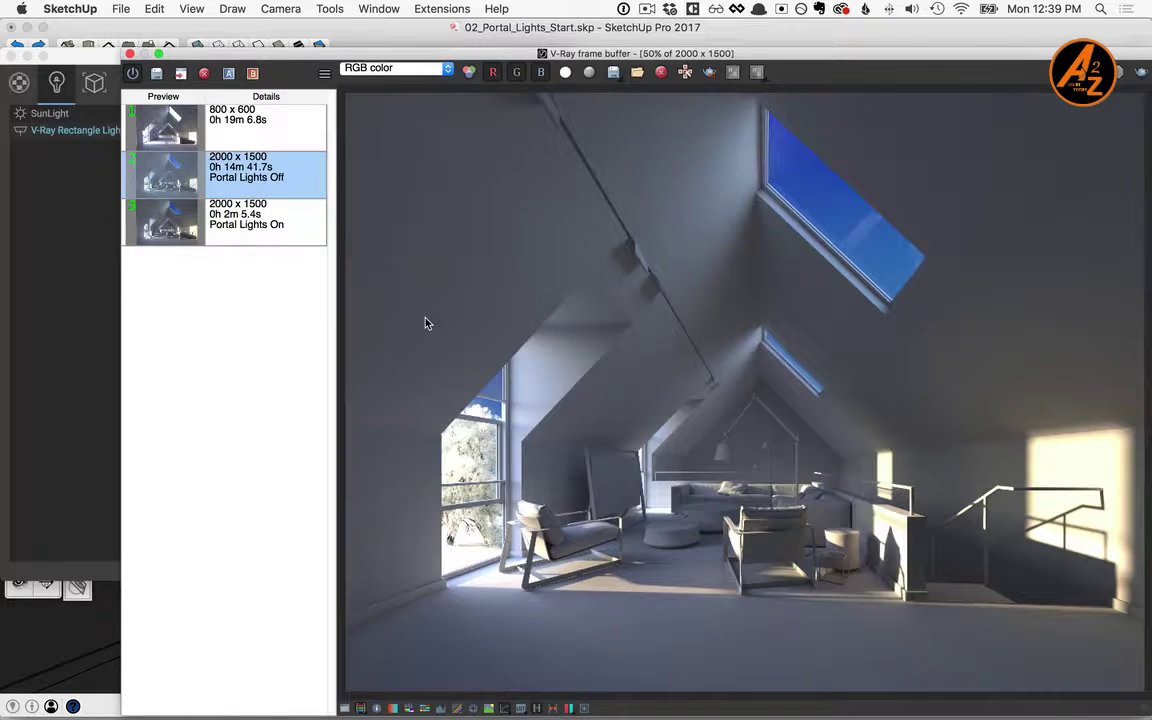
pyautogui.press('Down')
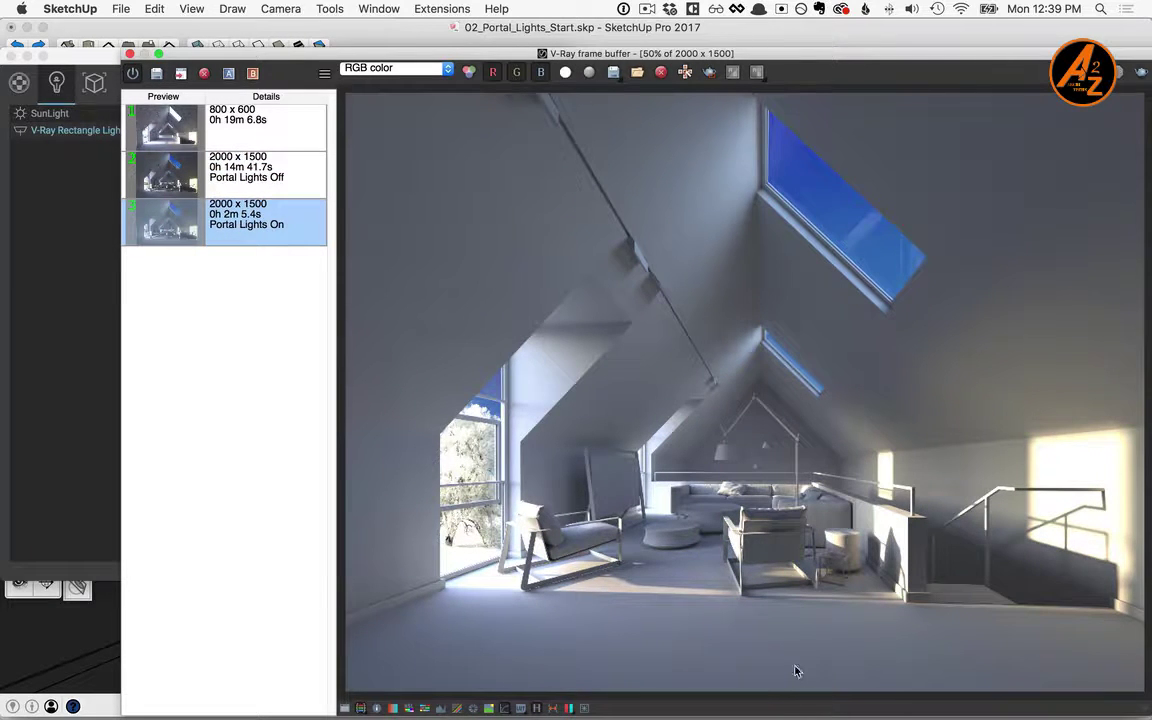
# - Hide the render history, clear the render windows from the model view and collapse the rectangle light's settings
pyautogui.click(392, 708)
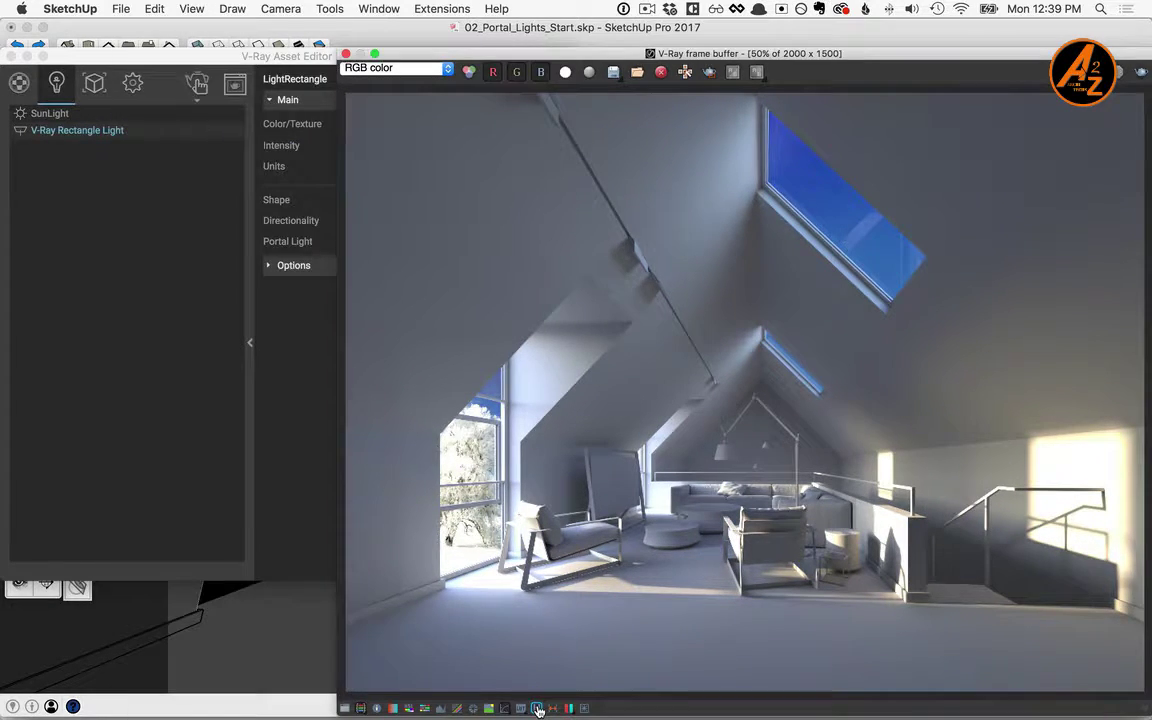
pyautogui.moveTo(445, 55); pyautogui.dragTo(703, 125)
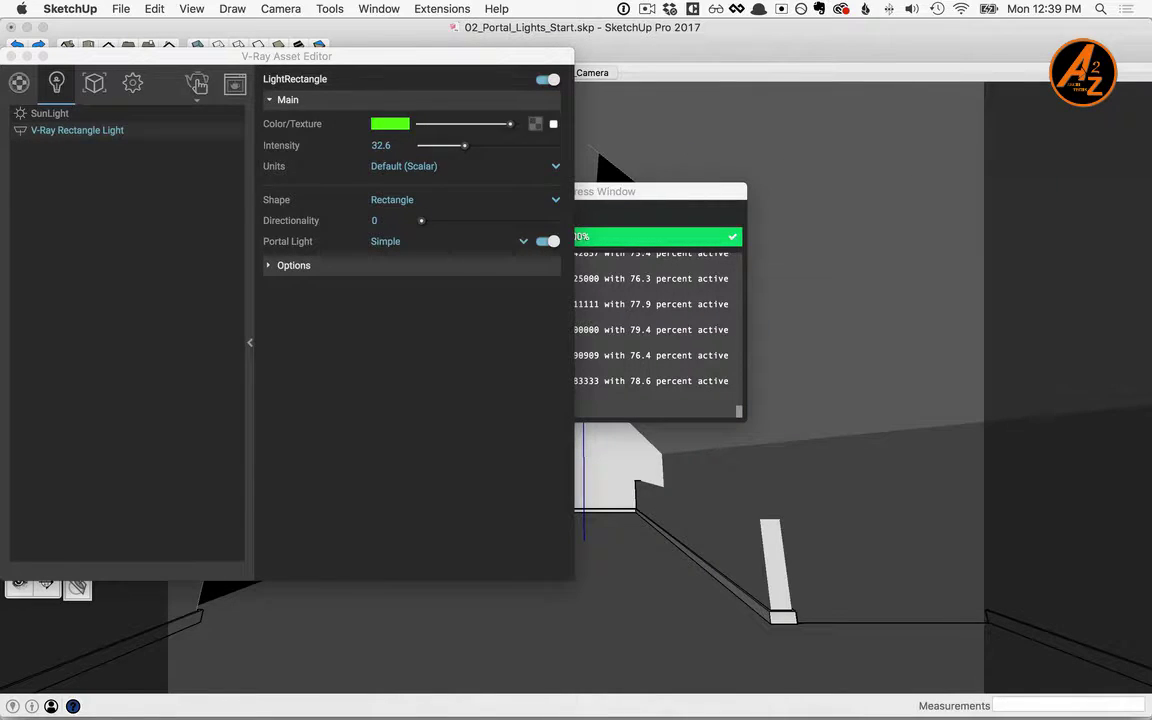
pyautogui.click(250, 342)
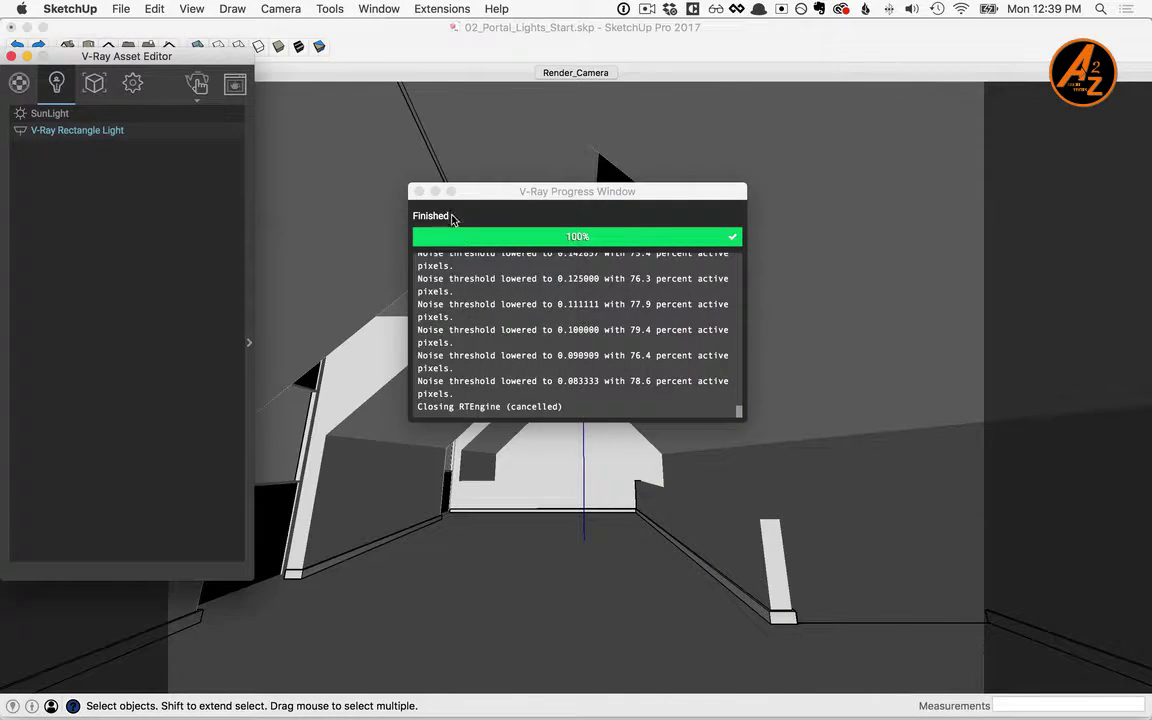
pyautogui.click(419, 191)
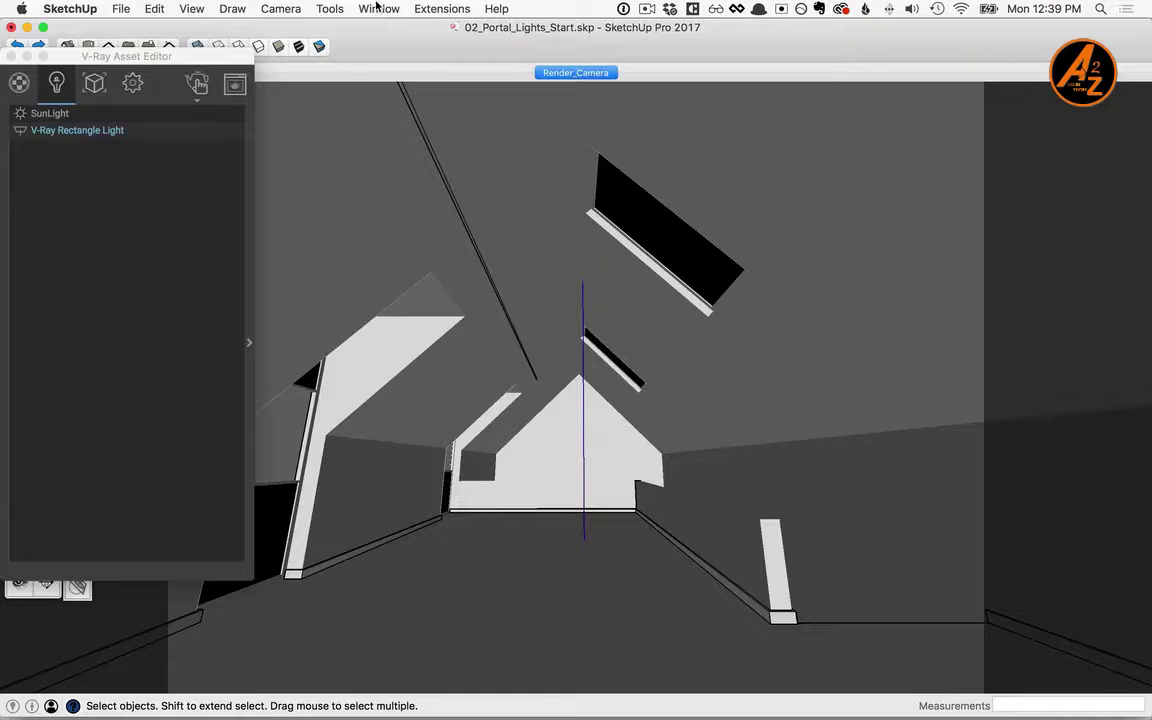
# - Open the layer list and make the Environment layer visible
pyautogui.click(378, 8)
pyautogui.click(440, 163)
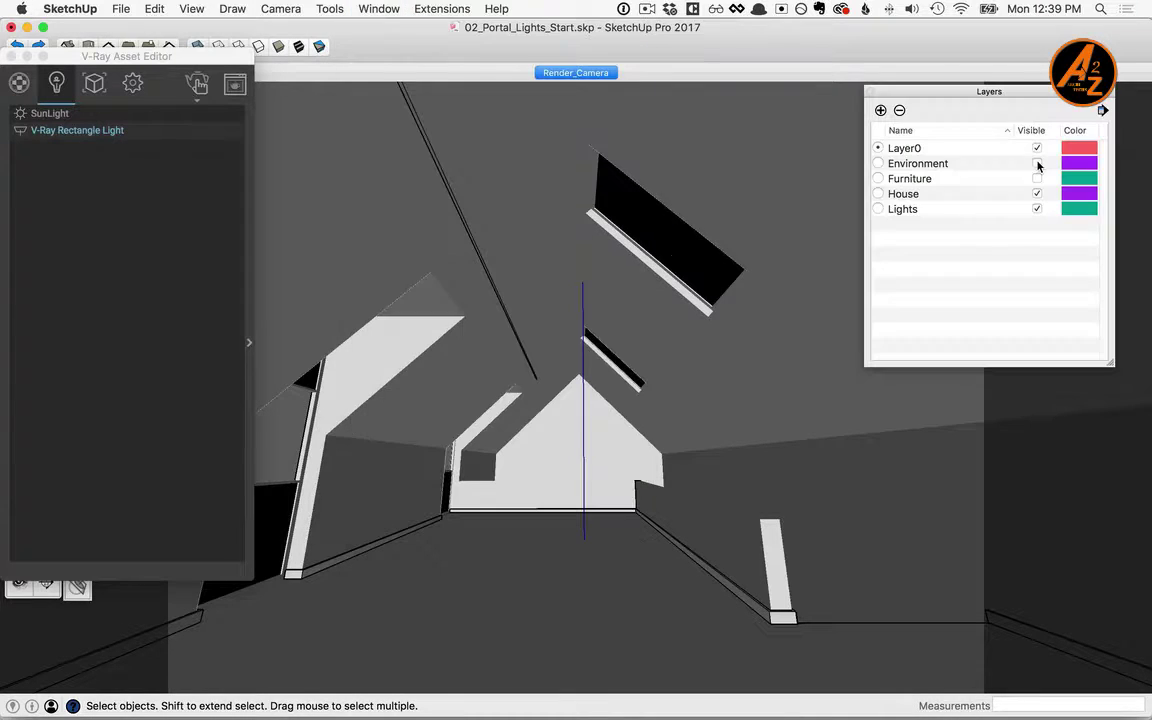
pyautogui.click(1037, 164)
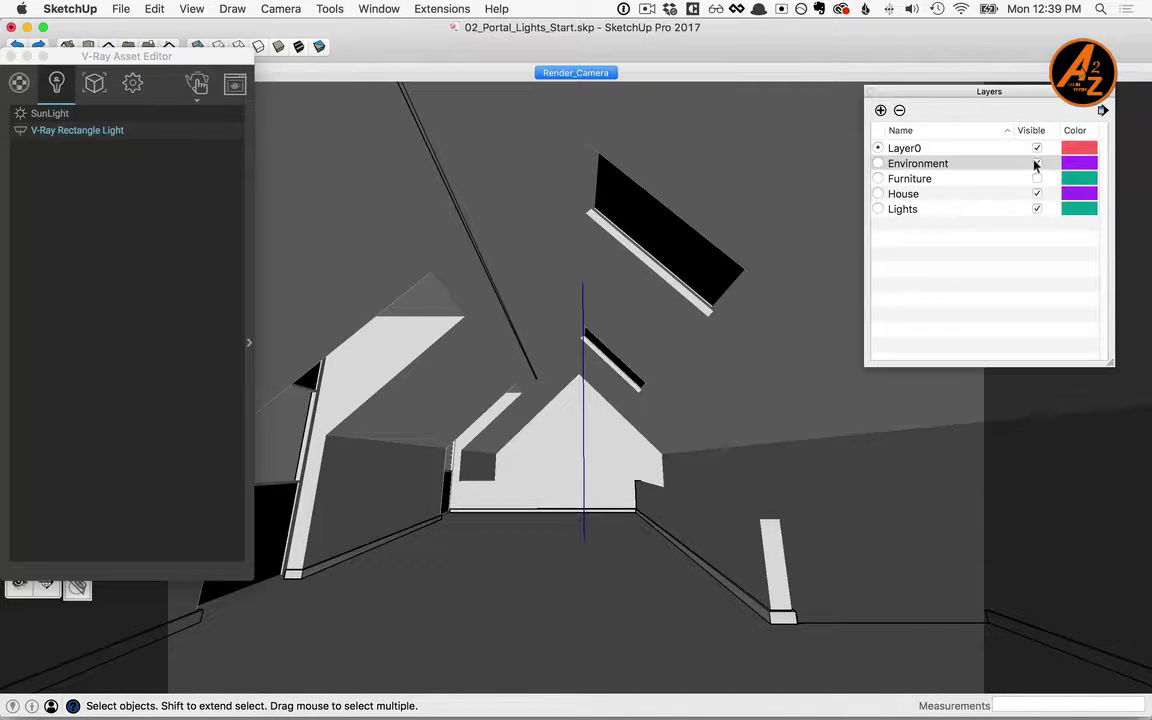
# - Examine the backdrop planes outside the house by toggling the Environment layer, leave it visible and return to the Render_Camera scene
pyautogui.moveTo(217, 57); pyautogui.dragTo(255, 59)
pyautogui.click(17, 473)
pyautogui.click(18, 525)
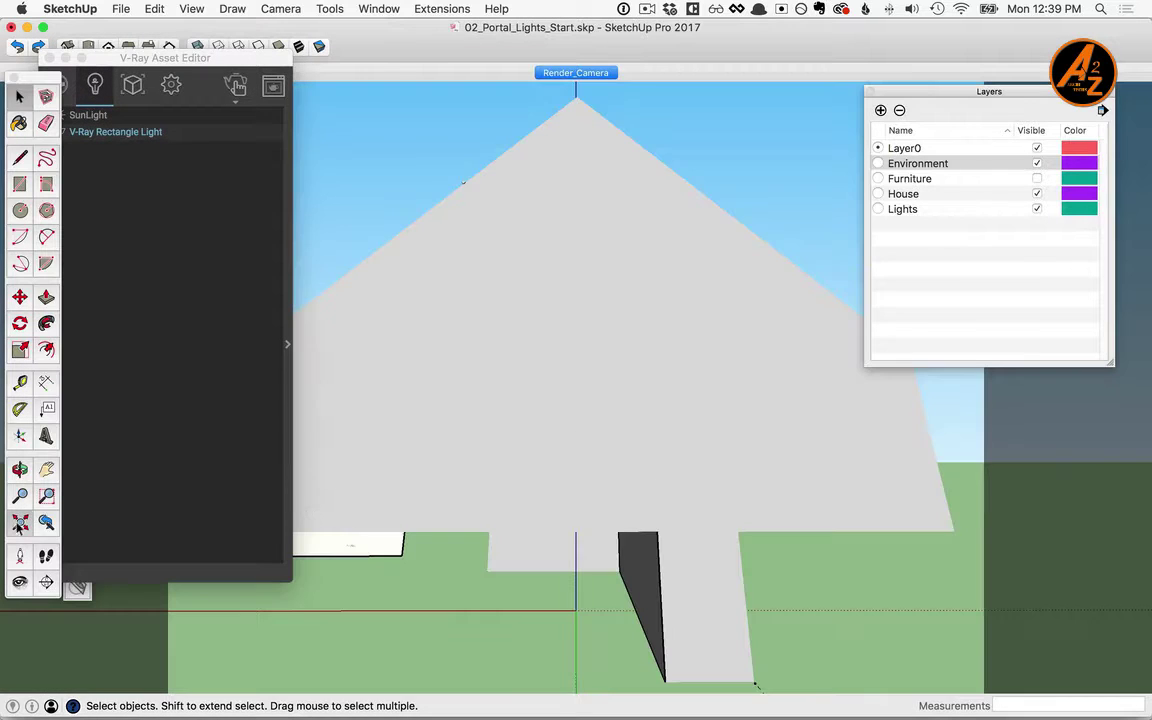
pyautogui.moveTo(490, 445); pyautogui.dragTo(885, 572, button='middle')
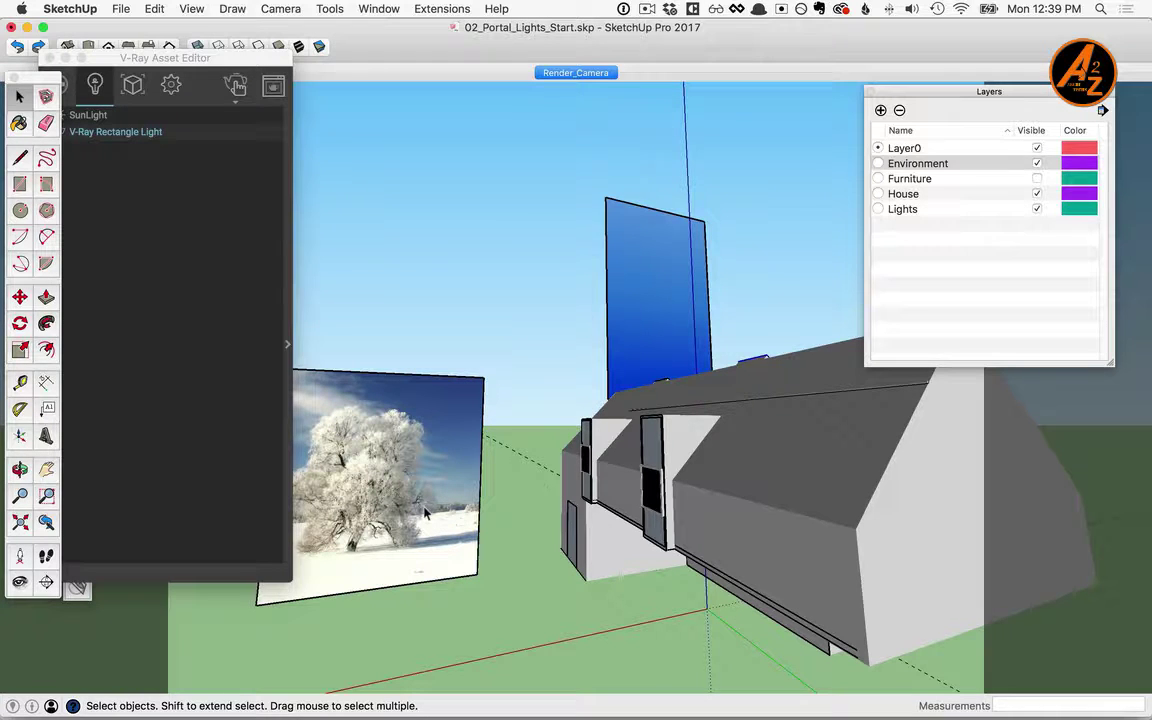
pyautogui.click(1037, 164)
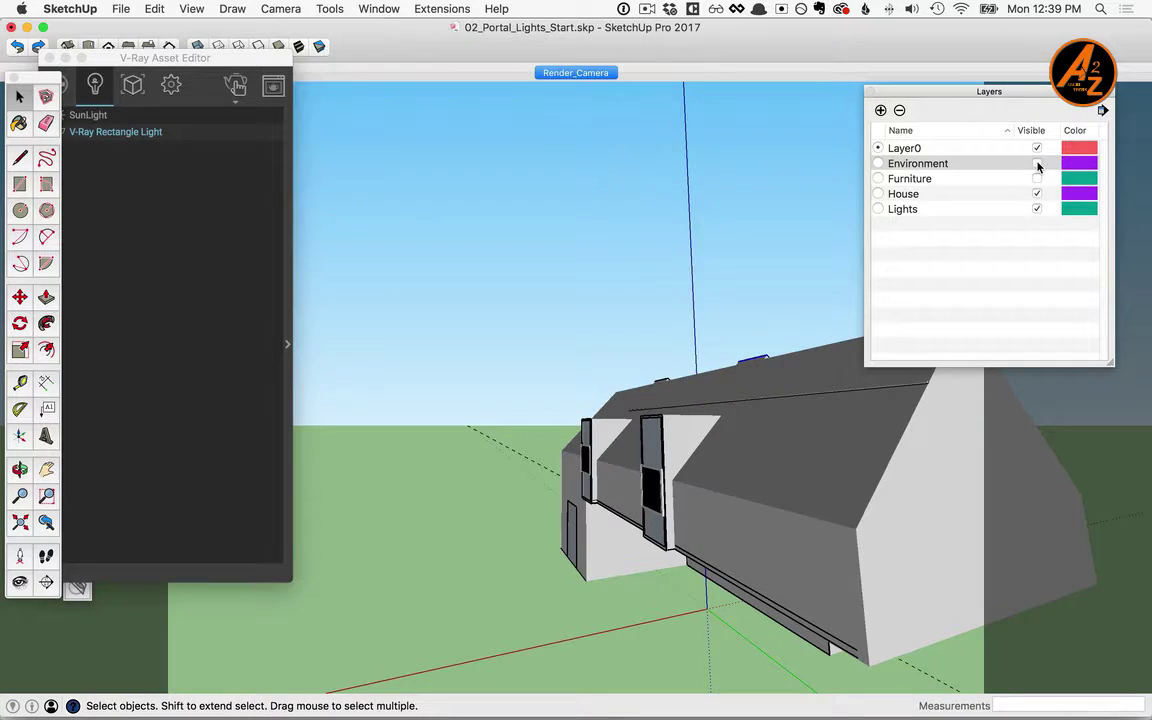
pyautogui.click(1037, 164)
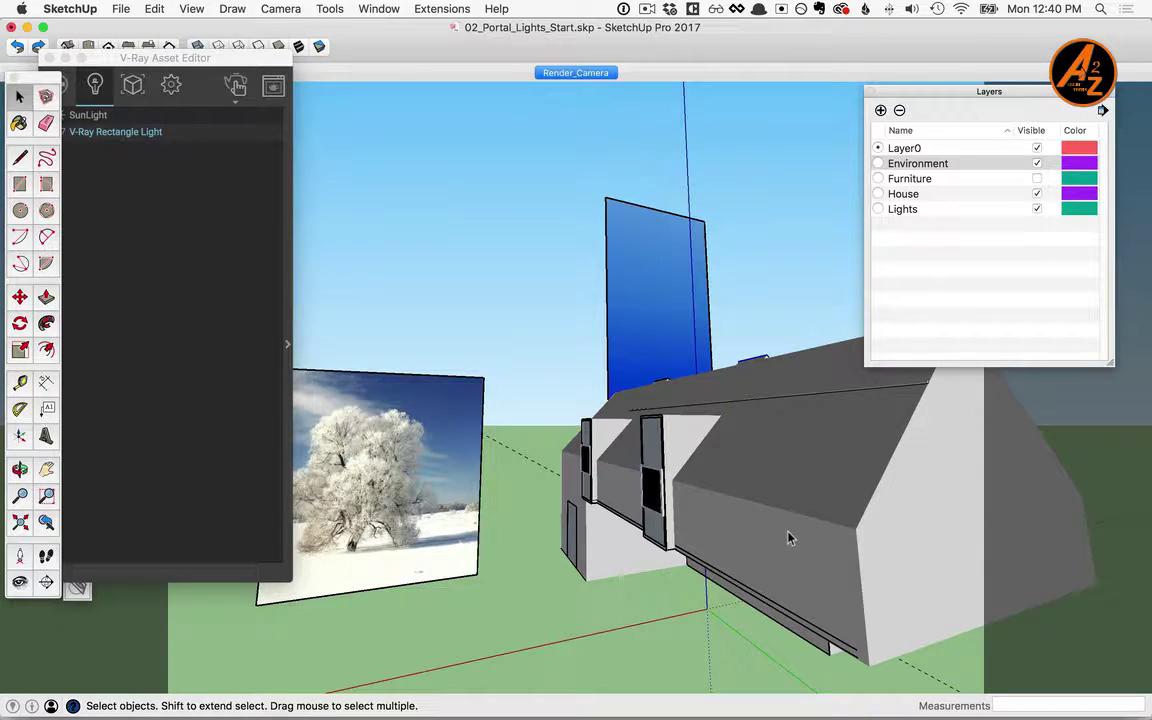
pyautogui.click(574, 73)
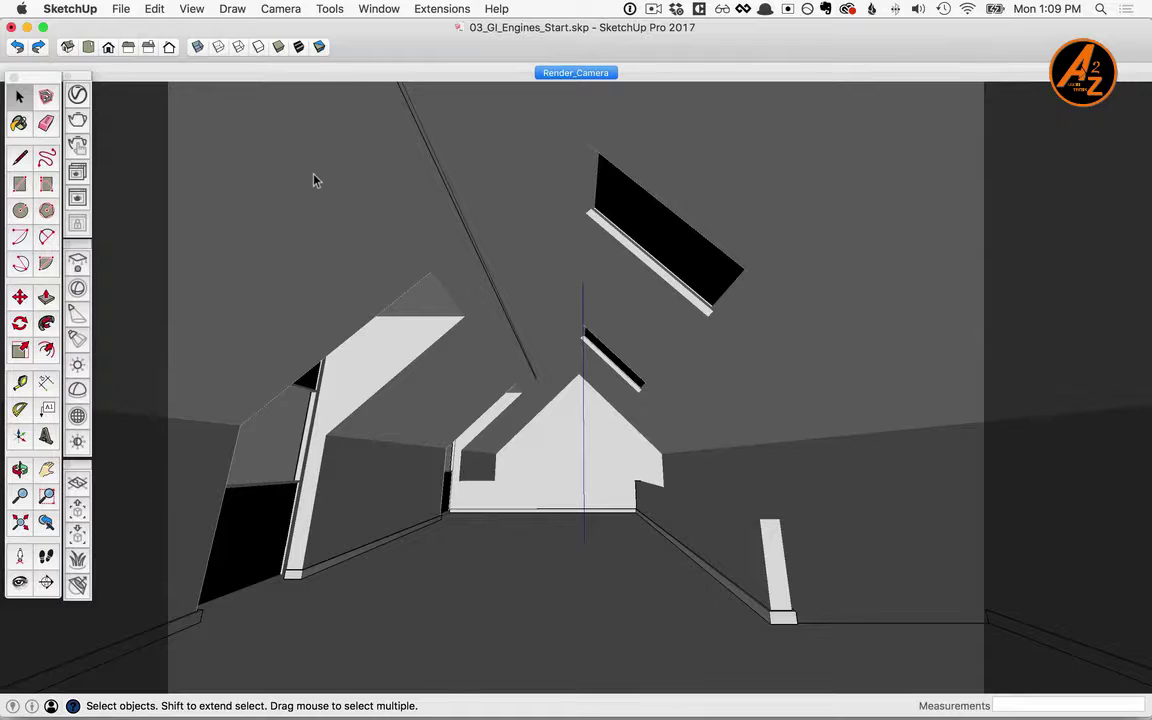
# - Open the V-Ray render settings and expand the Global Illumination options in 03_GI_Engines_Start
pyautogui.click(77, 95)
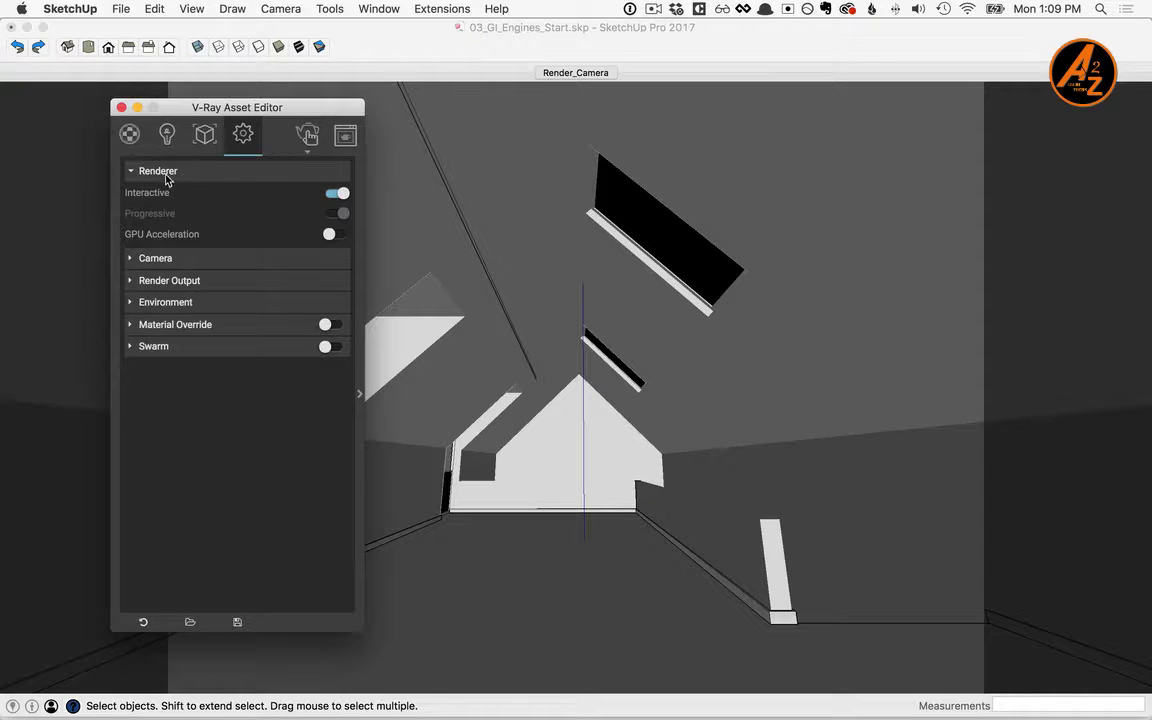
pyautogui.click(361, 398)
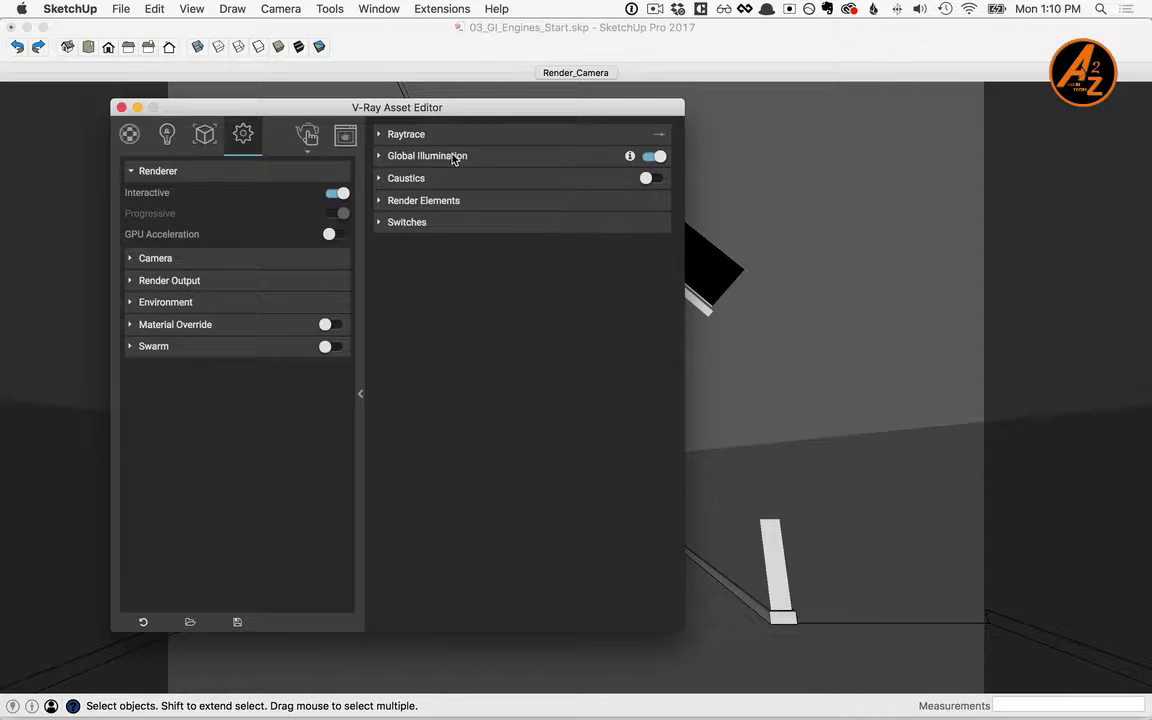
pyautogui.click(399, 157)
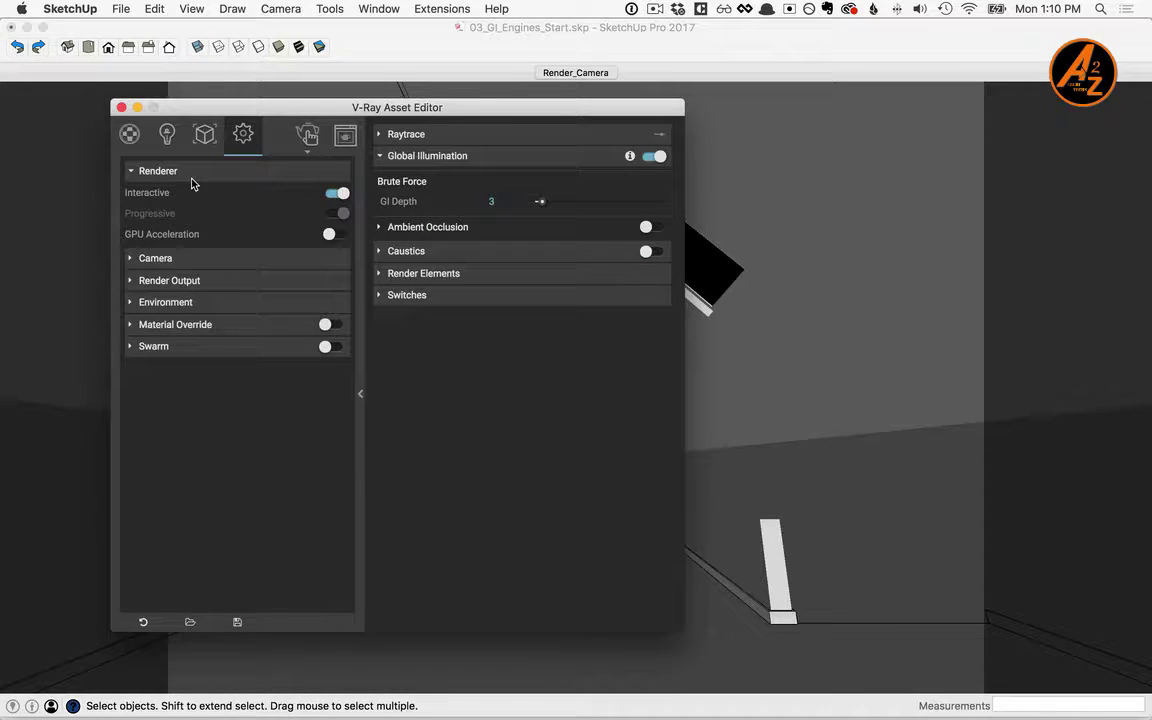
# - Turn off interactive rendering and set the primary rays engine to Irradiance map
pyautogui.click(340, 194)
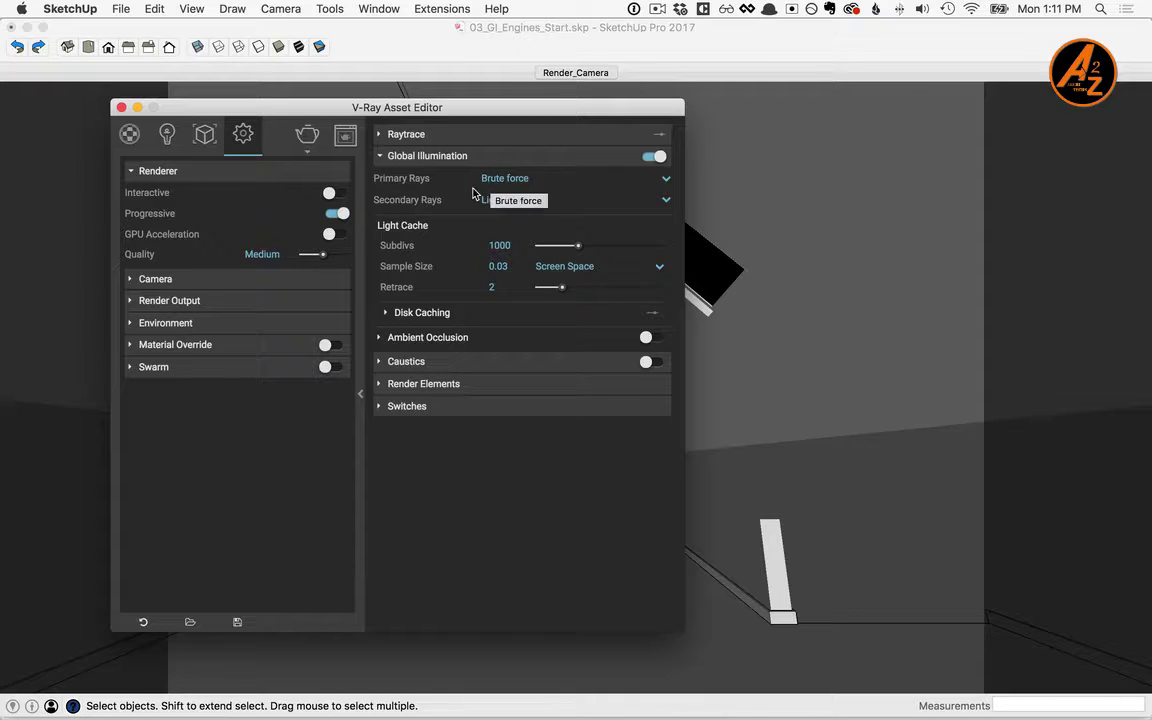
pyautogui.moveTo(386, 183)
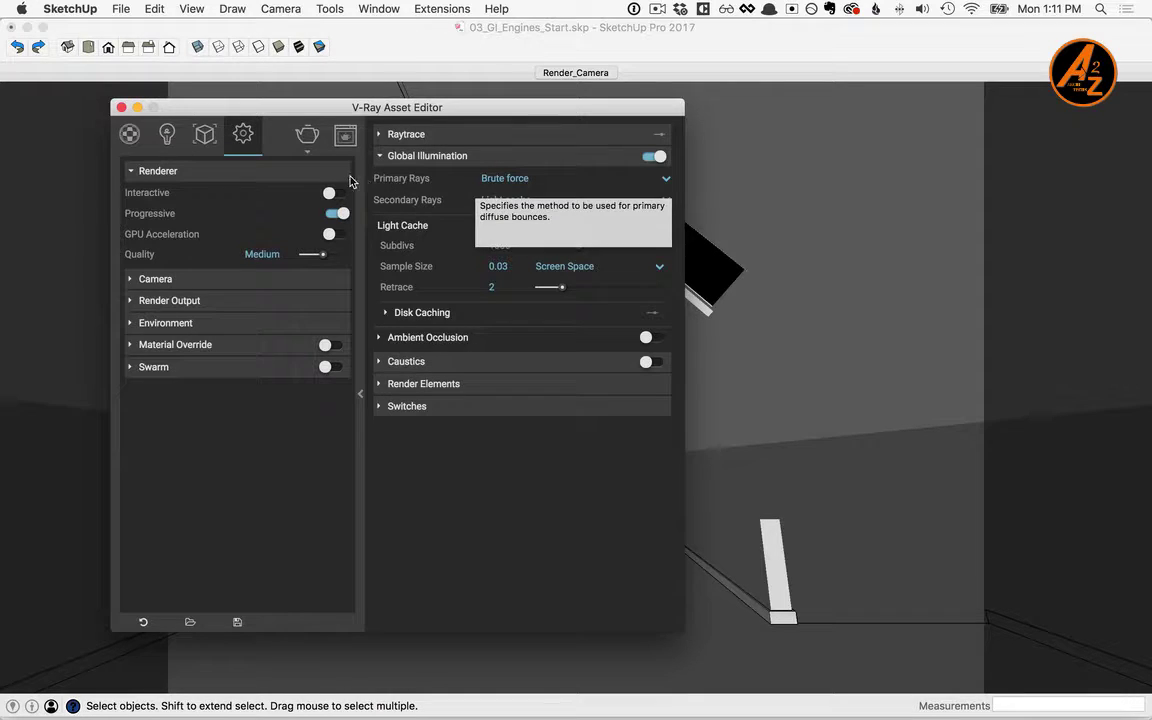
pyautogui.click(666, 179)
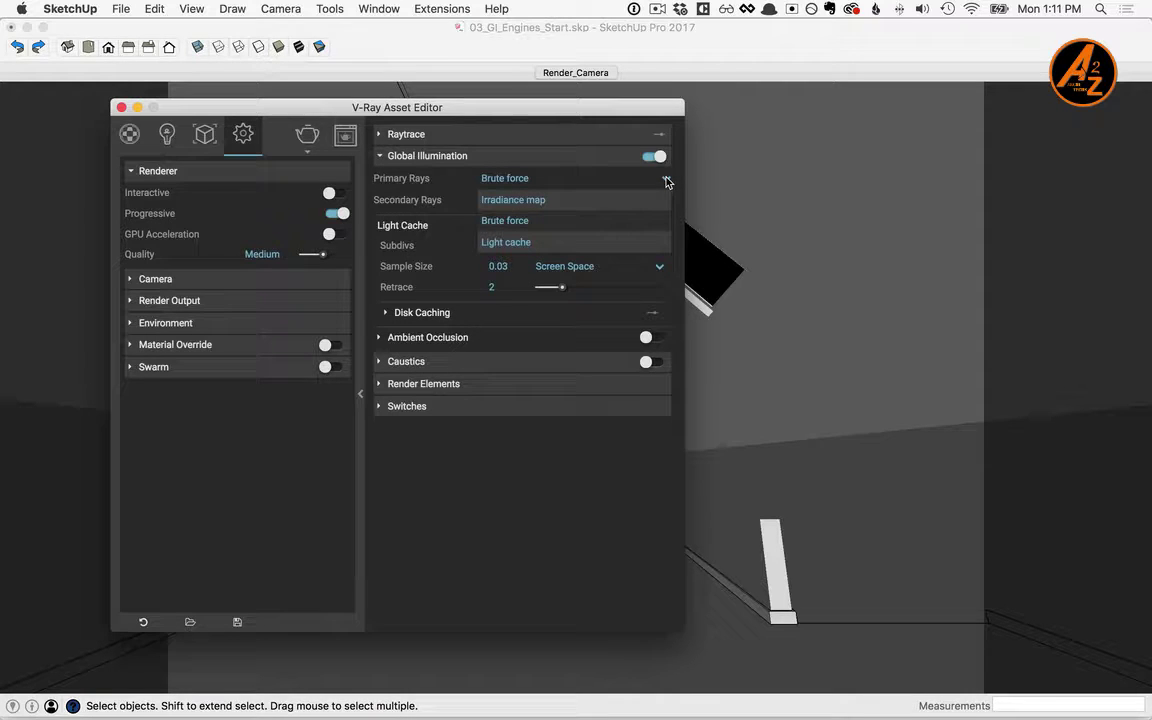
pyautogui.click(533, 200)
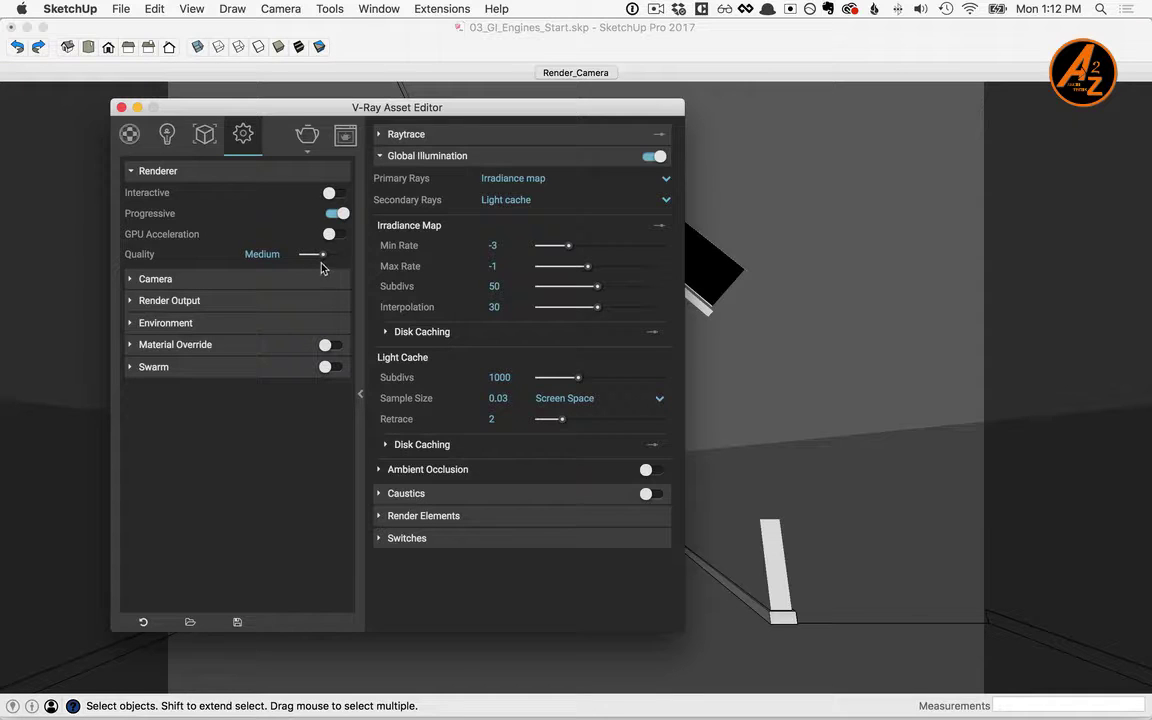
# - Render the attic at Draft quality and save the result to the render history
pyautogui.moveTo(323, 258); pyautogui.dragTo(303, 257)
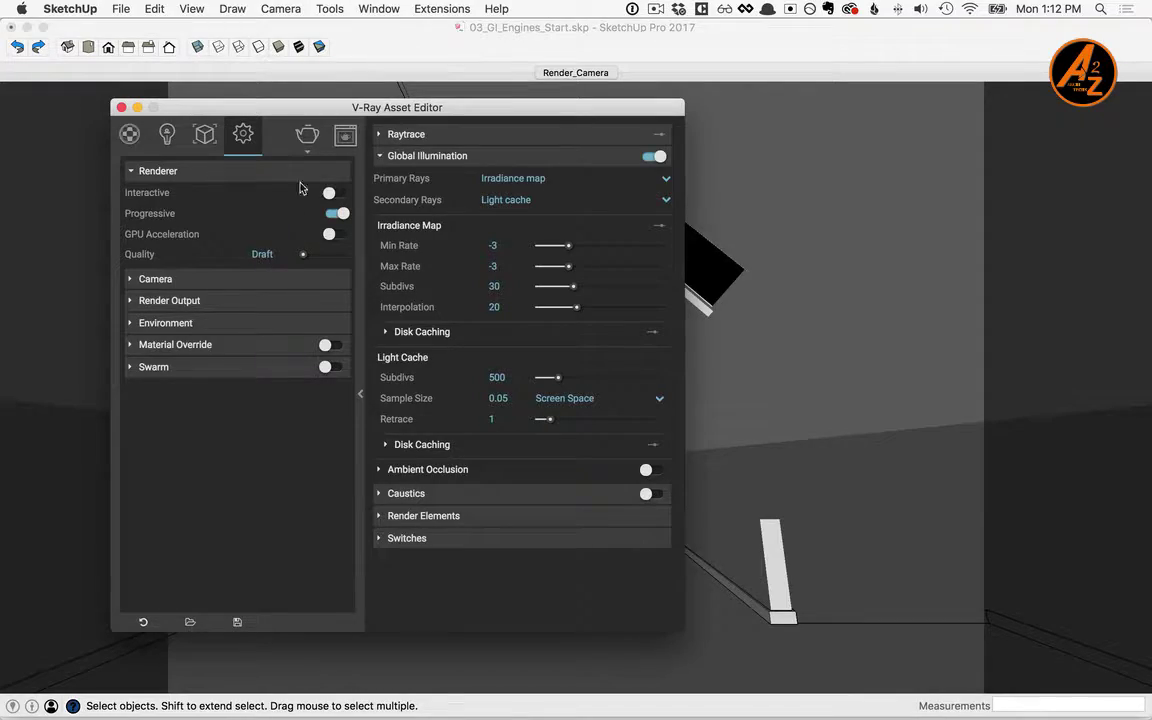
pyautogui.click(307, 137)
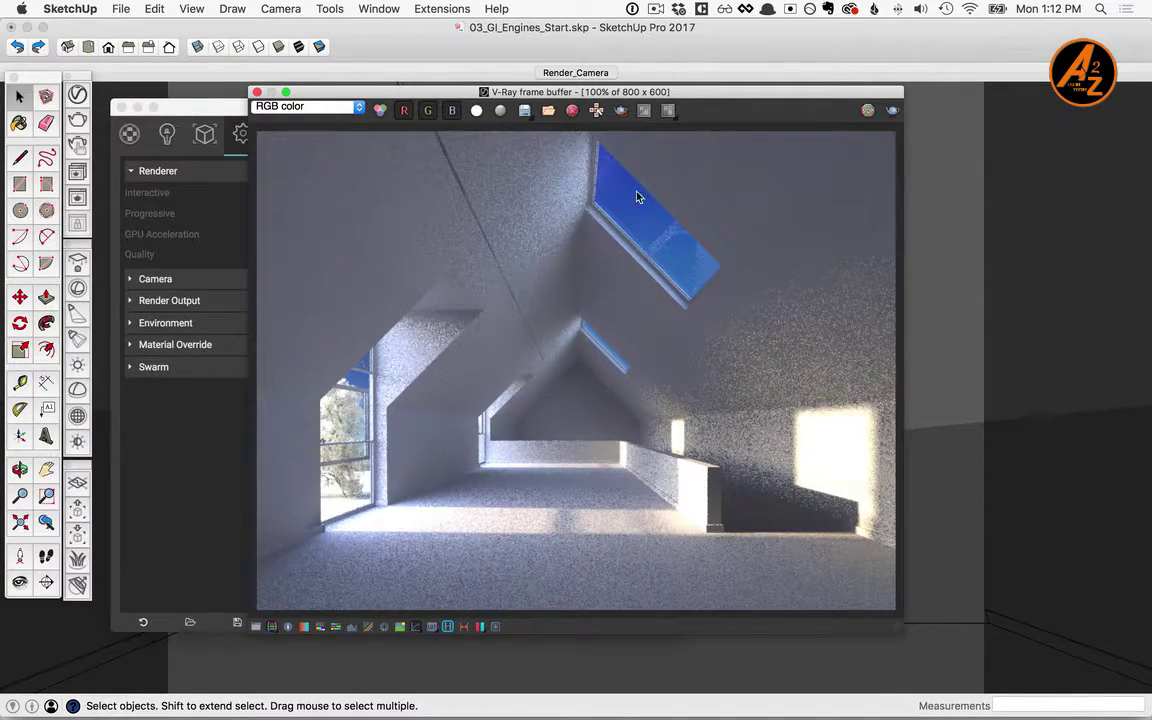
pyautogui.moveTo(649, 94); pyautogui.dragTo(778, 96)
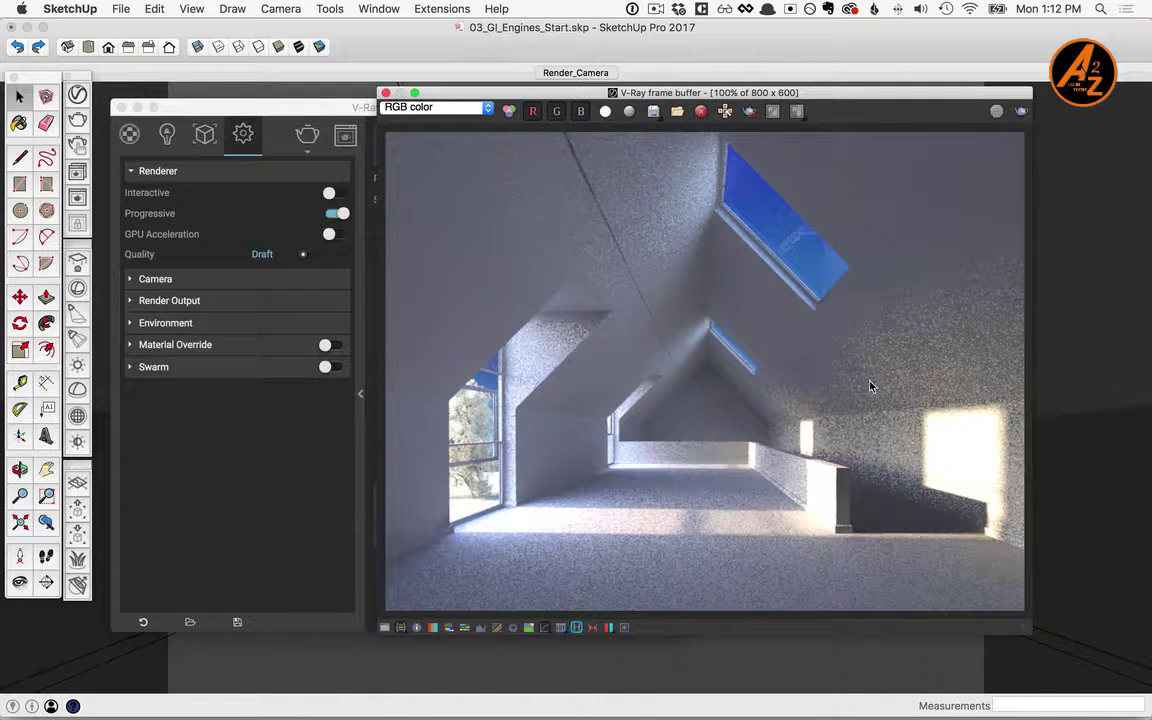
pyautogui.click(576, 628)
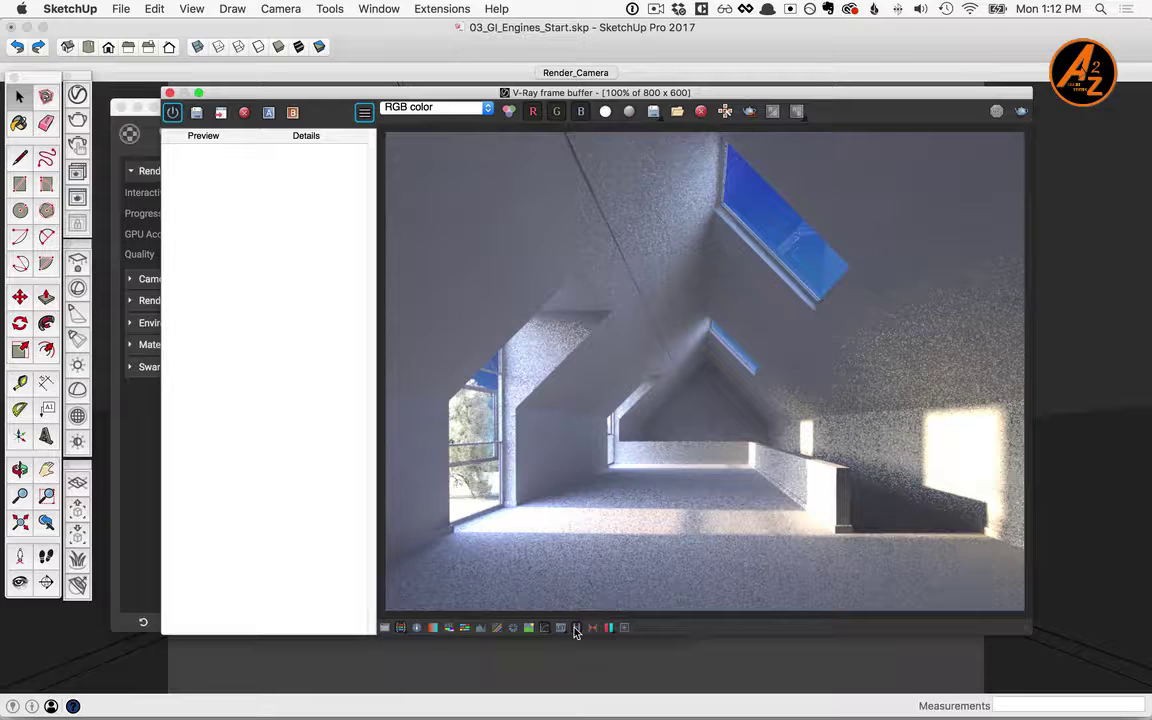
pyautogui.click(196, 113)
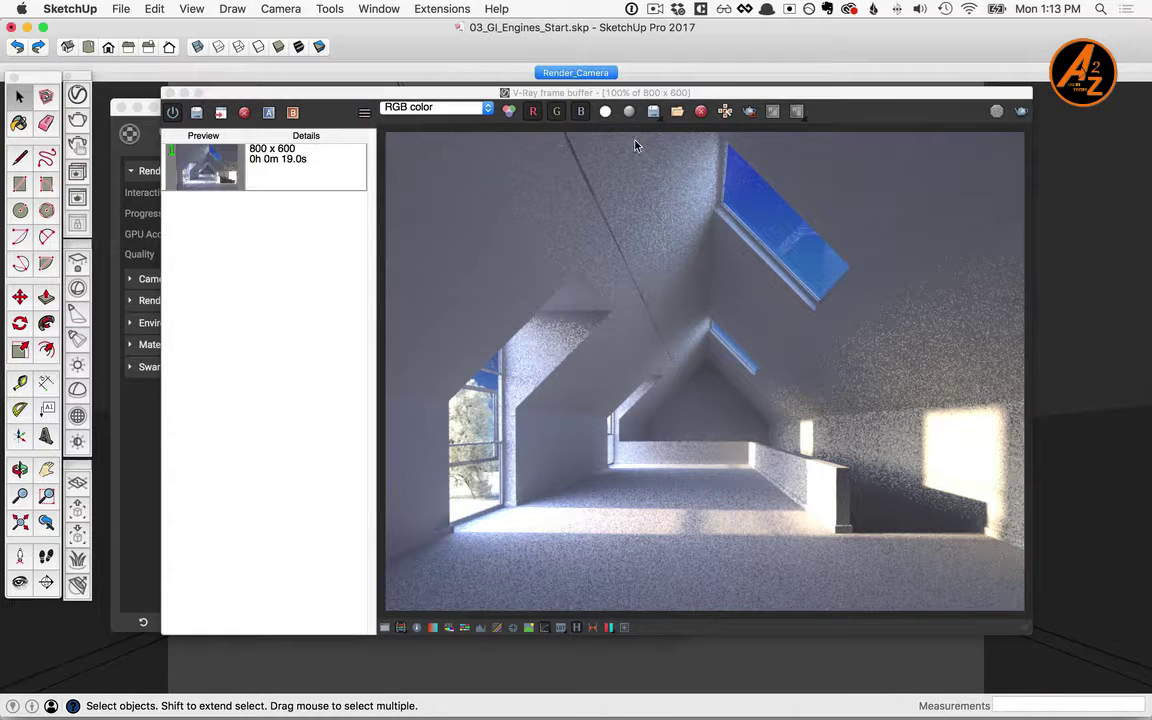
# - Raise the render quality preset to Medium and render the attic with the Irradiance map engine
pyautogui.click(140, 420)
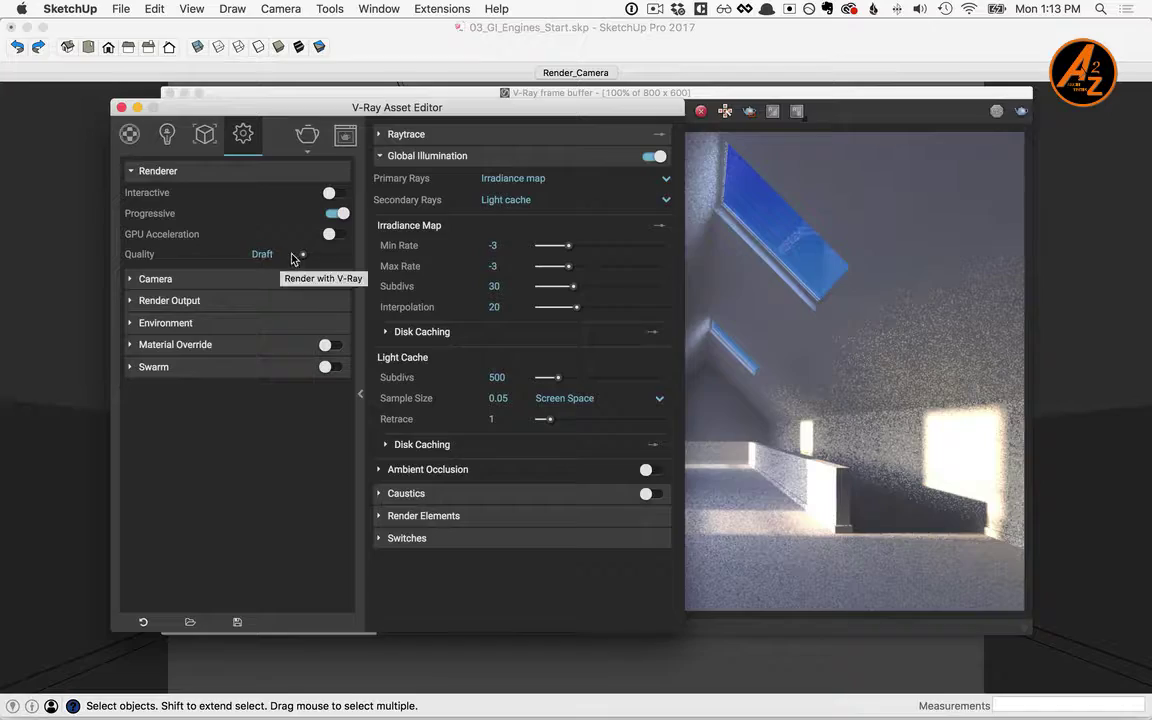
pyautogui.moveTo(303, 255); pyautogui.dragTo(324, 256)
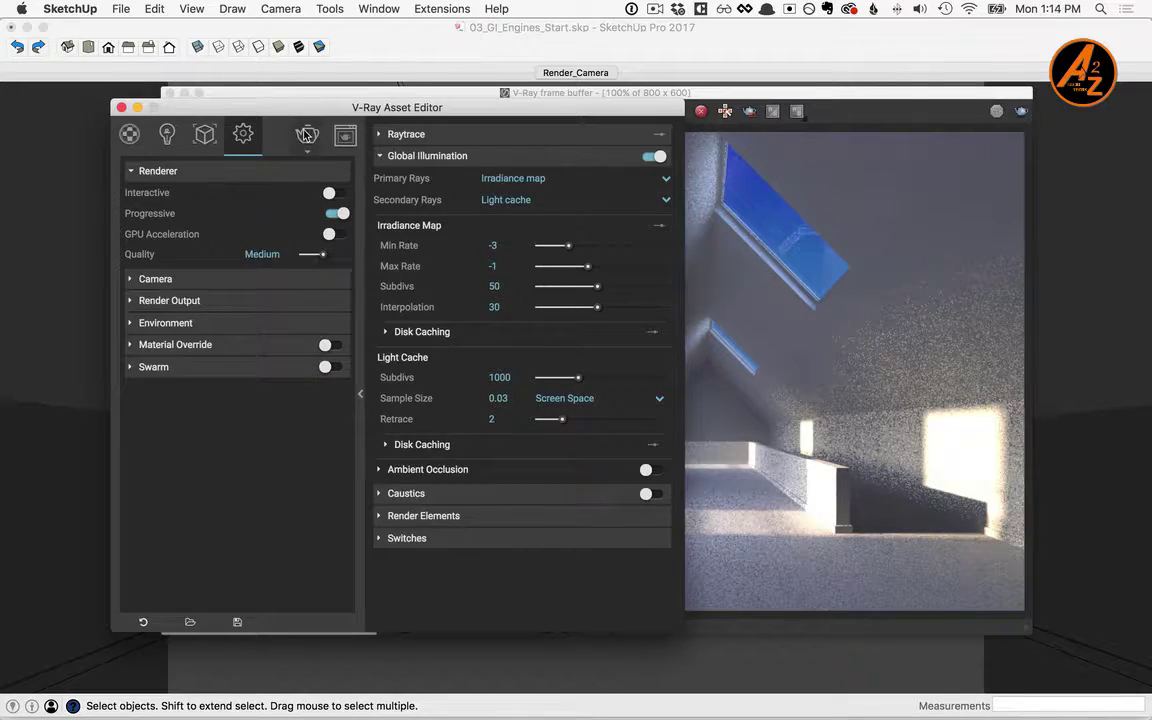
pyautogui.click(308, 136)
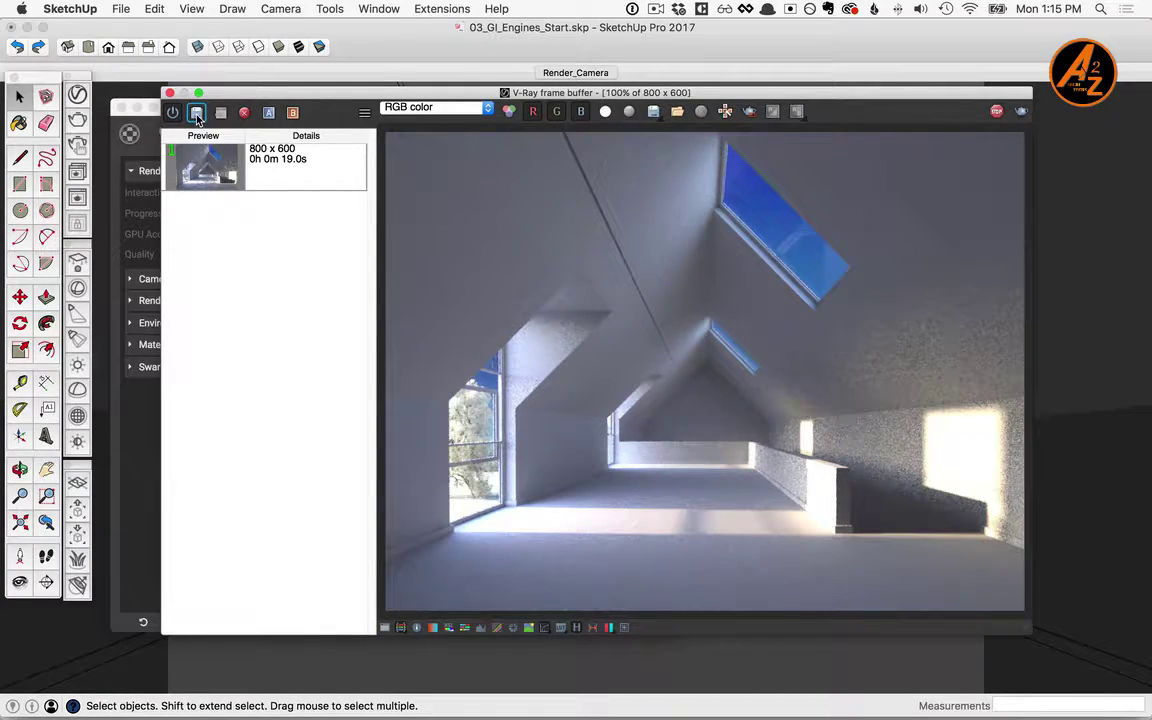
# - Save the Medium render to the history and compare it as image A against the Draft render as image B
pyautogui.click(269, 113)
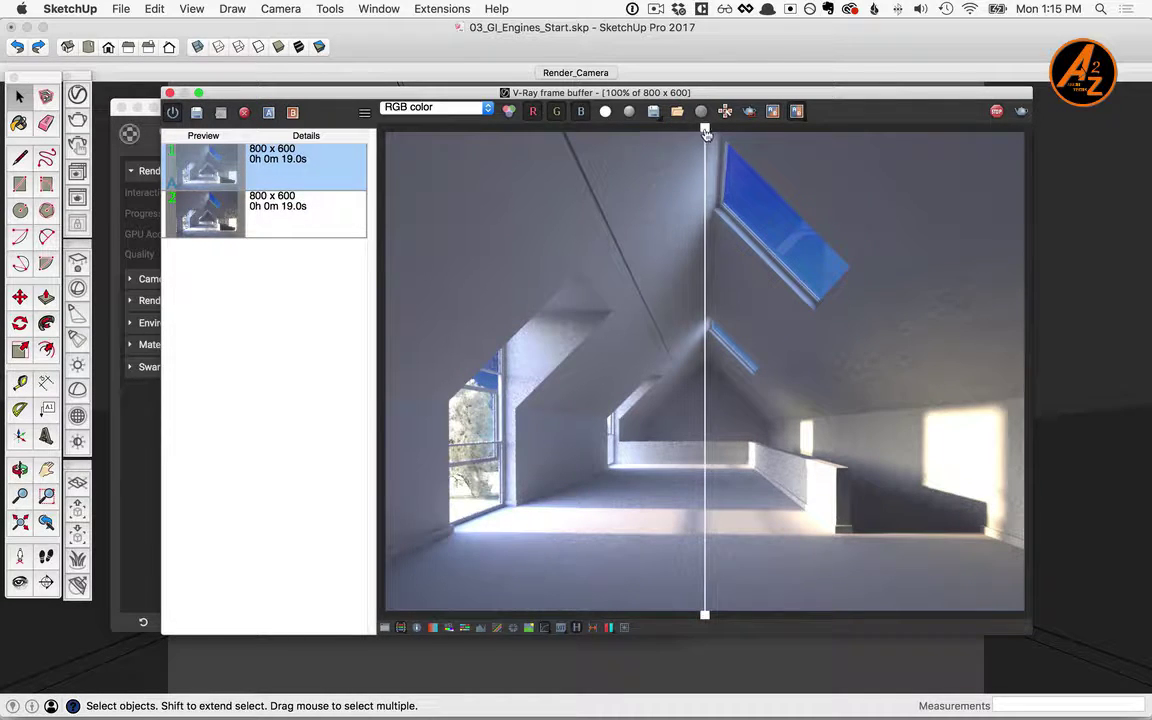
pyautogui.click(316, 211)
pyautogui.click(292, 112)
pyautogui.moveTo(706, 130)
pyautogui.mouseDown()
pyautogui.moveTo(447, 134)
pyautogui.moveTo(769, 148)
pyautogui.moveTo(877, 140)
pyautogui.moveTo(712, 140)
pyautogui.mouseUp()
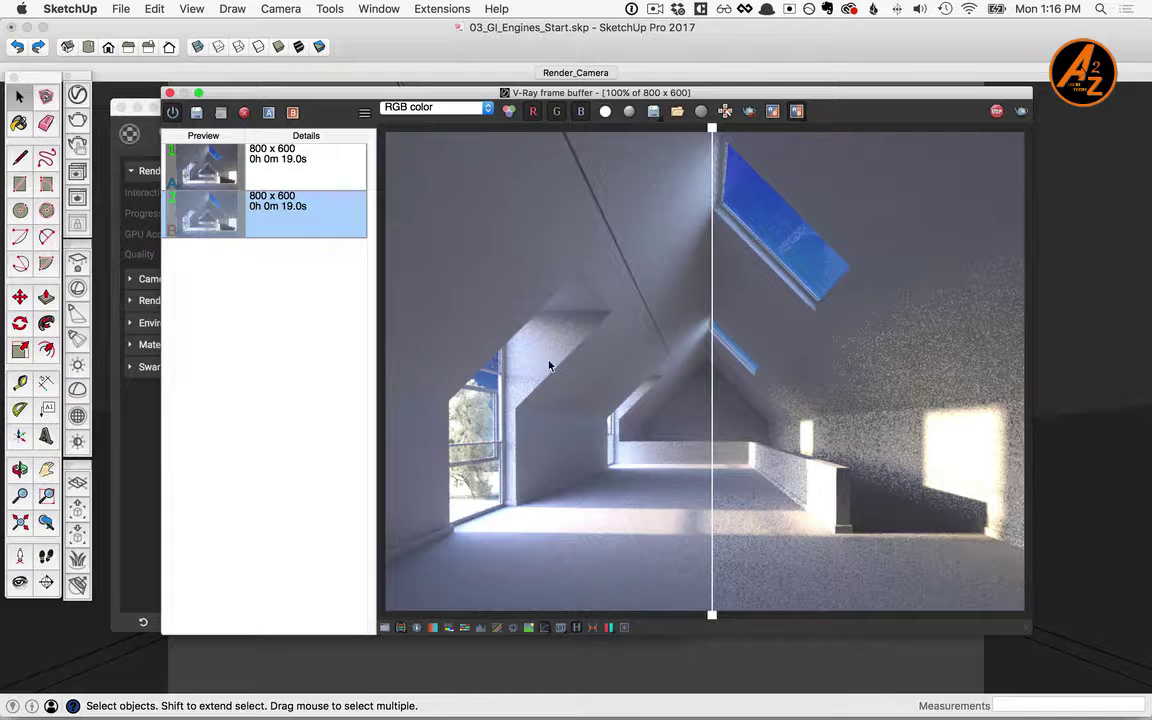
# - Render the attic with Brute force as the primary rays engine and save the result to the render history
pyautogui.click(143, 441)
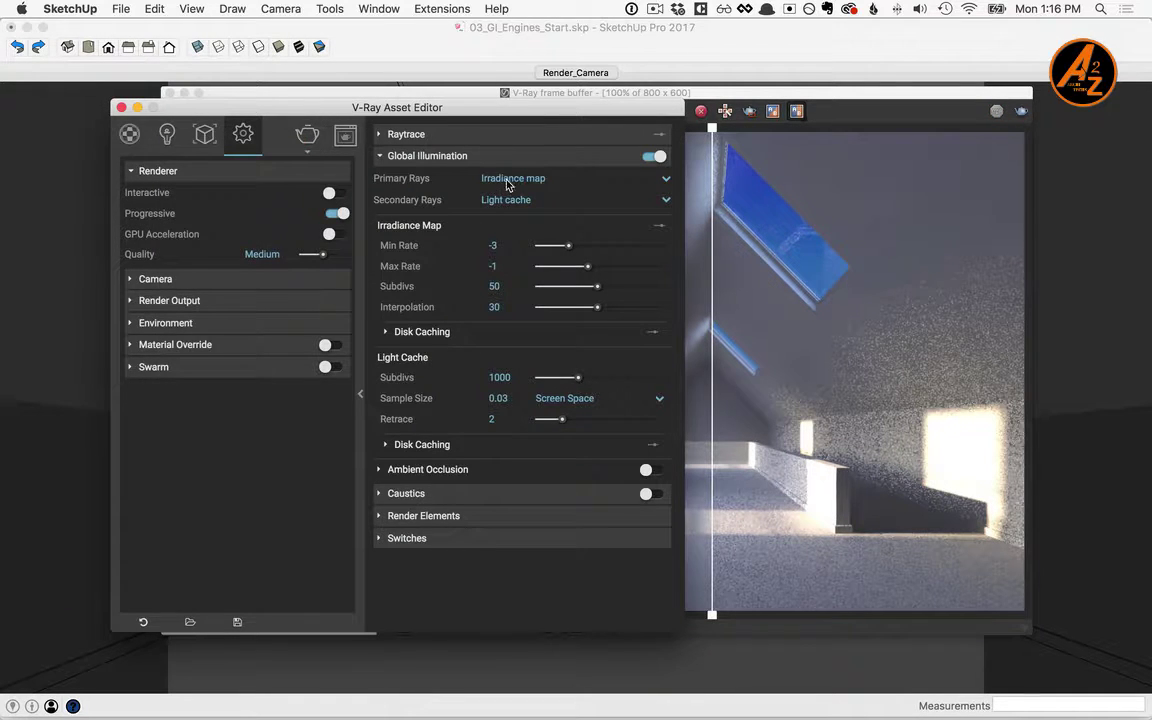
pyautogui.click(535, 182)
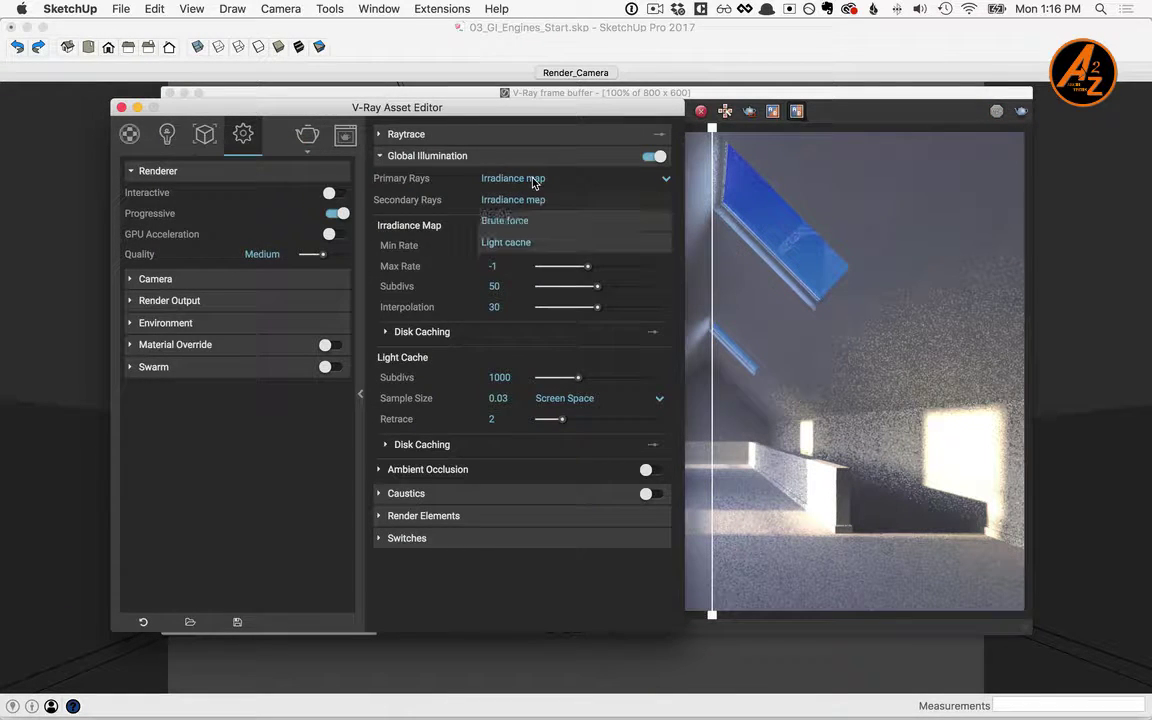
pyautogui.click(503, 220)
pyautogui.click(307, 136)
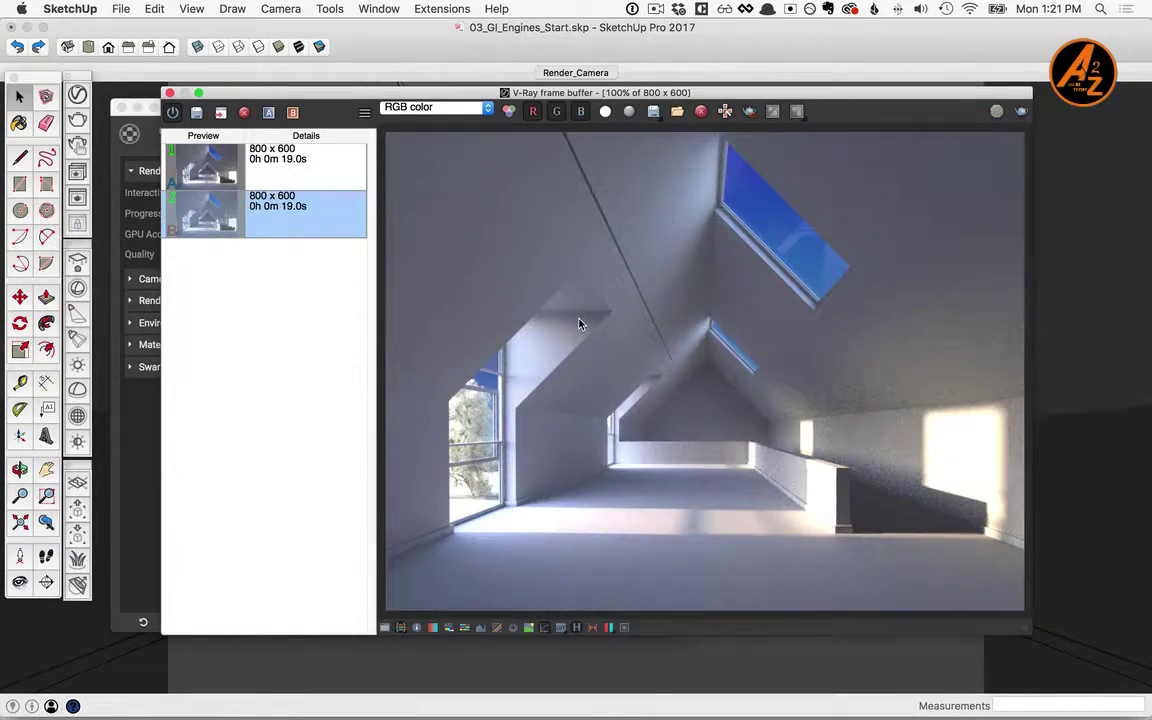
pyautogui.click(199, 113)
# - Compare the Brute force render as image A with the Medium Irradiance map render as image B across the attic view
pyautogui.click(290, 165)
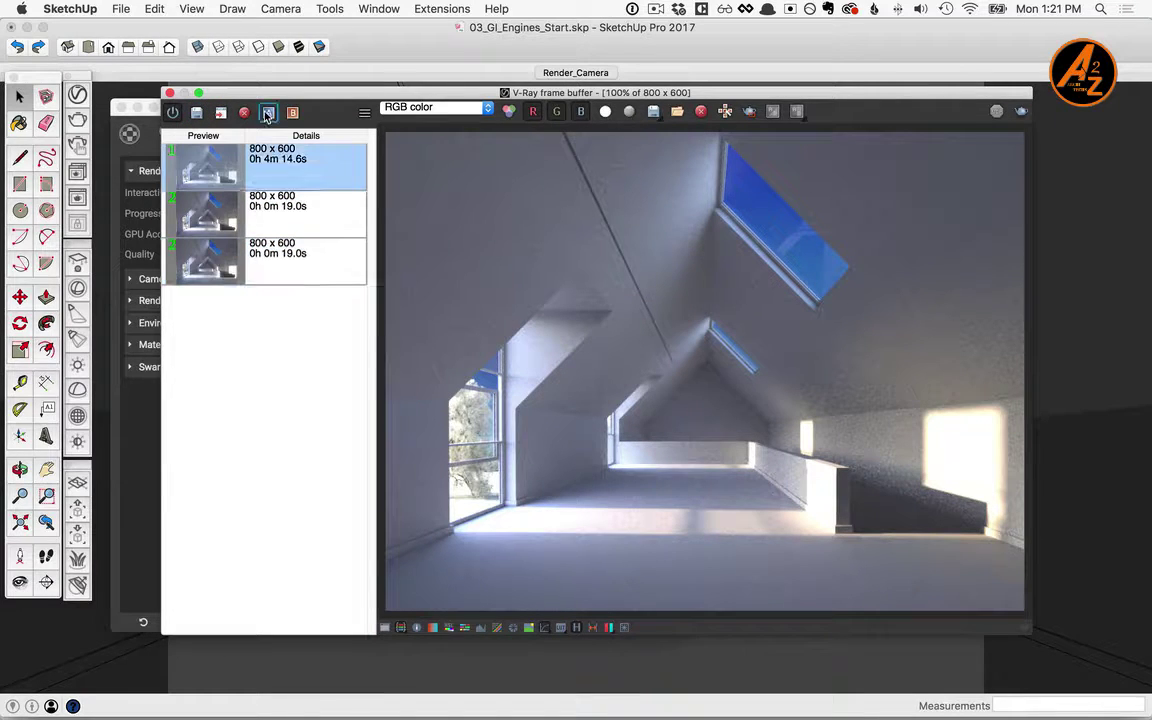
pyautogui.click(268, 112)
pyautogui.click(290, 220)
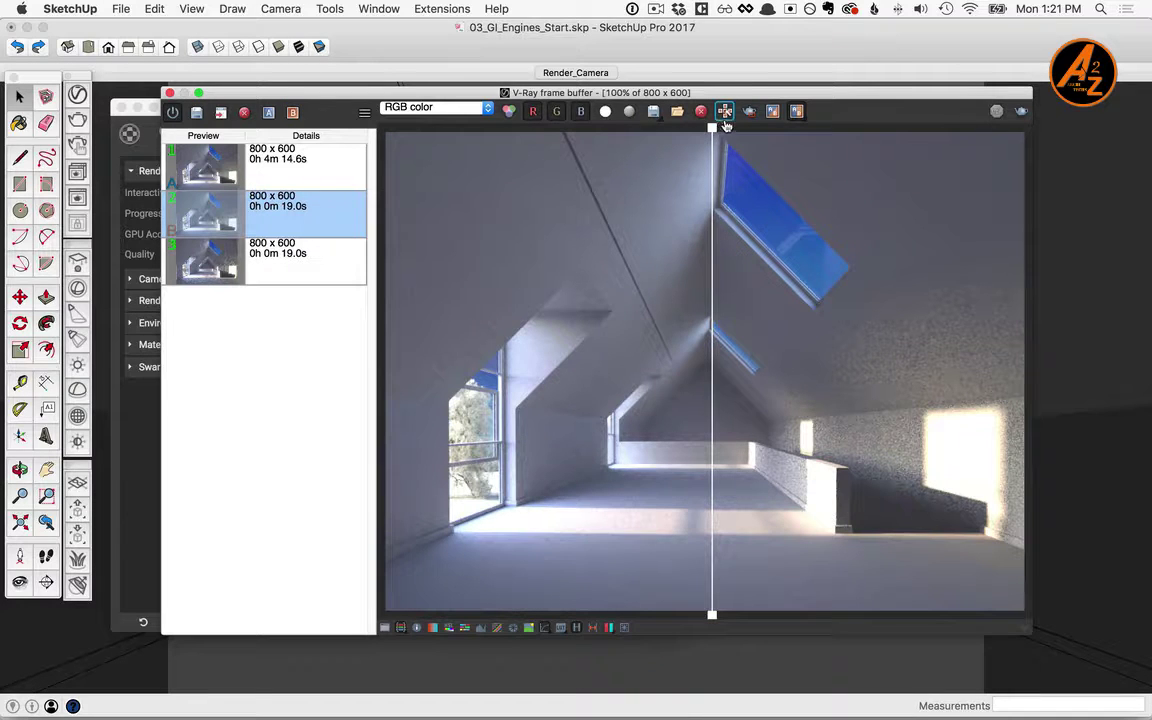
pyautogui.moveTo(712, 128); pyautogui.dragTo(574, 136)
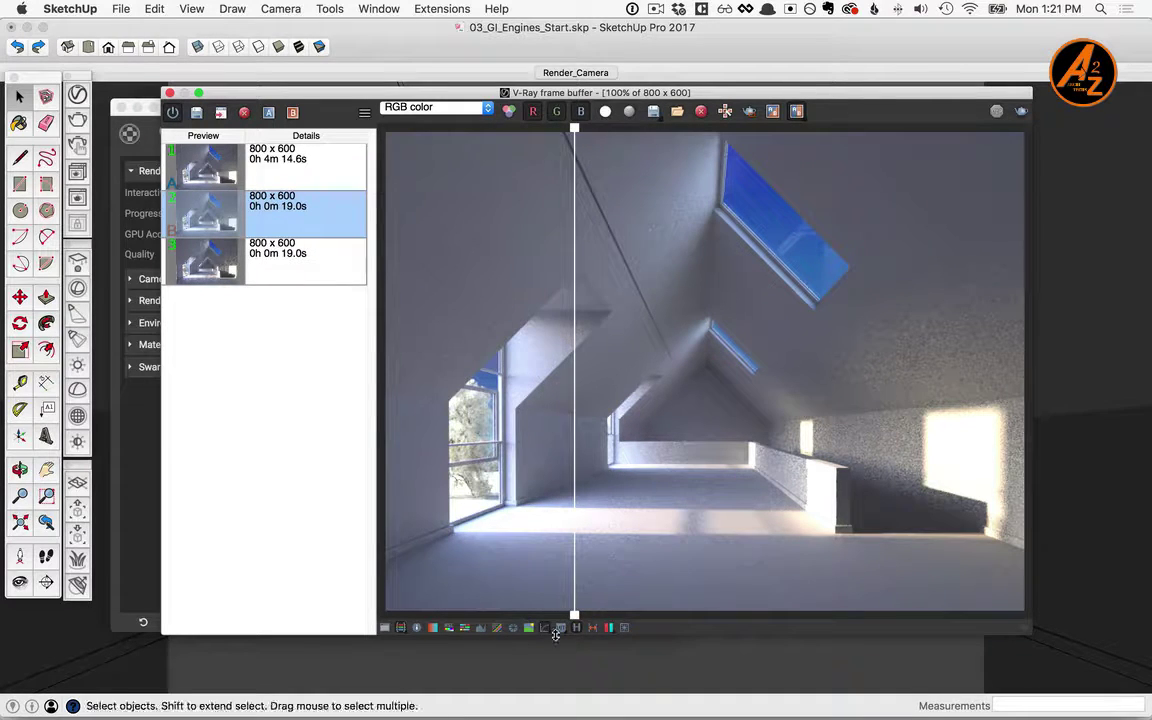
# - Close the render history and raise the render quality preset above Medium
pyautogui.click(577, 631)
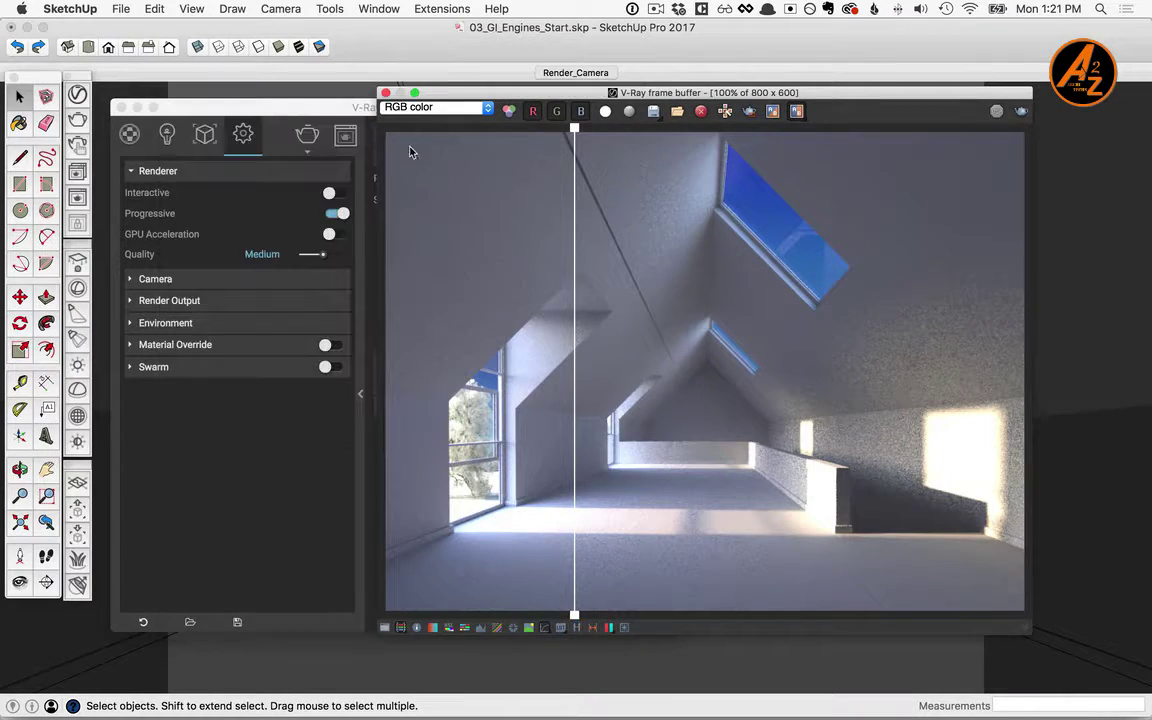
pyautogui.click(319, 470)
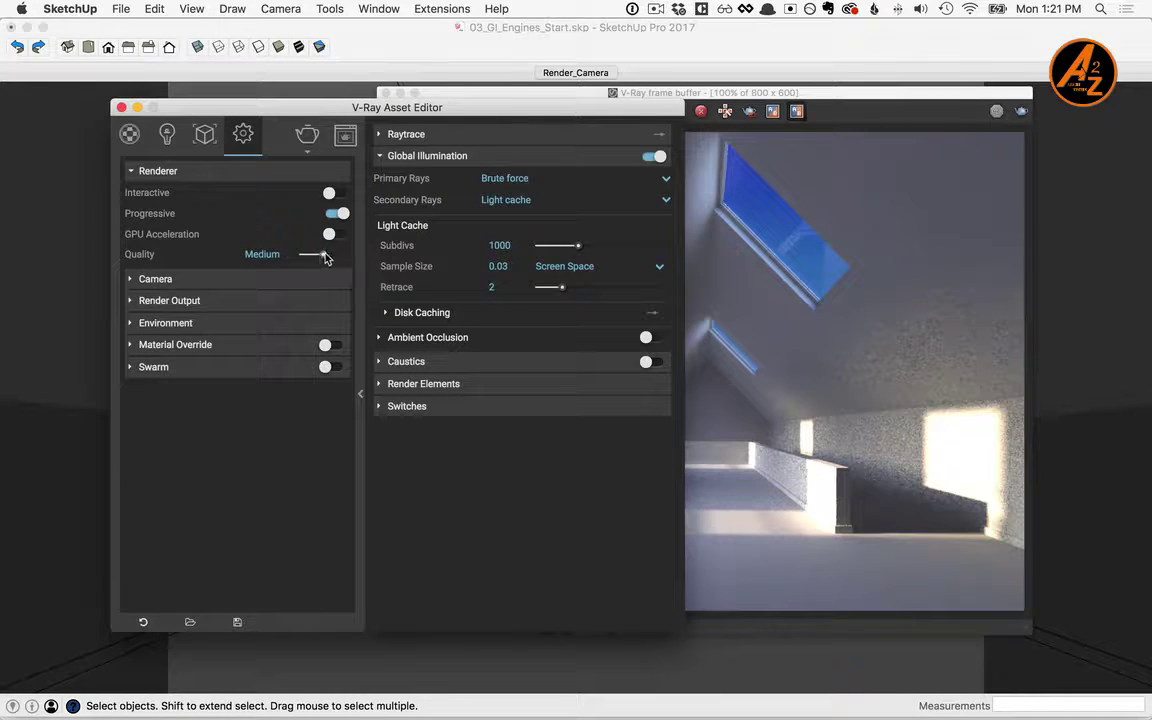
pyautogui.moveTo(325, 255); pyautogui.dragTo(334, 254)
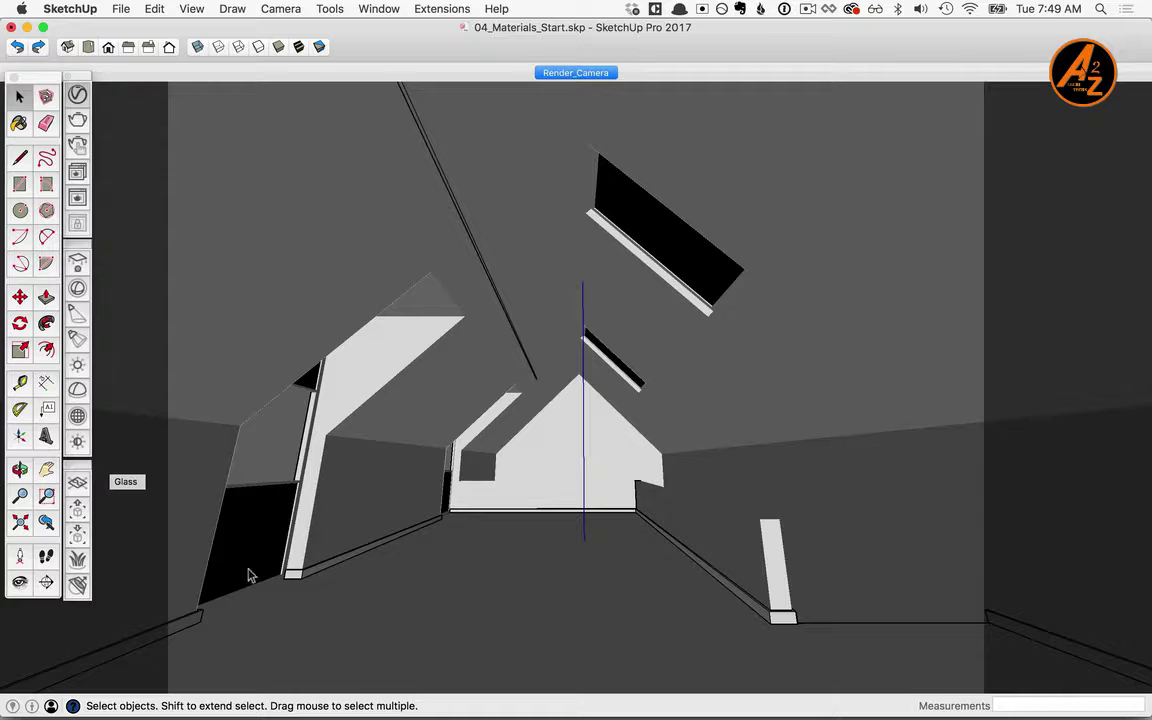
# - In 04_Materials_Start, open the V-Ray materials, look through the material library beside the scene's Glass material and collapse the library again
pyautogui.click(79, 95)
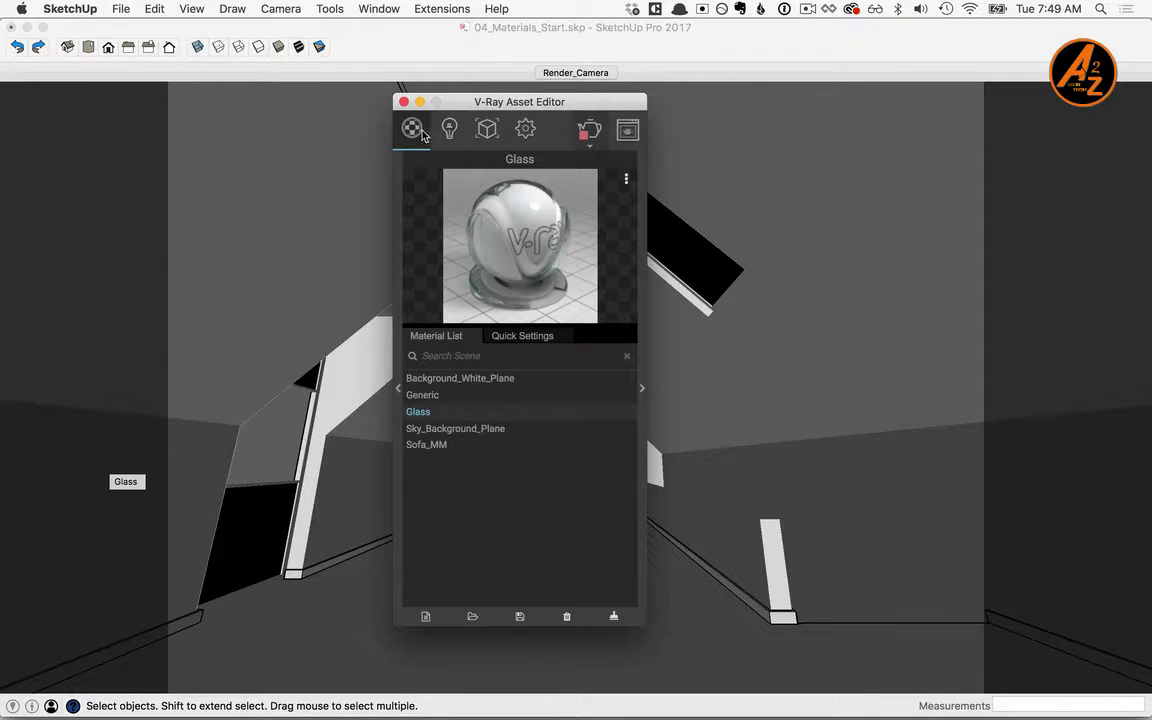
pyautogui.moveTo(463, 104); pyautogui.dragTo(344, 90)
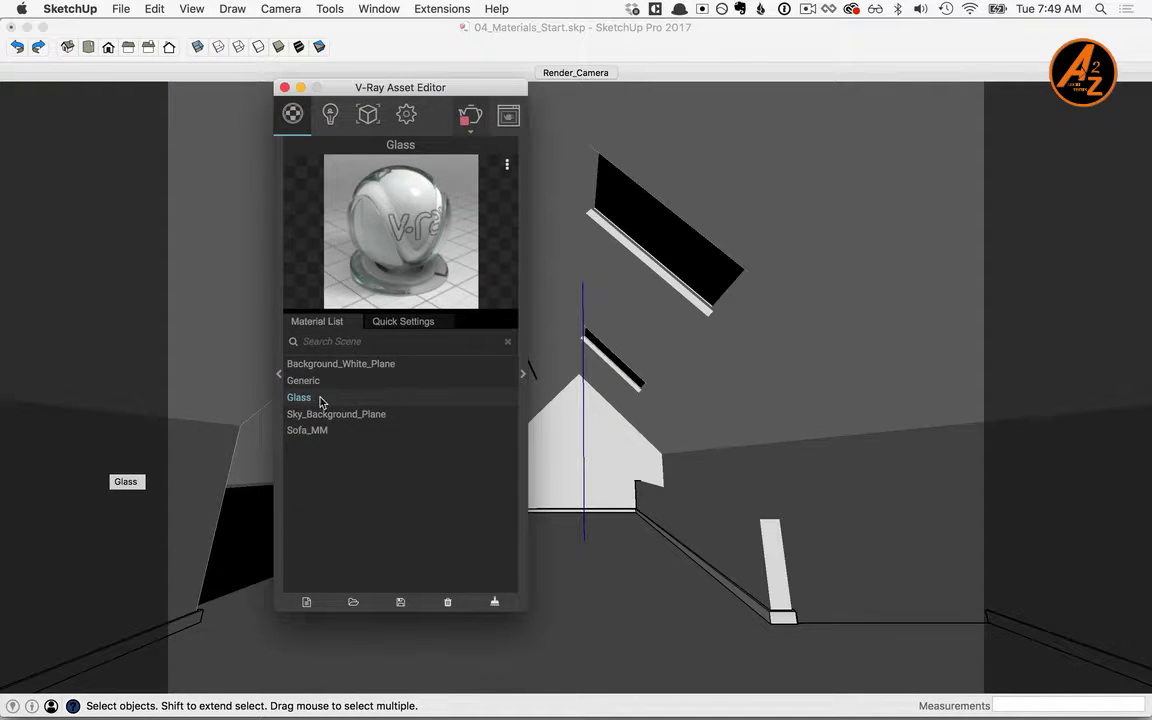
pyautogui.click(280, 376)
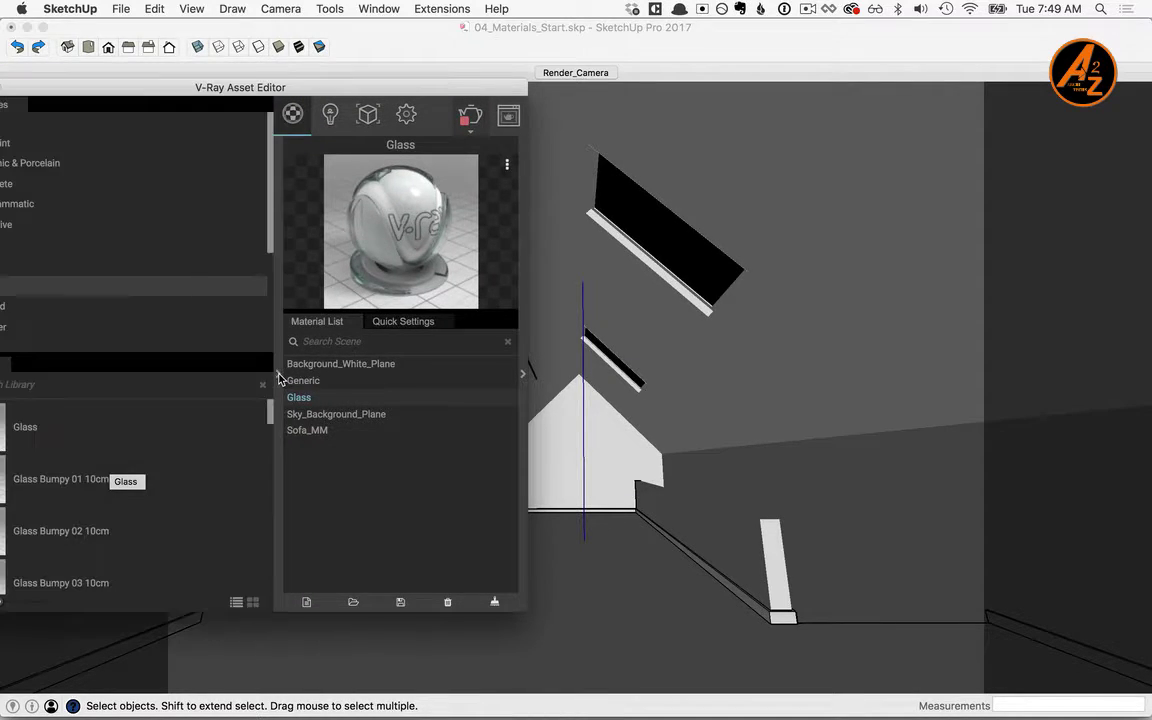
pyautogui.moveTo(301, 90); pyautogui.dragTo(419, 97)
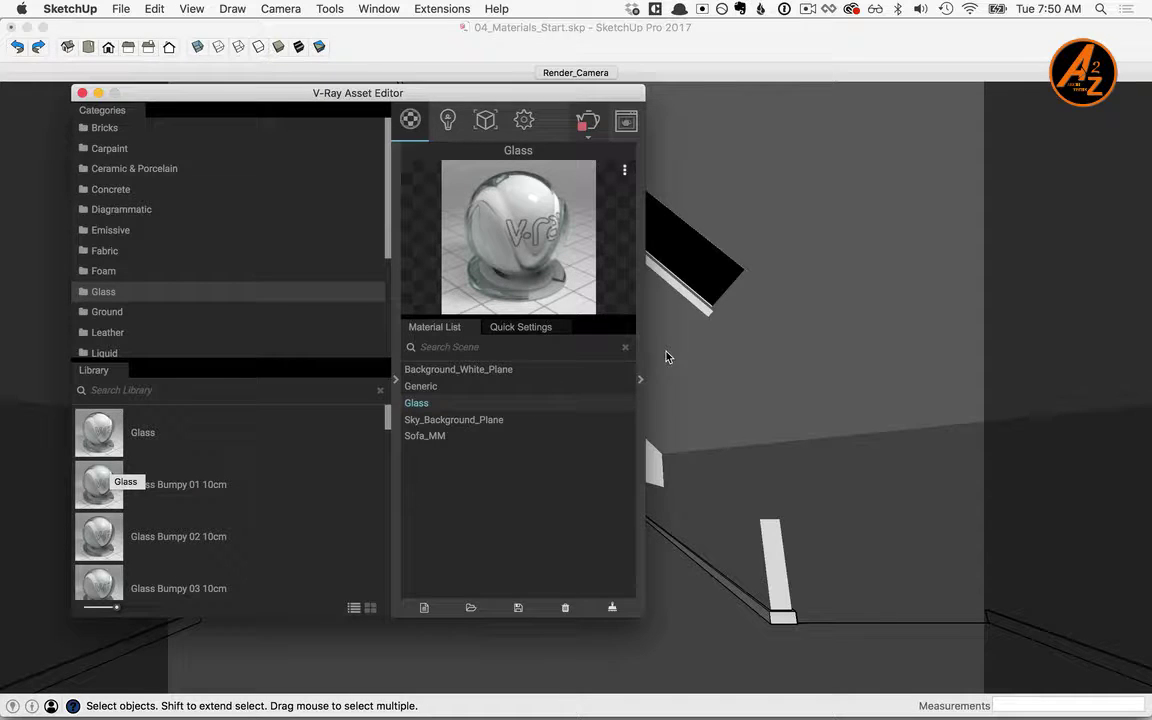
pyautogui.click(396, 379)
pyautogui.moveTo(451, 97); pyautogui.dragTo(157, 105)
pyautogui.click(501, 40)
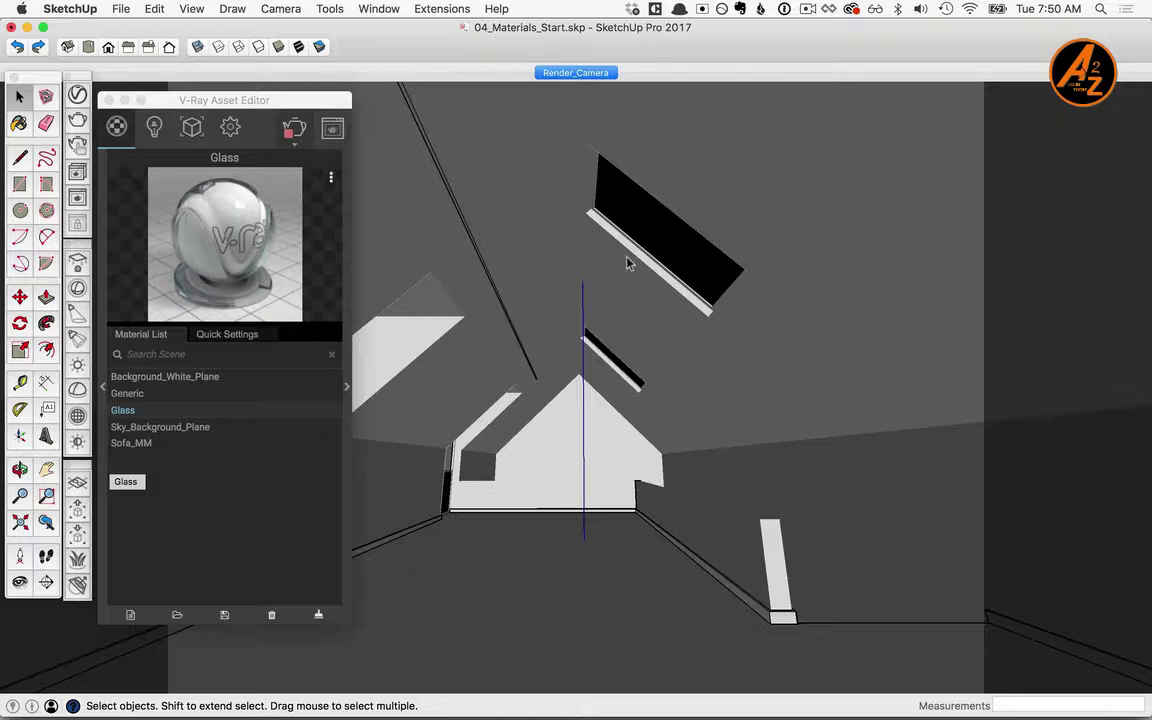
# - Open the house component for editing with the rest of the model hidden and examine its window panes
pyautogui.rightClick(642, 214)
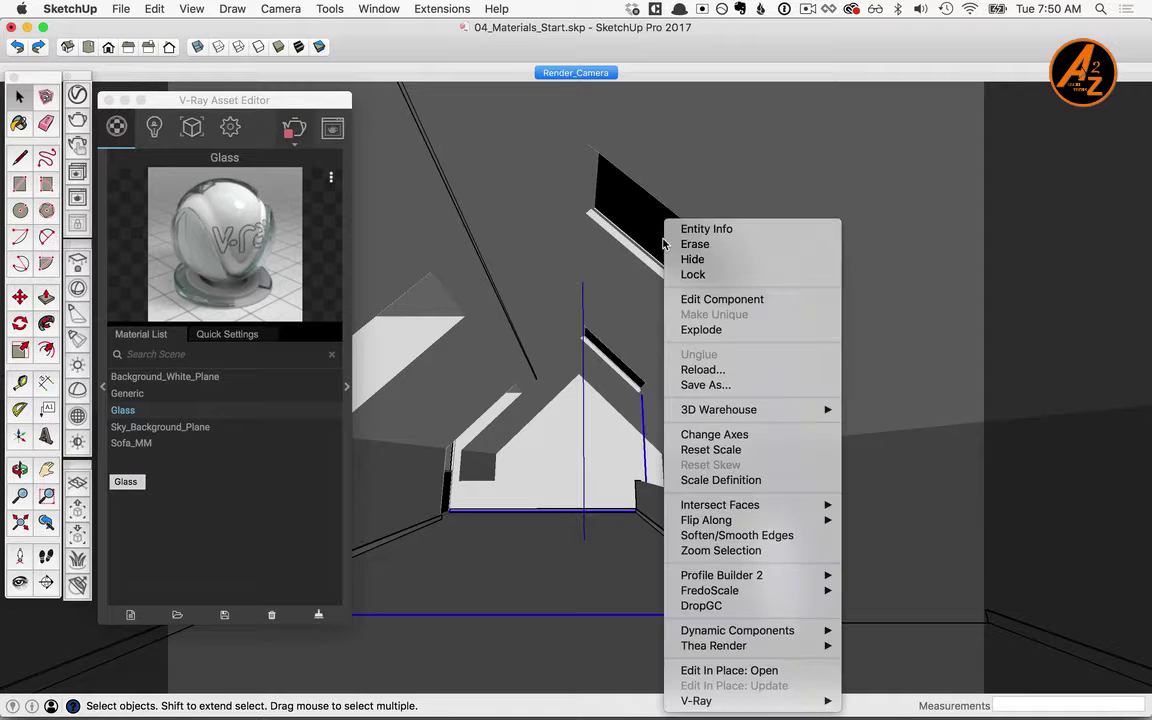
pyautogui.click(682, 299)
pyautogui.click(191, 8)
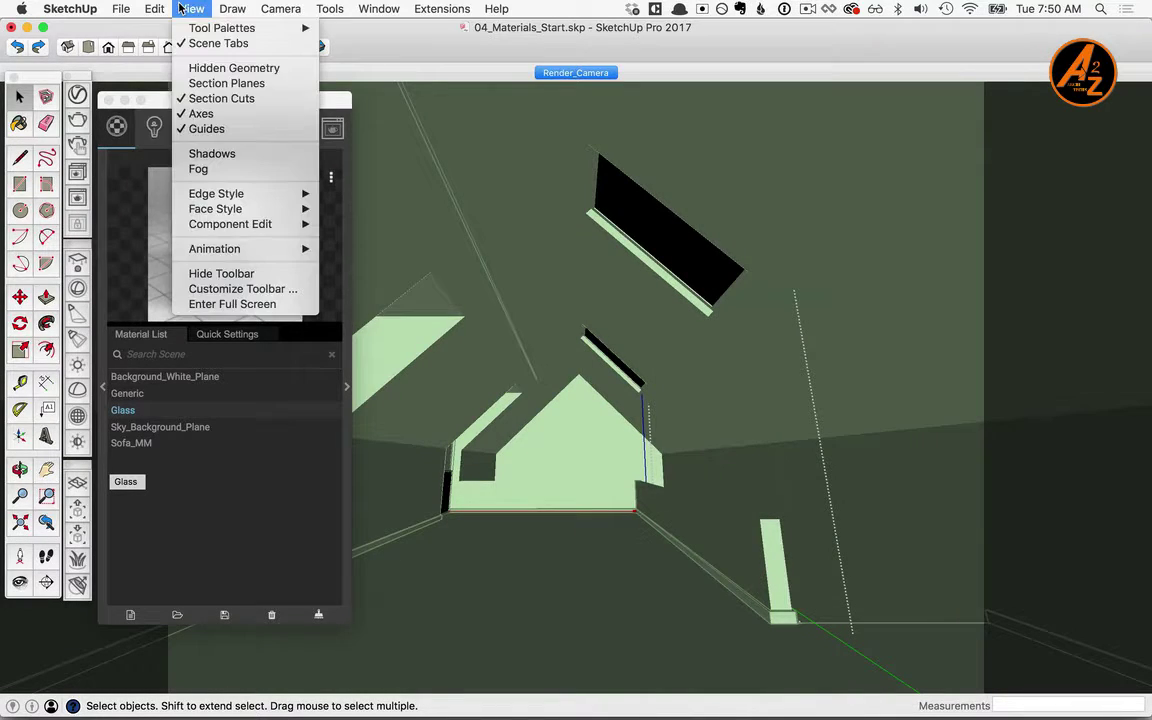
pyautogui.moveTo(290, 224)
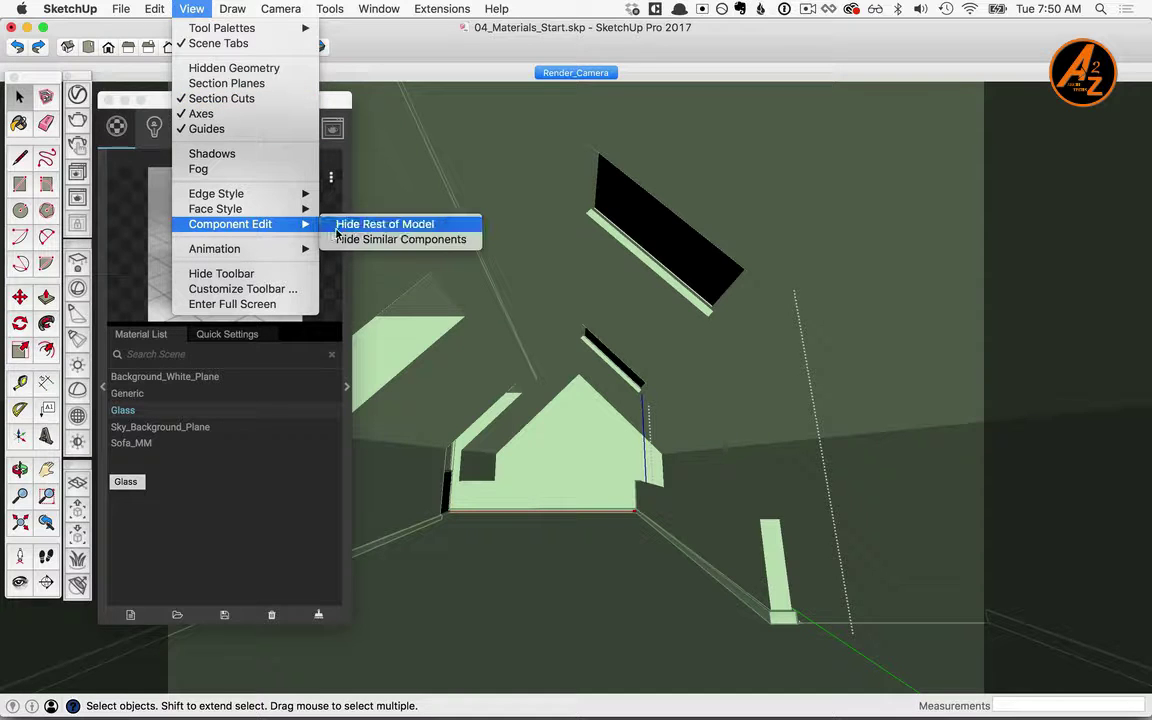
pyautogui.click(350, 224)
pyautogui.moveTo(700, 249); pyautogui.dragTo(482, 515, button='middle')
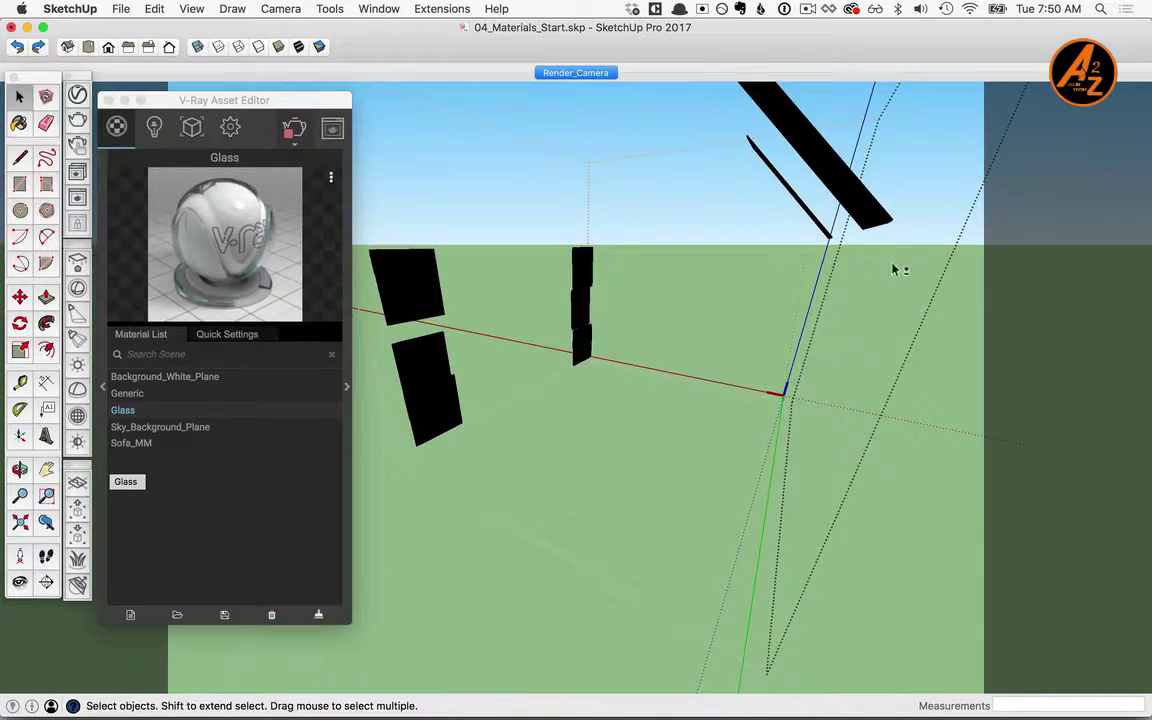
pyautogui.keyDown('shift'); pyautogui.moveTo(895, 267); pyautogui.dragTo(695, 338, button='middle'); pyautogui.keyUp('shift')
pyautogui.scroll(2, 774, 244)
pyautogui.moveTo(773, 243)
pyautogui.mouseDown(button='middle')
pyautogui.moveTo(758, 260)
pyautogui.moveTo(784, 206)
pyautogui.moveTo(766, 228)
pyautogui.mouseUp(button='middle')
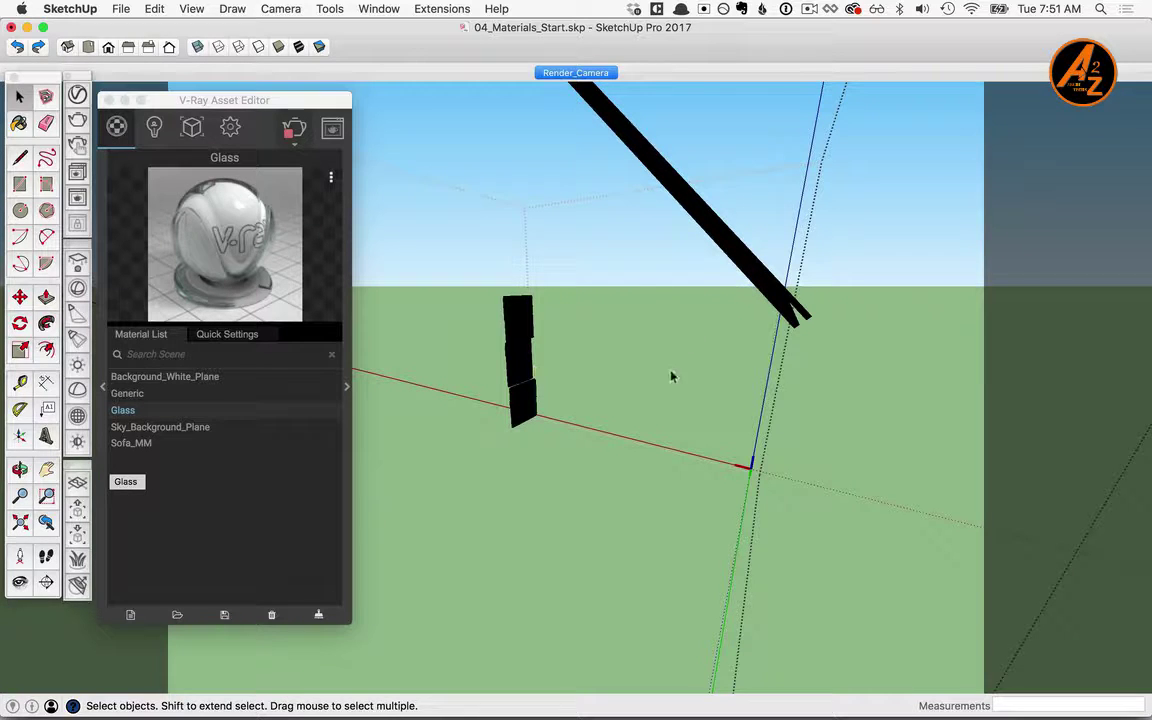
# - Show the rest of the model again and close the house component in the Render_Camera scene
pyautogui.click(191, 8)
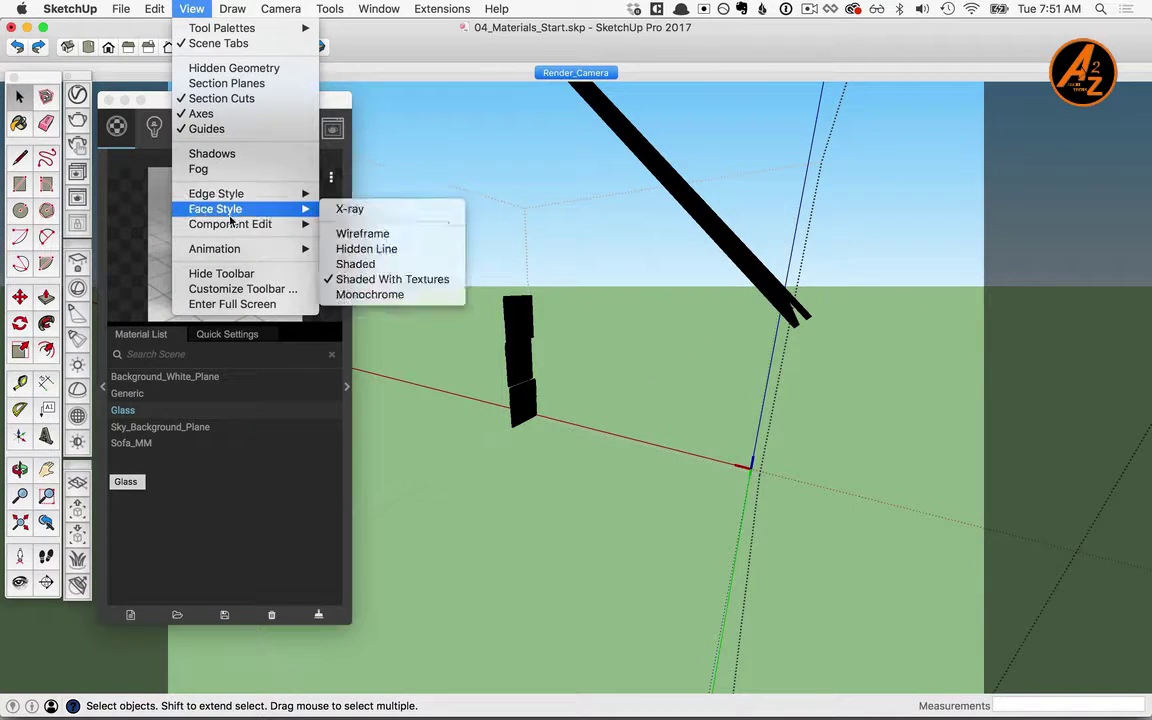
pyautogui.moveTo(233, 226)
pyautogui.click(385, 224)
pyautogui.click(548, 72)
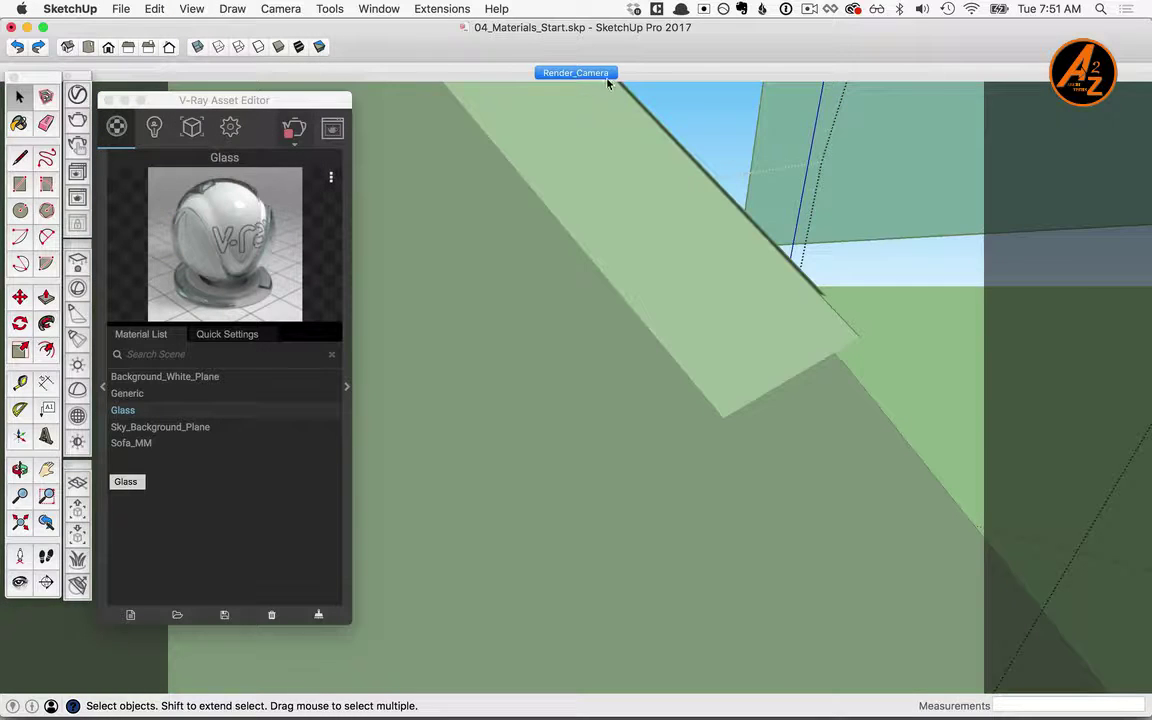
pyautogui.rightClick(572, 305)
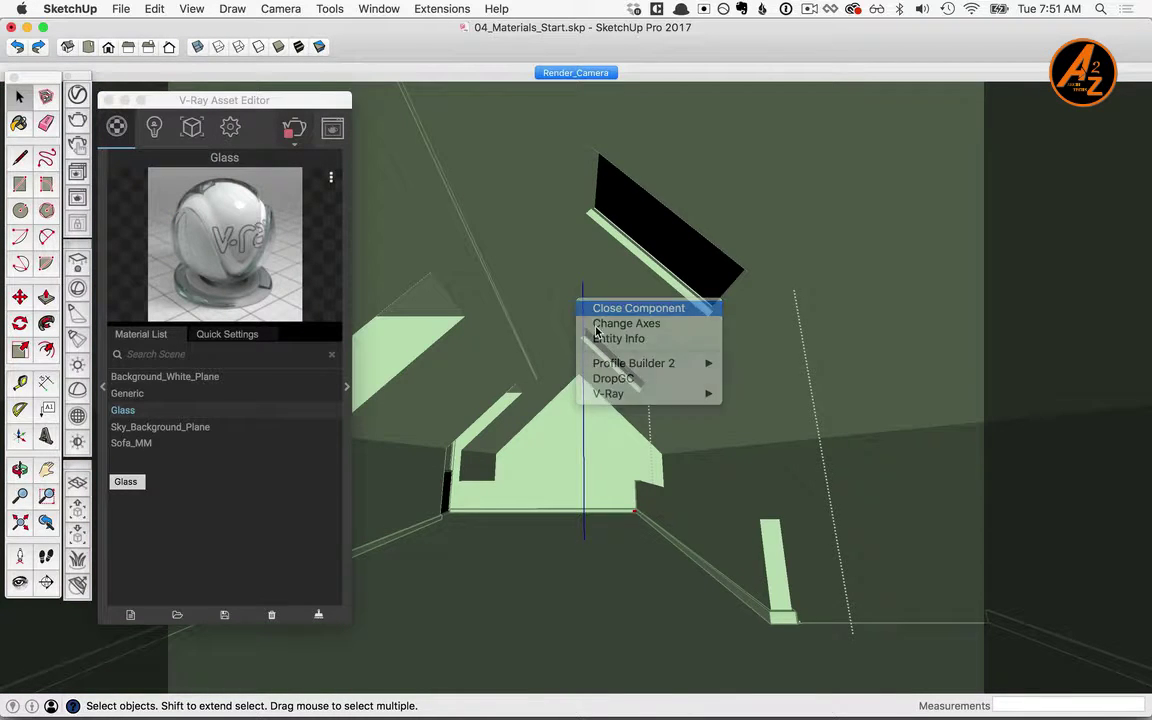
pyautogui.click(600, 309)
# - Add the Flooring Parquet Parallel H01 120cm material from the Wood & Laminate library to the scene's materials
pyautogui.moveTo(244, 101); pyautogui.dragTo(495, 91)
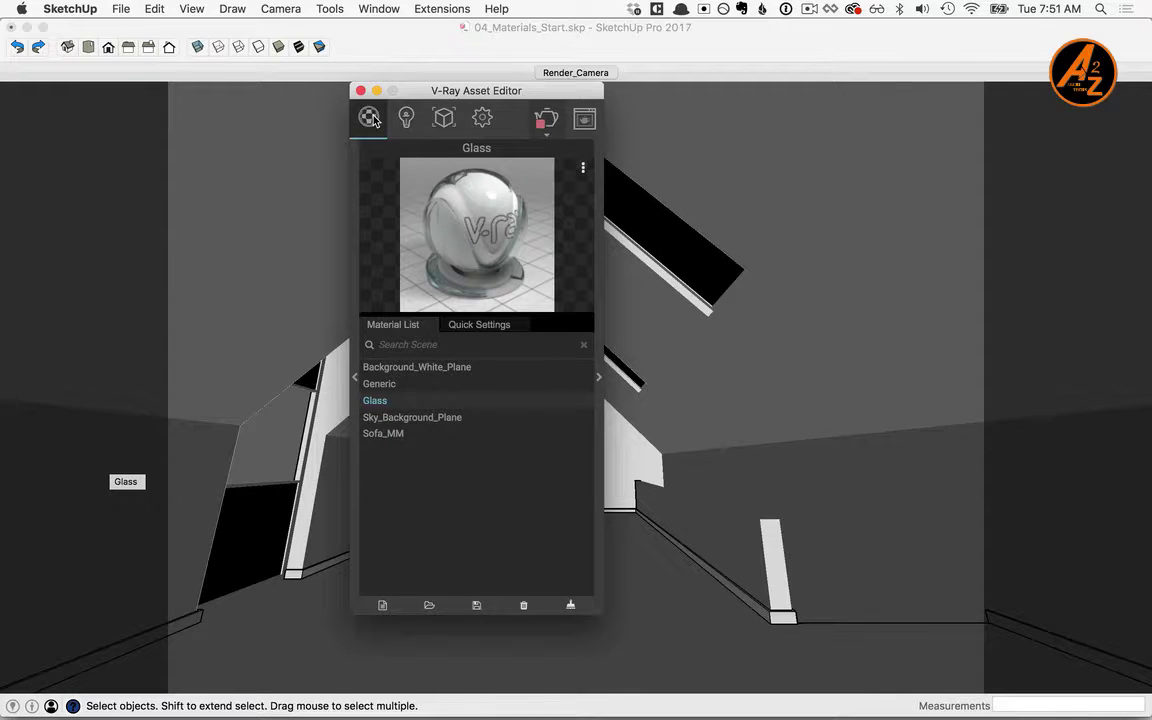
pyautogui.click(355, 380)
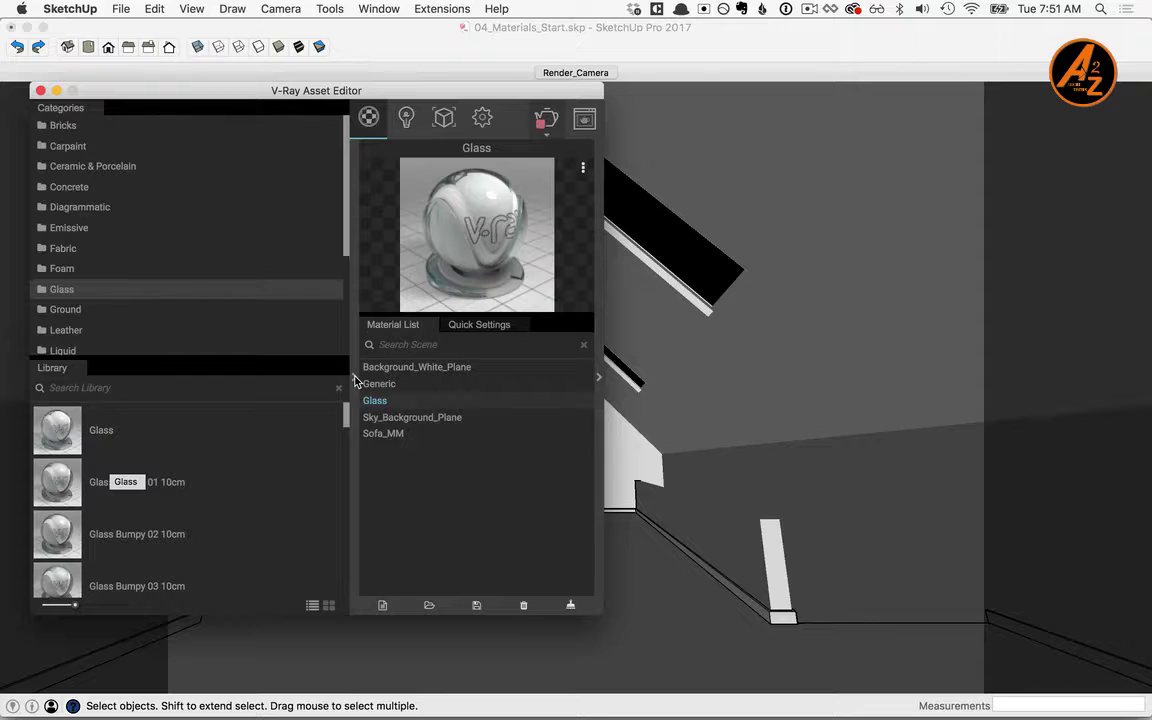
pyautogui.scroll(-5, 260, 287)
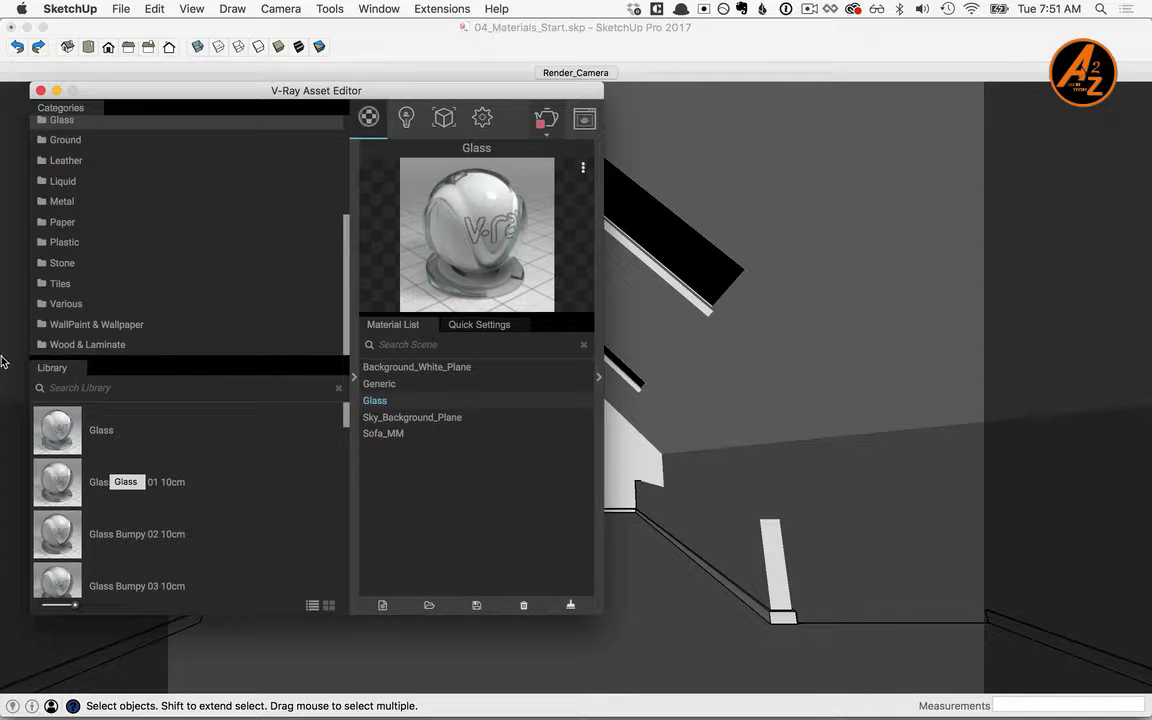
pyautogui.click(62, 344)
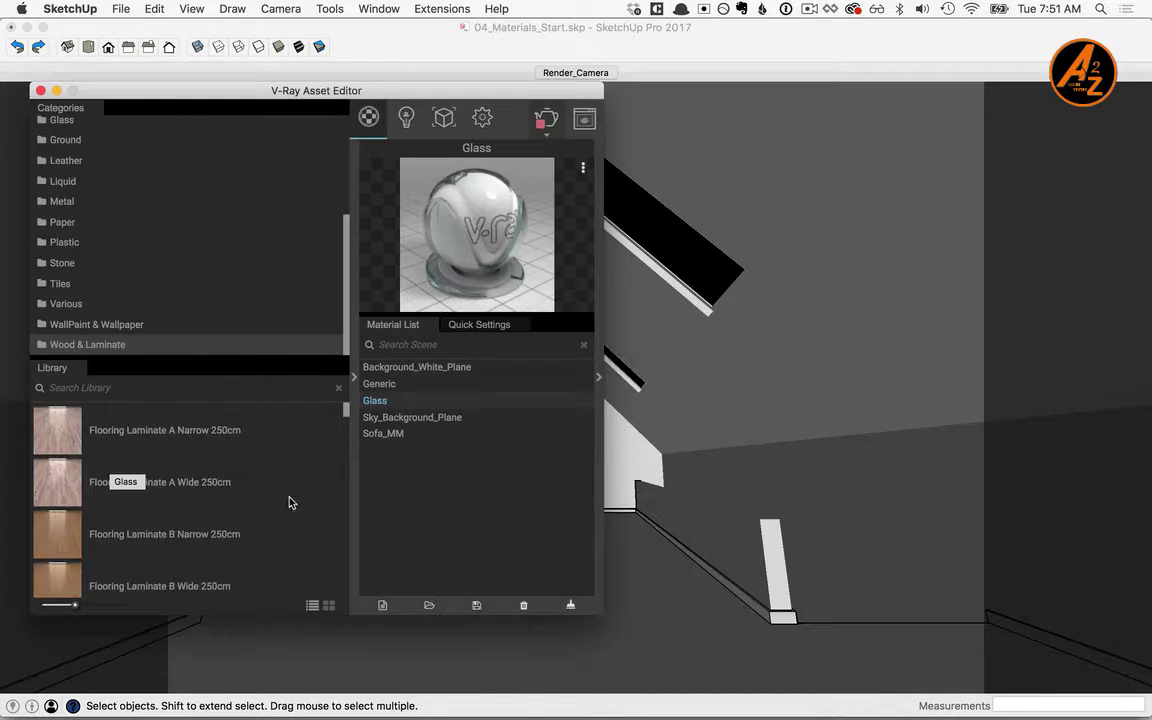
pyautogui.moveTo(345, 401); pyautogui.dragTo(347, 522)
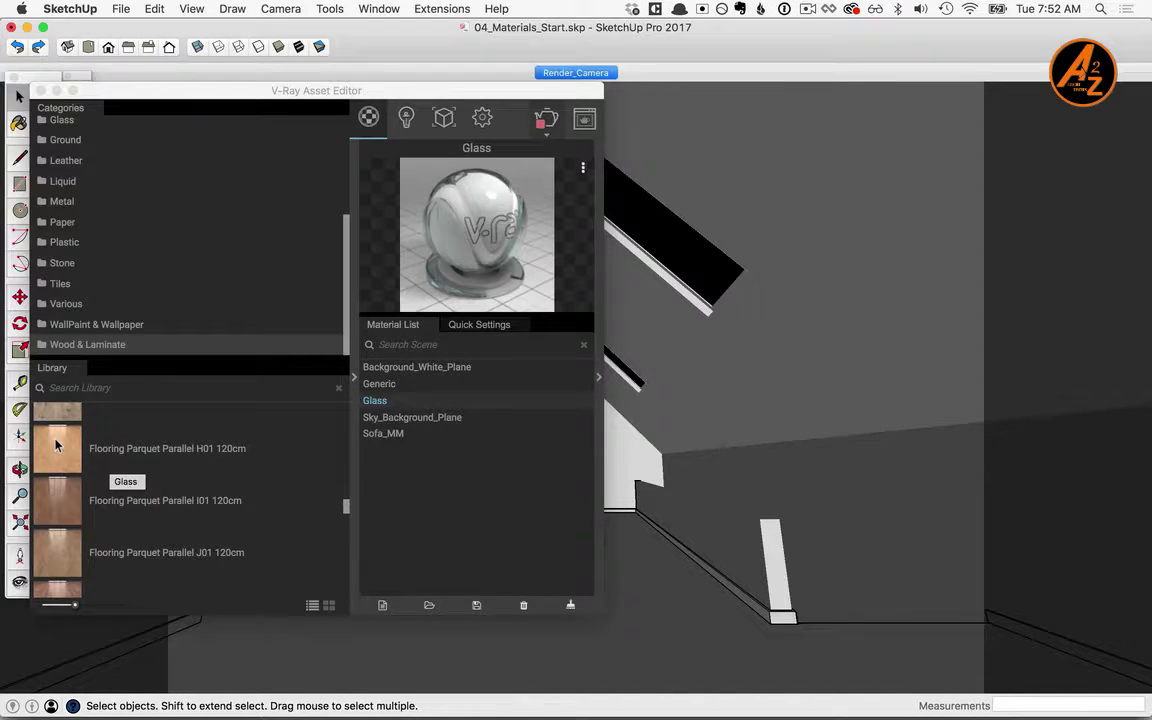
pyautogui.moveTo(56, 444); pyautogui.dragTo(411, 487)
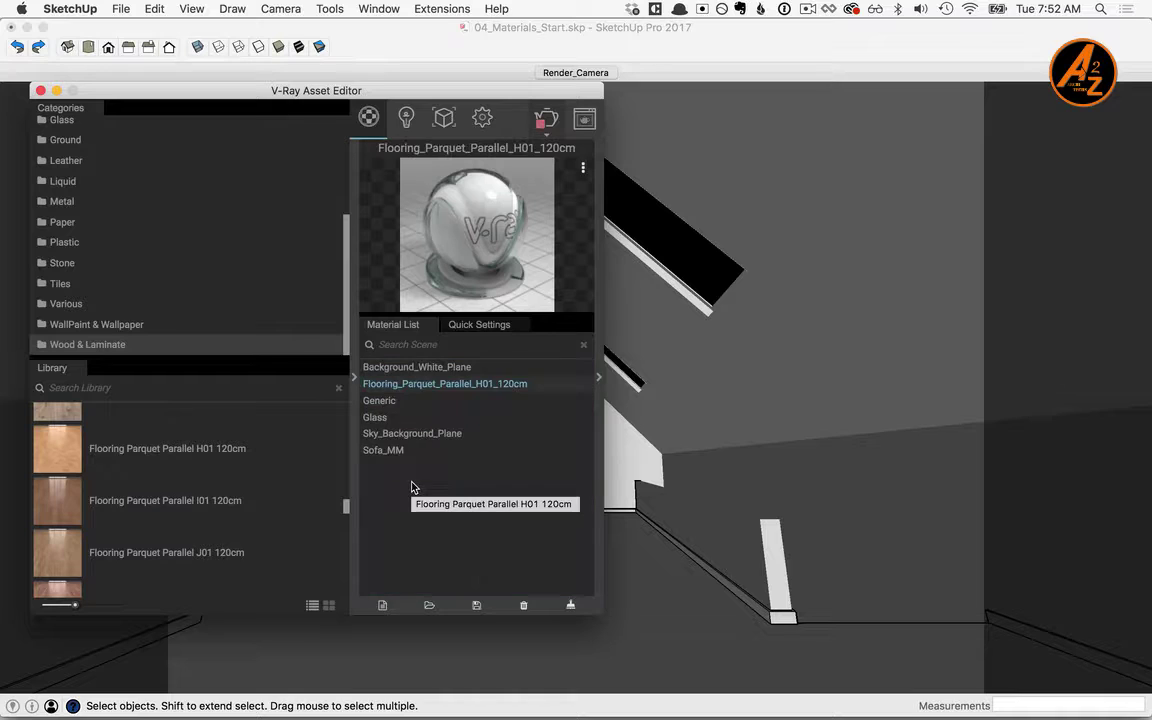
# - Apply the Flooring_Parquet_Parallel_H01_120cm material to the attic floor
pyautogui.click(632, 606)
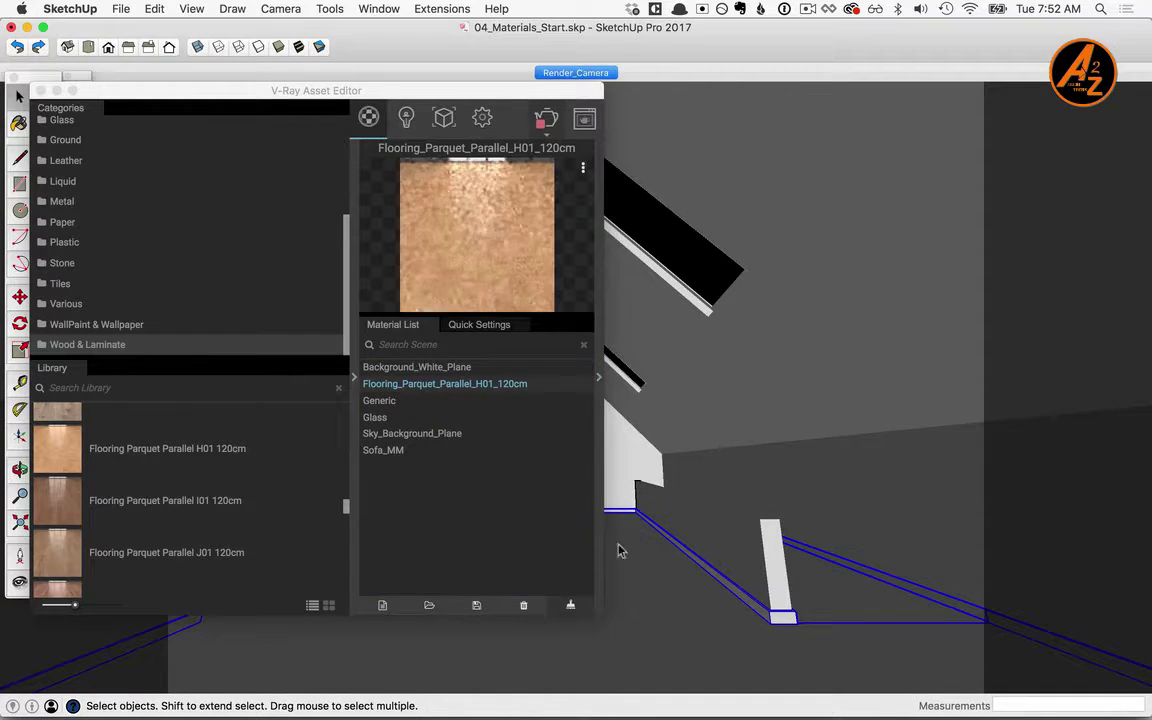
pyautogui.press('b')
pyautogui.rightClick(440, 386)
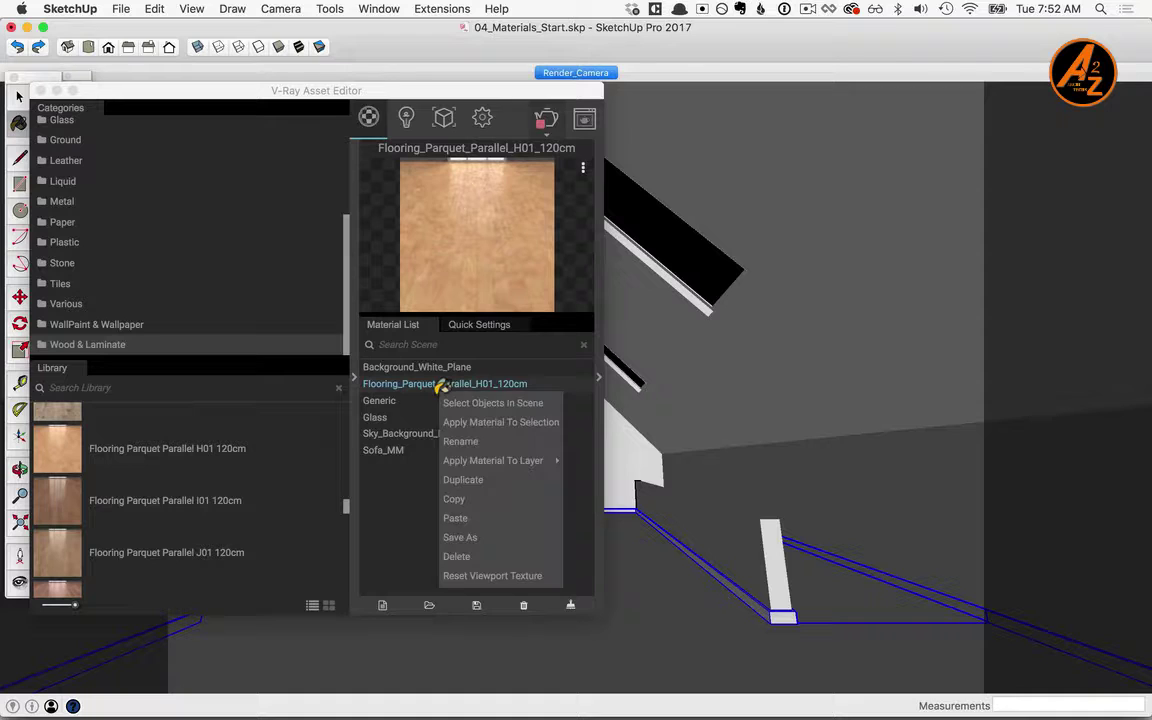
pyautogui.click(515, 418)
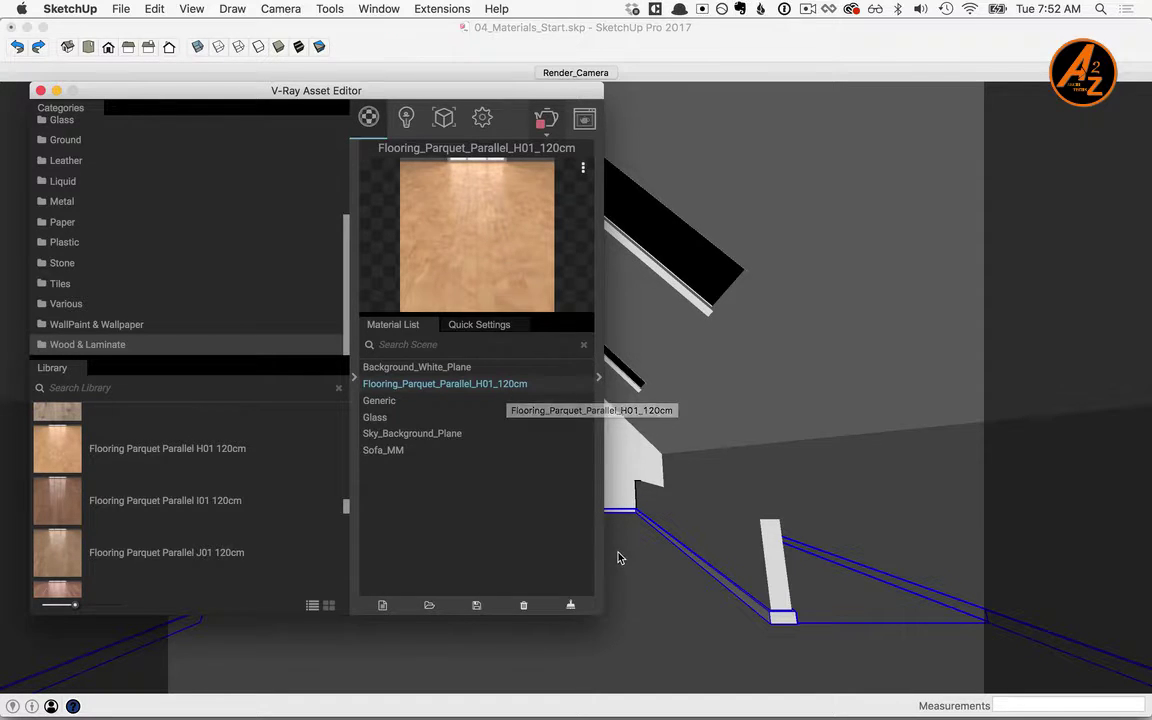
pyautogui.click(467, 34)
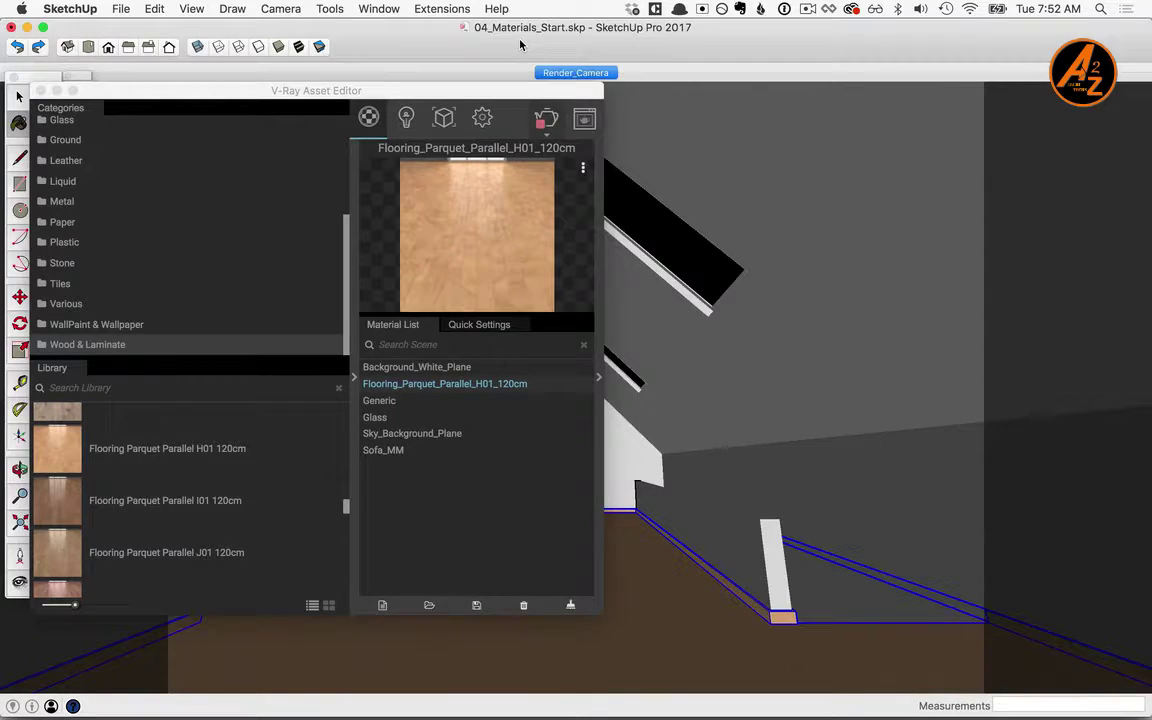
# - Set the parquet material's texture width to 120 cm and close the material editing window
pyautogui.press('b')
pyautogui.doubleClick(669, 209)
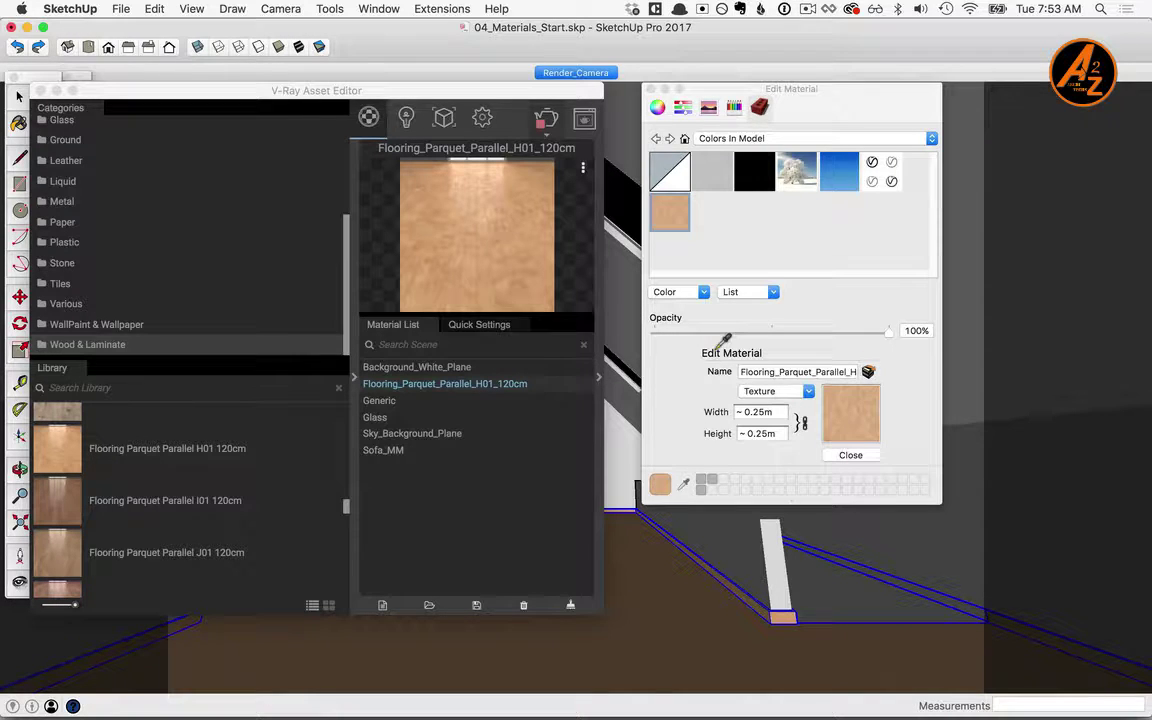
pyautogui.click(760, 412)
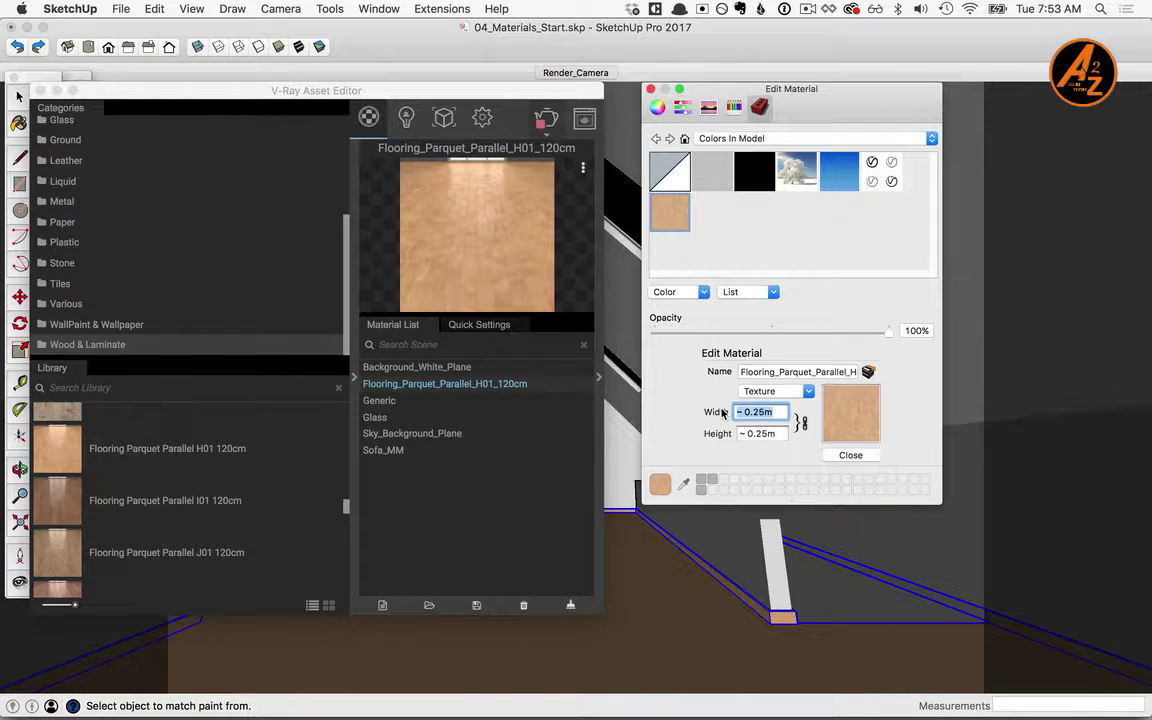
pyautogui.write('120cm')
pyautogui.click(830, 456)
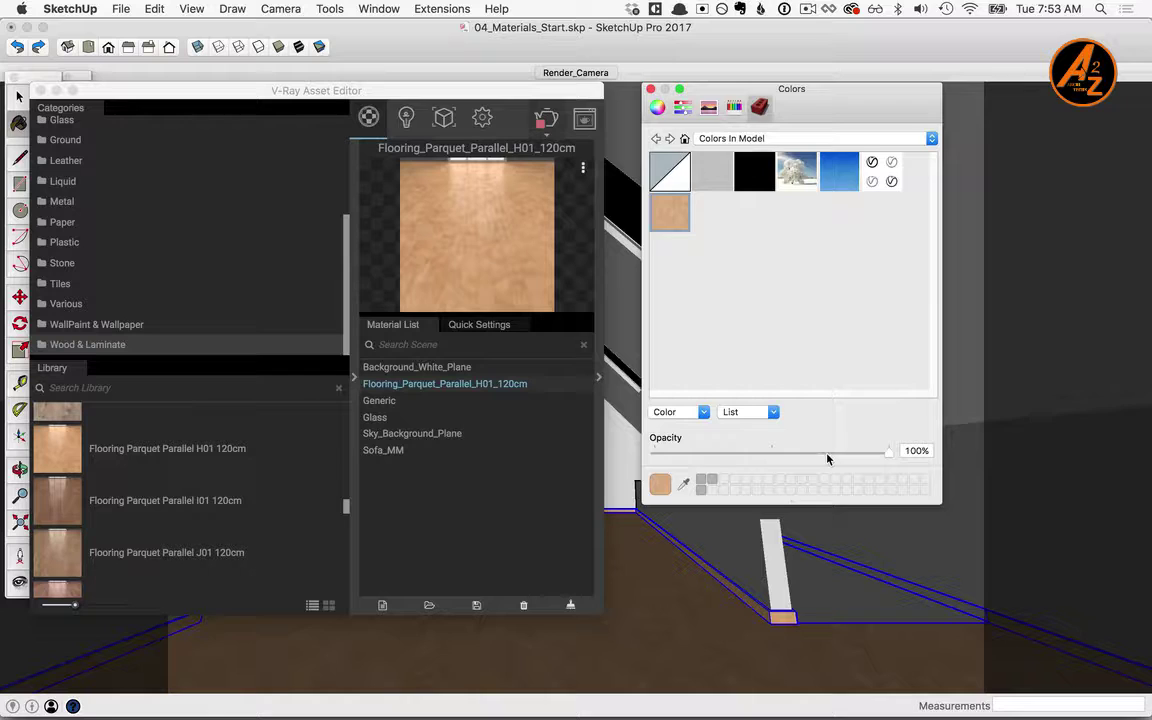
pyautogui.click(650, 88)
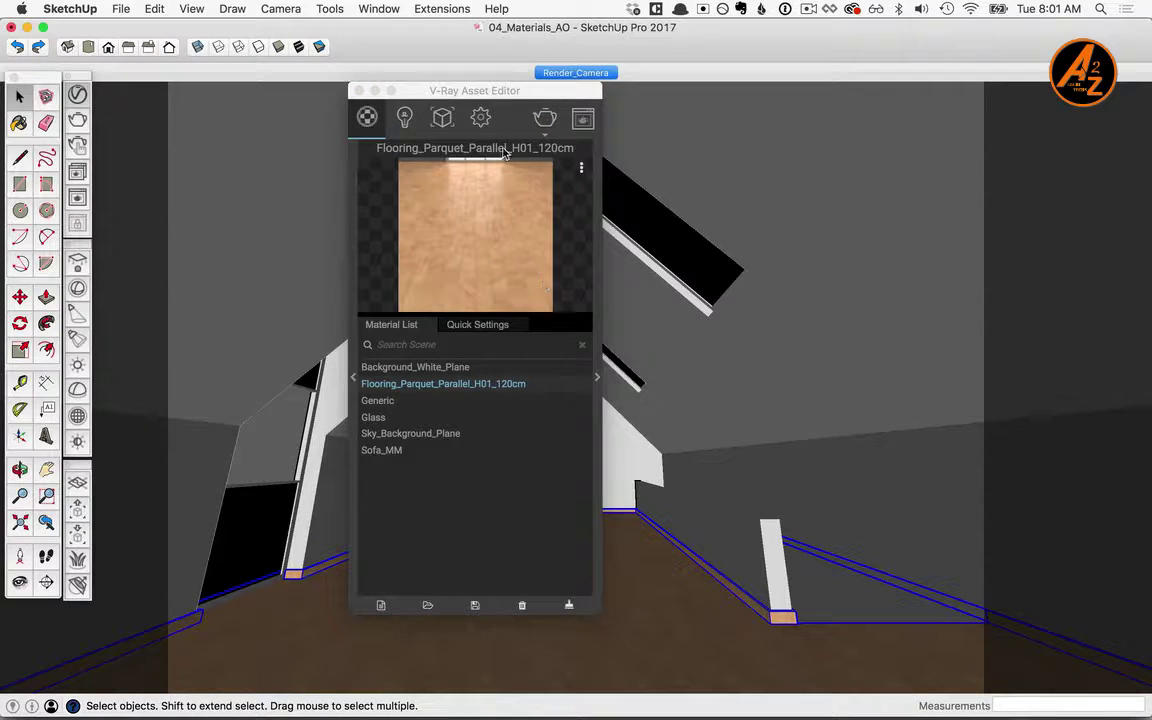
# - Lower the V-Ray render quality to Draft and set the global illumination primary rays to Irradiance map
pyautogui.click(481, 118)
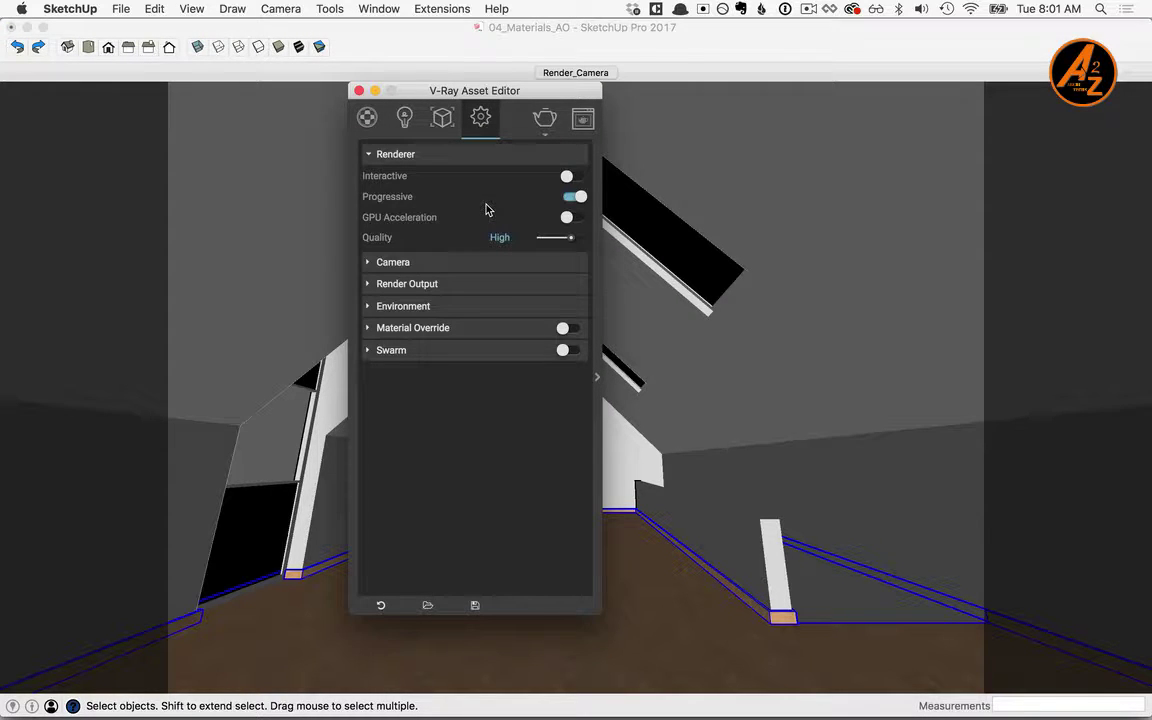
pyautogui.moveTo(573, 239); pyautogui.dragTo(539, 238)
pyautogui.click(597, 381)
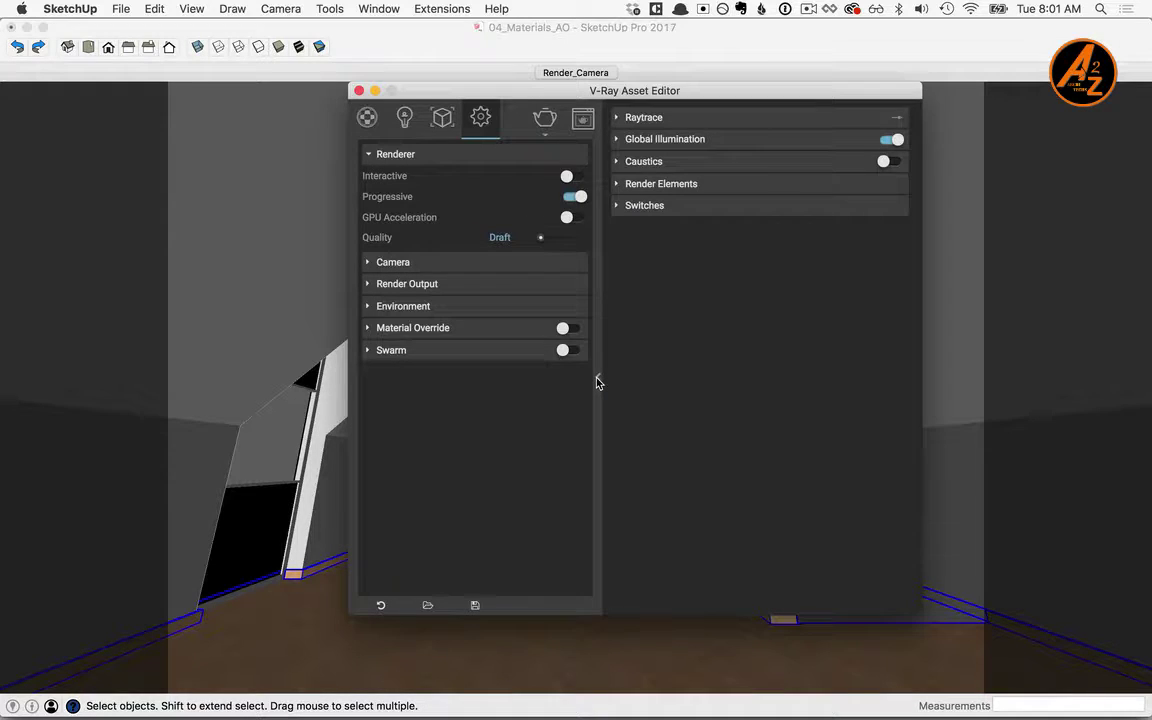
pyautogui.click(618, 140)
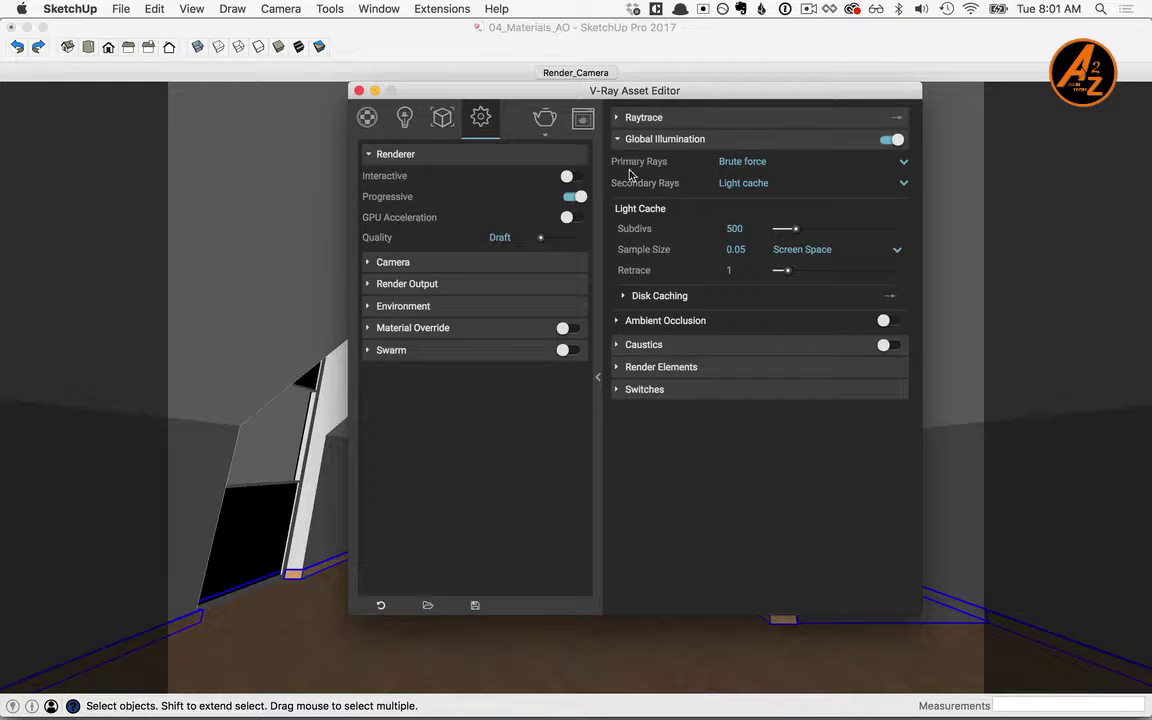
pyautogui.click(901, 160)
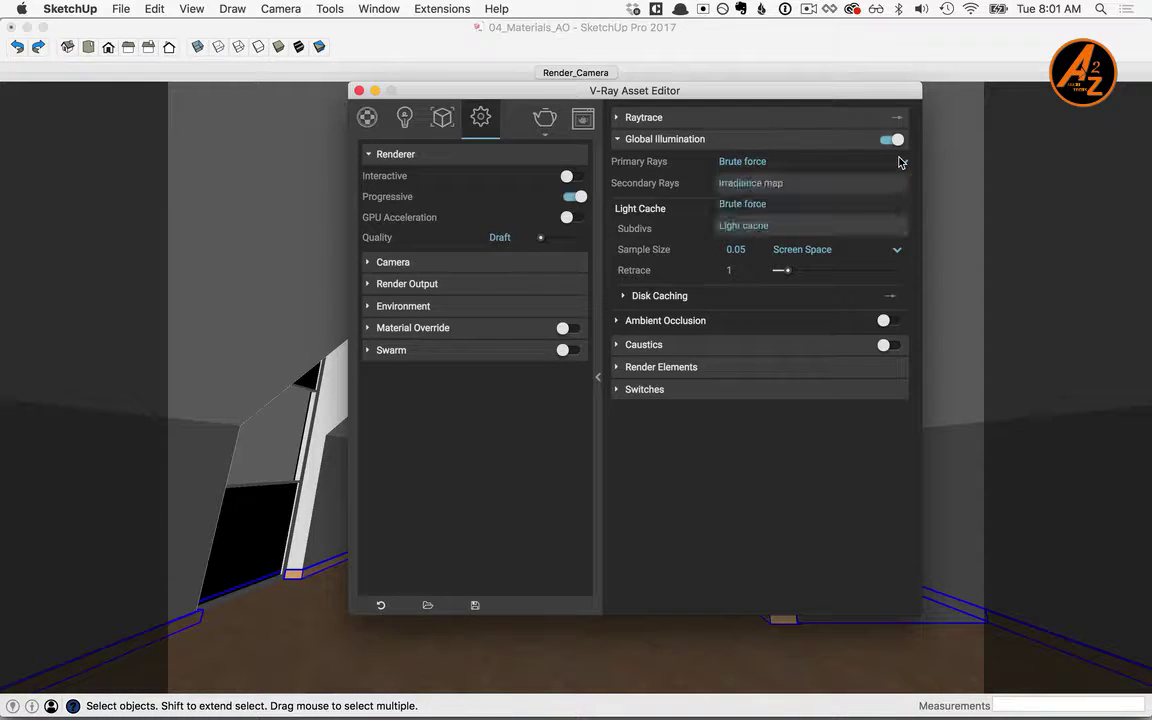
pyautogui.click(748, 184)
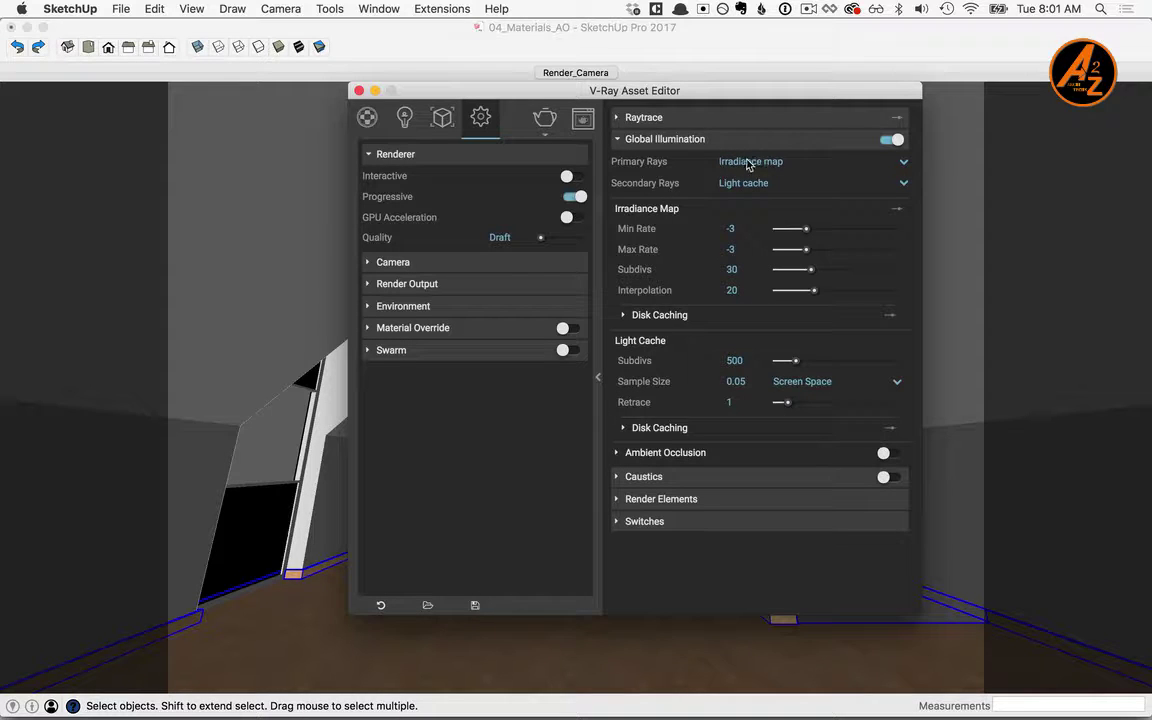
pyautogui.click(598, 376)
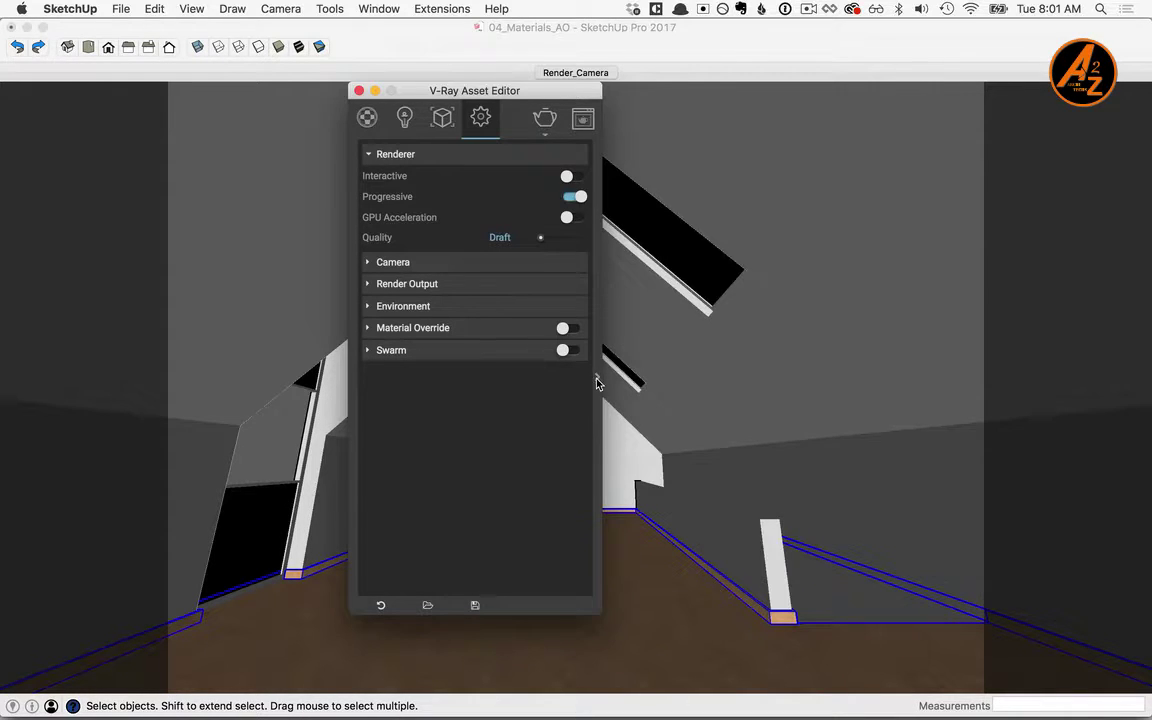
# - Render the attic with the parquet floor and save the image to the frame buffer history
pyautogui.click(545, 119)
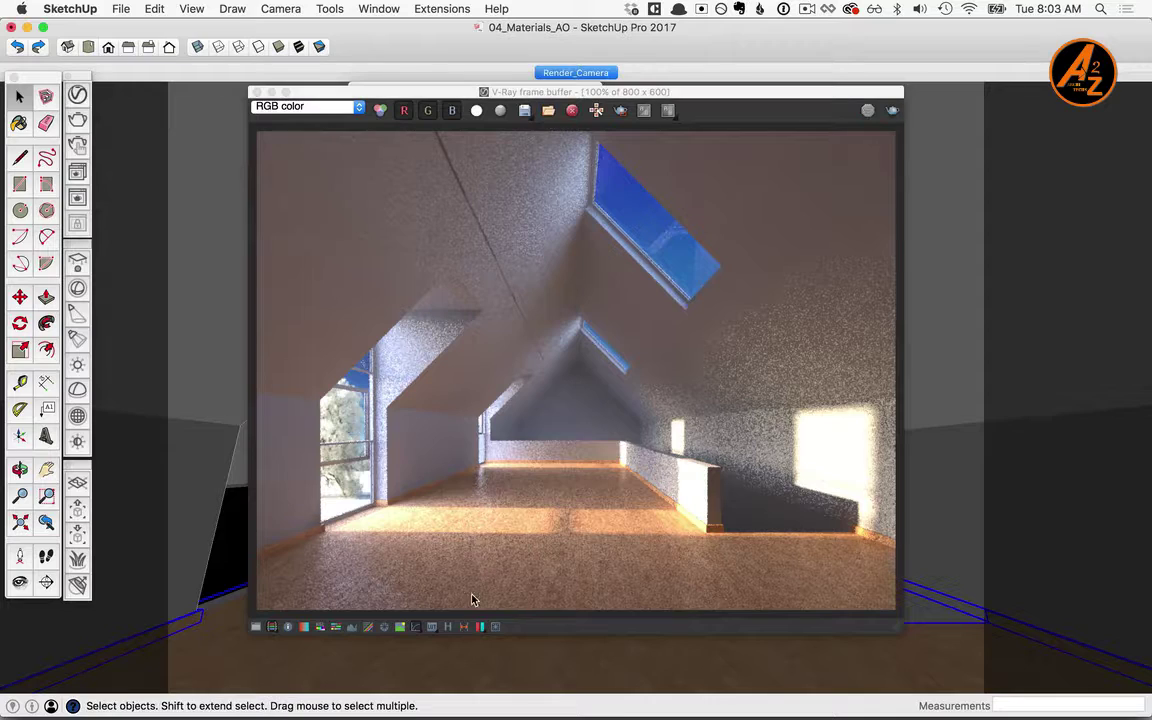
pyautogui.click(447, 627)
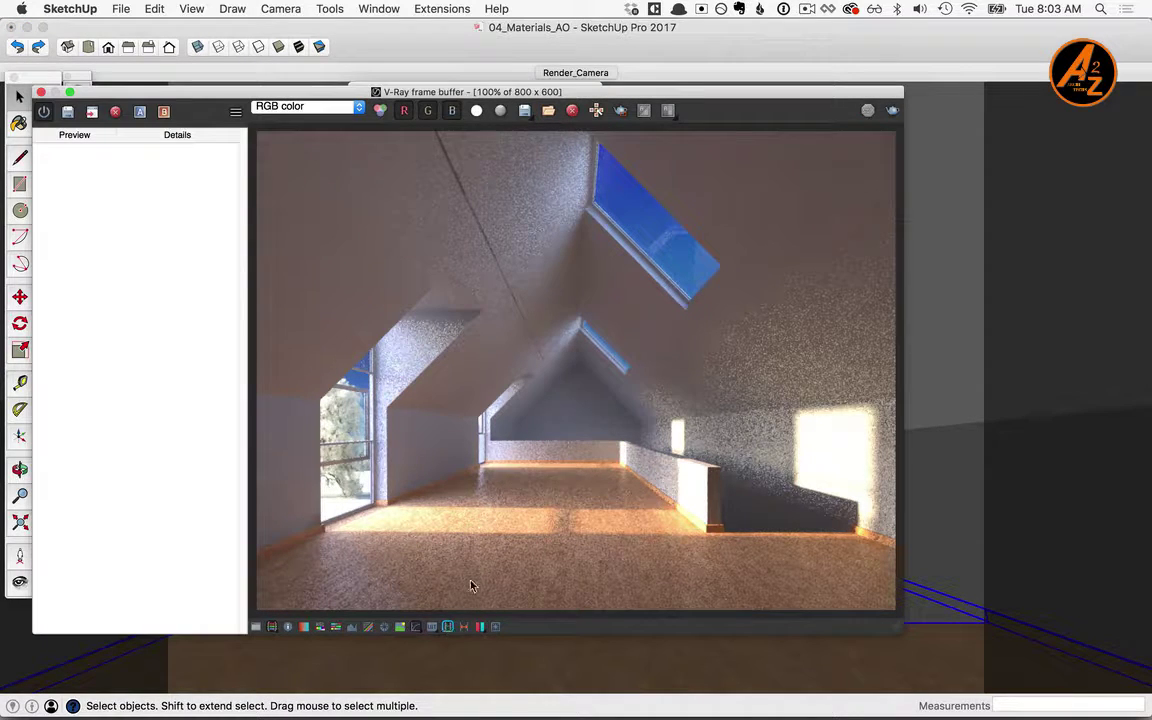
pyautogui.click(67, 111)
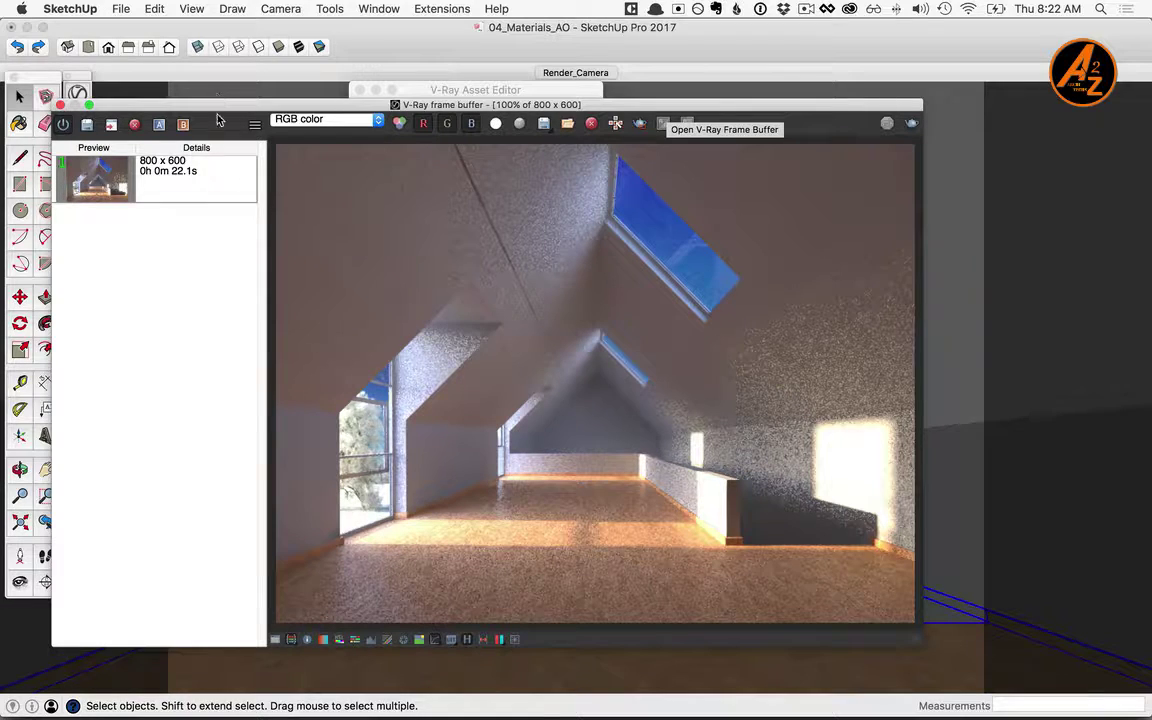
# - Add Laminate D02 120cm from the Wood & Laminate library to the scene's materials and apply it to the selected floor
pyautogui.moveTo(203, 101); pyautogui.dragTo(270, 114)
pyautogui.click(188, 139)
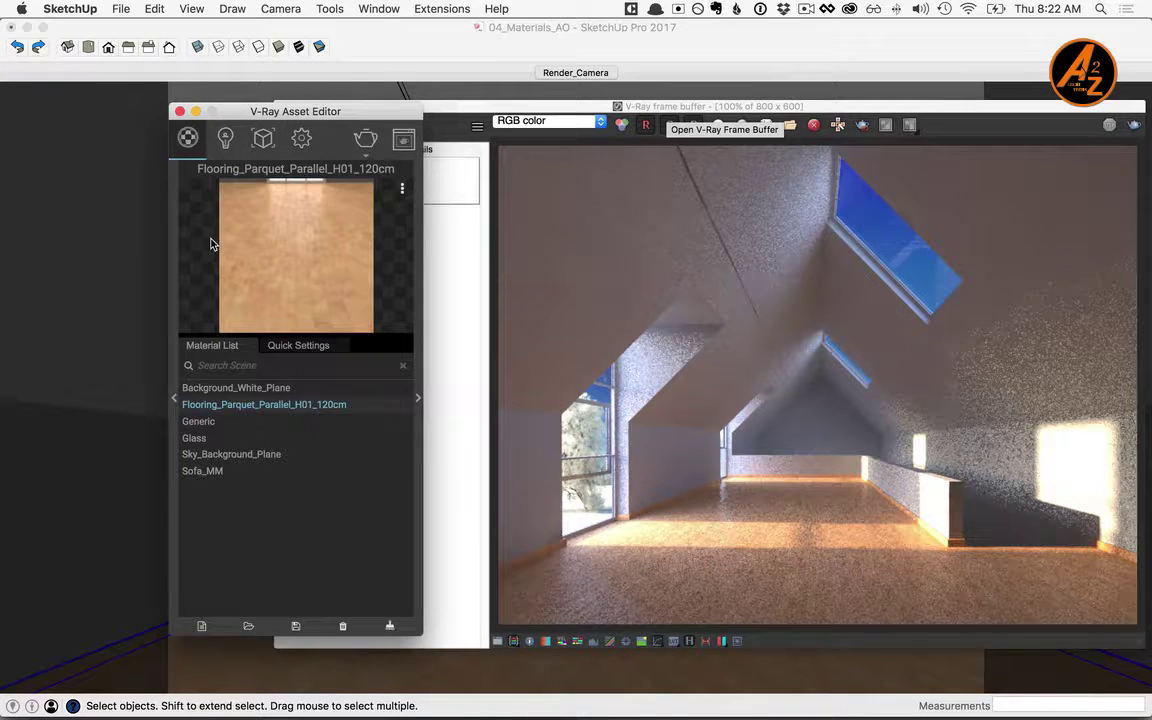
pyautogui.click(173, 402)
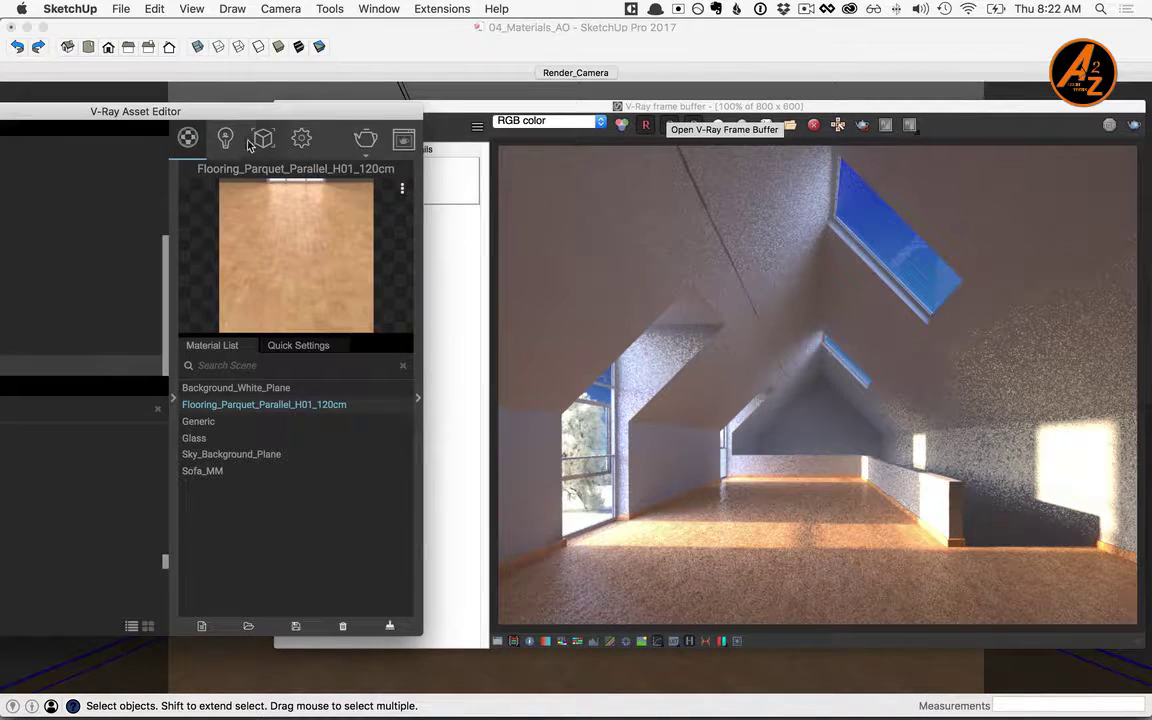
pyautogui.moveTo(225, 101); pyautogui.dragTo(412, 105)
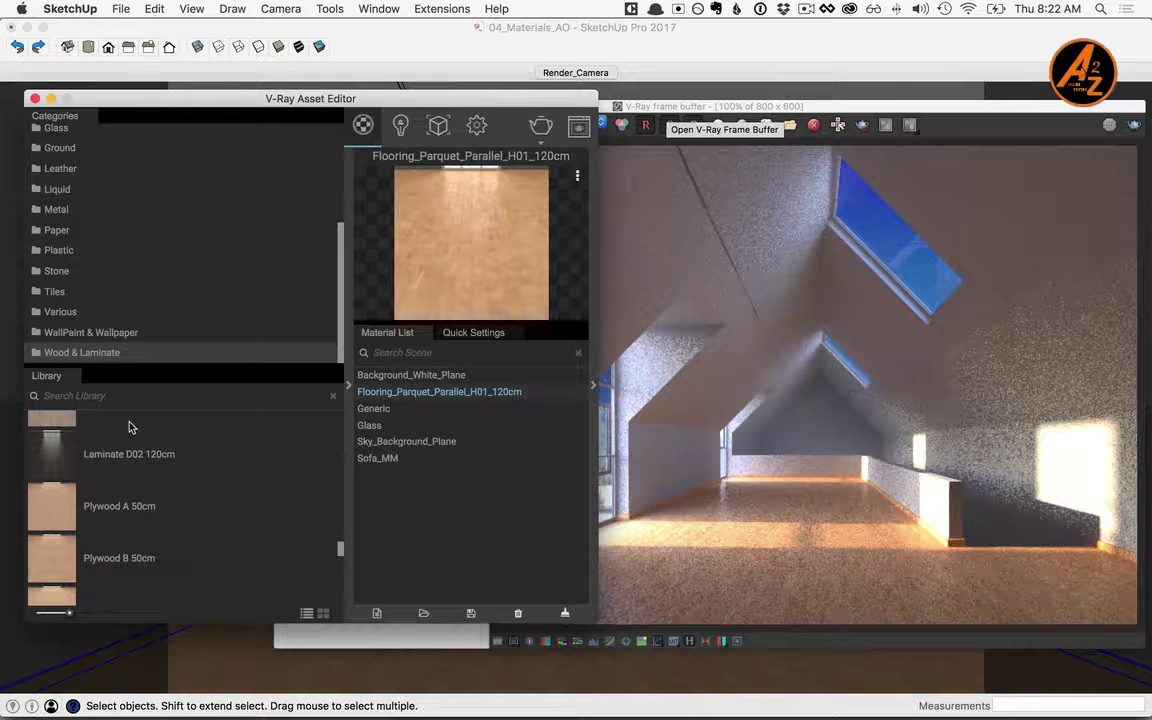
pyautogui.moveTo(341, 557)
pyautogui.mouseDown()
pyautogui.moveTo(342, 540)
pyautogui.moveTo(340, 554)
pyautogui.mouseUp()
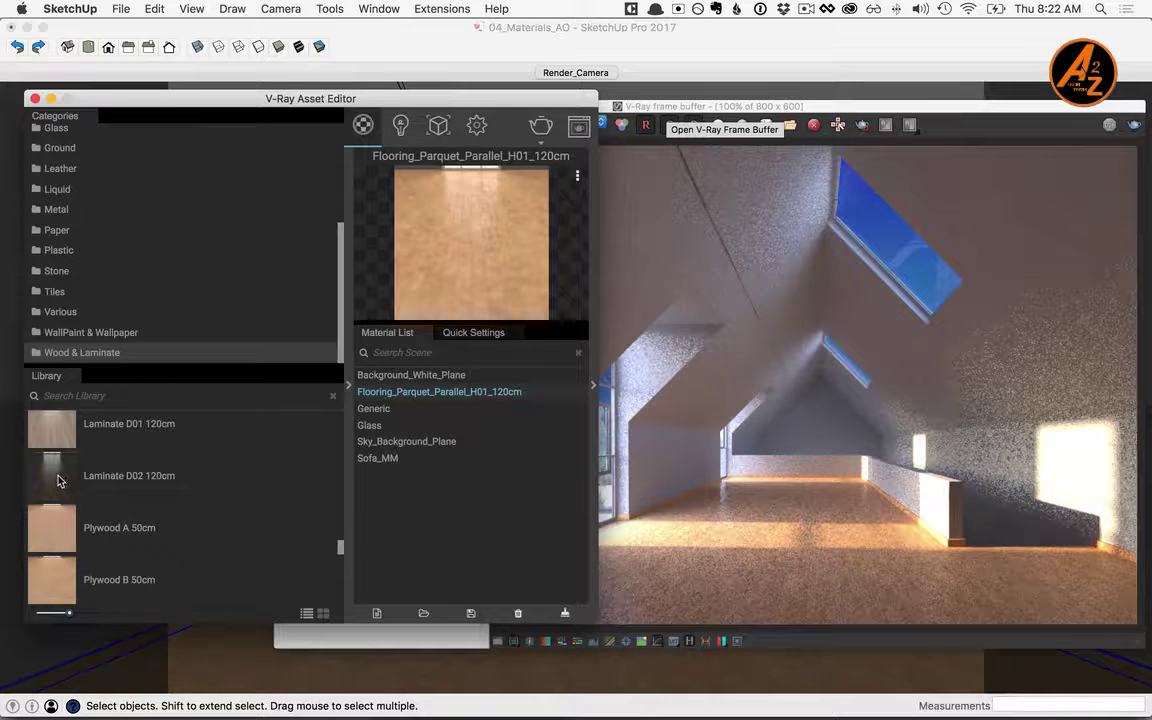
pyautogui.moveTo(57, 476); pyautogui.dragTo(427, 500)
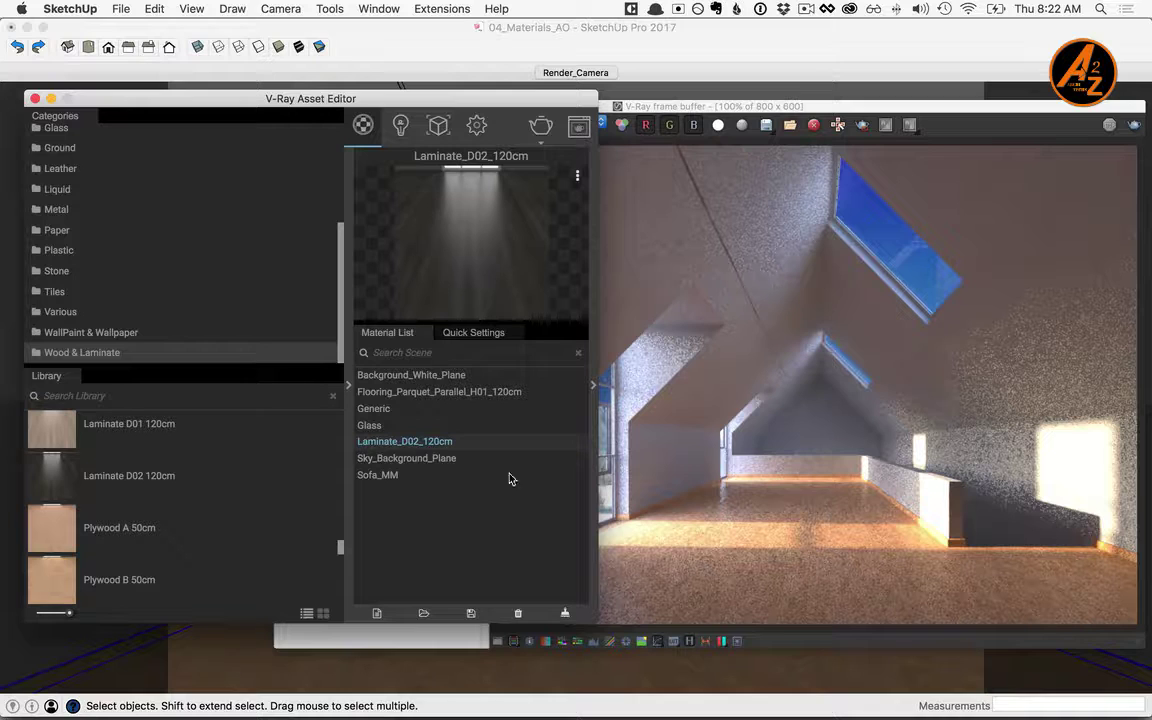
pyautogui.rightClick(397, 443)
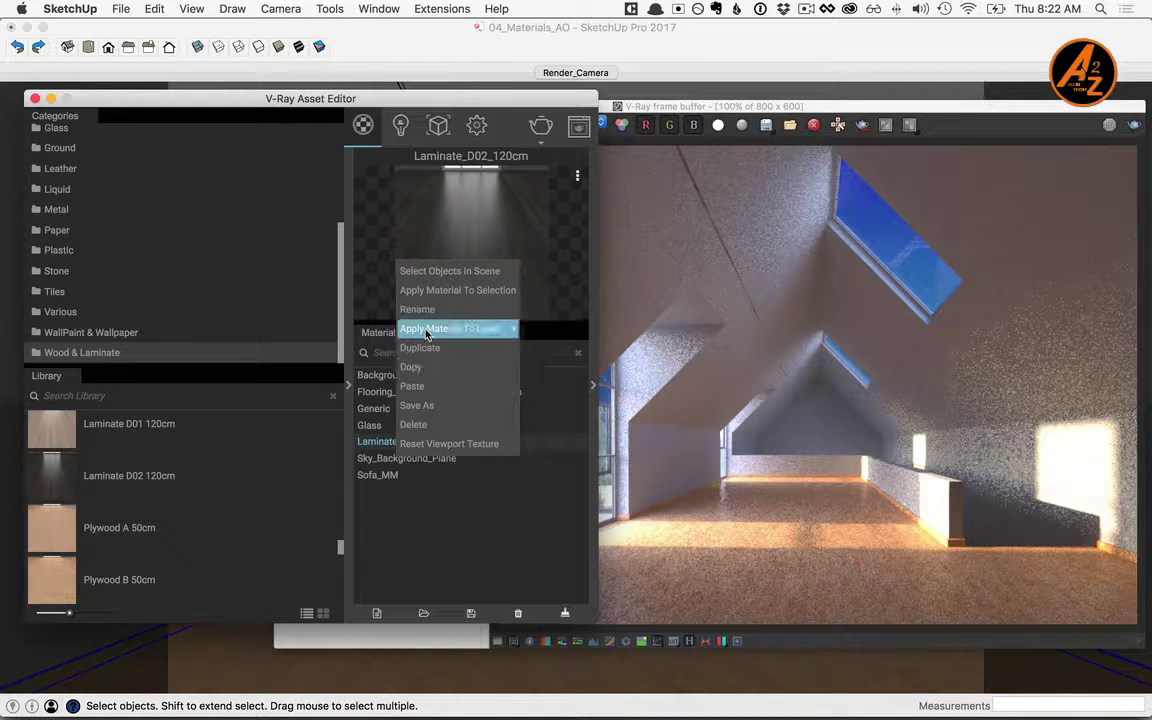
pyautogui.click(433, 292)
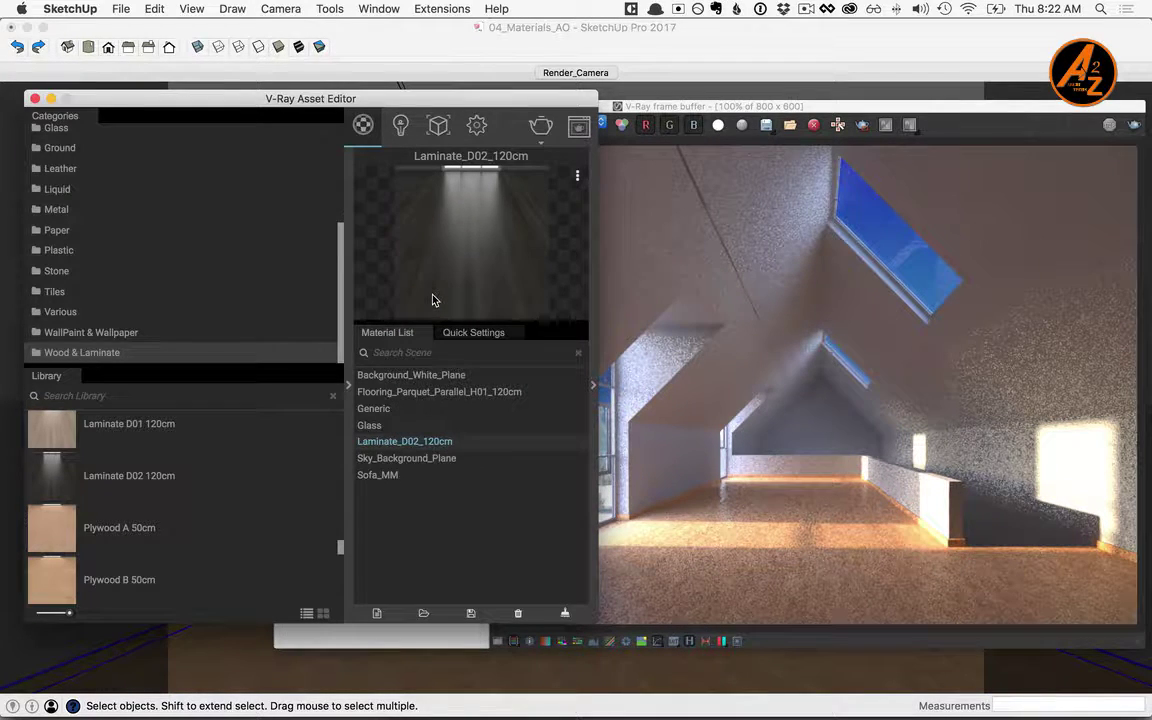
# - Render the attic with the dark laminate floor and save the image to the frame buffer history
pyautogui.click(541, 129)
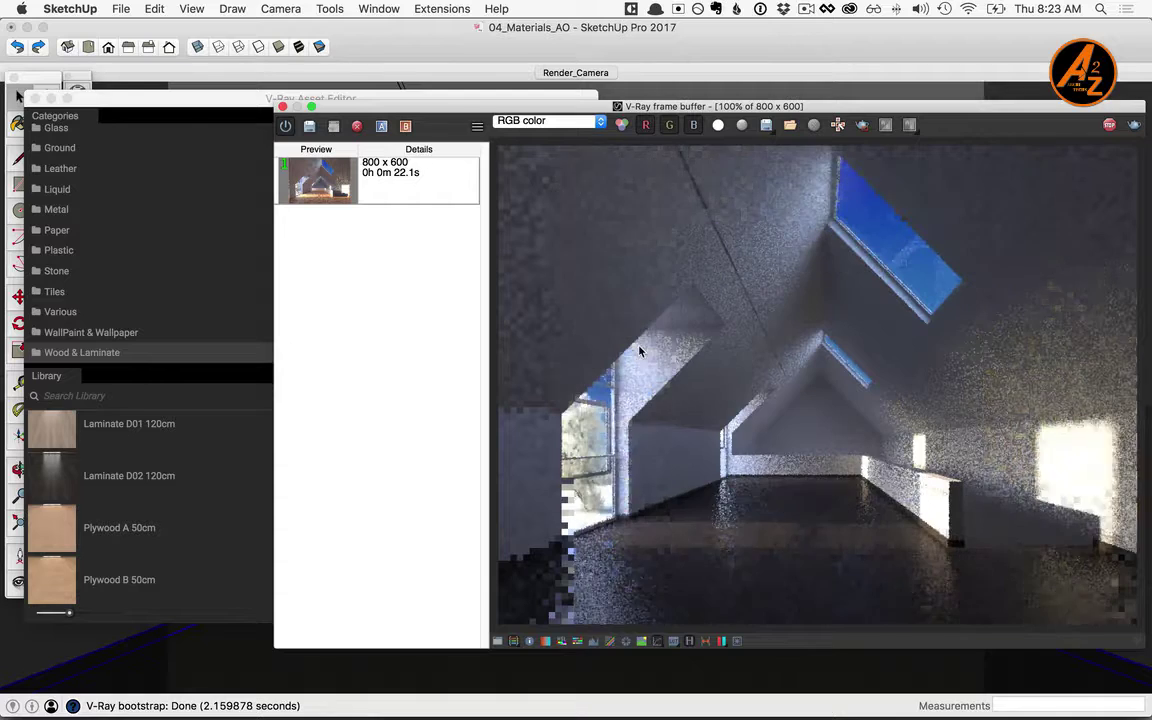
pyautogui.click(310, 128)
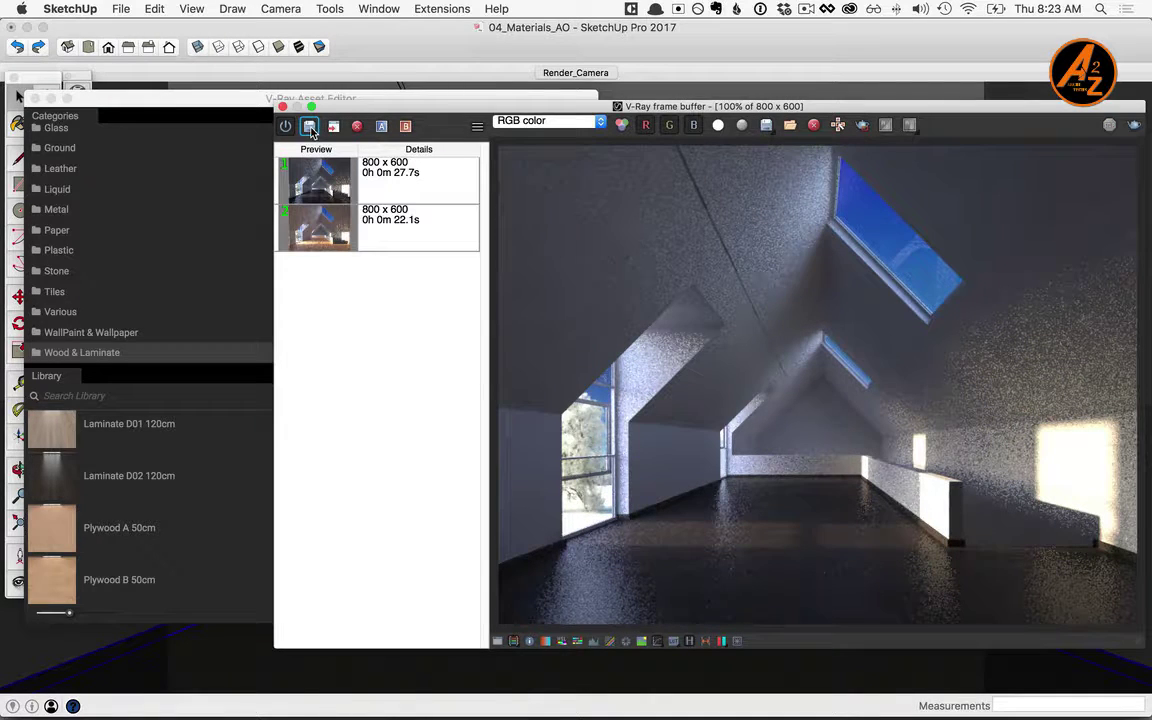
pyautogui.click(336, 190)
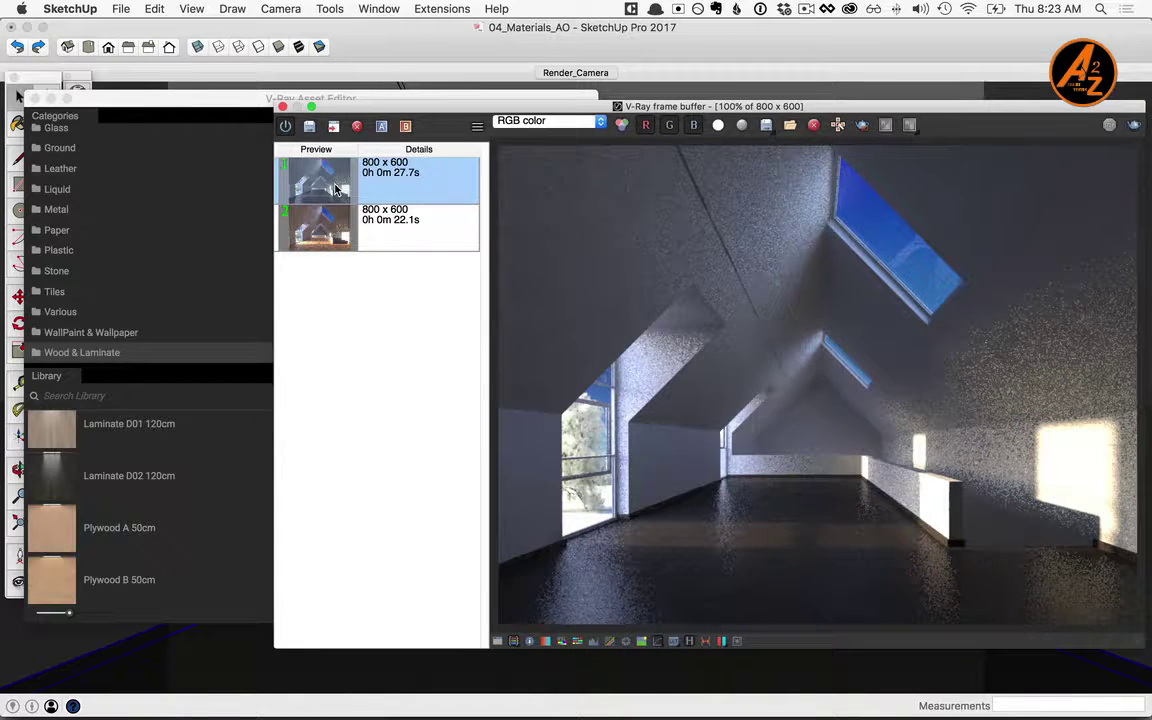
# - Compare the saved parquet and dark laminate renders, examining how the floor colour affects the walls and ceiling
pyautogui.doubleClick(338, 233)
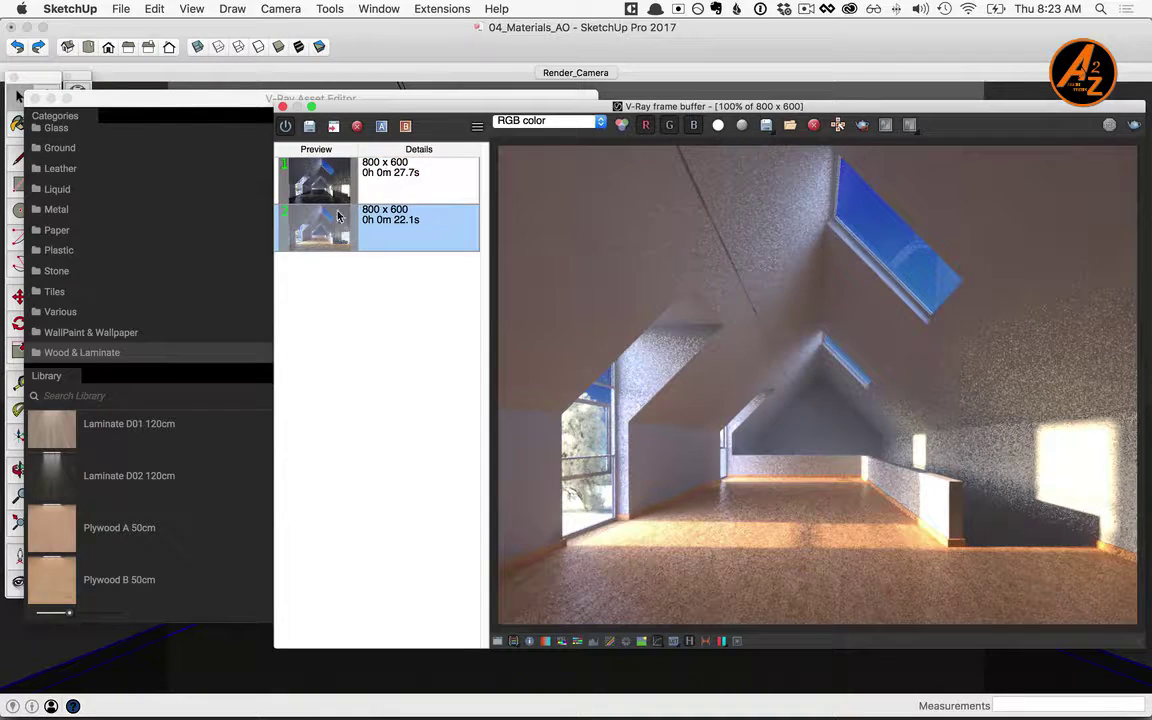
pyautogui.doubleClick(340, 193)
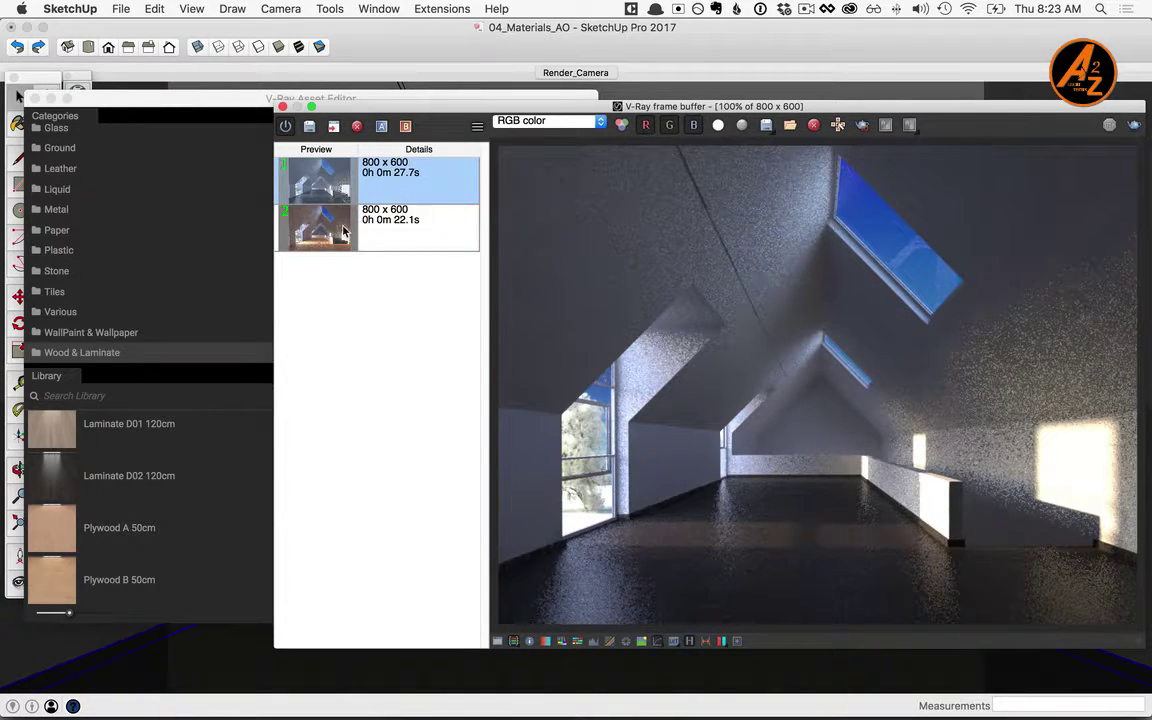
pyautogui.doubleClick(338, 230)
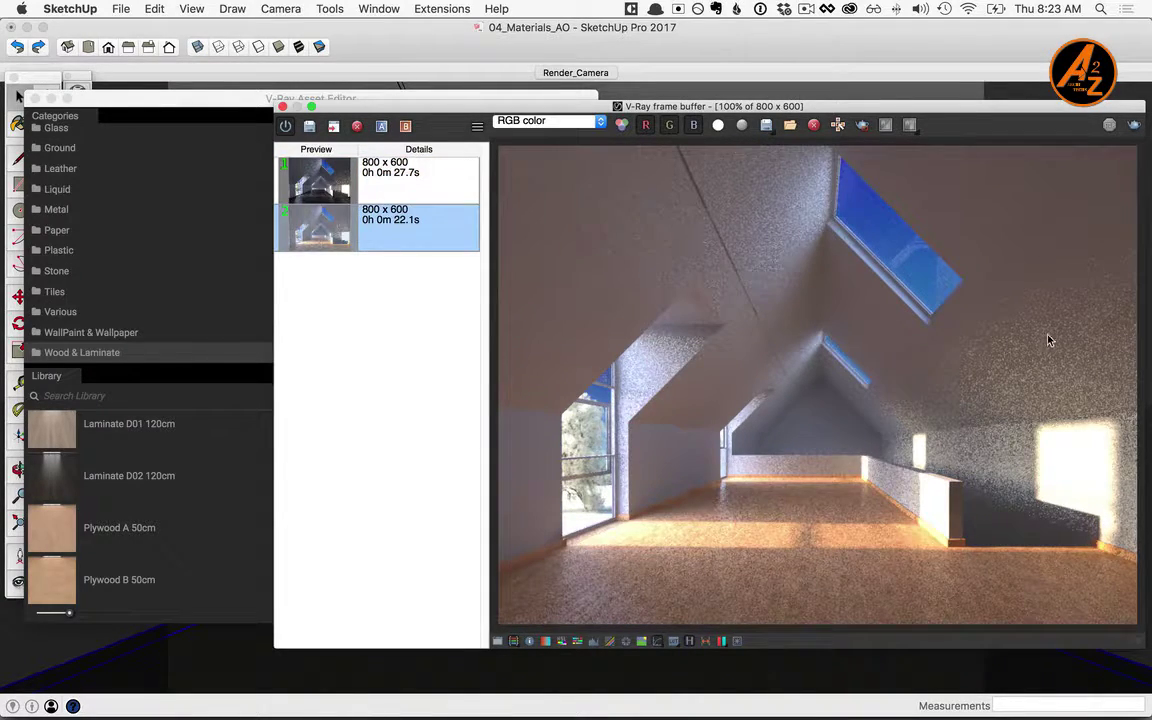
pyautogui.doubleClick(320, 185)
pyautogui.doubleClick(323, 229)
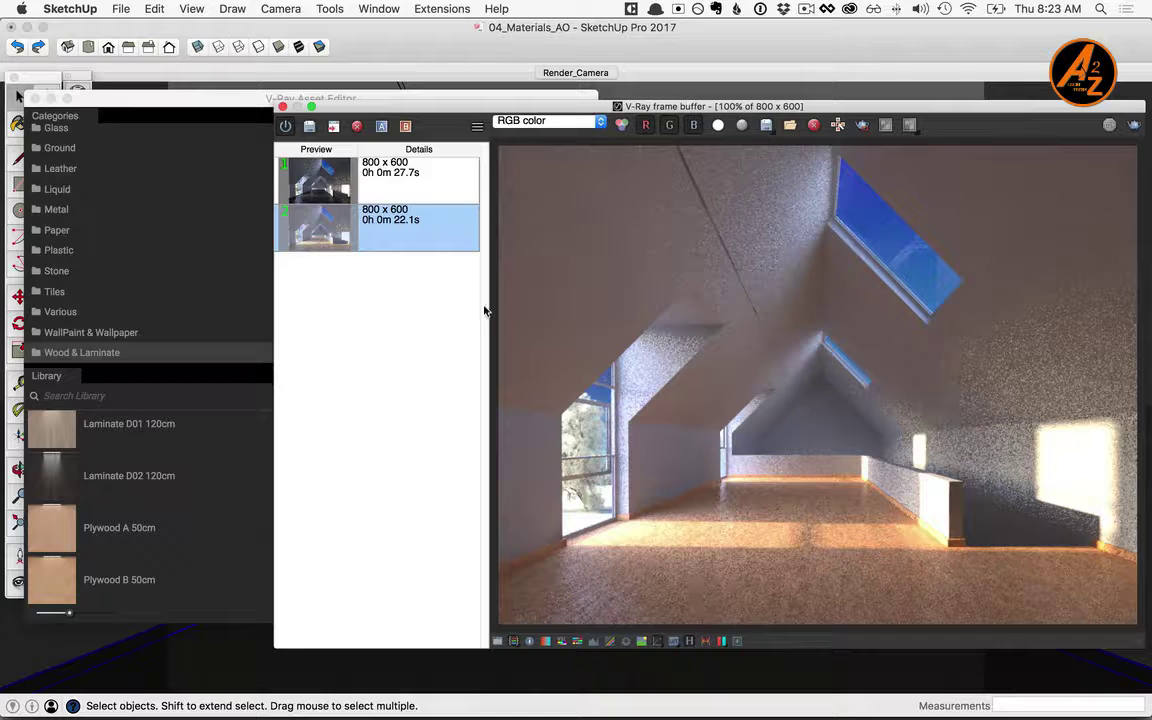
pyautogui.doubleClick(332, 185)
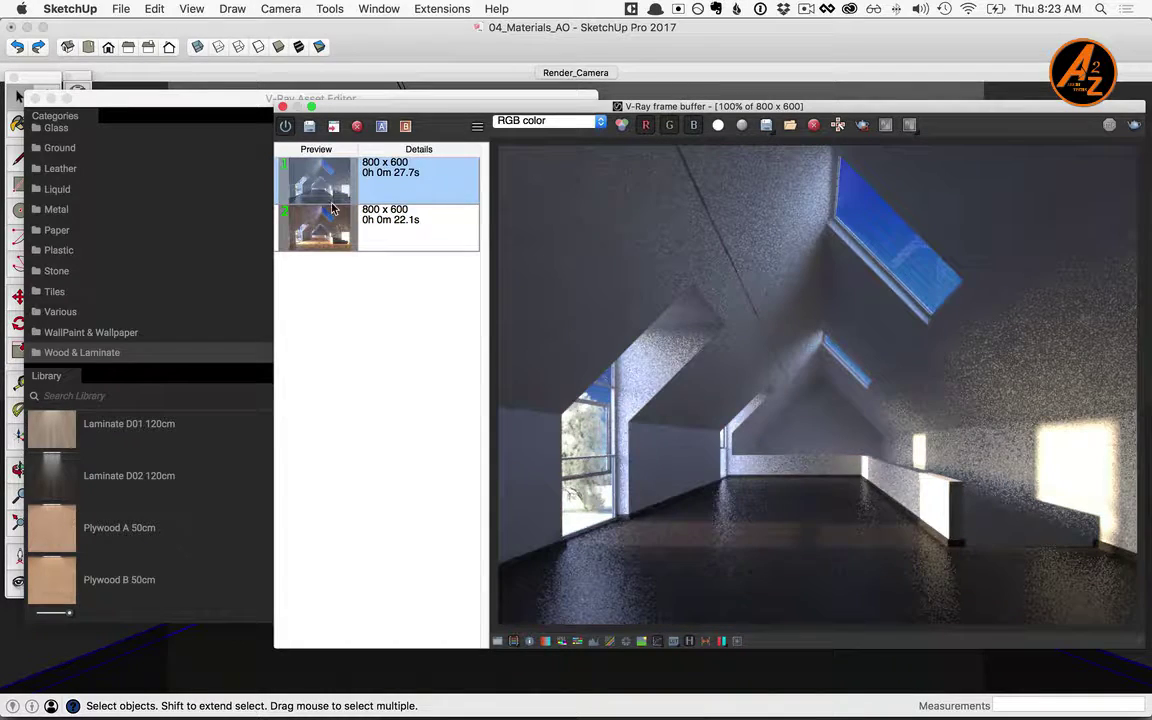
pyautogui.doubleClick(336, 232)
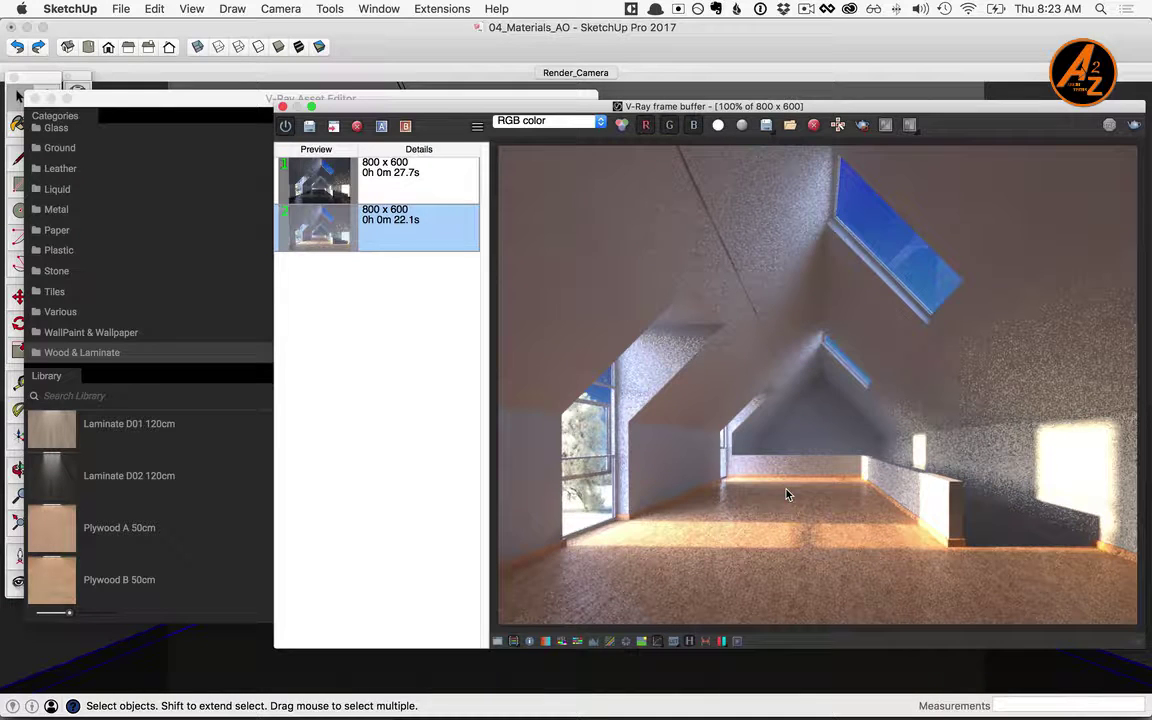
# - Add the Flooring Laminate E Narrow 250cm material from the Wood & Laminate library to the scene's materials
pyautogui.click(240, 103)
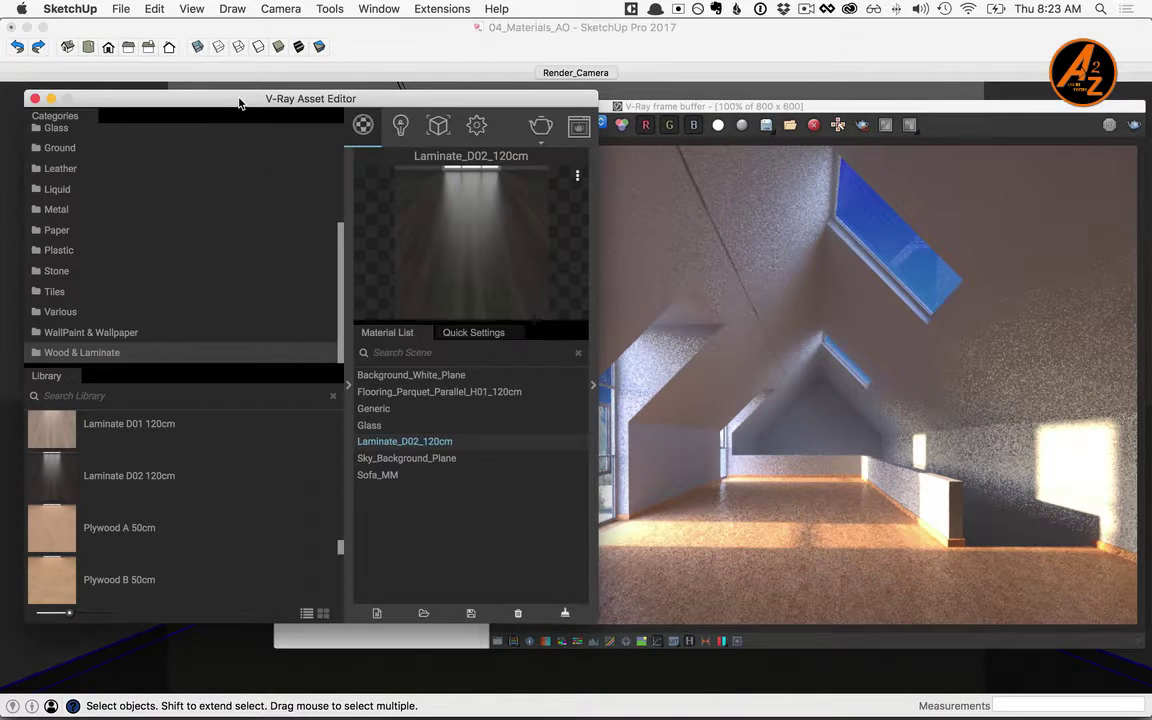
pyautogui.moveTo(340, 553); pyautogui.dragTo(342, 442)
pyautogui.moveTo(58, 447); pyautogui.dragTo(443, 530)
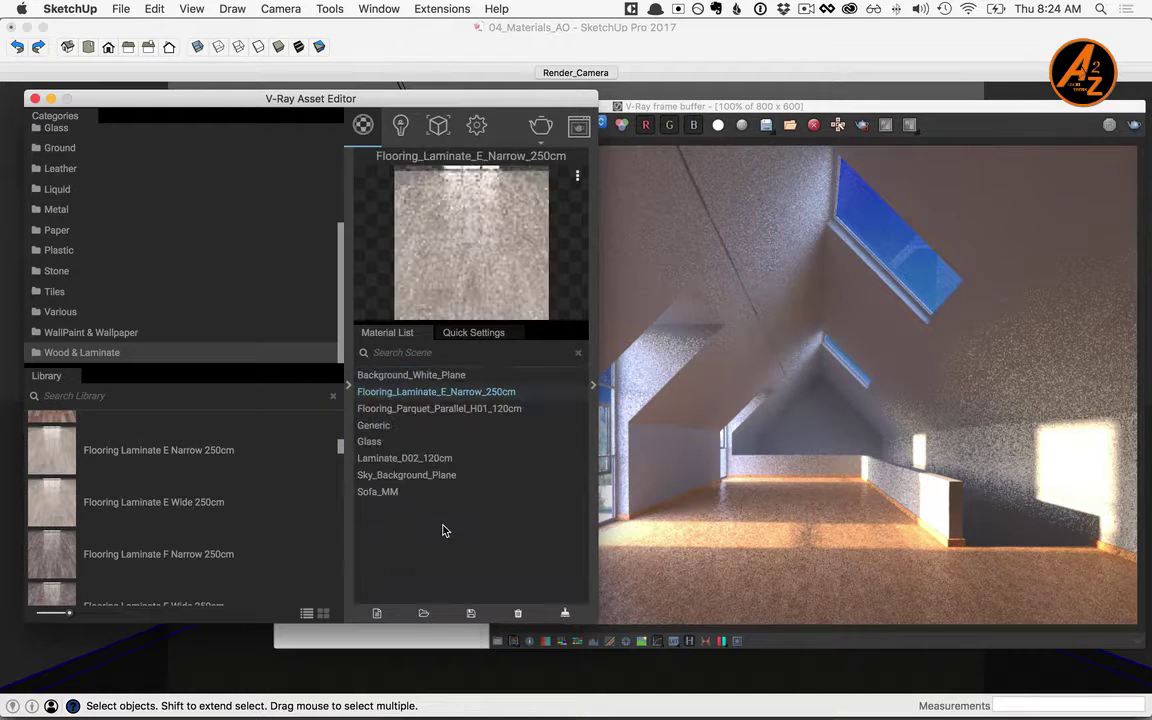
# - Apply the Flooring_Laminate_E_Narrow_250cm material to the selected floor and set its texture width to 2.50 m
pyautogui.rightClick(448, 396)
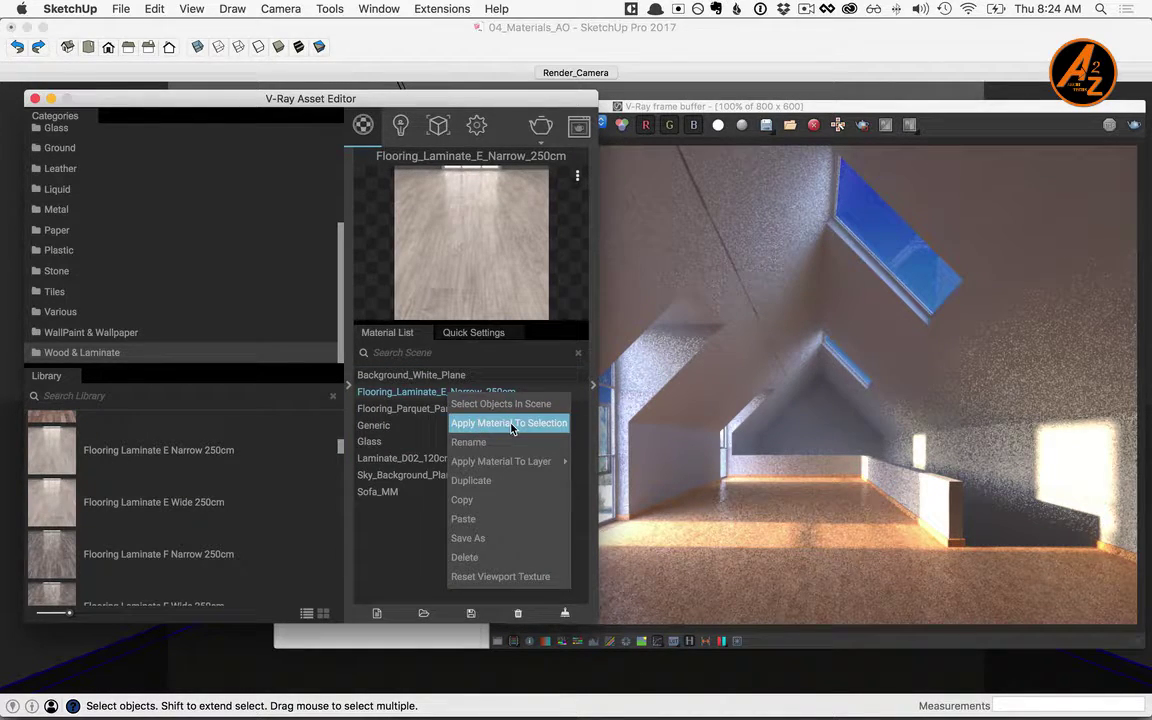
pyautogui.click(510, 423)
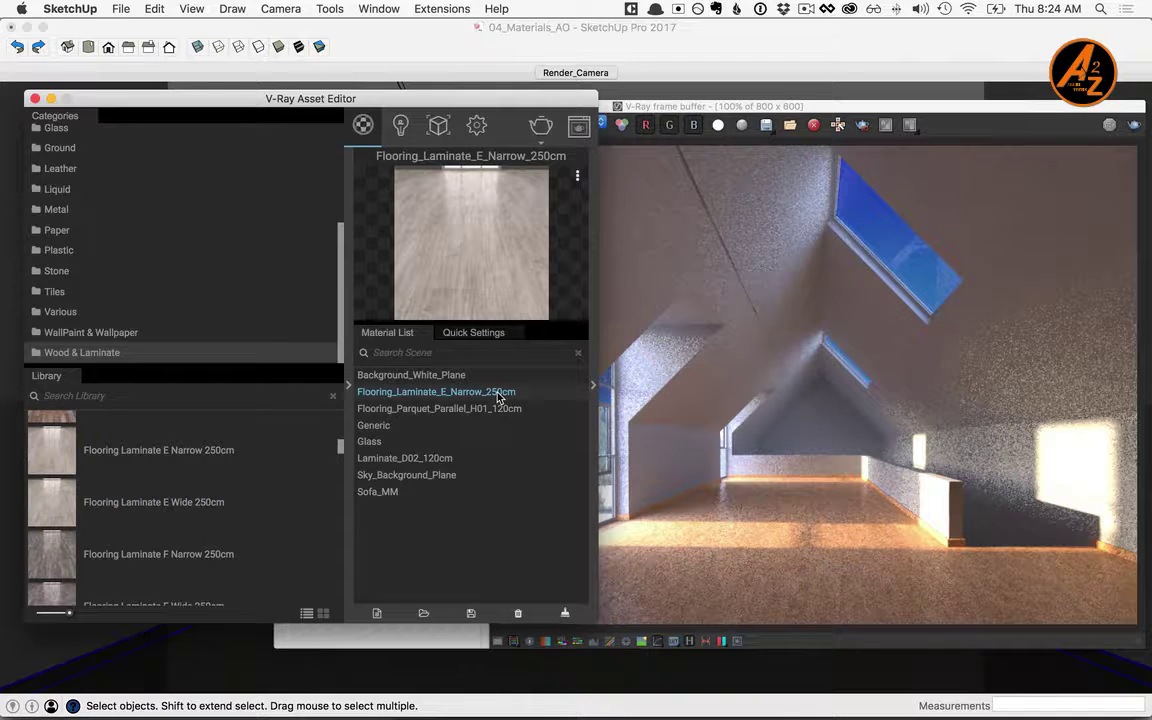
pyautogui.click(543, 50)
pyautogui.doubleClick(752, 210)
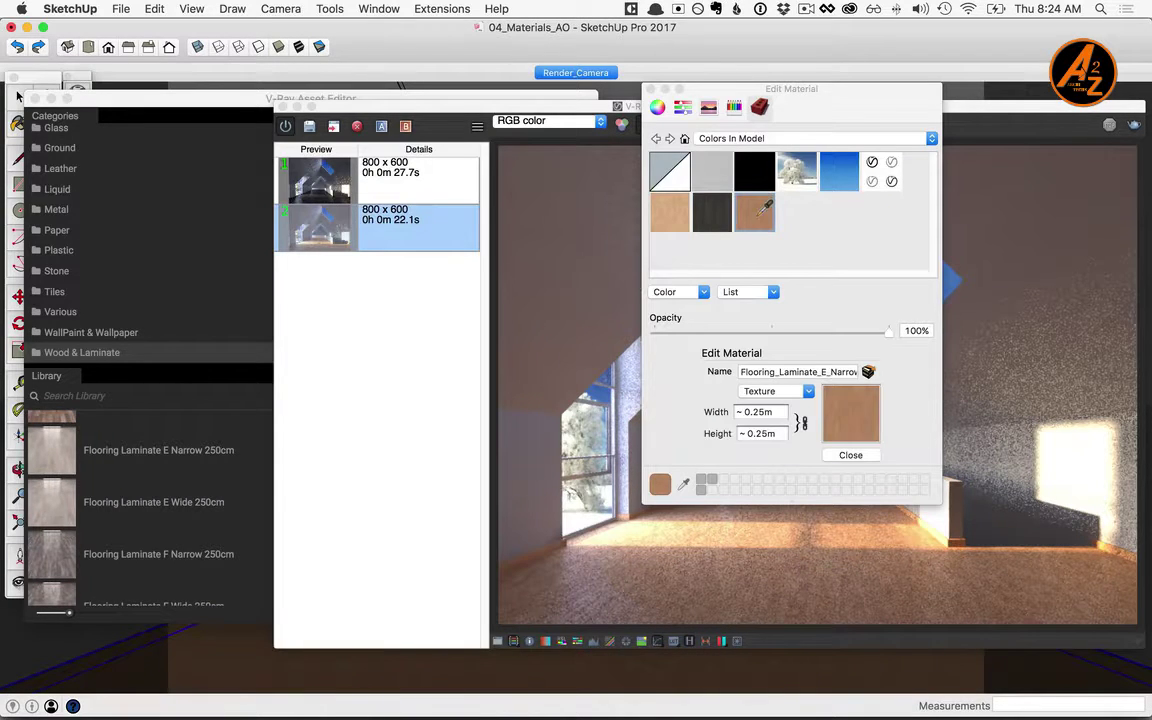
pyautogui.moveTo(786, 413); pyautogui.dragTo(729, 414)
pyautogui.write('2.50m')
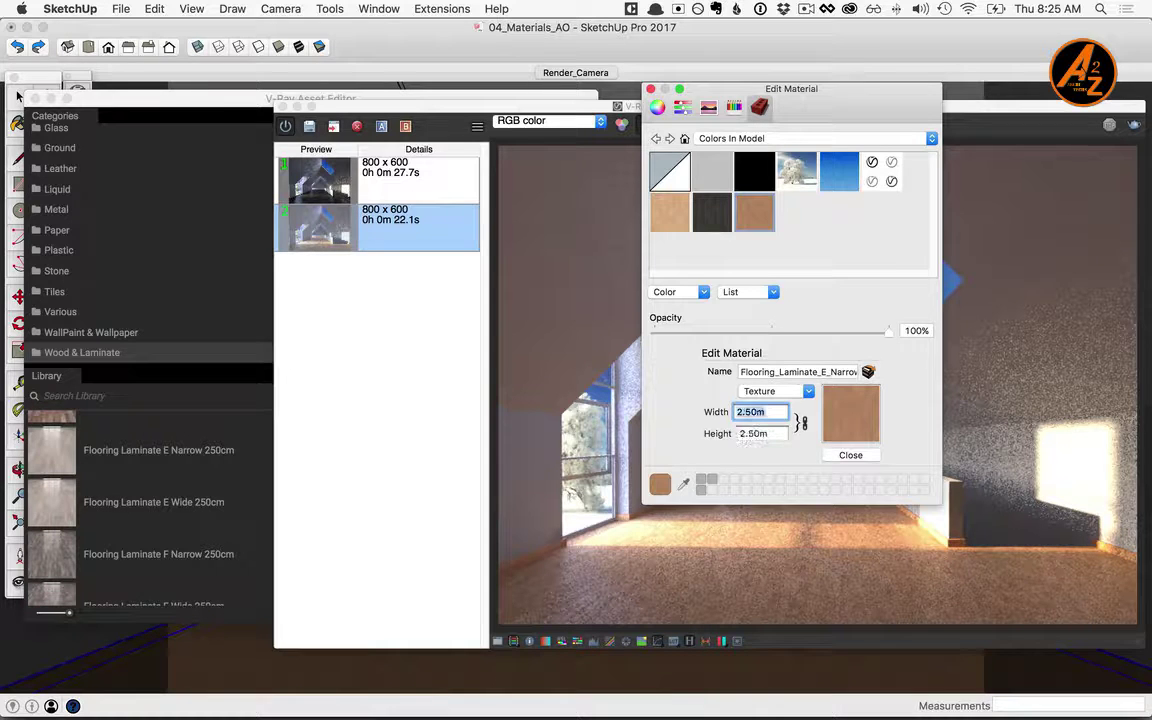
pyautogui.click(866, 456)
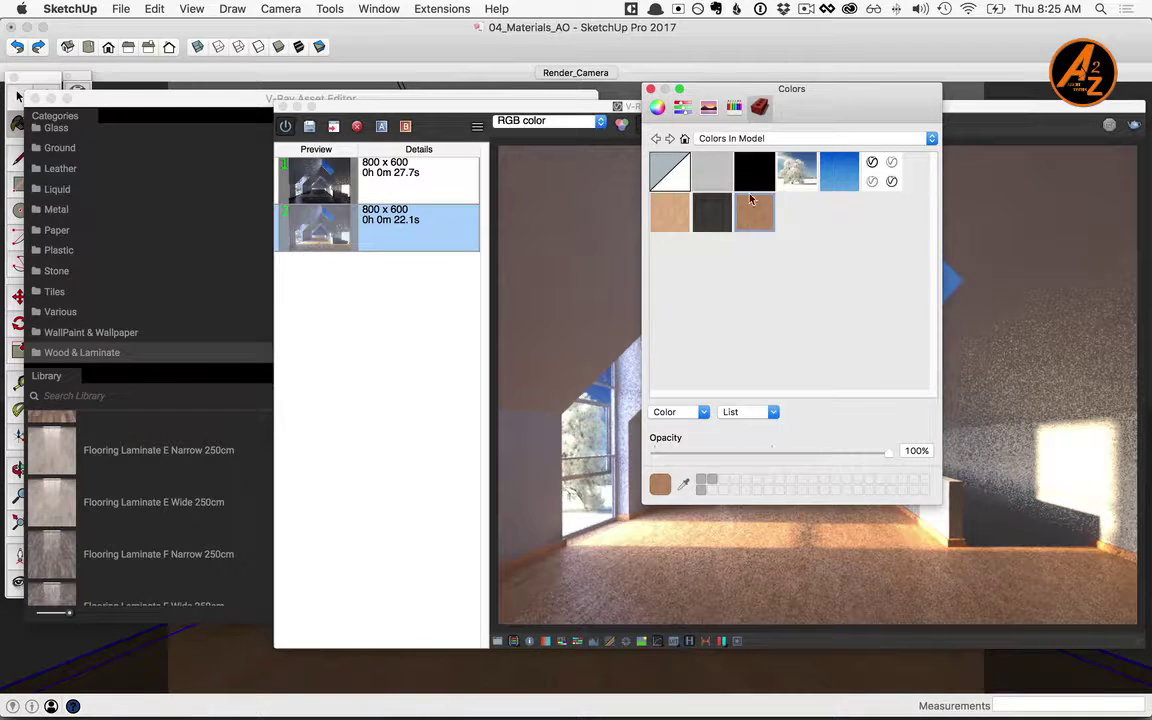
pyautogui.click(650, 88)
pyautogui.click(396, 97)
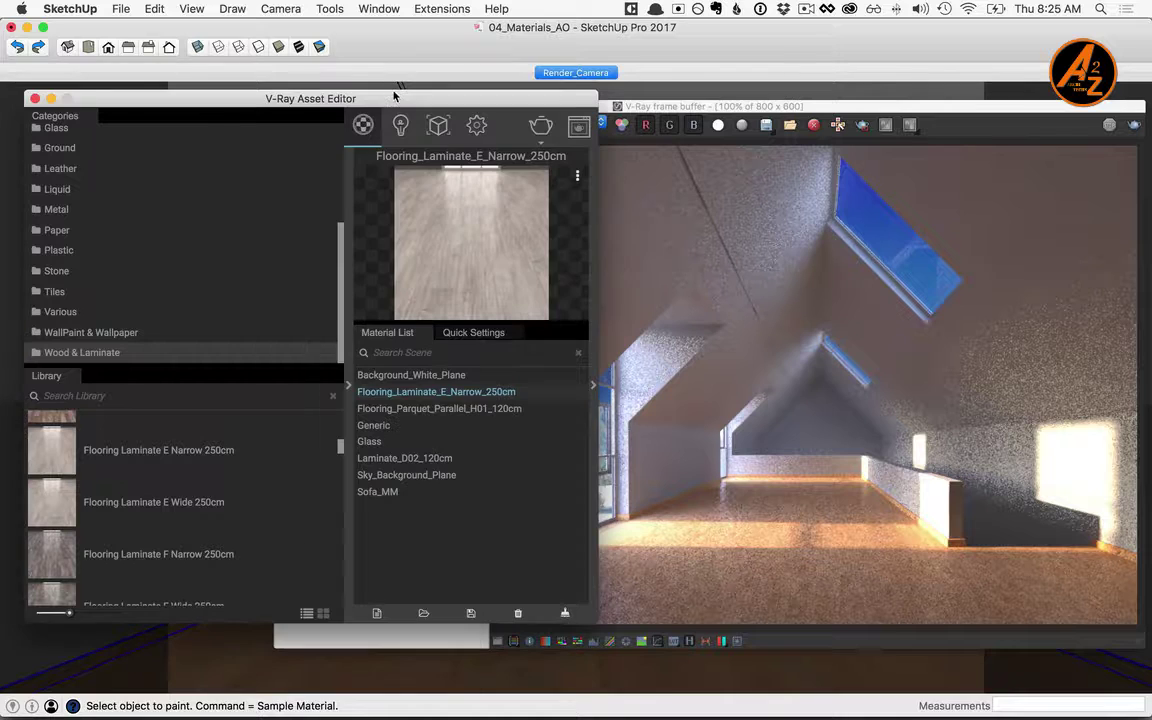
# - Purge the unused materials and add WallPaint FineGrain 01 White 1m from the WallPaint & Wallpaper library to the scene's materials
pyautogui.click(565, 615)
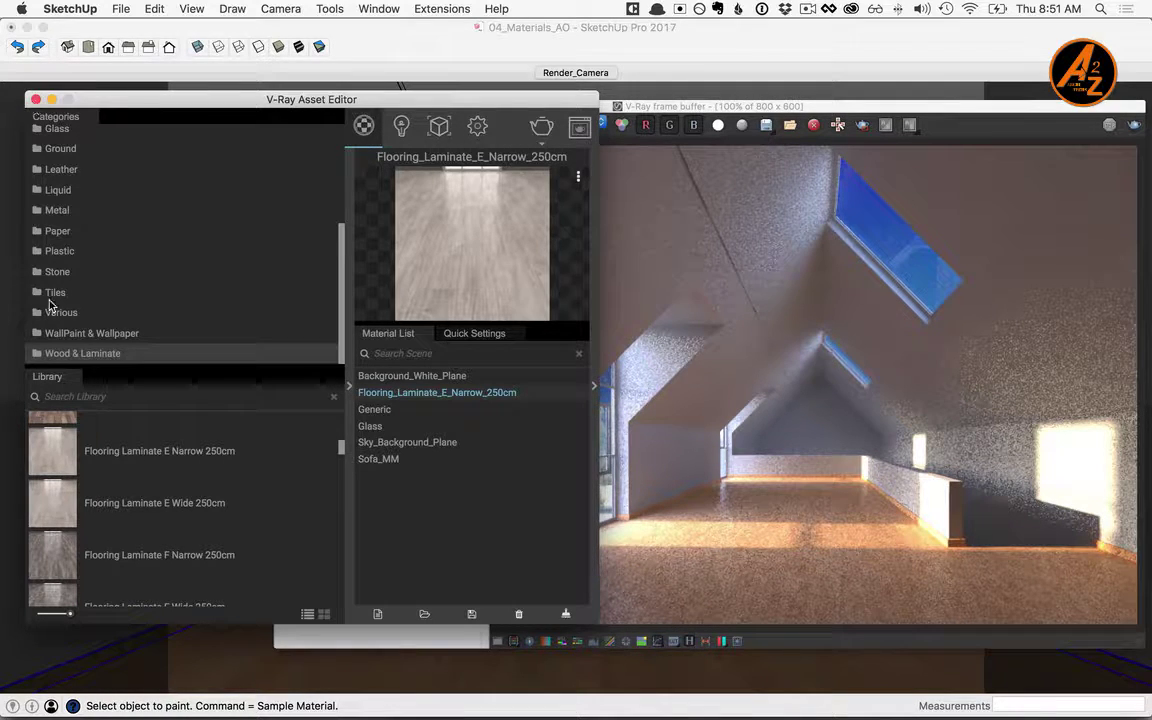
pyautogui.click(88, 335)
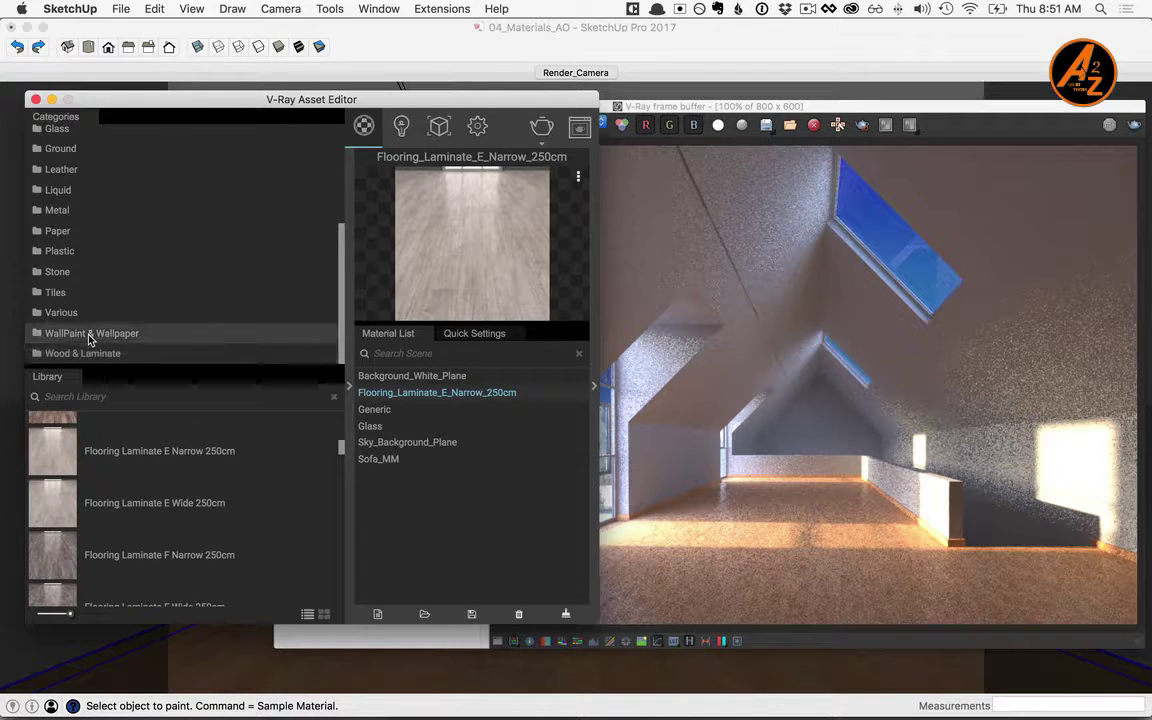
pyautogui.click(66, 396)
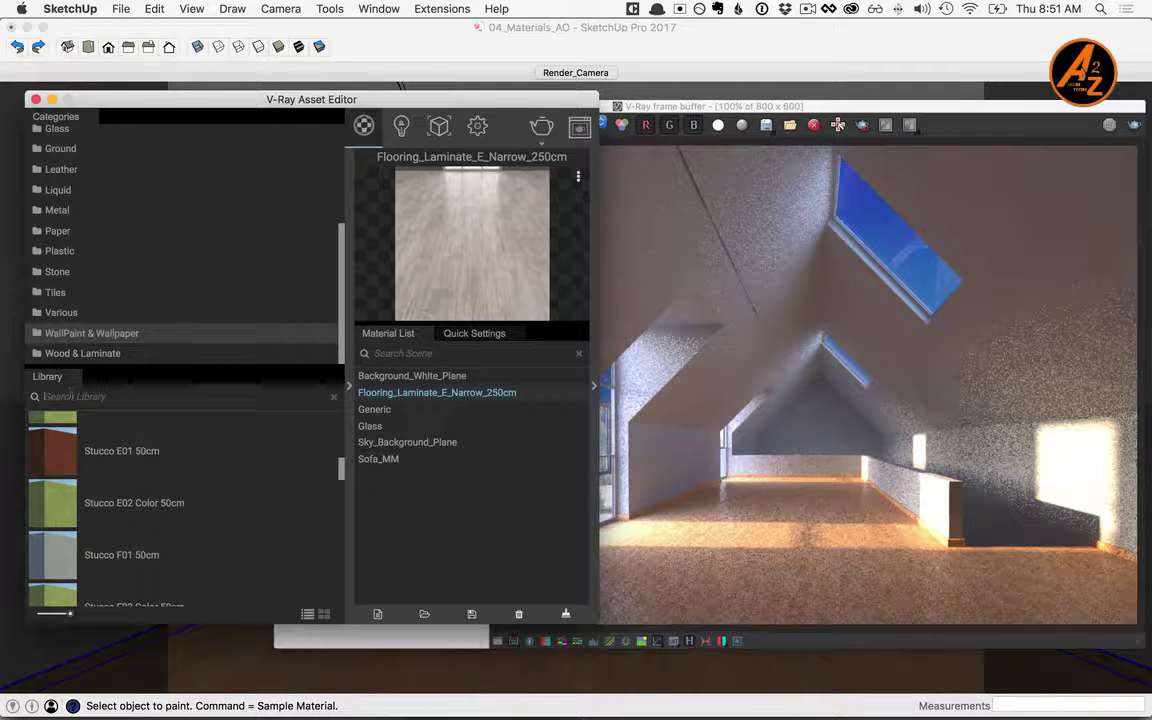
pyautogui.write('fine')
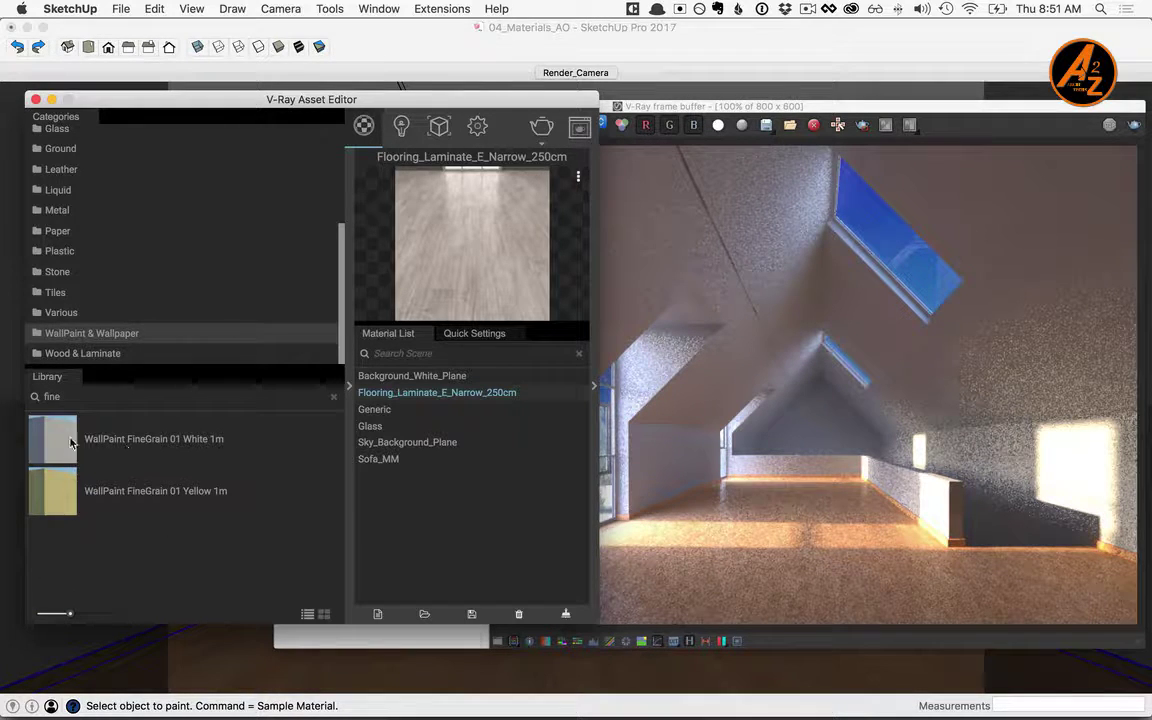
pyautogui.moveTo(55, 443); pyautogui.dragTo(406, 514)
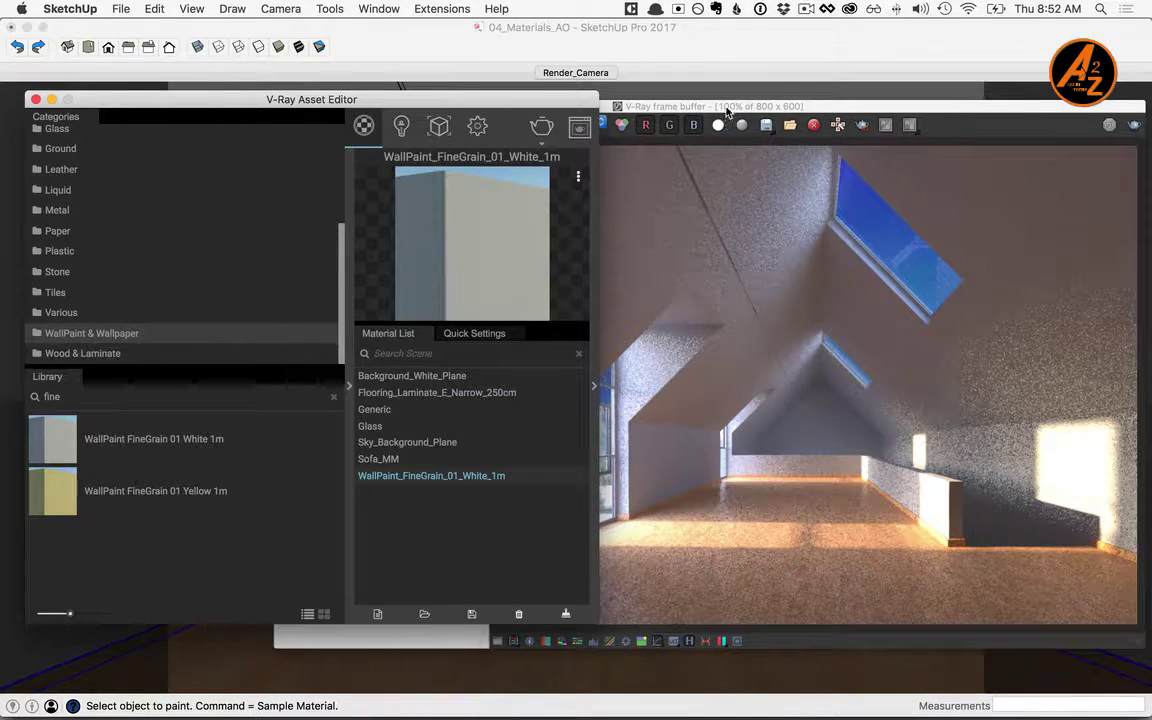
# - Select the attic's walls in the model and apply the WallPaint_FineGrain_01_White_1m material to them
pyautogui.moveTo(728, 107); pyautogui.dragTo(723, 219)
pyautogui.click(805, 165)
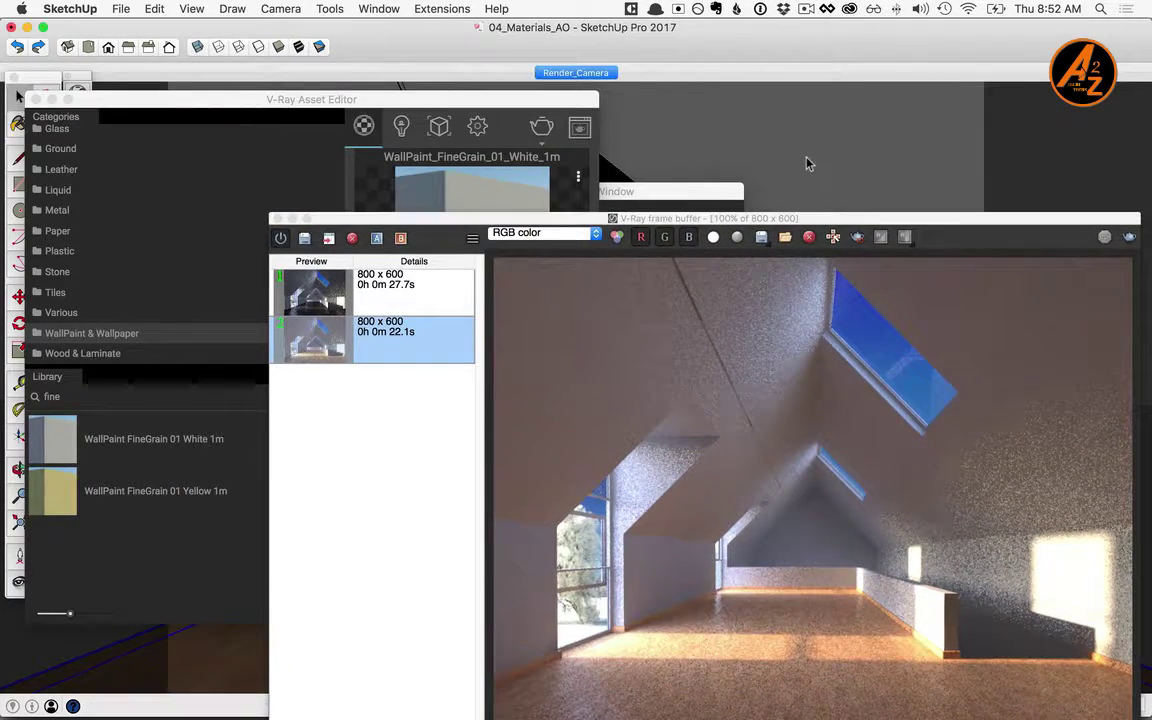
pyautogui.click(383, 102)
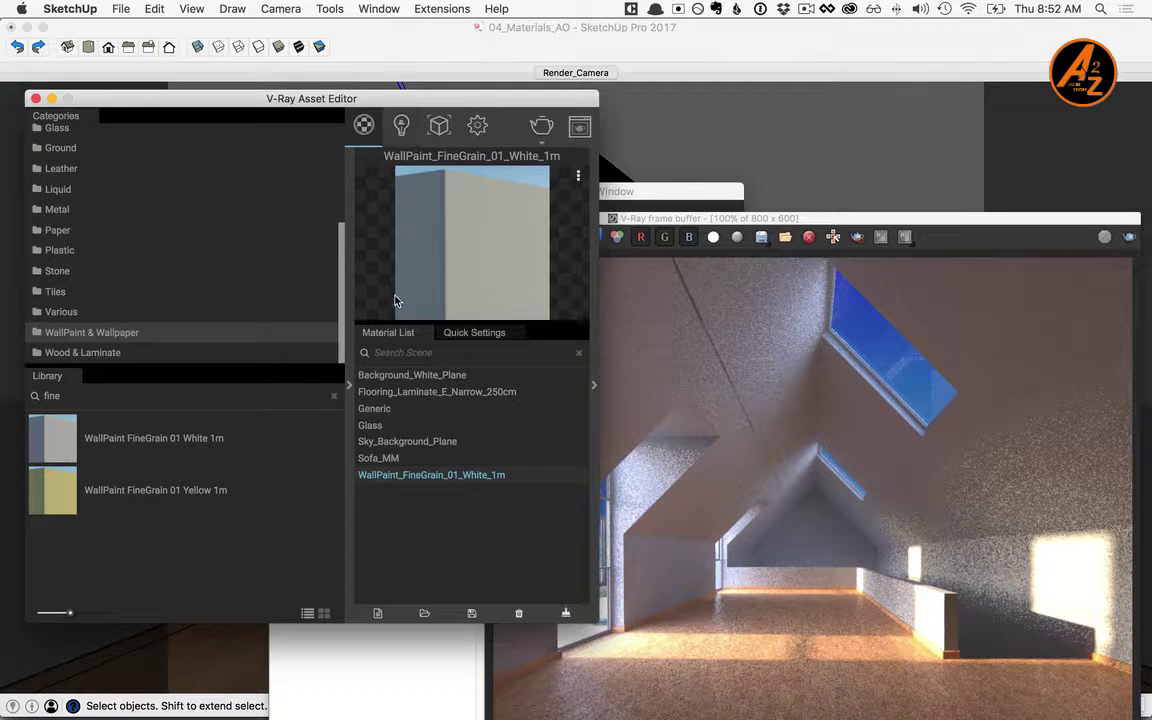
pyautogui.rightClick(395, 477)
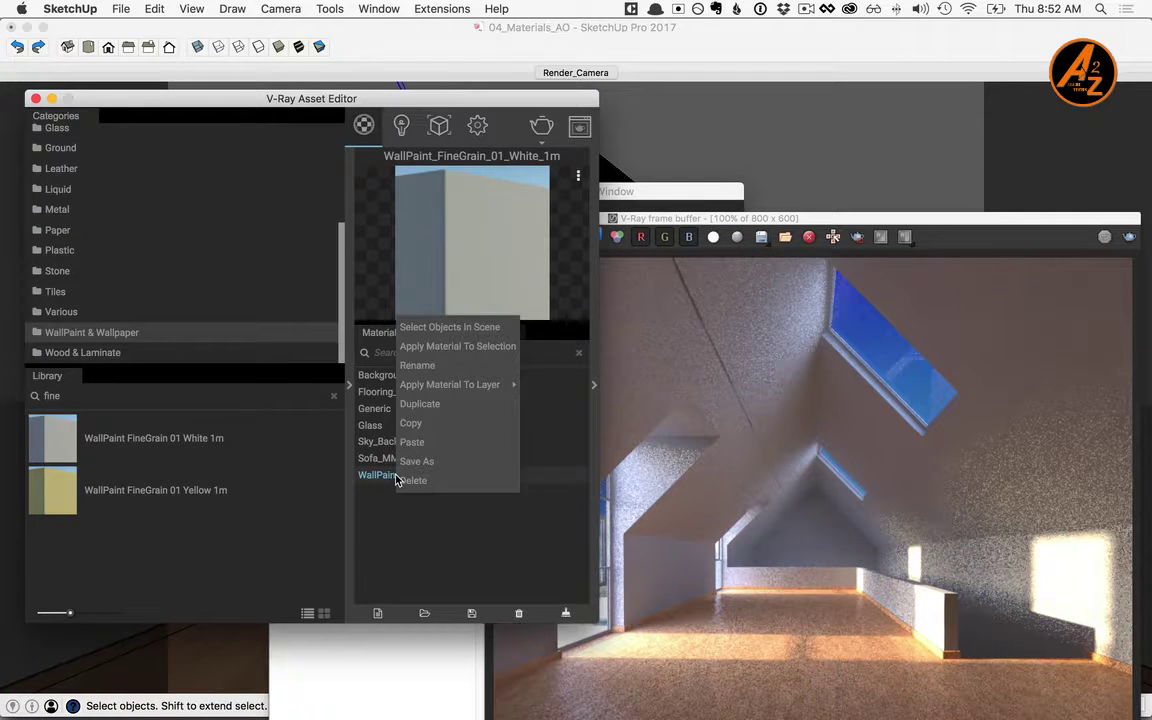
pyautogui.click(433, 347)
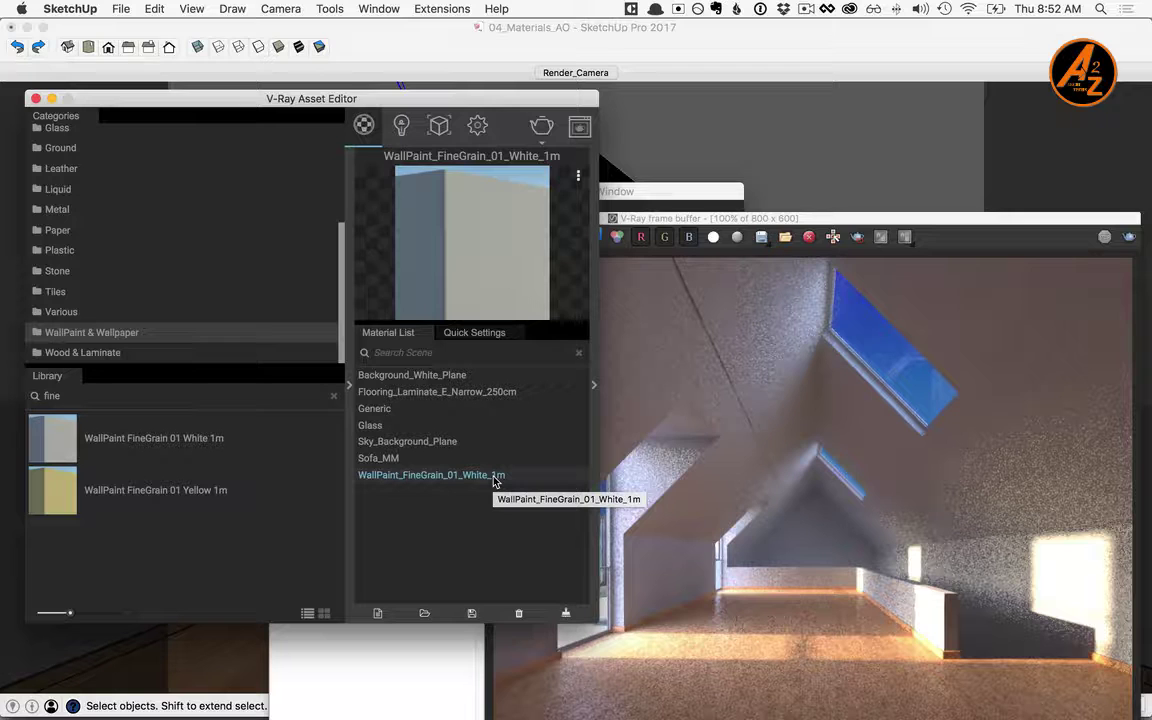
# - Check the texture width and height of the white wall paint in SketchUp's material editor
pyautogui.click(663, 33)
pyautogui.doubleClick(715, 218)
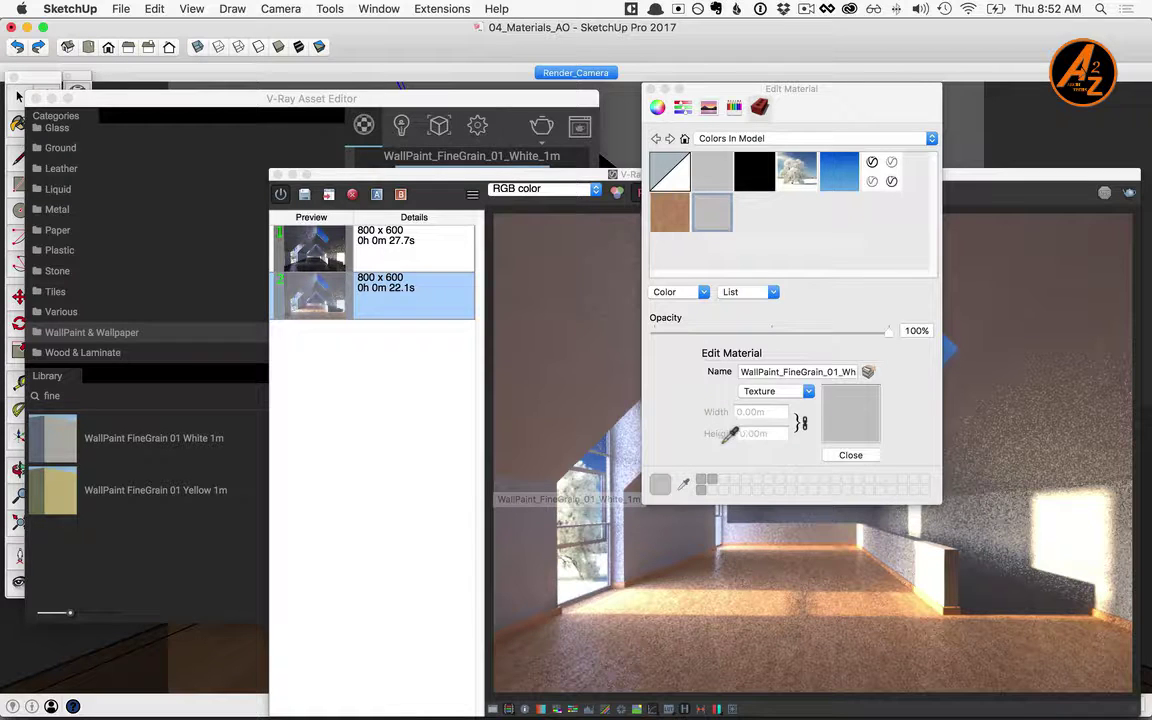
pyautogui.click(287, 103)
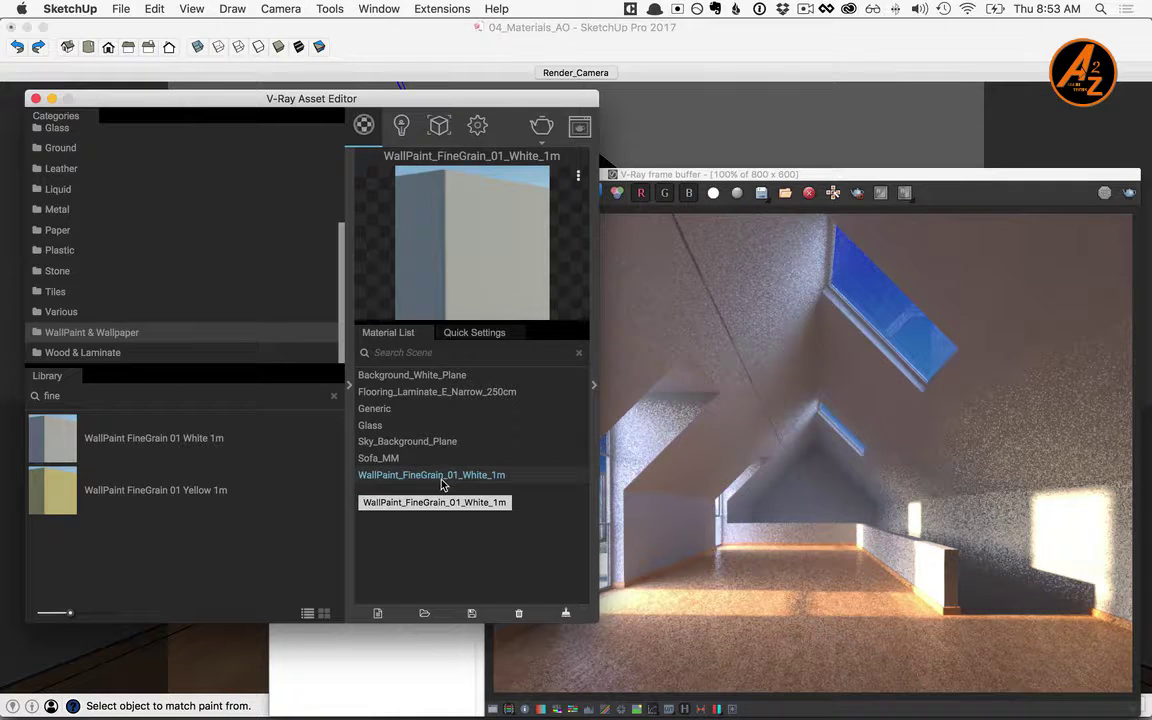
# - Open the Cellular bump texture of the white wall paint and bind it as the material's viewport texture
pyautogui.click(594, 386)
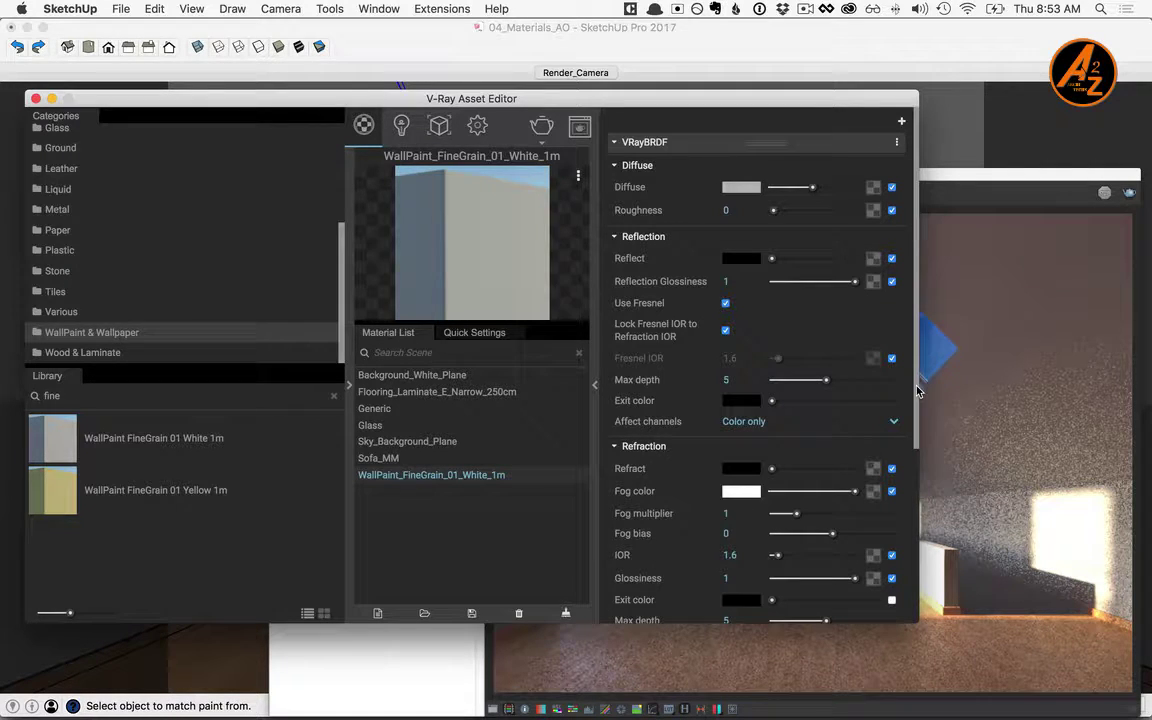
pyautogui.scroll(-5, 824, 346)
pyautogui.scroll(-3, 760, 560)
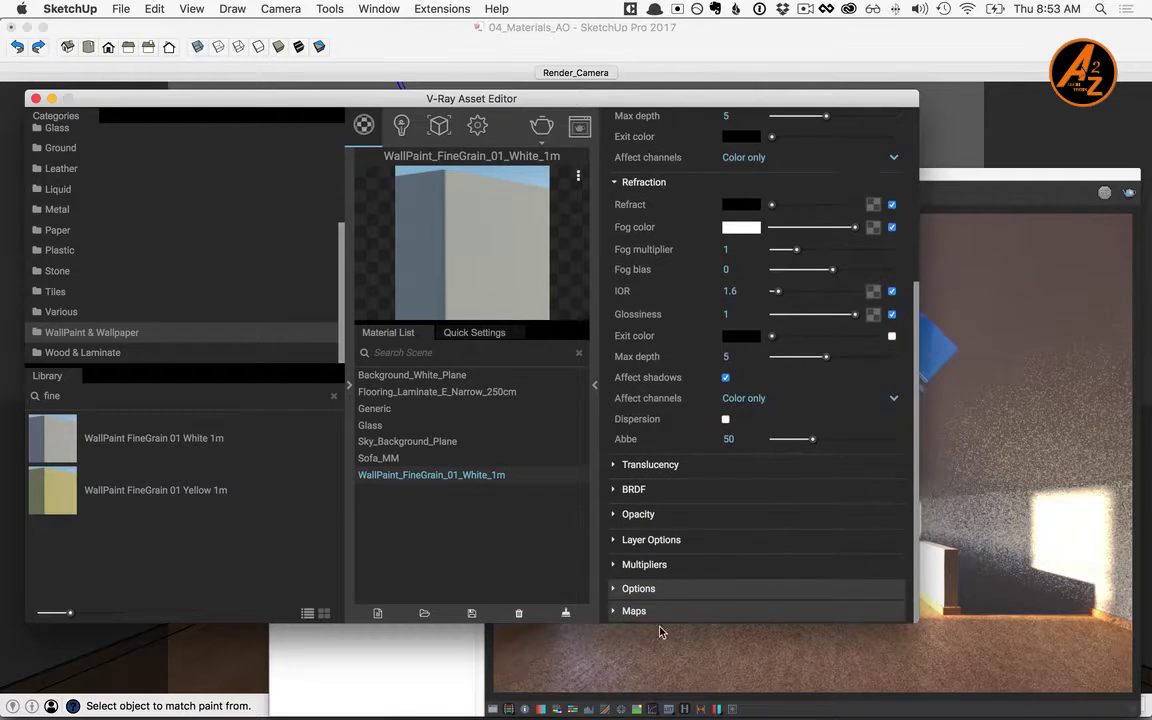
pyautogui.click(632, 612)
pyautogui.moveTo(915, 484); pyautogui.dragTo(914, 529)
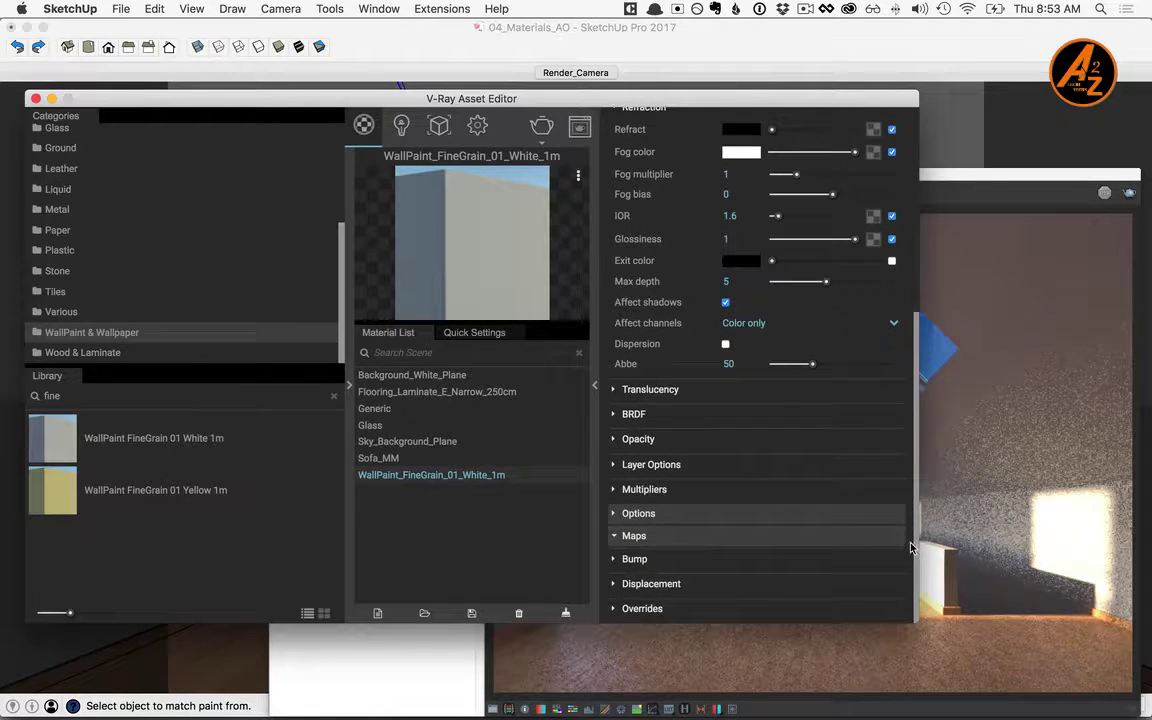
pyautogui.click(612, 559)
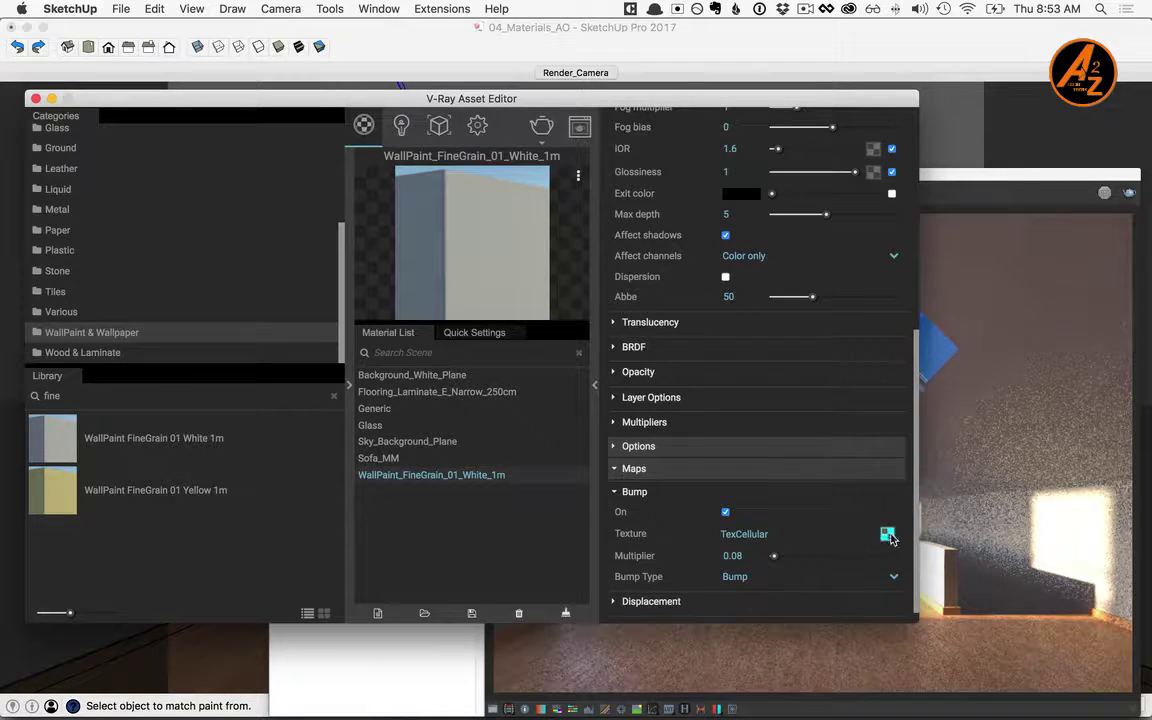
pyautogui.click(887, 535)
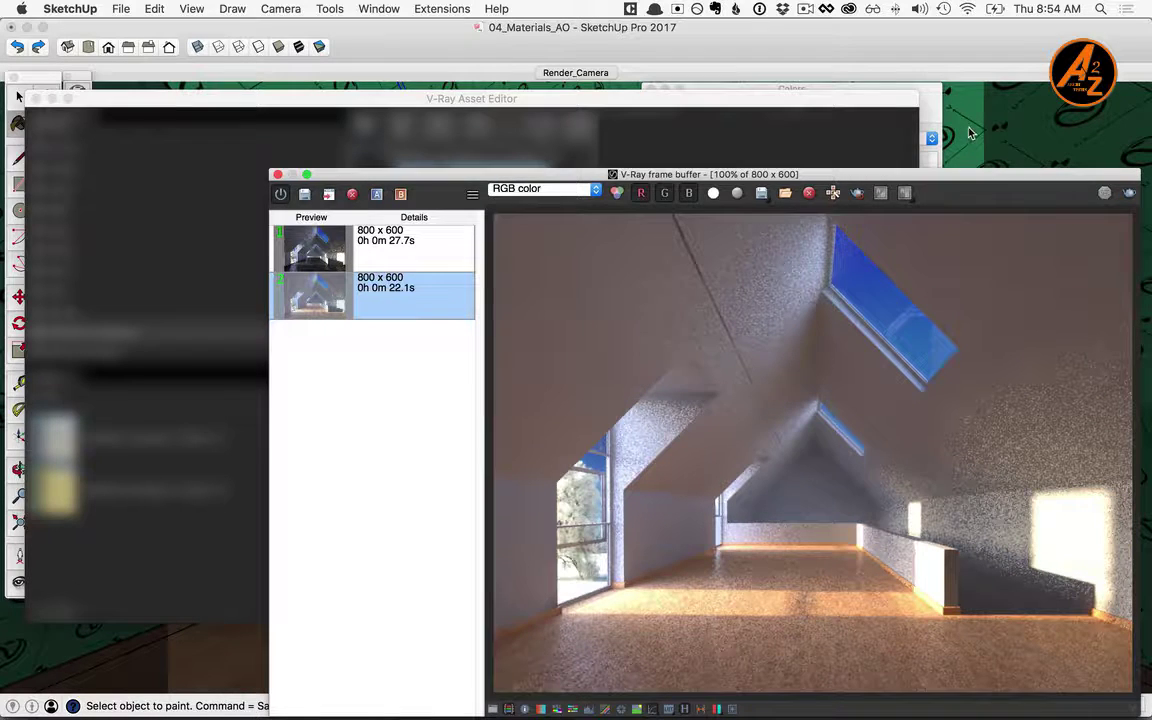
# - Set the white wall paint's texture width to 1 m in SketchUp's materials and return to its main V-Ray settings
pyautogui.click(924, 98)
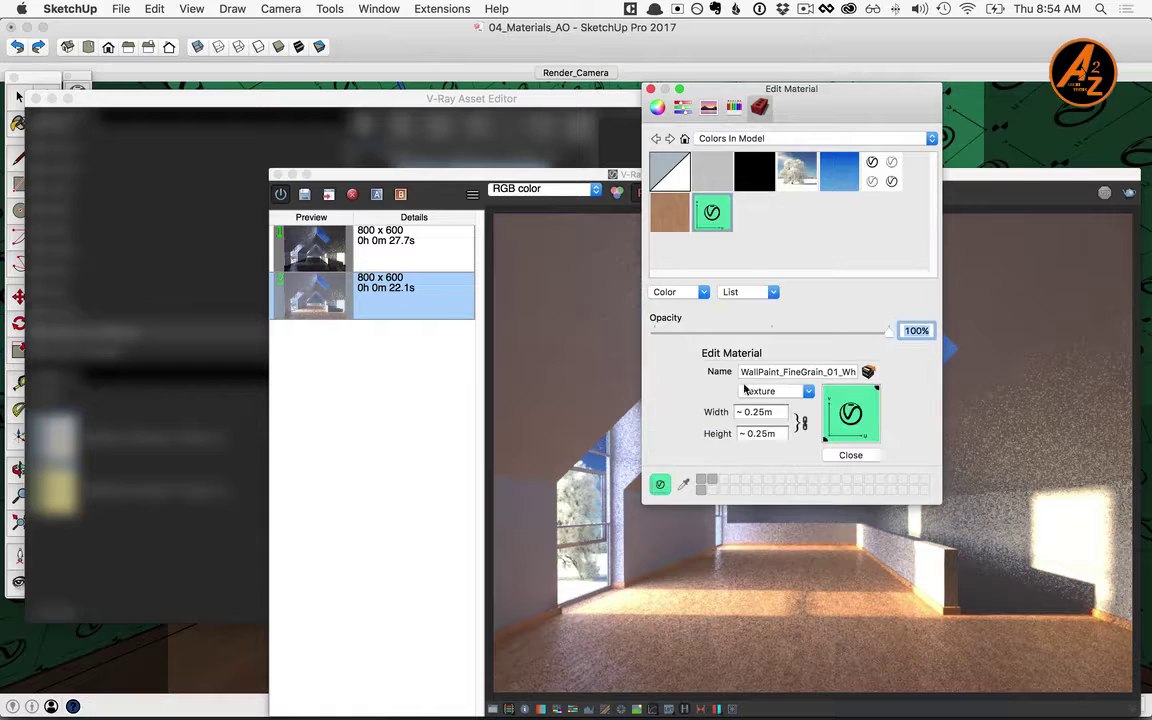
pyautogui.click(771, 412)
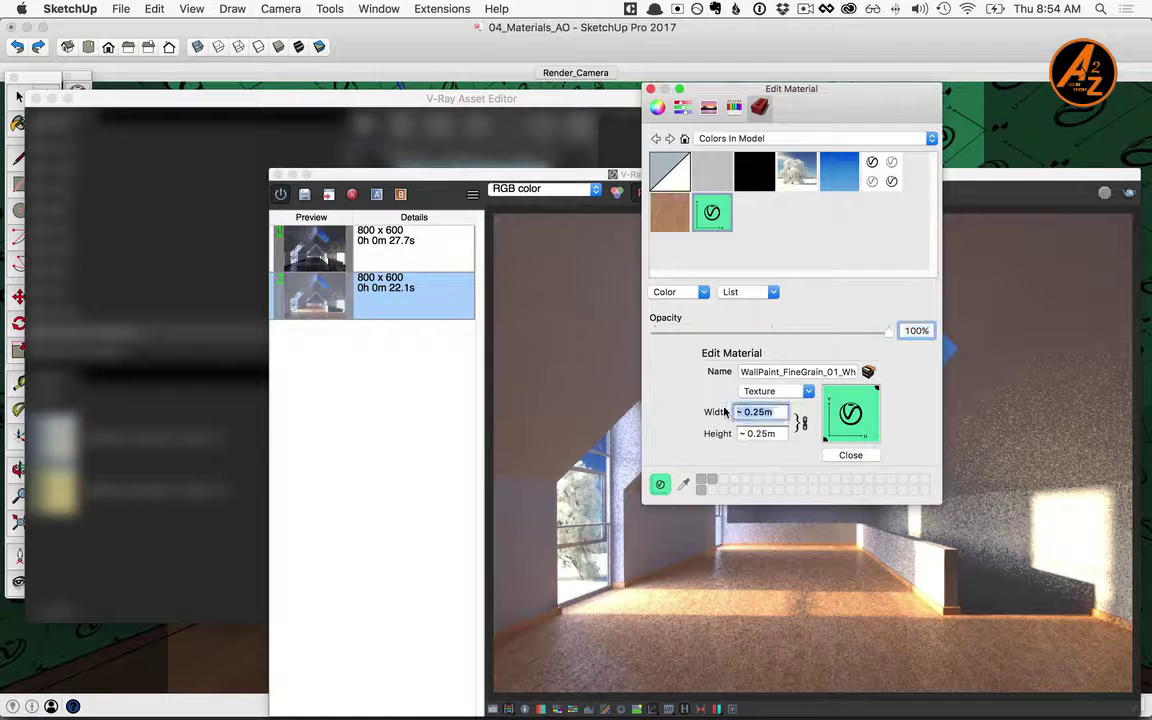
pyautogui.write('1m')
pyautogui.press('Return')
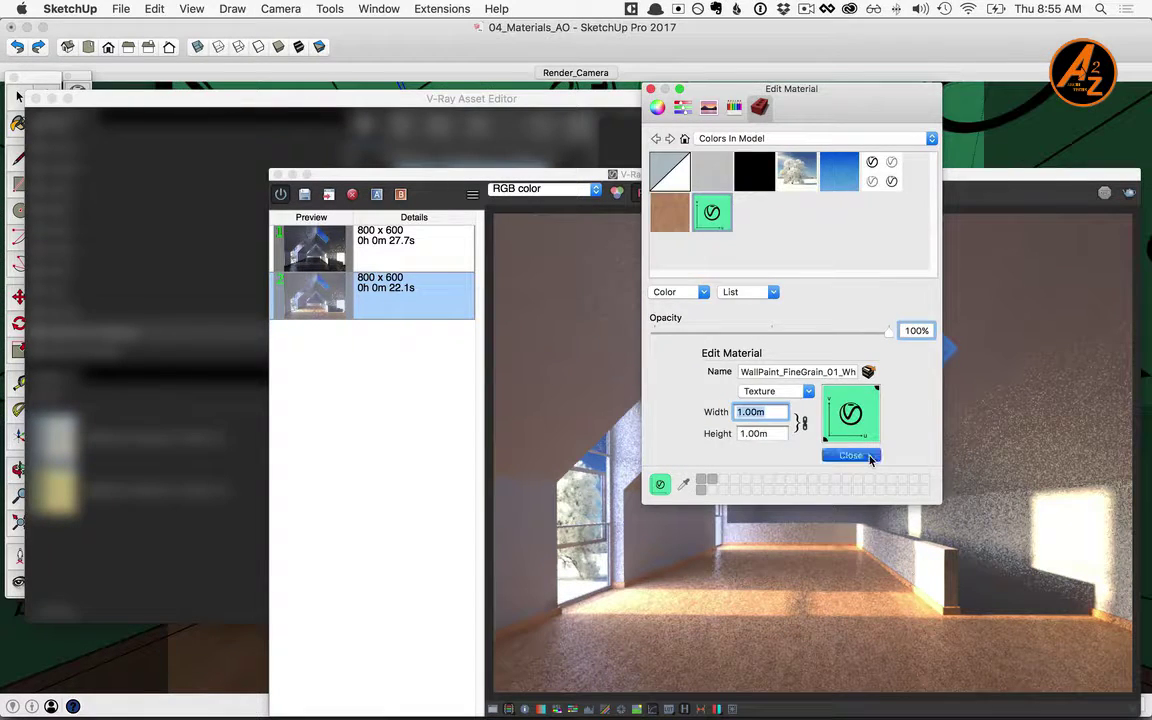
pyautogui.click(855, 456)
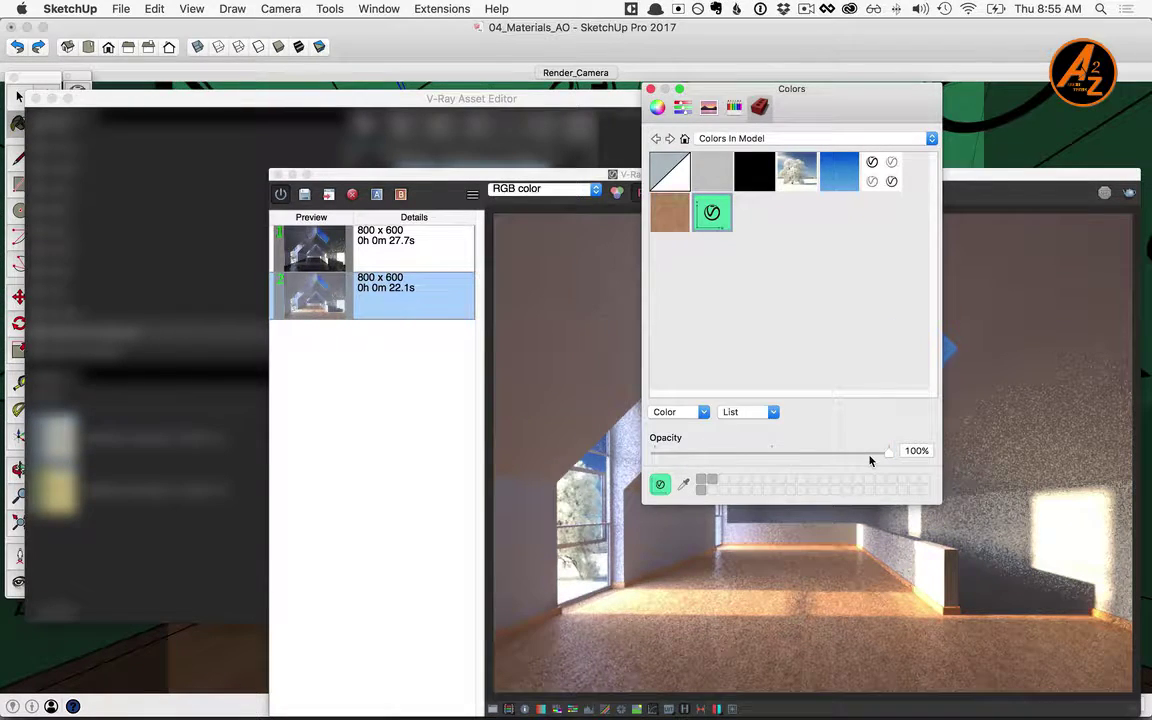
pyautogui.click(650, 89)
pyautogui.click(551, 100)
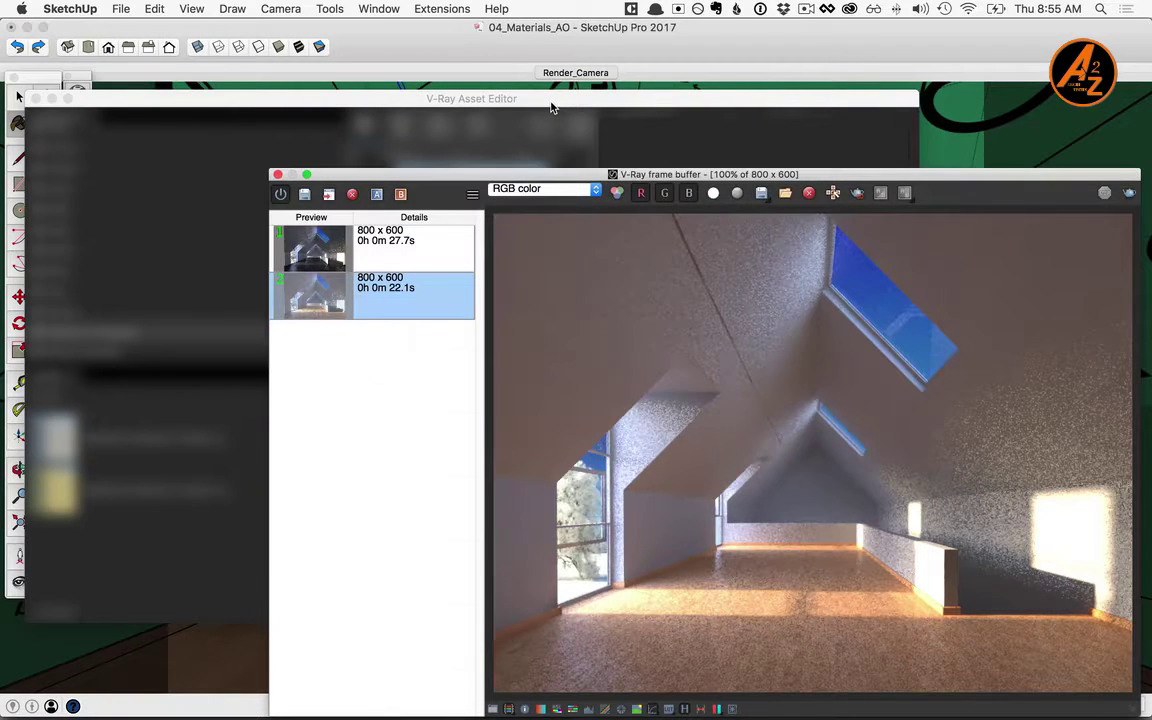
pyautogui.click(500, 98)
pyautogui.click(896, 299)
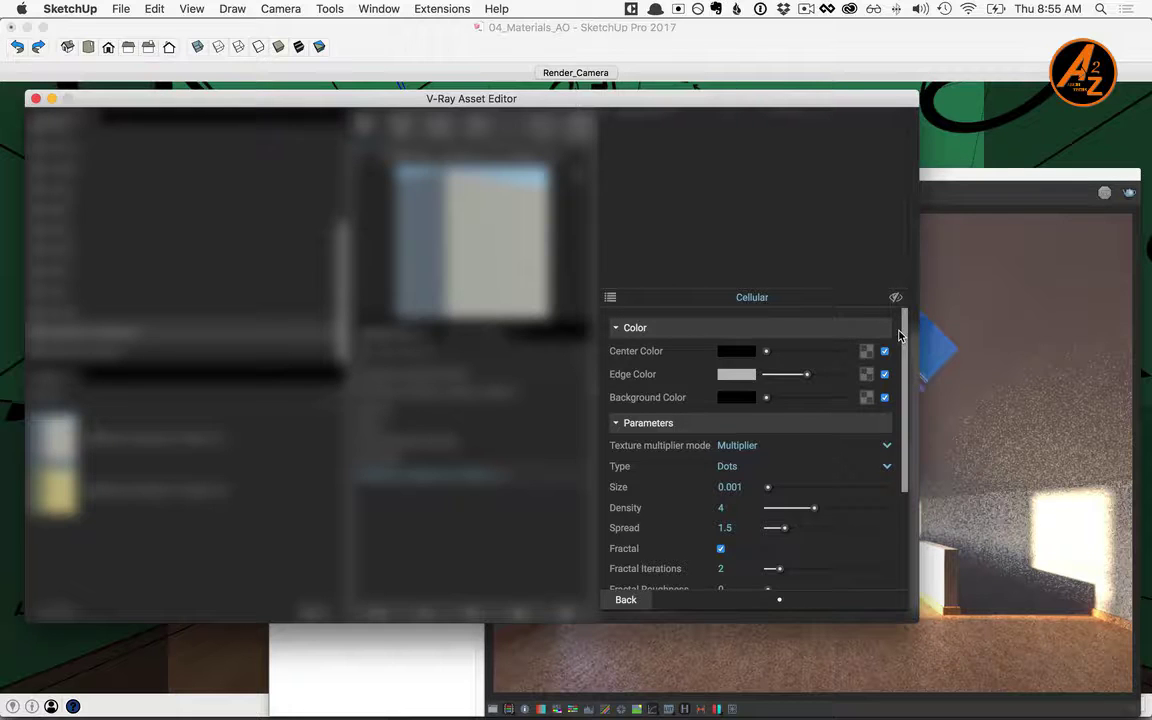
pyautogui.click(625, 605)
# - Set the white wall paint's diffuse colour to RGB 220, 220, 220
pyautogui.scroll(10, 824, 414)
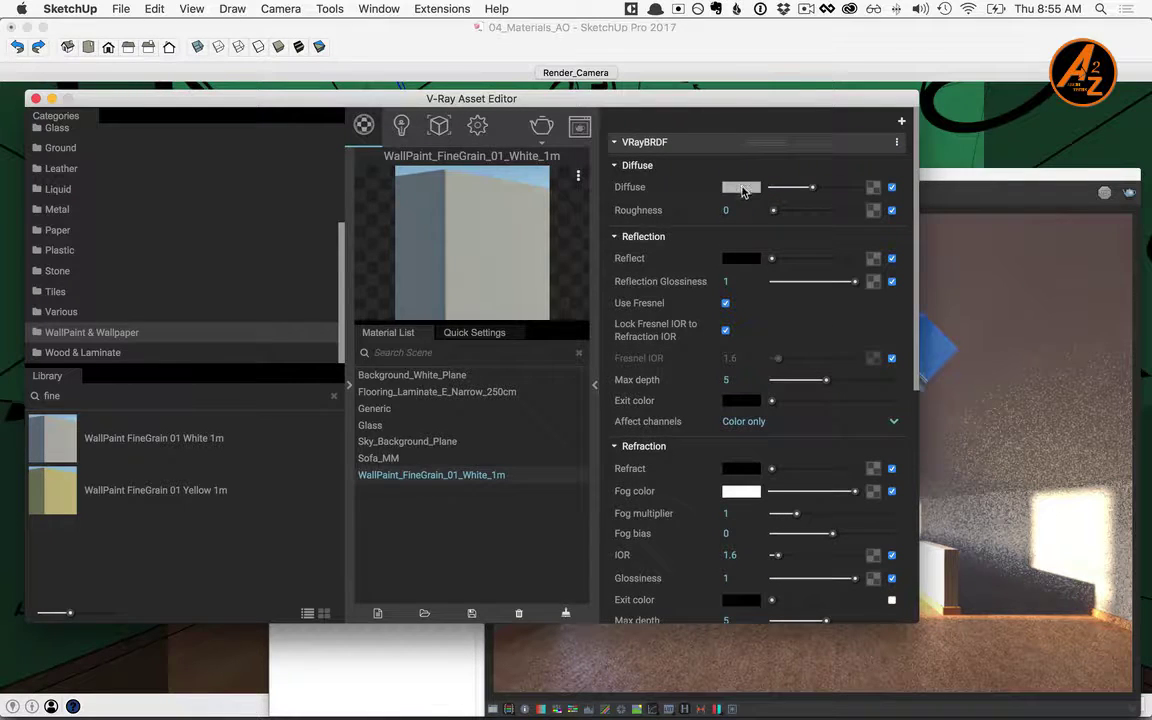
pyautogui.click(741, 187)
pyautogui.click(403, 302)
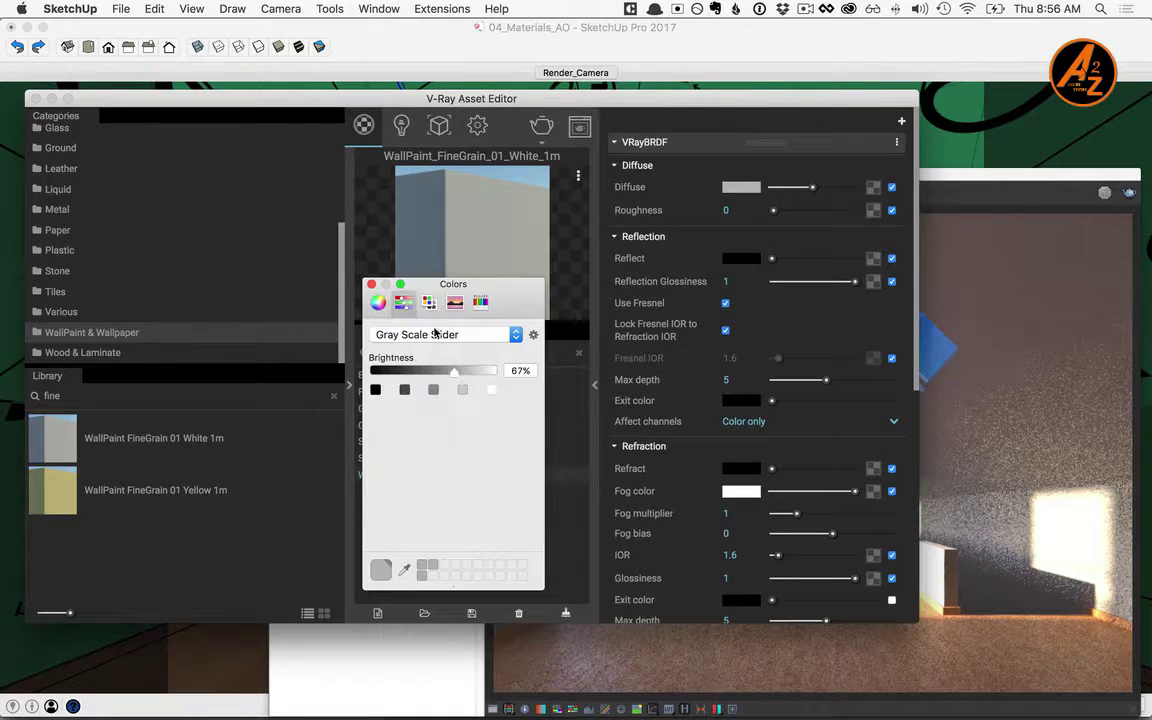
pyautogui.click(455, 336)
pyautogui.click(452, 349)
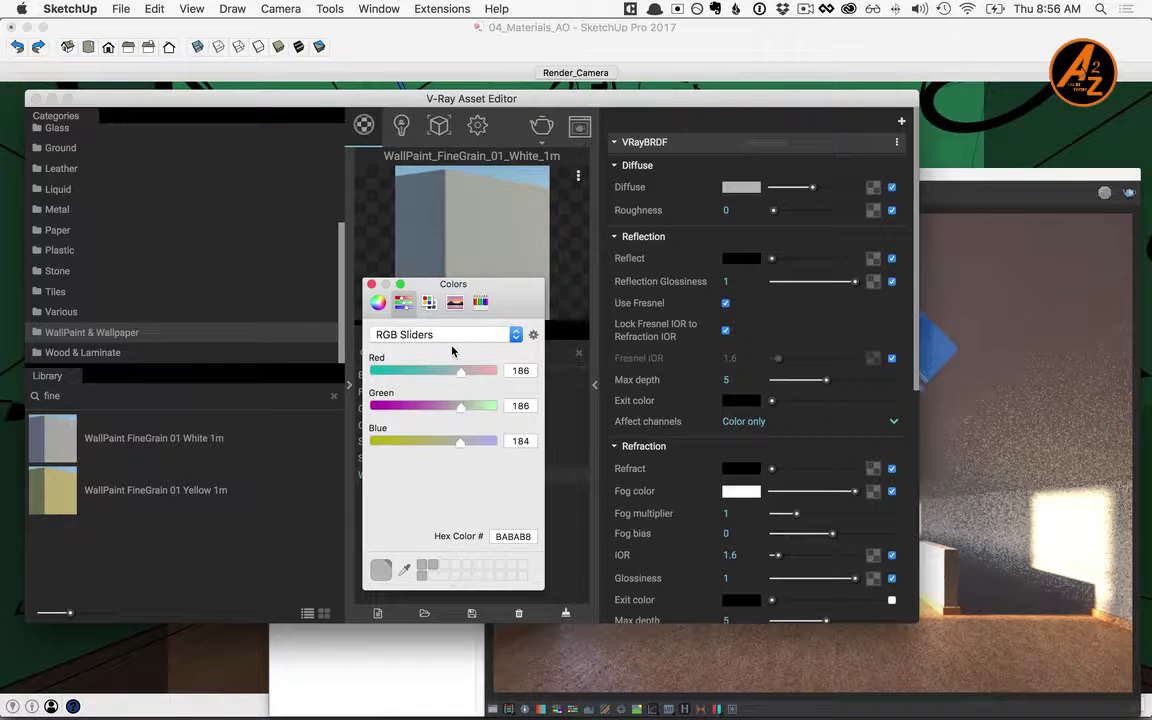
pyautogui.doubleClick(520, 370)
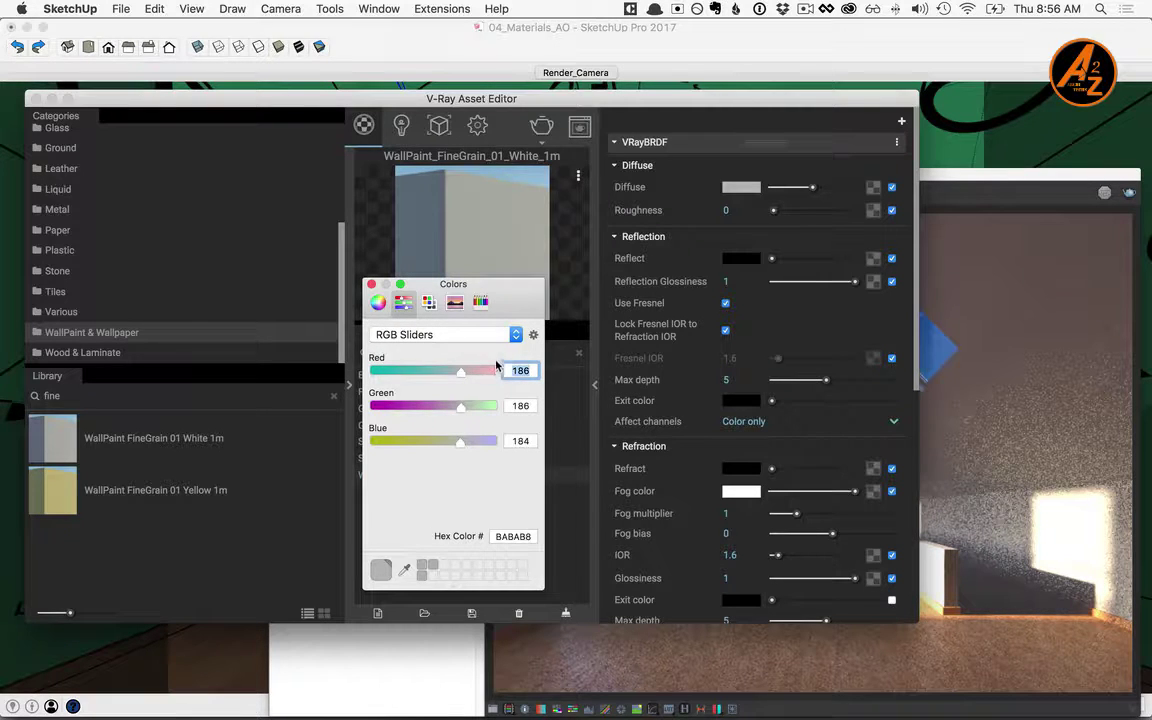
pyautogui.write('220')
pyautogui.press('Tab')
pyautogui.write('220')
pyautogui.press('Tab')
pyautogui.write('220')
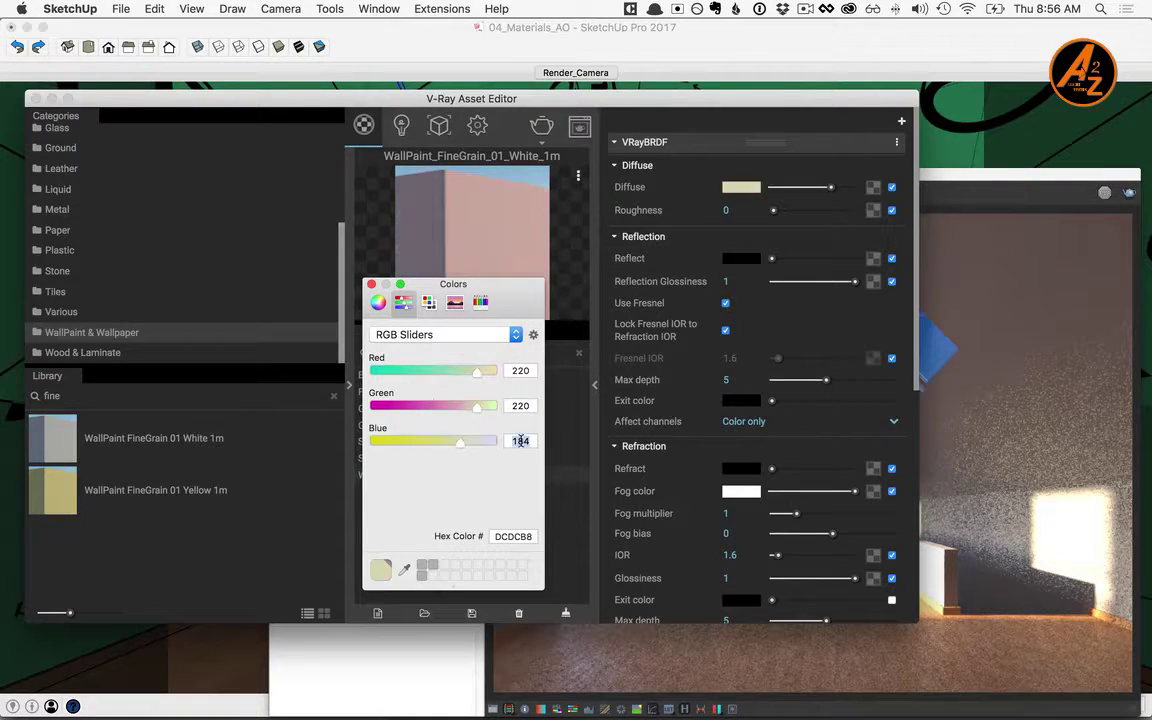
pyautogui.doubleClick(517, 400)
pyautogui.click(371, 285)
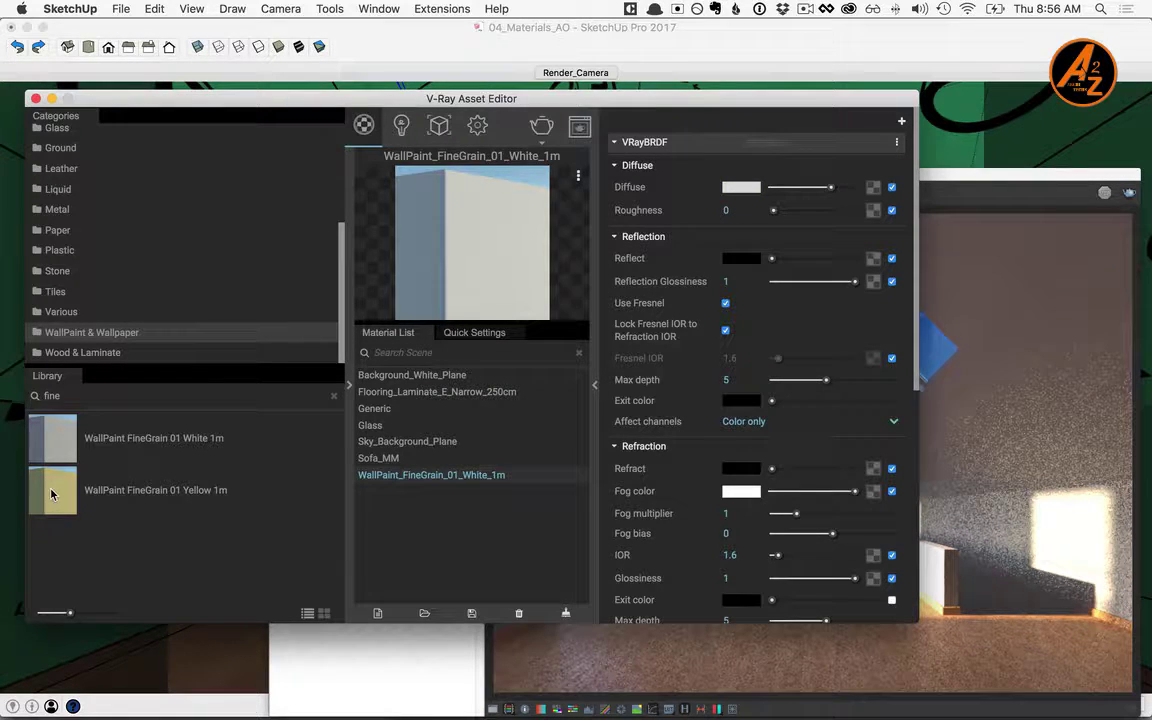
# - Add WallPaint FineGrain 01 Yellow 1m from the WallPaint & Wallpaper library to the scene's materials
pyautogui.moveTo(52, 494); pyautogui.dragTo(416, 542)
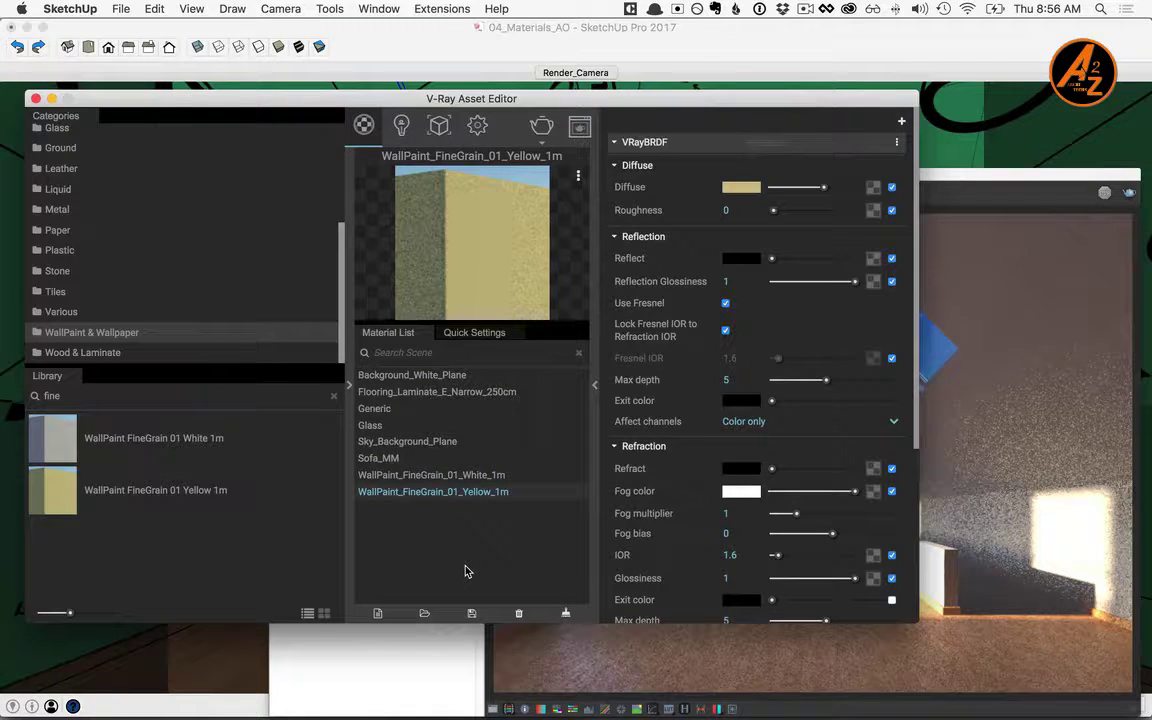
# - Select the low partition wall beside the stair opening and apply WallPaint_FineGrain_01_Yellow_1m to it
pyautogui.click(594, 384)
pyautogui.click(349, 384)
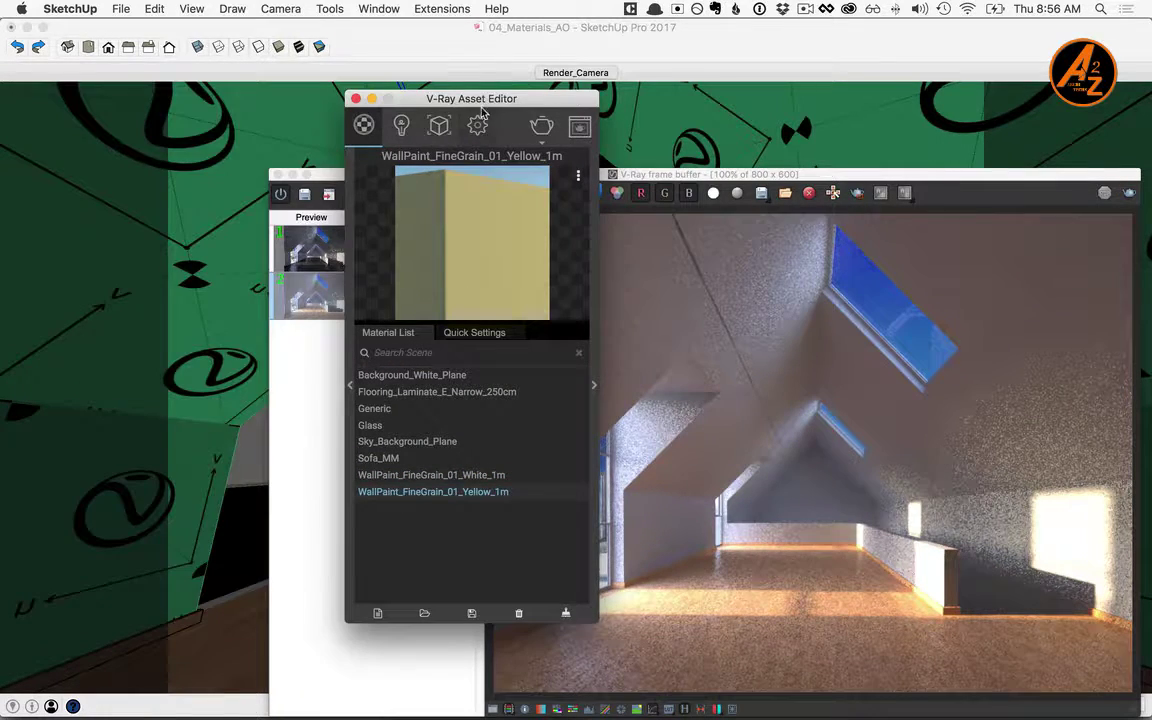
pyautogui.moveTo(479, 102); pyautogui.dragTo(124, 136)
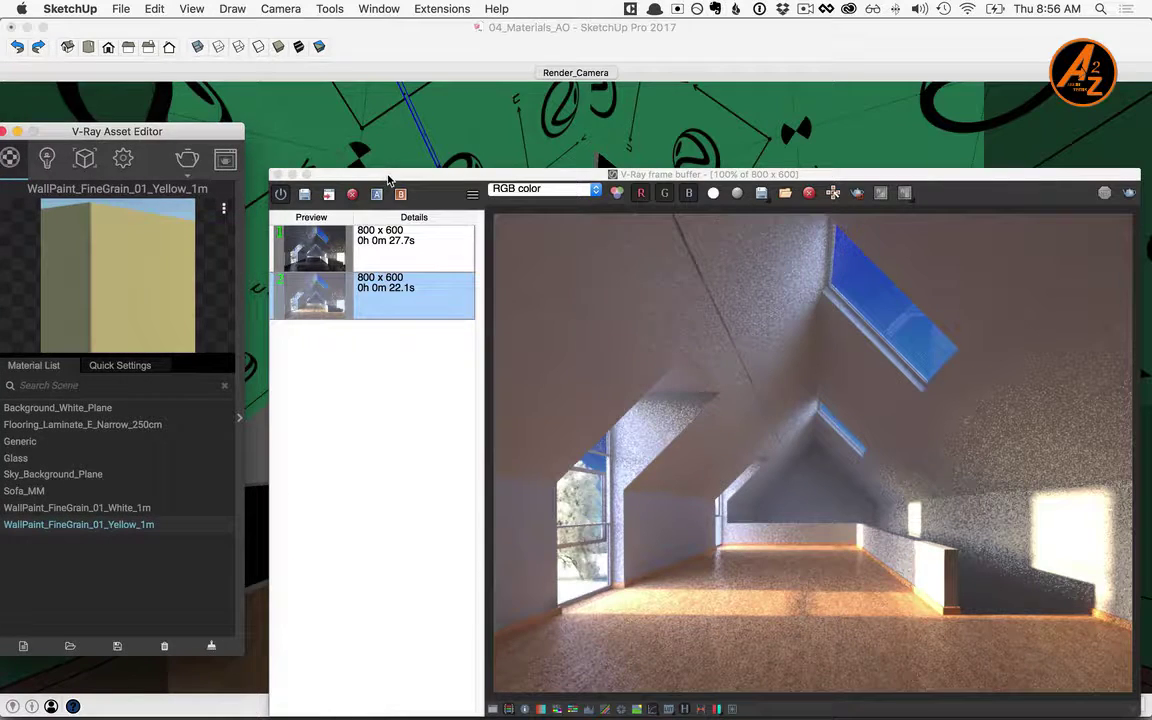
pyautogui.click(388, 178)
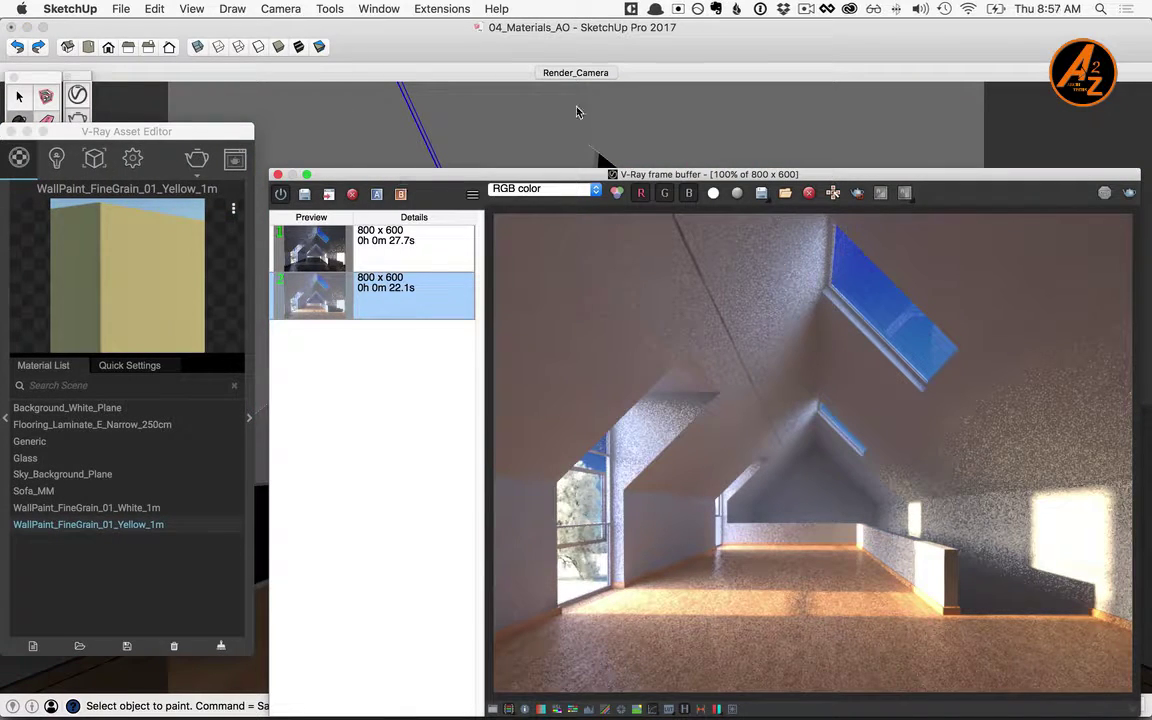
pyautogui.moveTo(345, 173); pyautogui.dragTo(666, 637)
pyautogui.click(715, 530)
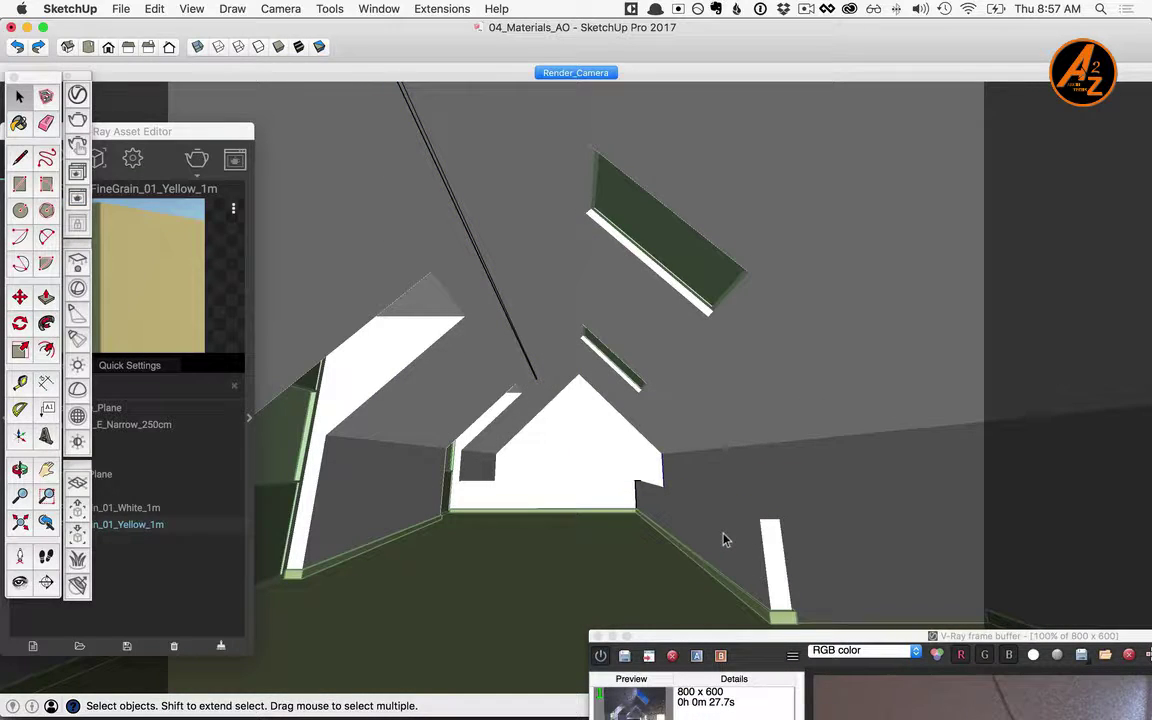
pyautogui.click(726, 540)
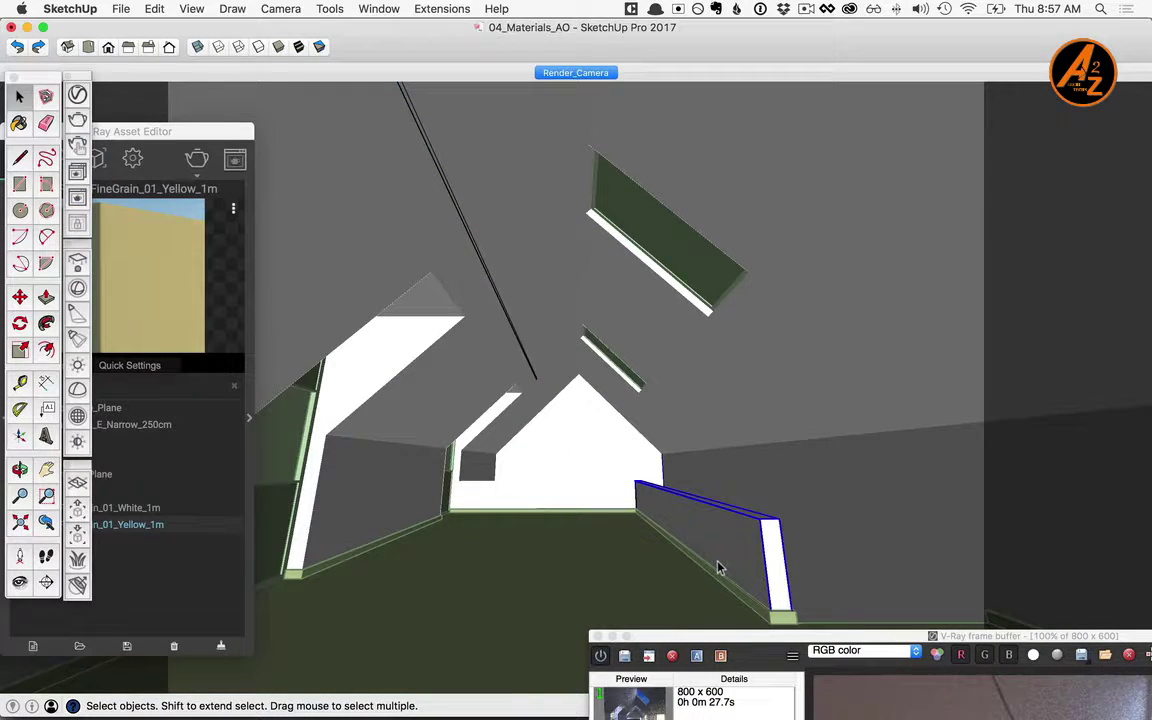
pyautogui.moveTo(180, 131); pyautogui.dragTo(303, 102)
pyautogui.rightClick(225, 498)
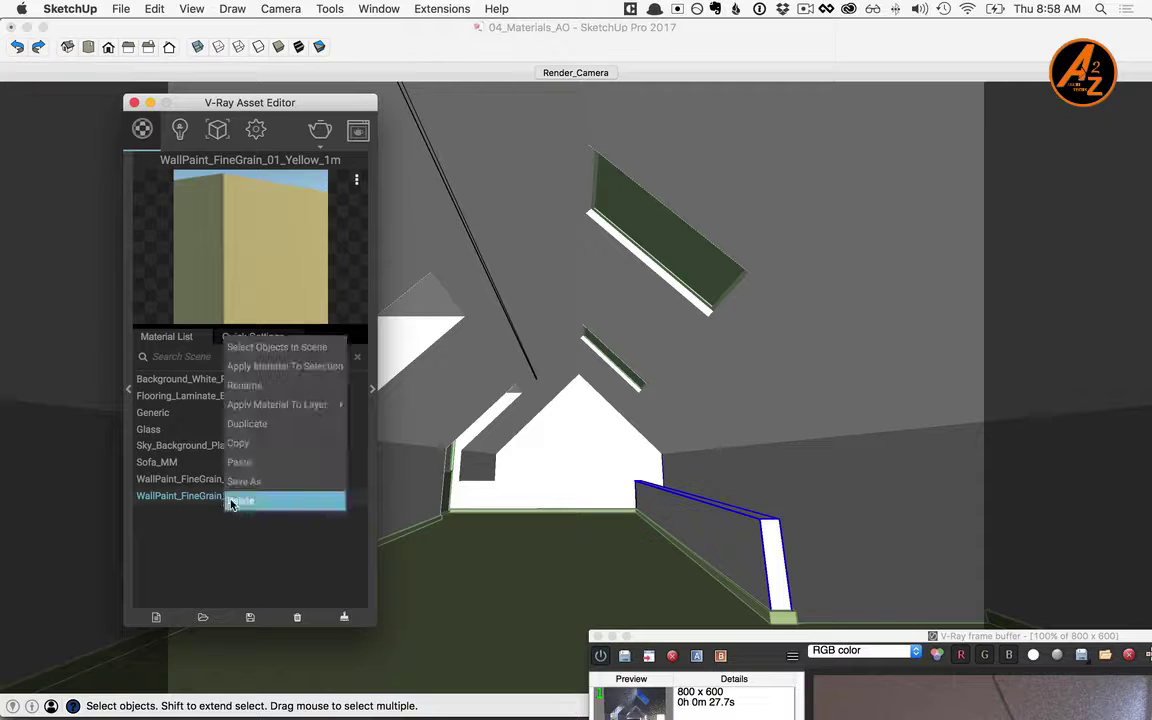
pyautogui.click(280, 366)
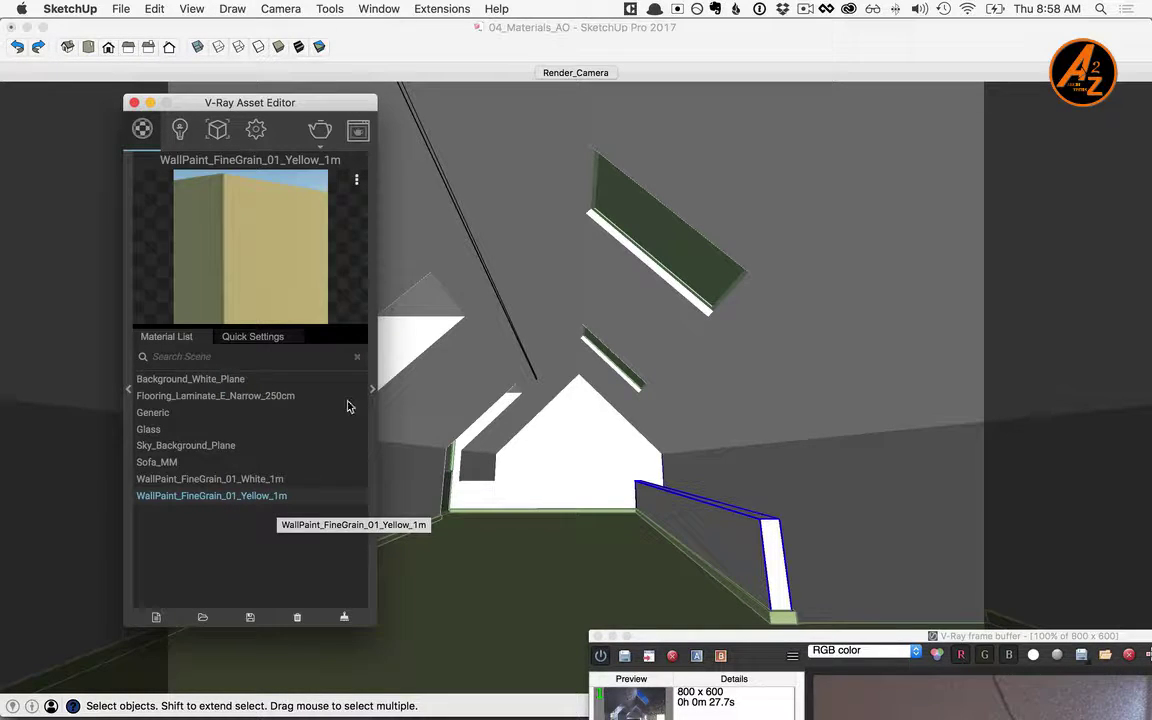
# - Open the Cellular bump texture of the yellow wall paint and bind it as the material's viewport texture
pyautogui.click(372, 392)
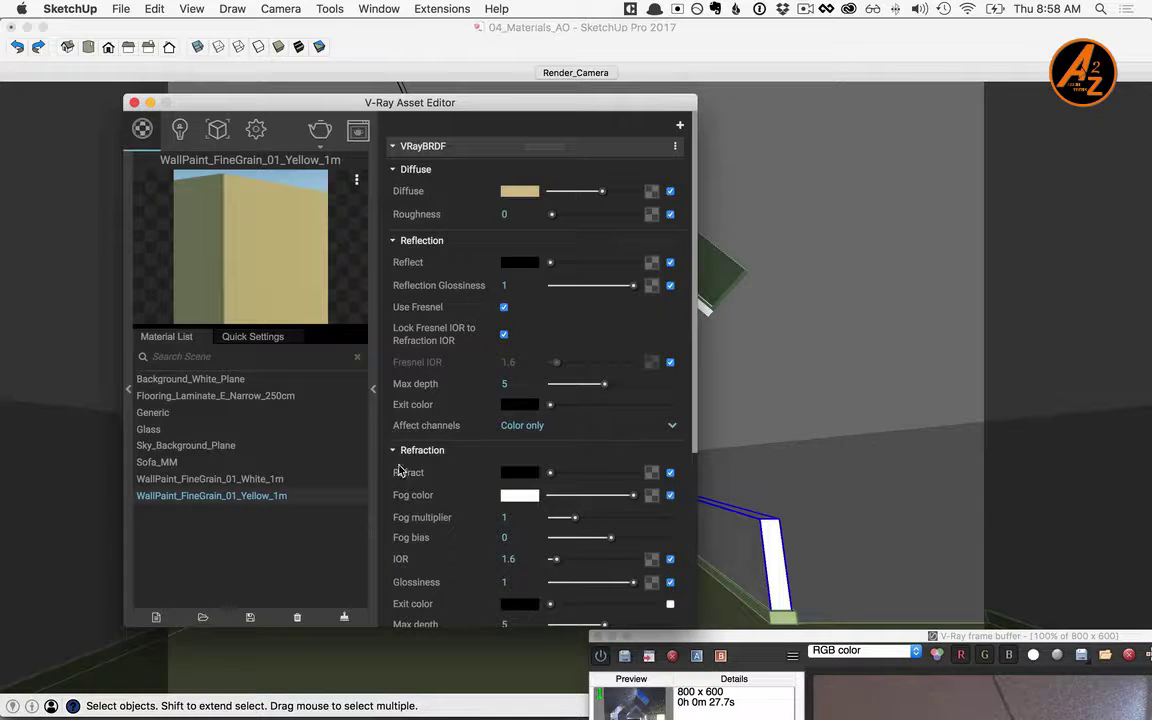
pyautogui.moveTo(698, 399); pyautogui.dragTo(697, 594)
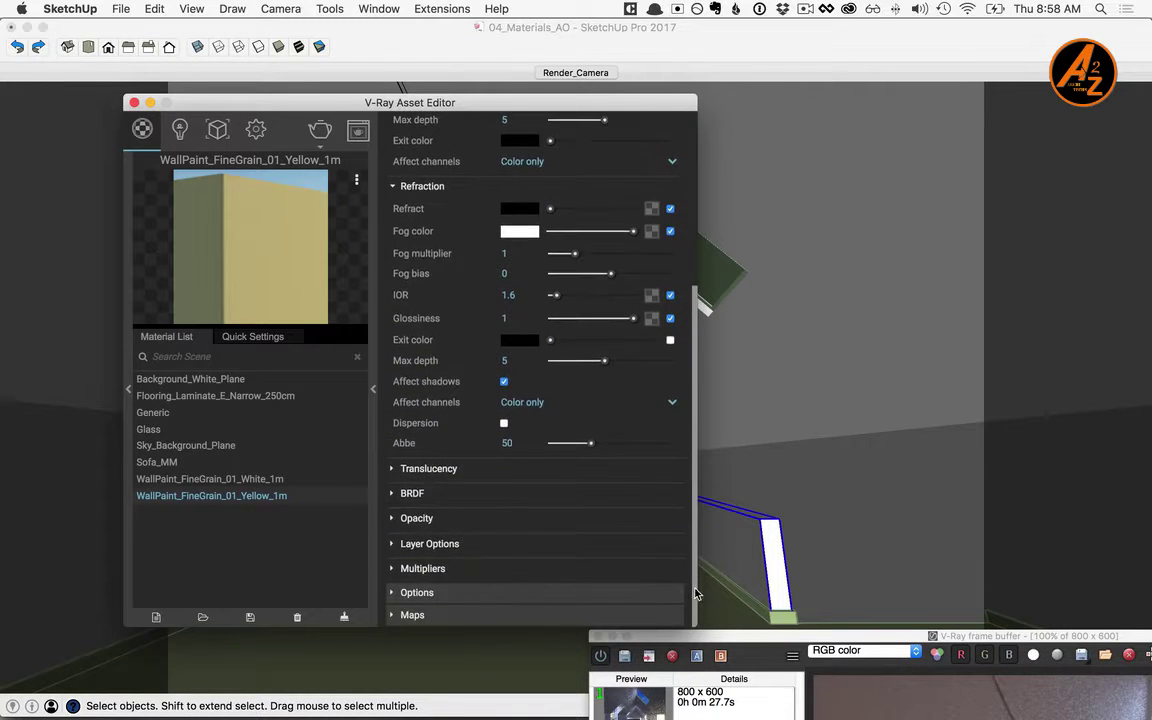
pyautogui.click(416, 616)
pyautogui.click(411, 563)
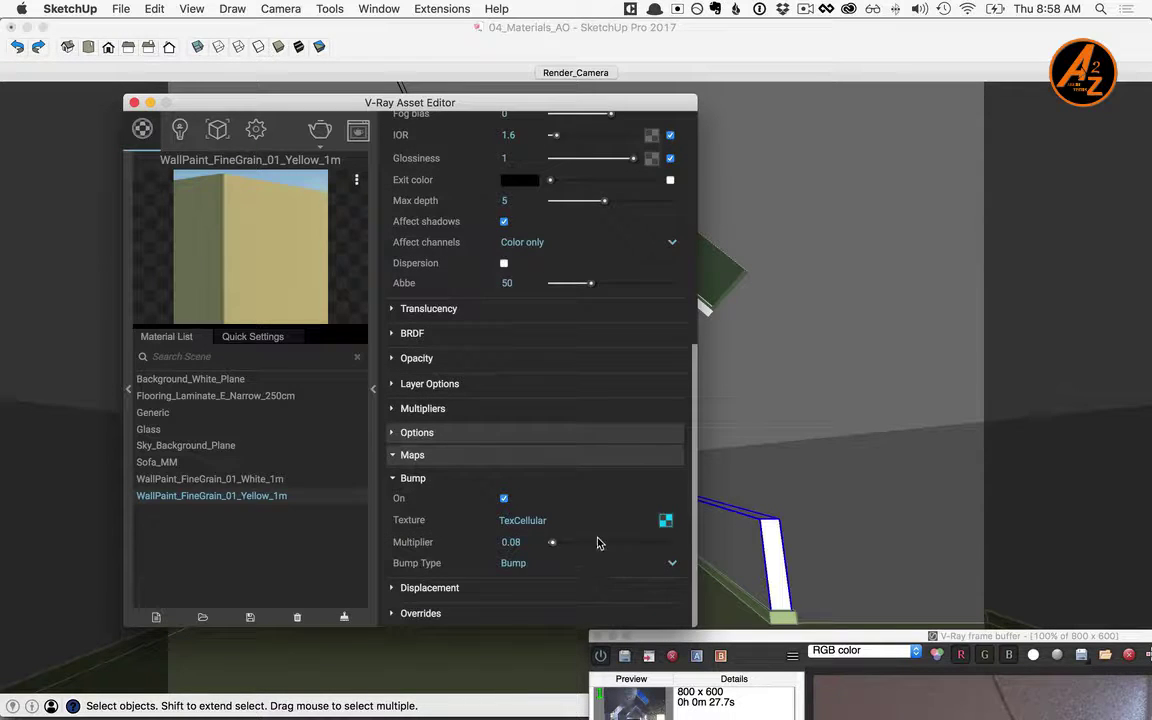
pyautogui.click(665, 521)
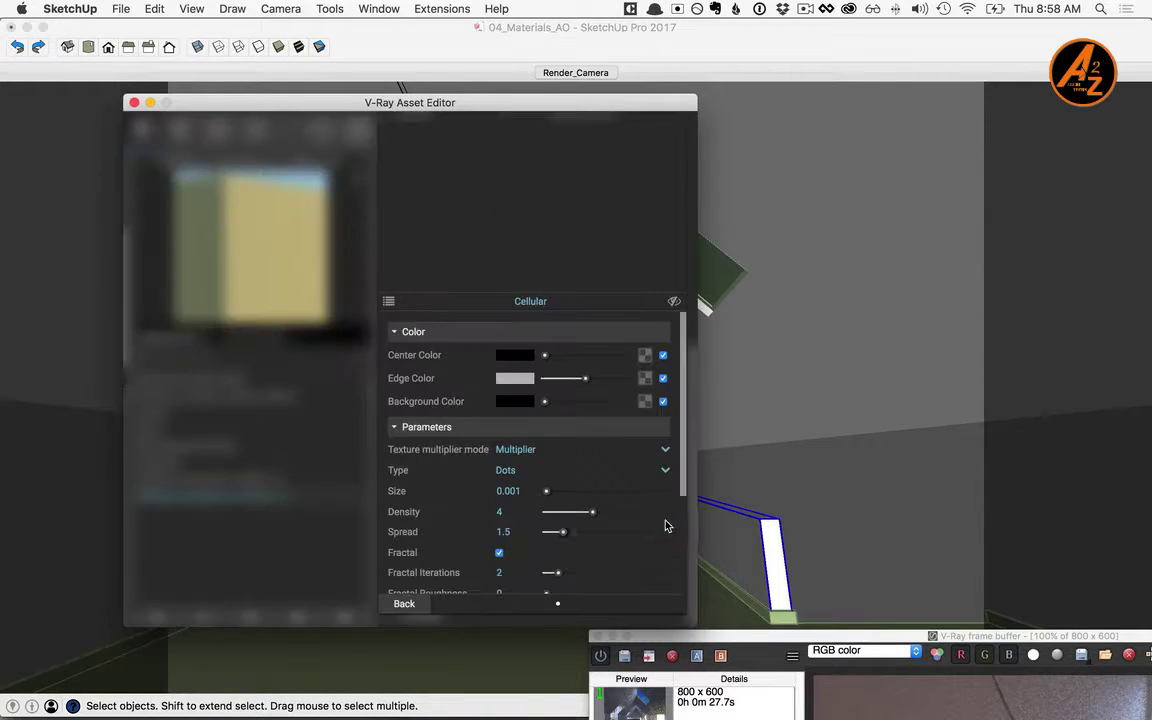
pyautogui.click(675, 303)
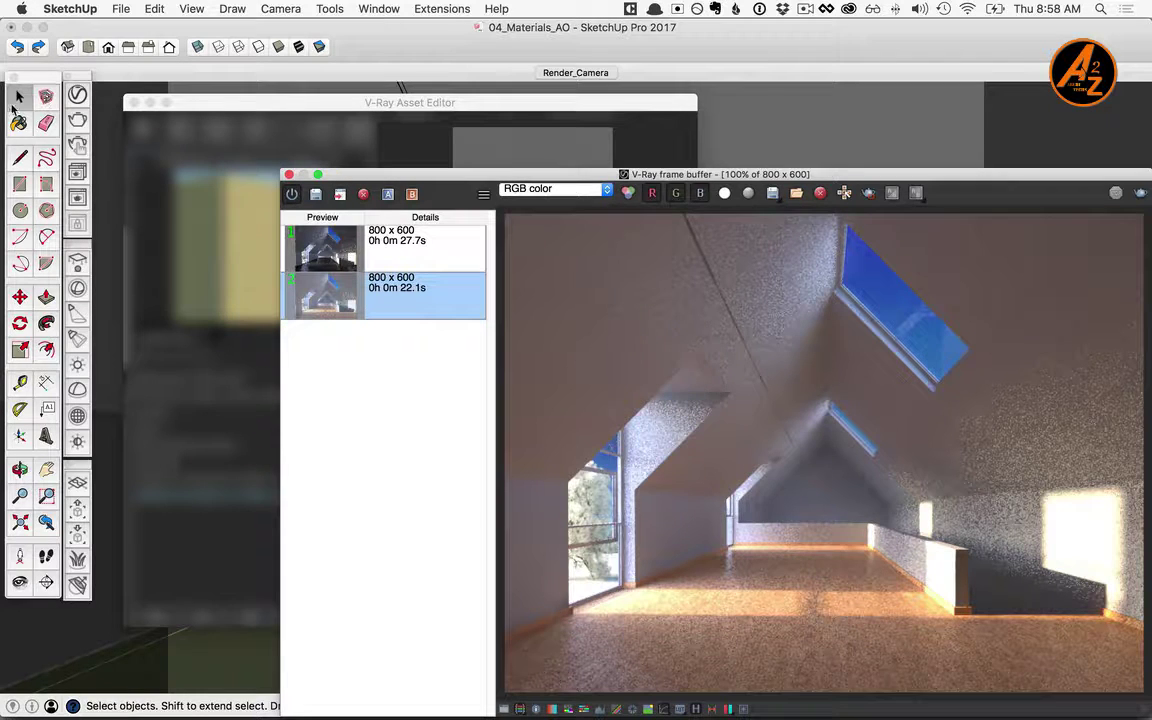
# - Set the yellow wall paint's texture width to 1 m in SketchUp's materials
pyautogui.click(18, 124)
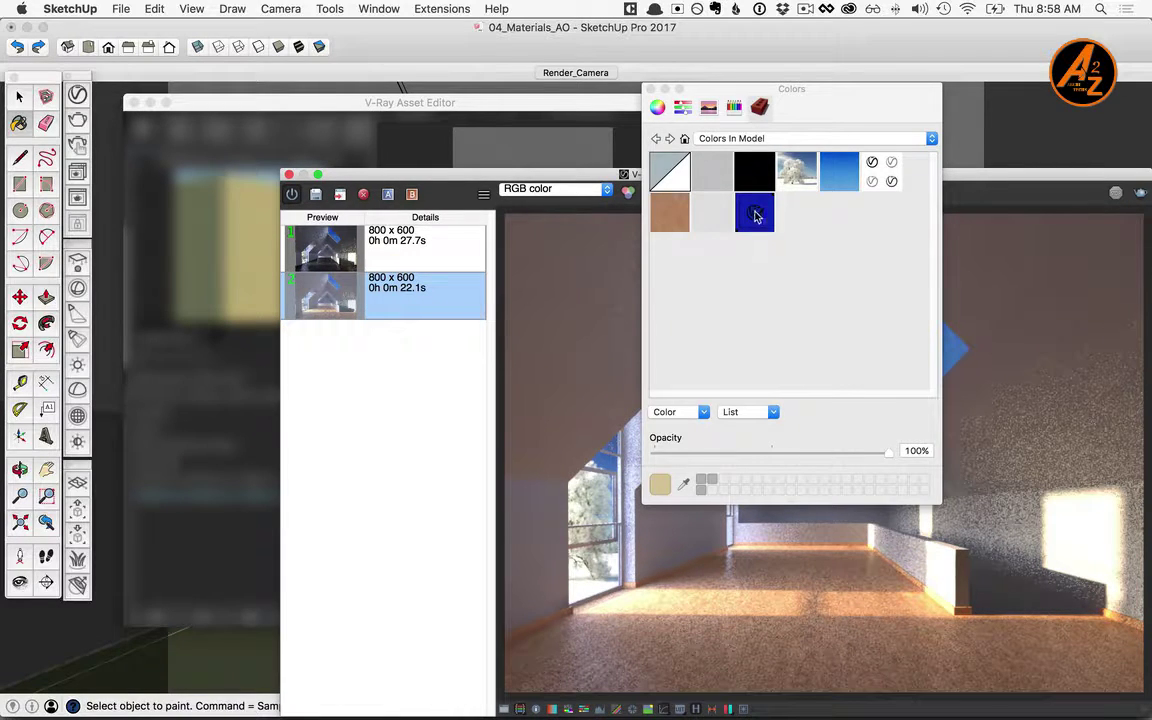
pyautogui.doubleClick(754, 212)
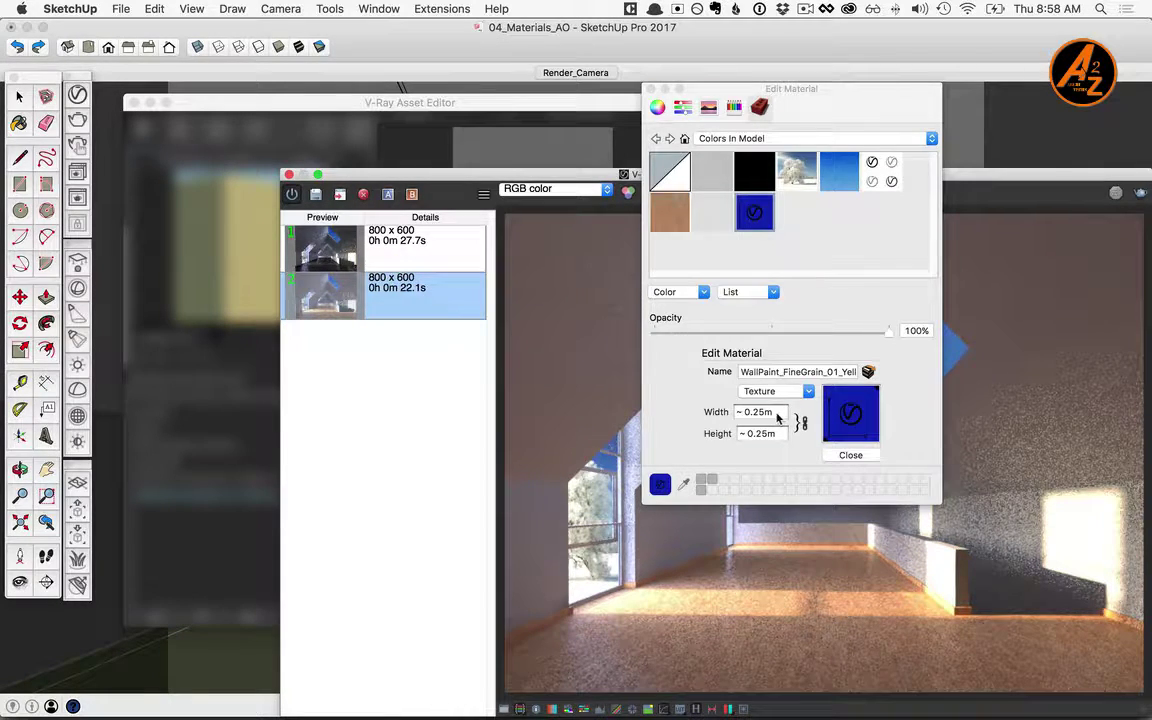
pyautogui.click(777, 414)
pyautogui.write('1m')
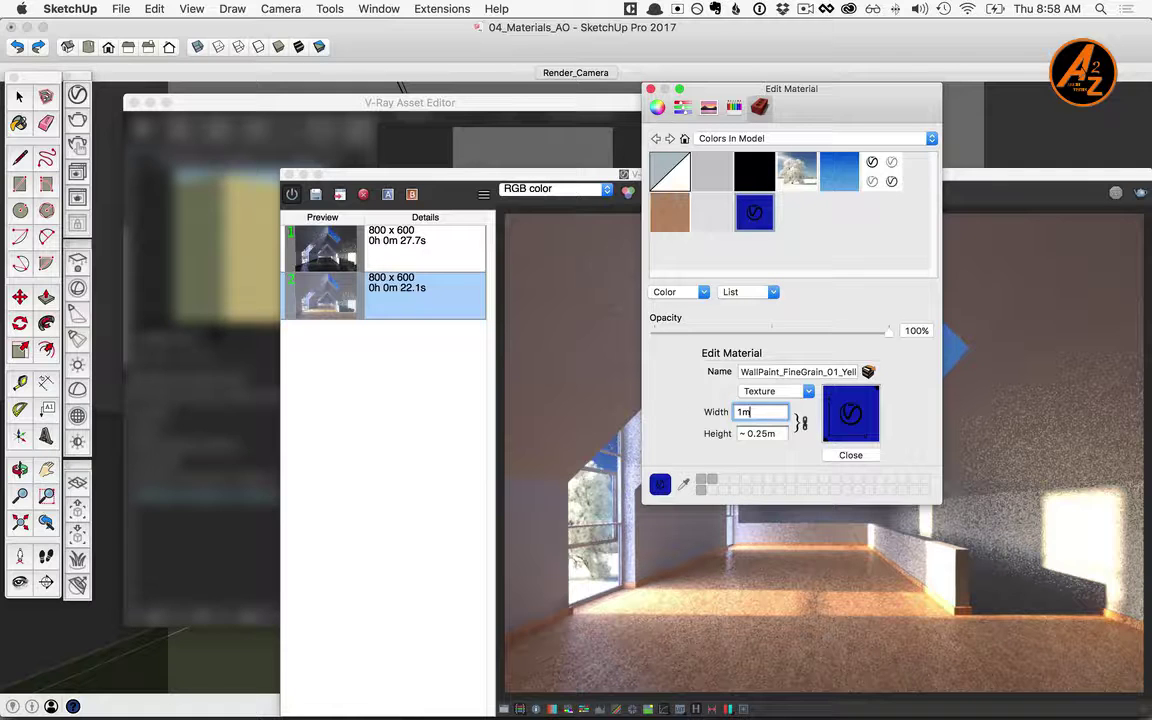
pyautogui.press('Return')
pyautogui.click(850, 455)
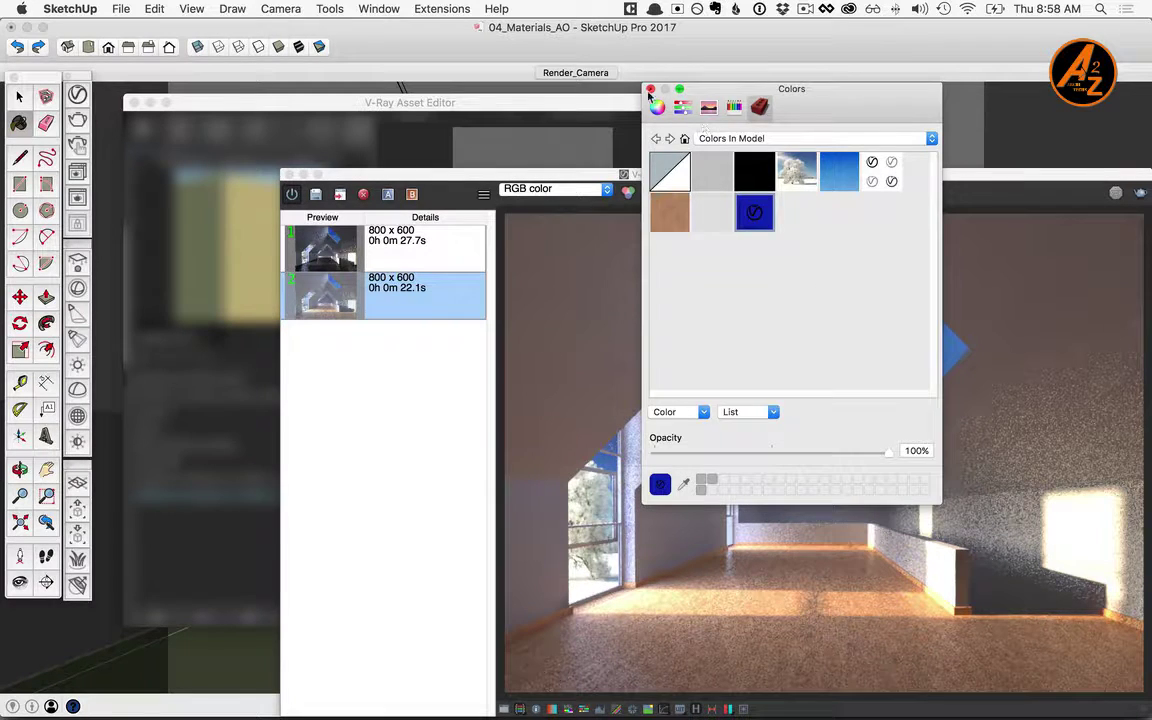
pyautogui.click(650, 89)
# - Turn off the Cellular texture's viewport binding and return to the yellow wall paint's main V-Ray settings
pyautogui.click(506, 104)
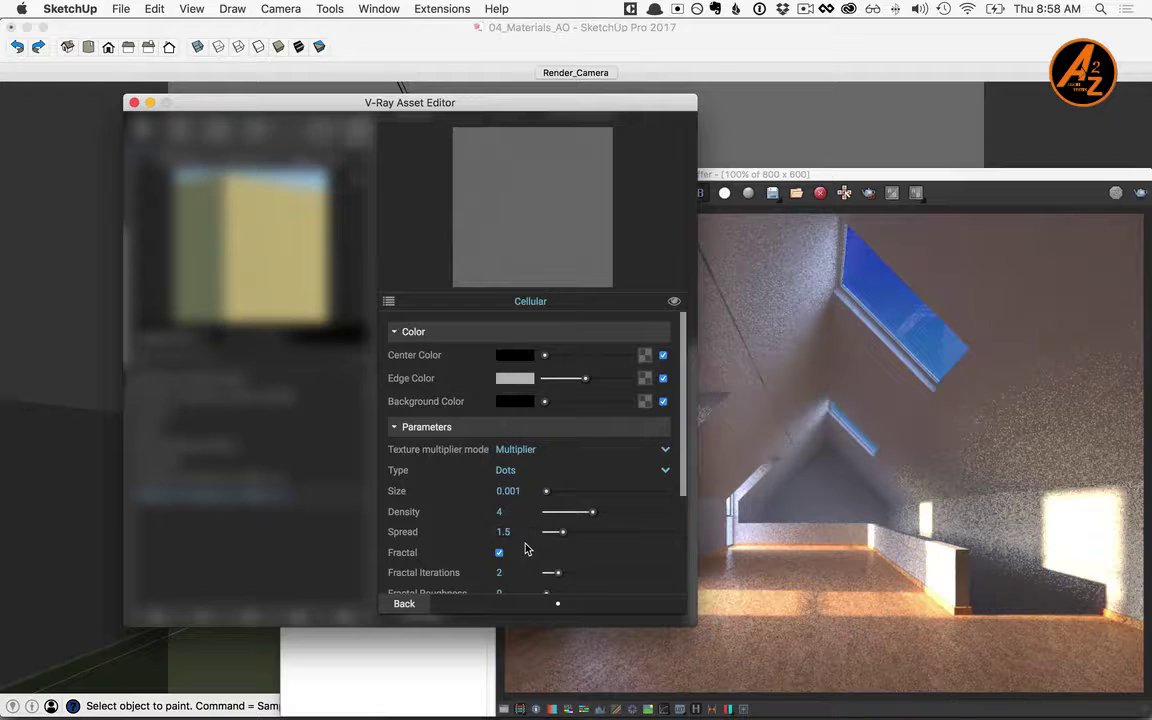
pyautogui.click(674, 301)
pyautogui.click(408, 604)
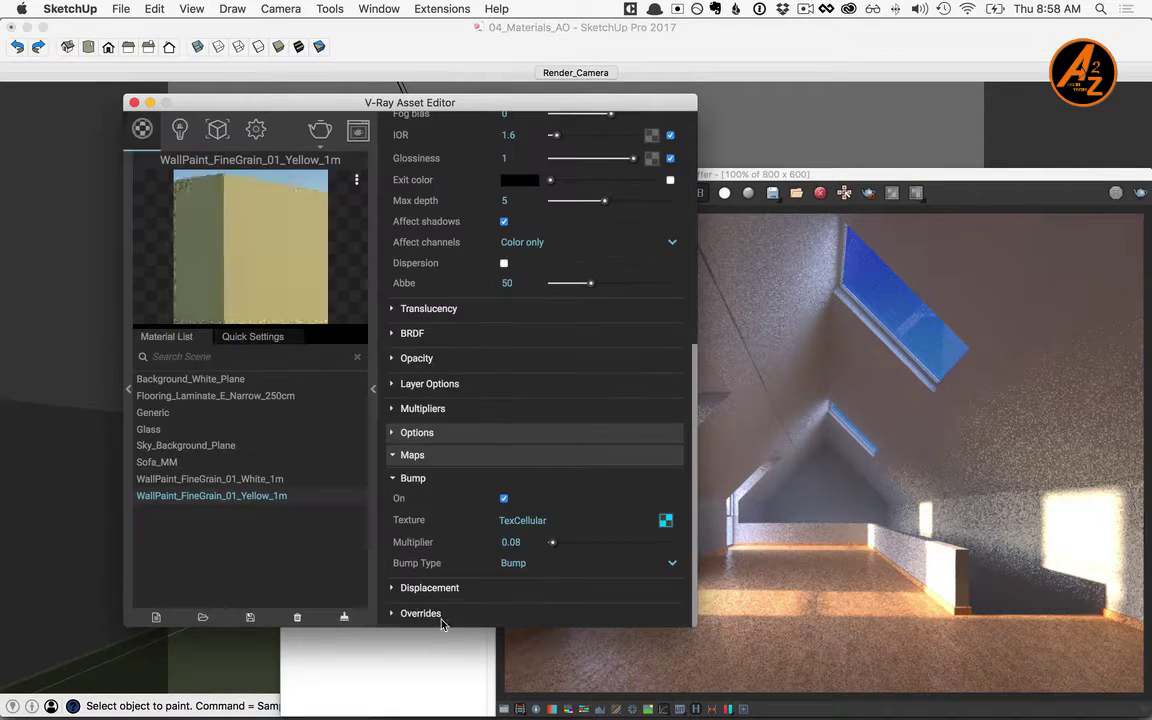
pyautogui.click(374, 390)
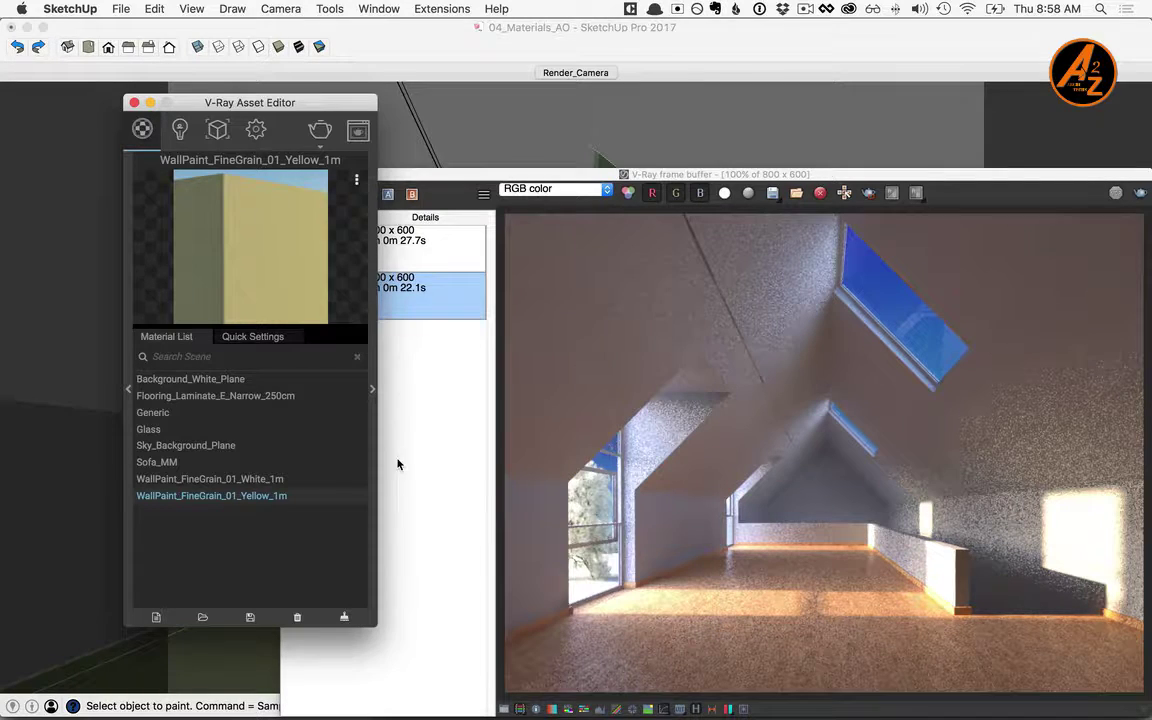
# - Render the attic with the yellow partition wall and hide the frame buffer's render history
pyautogui.moveTo(443, 171); pyautogui.dragTo(437, 98)
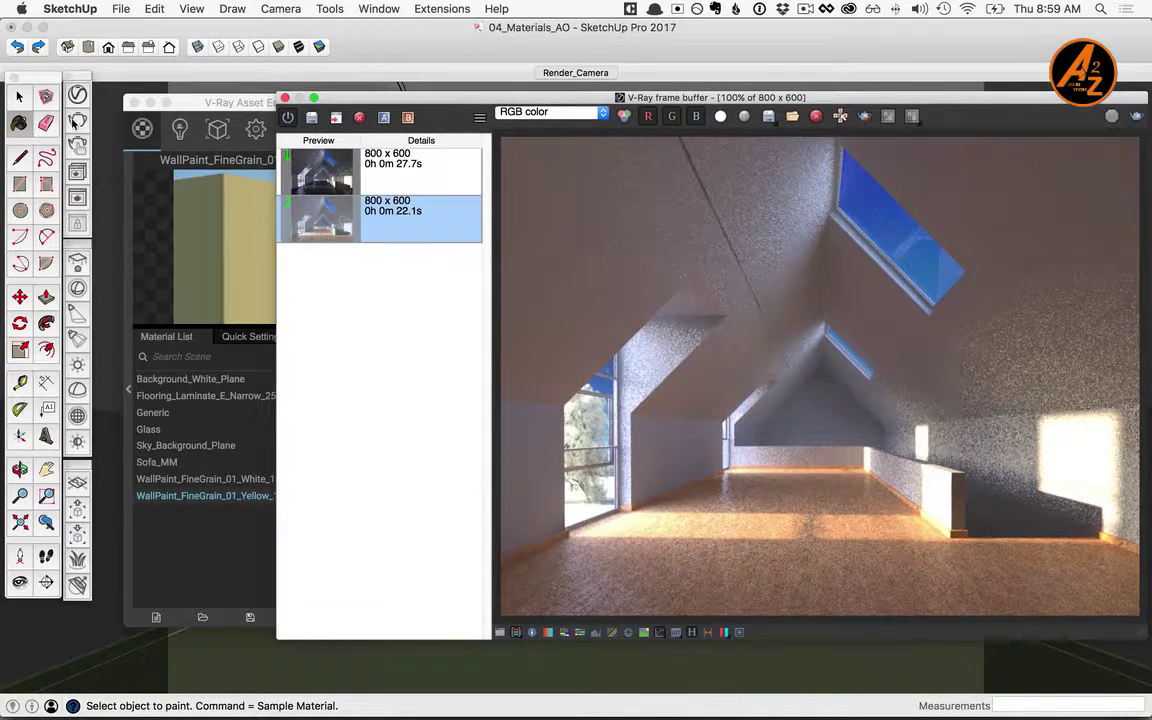
pyautogui.click(255, 101)
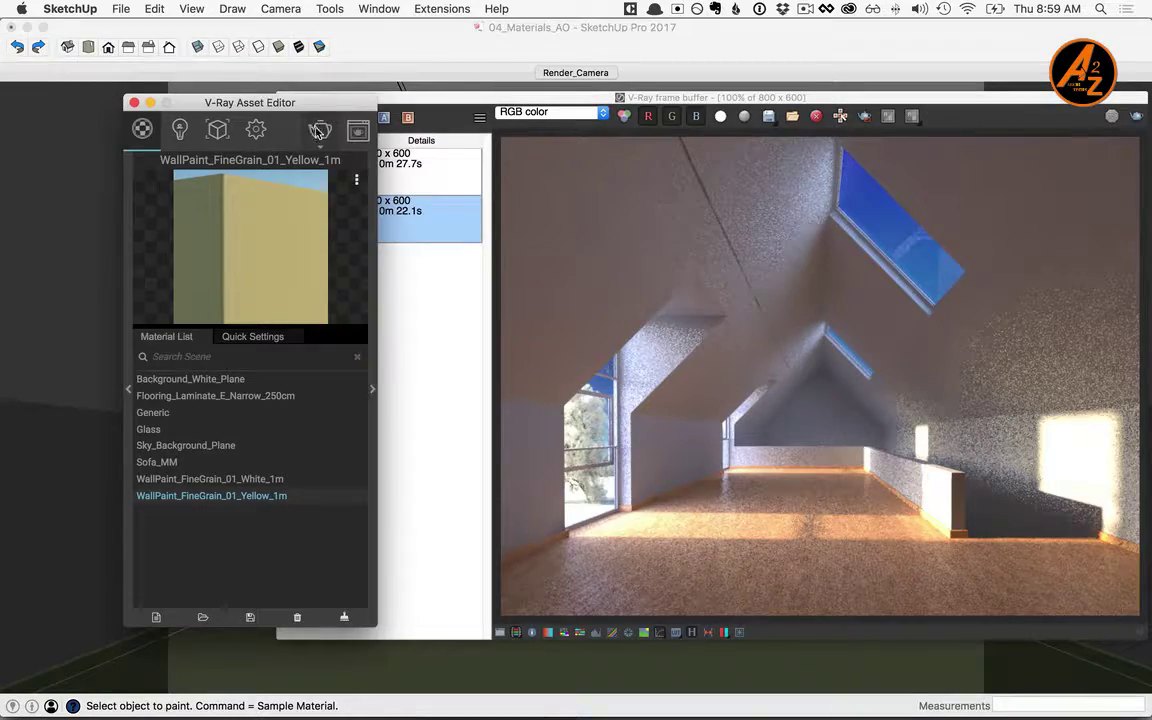
pyautogui.click(318, 131)
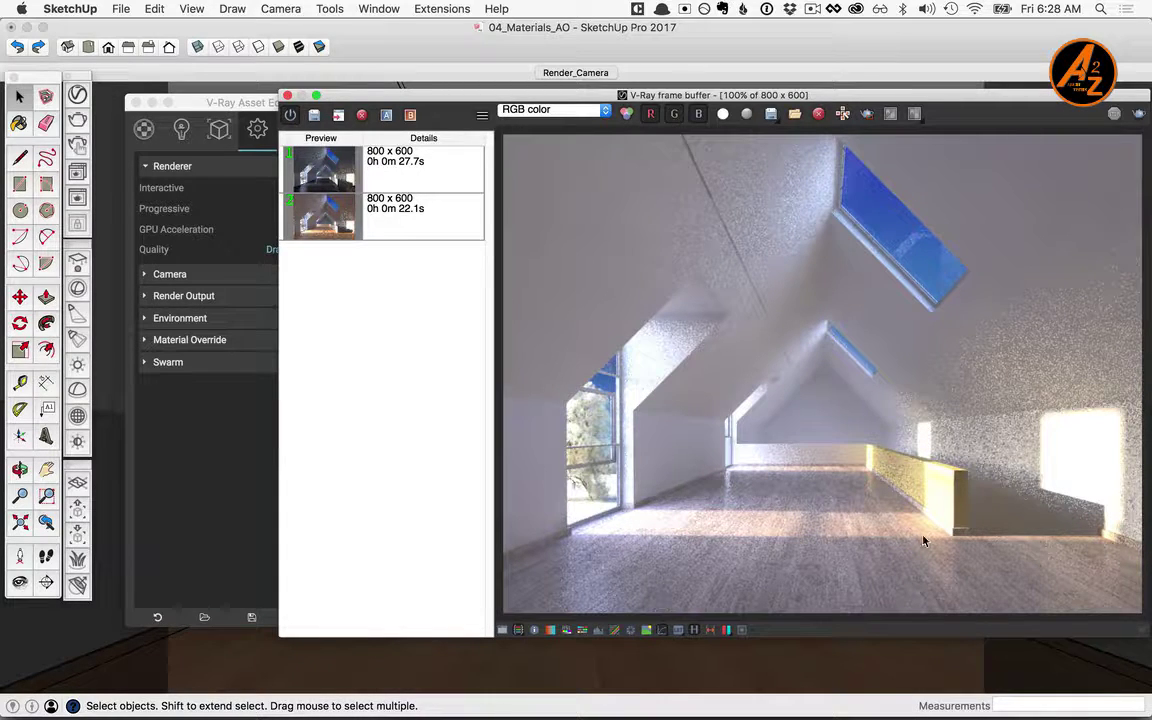
pyautogui.click(697, 631)
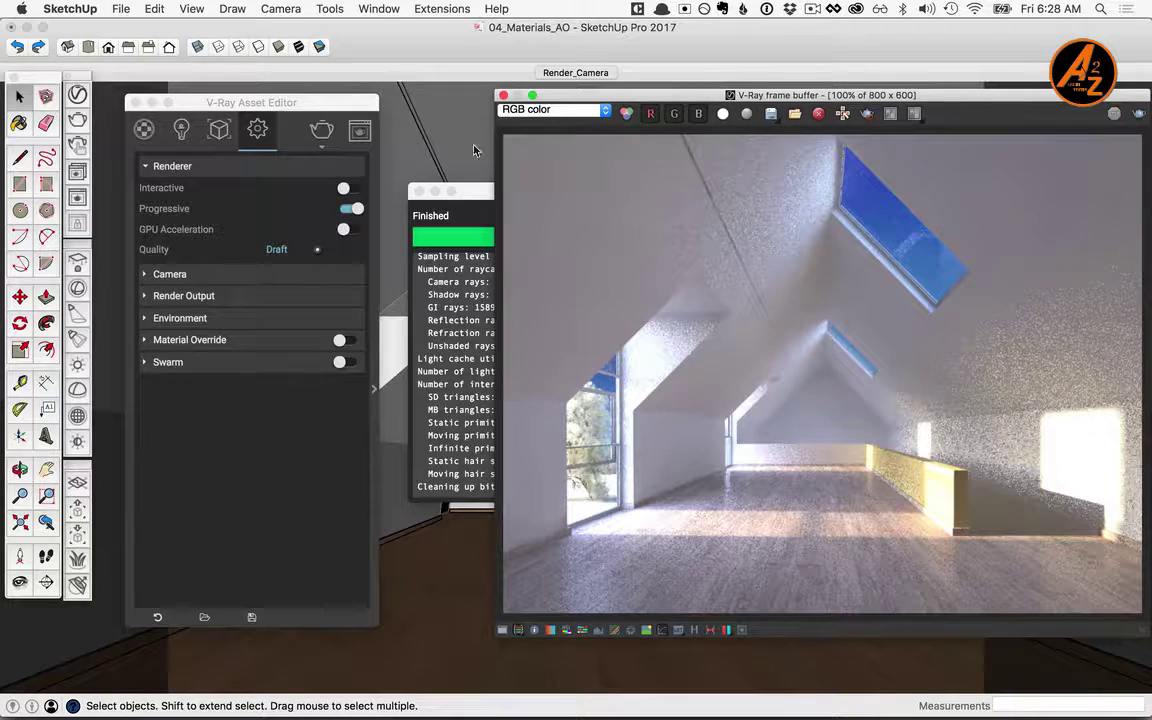
# - Make the Furniture layer visible in the SketchUp model
pyautogui.click(379, 8)
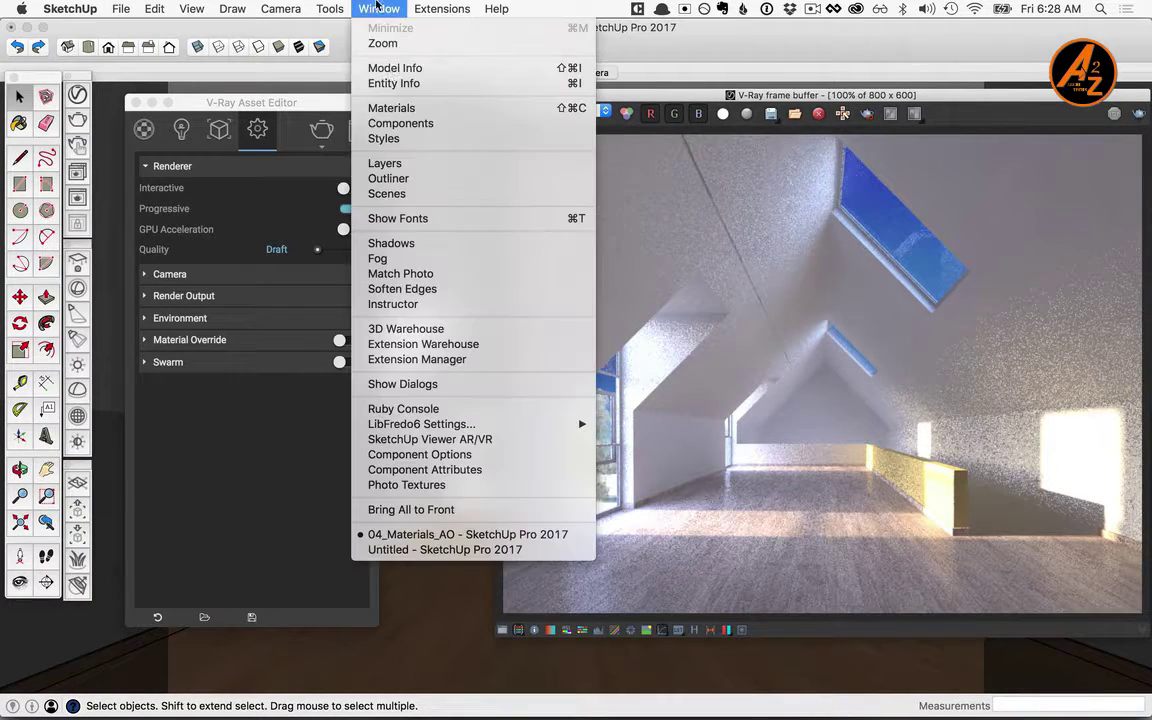
pyautogui.click(406, 163)
pyautogui.click(1077, 148)
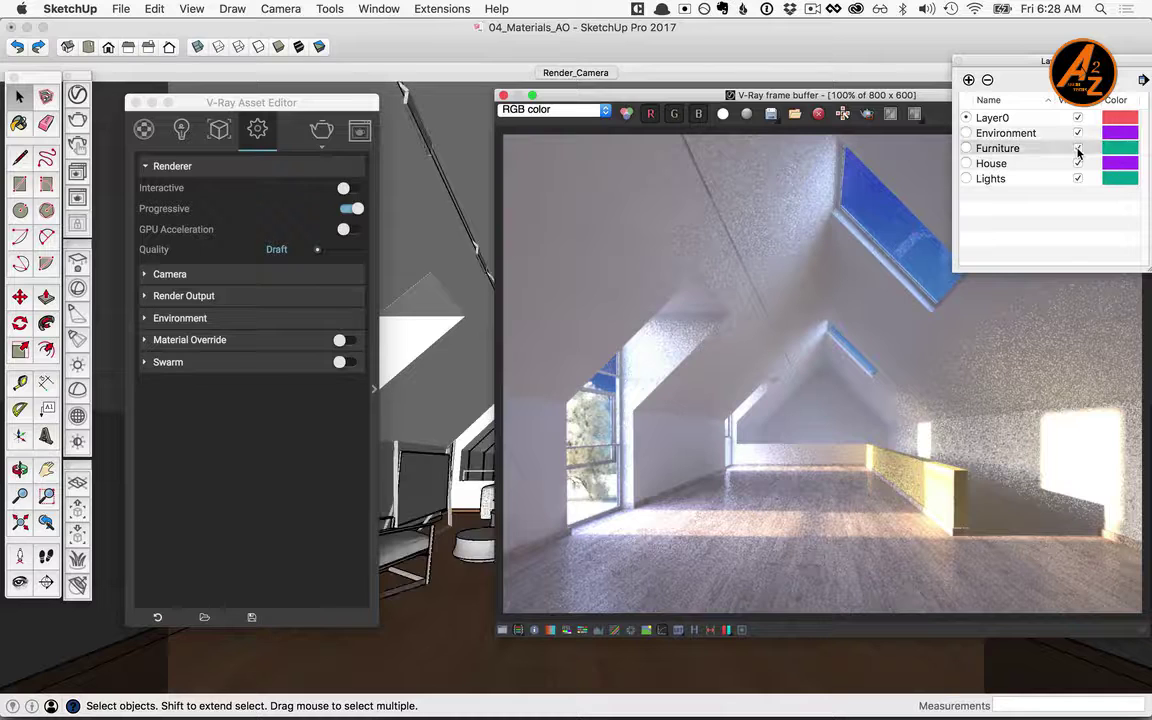
pyautogui.moveTo(908, 105); pyautogui.dragTo(819, 108)
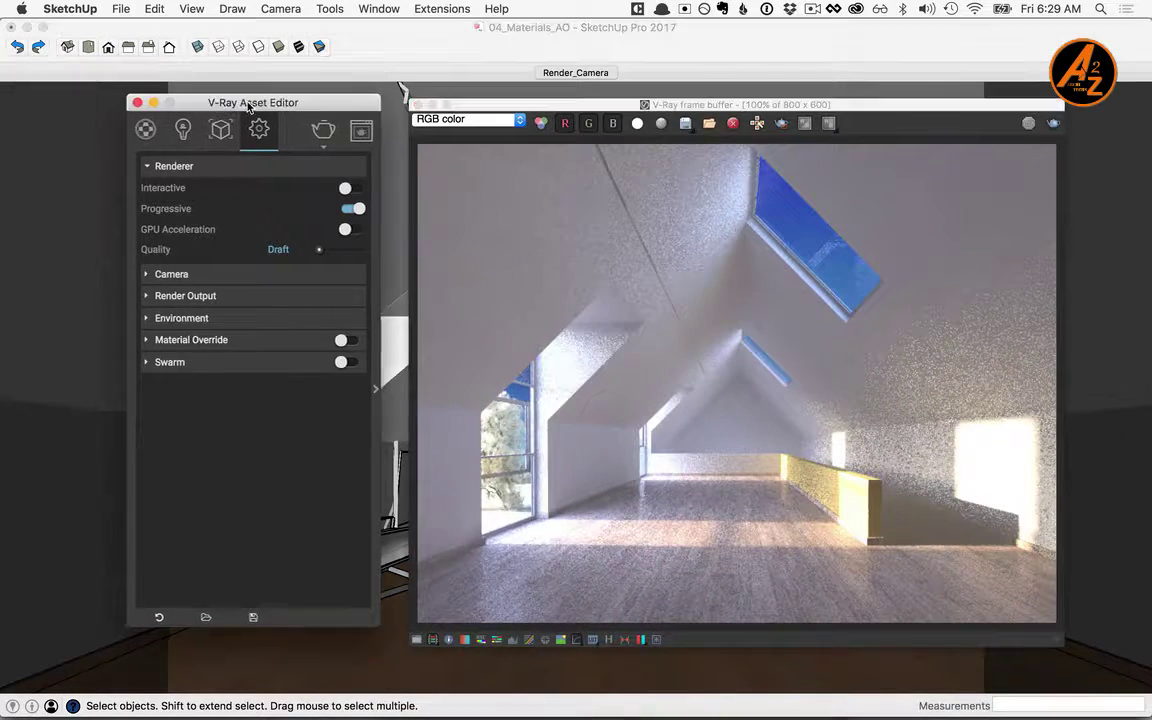
# - Add Aluminum Blurry from the V-Ray library's Metal category to the scene's materials
pyautogui.moveTo(214, 106); pyautogui.dragTo(491, 110)
pyautogui.click(420, 136)
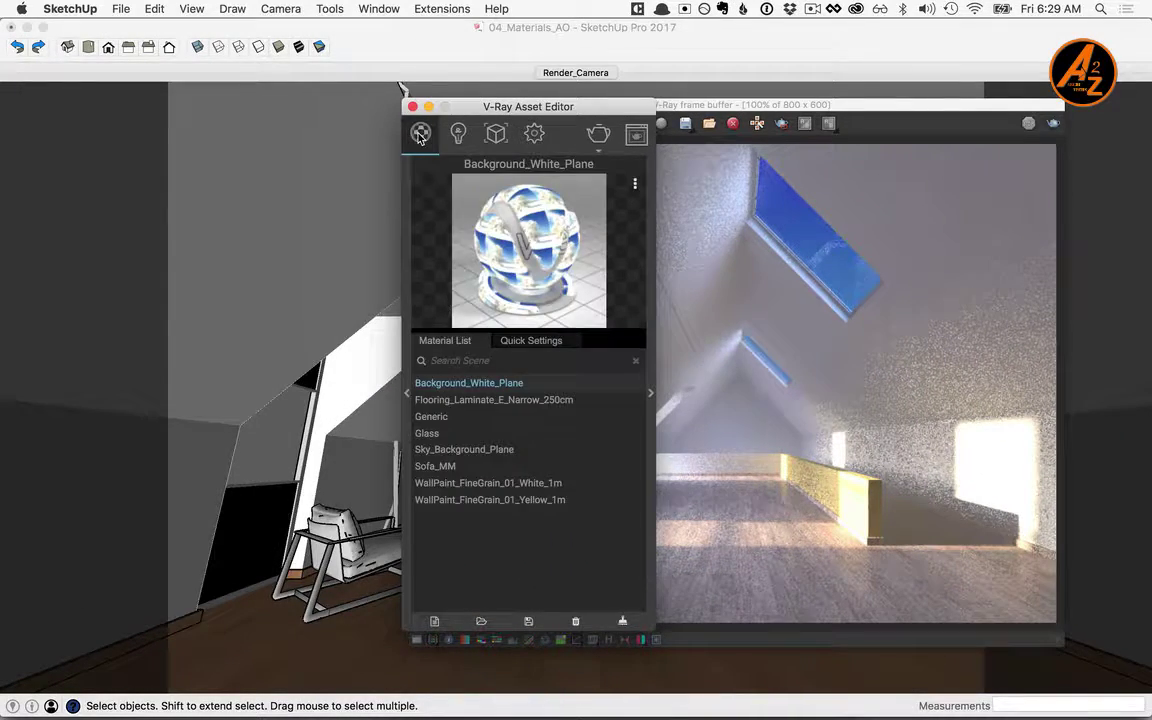
pyautogui.click(408, 398)
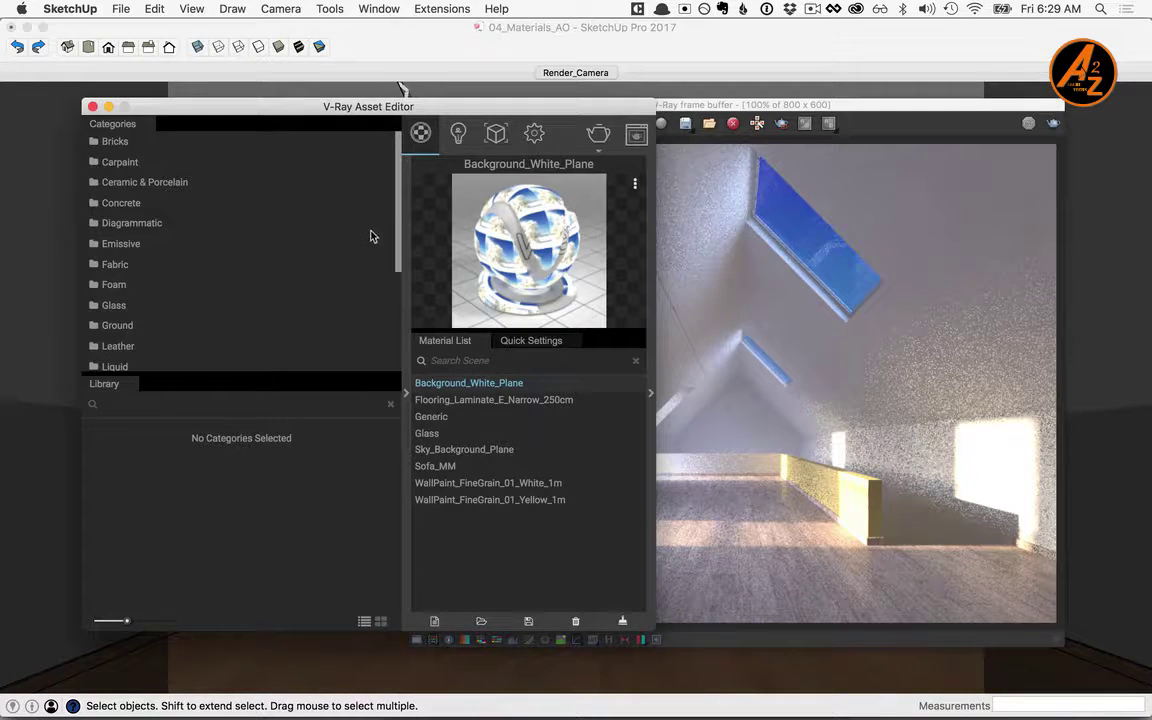
pyautogui.scroll(-5, 130, 254)
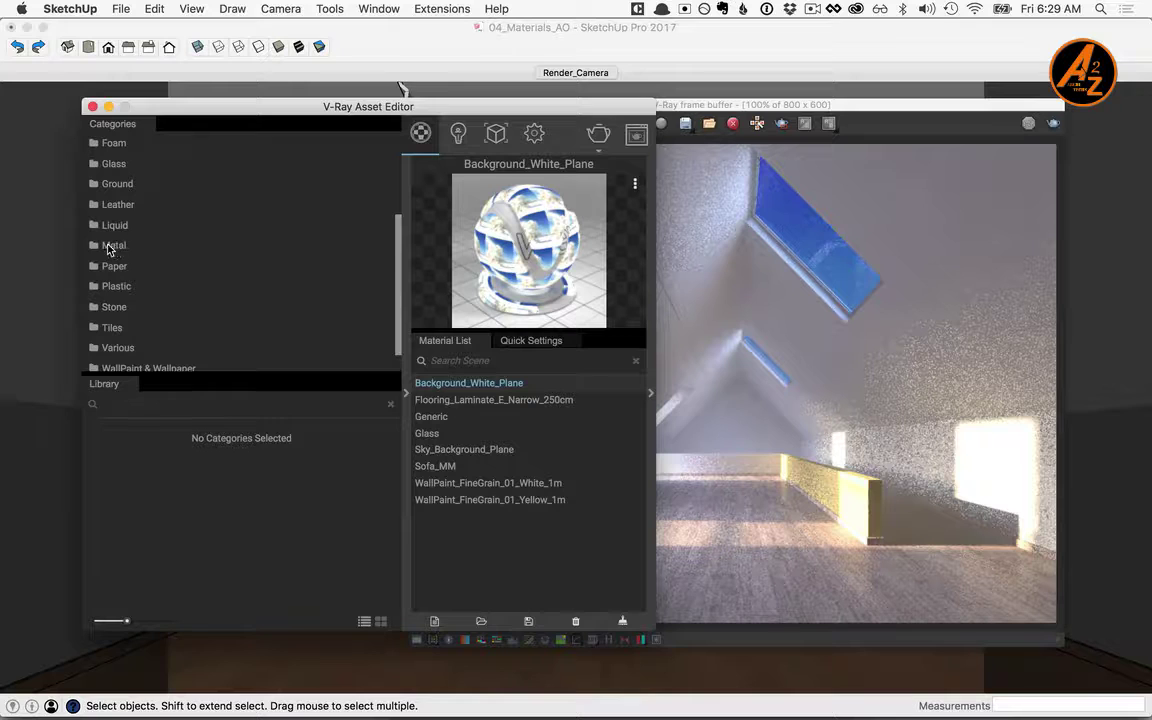
pyautogui.click(109, 247)
pyautogui.scroll(-2, 309, 545)
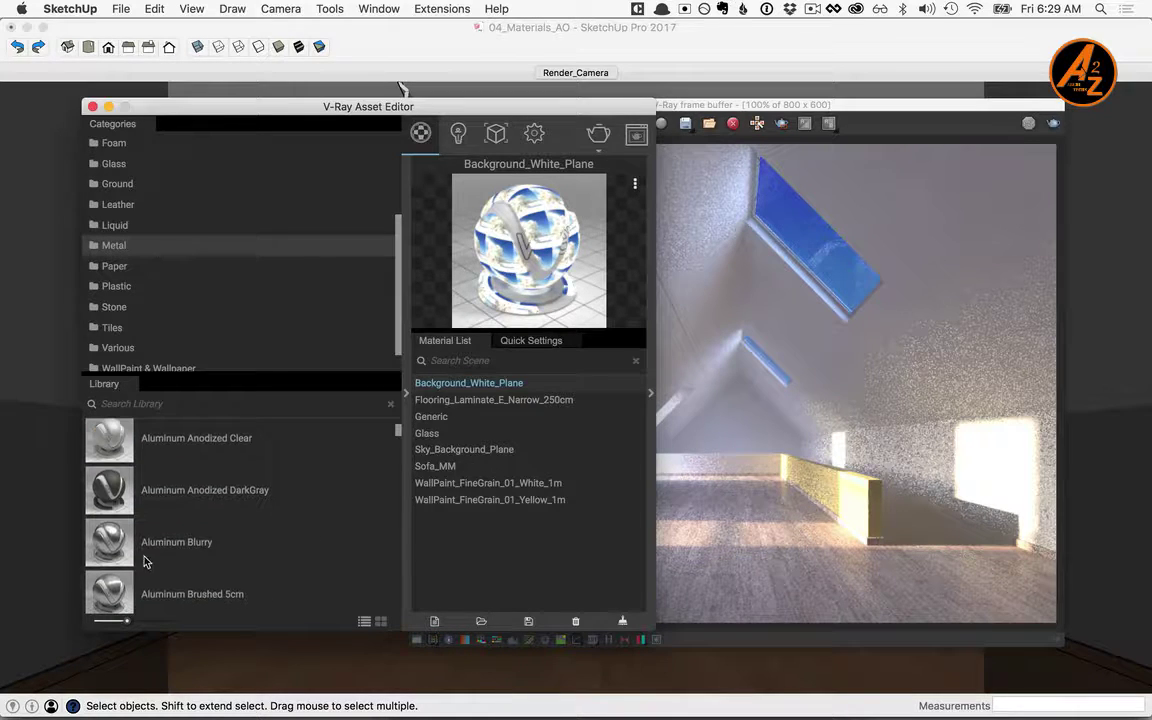
pyautogui.moveTo(145, 560); pyautogui.dragTo(480, 540)
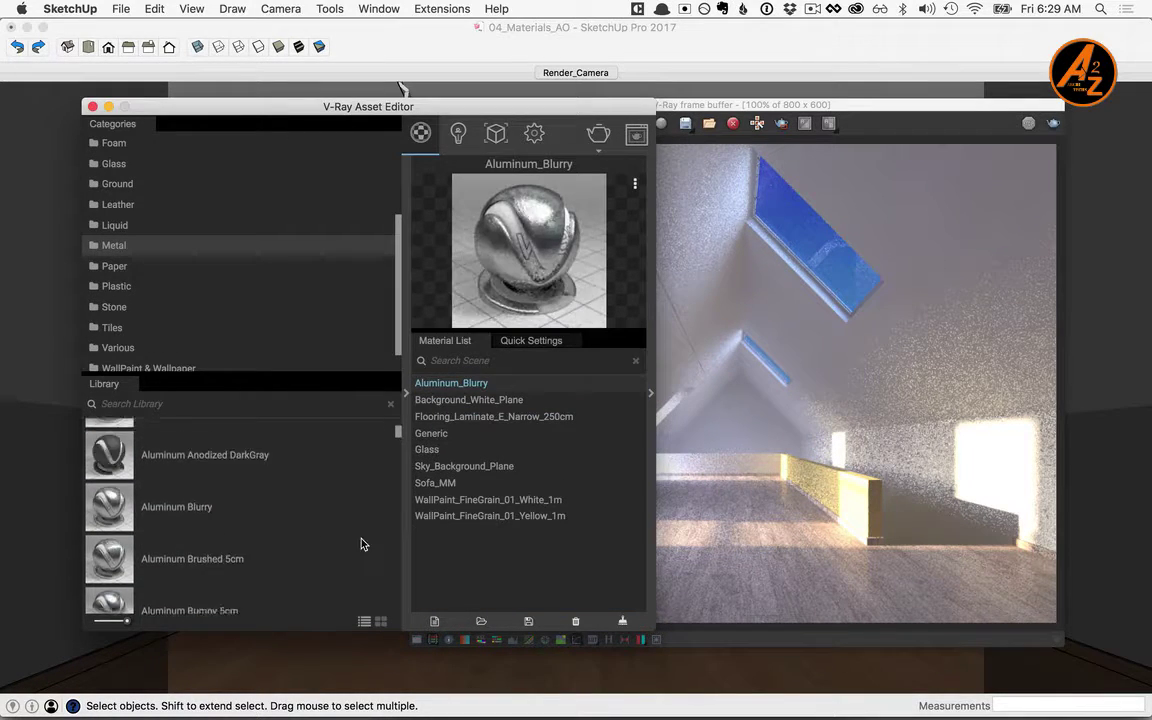
# - Add Iron Blurry 5cm and Metallic Paint BronzeDark from the Metal library to the scene's materials
pyautogui.scroll(-5, 363, 544)
pyautogui.moveTo(185, 548); pyautogui.dragTo(530, 560)
pyautogui.scroll(-5, 303, 560)
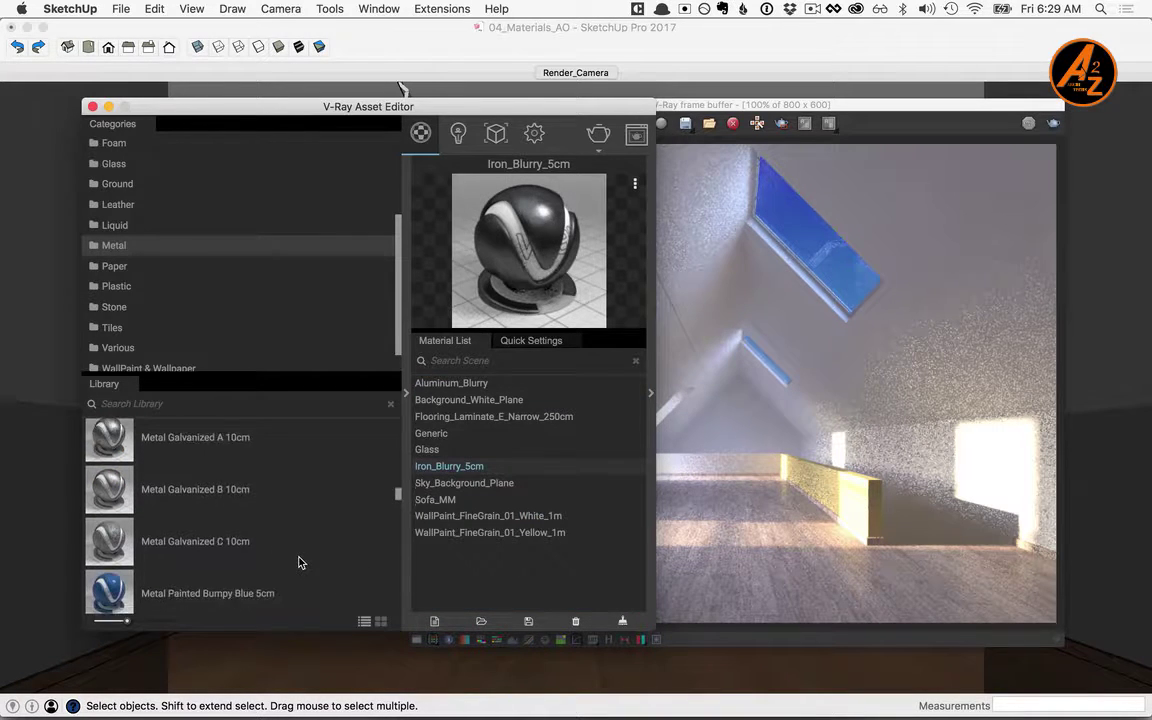
pyautogui.scroll(-10, 298, 562)
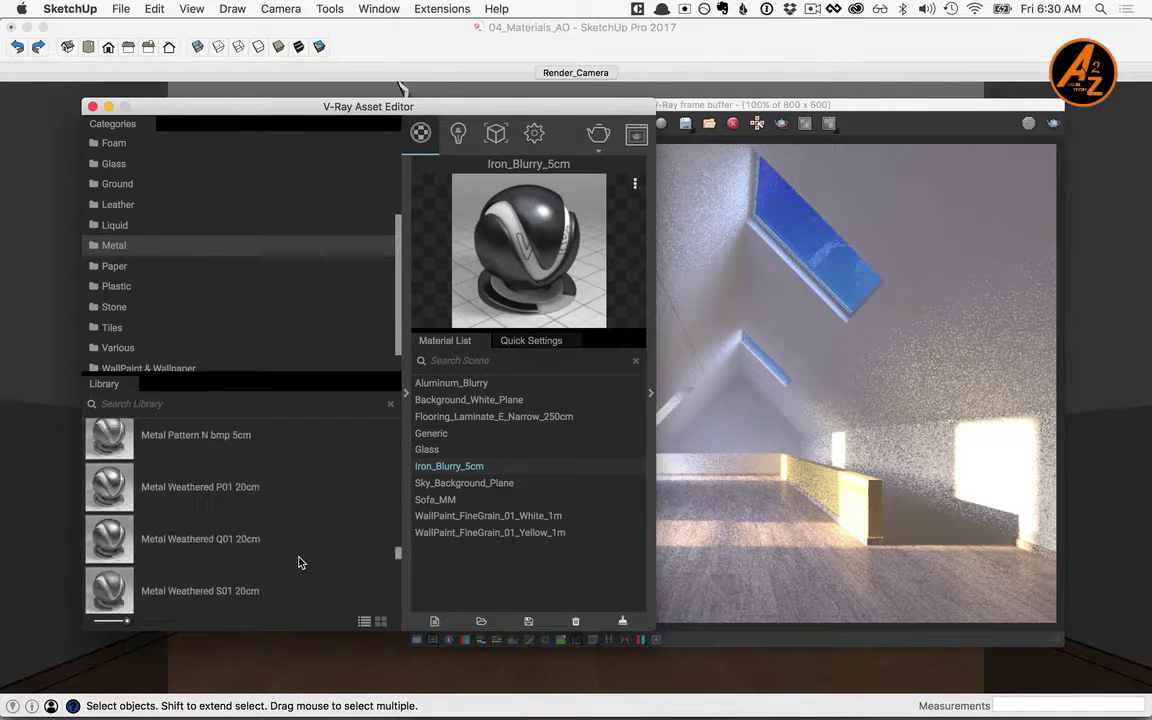
pyautogui.scroll(-8, 298, 562)
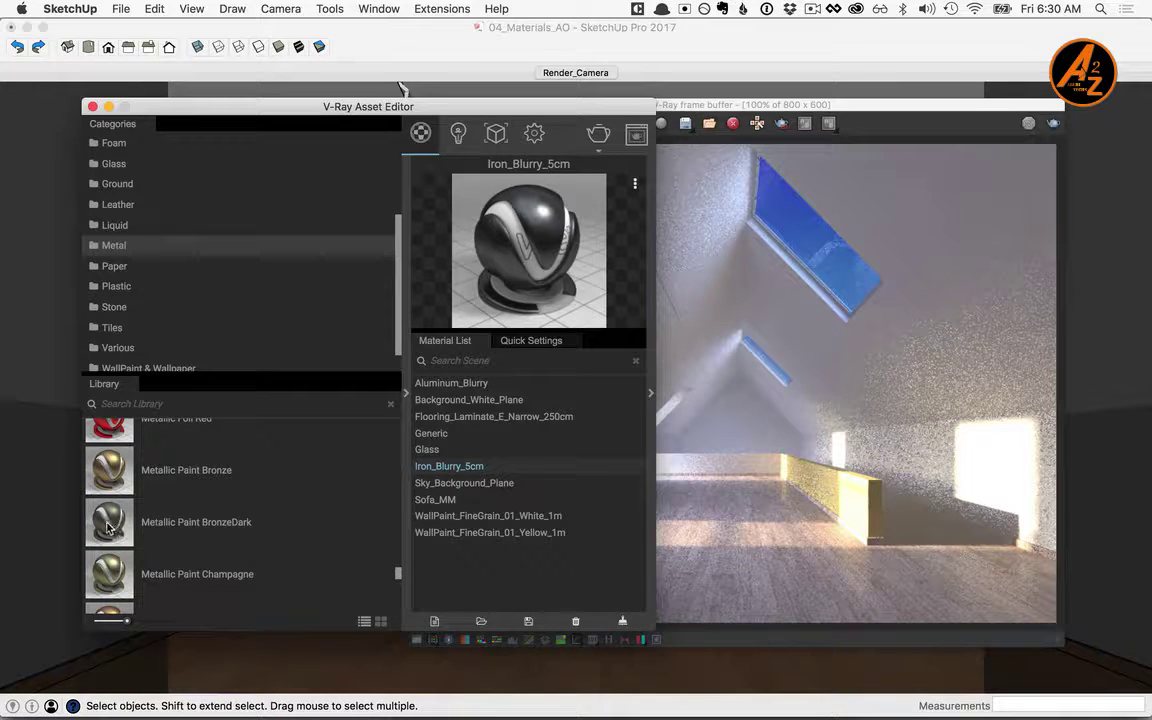
pyautogui.moveTo(108, 527); pyautogui.dragTo(489, 579)
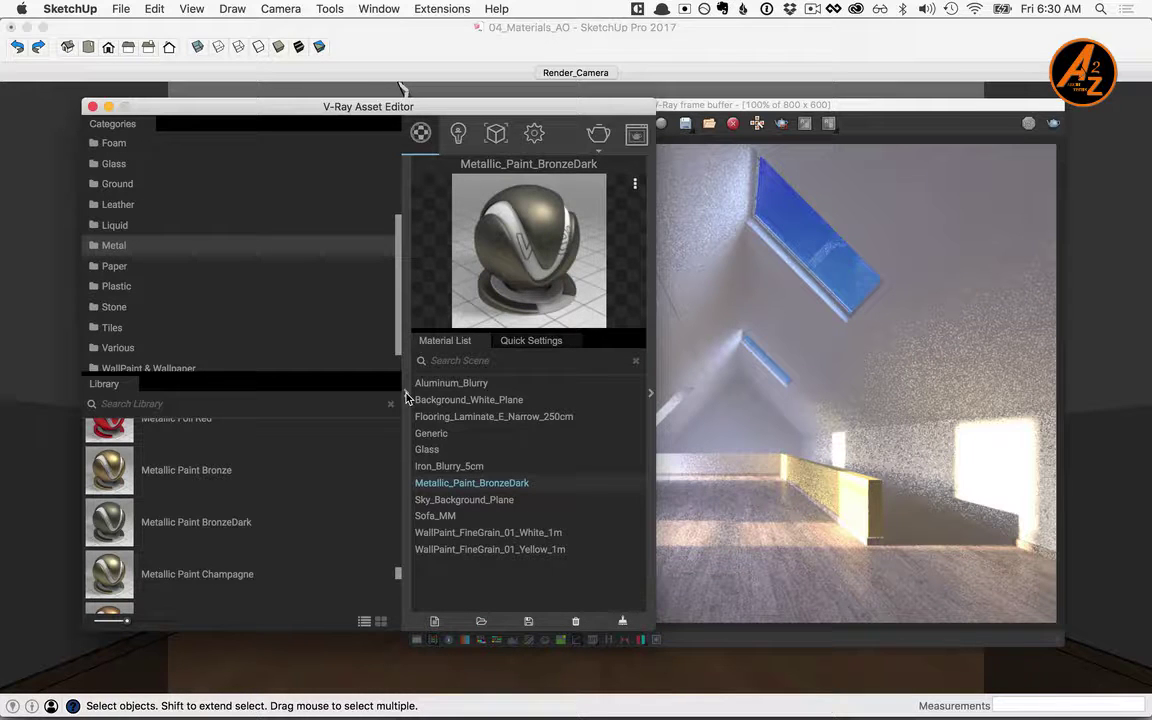
# - Collapse the material library and close the render frame buffer to free the model view
pyautogui.click(406, 398)
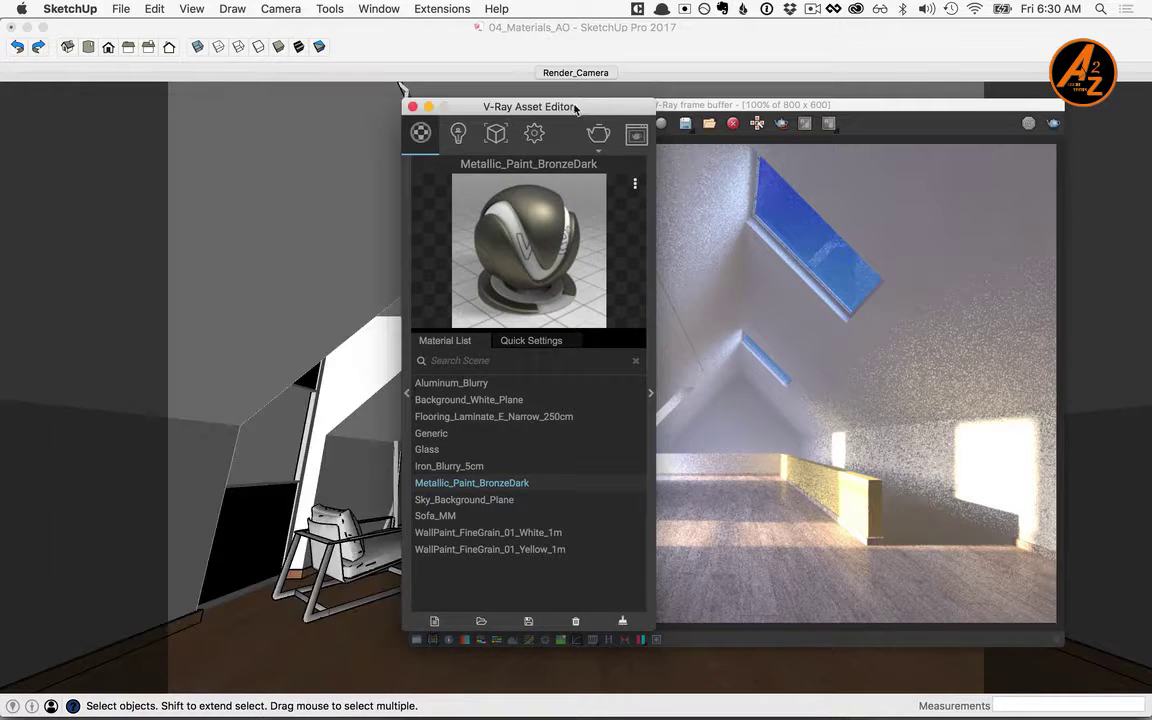
pyautogui.moveTo(581, 108)
pyautogui.mouseDown()
pyautogui.moveTo(368, 133)
pyautogui.moveTo(273, 113)
pyautogui.mouseUp()
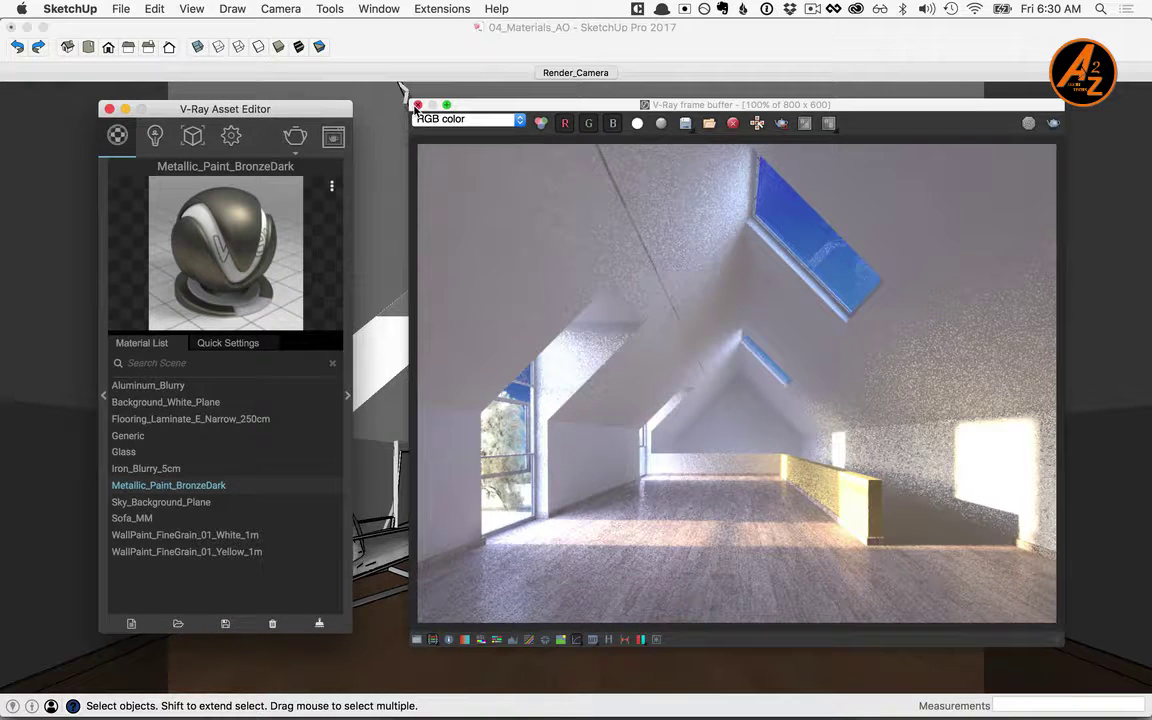
pyautogui.click(418, 105)
pyautogui.click(601, 49)
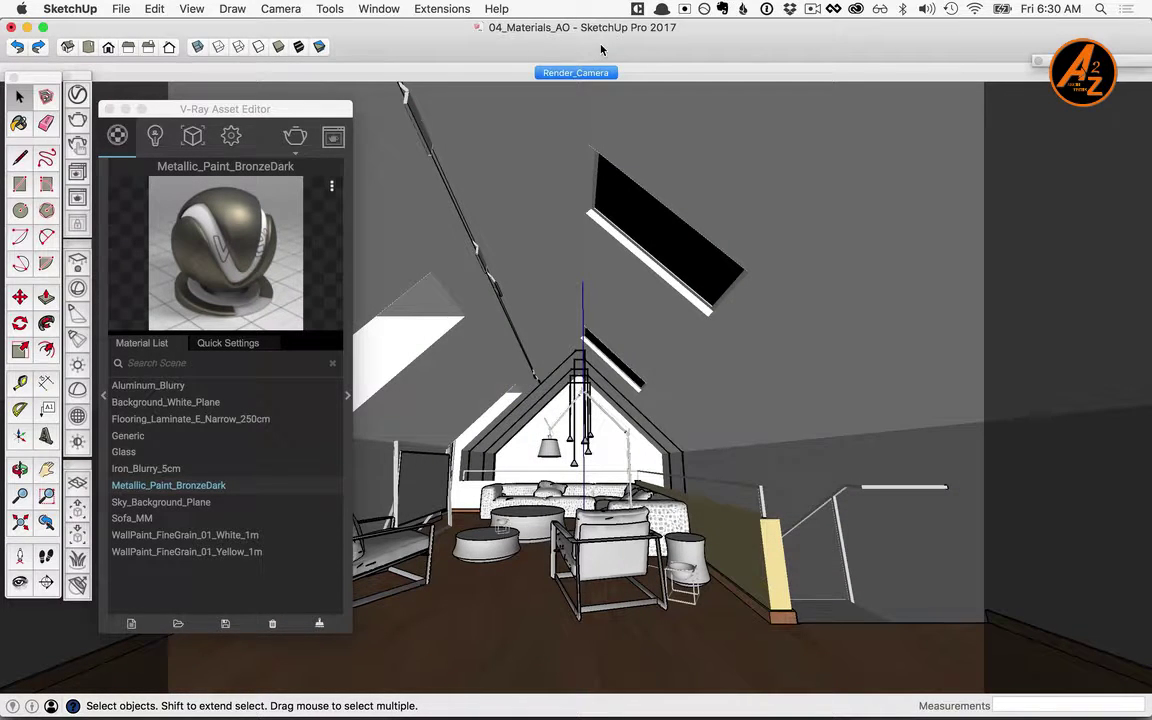
# - Apply Iron_Blurry_5cm to the stair railing, floor lamp, gable frames with pendants, sloping ceiling rail and window frames together
pyautogui.click(868, 494)
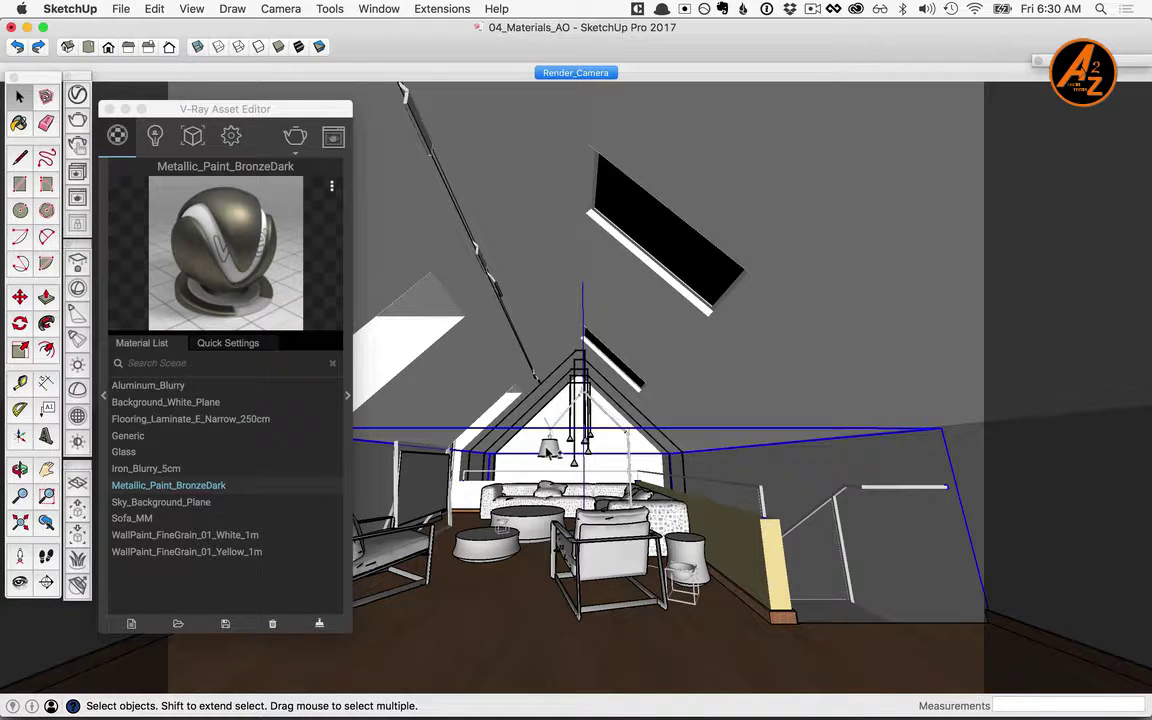
pyautogui.keyDown('shift'); pyautogui.click(548, 450); pyautogui.keyUp('shift')
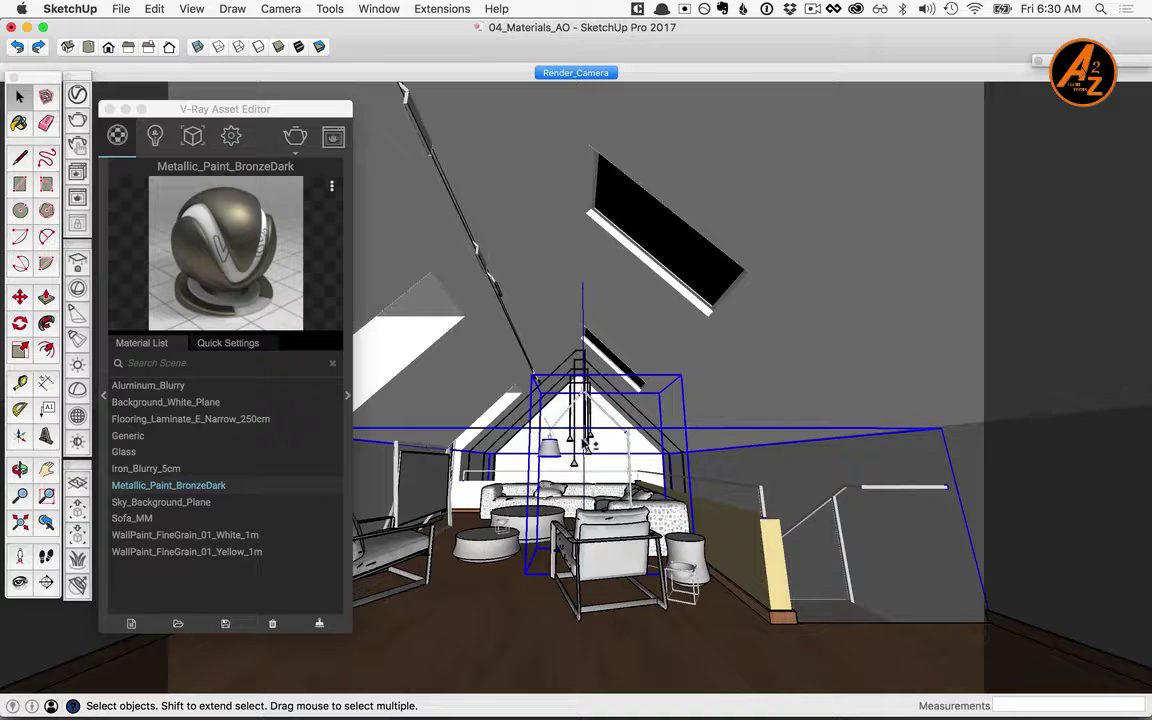
pyautogui.keyDown('shift'); pyautogui.click(585, 446); pyautogui.keyUp('shift')
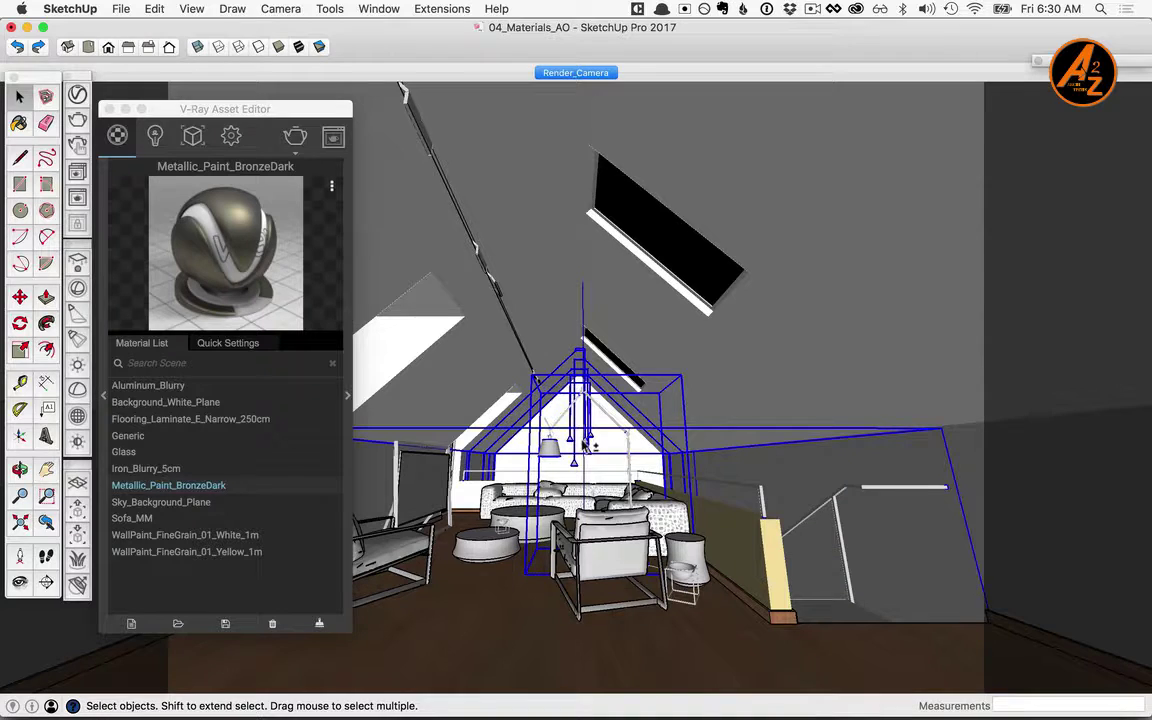
pyautogui.keyDown('shift'); pyautogui.click(478, 254); pyautogui.keyUp('shift')
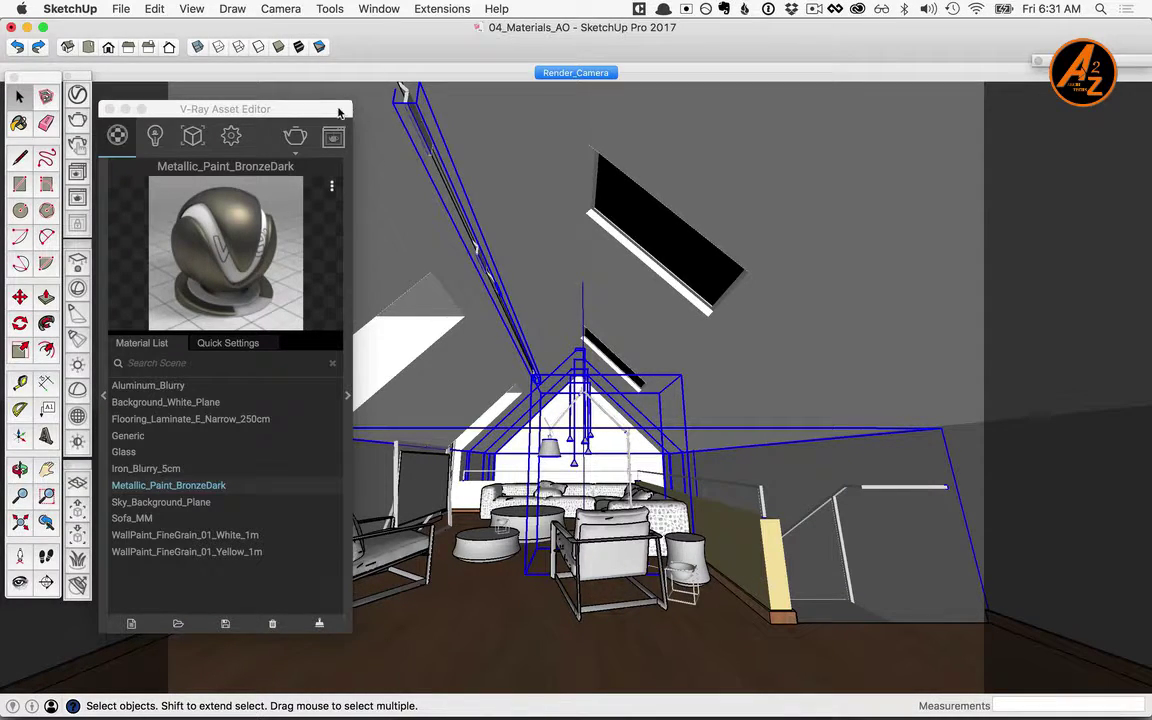
pyautogui.moveTo(252, 108)
pyautogui.mouseDown()
pyautogui.moveTo(652, 120)
pyautogui.moveTo(645, 113)
pyautogui.mouseUp()
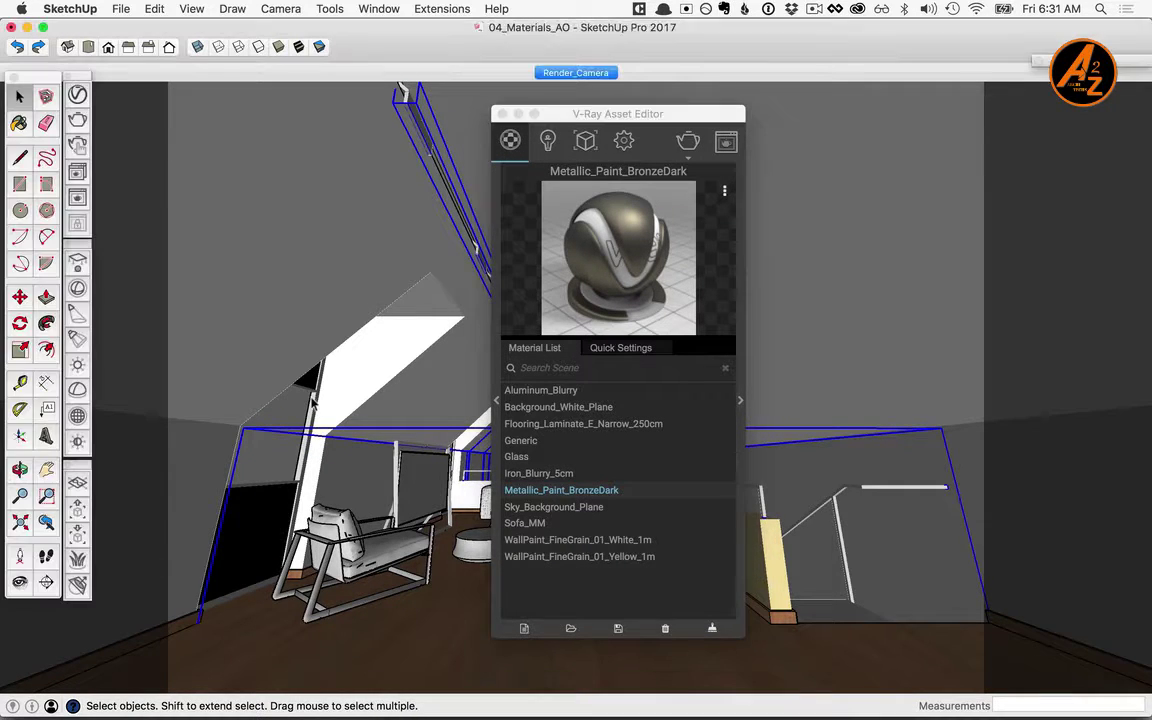
pyautogui.click(312, 401)
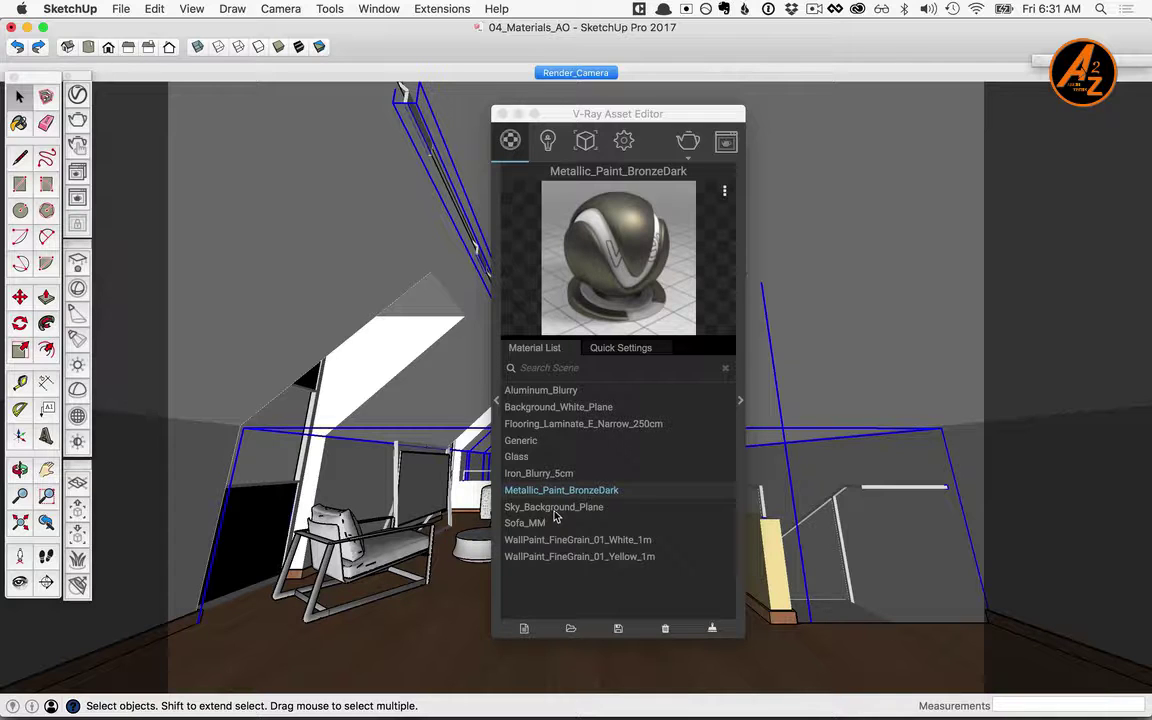
pyautogui.click(550, 476)
pyautogui.rightClick(550, 476)
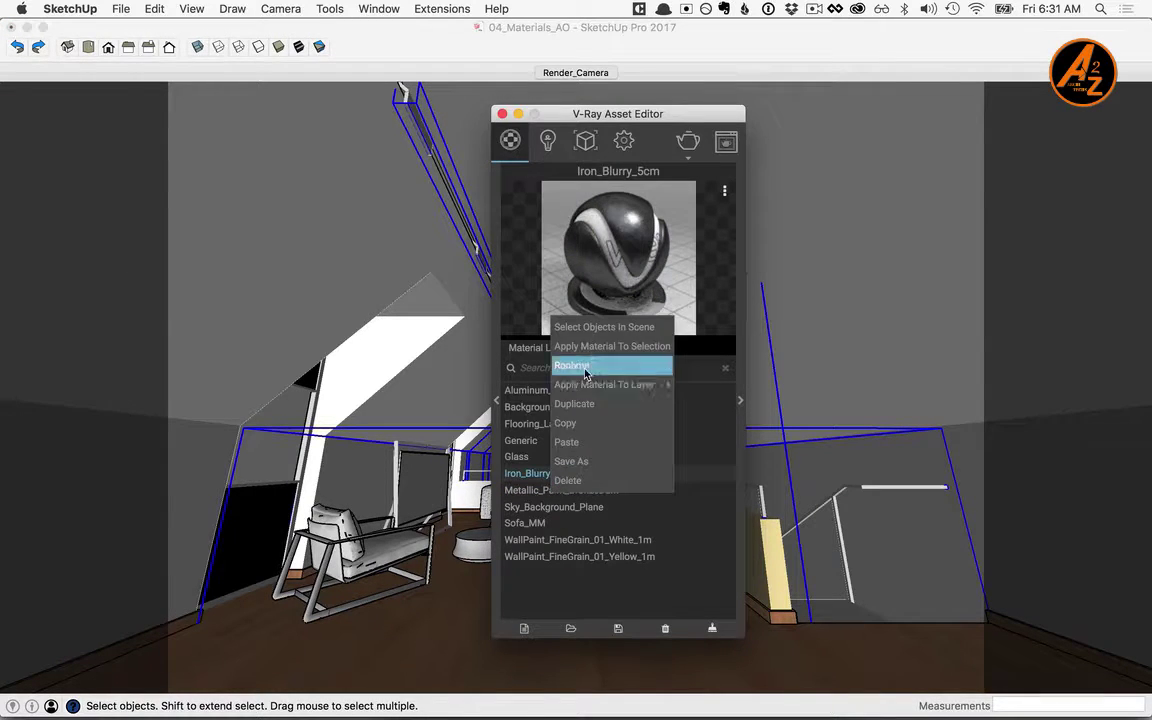
pyautogui.click(590, 347)
# - Examine the Iron_Blurry_5cm parameters down to its bump map and the noise texture behind it
pyautogui.moveTo(669, 115); pyautogui.dragTo(397, 110)
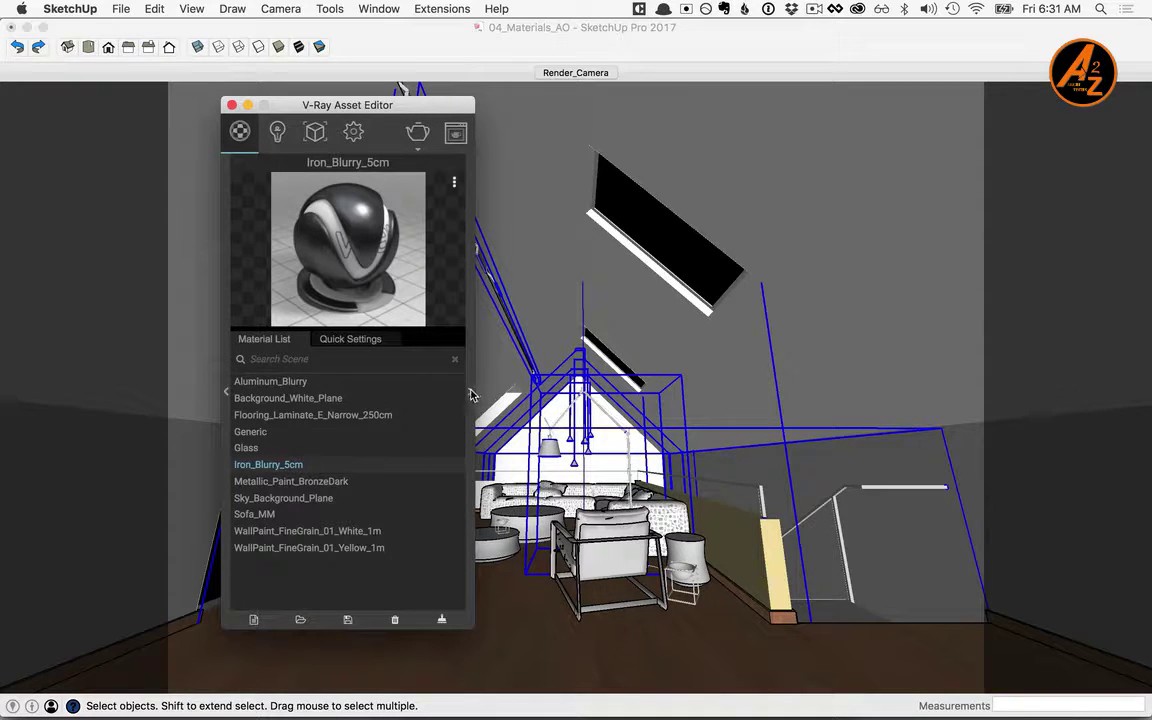
pyautogui.click(470, 392)
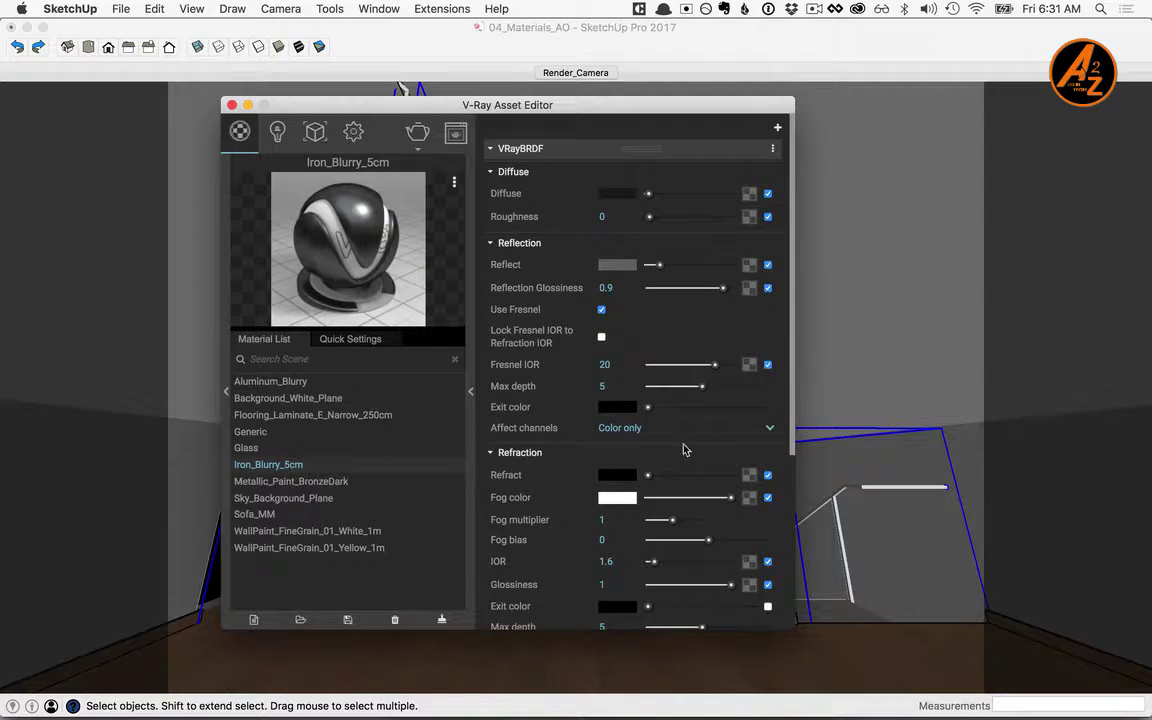
pyautogui.moveTo(794, 399); pyautogui.dragTo(779, 612)
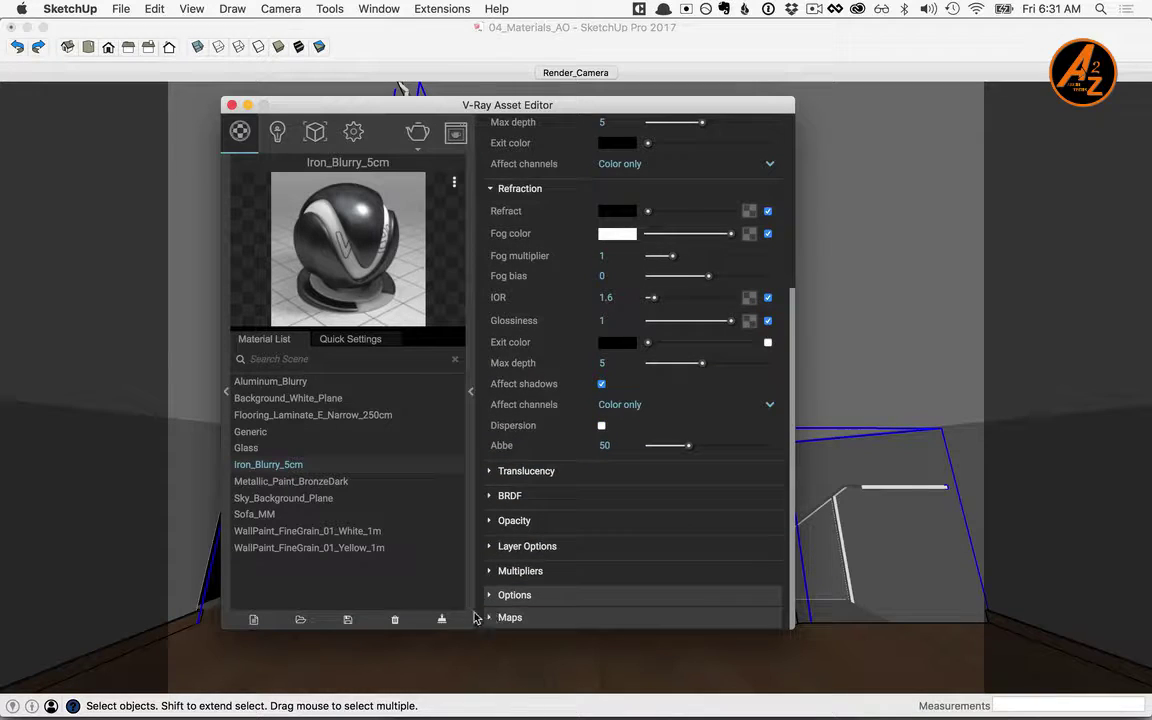
pyautogui.click(497, 618)
pyautogui.scroll(-2, 552, 555)
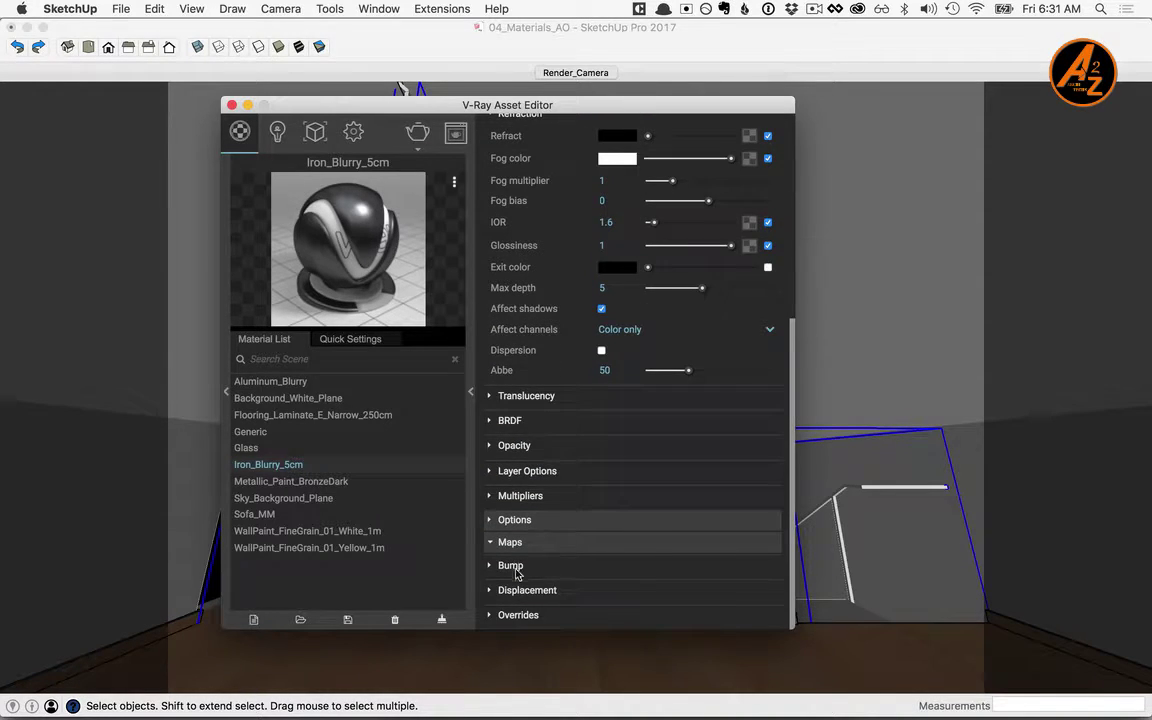
pyautogui.click(510, 567)
pyautogui.scroll(-2, 552, 577)
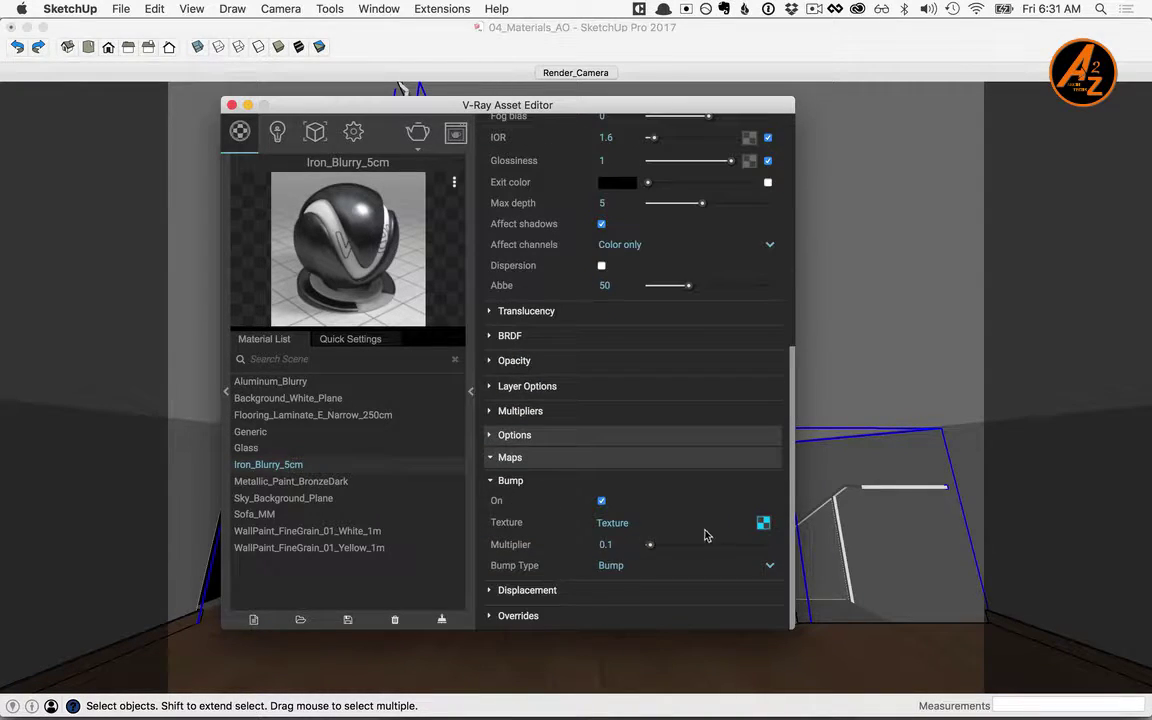
pyautogui.click(763, 523)
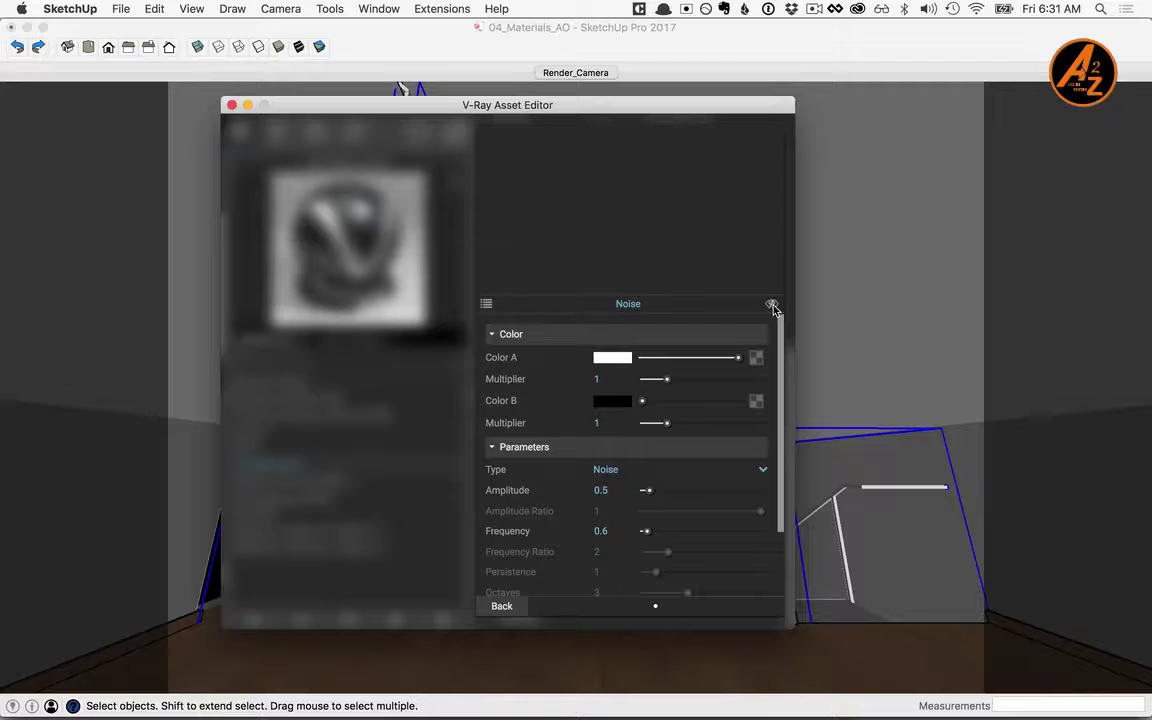
# - Set the Iron_Blurry_5cm texture width to 5cm in the model's material colors and close the material editing window
pyautogui.click(726, 33)
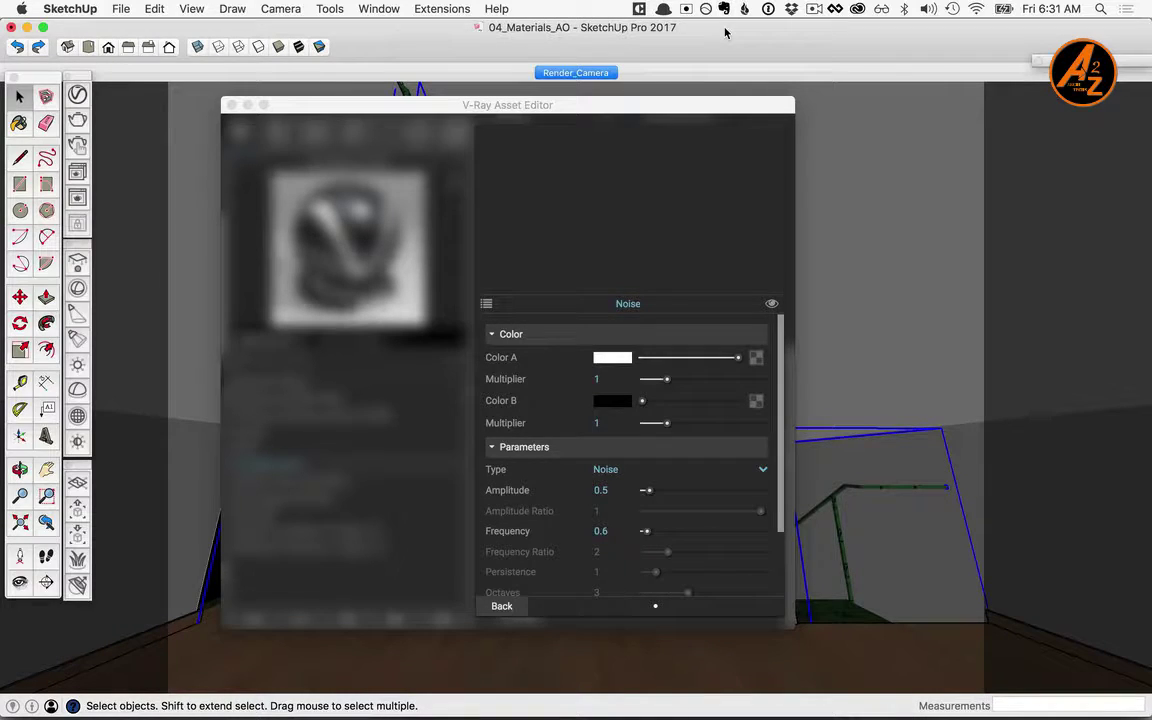
pyautogui.press('b')
pyautogui.moveTo(811, 97)
pyautogui.mouseDown()
pyautogui.moveTo(913, 133)
pyautogui.moveTo(931, 107)
pyautogui.mouseUp()
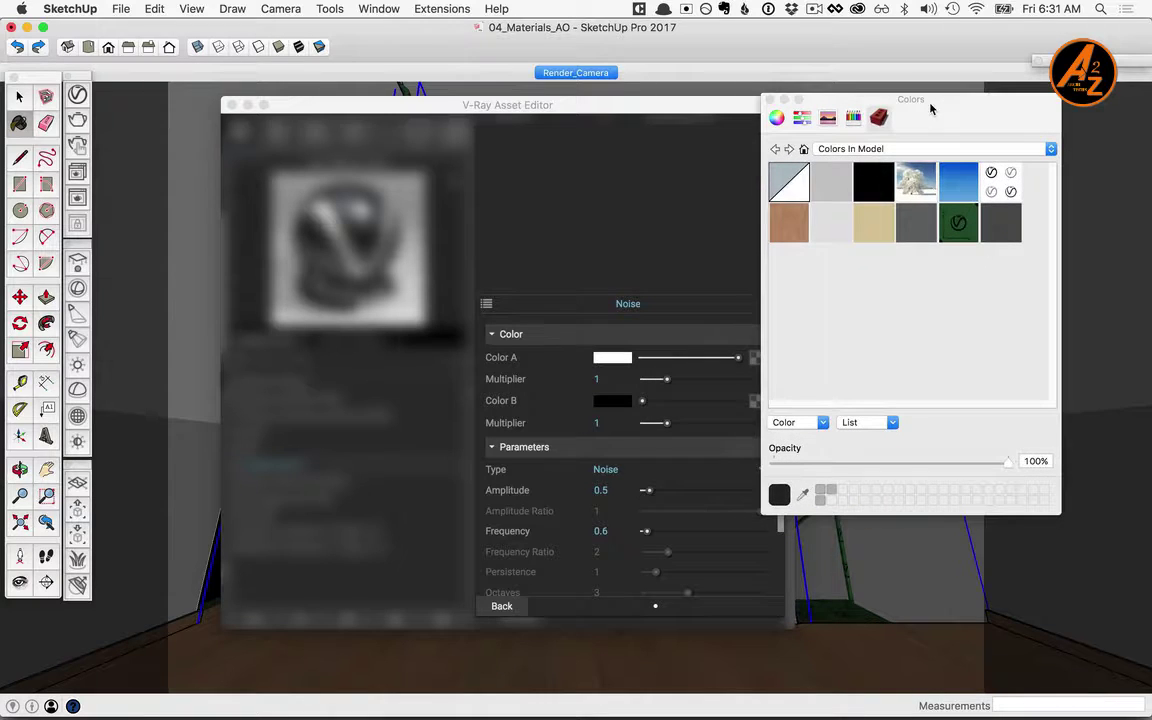
pyautogui.click(958, 221)
pyautogui.doubleClick(958, 221)
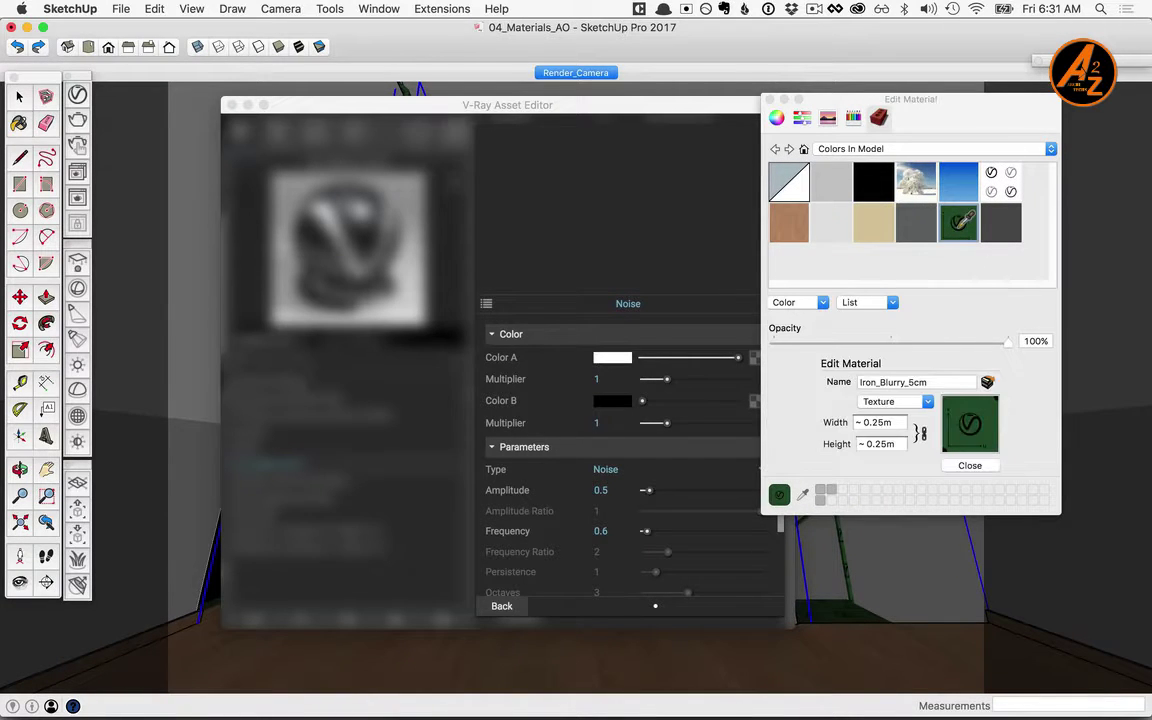
pyautogui.click(893, 423)
pyautogui.write('0.05')
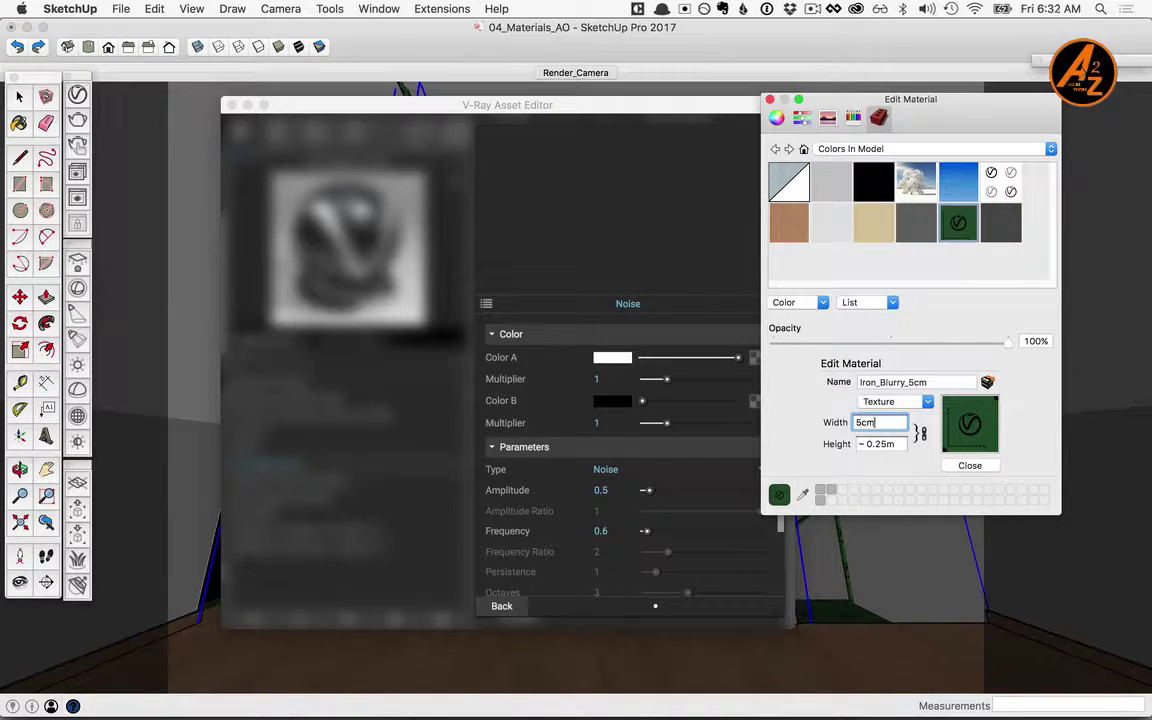
pyautogui.press('Return')
pyautogui.click(970, 466)
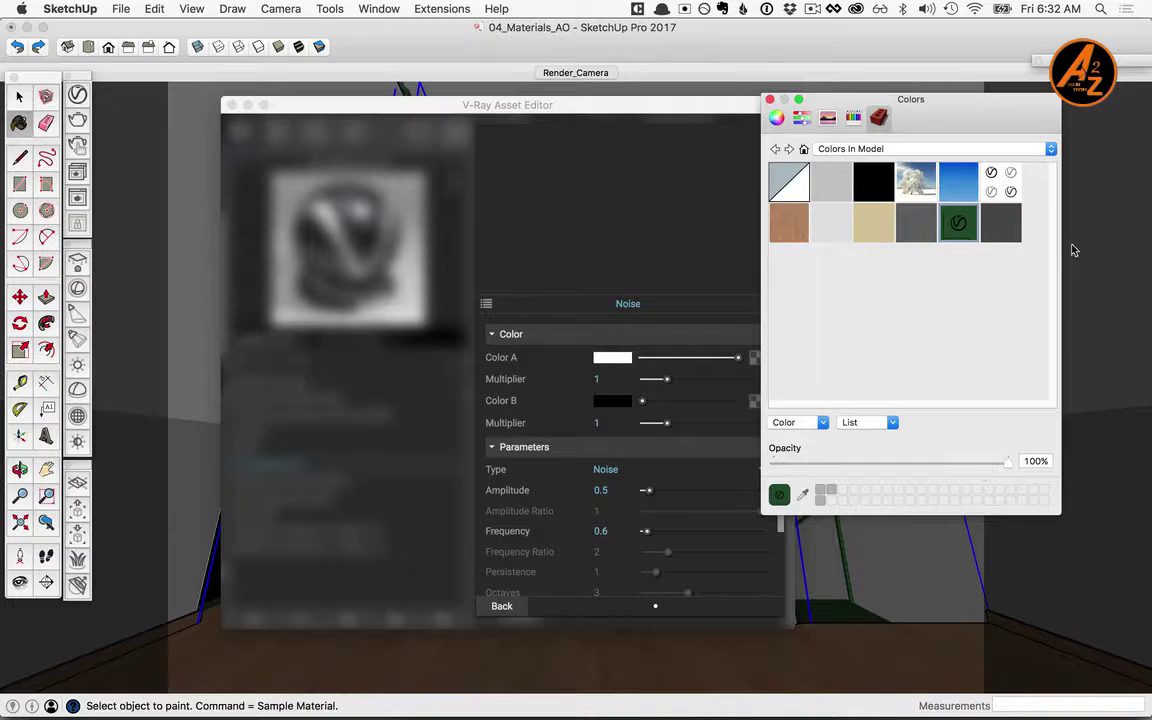
pyautogui.click(769, 99)
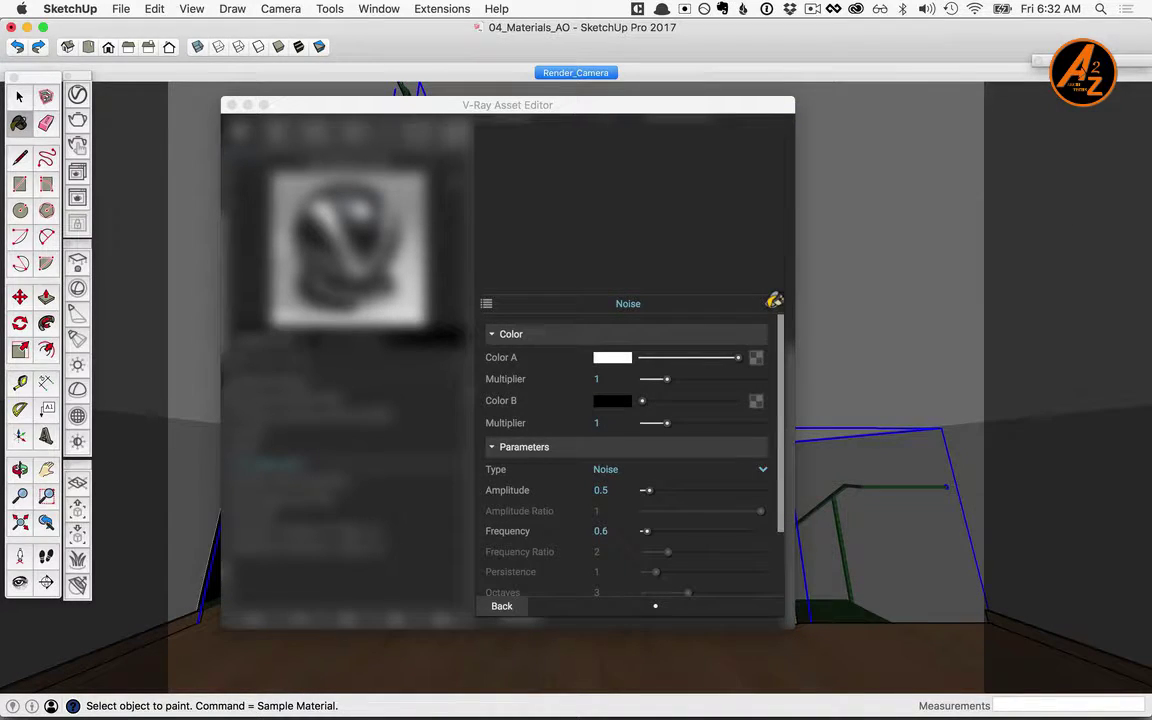
# - Leave the noise texture settings, collapse the material parameters and move the asset editor clear of the furniture
pyautogui.click(773, 300)
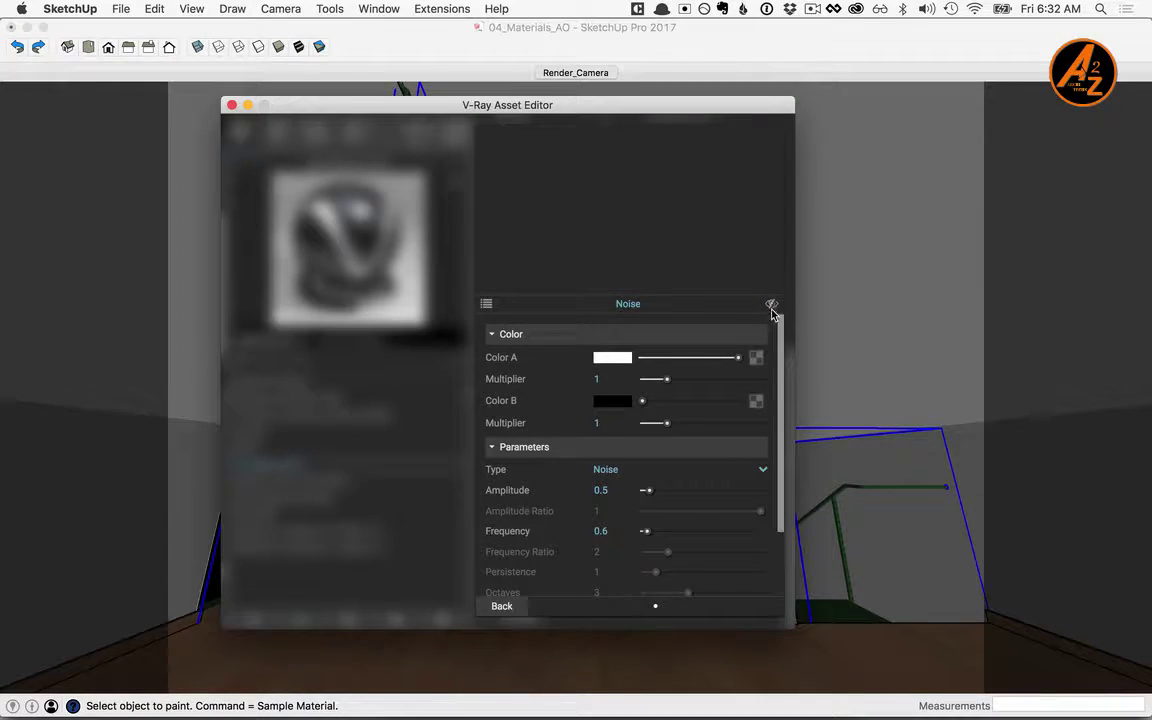
pyautogui.click(501, 607)
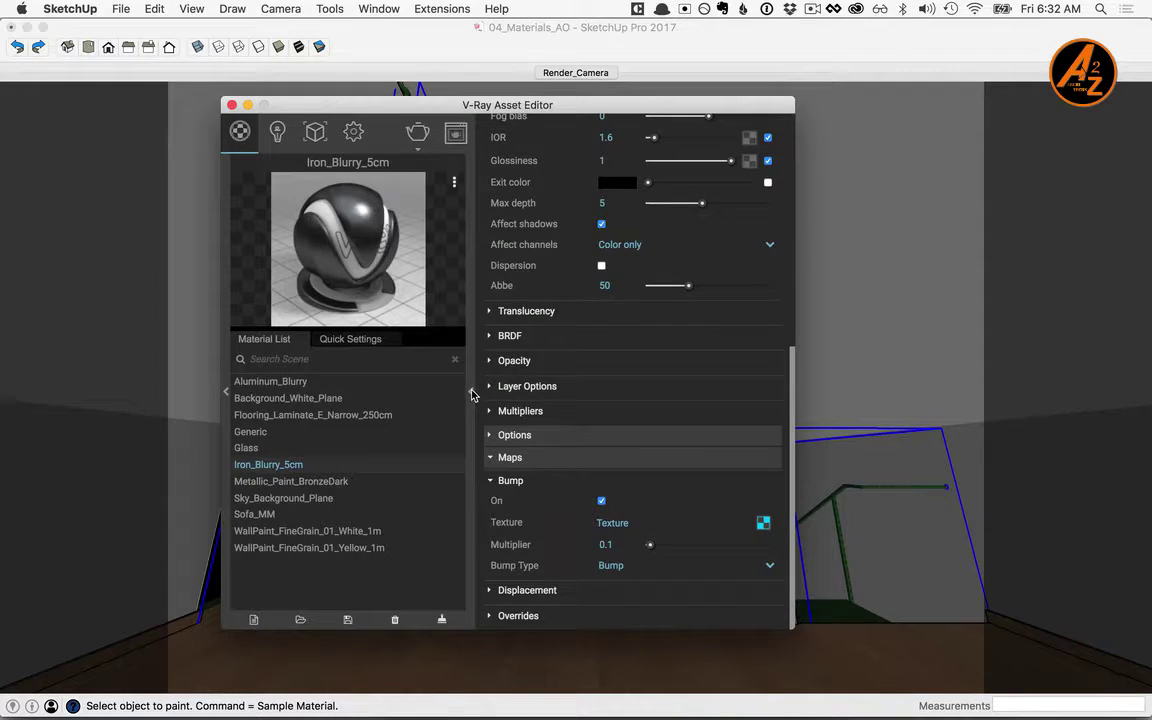
pyautogui.click(472, 393)
pyautogui.moveTo(438, 109); pyautogui.dragTo(313, 78)
pyautogui.click(510, 30)
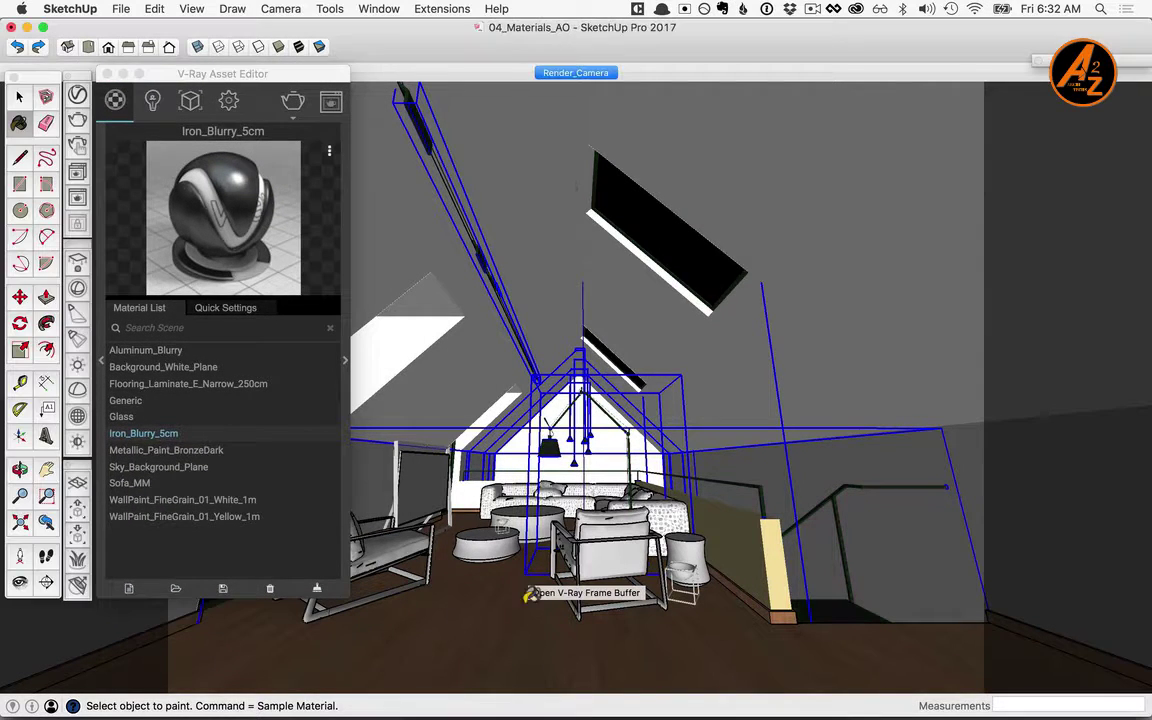
# - Apply Metallic_Paint_BronzeDark to the group of round coffee and side tables
pyautogui.press('space')
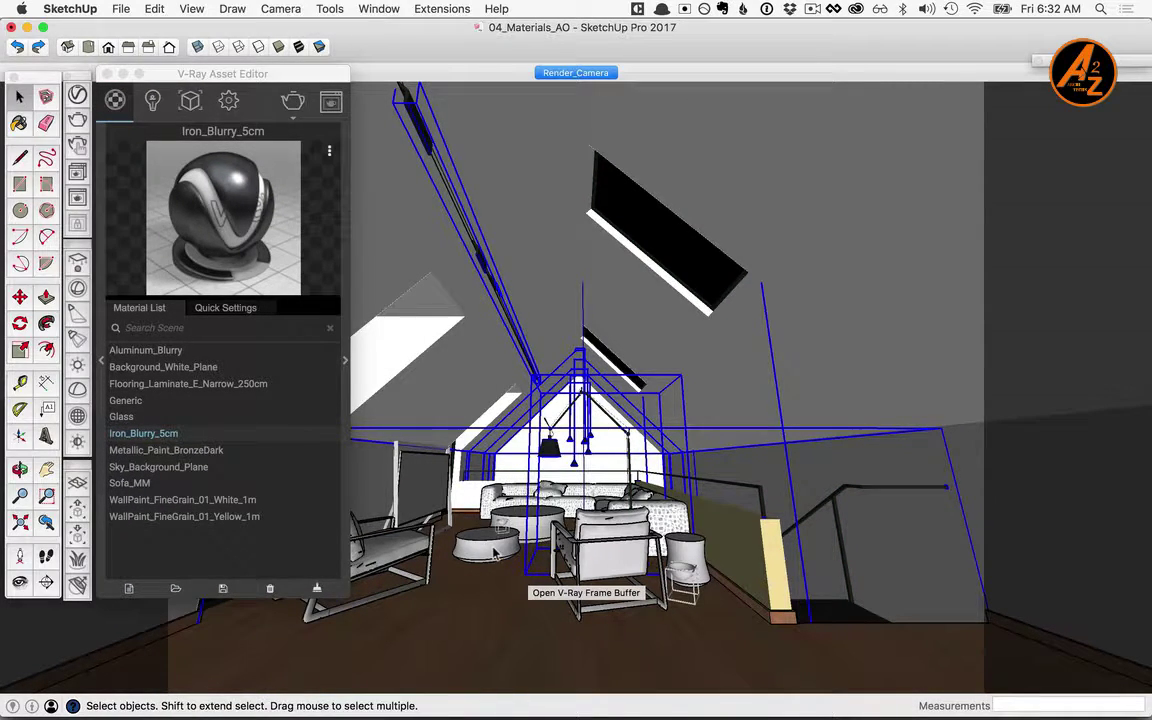
pyautogui.click(515, 553)
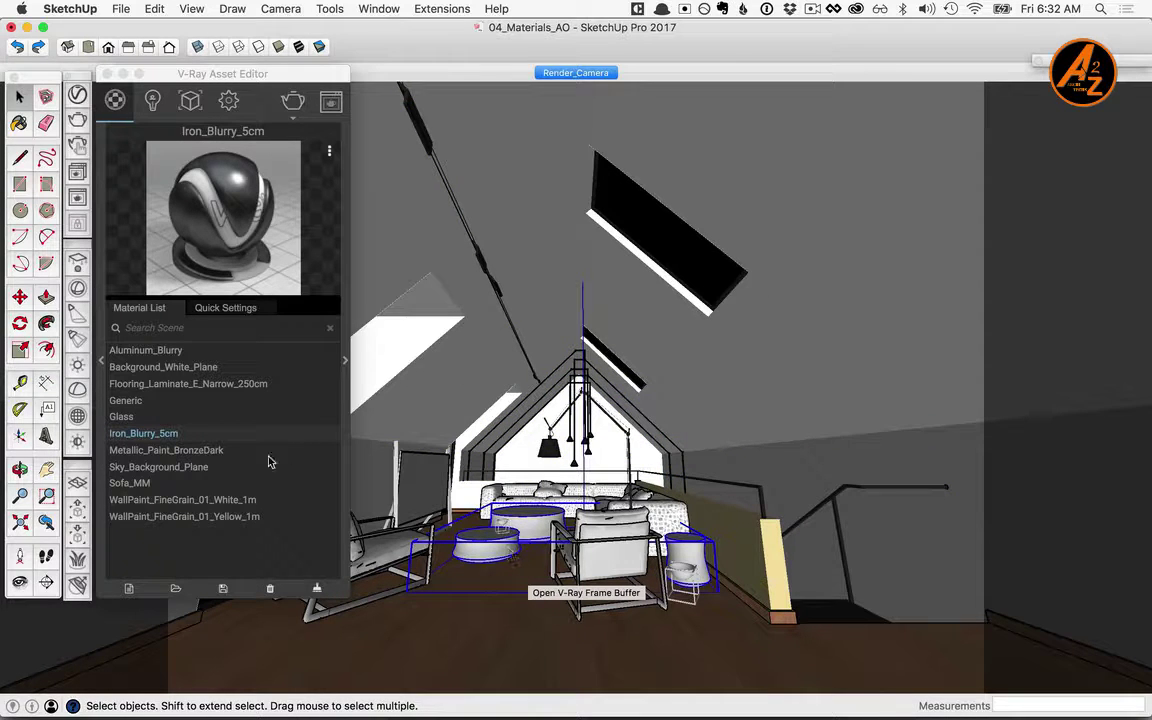
pyautogui.click(195, 452)
pyautogui.rightClick(280, 452)
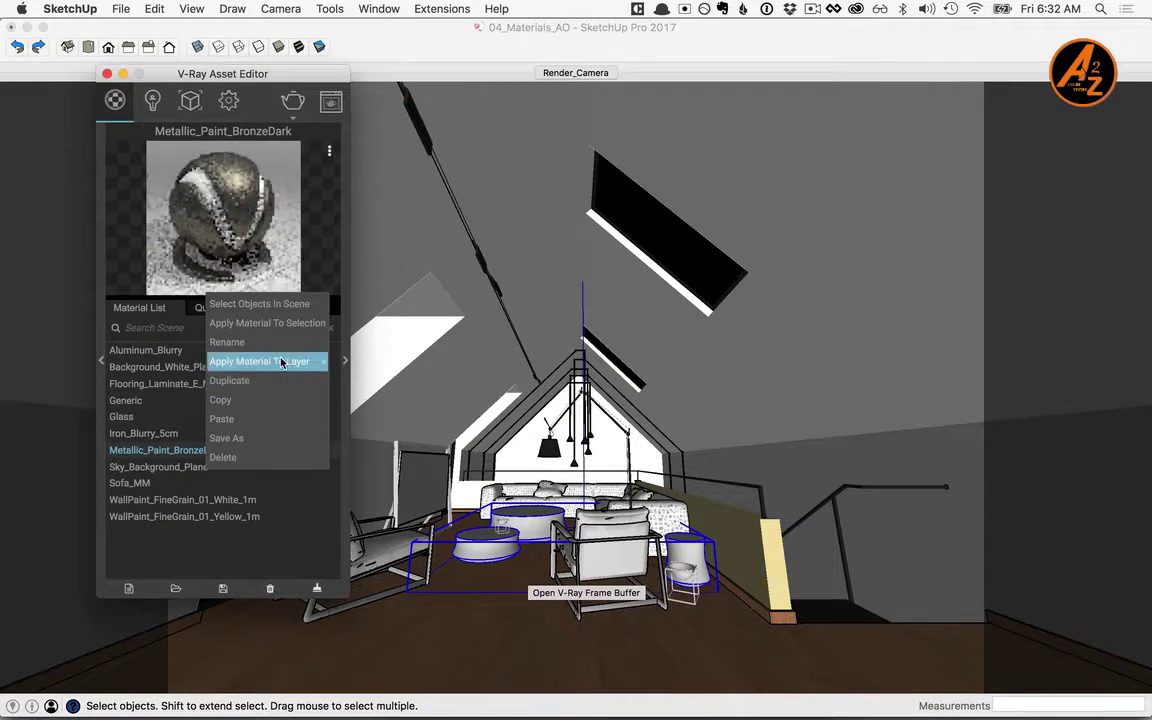
pyautogui.click(313, 321)
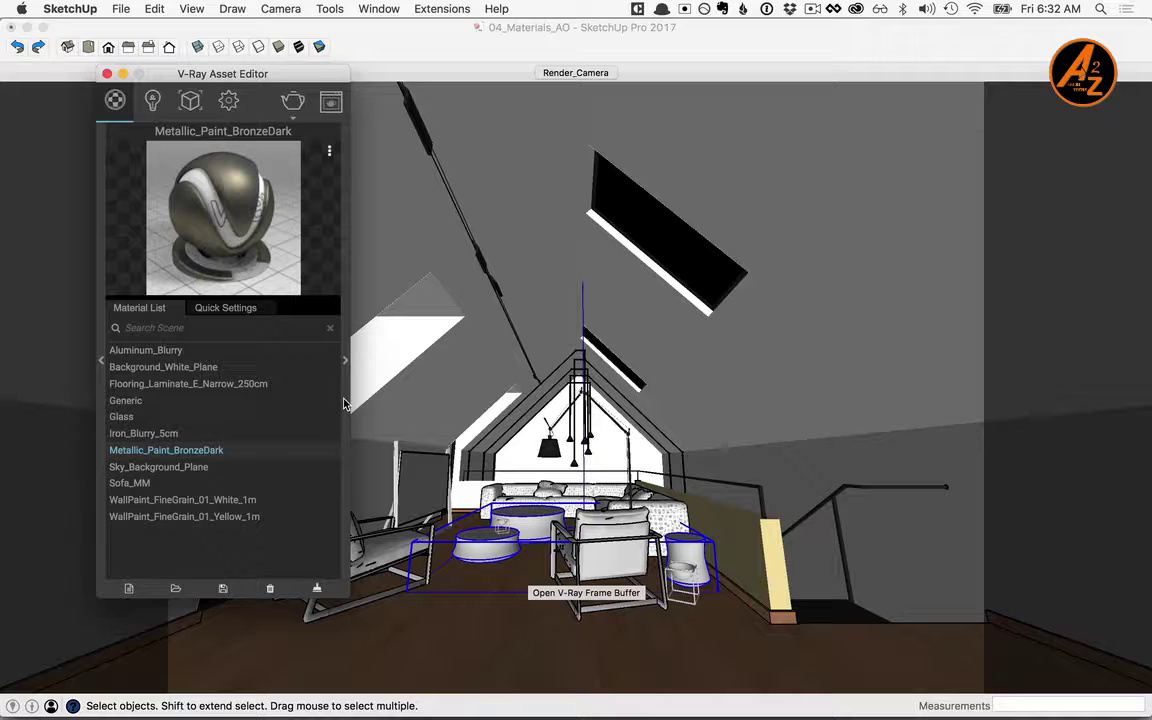
# - Apply Aluminum_Blurry to the group containing the small wire-framed piece beside the armchair and the coffee table accessory
pyautogui.click(617, 522)
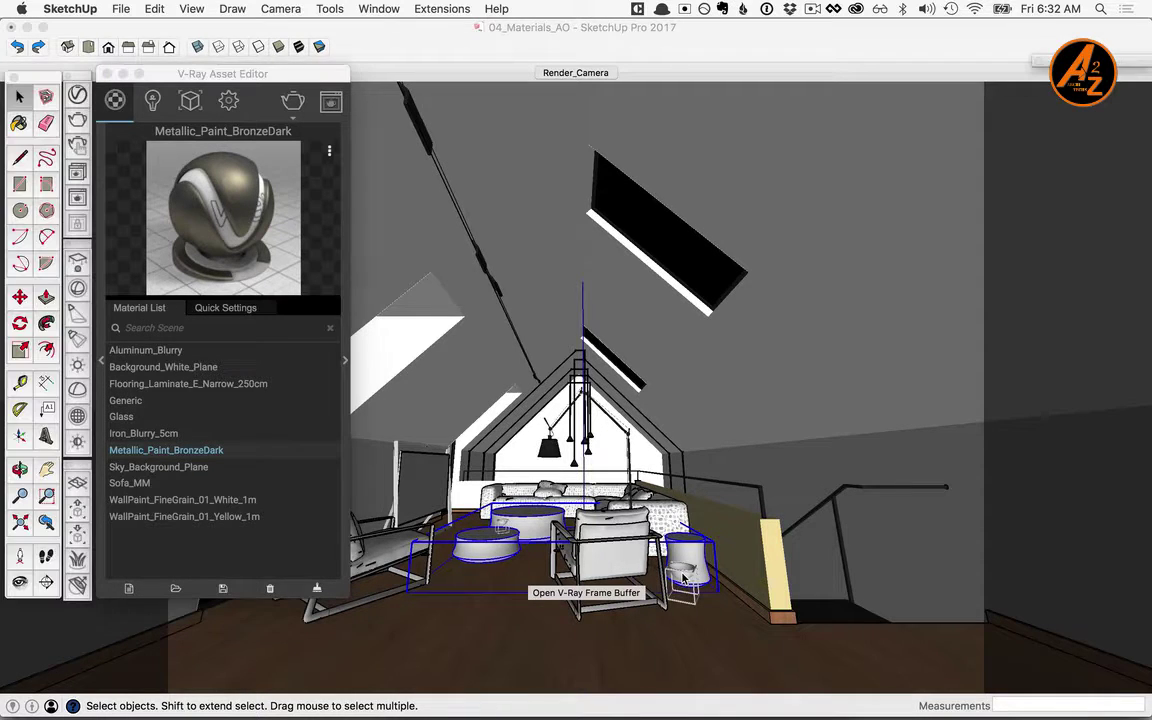
pyautogui.click(150, 352)
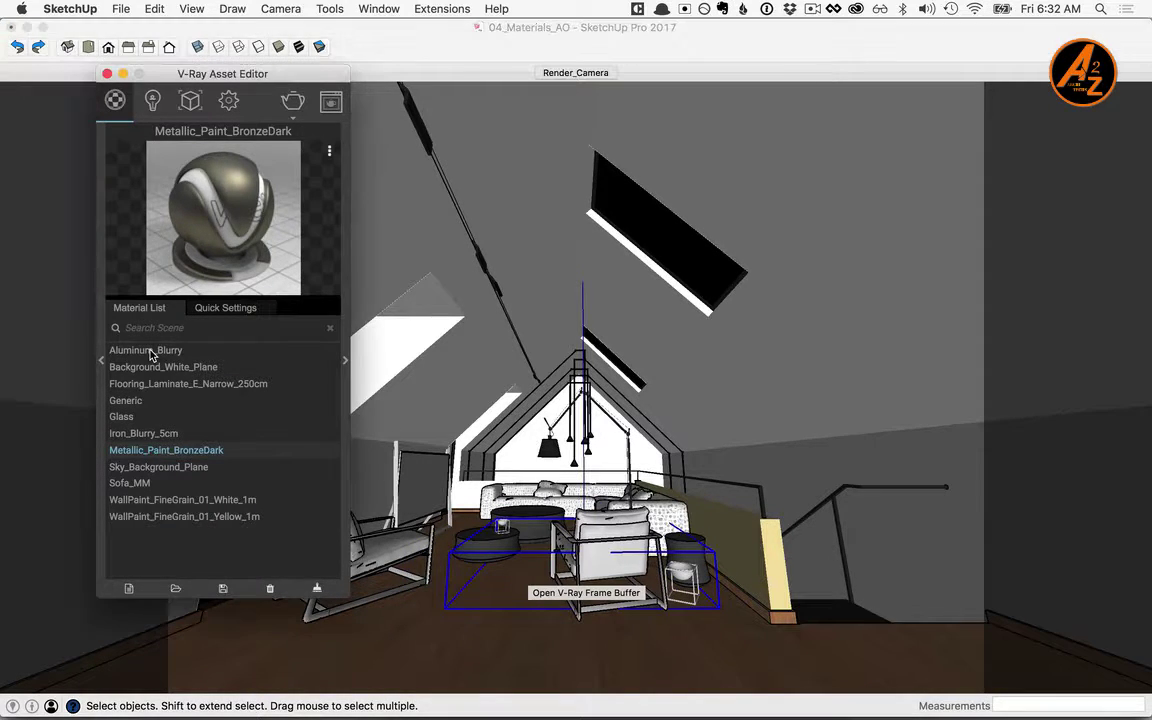
pyautogui.rightClick(150, 352)
pyautogui.click(173, 369)
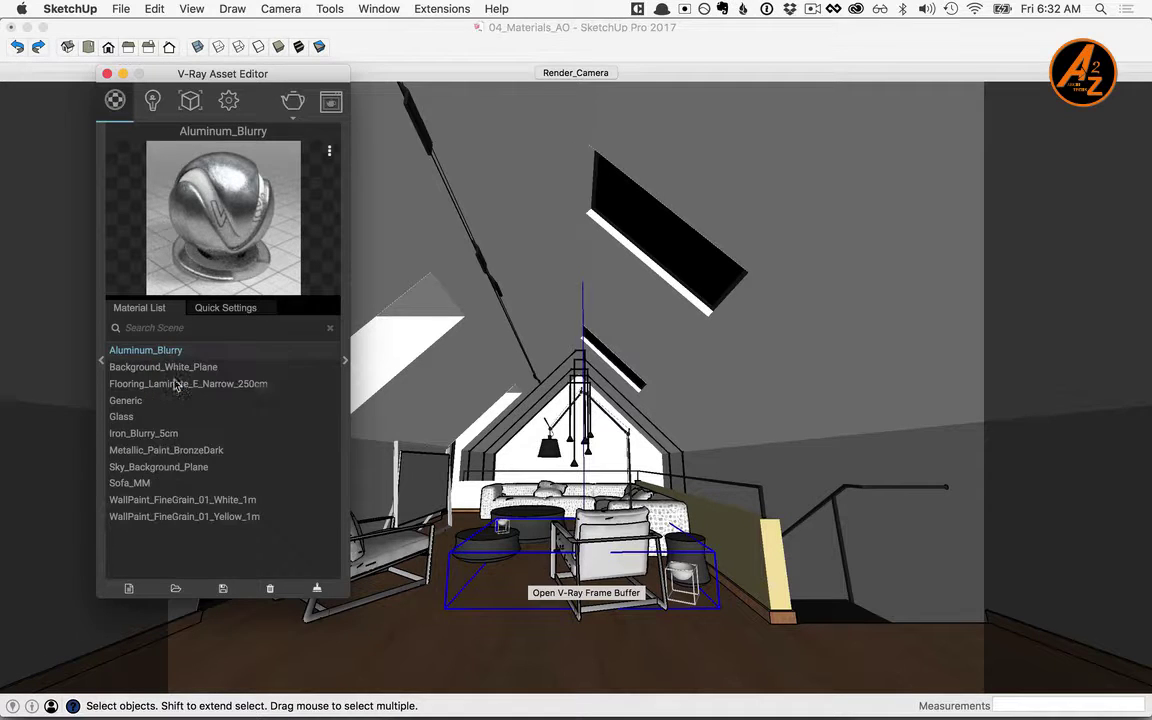
# - Add Plastic Simple Shiny Black from the library's Plastic category to the scene materials
pyautogui.moveTo(286, 81); pyautogui.dragTo(836, 117)
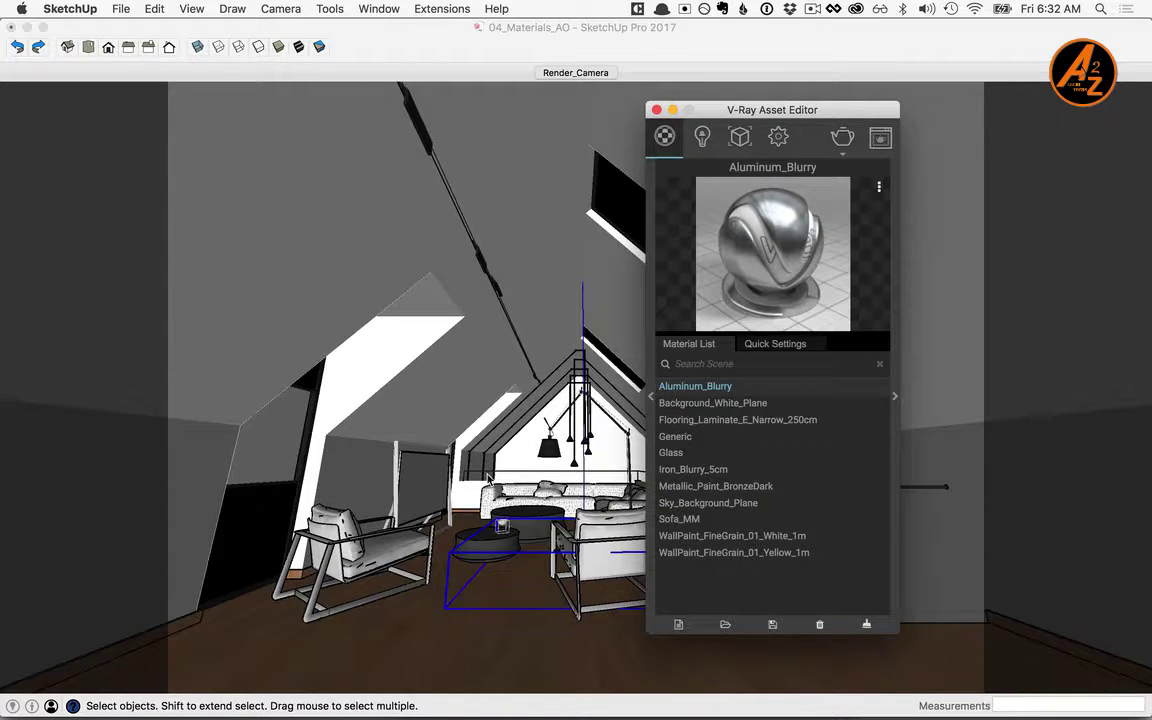
pyautogui.click(650, 398)
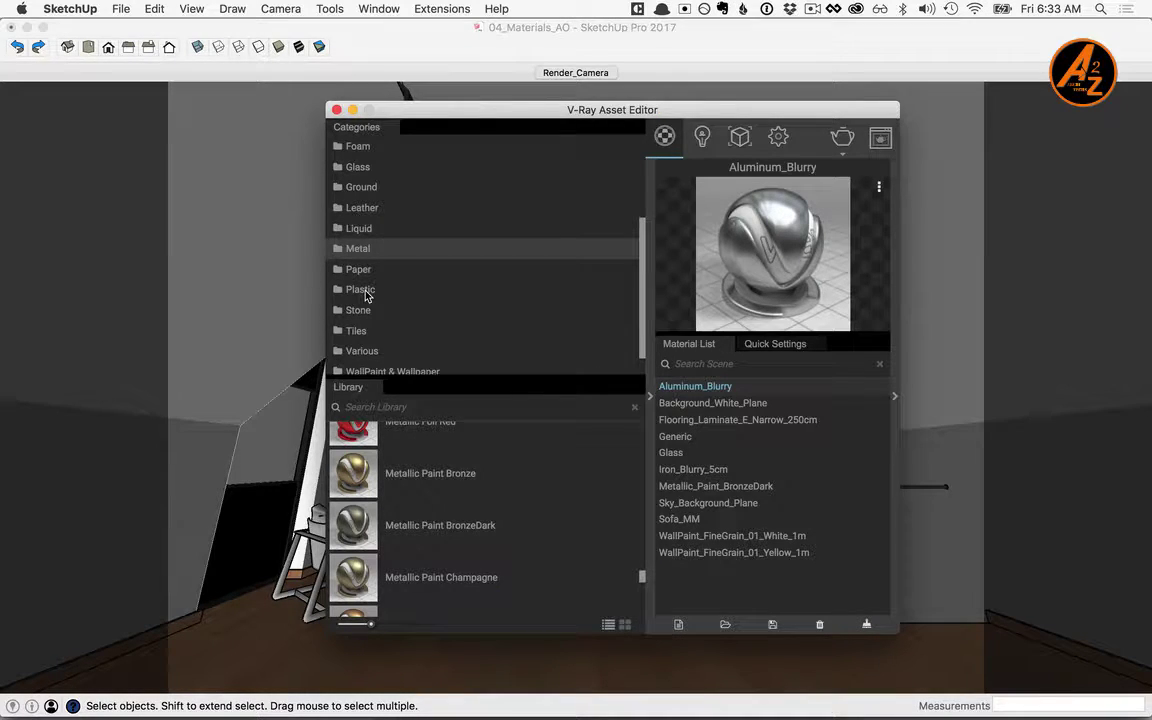
pyautogui.click(362, 290)
pyautogui.scroll(5, 495, 557)
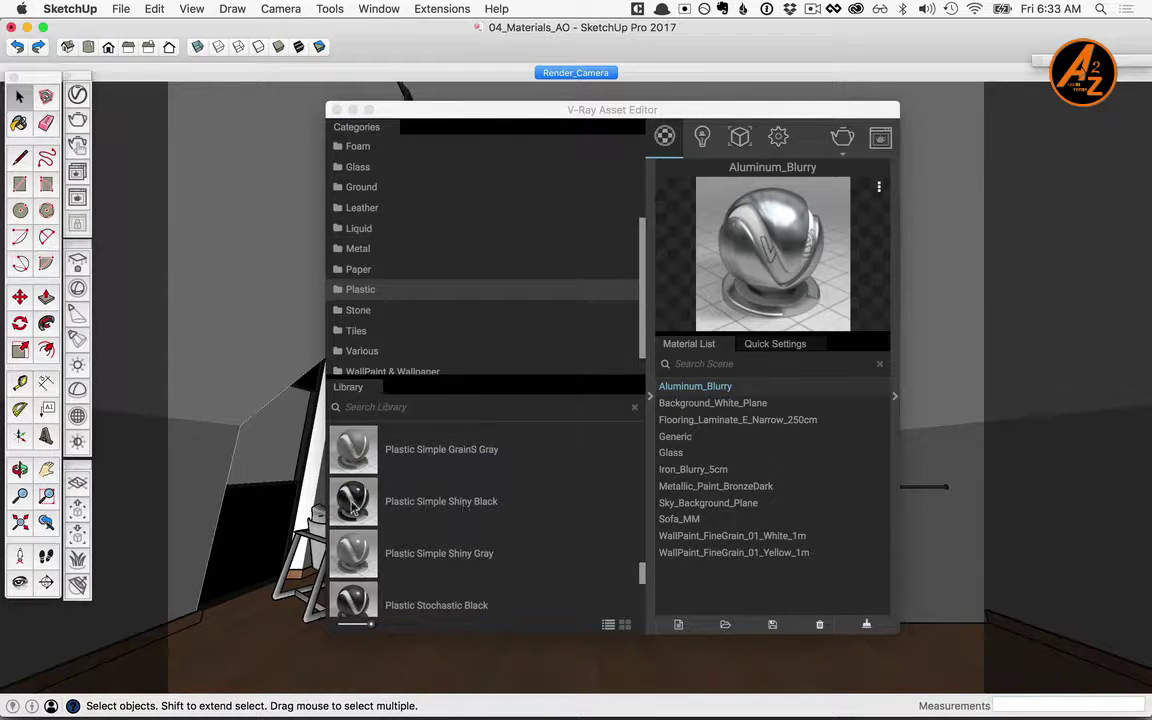
pyautogui.moveTo(440, 488); pyautogui.dragTo(714, 584)
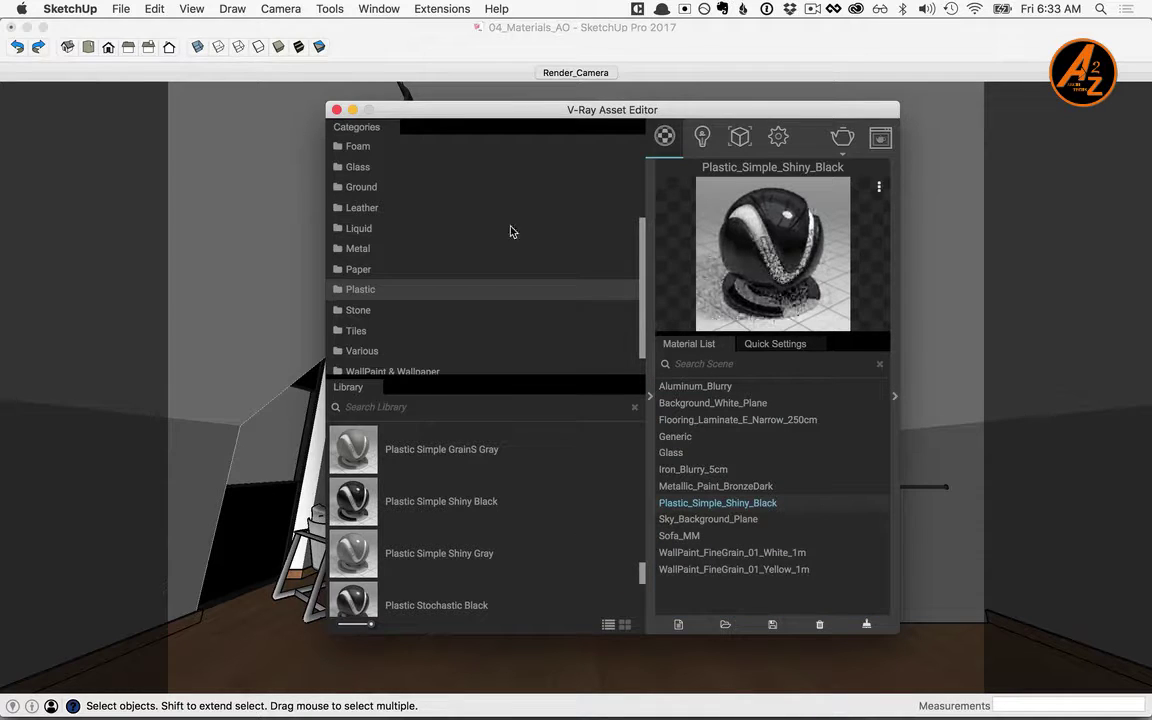
# - Apply Plastic_Simple_Shiny_Black to the group of the framed panel standing behind the armchair near the window
pyautogui.click(453, 46)
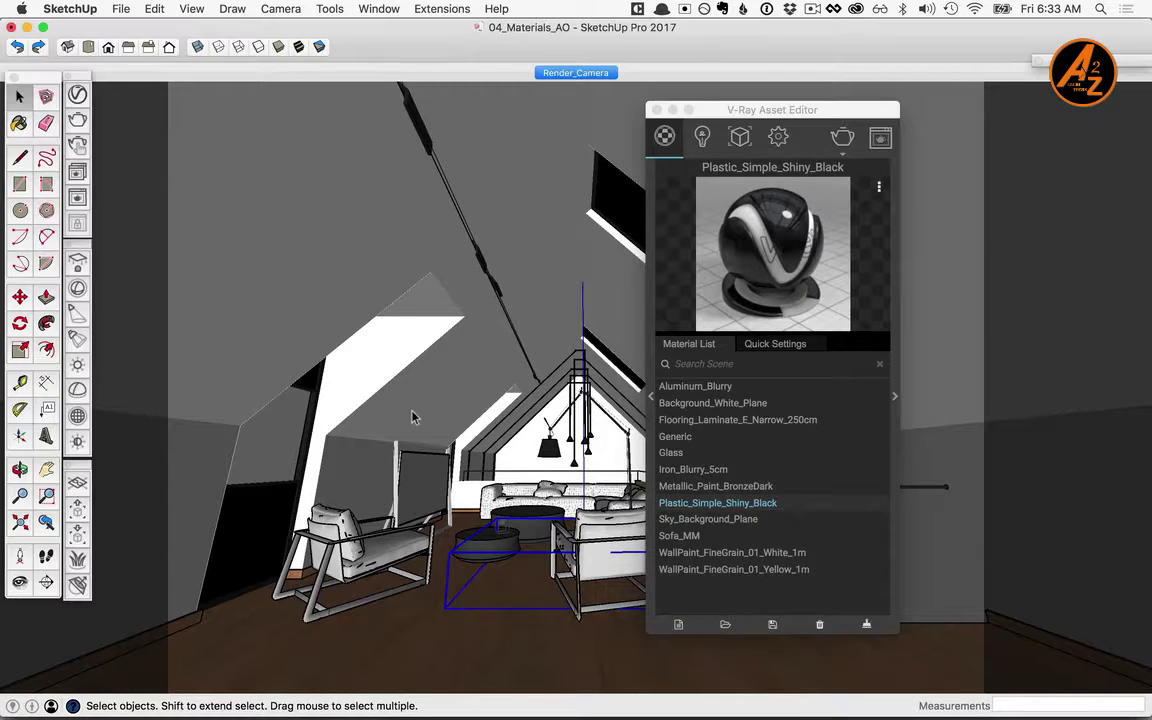
pyautogui.click(415, 481)
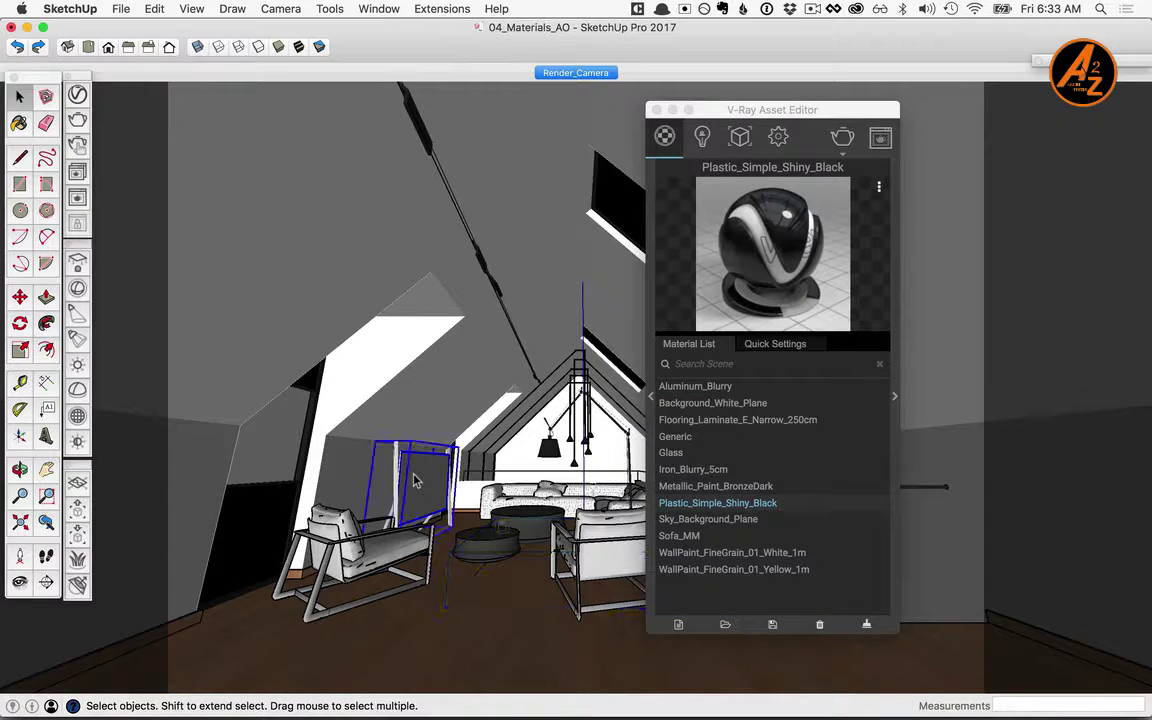
pyautogui.rightClick(762, 508)
pyautogui.click(798, 390)
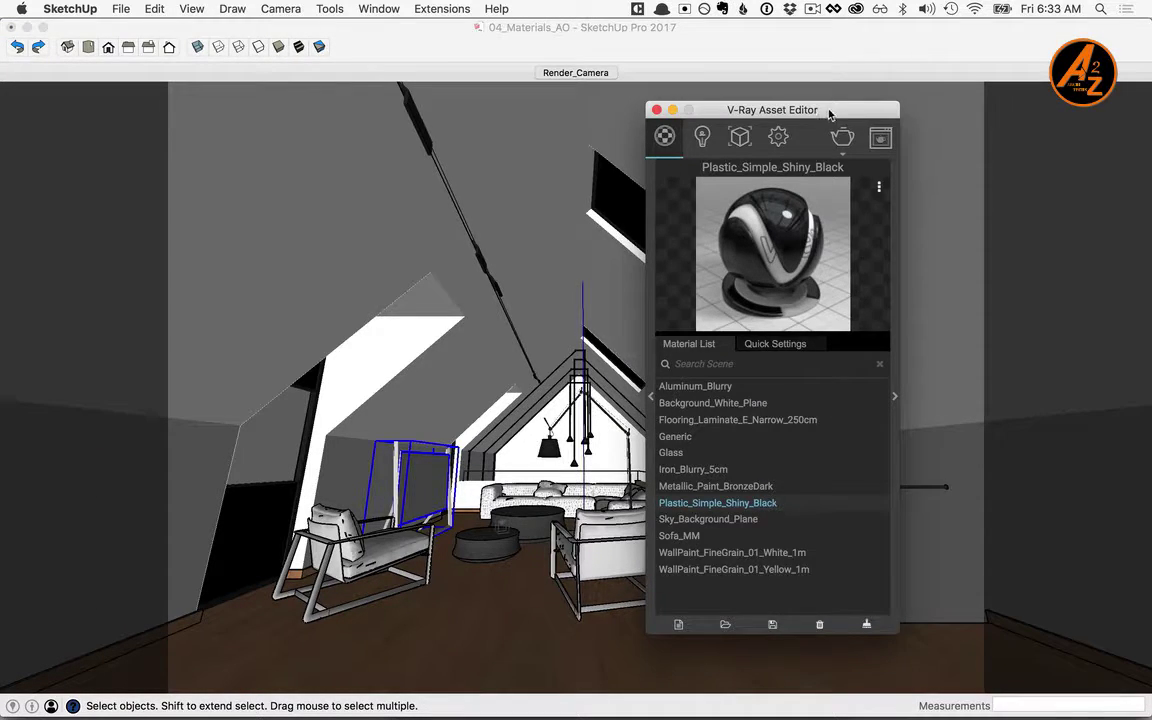
# - Set the reflection glossiness of Plastic_Simple_Shiny_Black to 0.88
pyautogui.moveTo(829, 116); pyautogui.dragTo(555, 101)
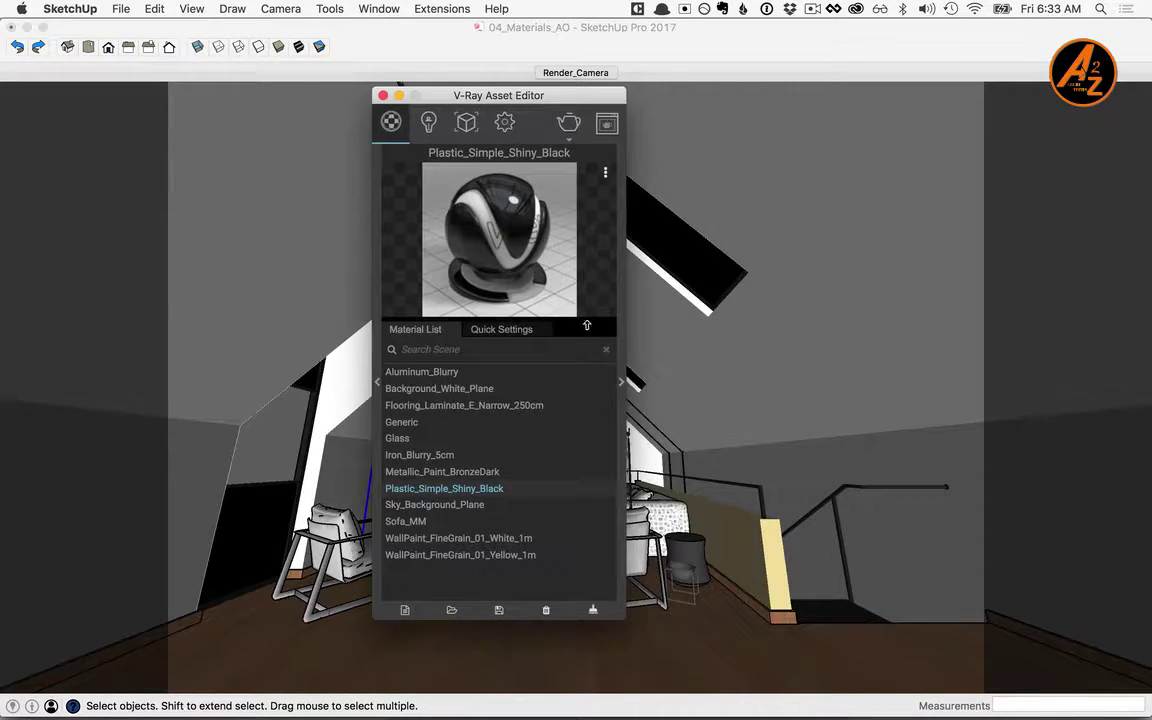
pyautogui.click(622, 386)
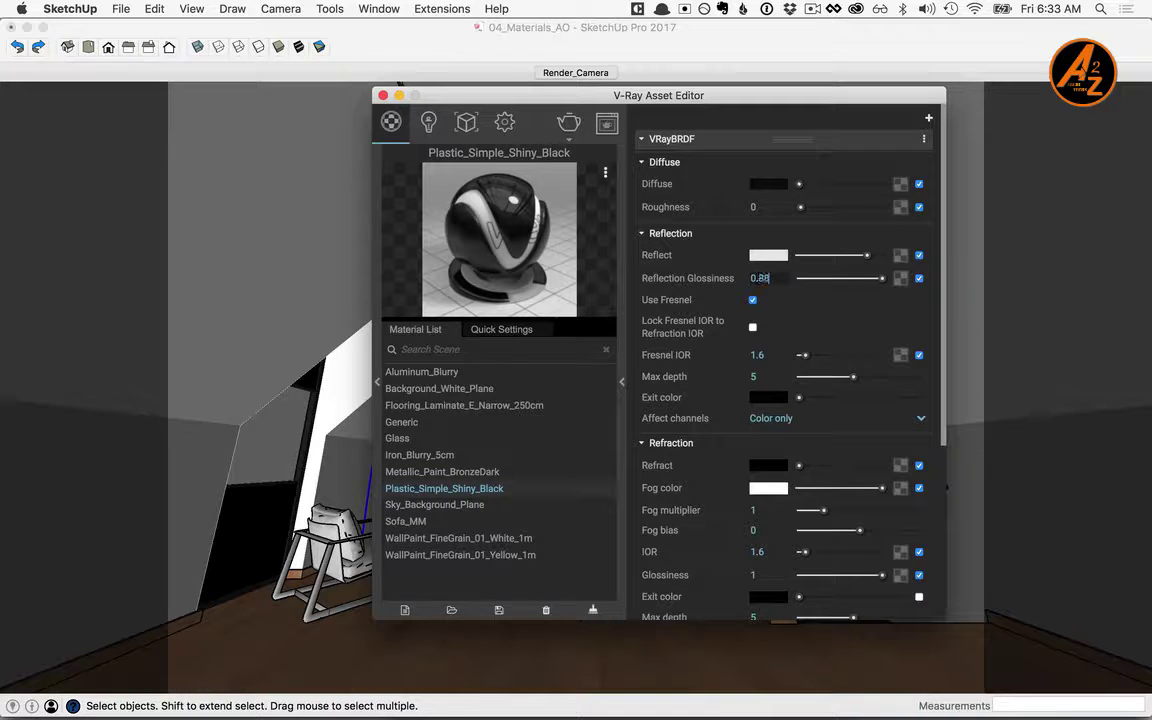
pyautogui.press('Return')
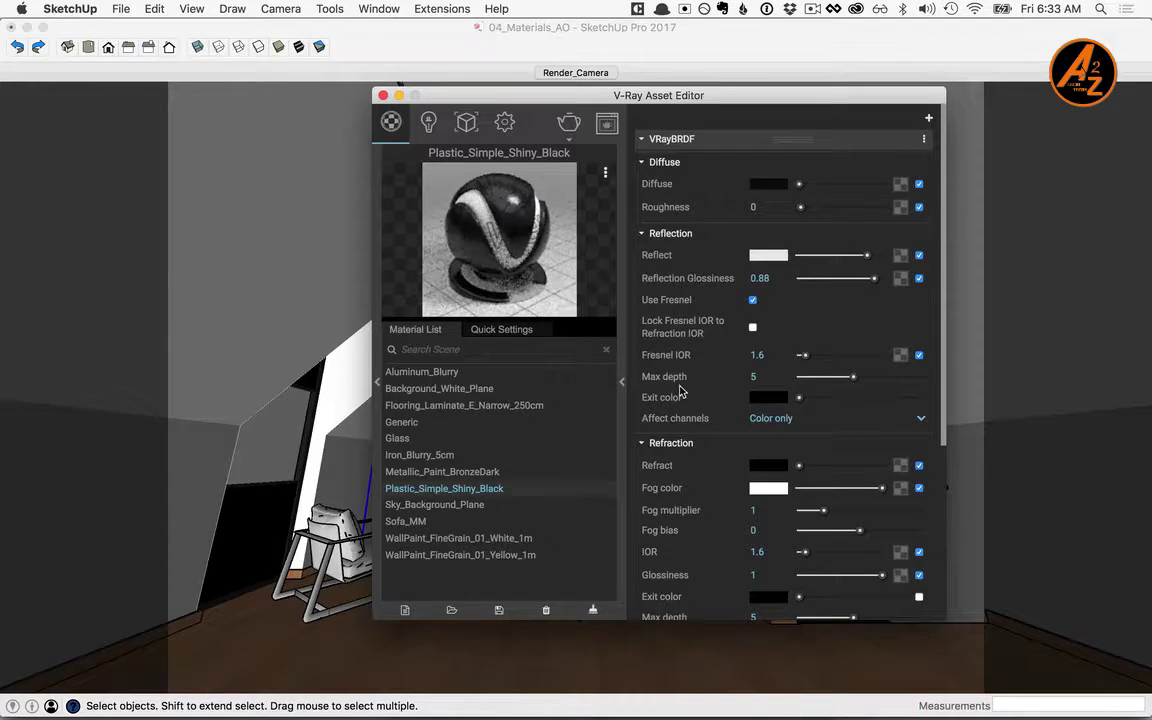
# - Collapse the material parameters, move the asset editor aside and render the attic interior
pyautogui.click(621, 384)
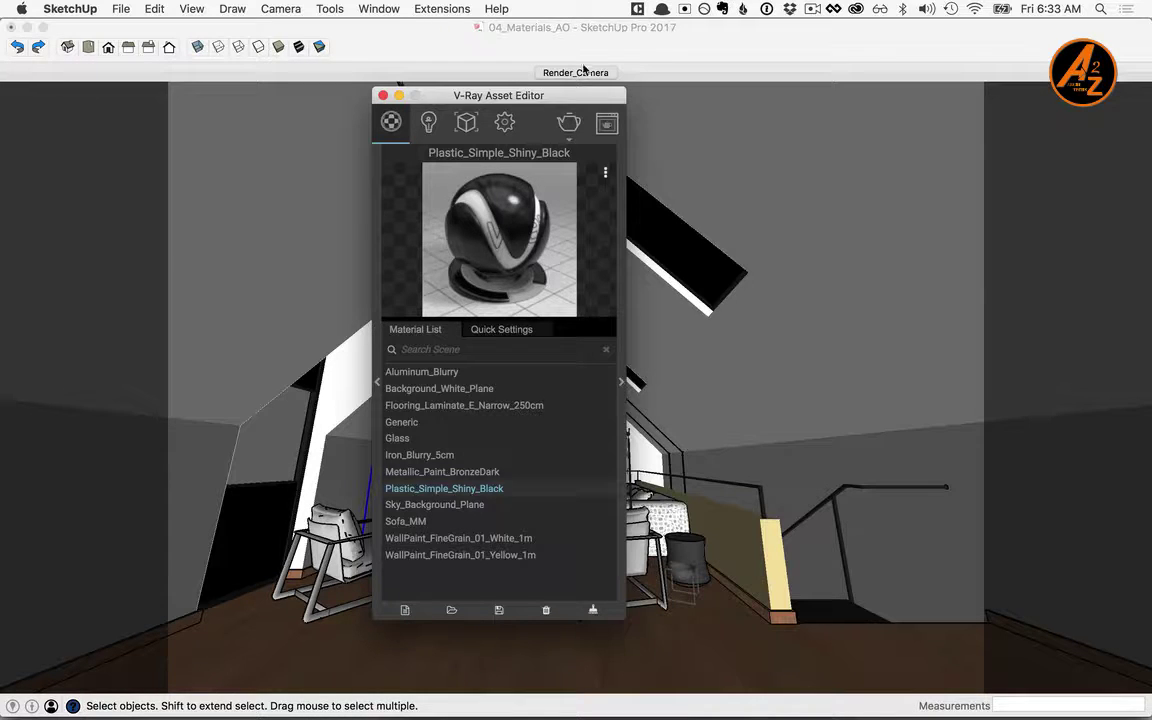
pyautogui.moveTo(602, 104); pyautogui.dragTo(303, 112)
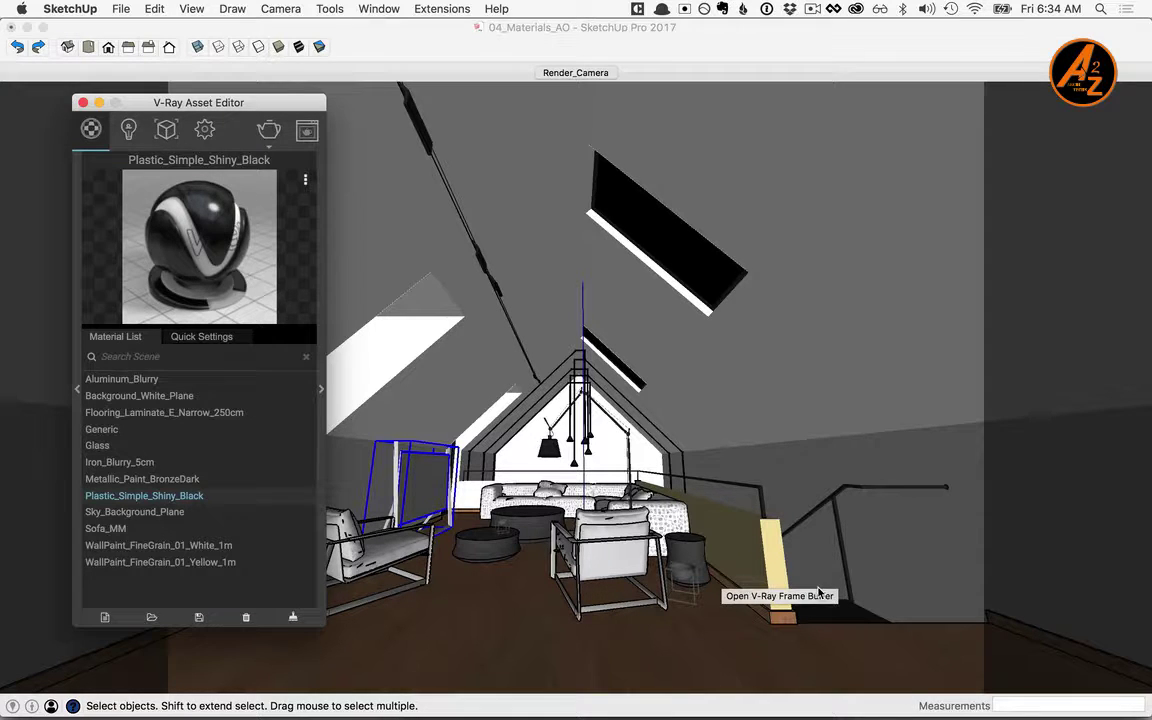
pyautogui.click(270, 133)
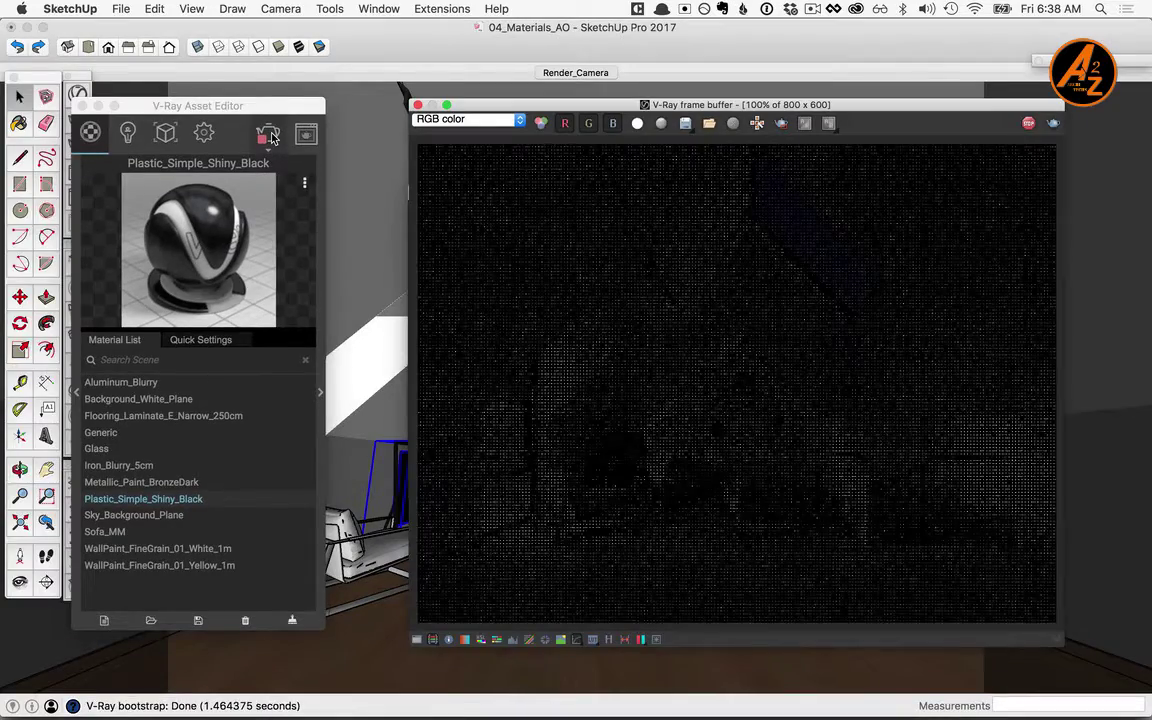
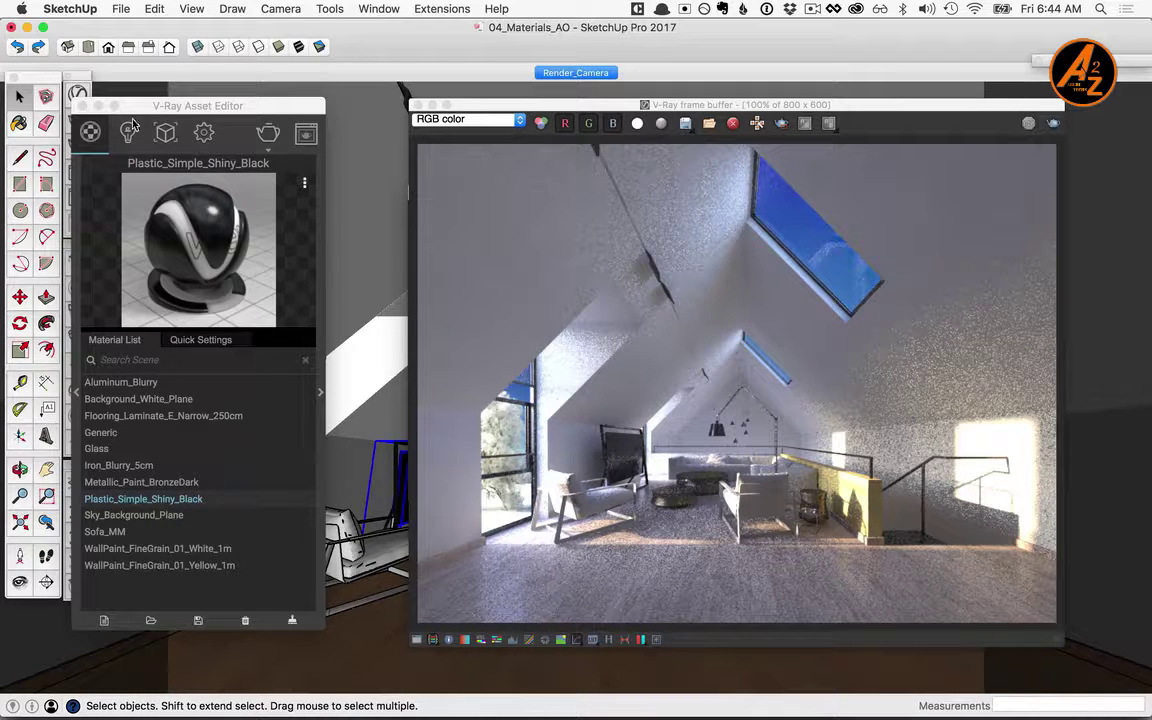
# - Check the scene's proxy objects, return to the materials and expand the material library
pyautogui.click(160, 135)
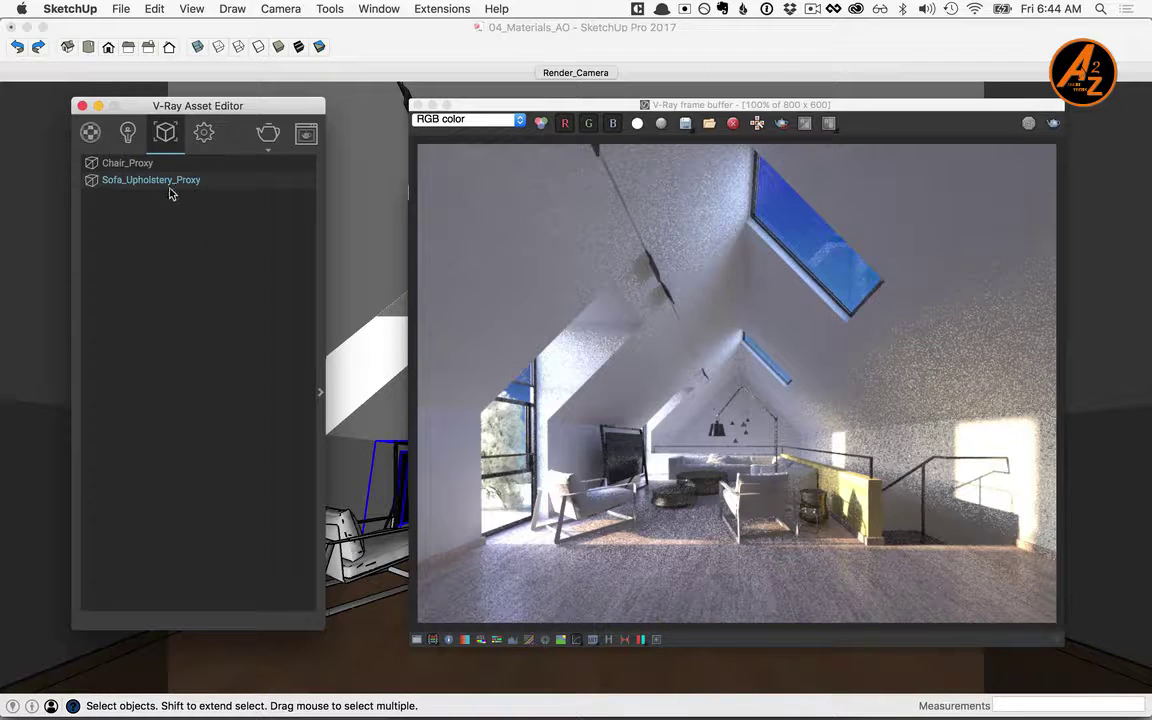
pyautogui.click(90, 133)
pyautogui.moveTo(142, 105); pyautogui.dragTo(363, 106)
pyautogui.click(296, 397)
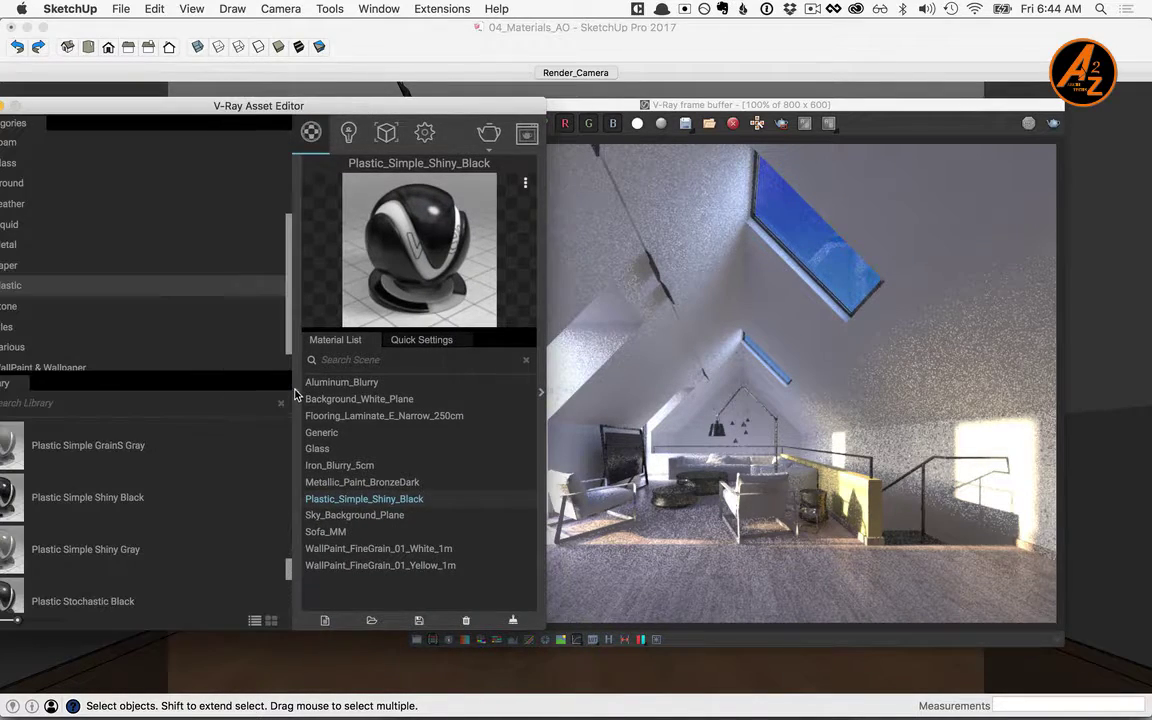
pyautogui.moveTo(282, 108); pyautogui.dragTo(338, 128)
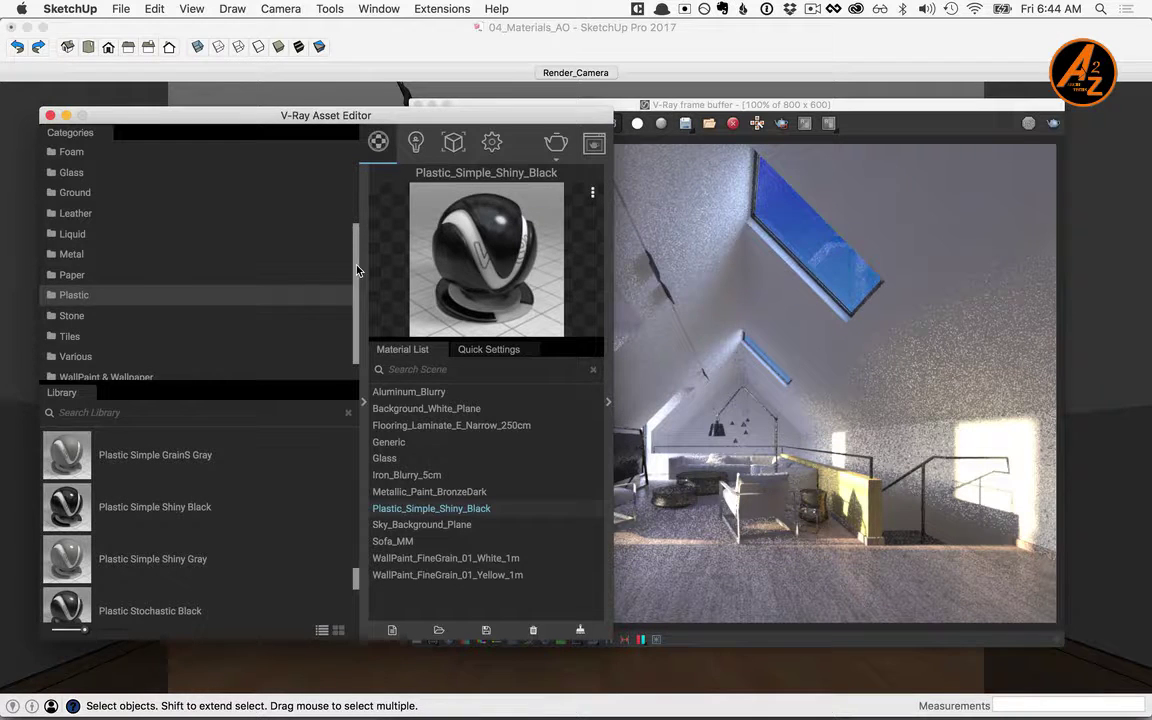
# - Add Fabric B01 20cm and Fabric D03 Yellow 10cm from the library's Fabric category to the scene materials
pyautogui.moveTo(356, 265); pyautogui.dragTo(359, 236)
pyautogui.click(74, 182)
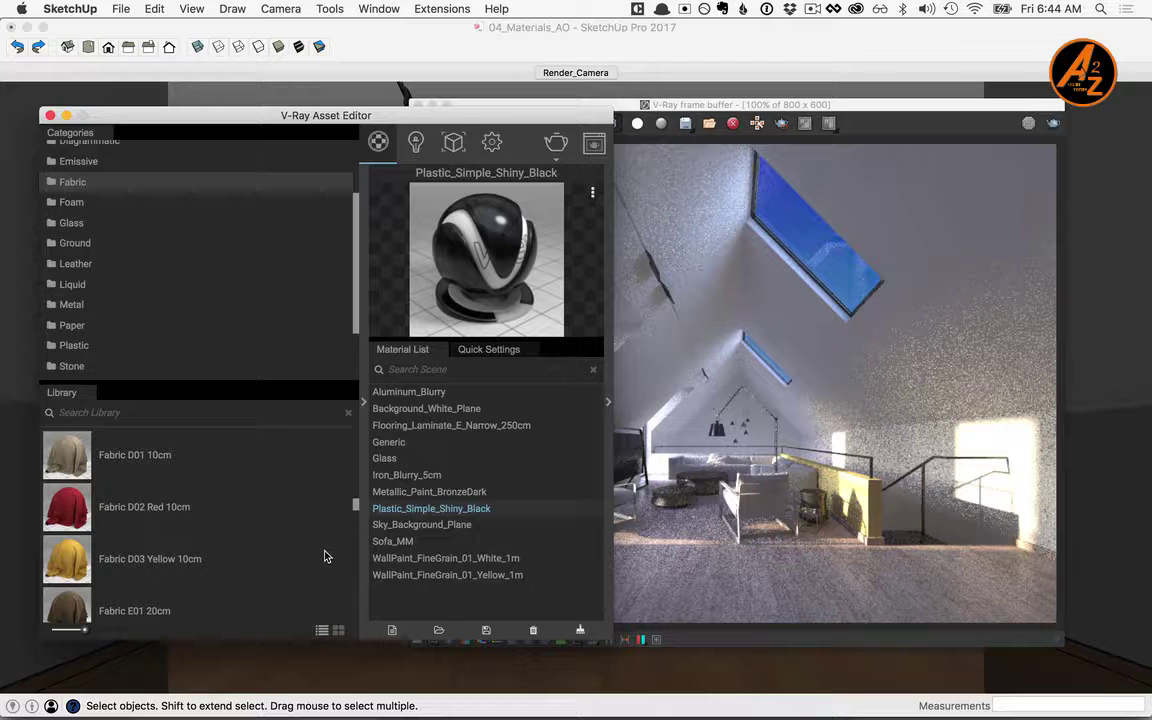
pyautogui.scroll(5, 327, 549)
pyautogui.scroll(2, 326, 550)
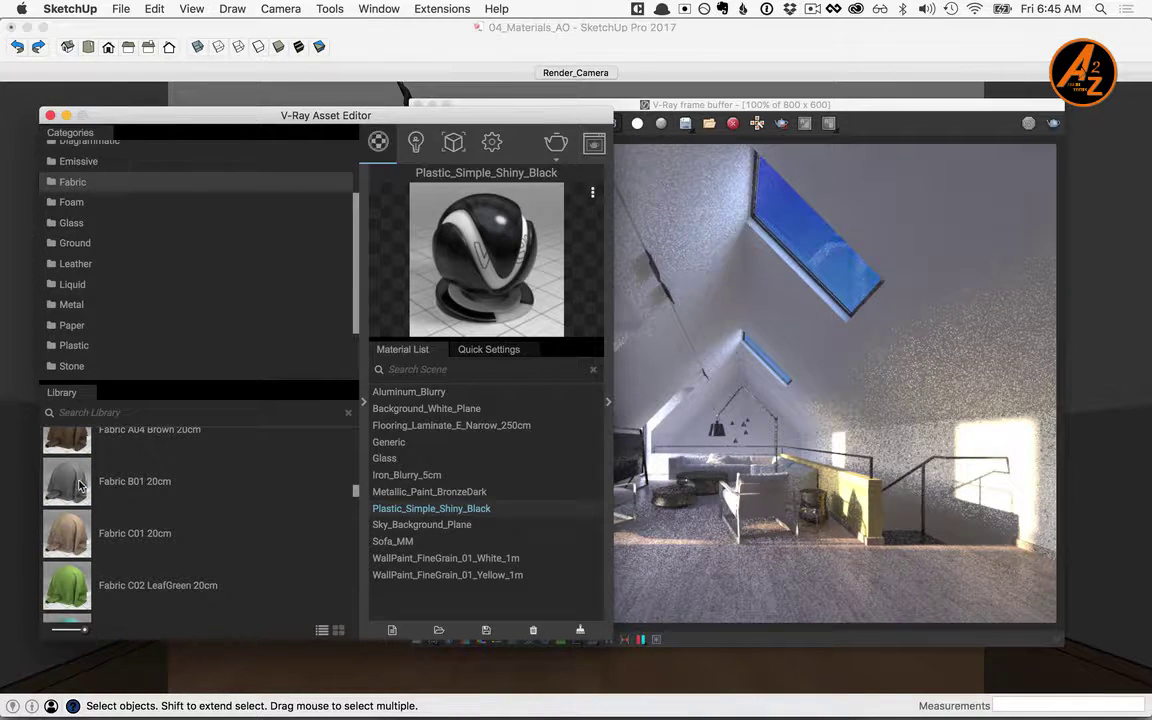
pyautogui.moveTo(77, 485); pyautogui.dragTo(445, 470)
pyautogui.scroll(-6, 280, 544)
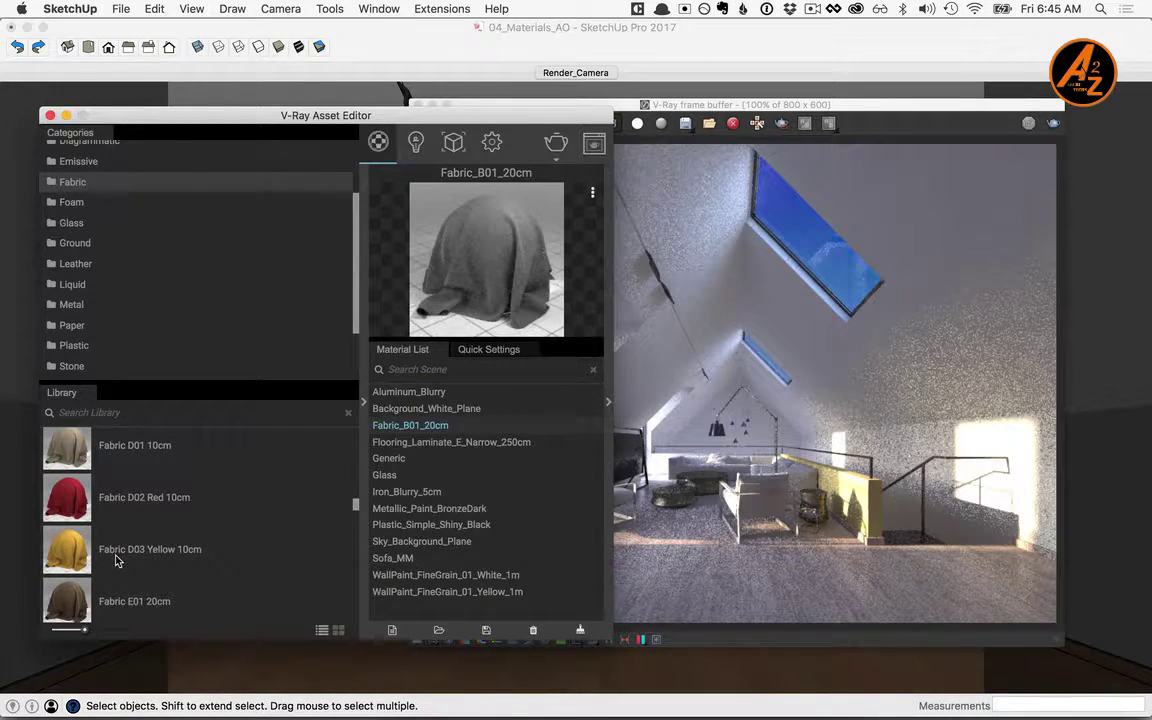
pyautogui.moveTo(72, 549); pyautogui.dragTo(445, 590)
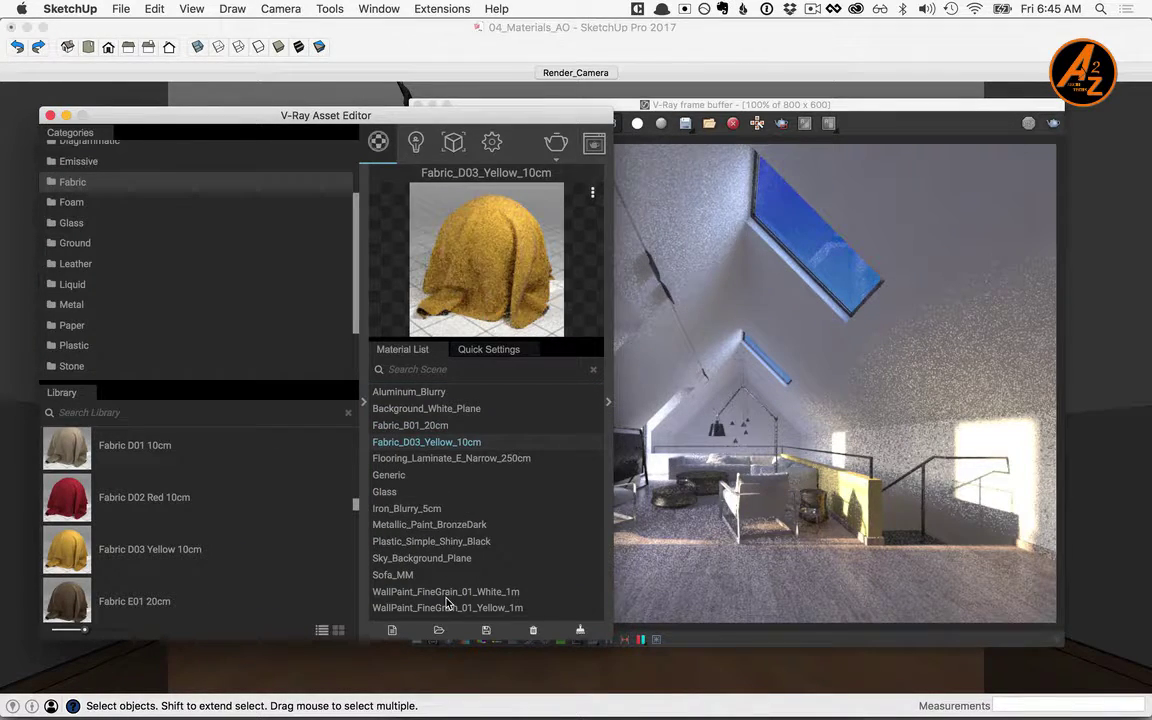
# - Define a render region around the sofa and coffee tables and start an interactive render
pyautogui.click(716, 110)
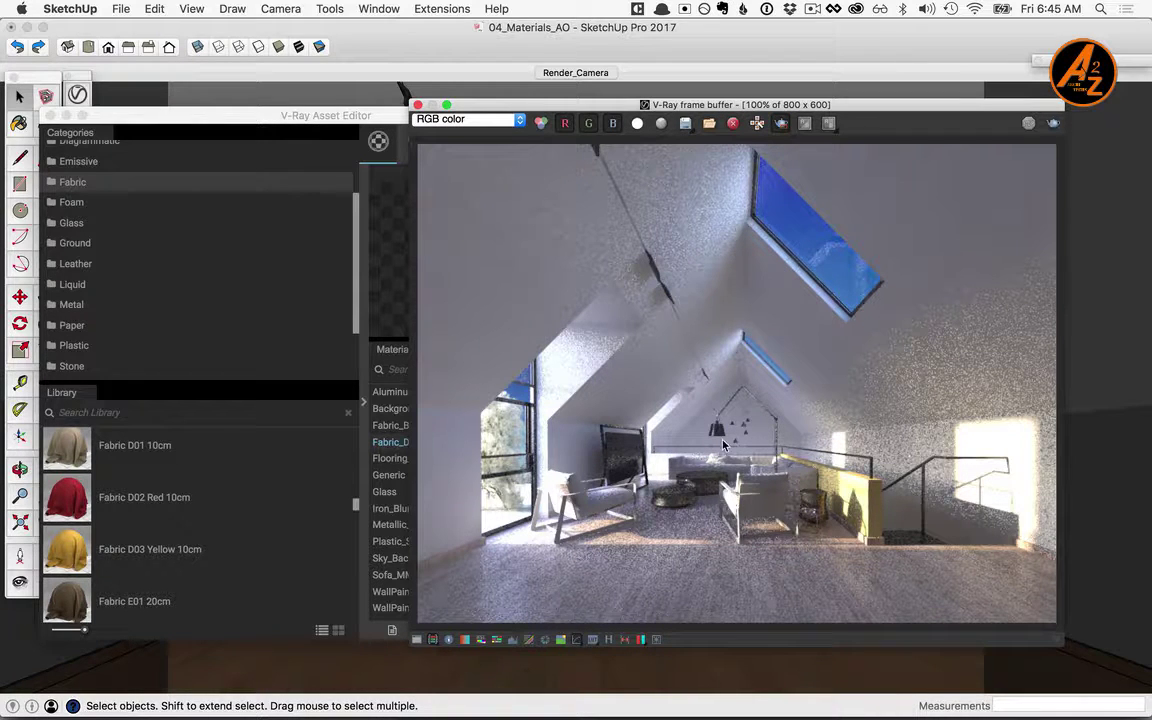
pyautogui.moveTo(648, 447); pyautogui.dragTo(843, 522)
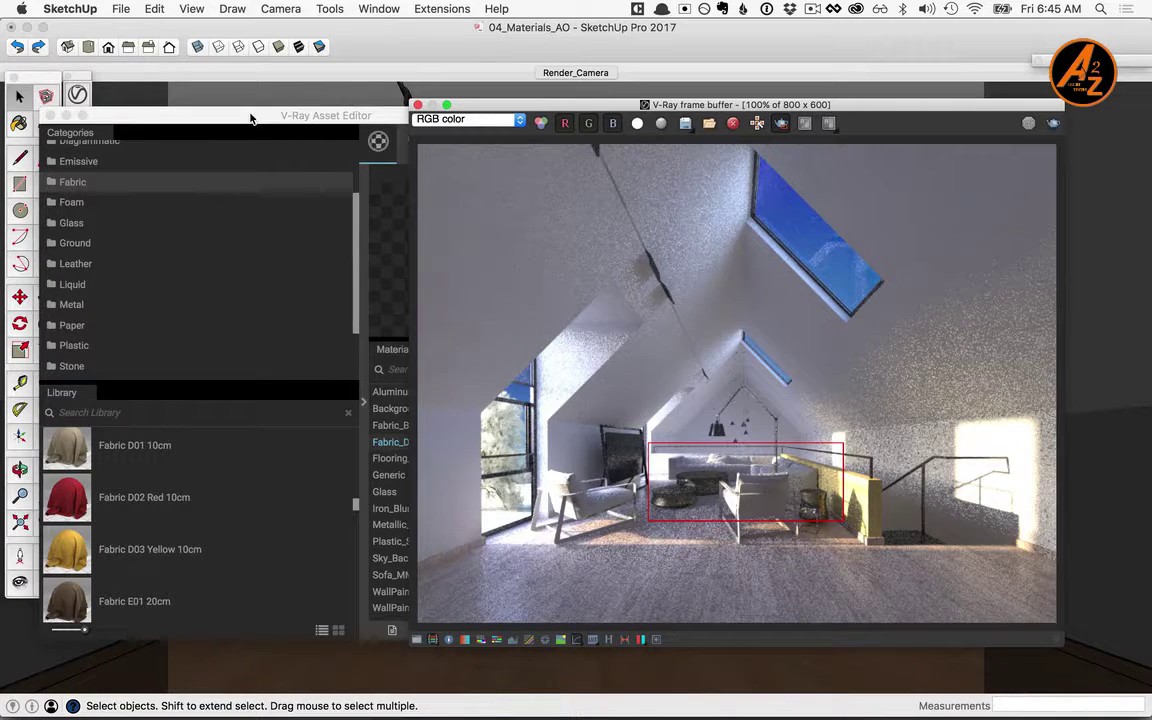
pyautogui.moveTo(250, 118); pyautogui.dragTo(345, 116)
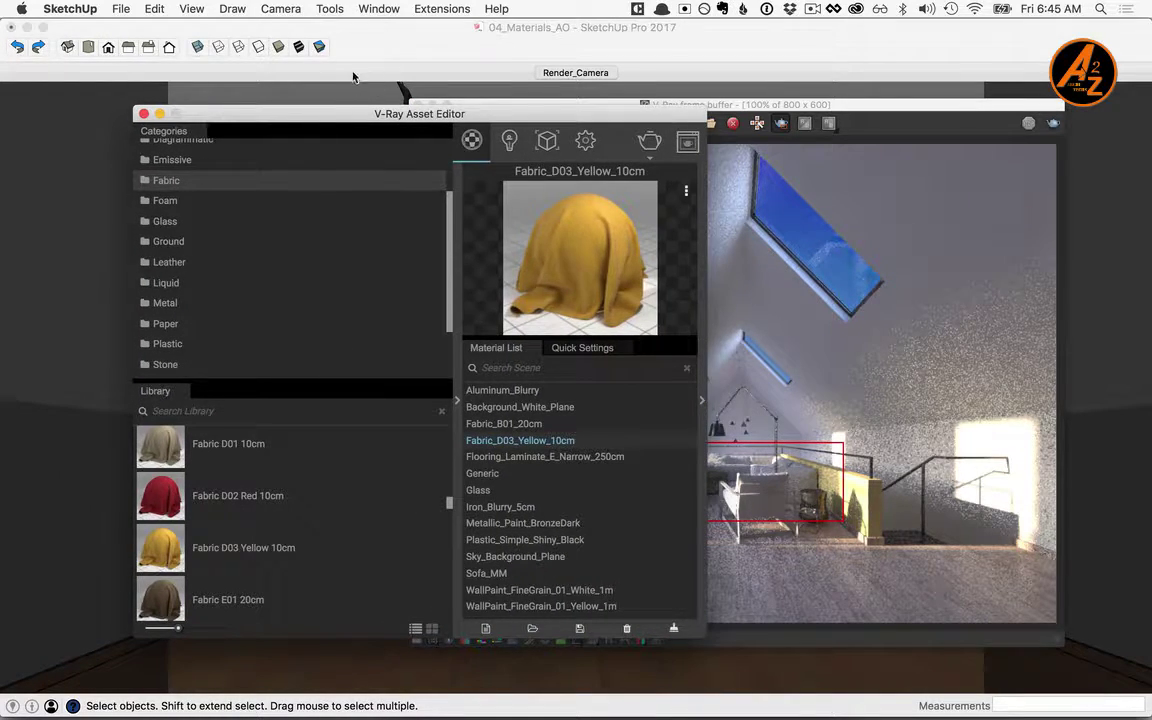
pyautogui.click(352, 77)
pyautogui.click(82, 146)
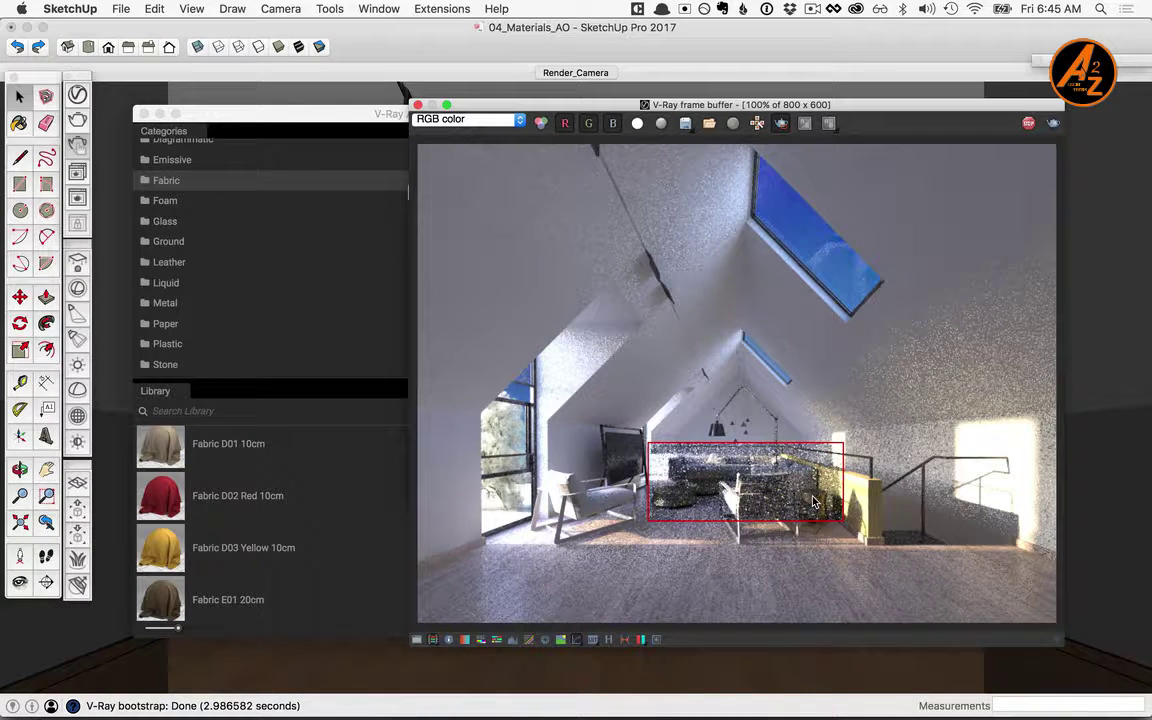
# - Open the settings of the Sofa_MM multi material and move the asset editor clear of the render region
pyautogui.click(390, 116)
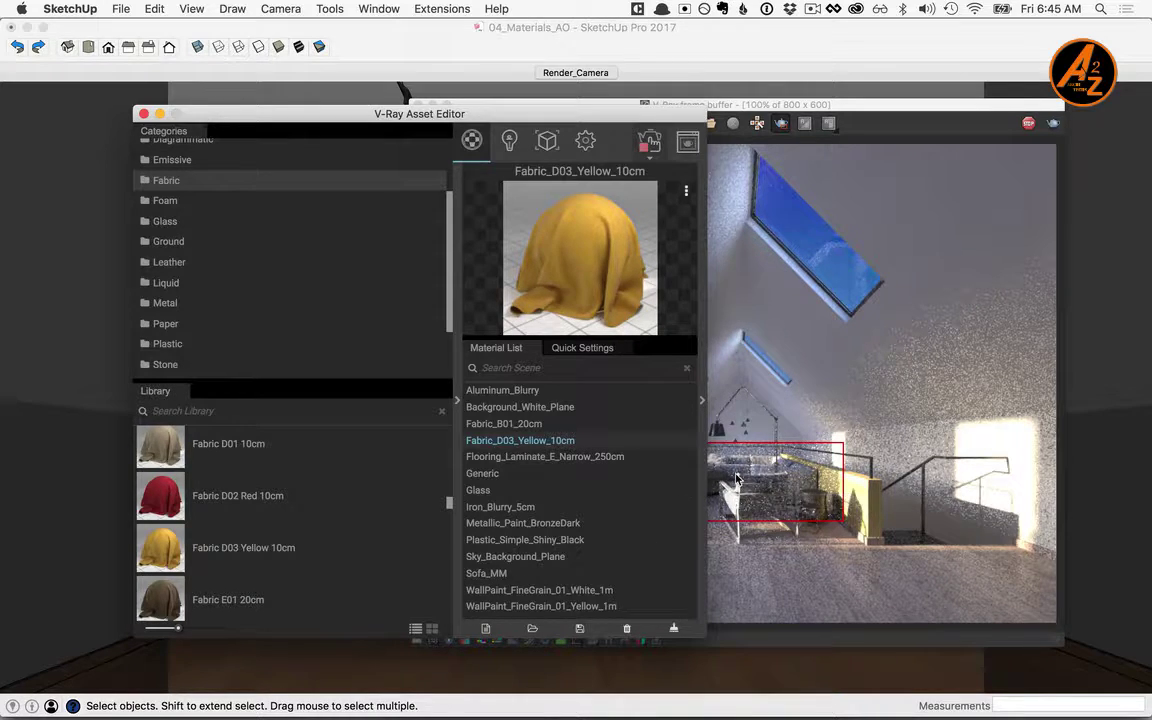
pyautogui.click(490, 575)
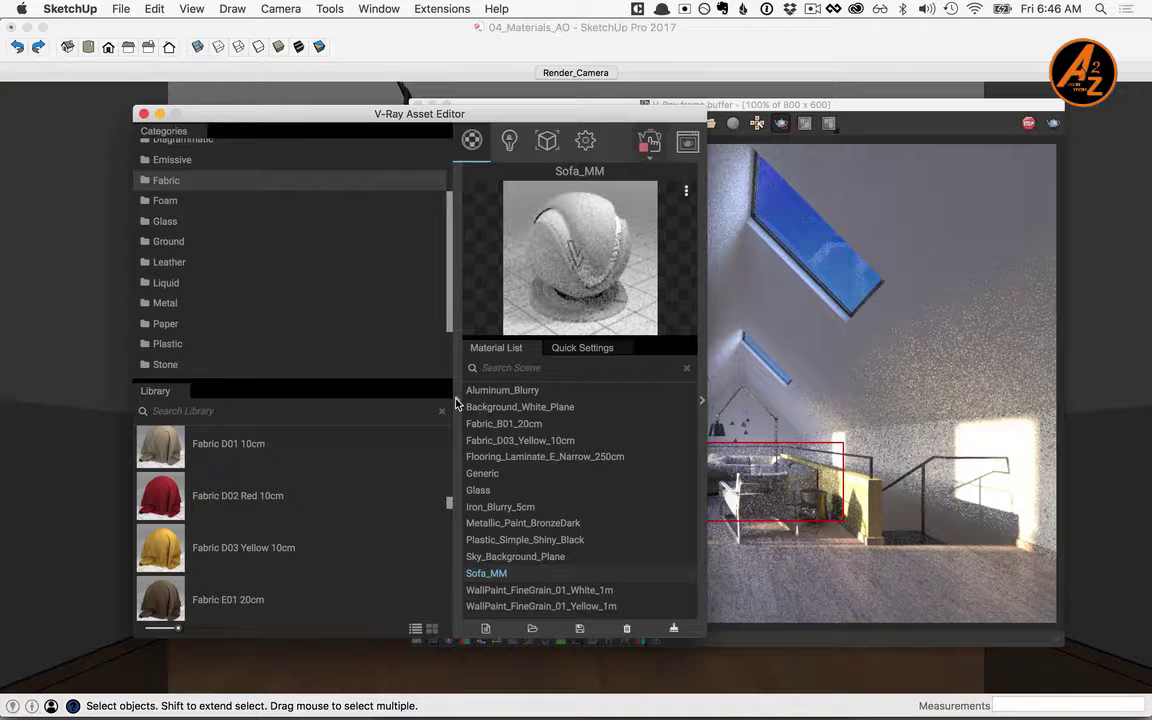
pyautogui.click(457, 400)
pyautogui.click(702, 401)
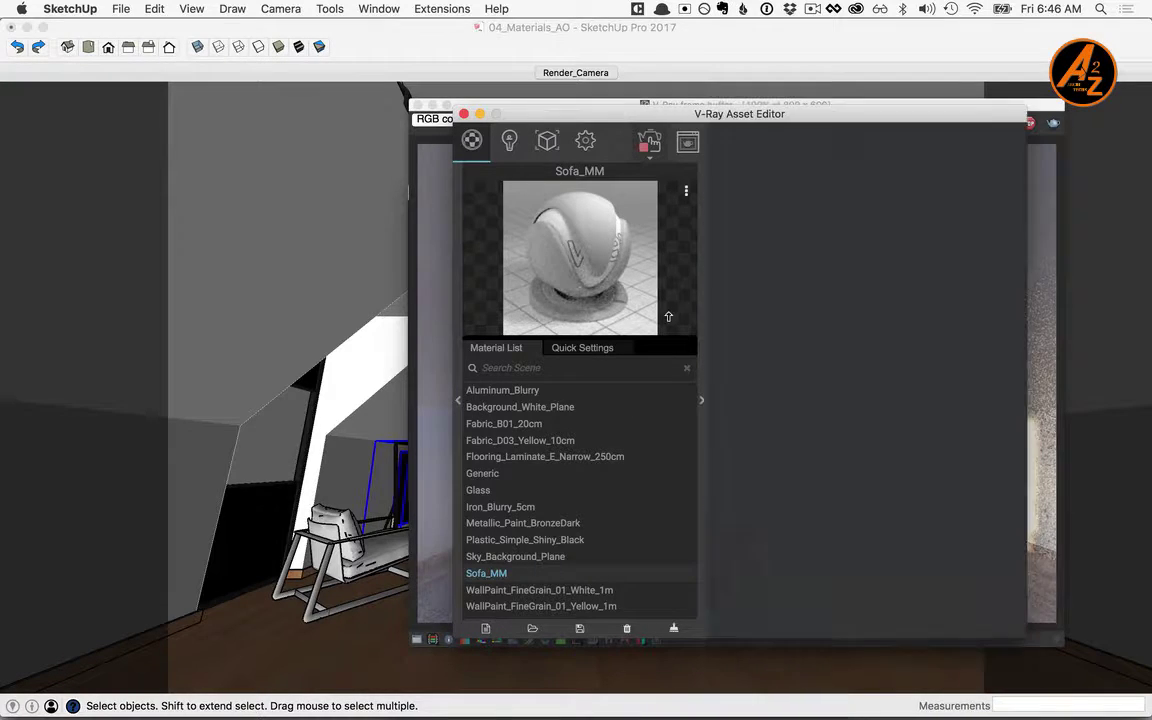
pyautogui.moveTo(675, 118); pyautogui.dragTo(261, 115)
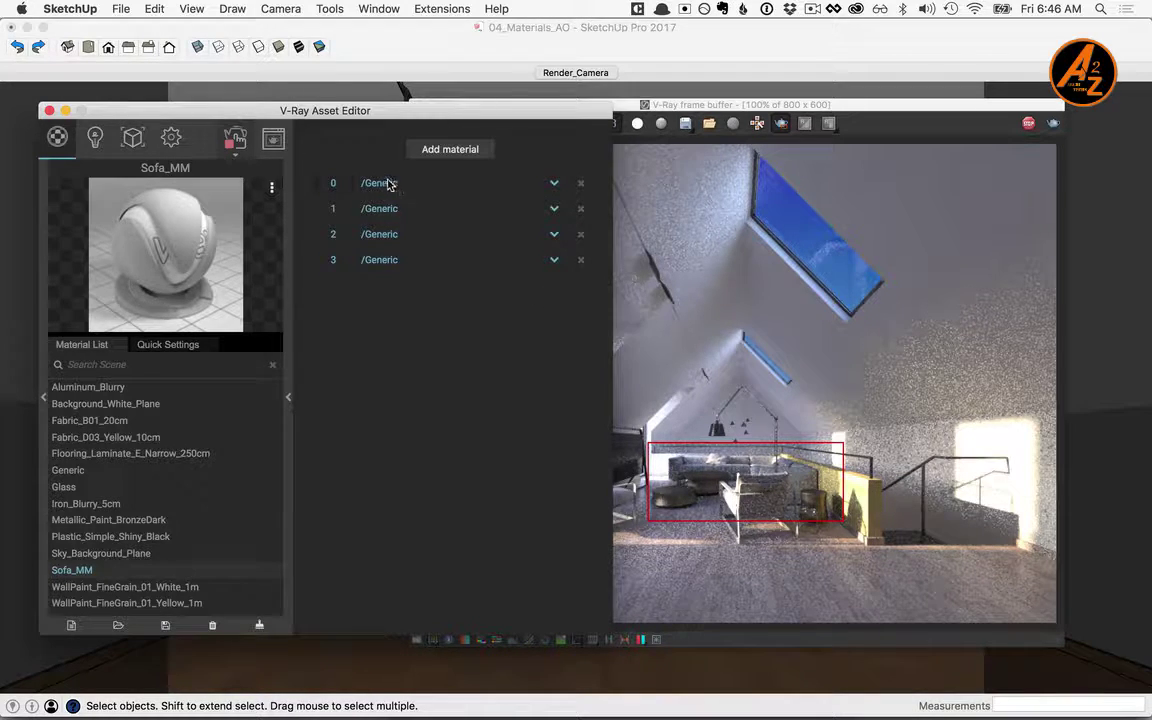
# - Assign Fabric_B01_20cm to Sofa_MM slots 0, 1 and 2, and Fabric_D03_Yellow_10cm to slot 3
pyautogui.click(555, 185)
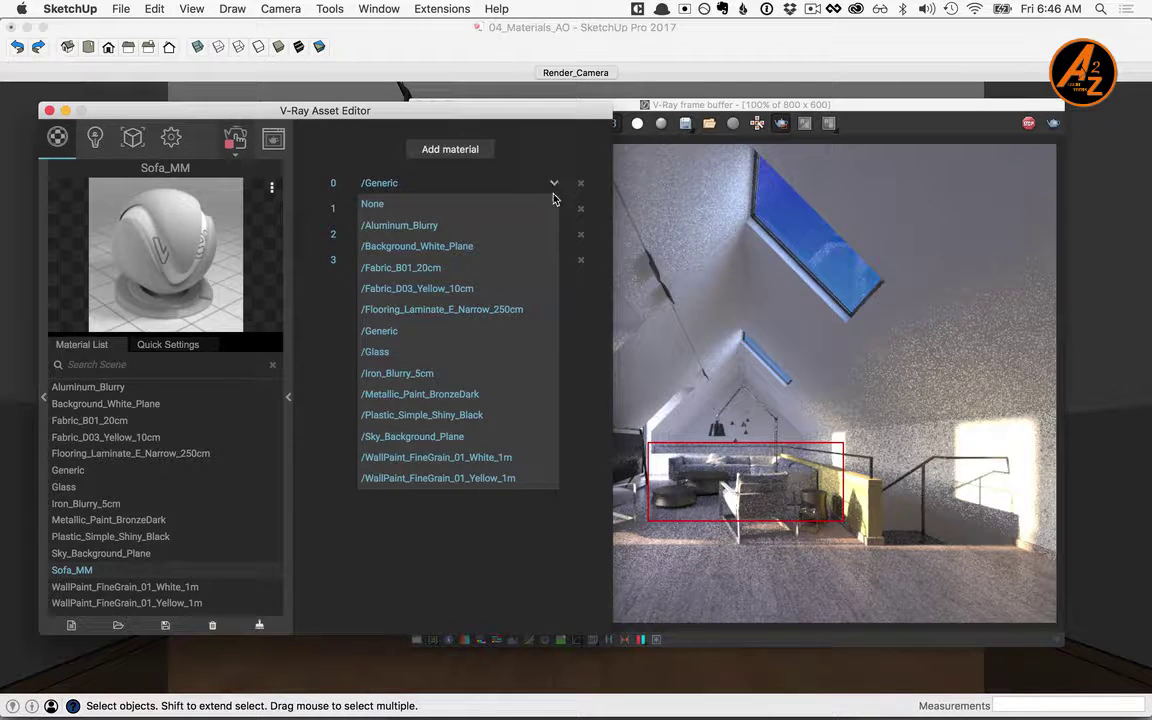
pyautogui.click(405, 270)
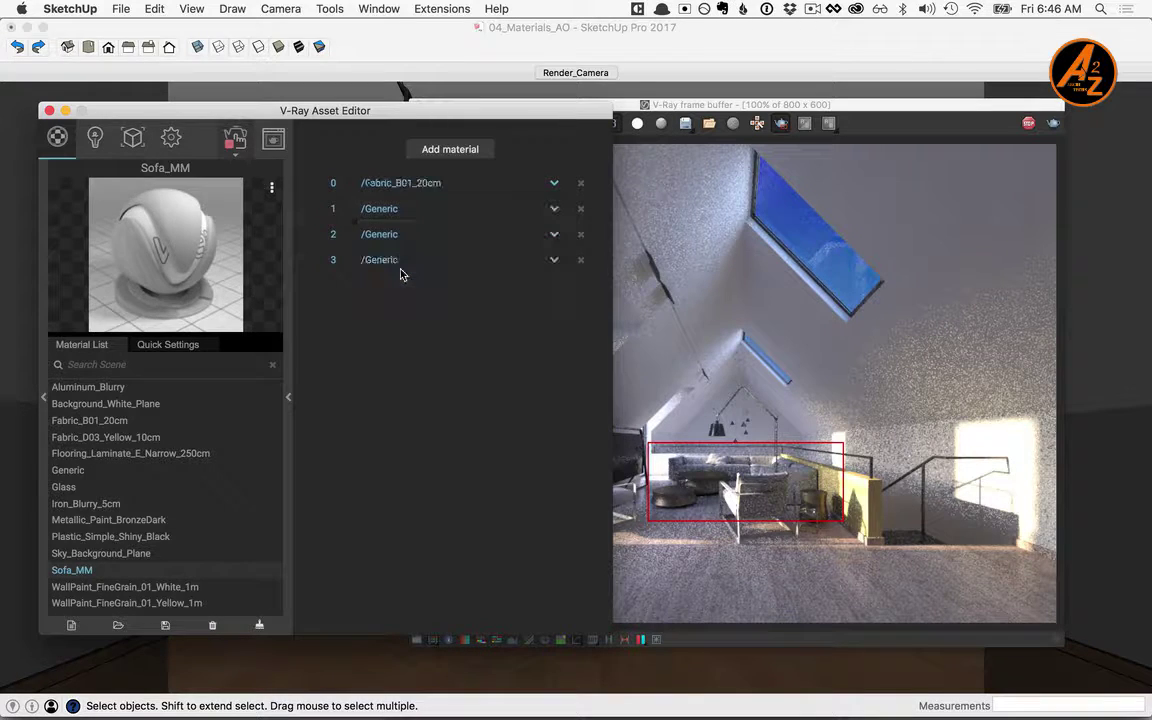
pyautogui.click(553, 210)
pyautogui.click(447, 296)
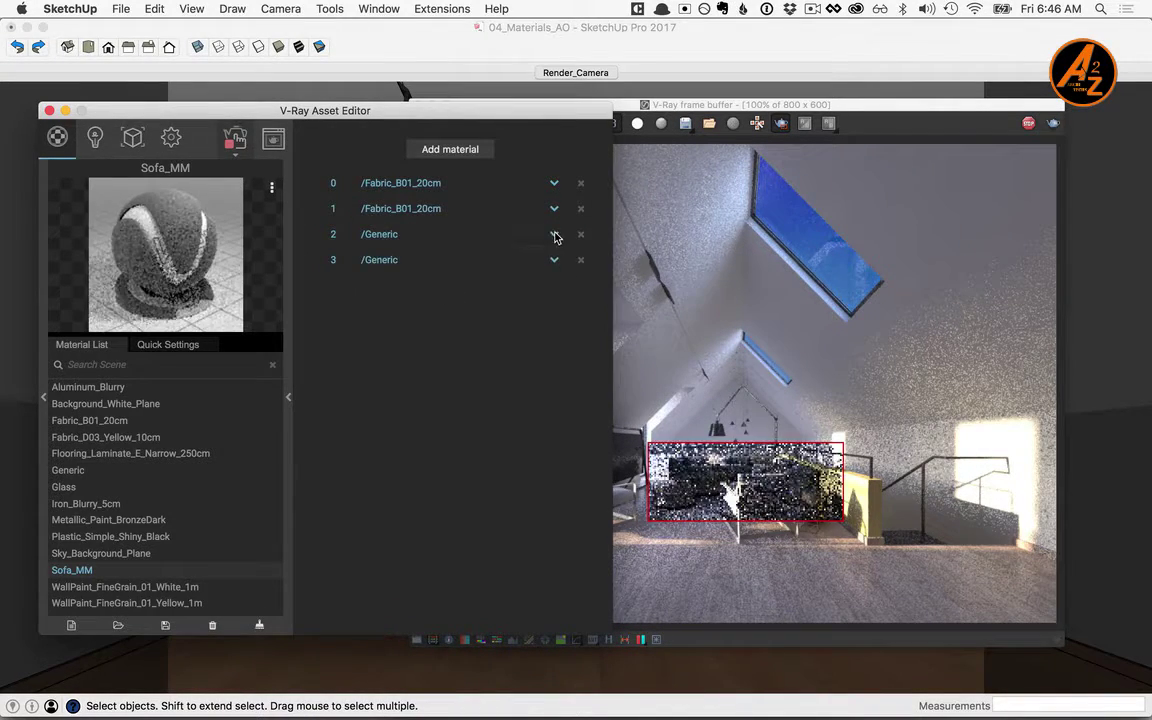
pyautogui.click(555, 235)
pyautogui.click(473, 316)
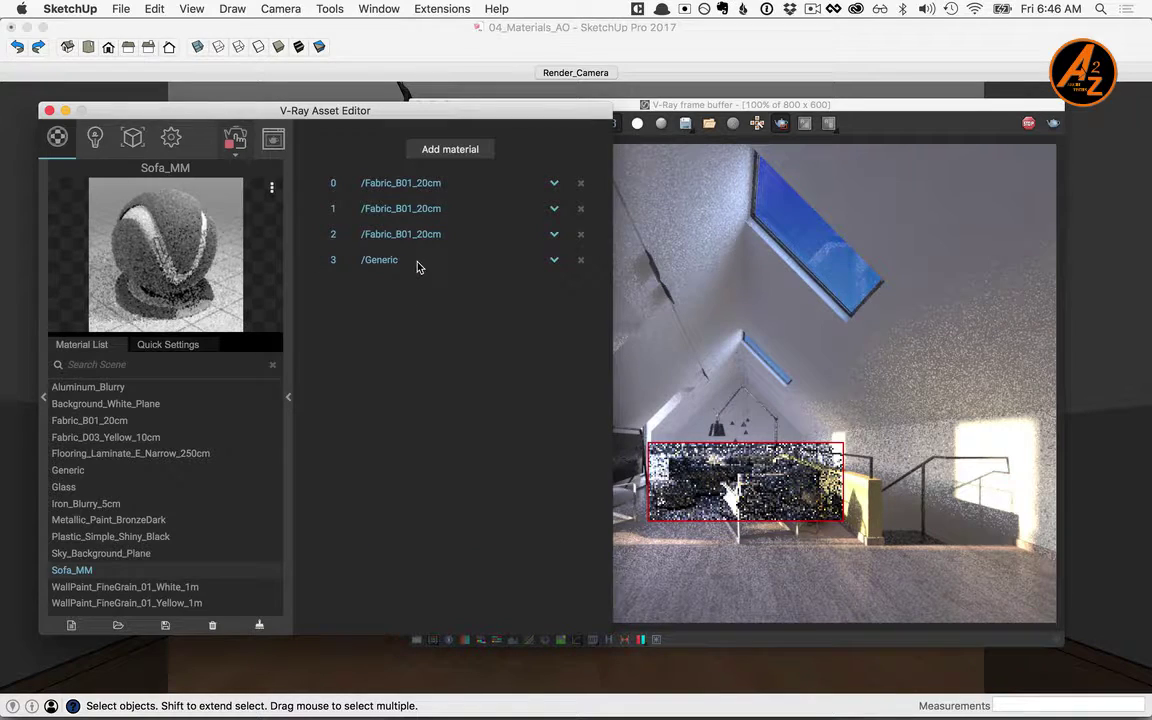
pyautogui.click(555, 260)
pyautogui.click(445, 322)
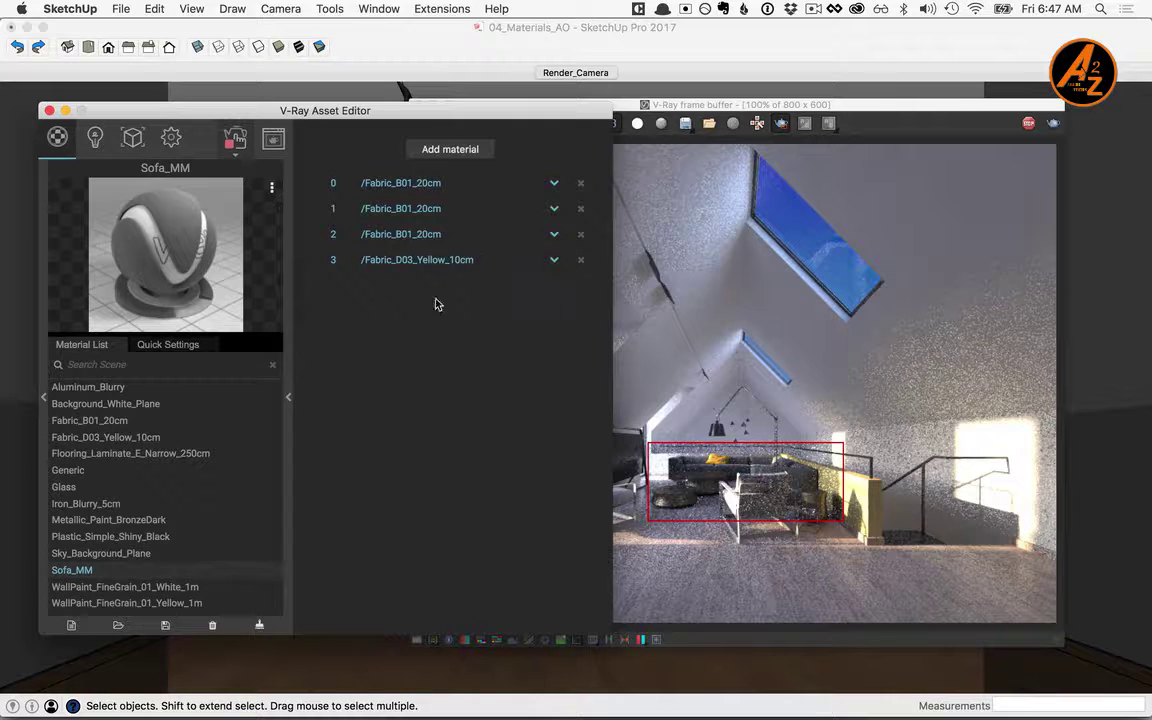
# - Collapse the Sofa_MM settings and redraw the render region to include both armchairs, the tables and the sofa
pyautogui.click(290, 401)
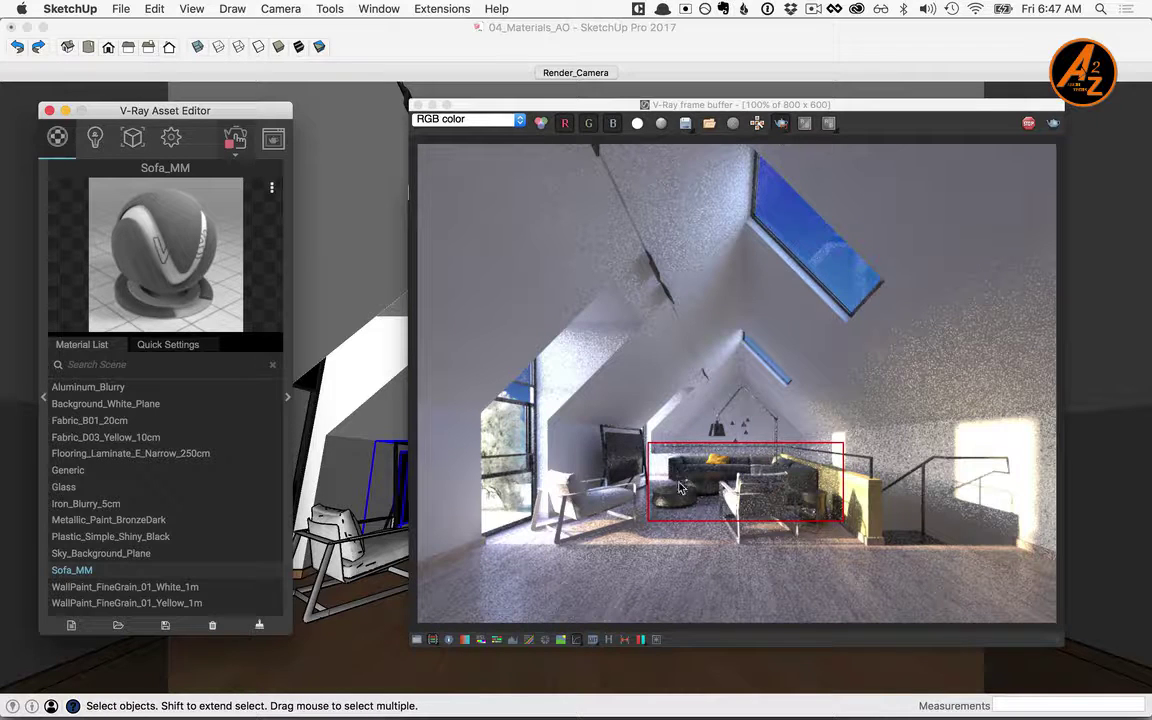
pyautogui.moveTo(523, 458); pyautogui.dragTo(838, 567)
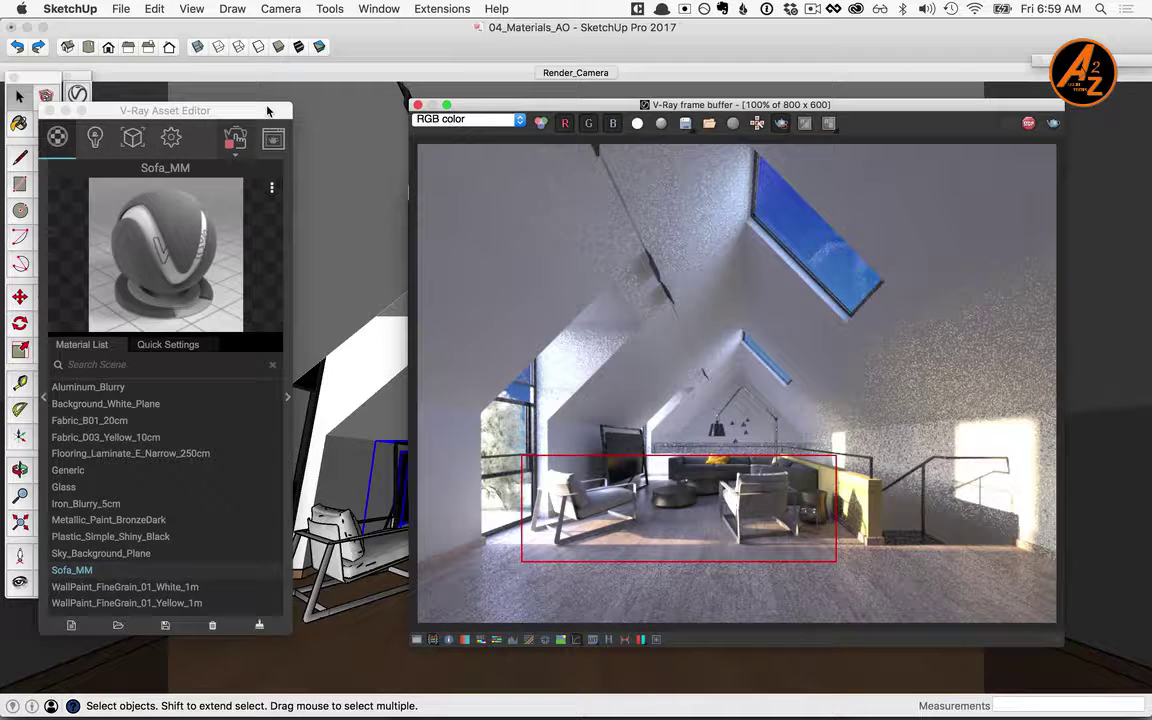
# - Create a new Multi Material in the V-Ray scene and rename it Chair_MM
pyautogui.moveTo(230, 110); pyautogui.dragTo(376, 81)
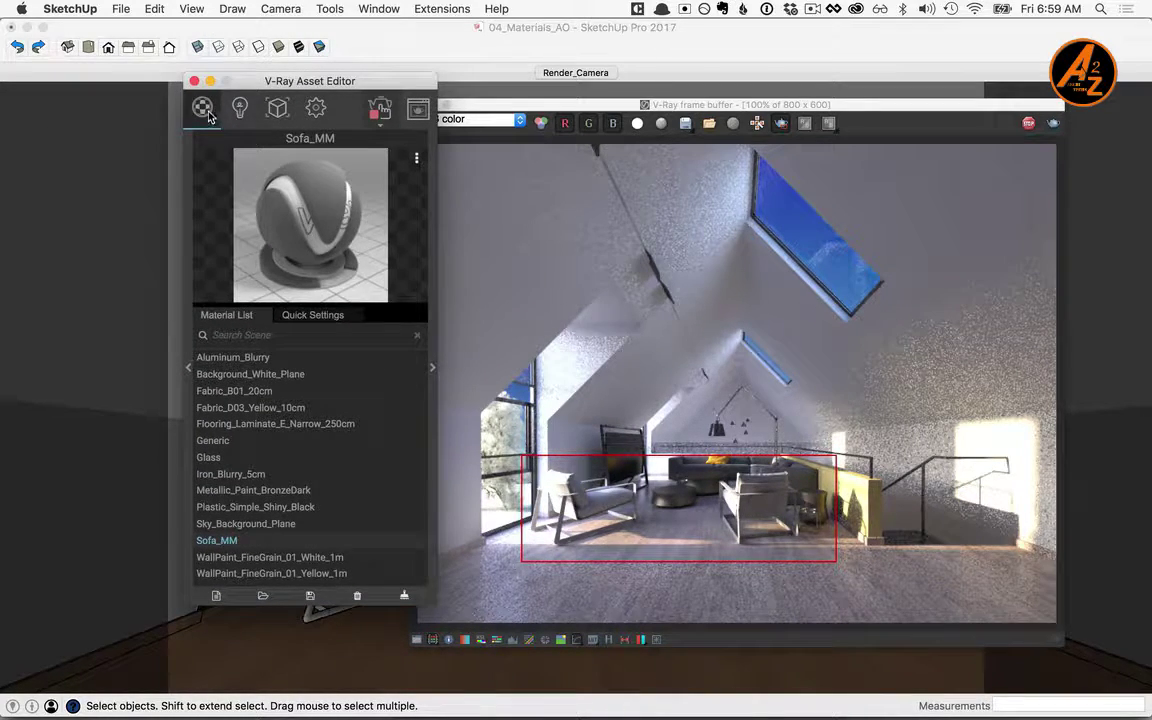
pyautogui.click(216, 597)
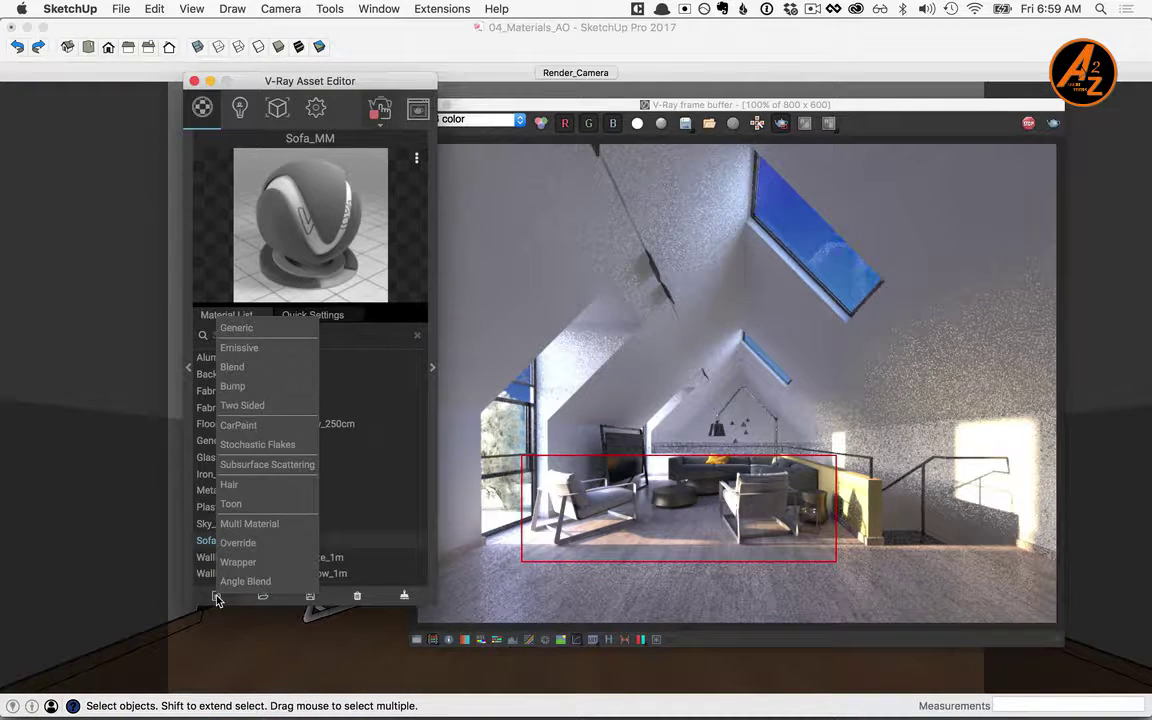
pyautogui.click(268, 524)
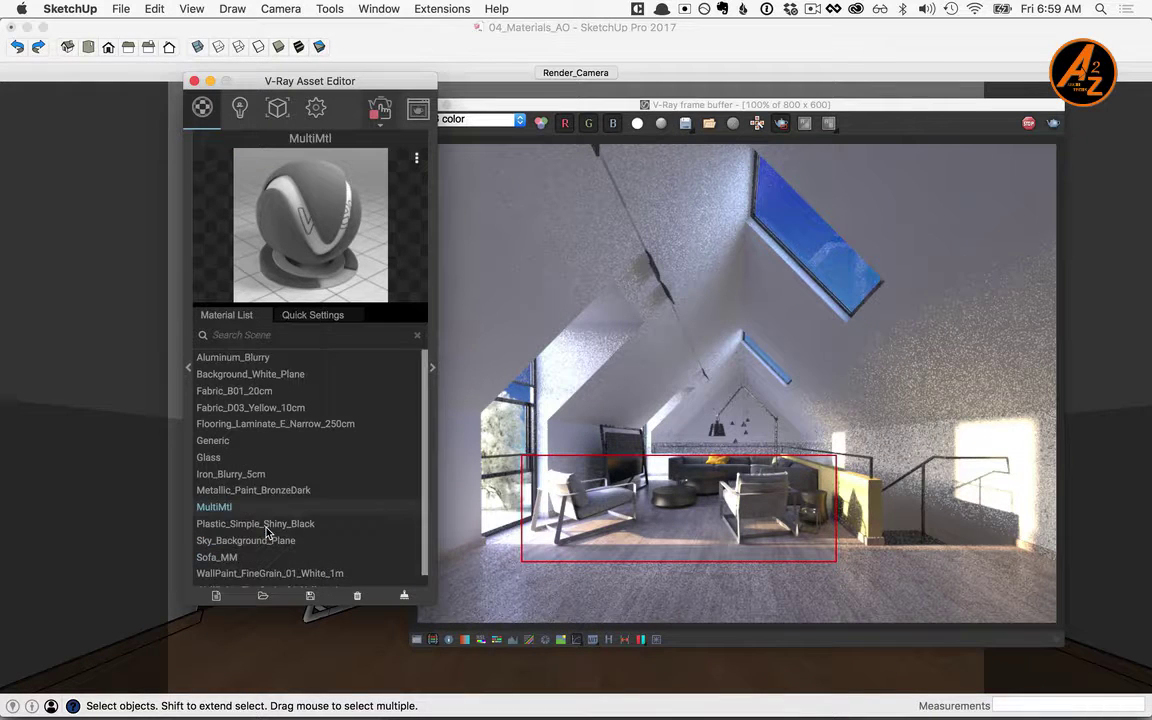
pyautogui.doubleClick(214, 507)
pyautogui.write('Ch')
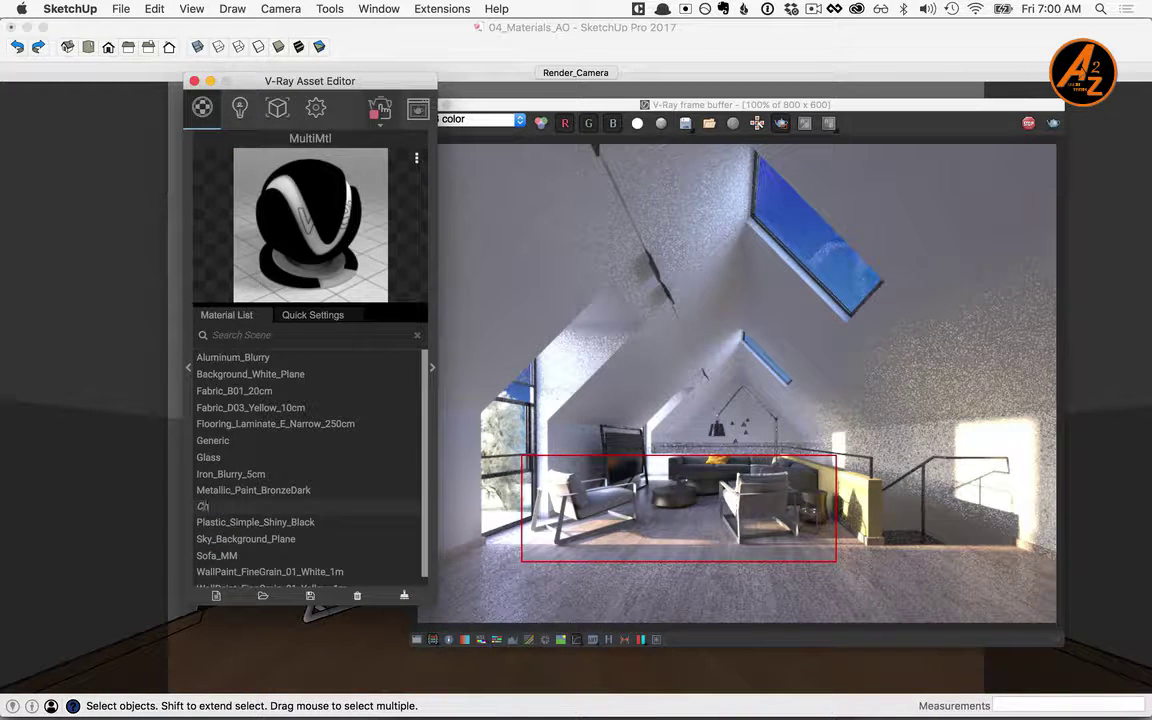
pyautogui.write('air_MM')
pyautogui.press('Return')
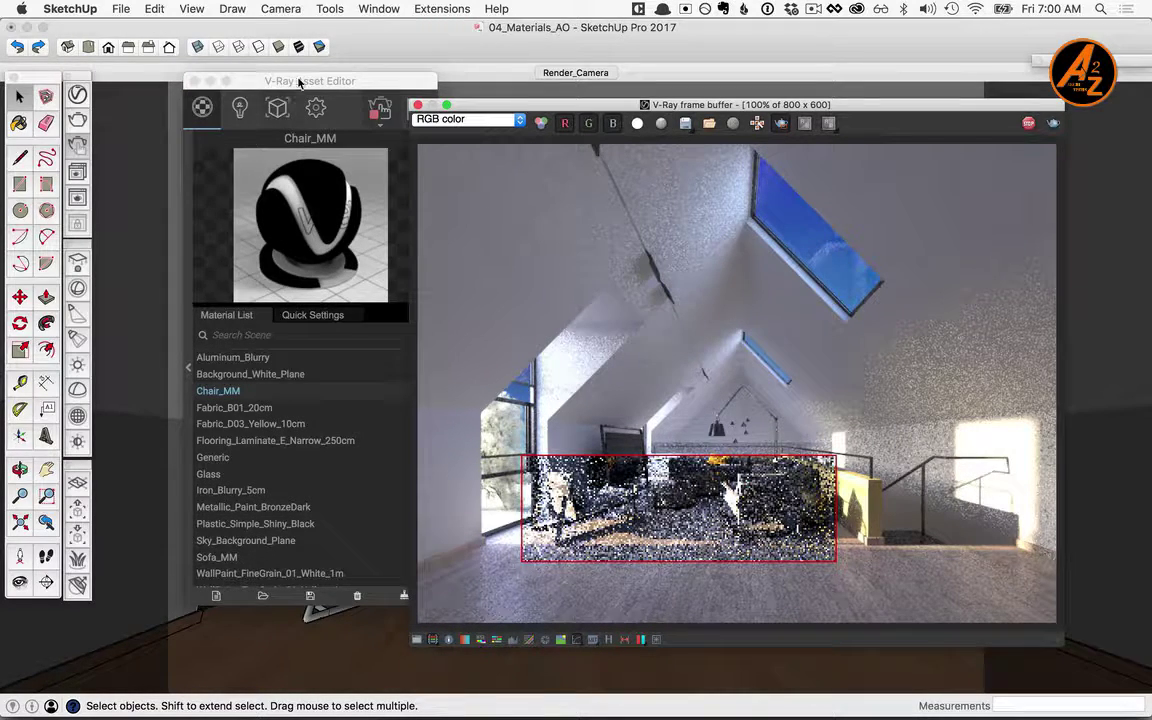
# - Add the Leather B01 Black 25cm material from the Leather library category to the scene materials
pyautogui.moveTo(298, 84); pyautogui.dragTo(470, 92)
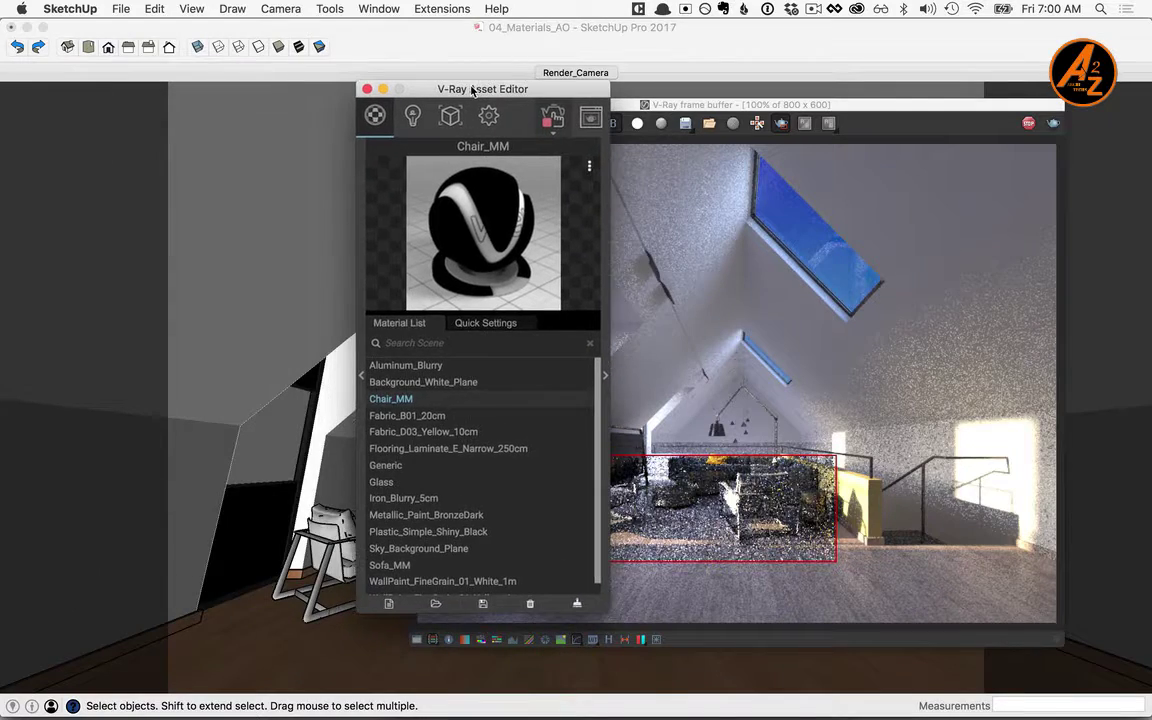
pyautogui.click(361, 375)
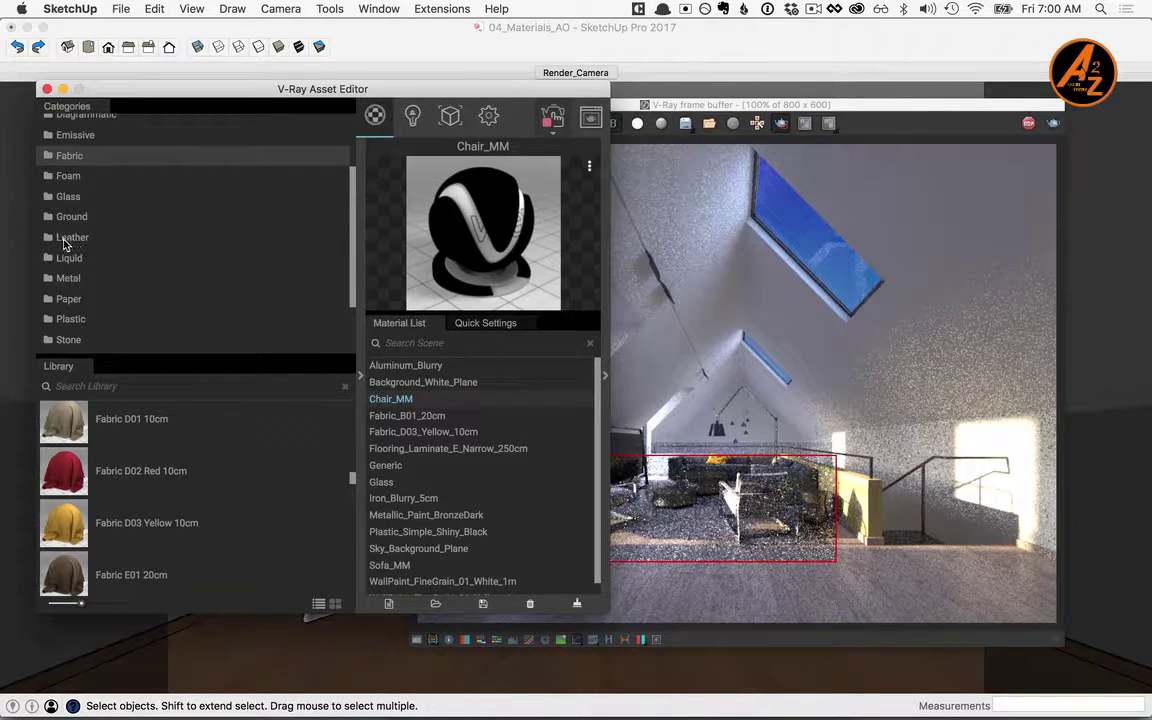
pyautogui.click(65, 238)
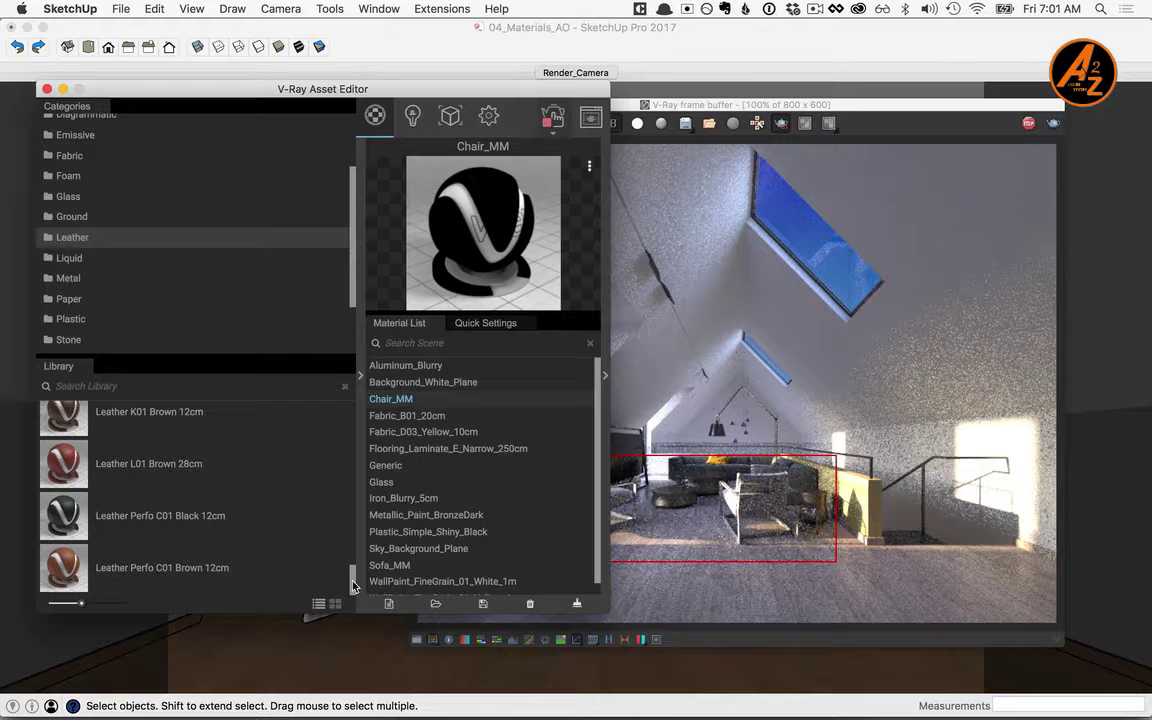
pyautogui.moveTo(357, 571); pyautogui.dragTo(379, 432)
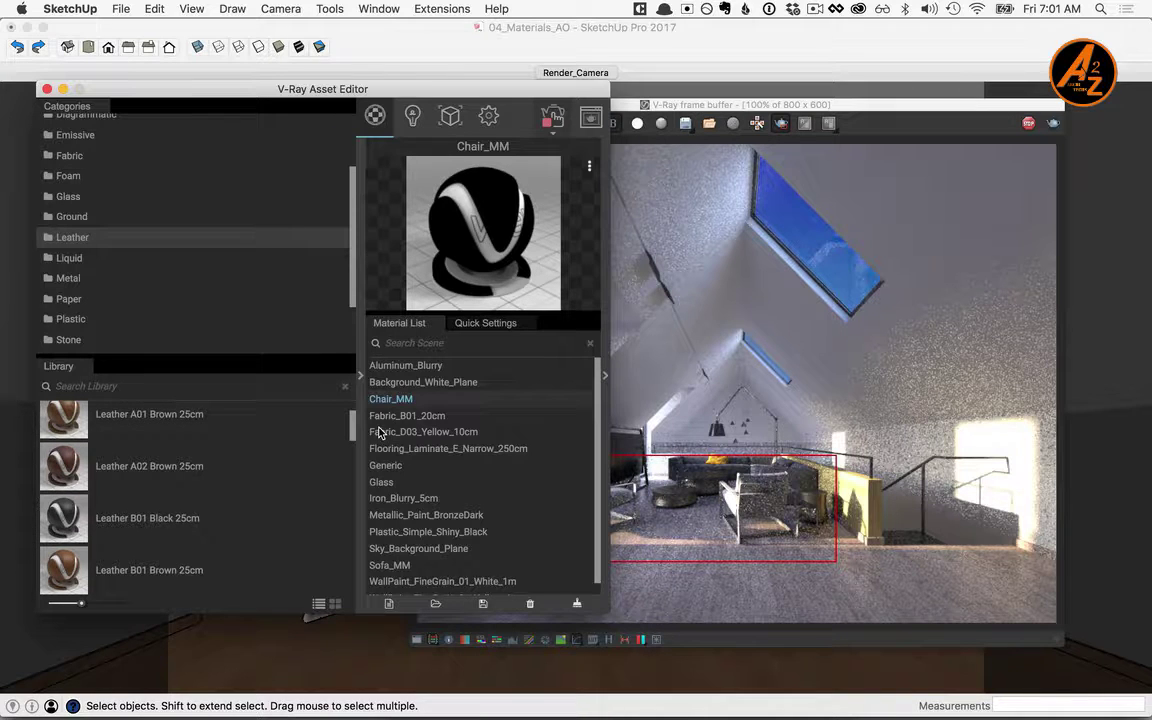
pyautogui.moveTo(62, 512); pyautogui.dragTo(443, 470)
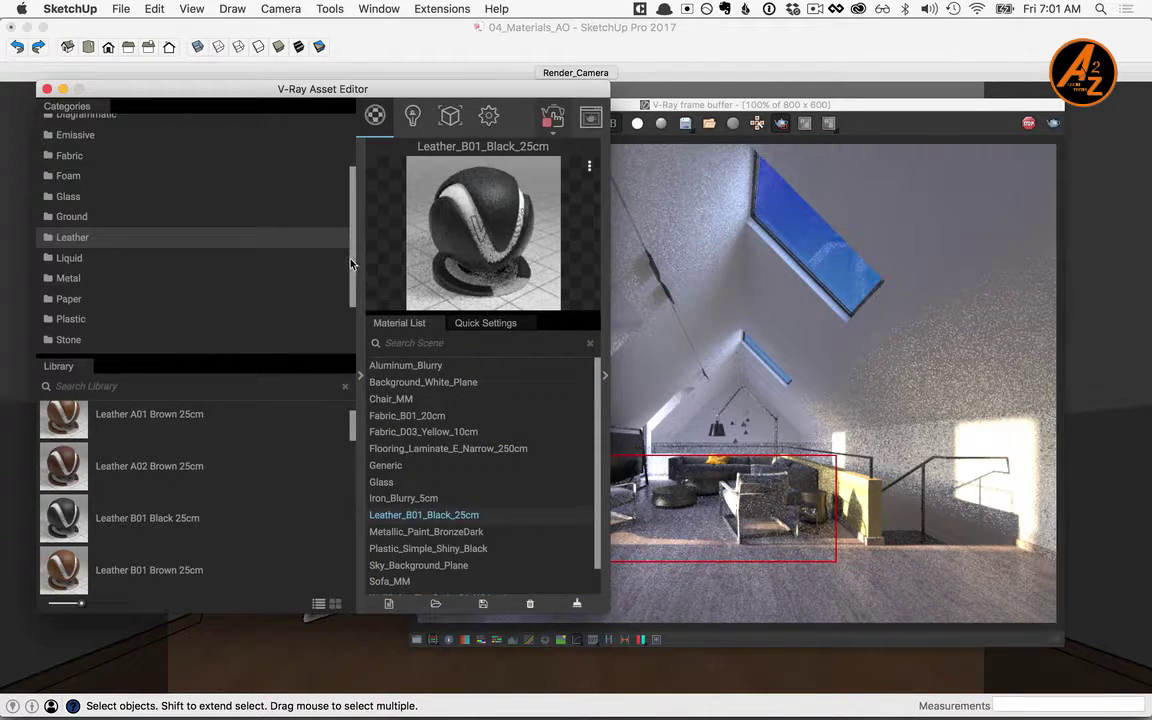
# - Add the Veneer D02 120cm material from the Wood & Laminate library category to the scene materials
pyautogui.scroll(-3, 354, 262)
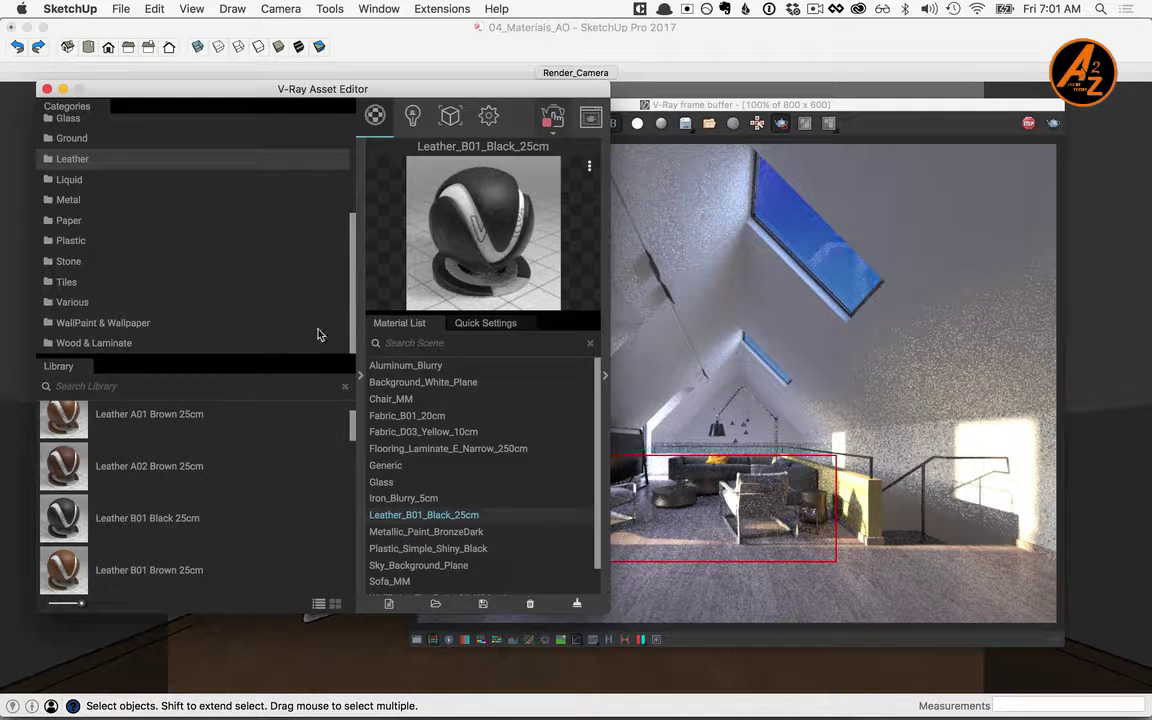
pyautogui.click(99, 343)
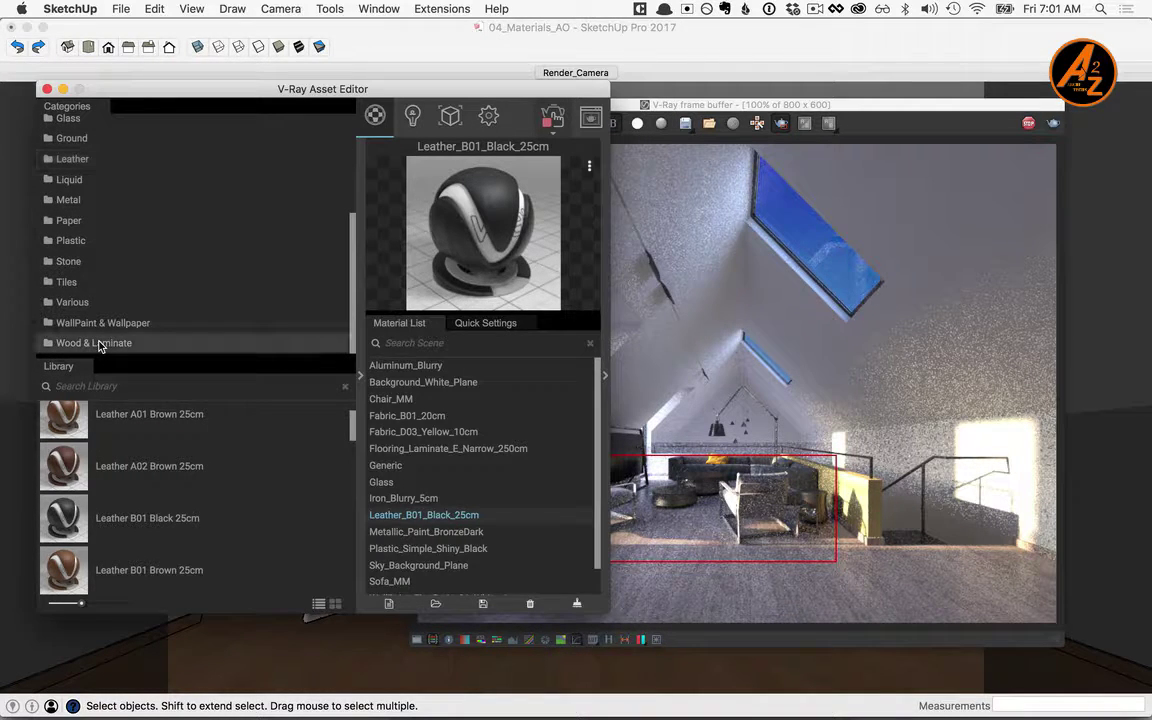
pyautogui.moveTo(354, 411); pyautogui.dragTo(351, 569)
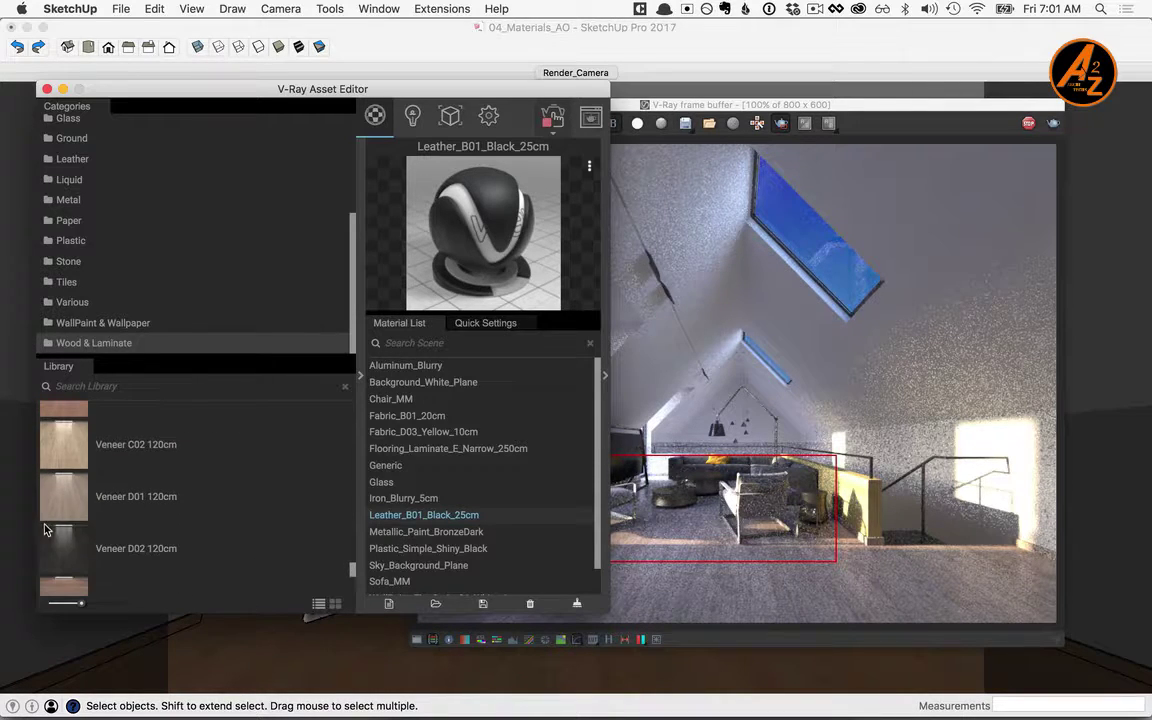
pyautogui.moveTo(70, 552); pyautogui.dragTo(531, 583)
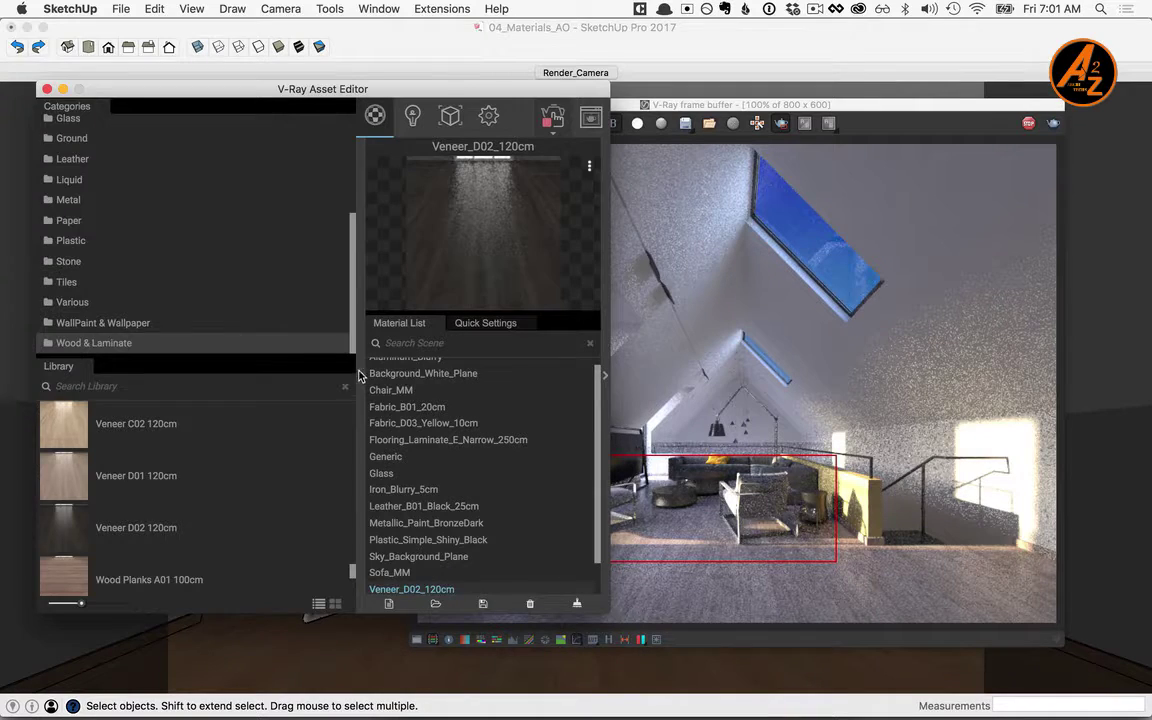
# - Select the armchair nearest the window in the model and apply the Chair_MM material to it
pyautogui.moveTo(458, 90); pyautogui.dragTo(338, 100)
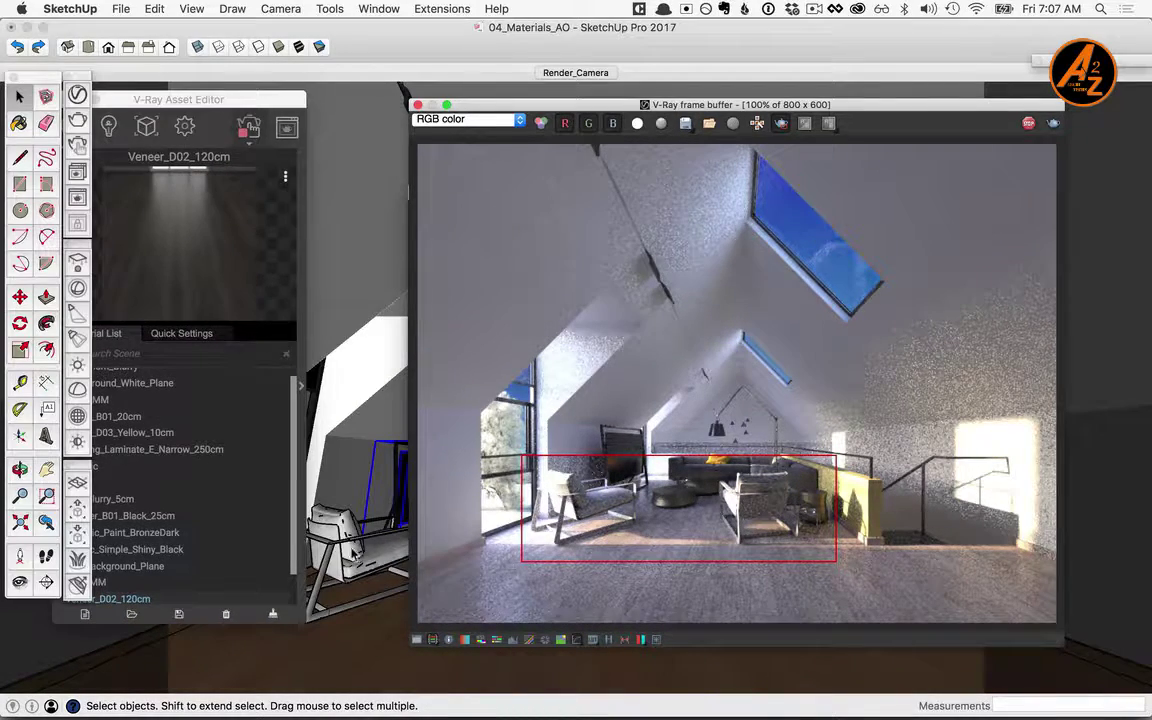
pyautogui.click(352, 553)
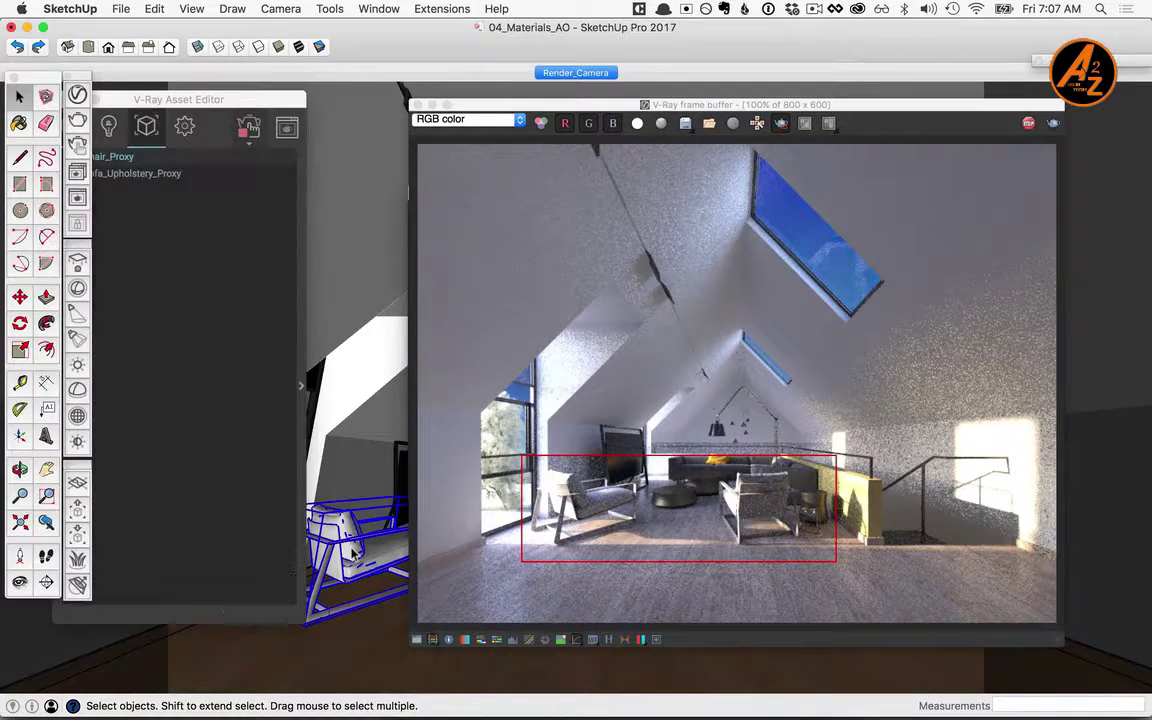
pyautogui.moveTo(226, 100); pyautogui.dragTo(283, 98)
pyautogui.click(113, 123)
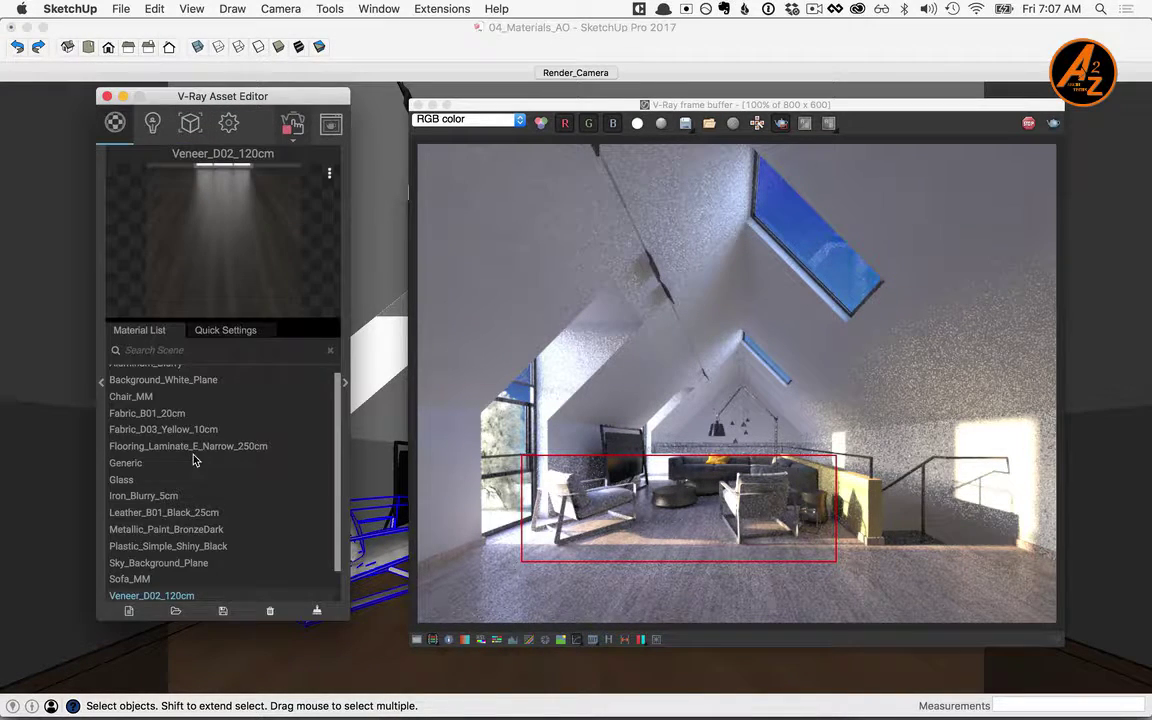
pyautogui.scroll(1, 180, 427)
pyautogui.rightClick(145, 410)
pyautogui.click(243, 443)
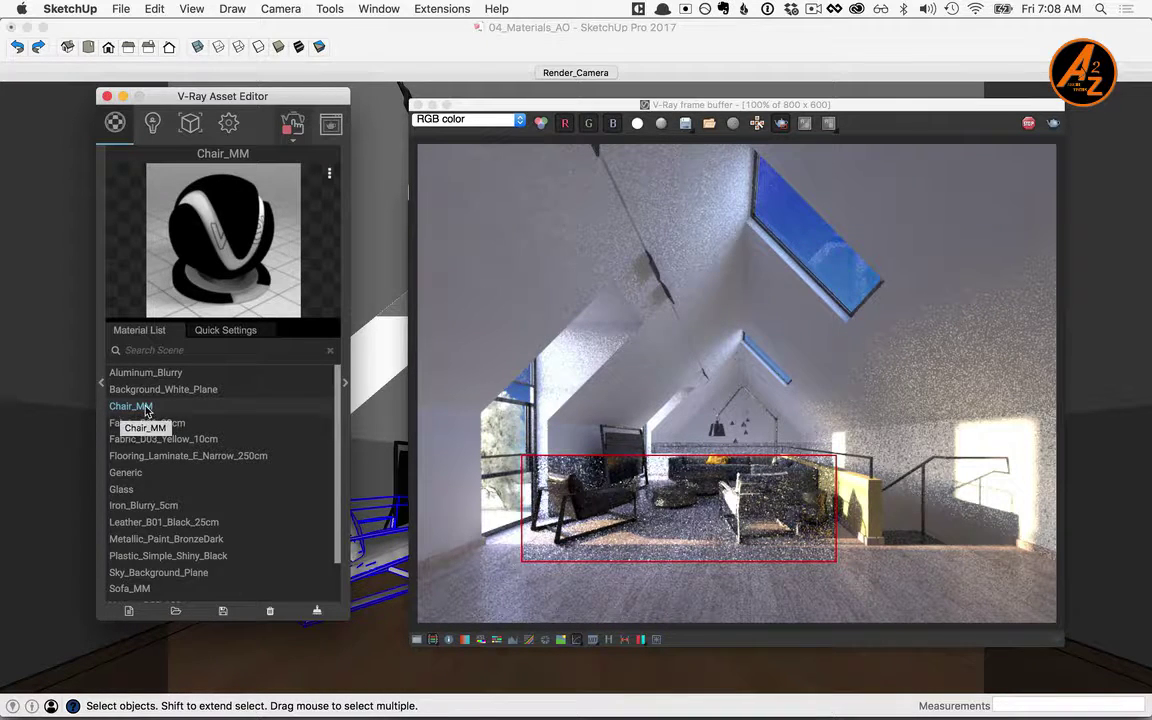
# - Expand the Chair_MM settings and add three empty sub-material slots
pyautogui.click(345, 382)
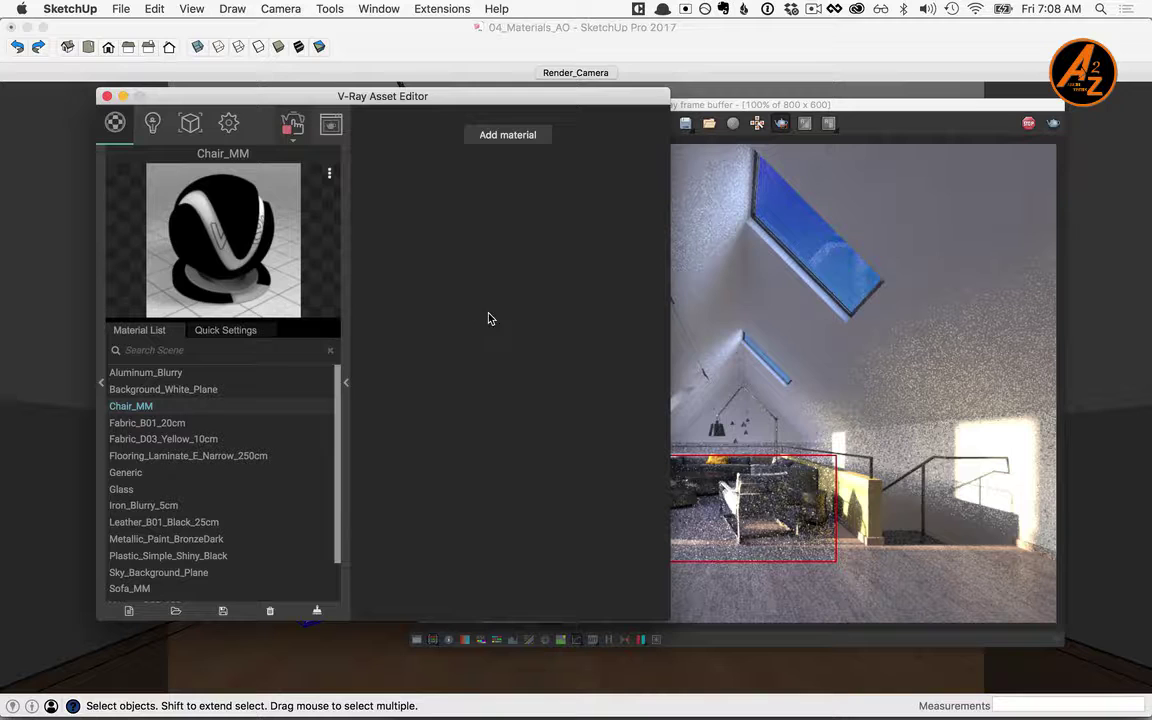
pyautogui.click(500, 136)
pyautogui.click(500, 136)
pyautogui.click(500, 136)
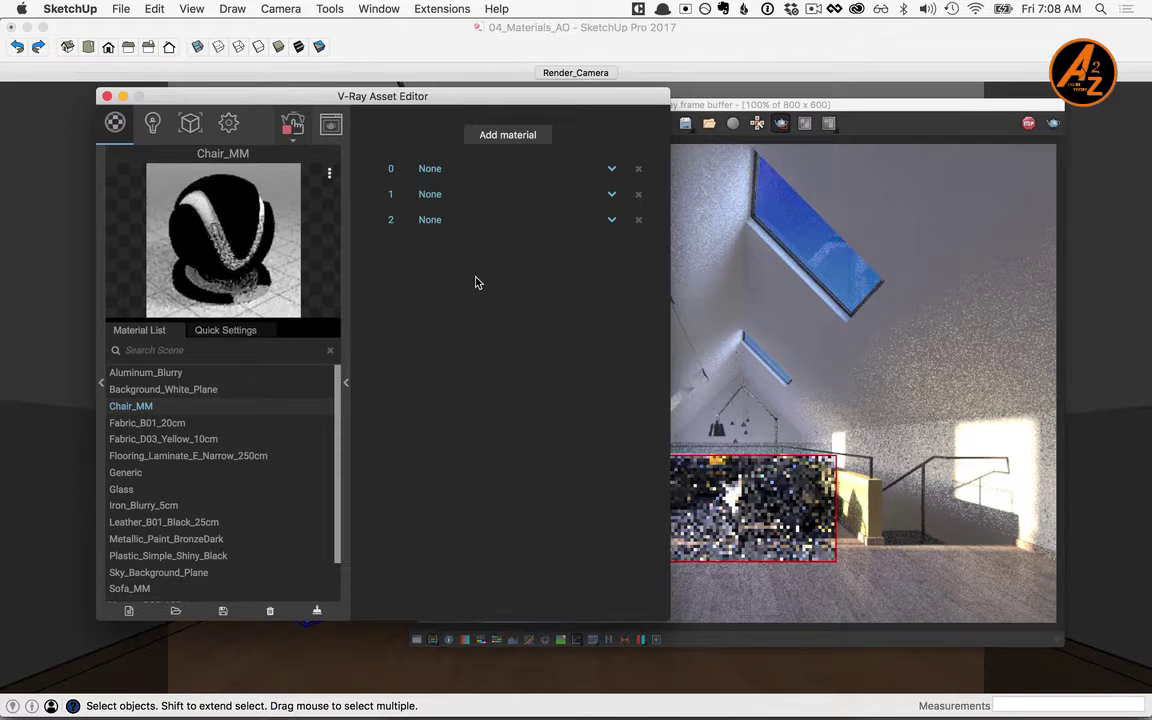
# - Assign Veneer_D02_120cm to Chair_MM slot 0, Leather_B01_Black_25cm to slot 1 and Aluminum_Blurry to slot 2
pyautogui.click(612, 170)
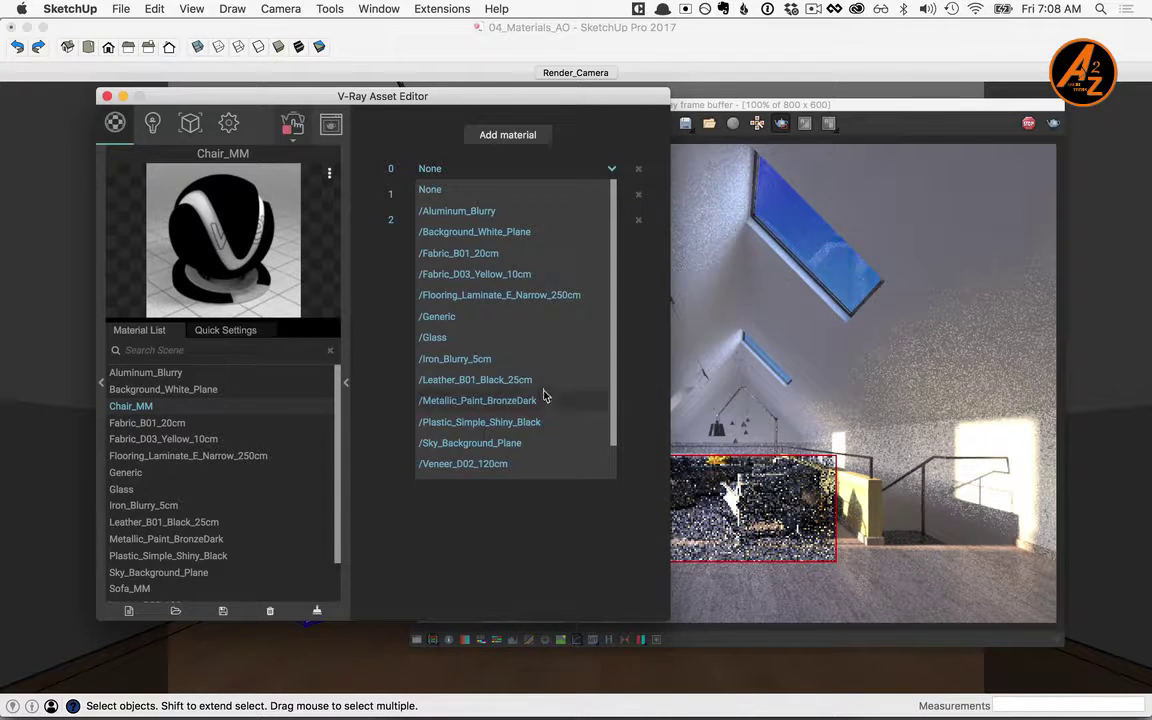
pyautogui.click(489, 466)
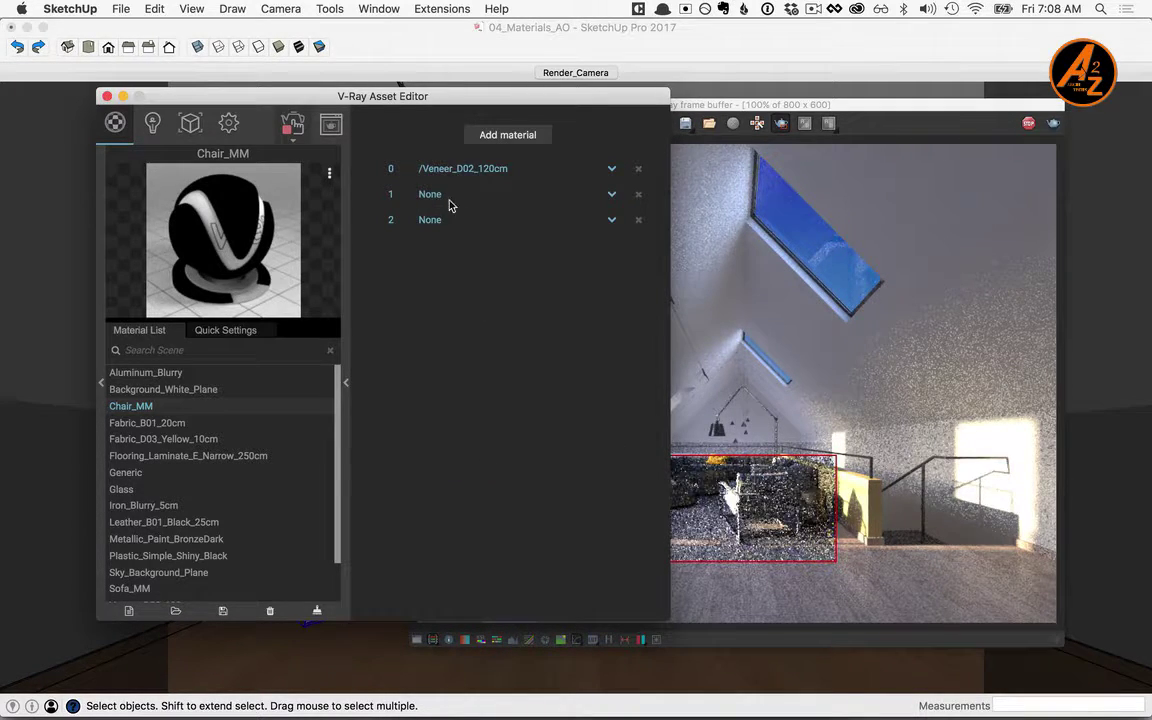
pyautogui.click(612, 194)
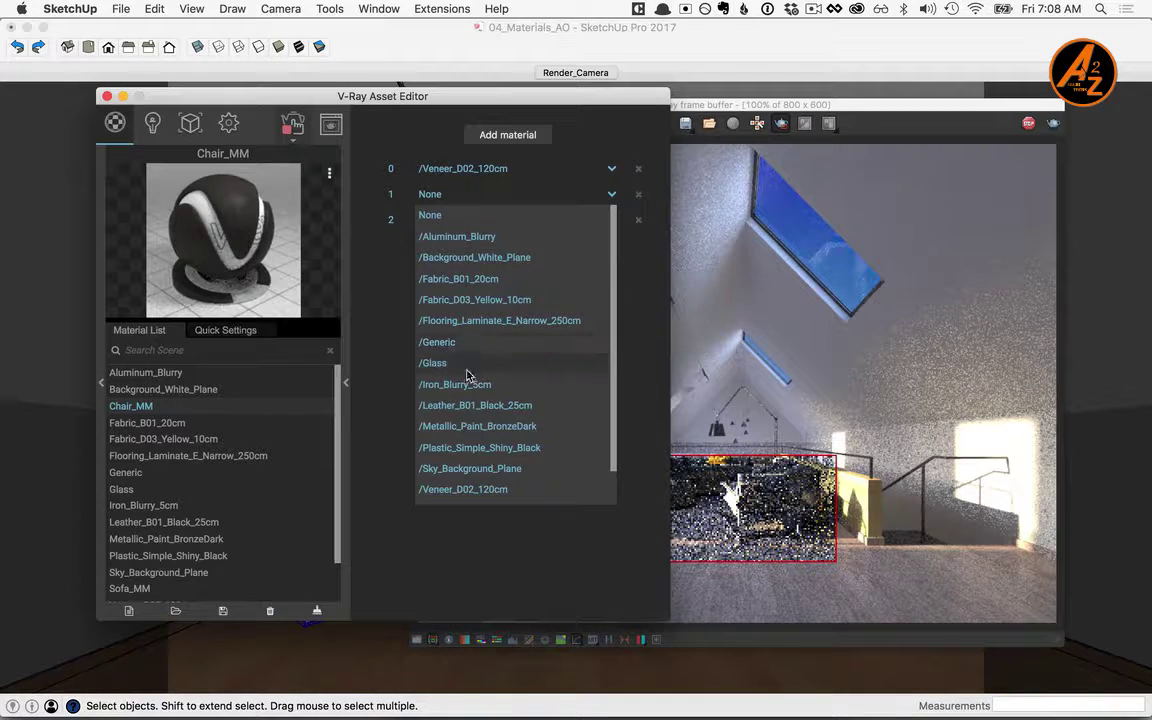
pyautogui.click(482, 405)
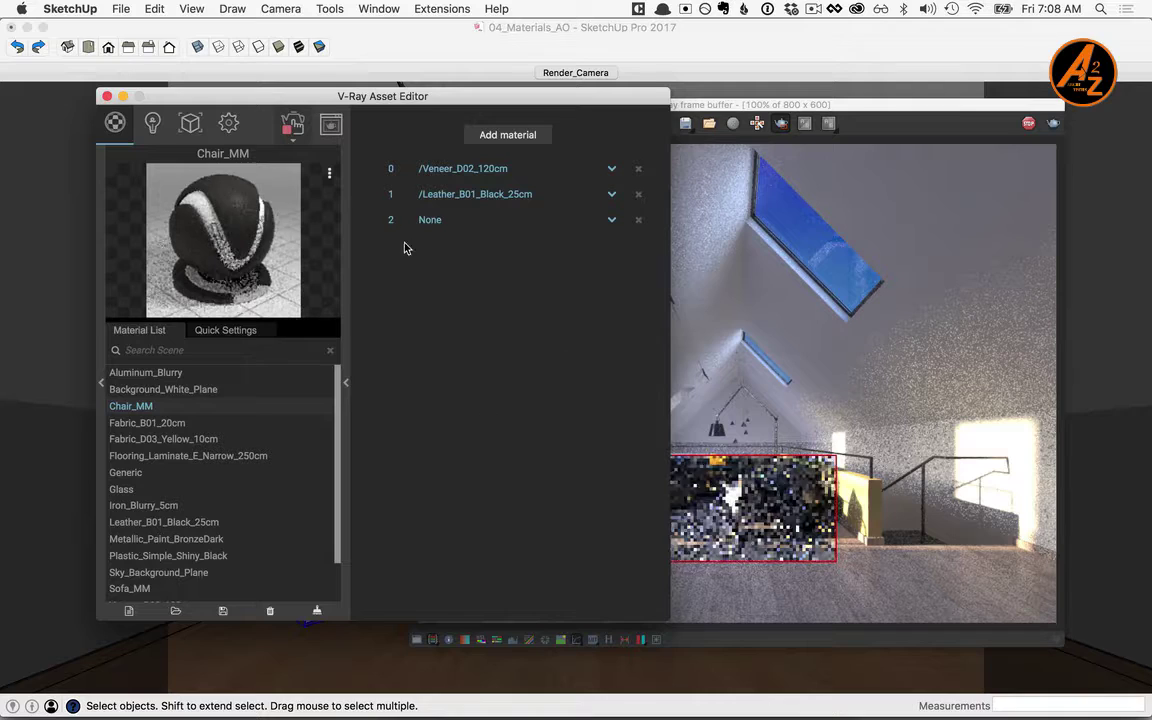
pyautogui.click(611, 220)
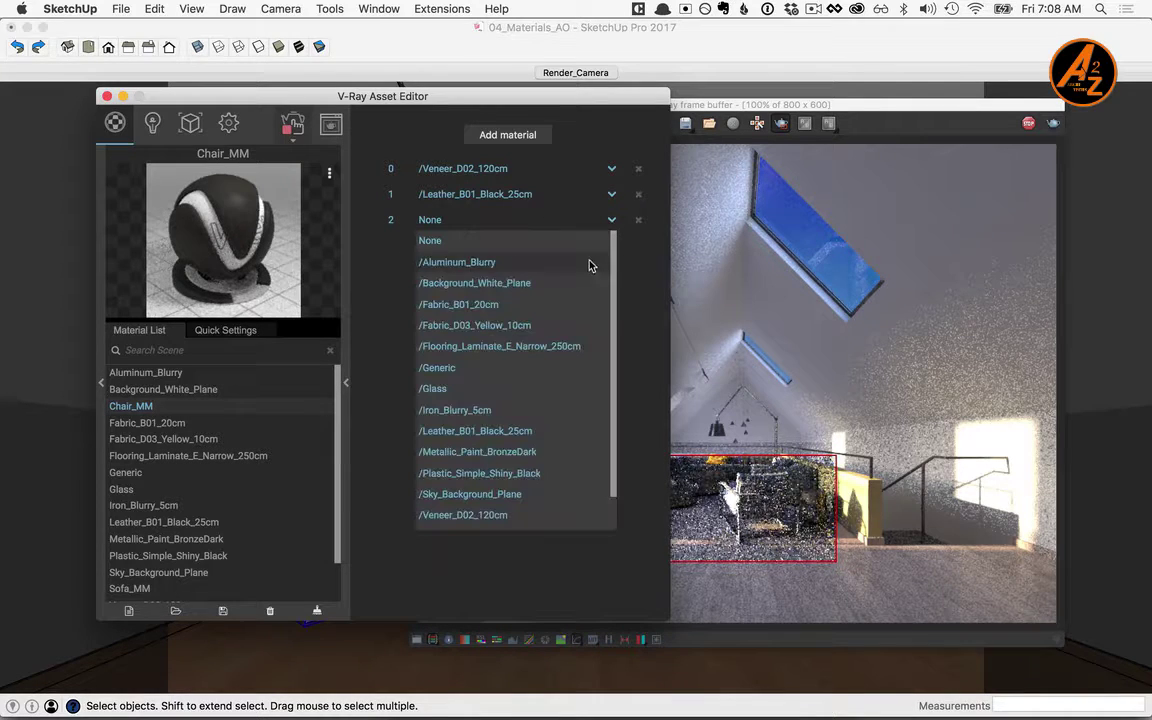
pyautogui.click(477, 263)
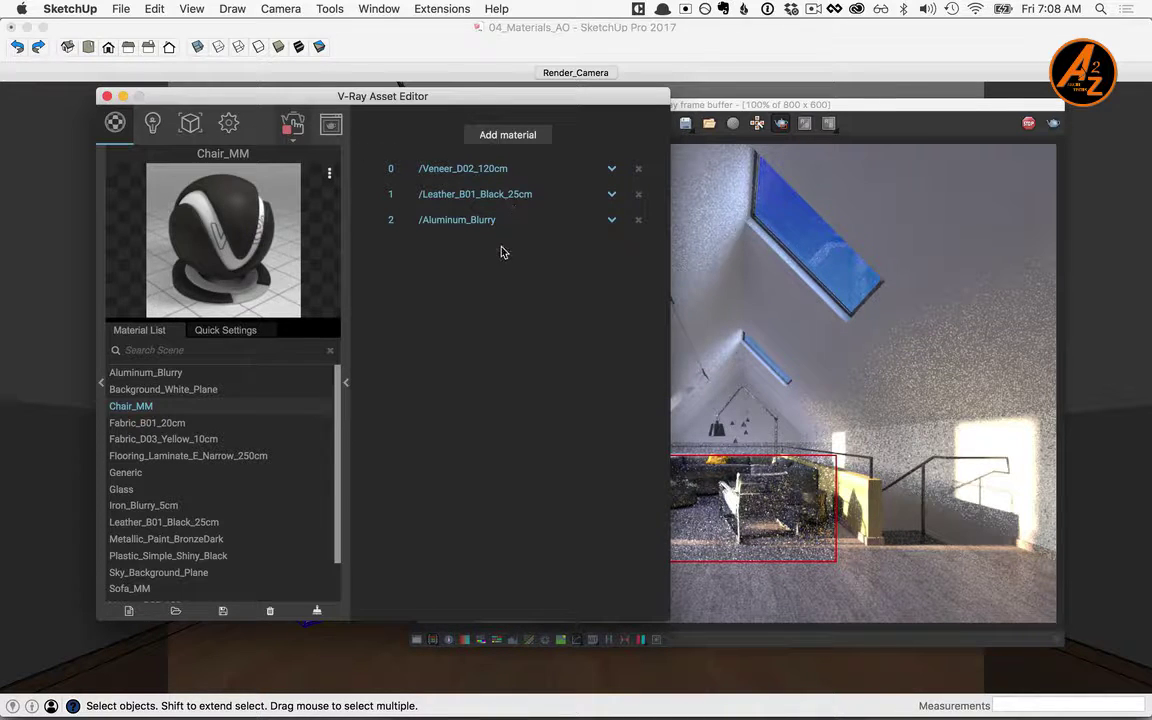
pyautogui.click(347, 388)
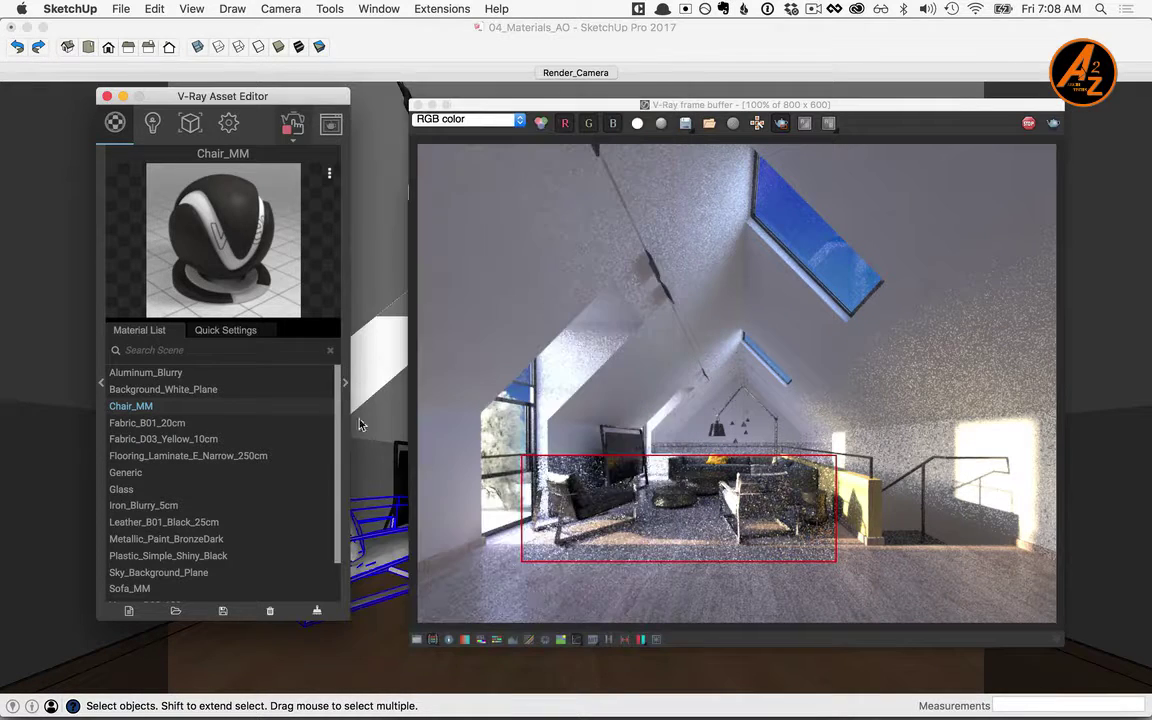
# - Select the second armchair, seen from behind, and apply the Chair_MM material to it
pyautogui.scroll(3, 571, 524)
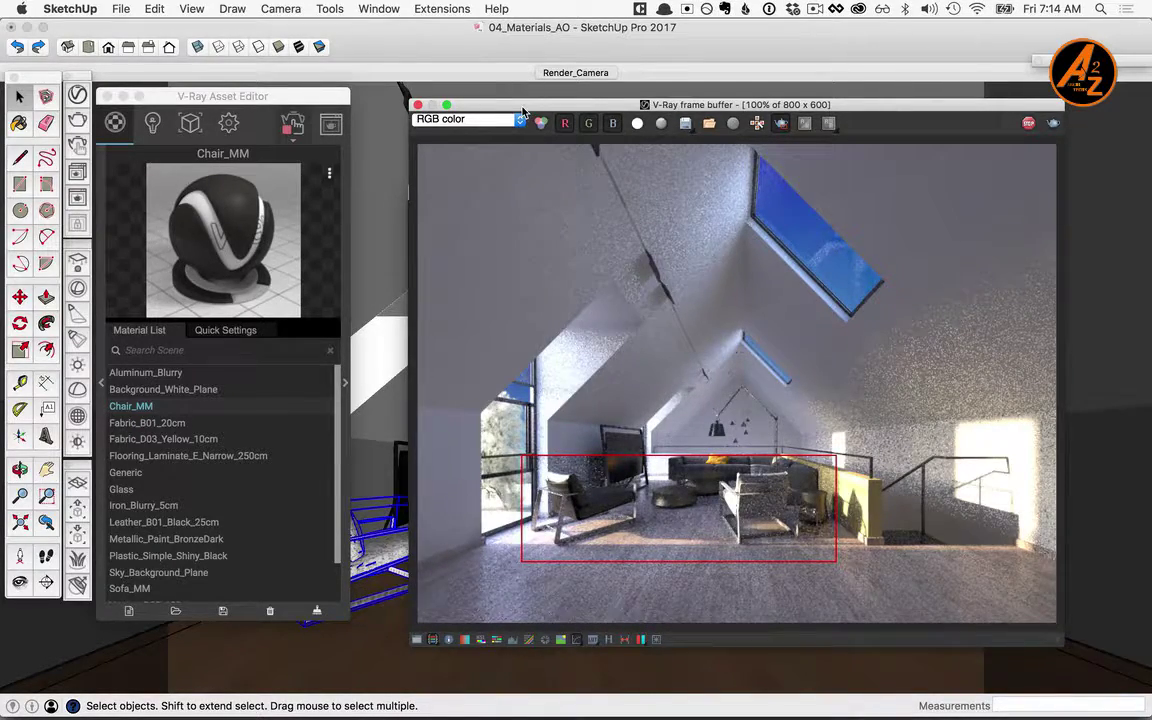
pyautogui.moveTo(522, 112); pyautogui.dragTo(808, 88)
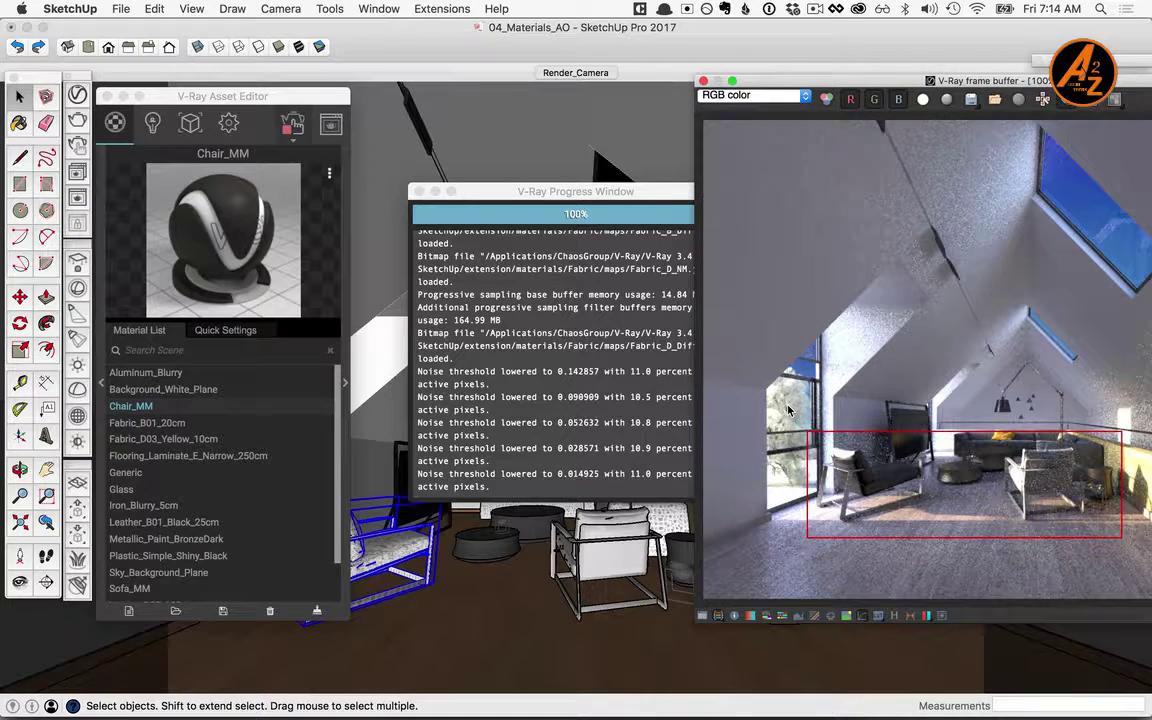
pyautogui.click(618, 550)
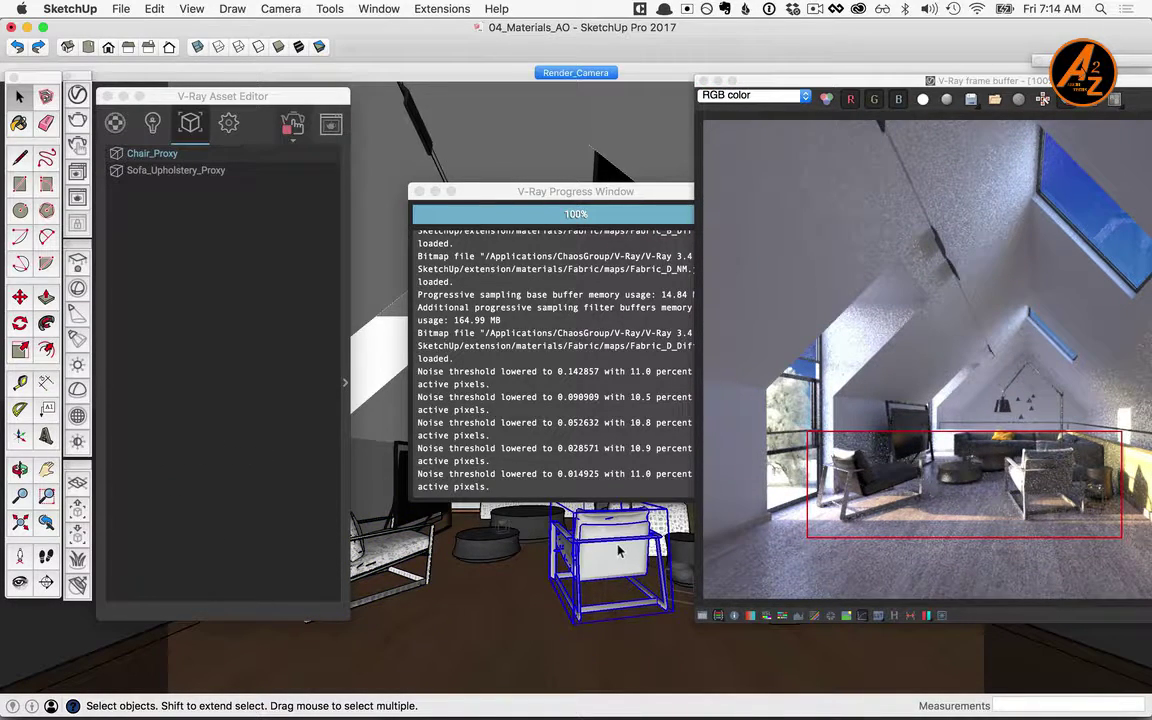
pyautogui.click(115, 122)
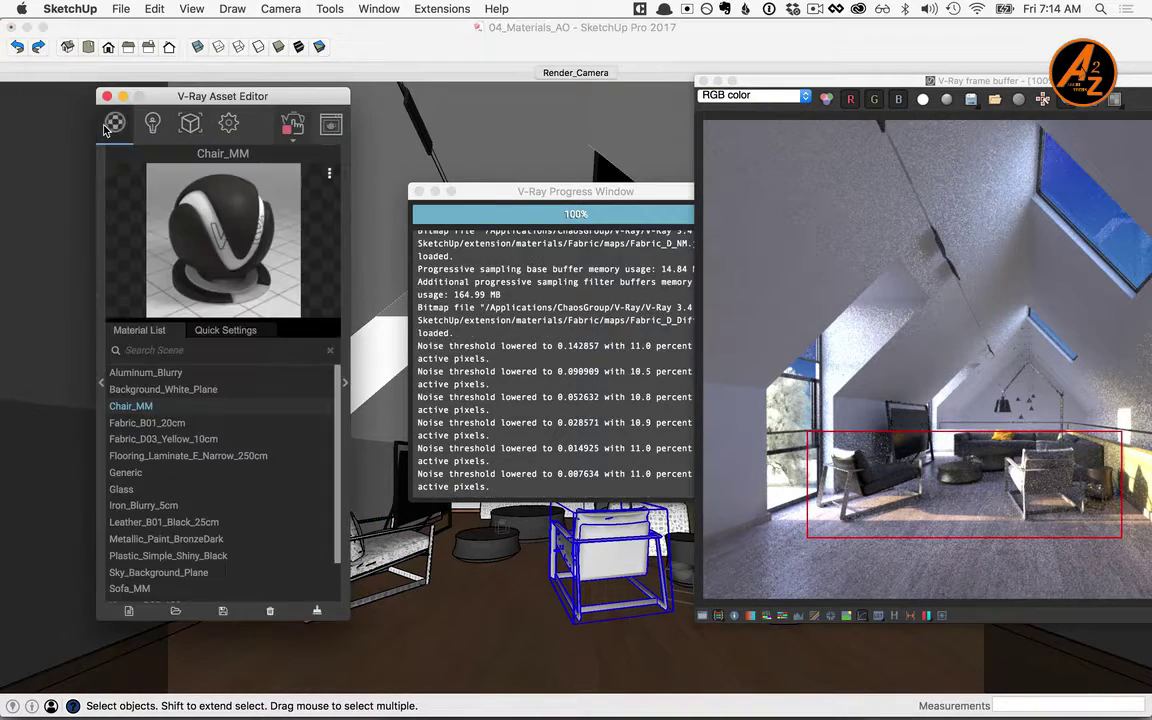
pyautogui.rightClick(145, 406)
pyautogui.click(205, 440)
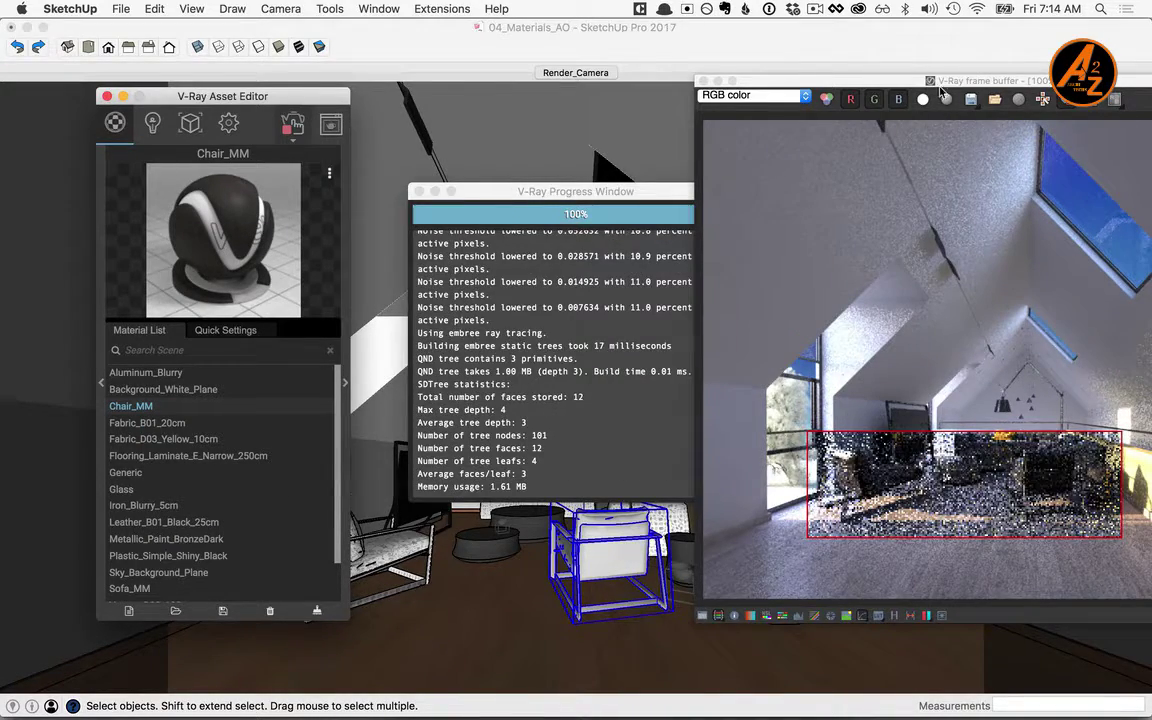
pyautogui.moveTo(959, 86); pyautogui.dragTo(632, 101)
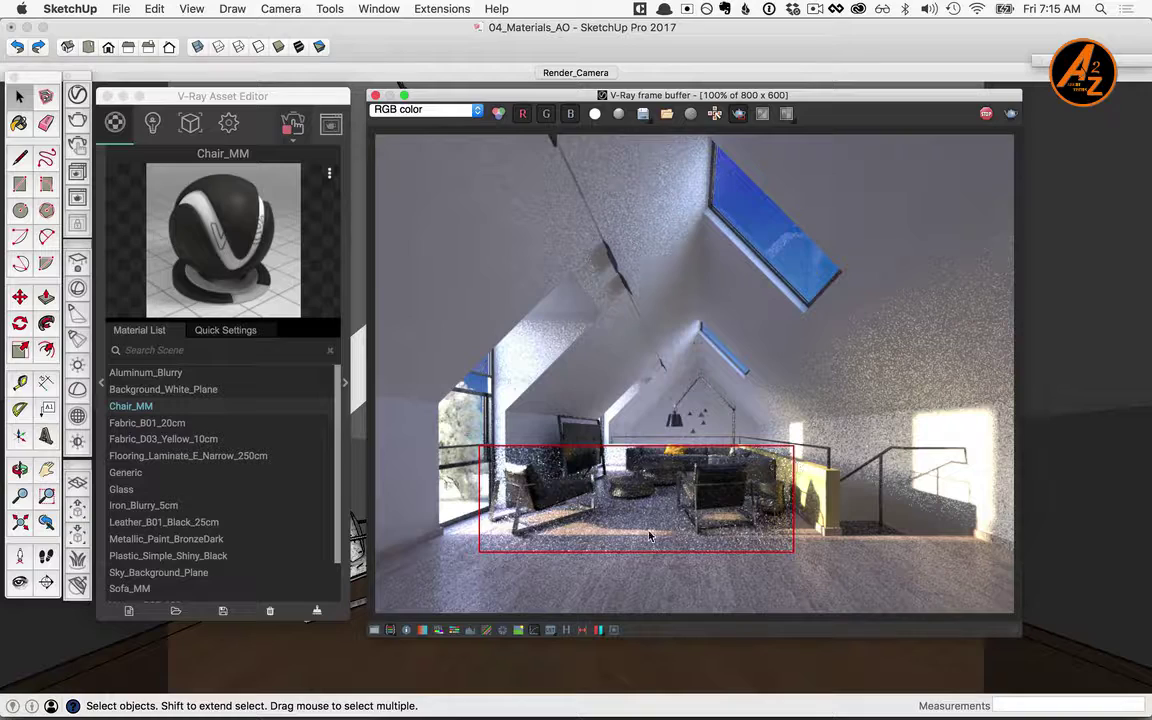
# - Stop the interactive render and turn off region rendering in the frame buffer
pyautogui.click(289, 127)
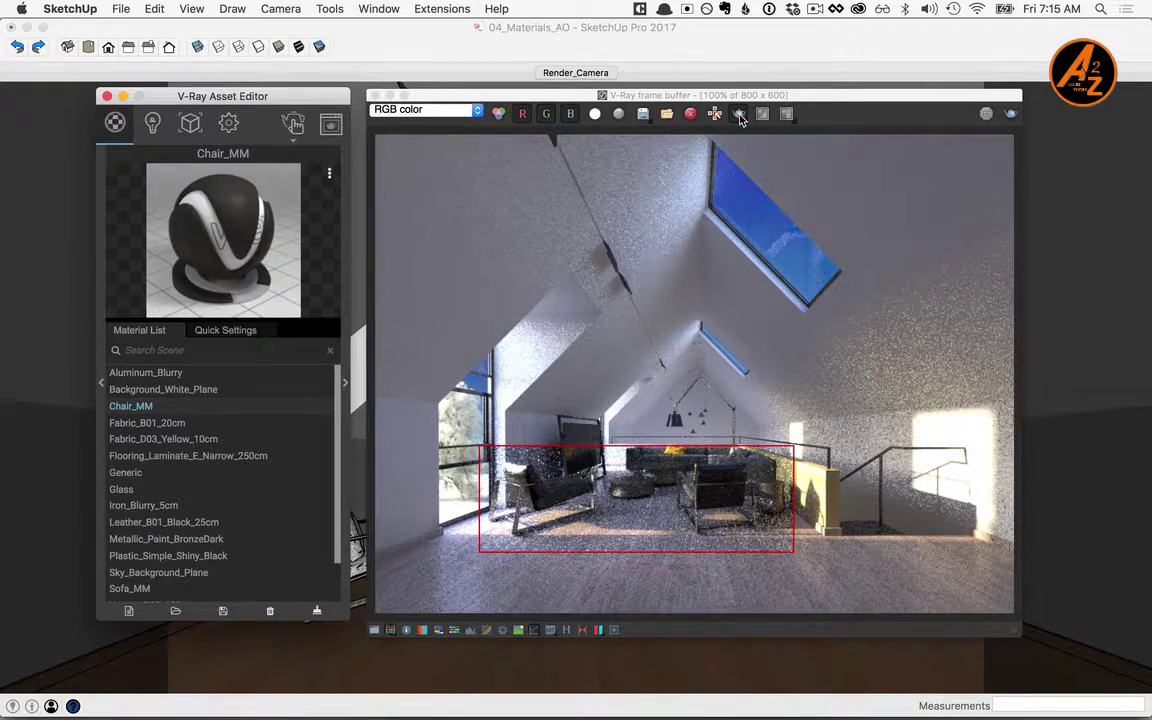
pyautogui.click(740, 115)
# - Turn off interactive mode in the renderer settings and start a progressive Draft-quality render
pyautogui.click(229, 125)
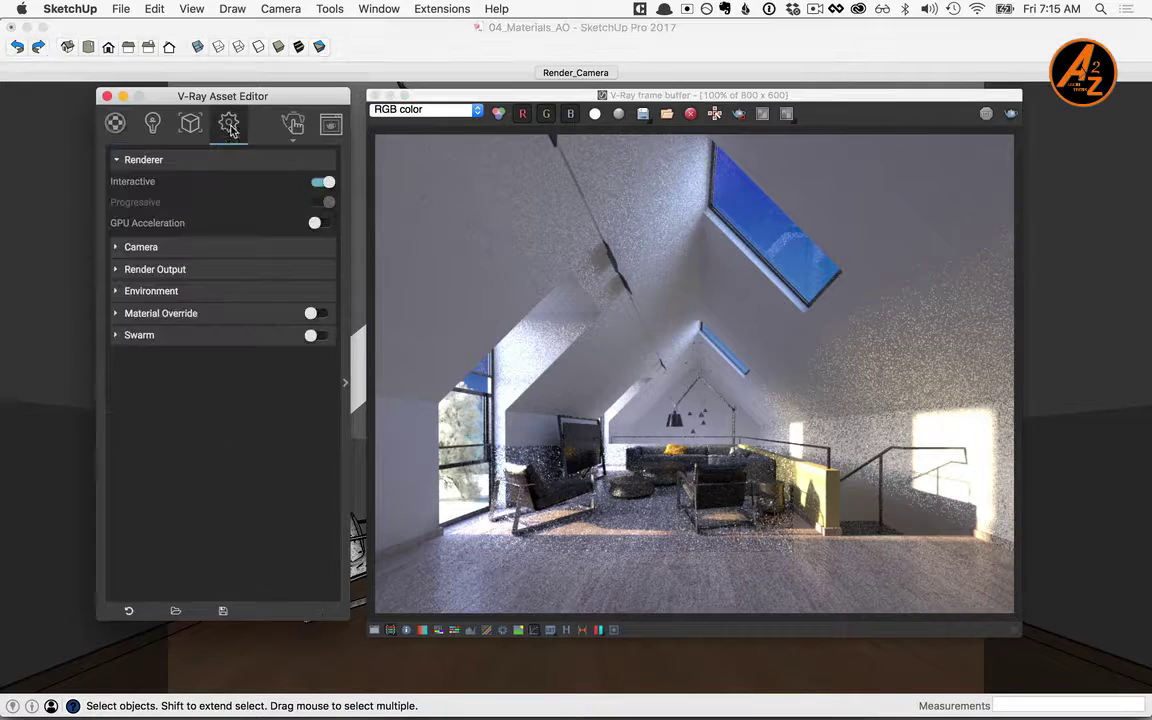
pyautogui.click(322, 183)
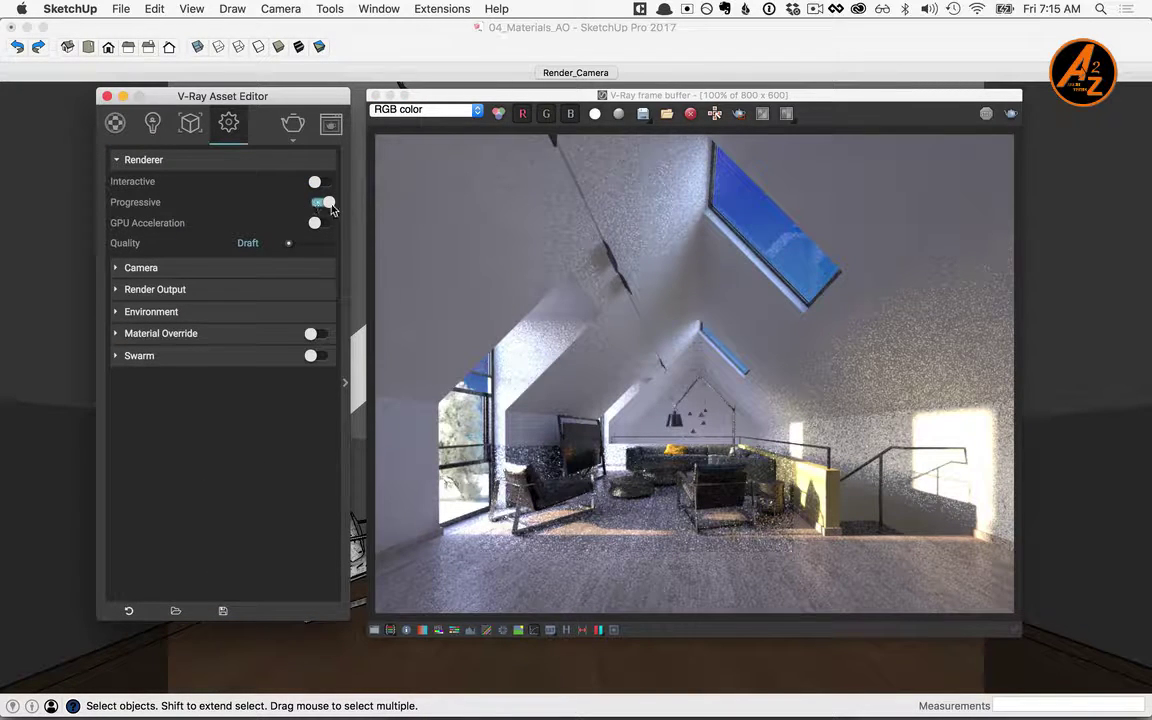
pyautogui.click(293, 125)
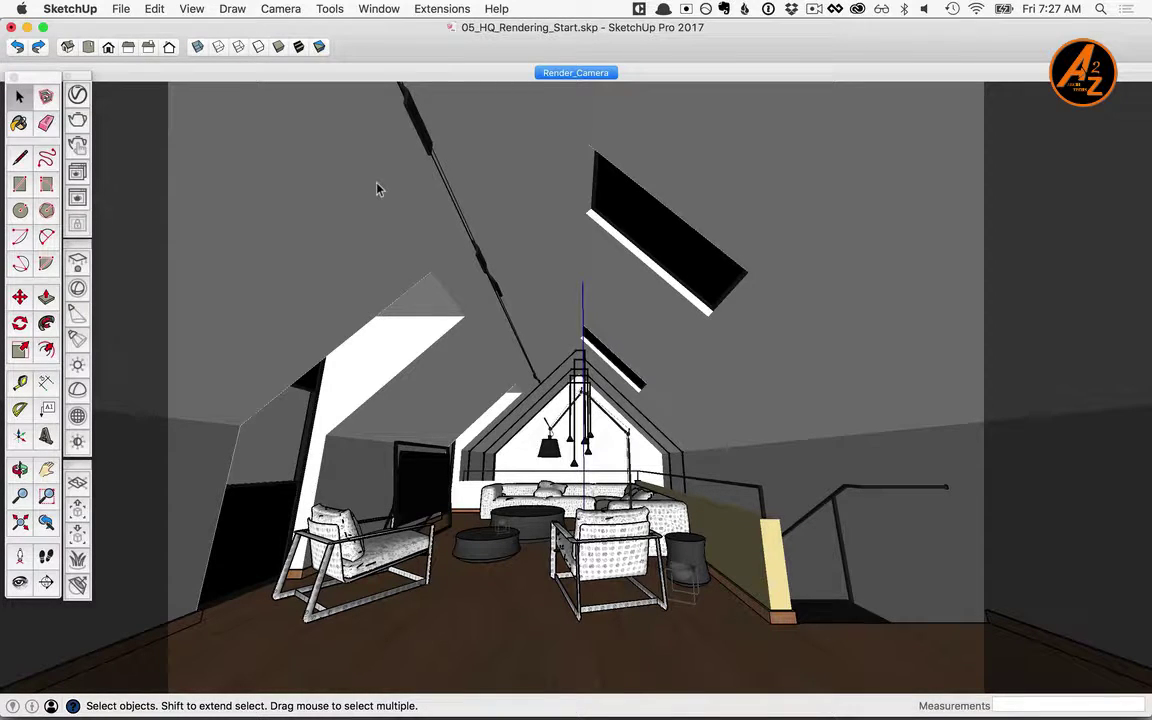
# - Set the V-Ray render output width to 1200 at the 4:3 aspect ratio
pyautogui.click(78, 96)
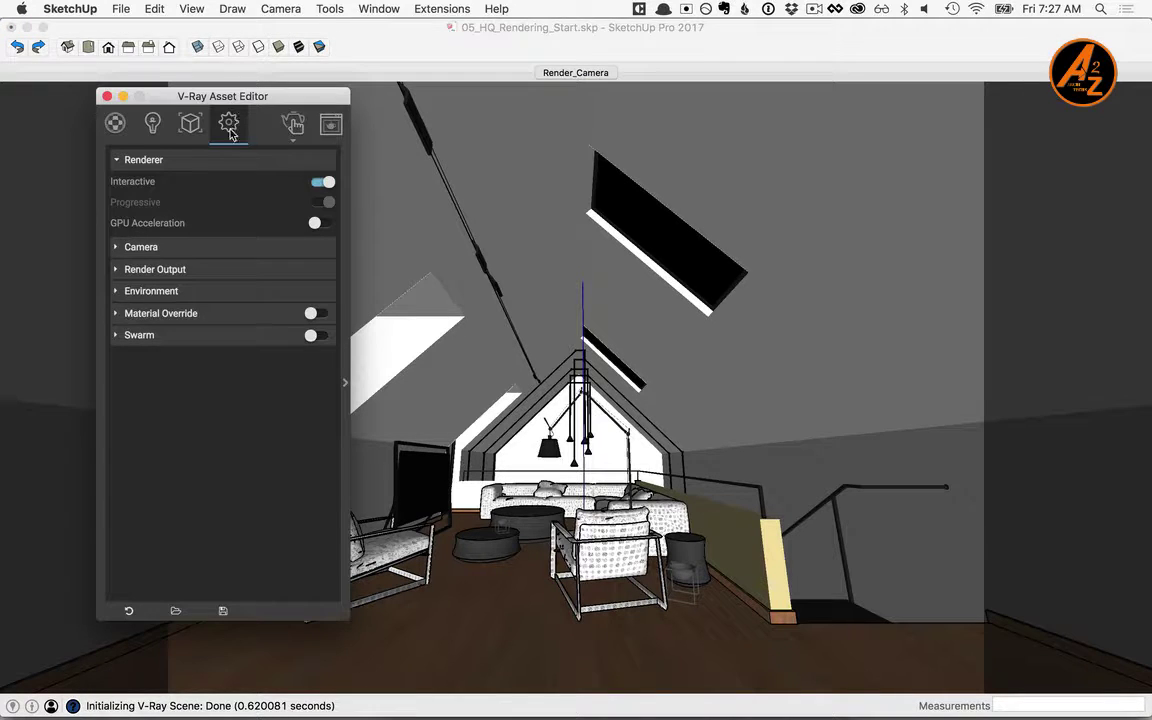
pyautogui.click(137, 268)
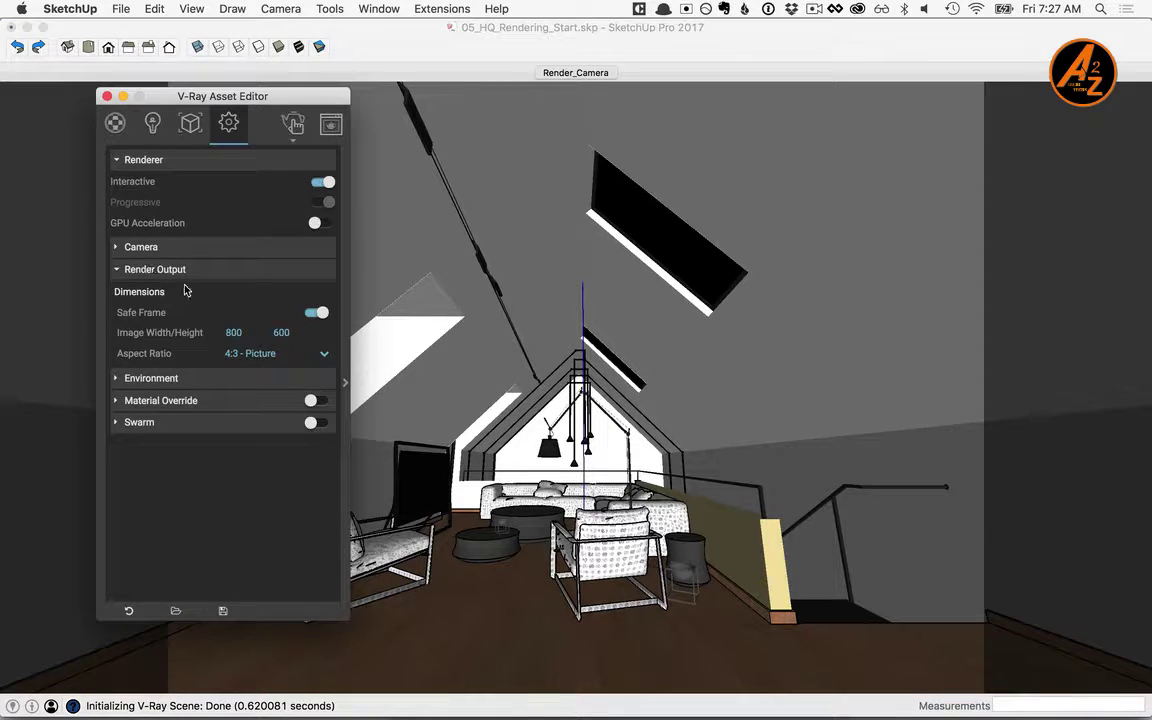
pyautogui.doubleClick(245, 332)
pyautogui.write('12')
pyautogui.press('Tab')
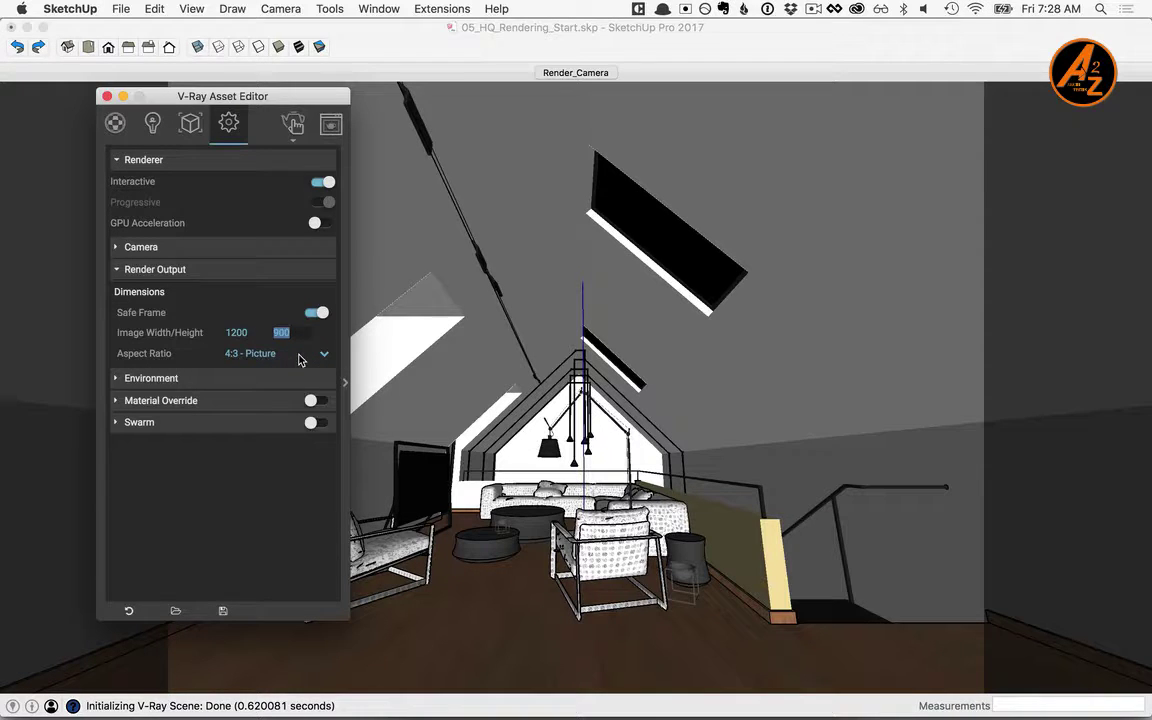
pyautogui.click(124, 268)
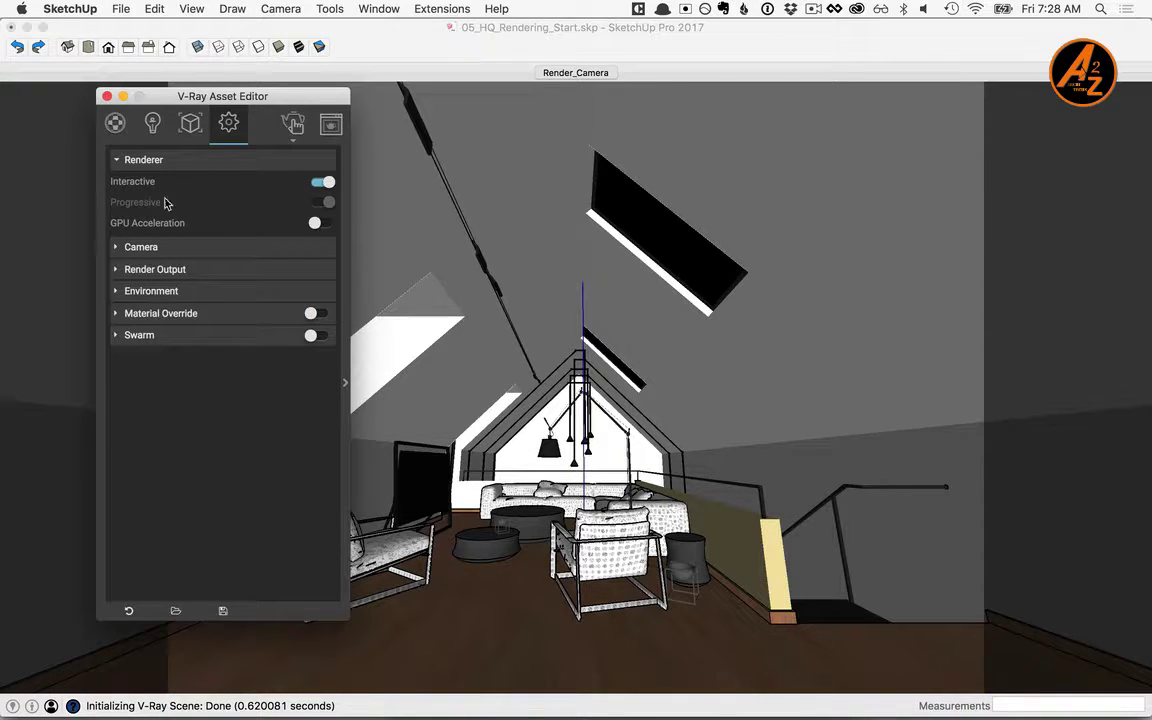
# - Turn off interactive and progressive rendering and raise the render quality to High
pyautogui.click(325, 182)
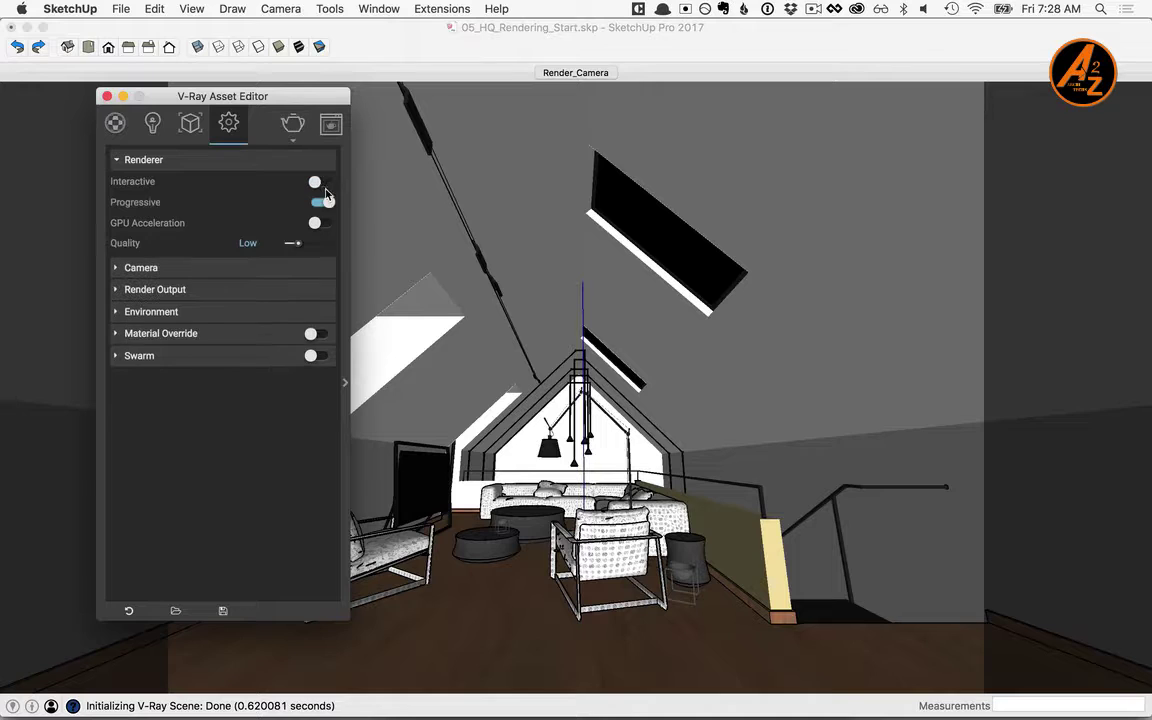
pyautogui.click(326, 202)
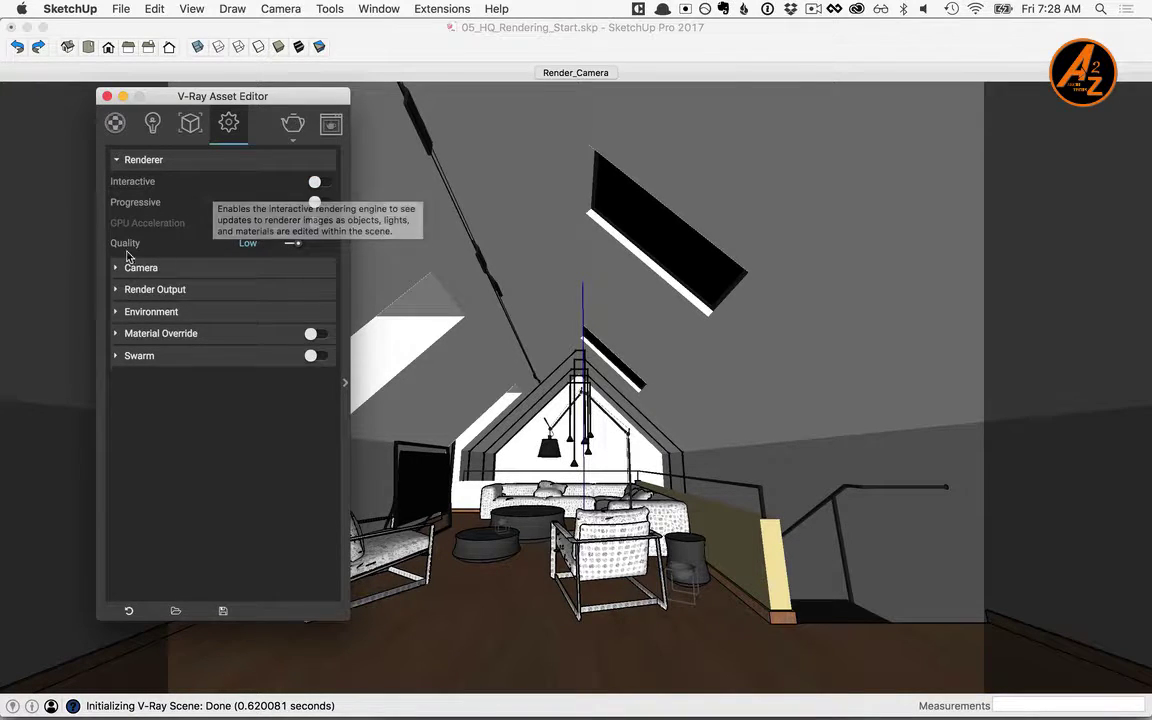
pyautogui.moveTo(297, 246); pyautogui.dragTo(317, 248)
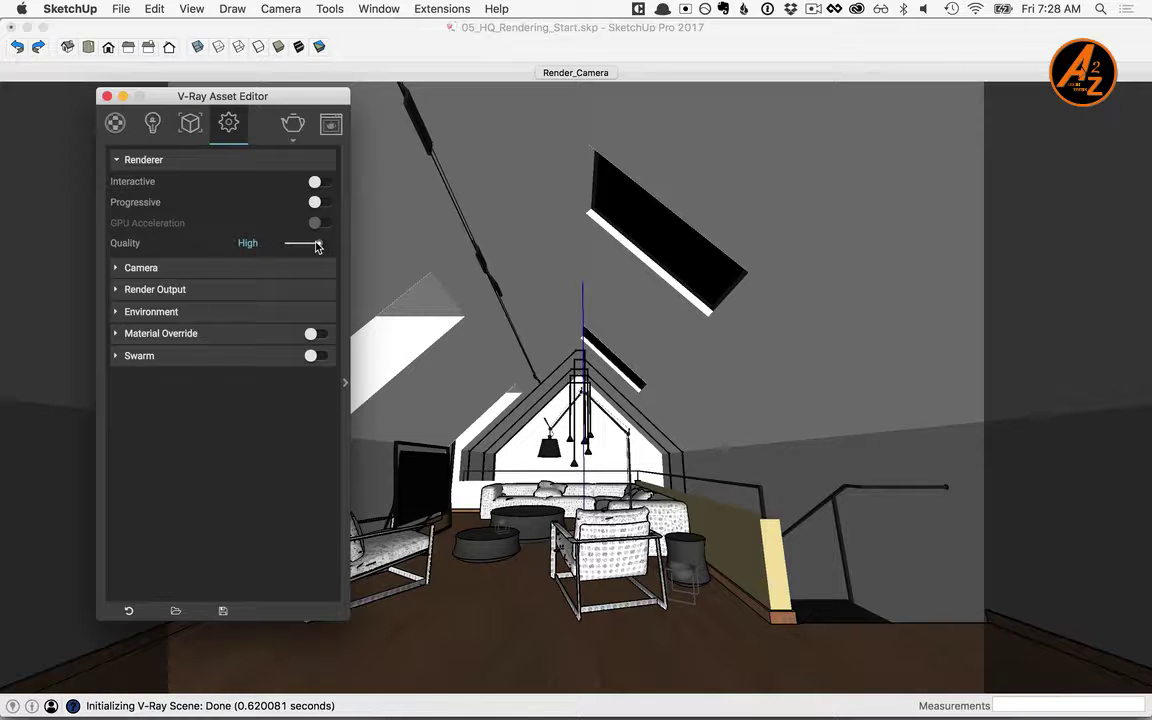
# - Expand the advanced render settings and set the Global Illumination primary rays to Brute force
pyautogui.click(344, 385)
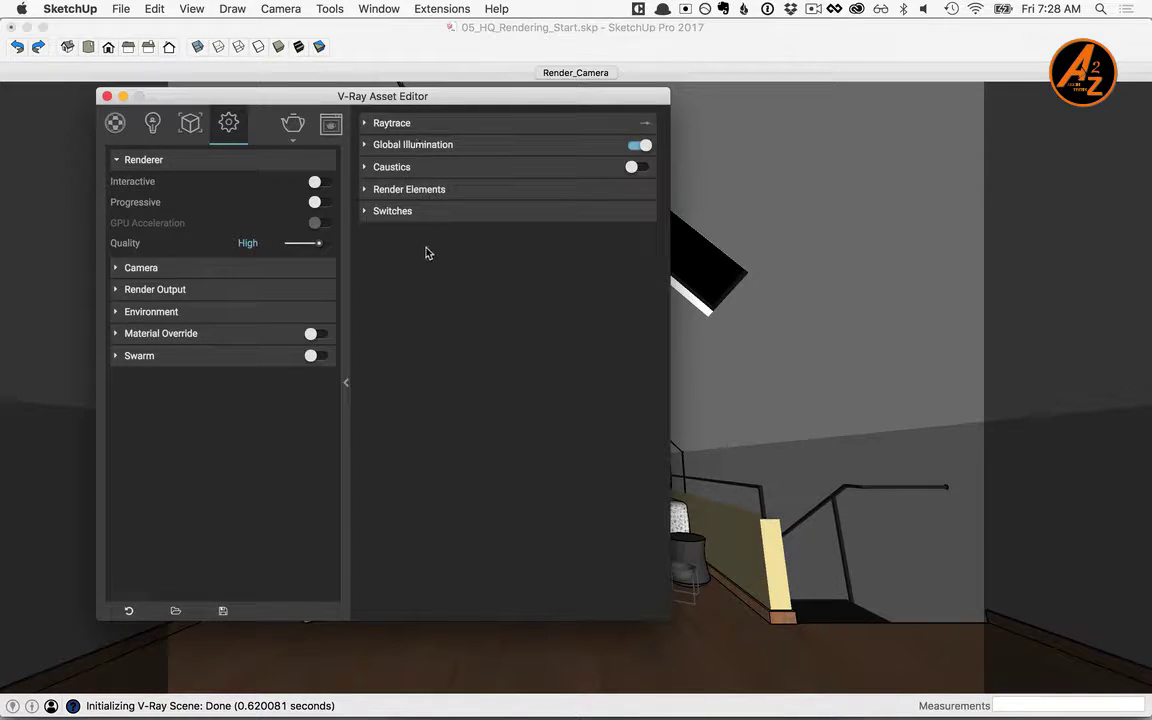
pyautogui.click(415, 150)
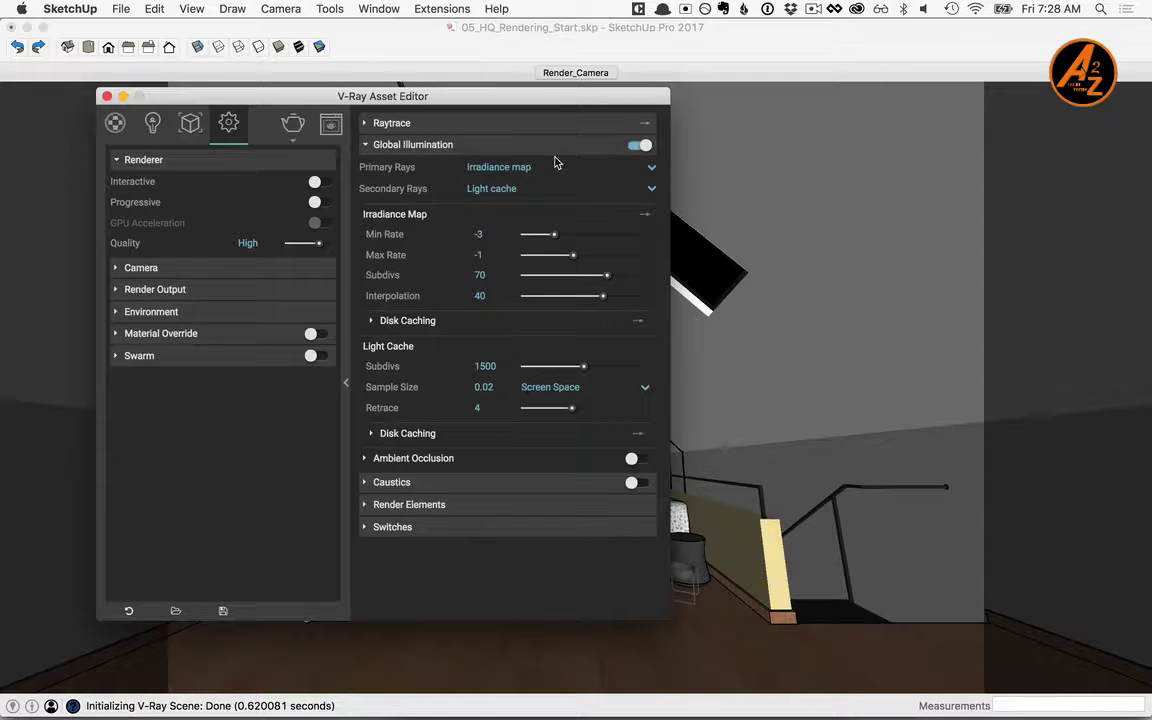
pyautogui.click(512, 167)
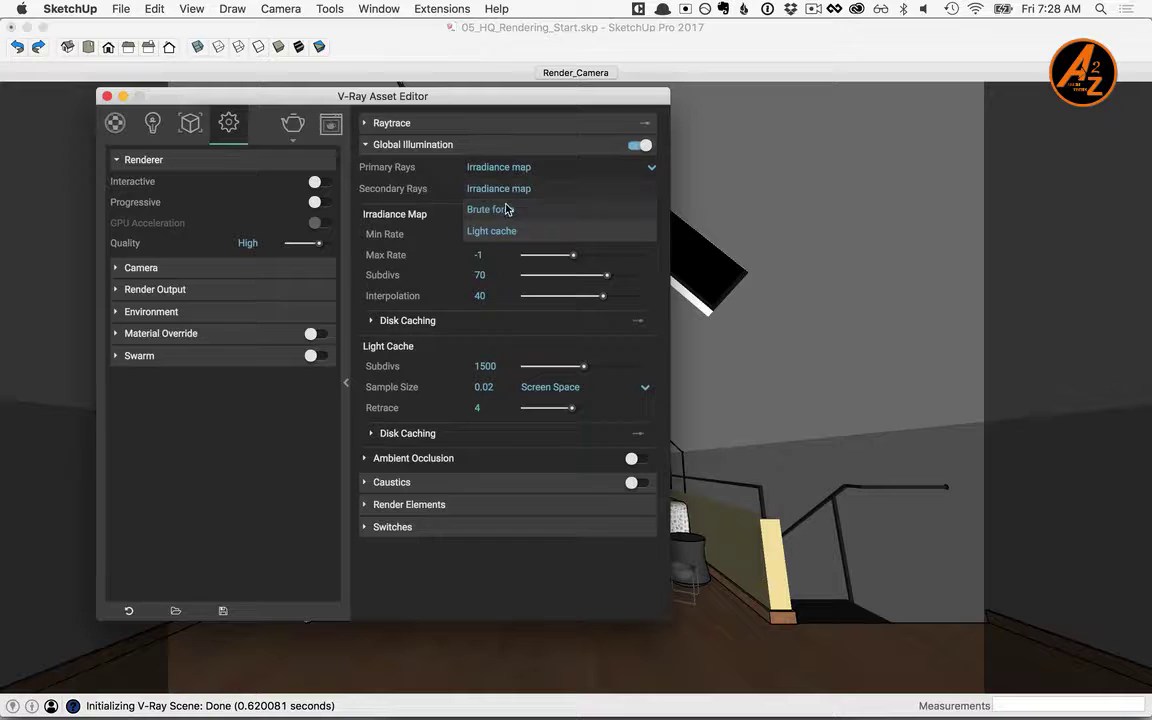
pyautogui.click(503, 212)
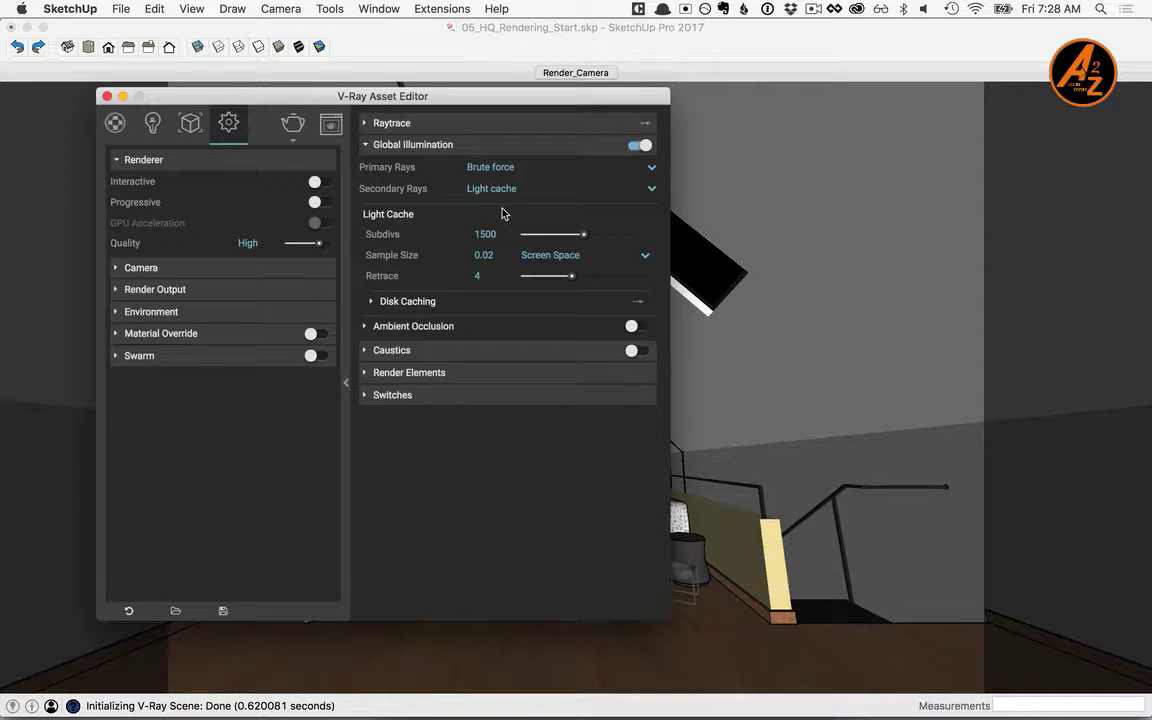
# - Add Denoiser and Material ID render elements, with the denoiser preset set to Mild
pyautogui.click(413, 373)
pyautogui.click(407, 400)
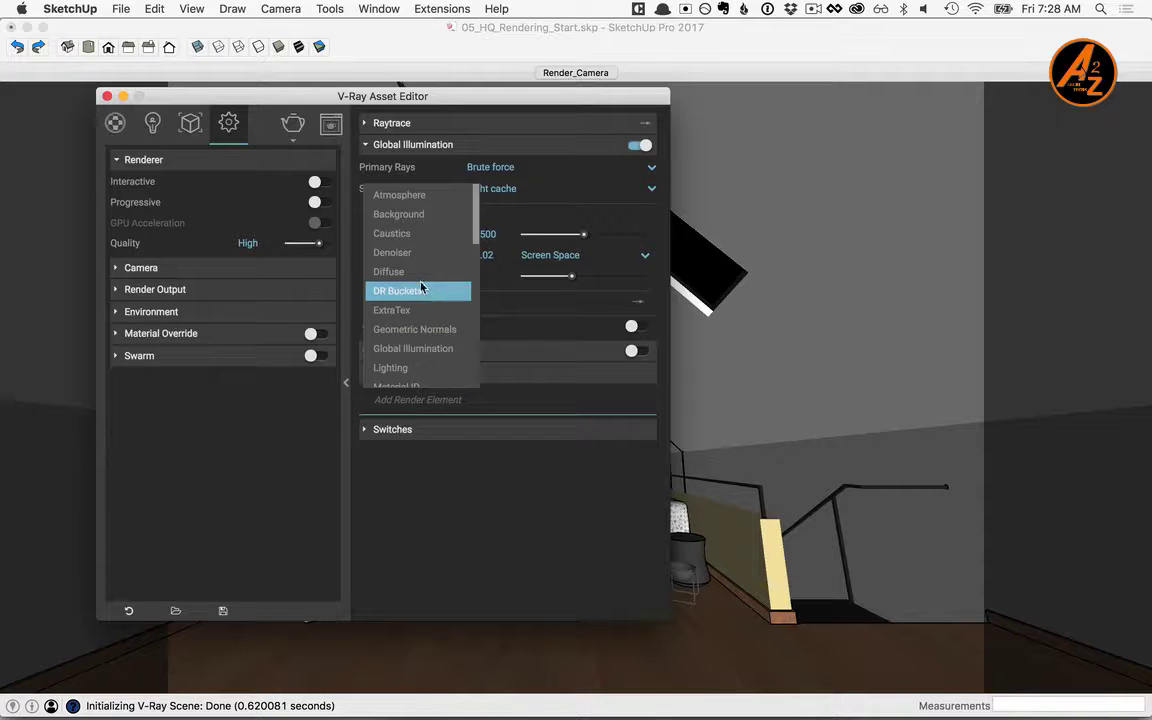
pyautogui.click(403, 256)
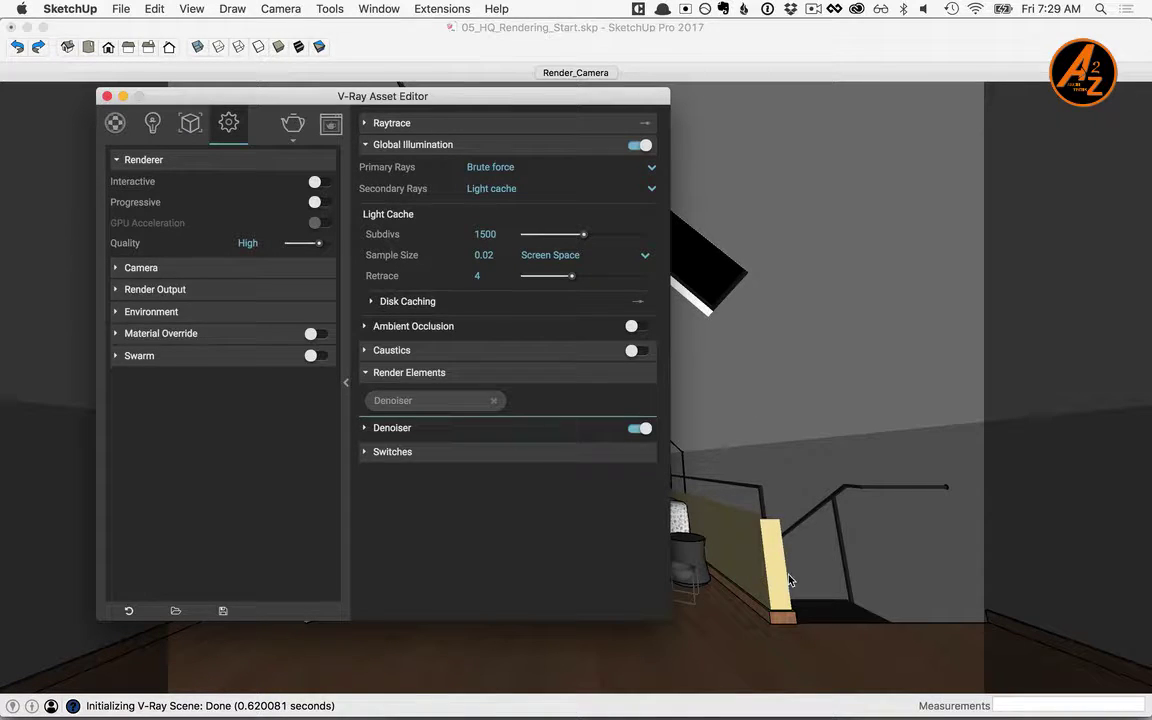
pyautogui.click(366, 428)
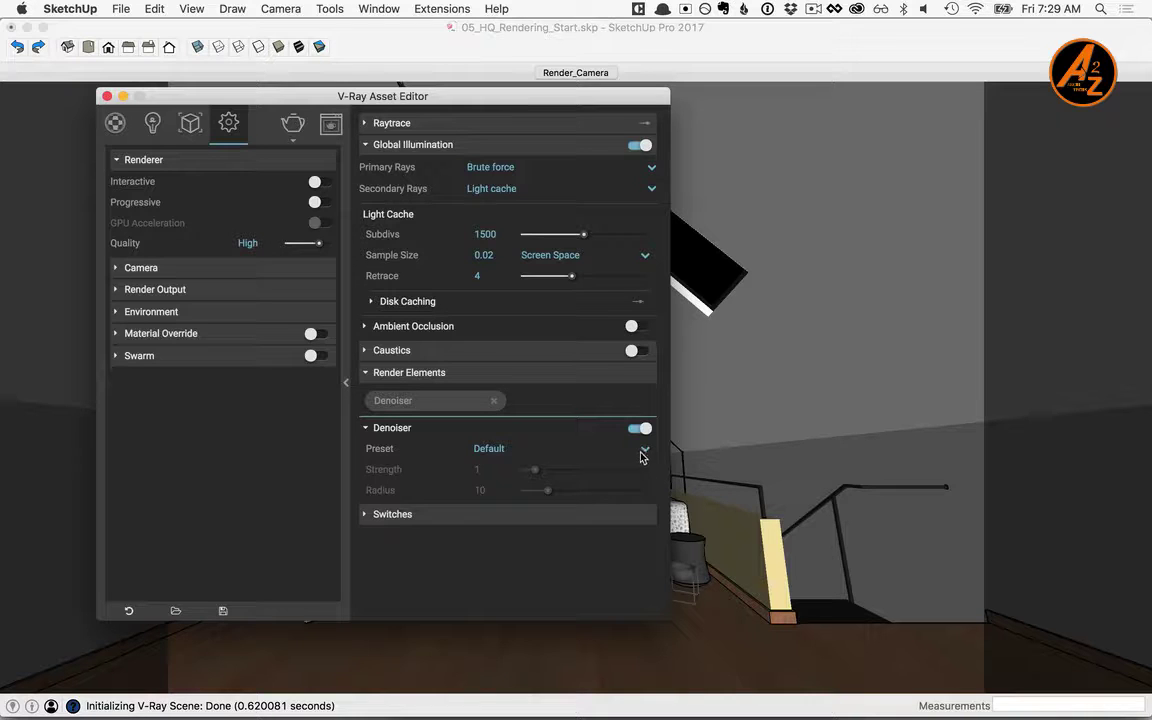
pyautogui.click(644, 453)
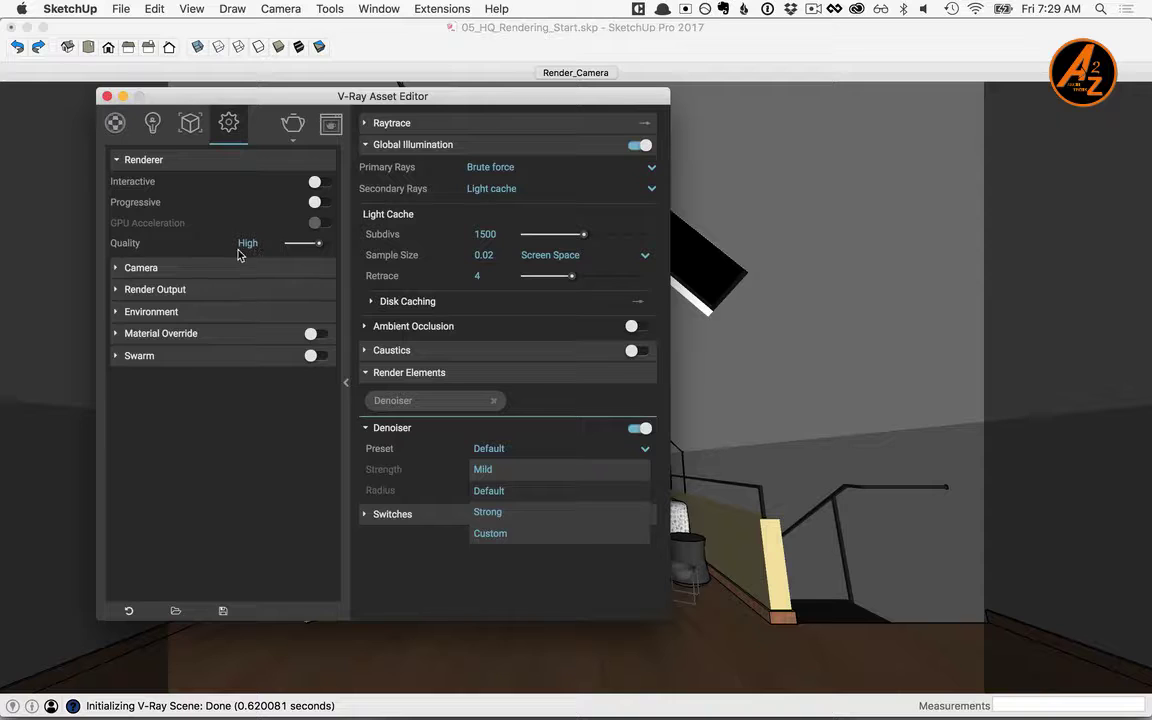
pyautogui.click(487, 470)
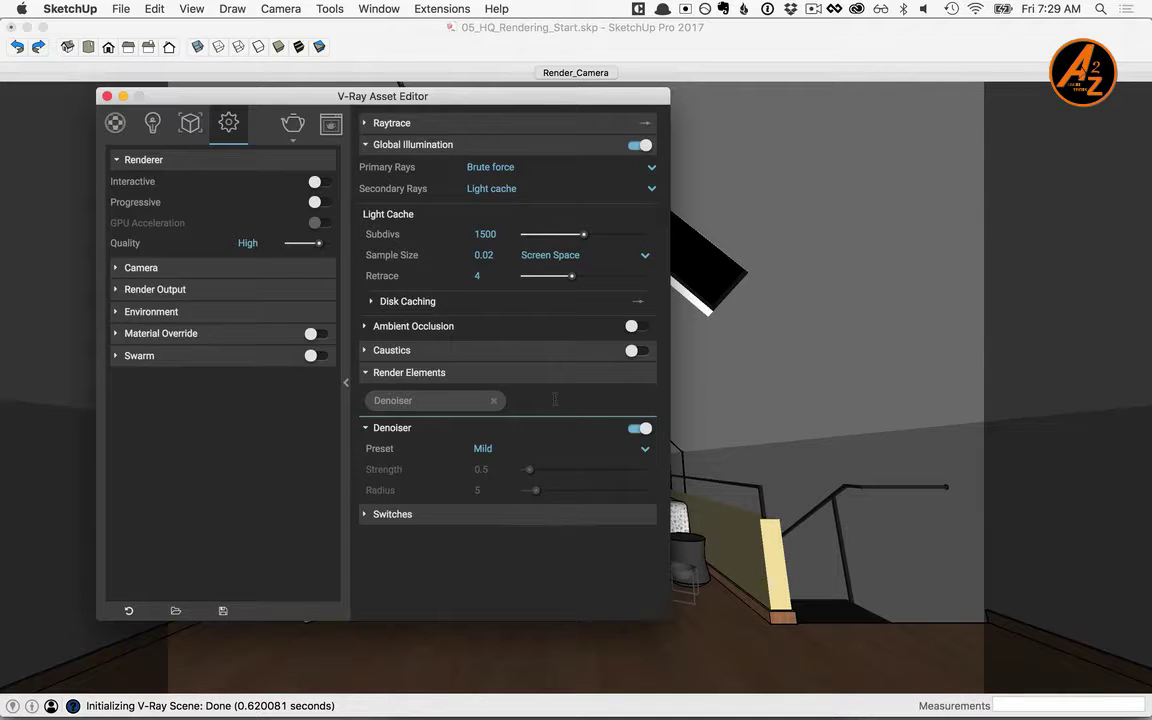
pyautogui.click(555, 399)
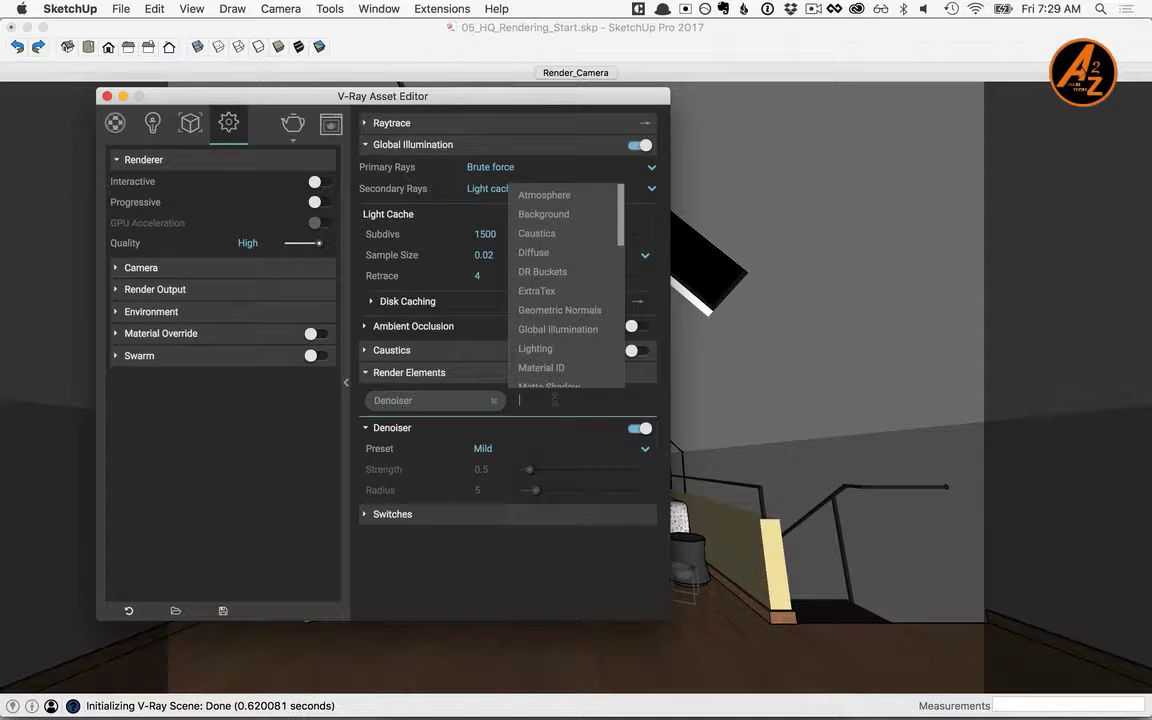
pyautogui.click(562, 370)
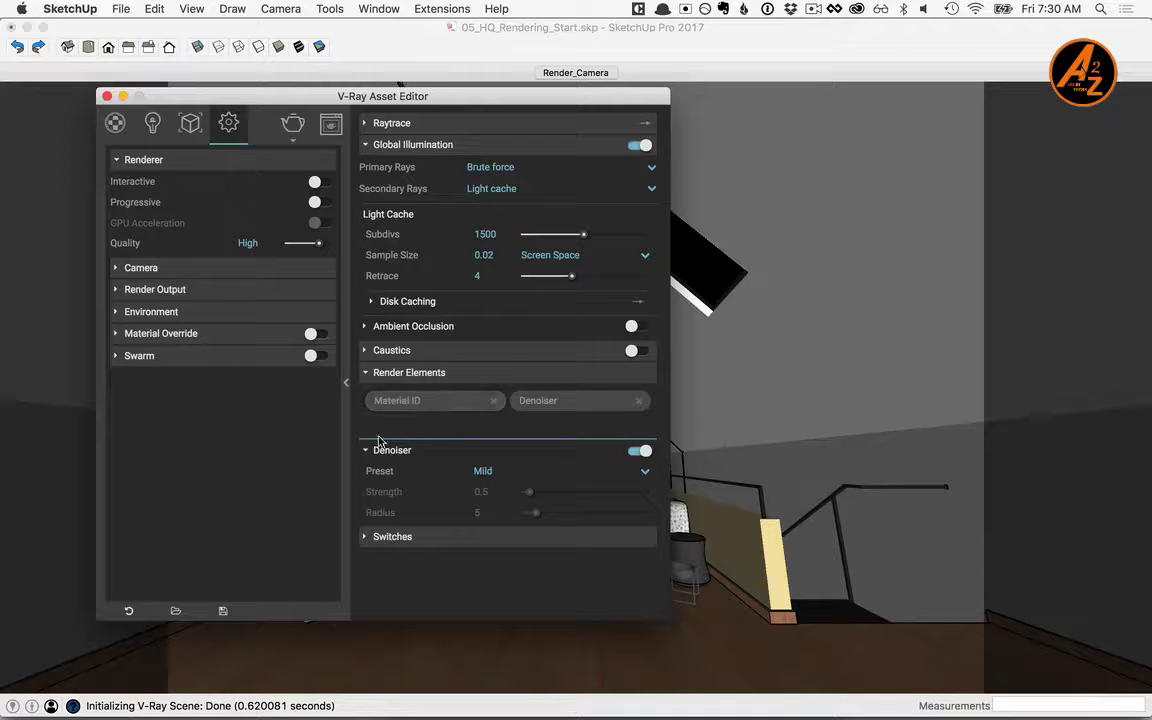
# - Change the Glass material's ID color to green by setting its red value to 86 (hex 56A775)
pyautogui.click(114, 122)
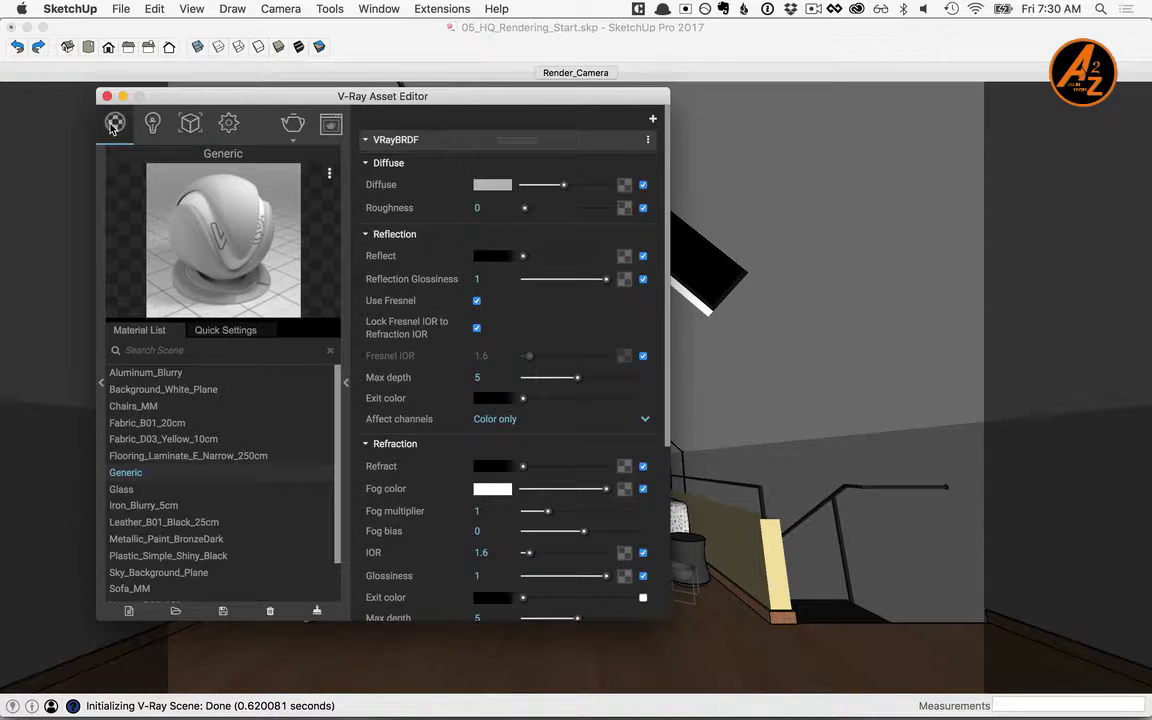
pyautogui.click(158, 490)
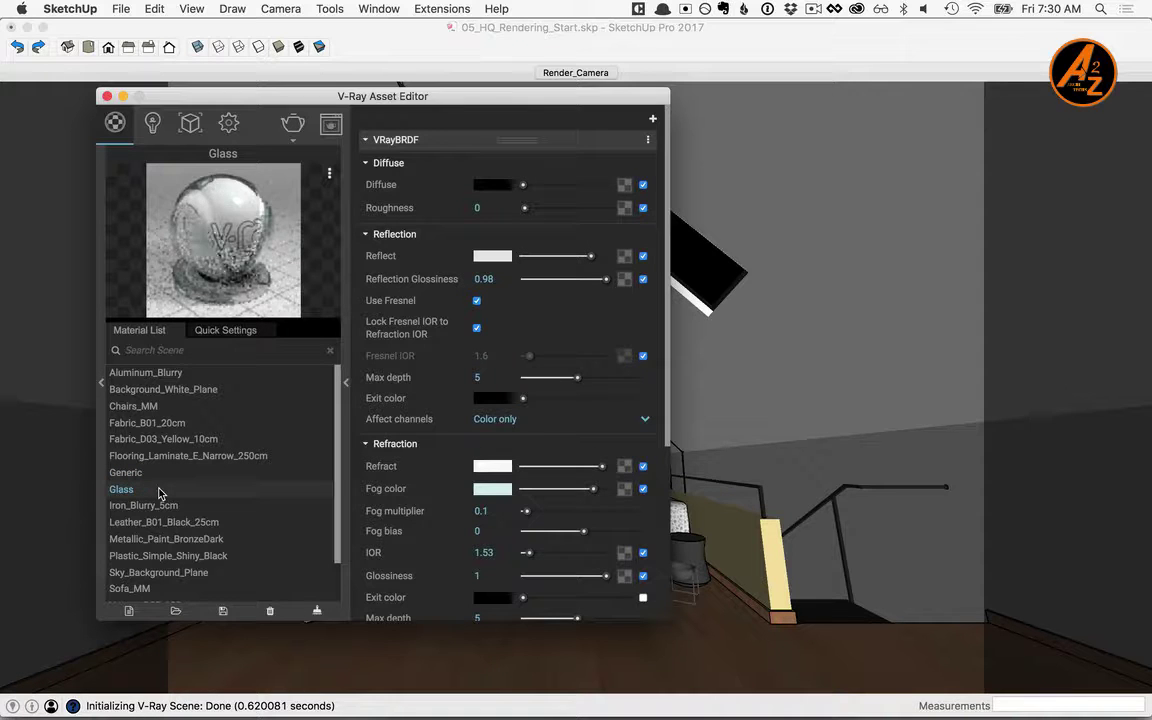
pyautogui.scroll(-5, 539, 479)
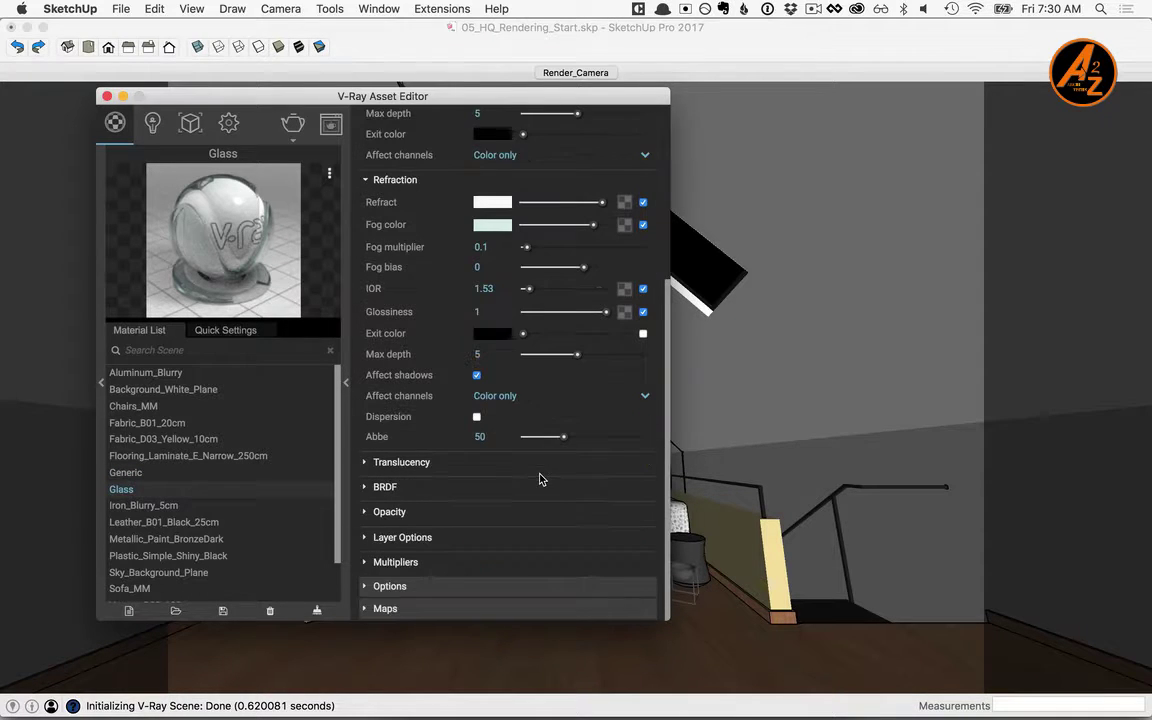
pyautogui.click(398, 592)
pyautogui.scroll(-3, 399, 607)
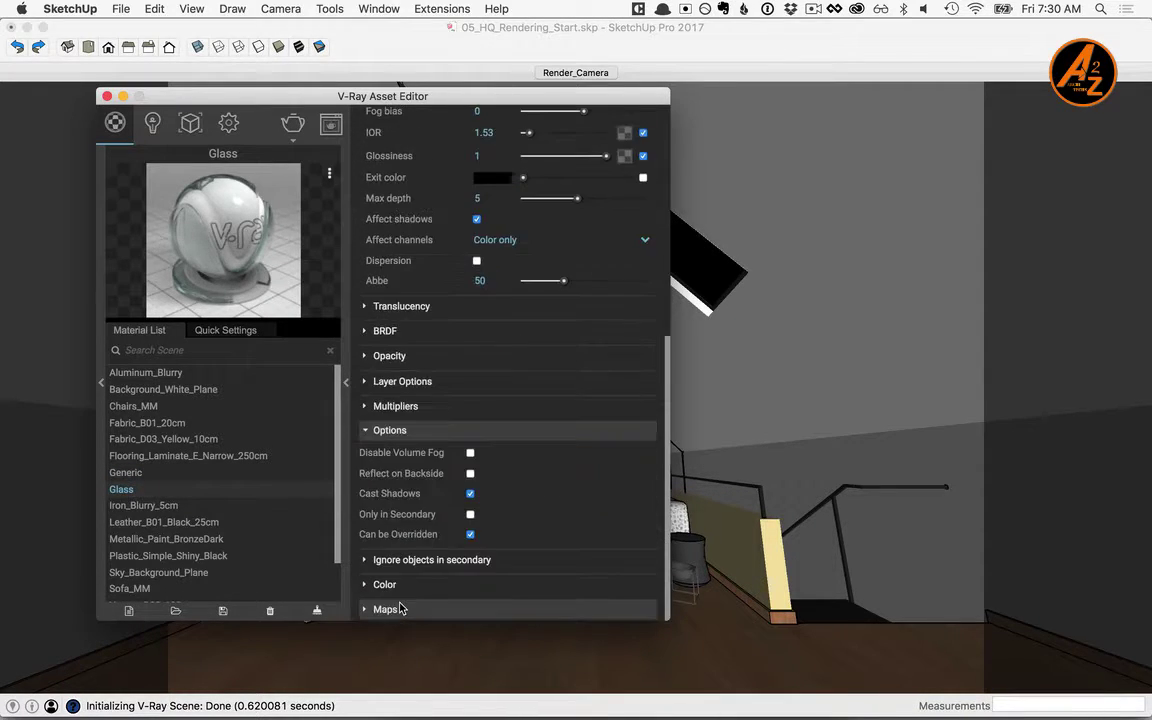
pyautogui.click(386, 585)
pyautogui.scroll(-1, 384, 590)
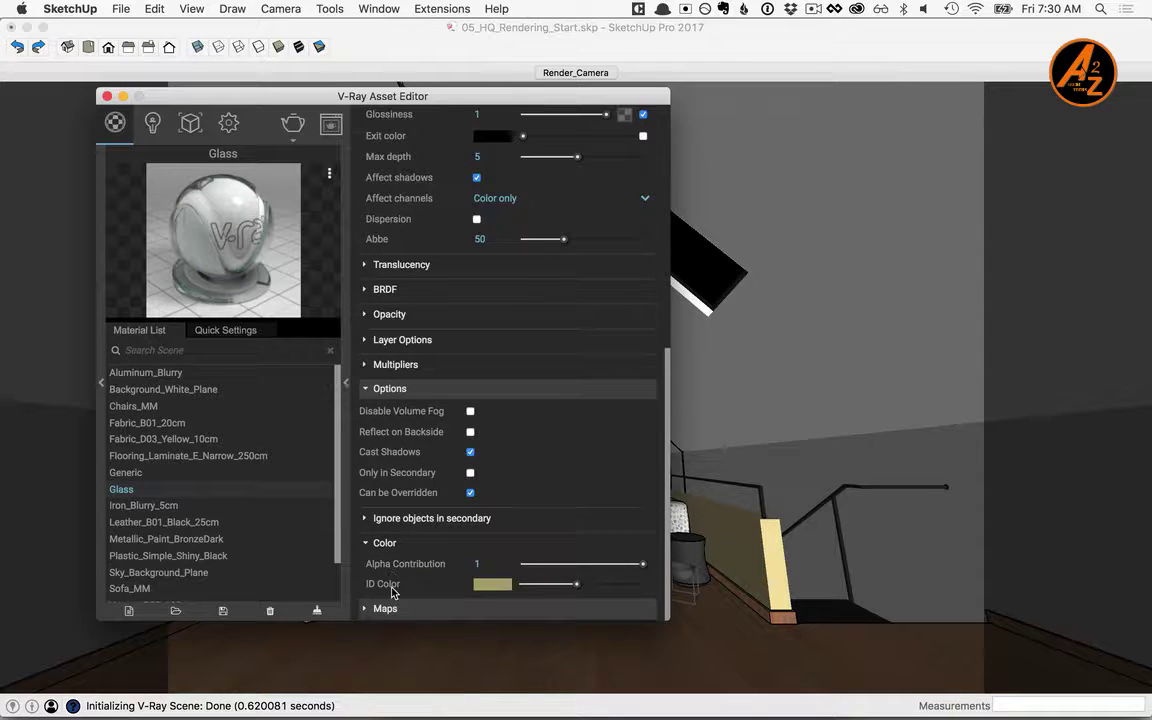
pyautogui.click(492, 584)
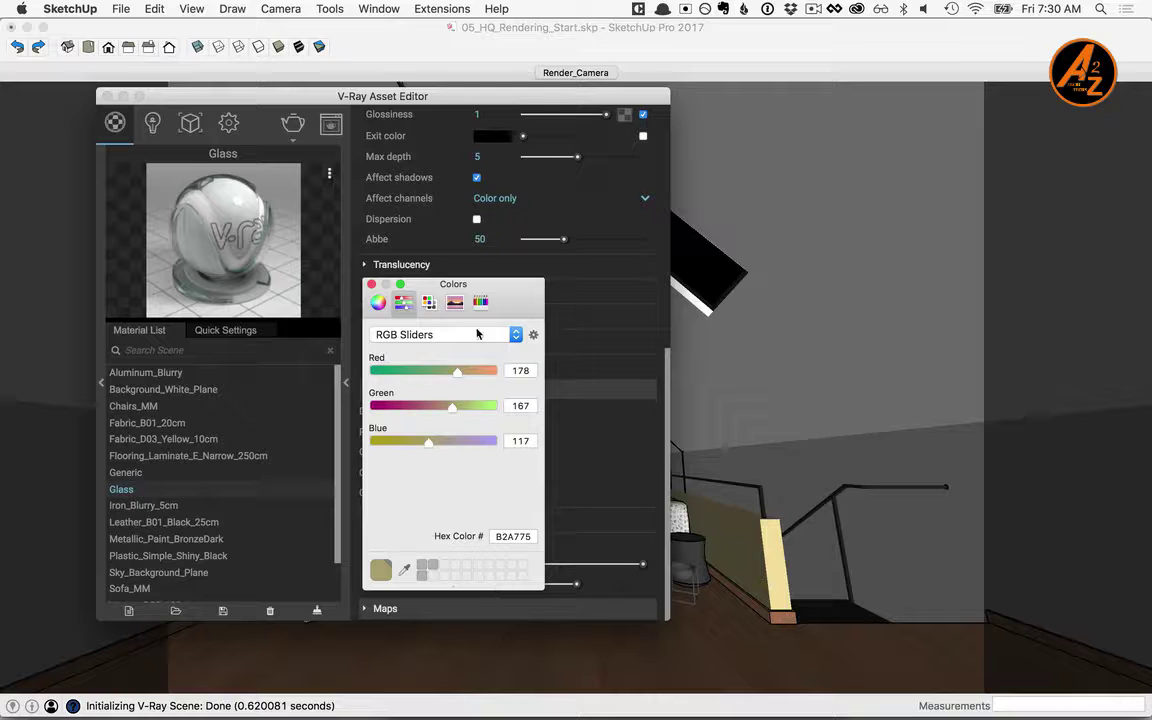
pyautogui.moveTo(459, 373); pyautogui.dragTo(414, 376)
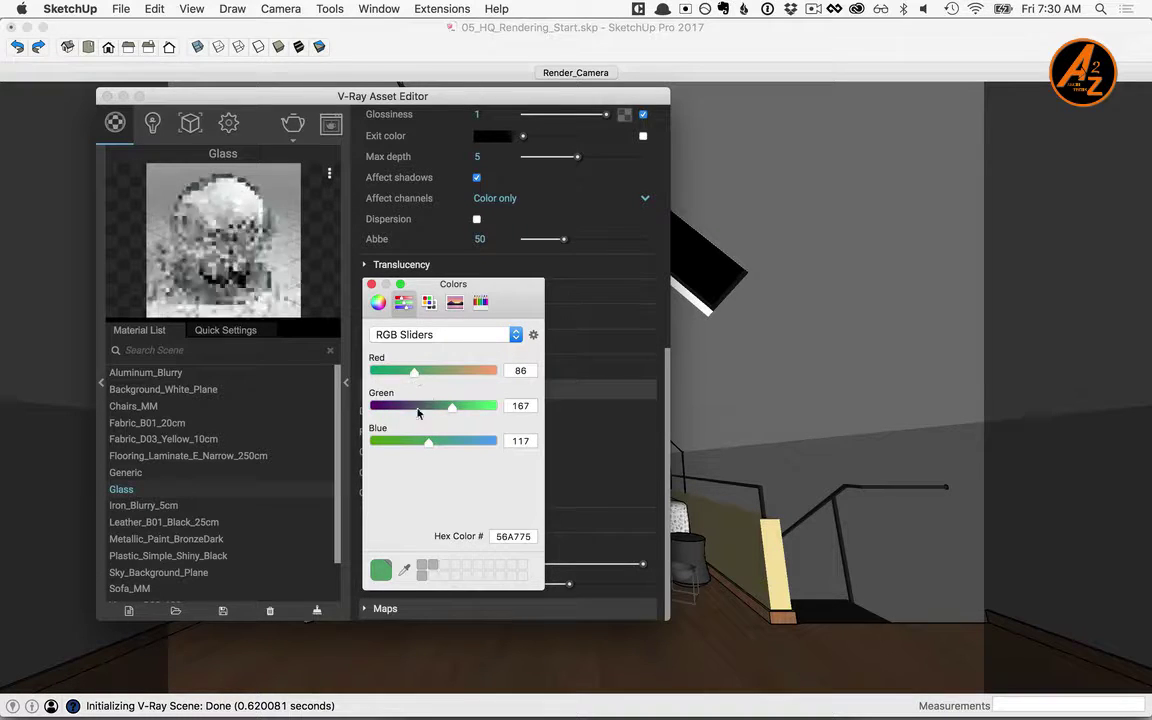
pyautogui.click(371, 284)
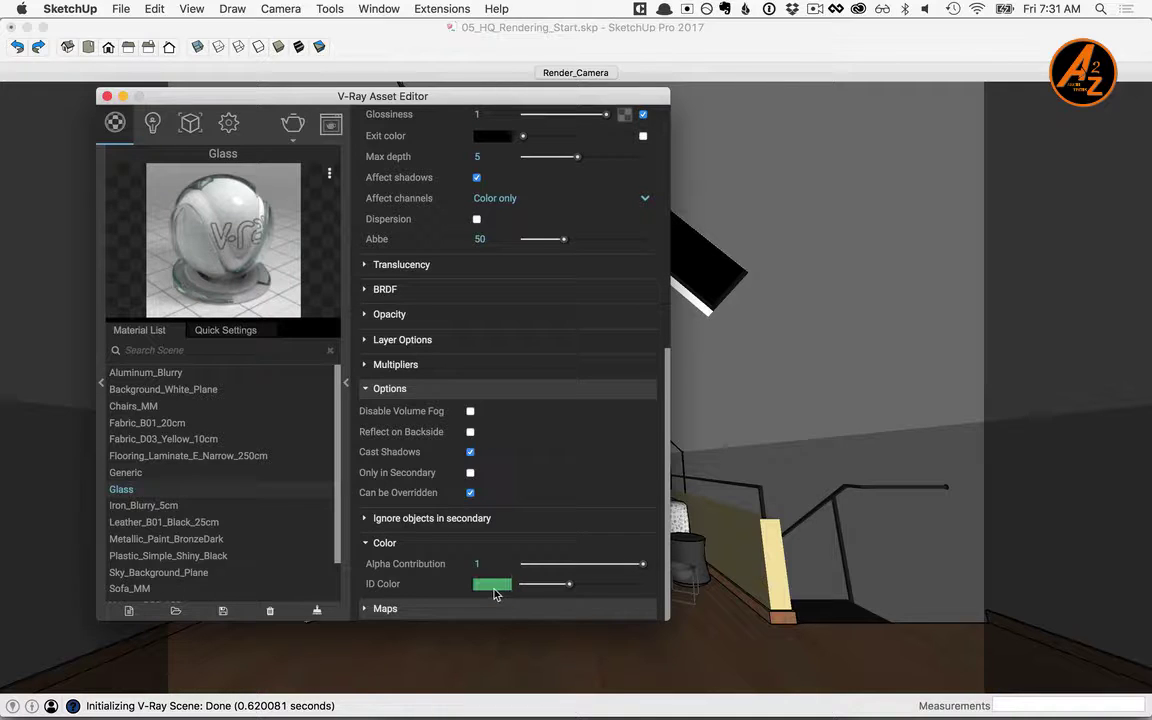
# - Collapse the Glass material settings and start the high-quality render
pyautogui.click(347, 385)
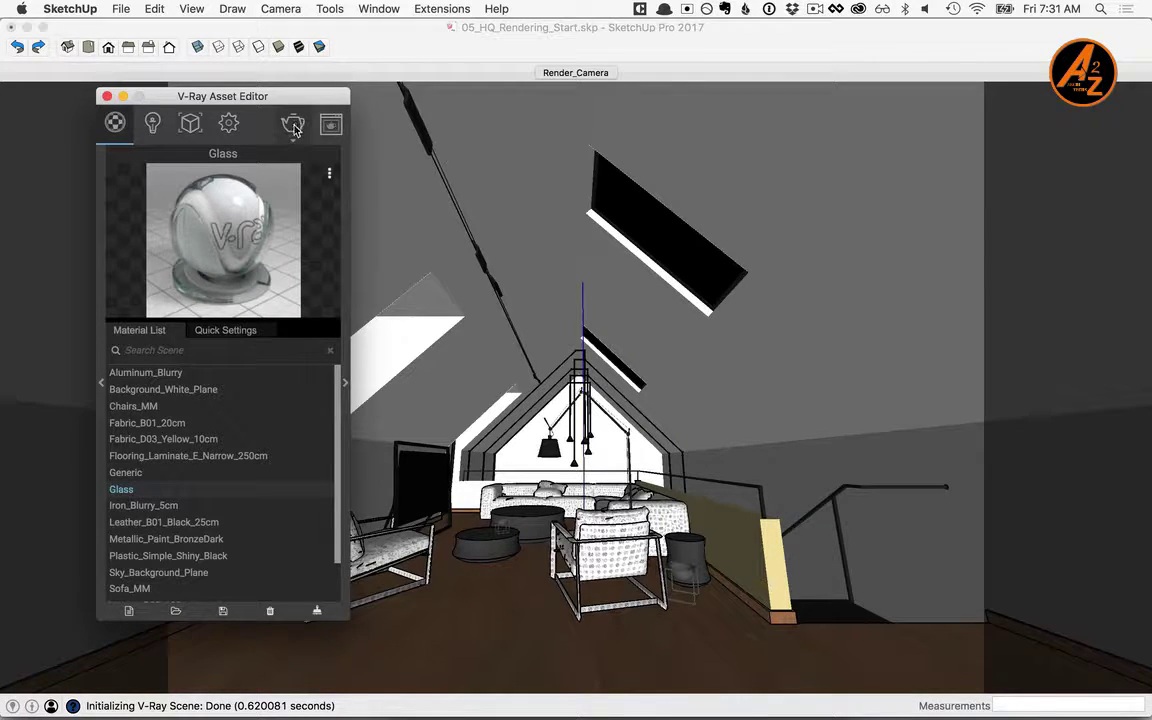
pyautogui.click(293, 126)
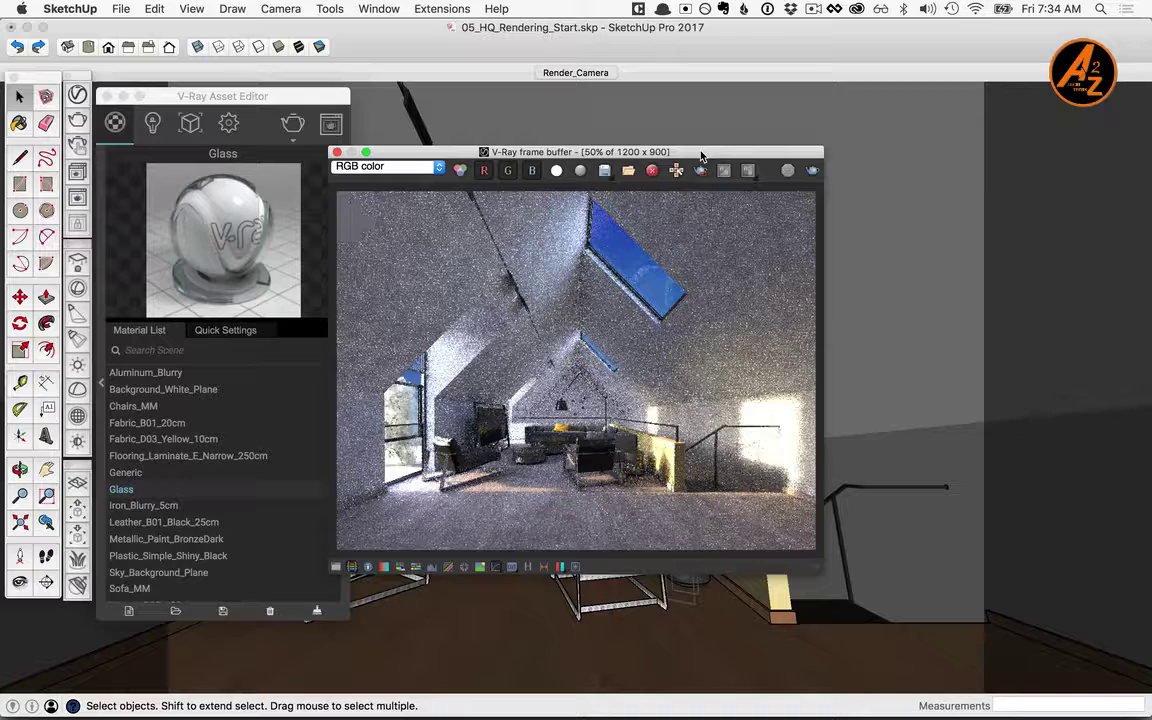
# - Load Final.vrimg from the Rendering folder into the frame buffer and examine the yellow half wall up close
pyautogui.click(628, 170)
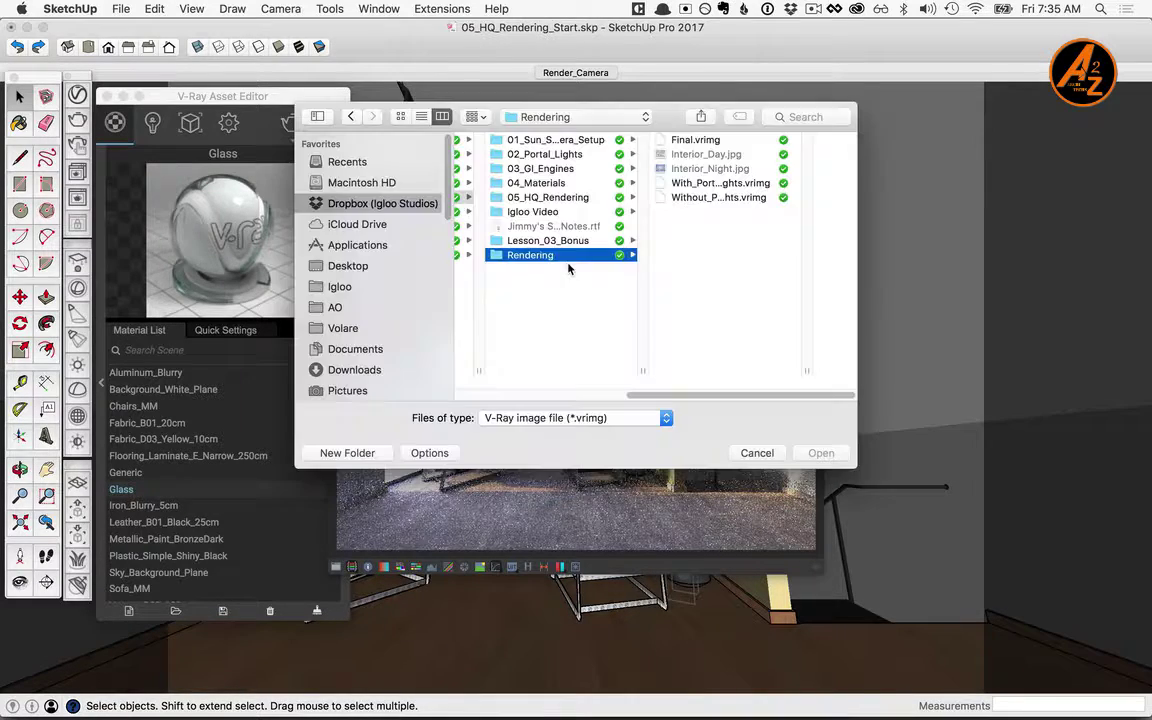
pyautogui.click(706, 141)
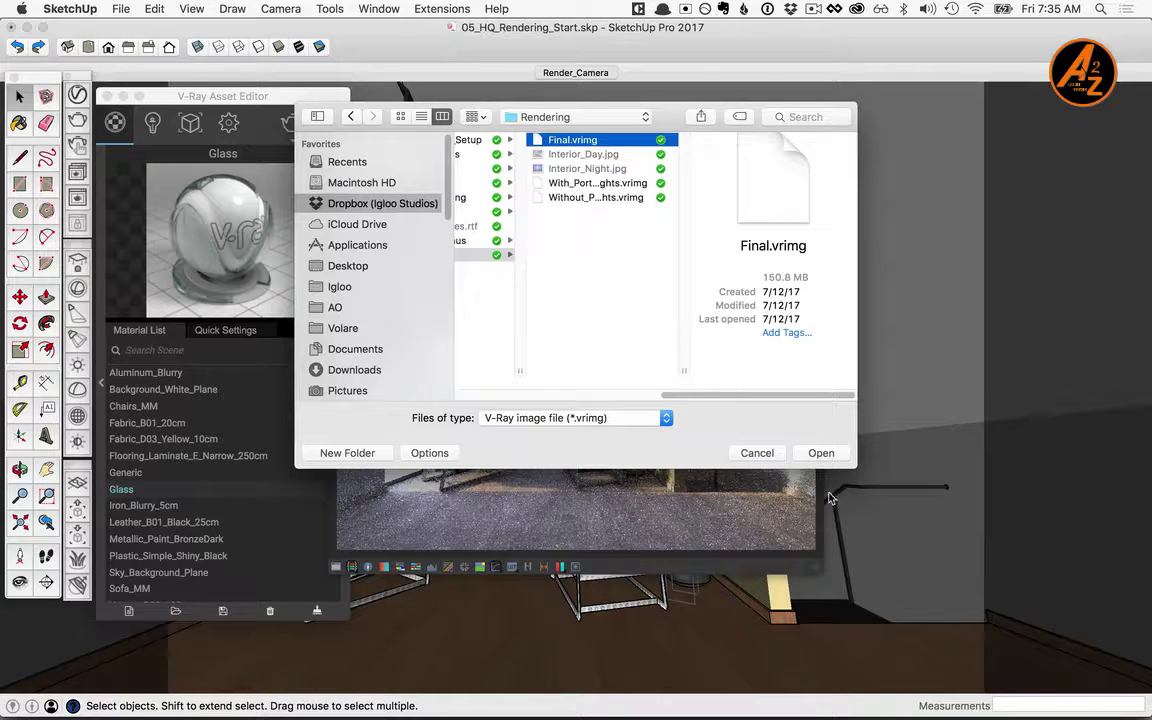
pyautogui.click(821, 453)
pyautogui.moveTo(838, 158); pyautogui.dragTo(828, 61)
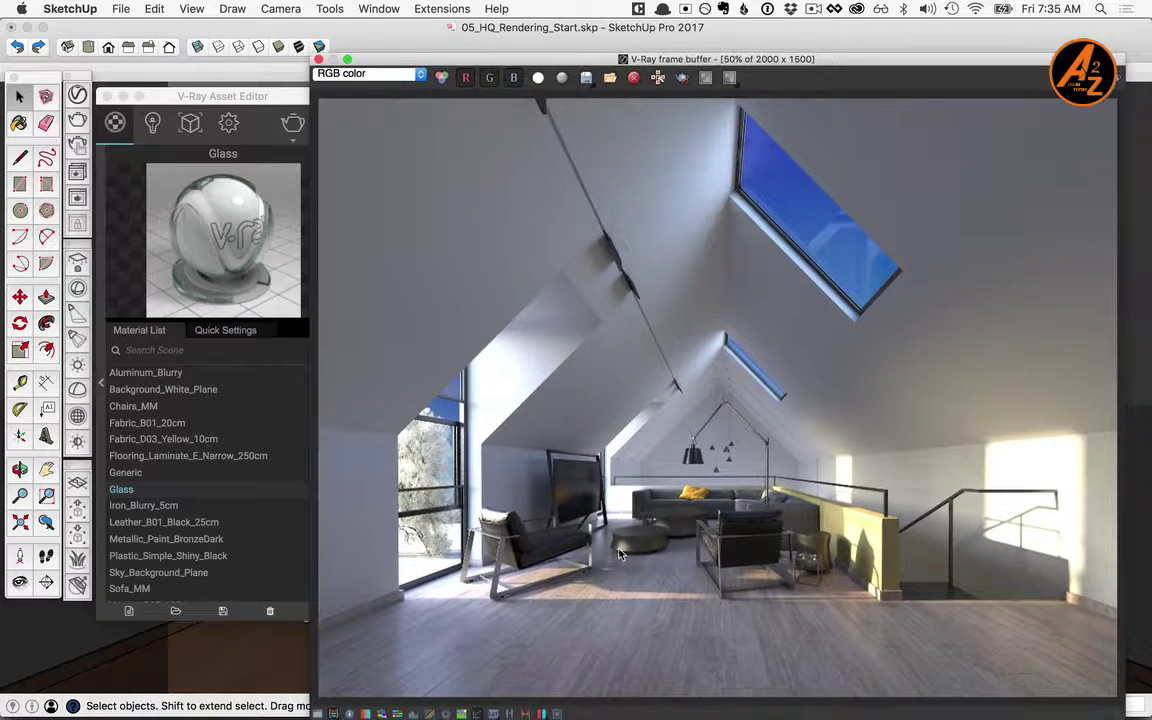
pyautogui.scroll(4, 886, 548)
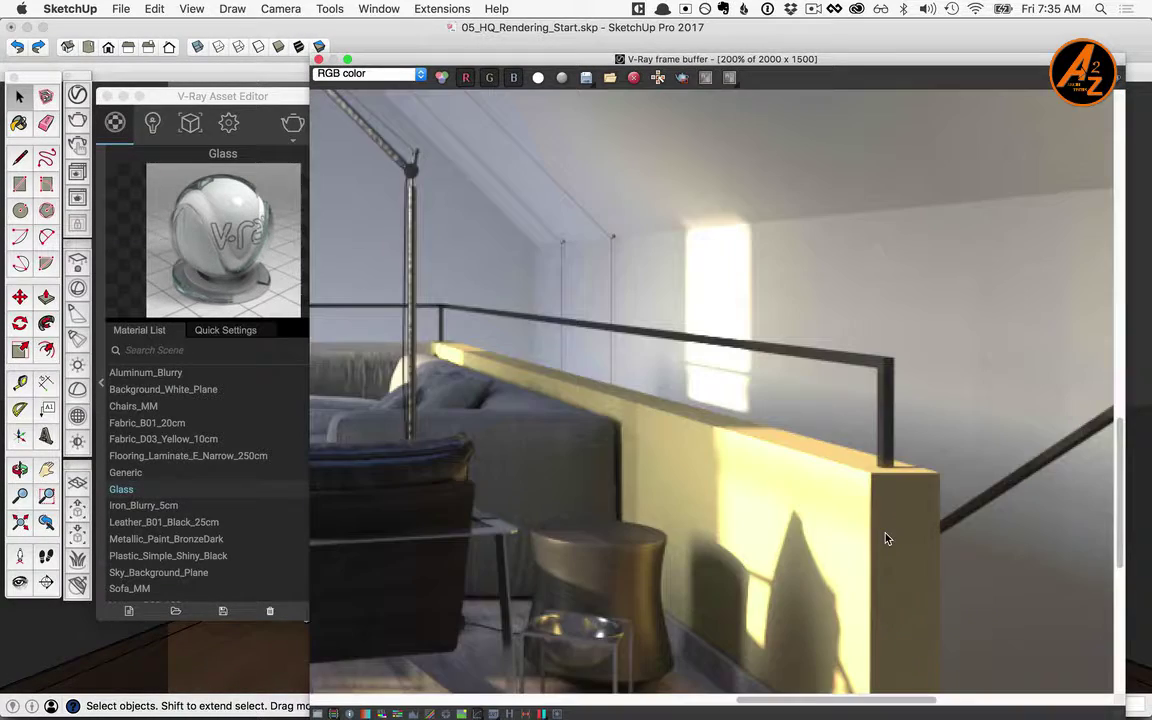
# - Examine the Denoiser result around the stair railing and in the full view, check the MaterialID channel, and return to RGB color
pyautogui.hscroll(5, 886, 548)
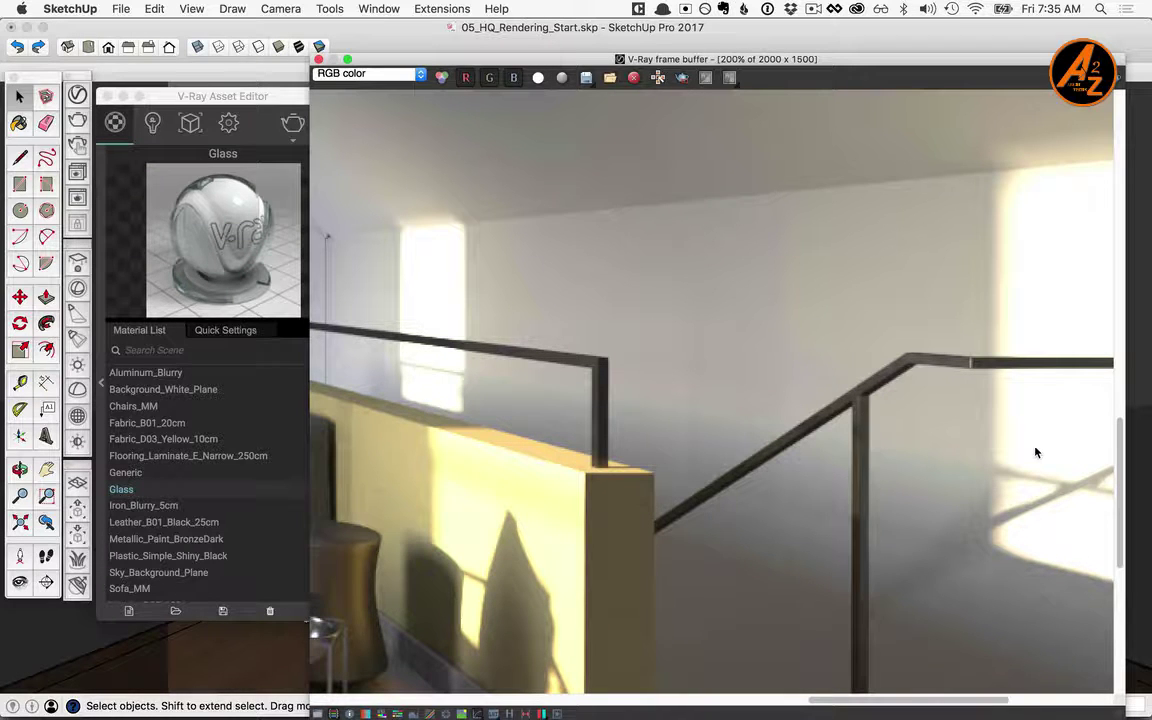
pyautogui.click(363, 78)
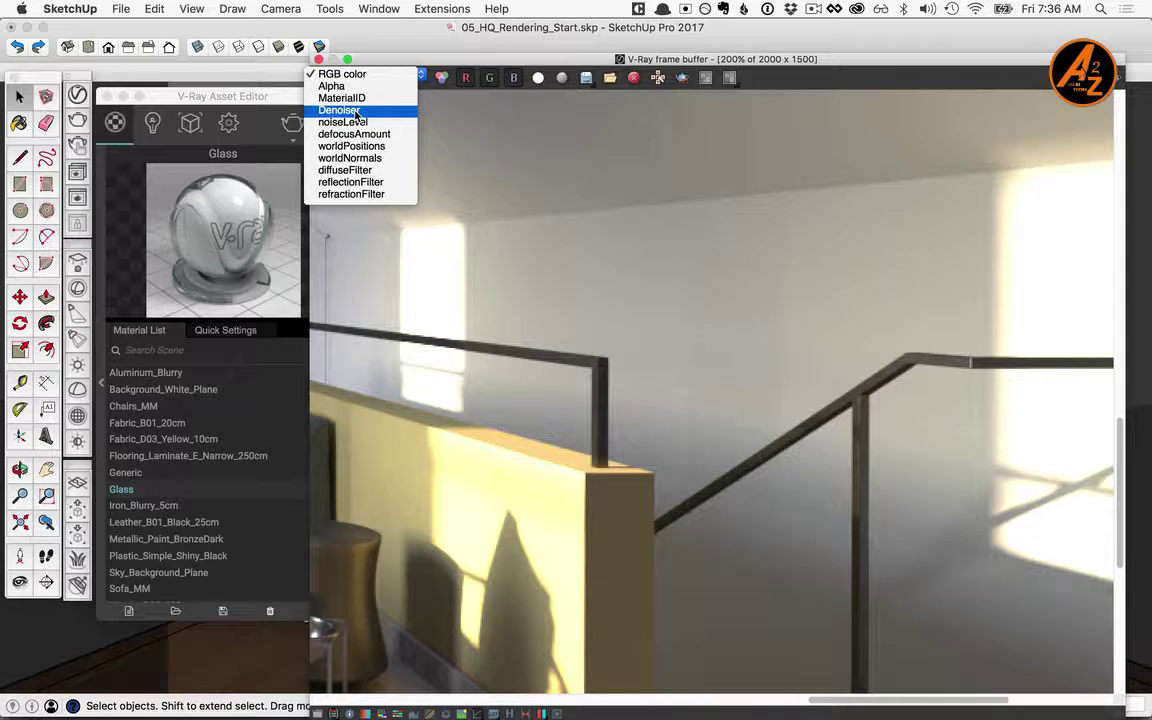
pyautogui.click(355, 112)
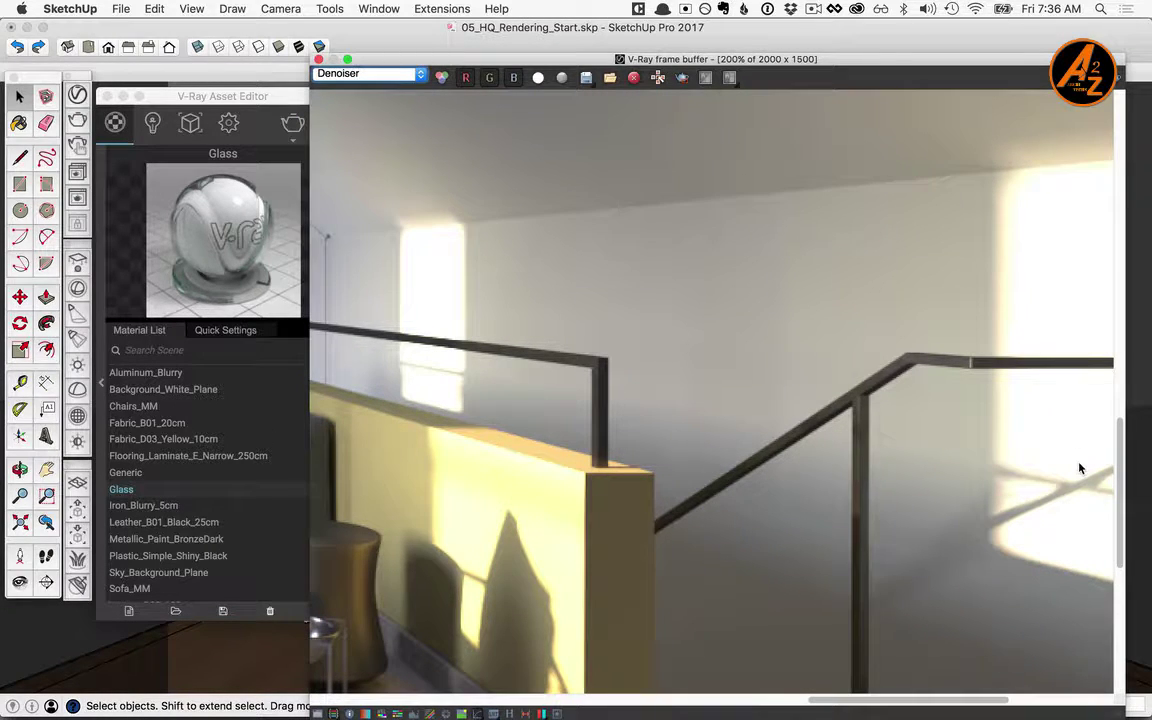
pyautogui.scroll(-2, 1079, 468)
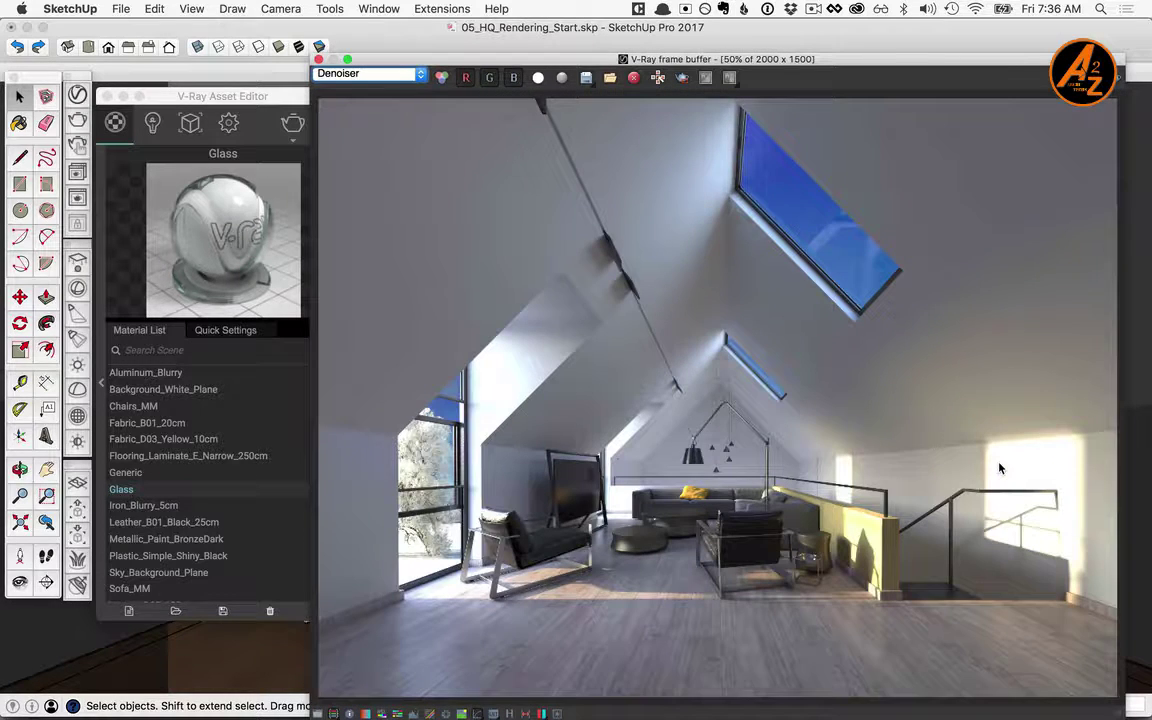
pyautogui.click(337, 76)
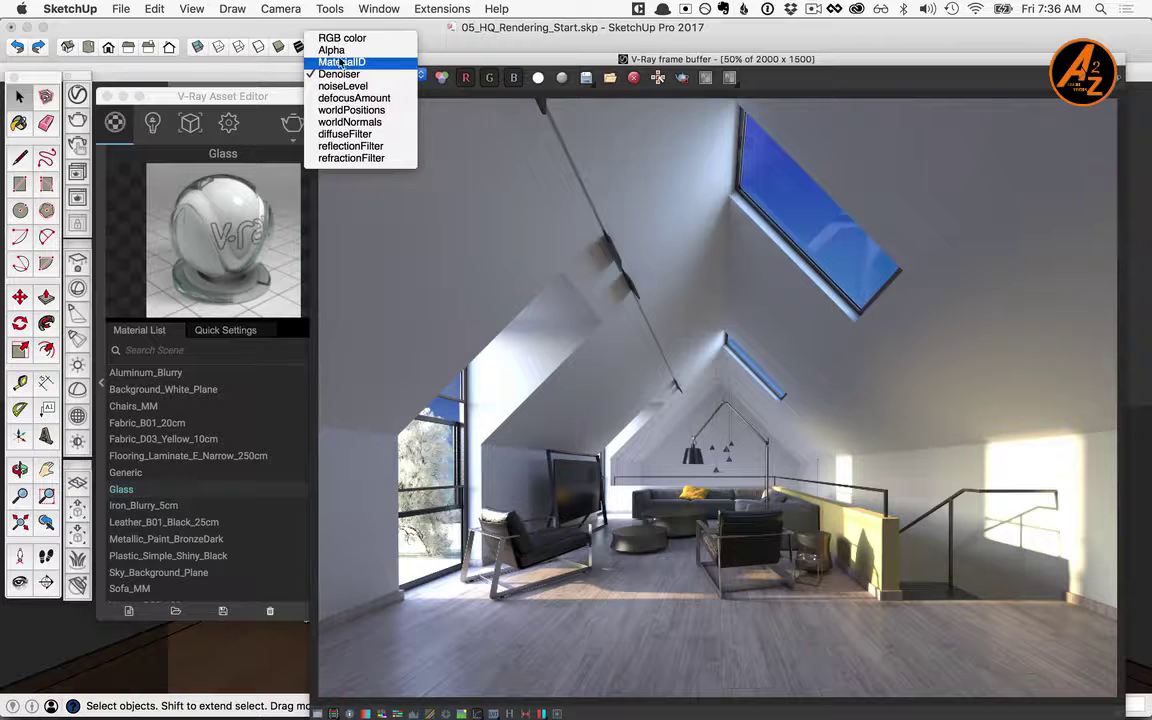
pyautogui.click(354, 66)
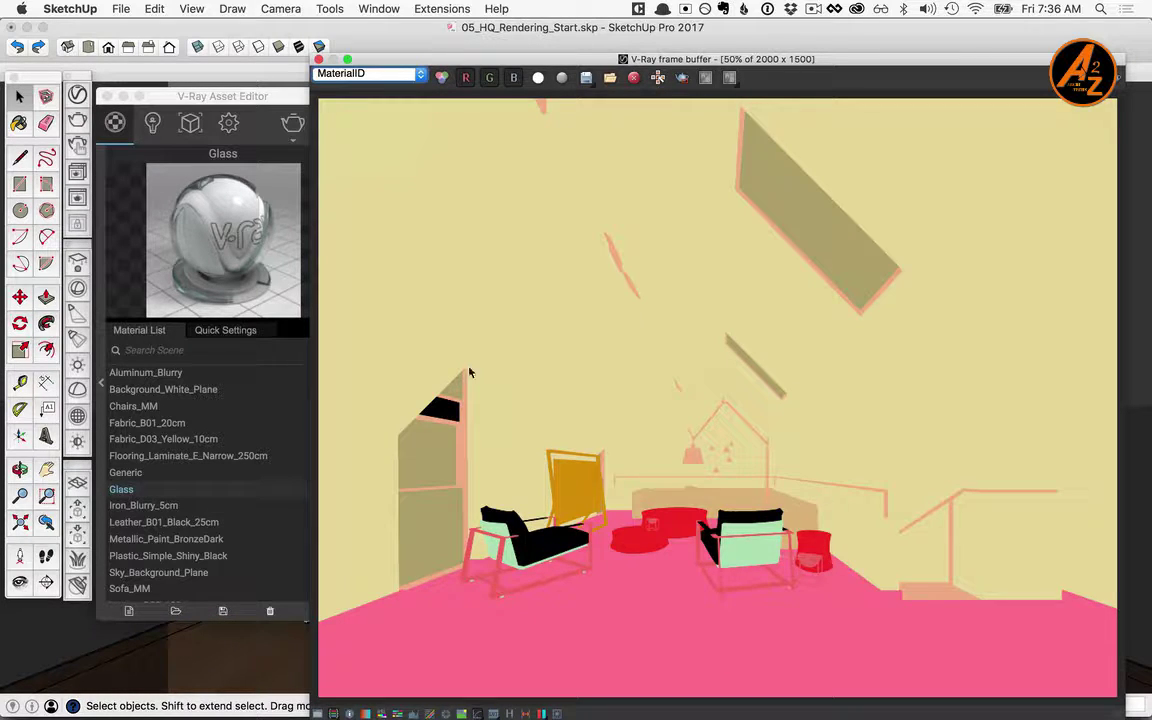
pyautogui.click(368, 73)
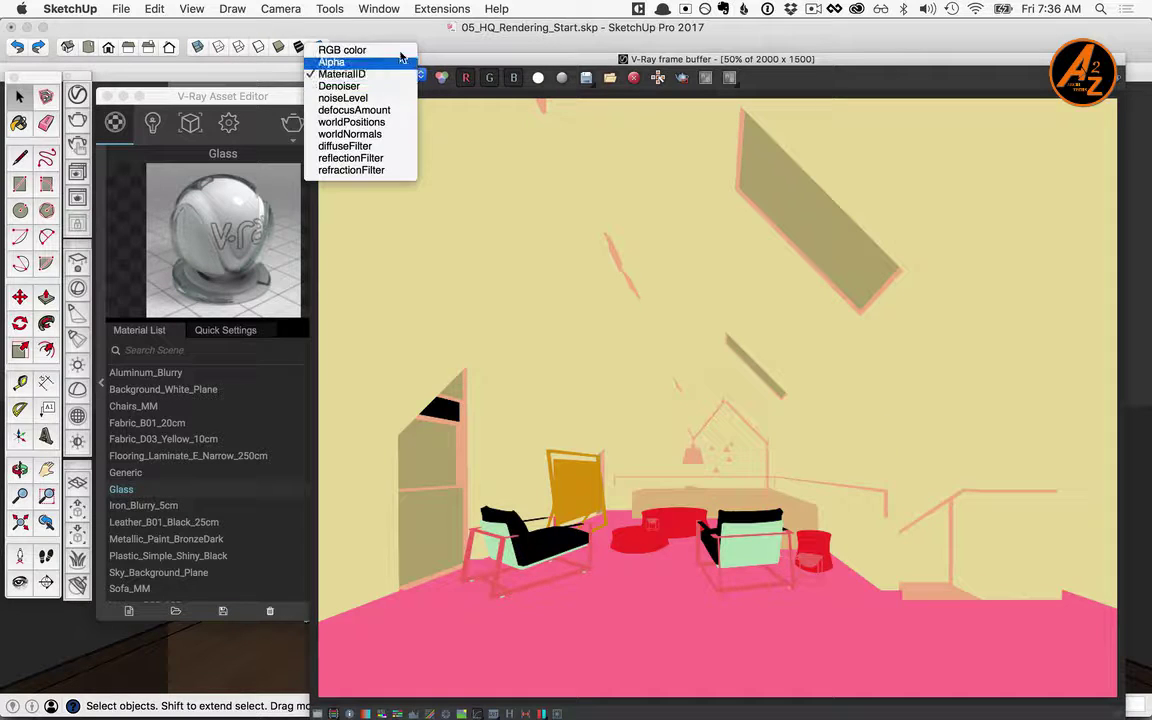
pyautogui.click(345, 46)
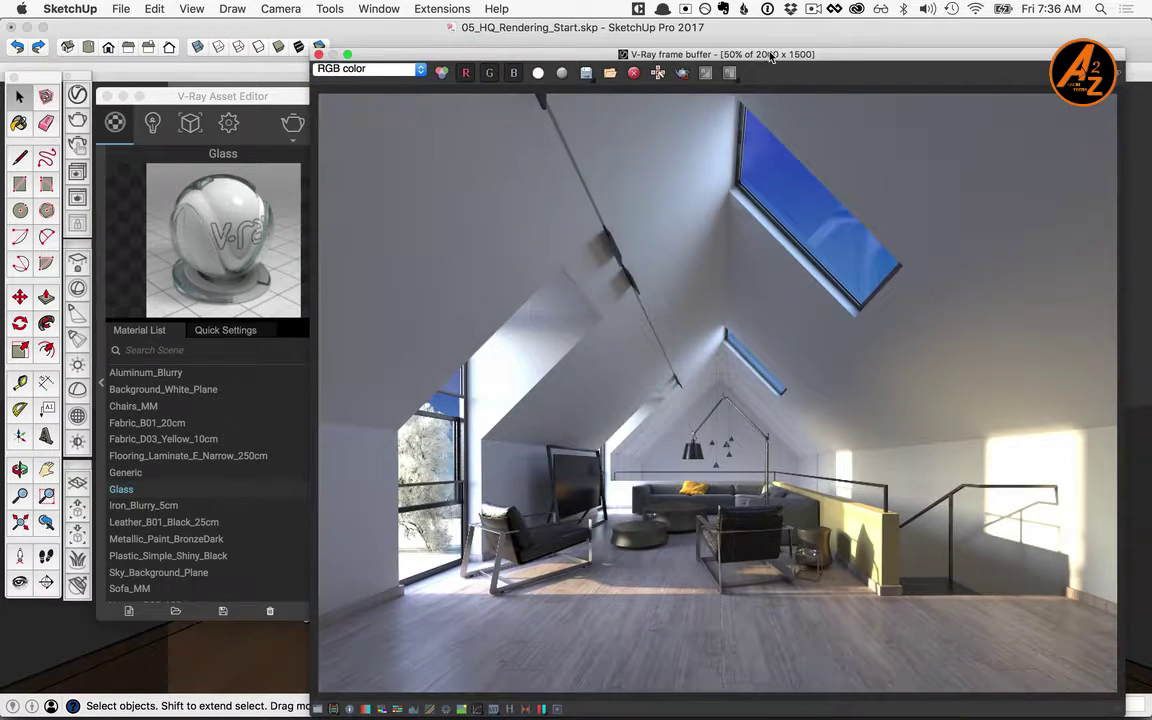
# - Show the frame buffer's color corrections, enable Exposure and set Highlight Burn to 0.80
pyautogui.moveTo(765, 62); pyautogui.dragTo(563, 42)
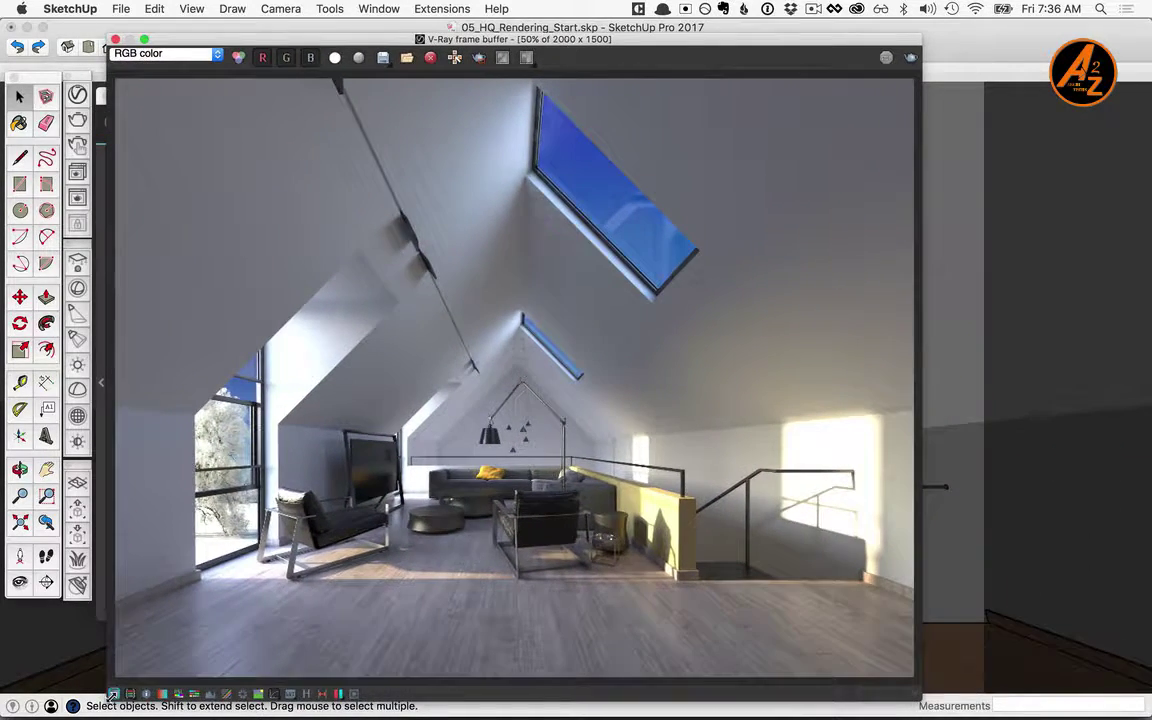
pyautogui.click(115, 694)
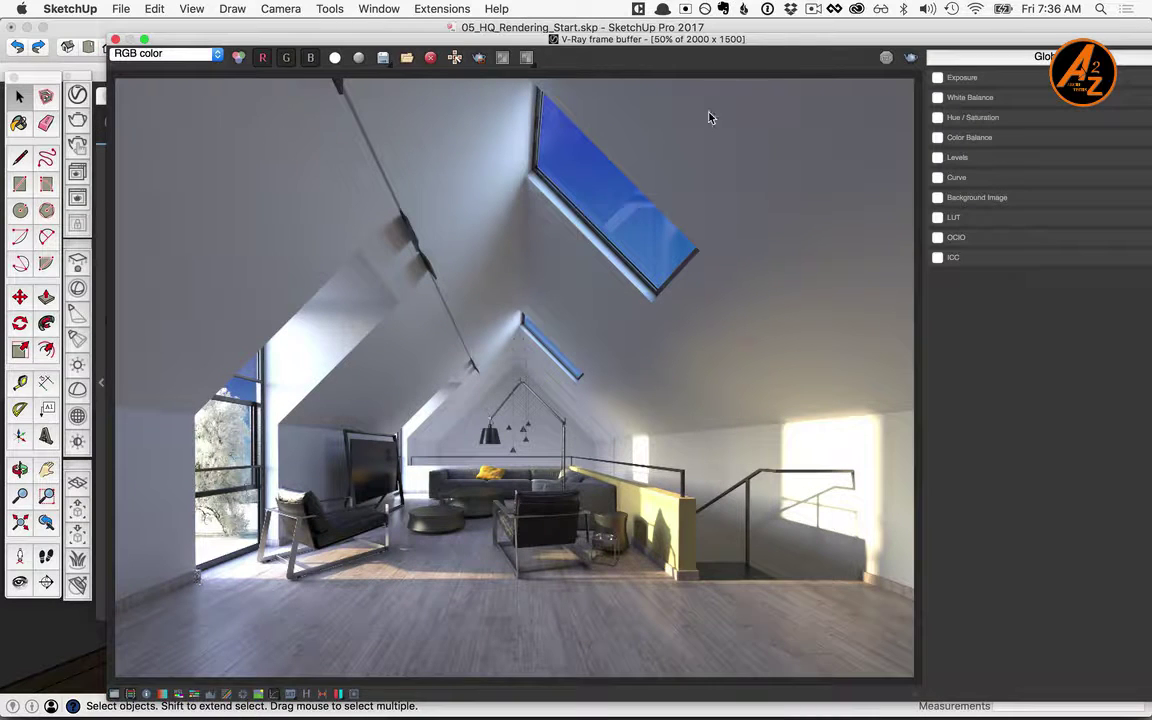
pyautogui.moveTo(794, 41); pyautogui.dragTo(741, 48)
pyautogui.click(887, 81)
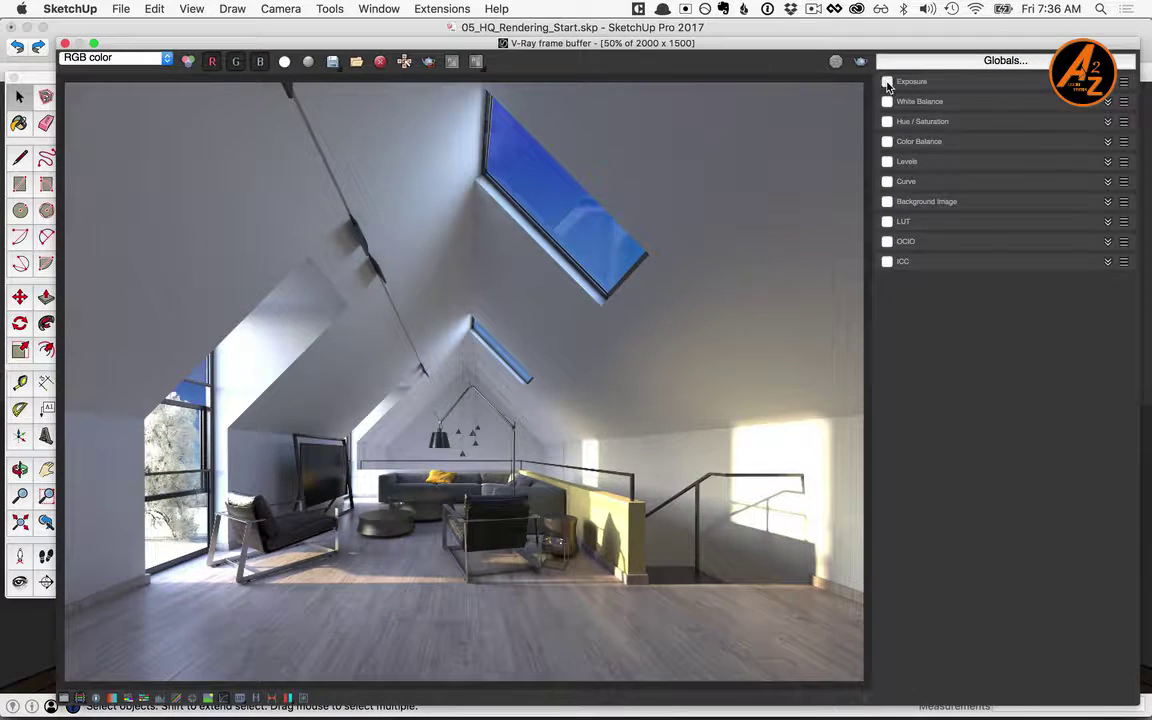
pyautogui.moveTo(1095, 148)
pyautogui.mouseDown()
pyautogui.moveTo(1045, 148)
pyautogui.moveTo(1054, 146)
pyautogui.mouseUp()
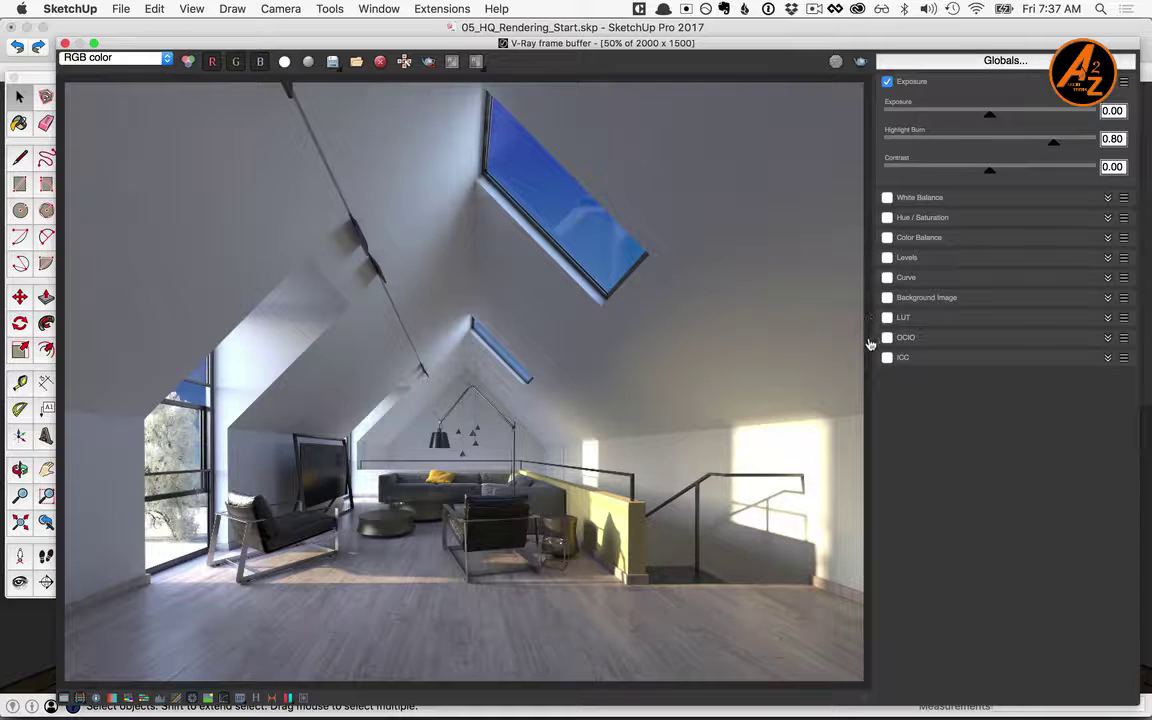
# - Enable the Curve correction and shape it into a smooth S-curve with darkened shadows and raised highlights
pyautogui.click(886, 279)
pyautogui.click(1107, 277)
pyautogui.moveTo(1062, 381); pyautogui.dragTo(1034, 351)
pyautogui.click(912, 513)
pyautogui.moveTo(973, 461); pyautogui.dragTo(1016, 468)
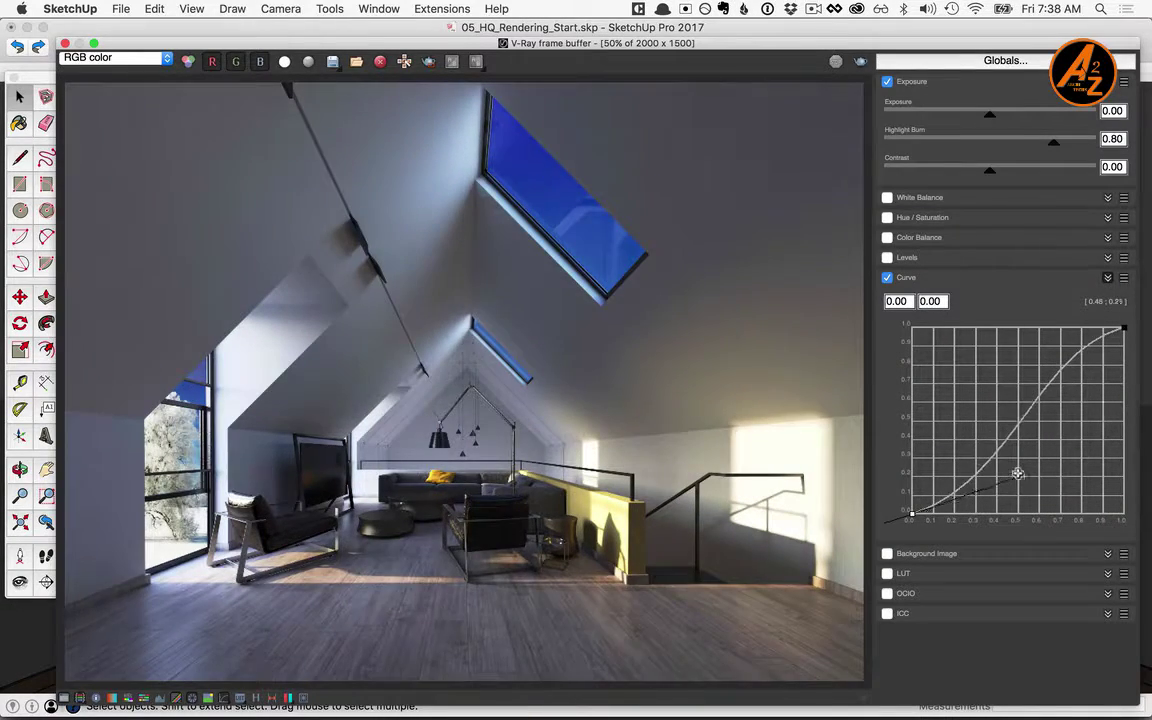
# - Enable the White Balance correction and set its temperature to 5932
pyautogui.click(887, 197)
pyautogui.click(1106, 197)
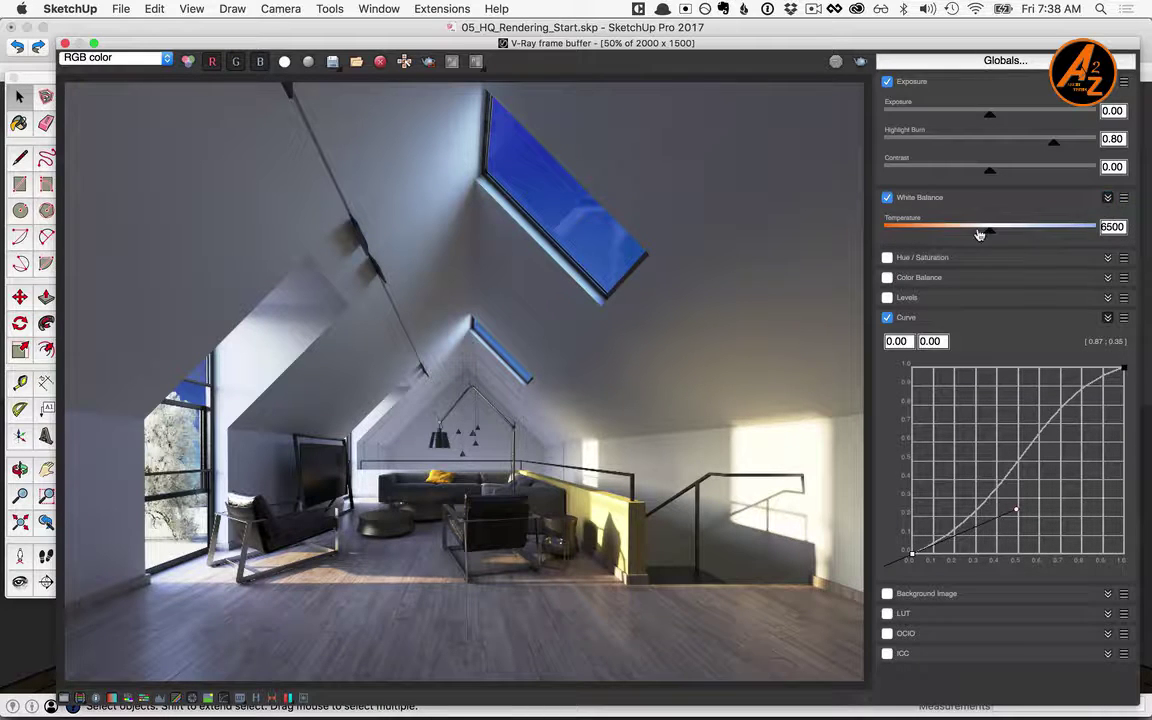
pyautogui.moveTo(992, 233); pyautogui.dragTo(972, 230)
# - Save the corrected image as the PNG file Final-color-corrections in the Rendering folder
pyautogui.click(332, 62)
pyautogui.write('Final-color-corr')
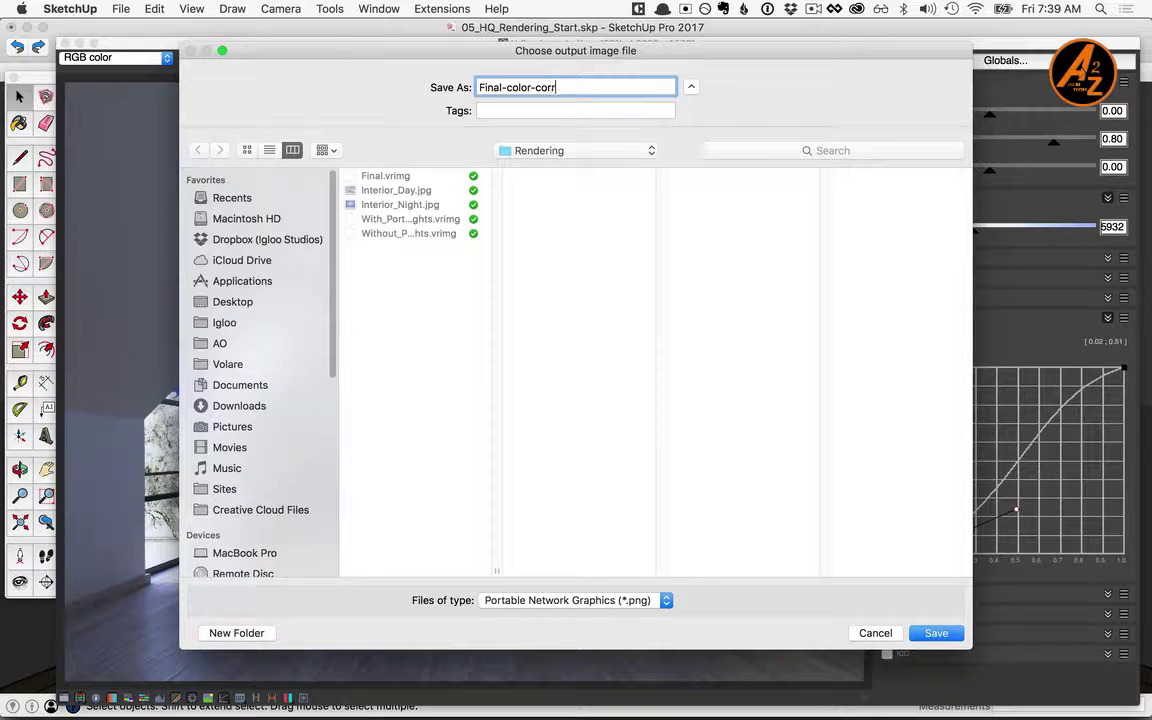
pyautogui.write('ections')
pyautogui.press('Return')
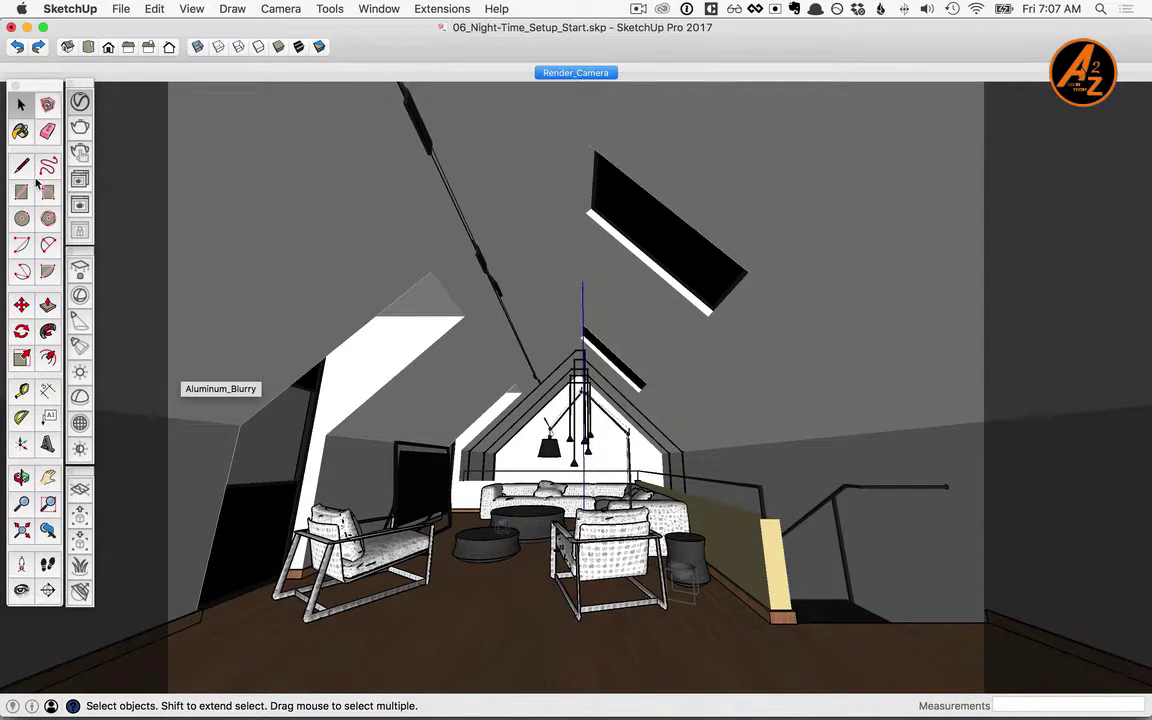
# - In the night-time scene's V-Ray settings, enable Progressive rendering, set quality to Low and set the image width to 800
pyautogui.click(79, 100)
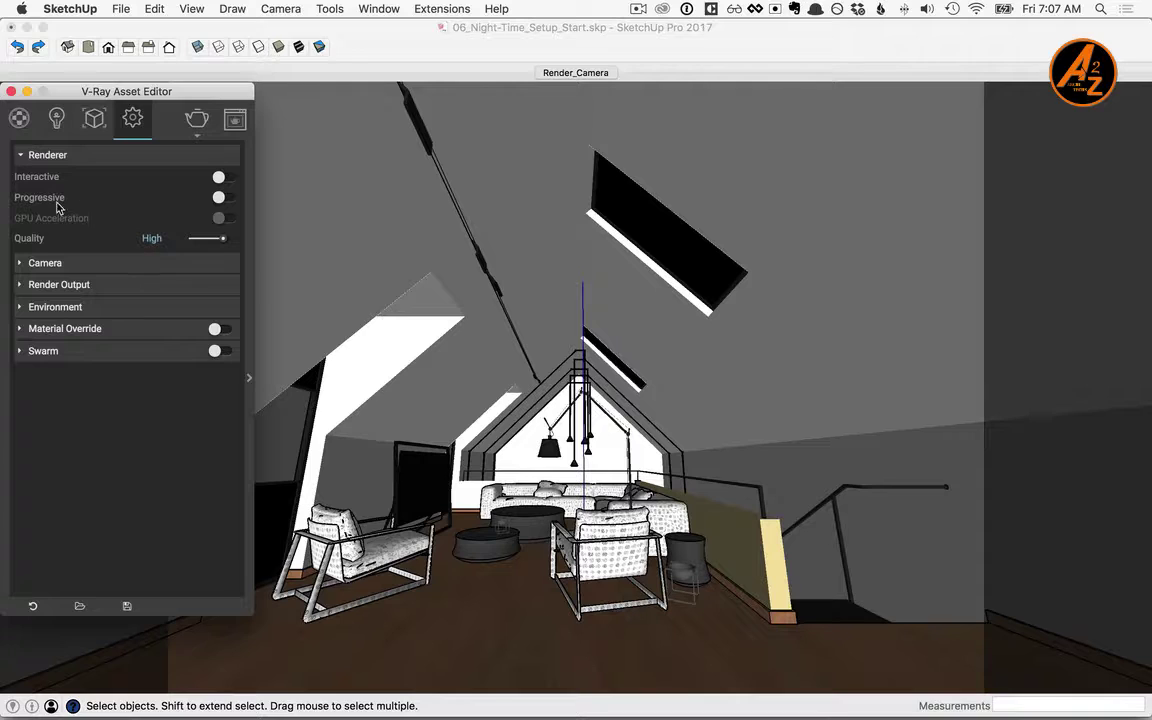
pyautogui.click(221, 199)
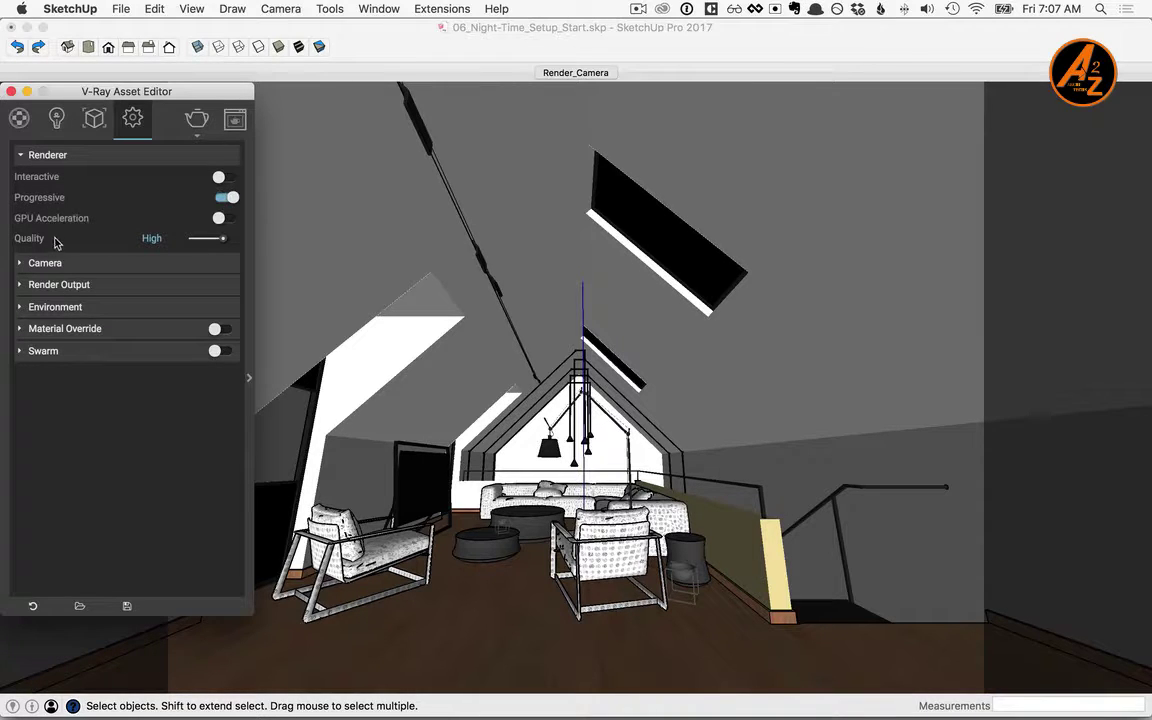
pyautogui.moveTo(218, 243); pyautogui.dragTo(200, 240)
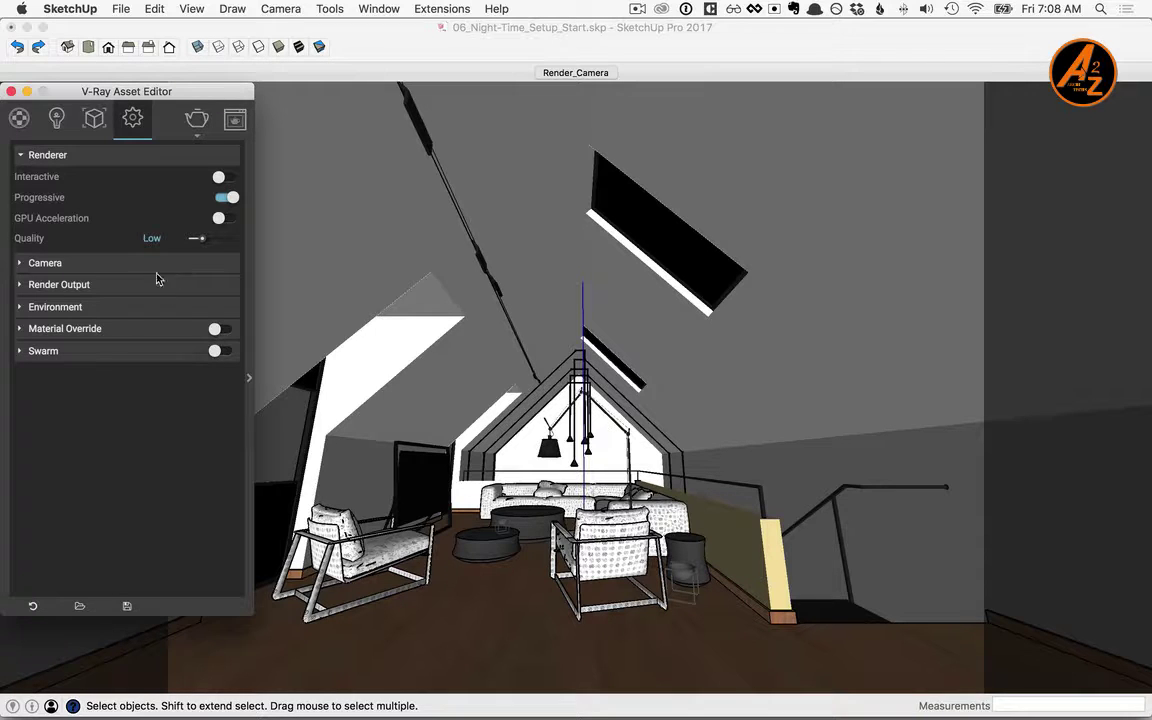
pyautogui.click(72, 288)
pyautogui.click(124, 348)
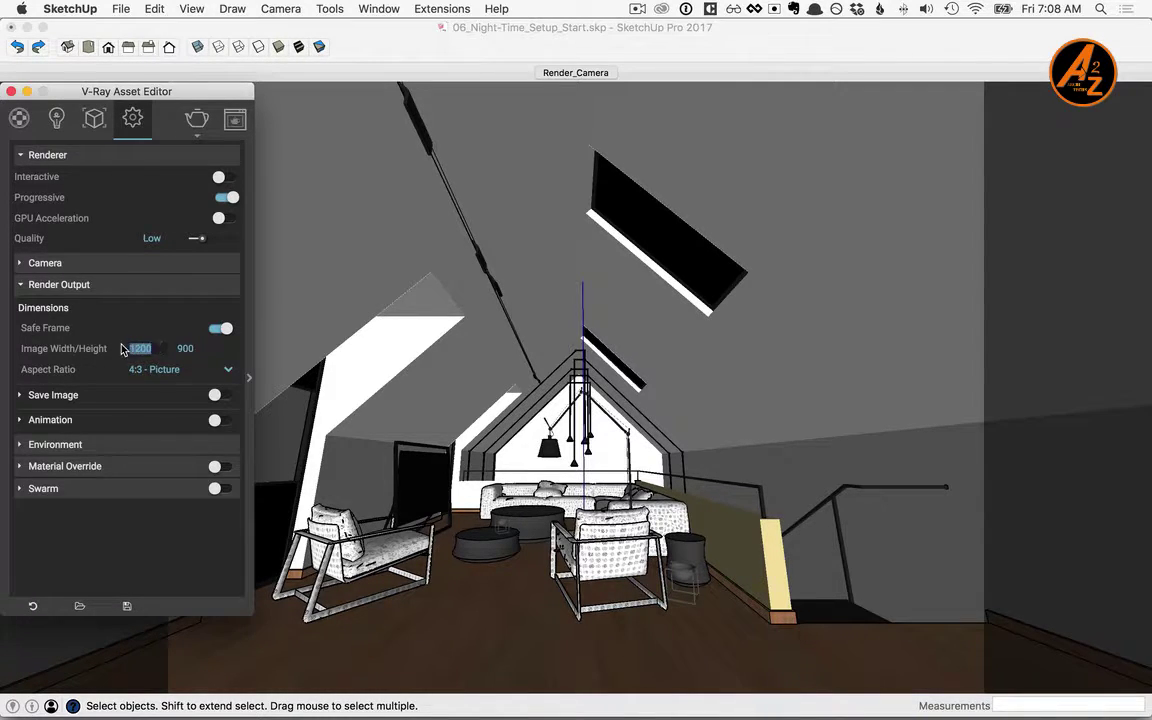
pyautogui.write('800')
# - Set the Global Illumination primary rays to Irradiance map and collapse the advanced render settings
pyautogui.click(249, 378)
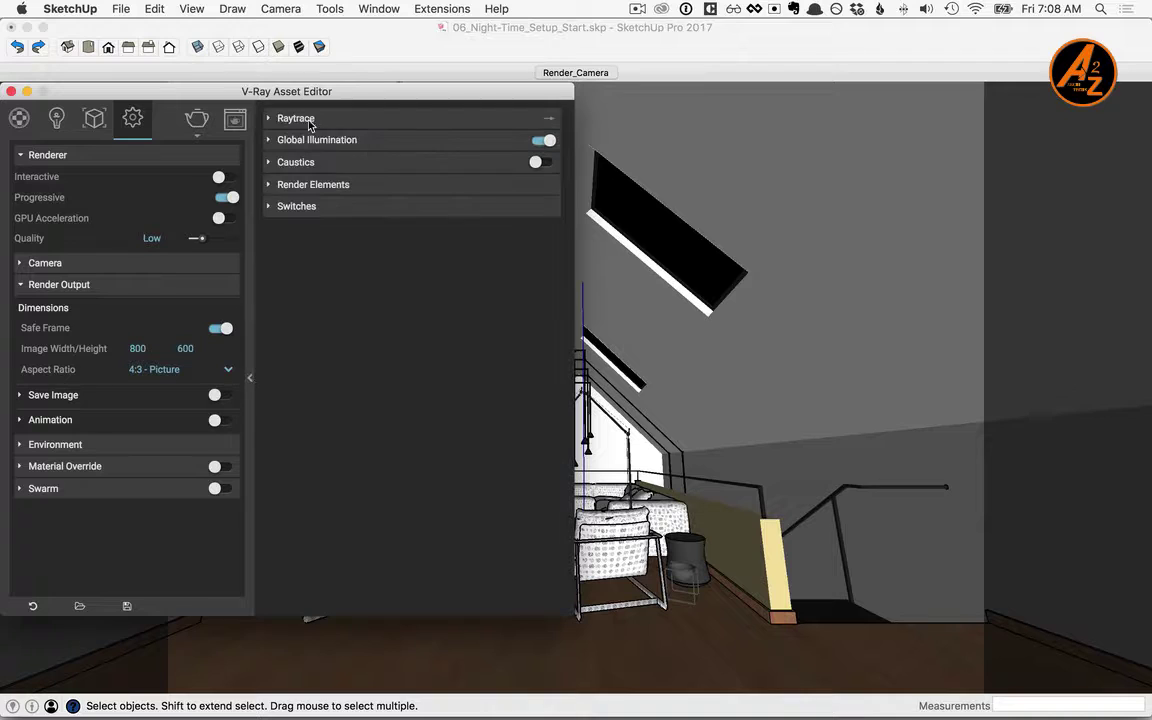
pyautogui.click(307, 144)
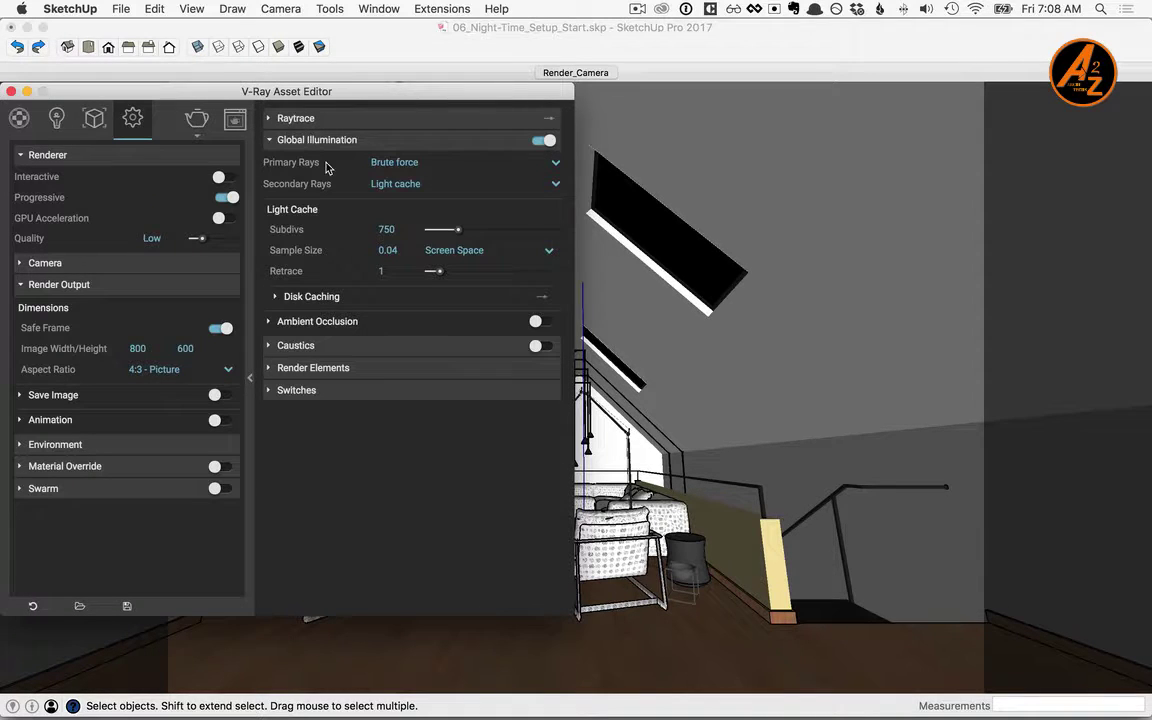
pyautogui.click(405, 162)
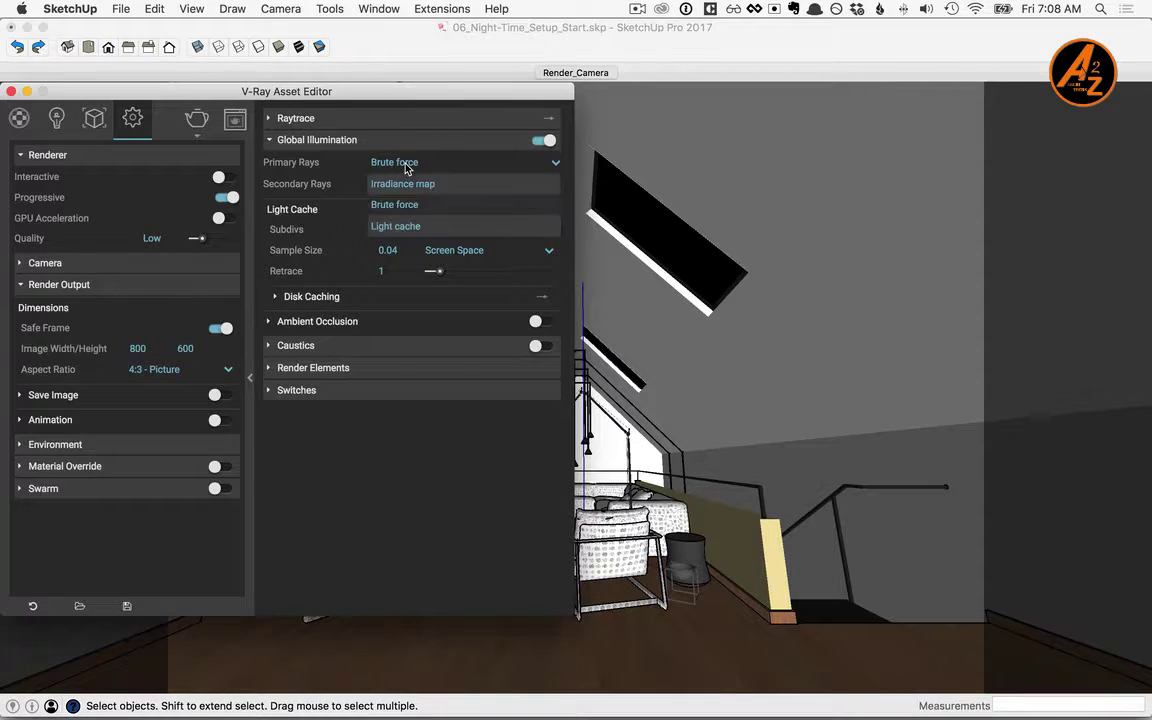
pyautogui.click(406, 183)
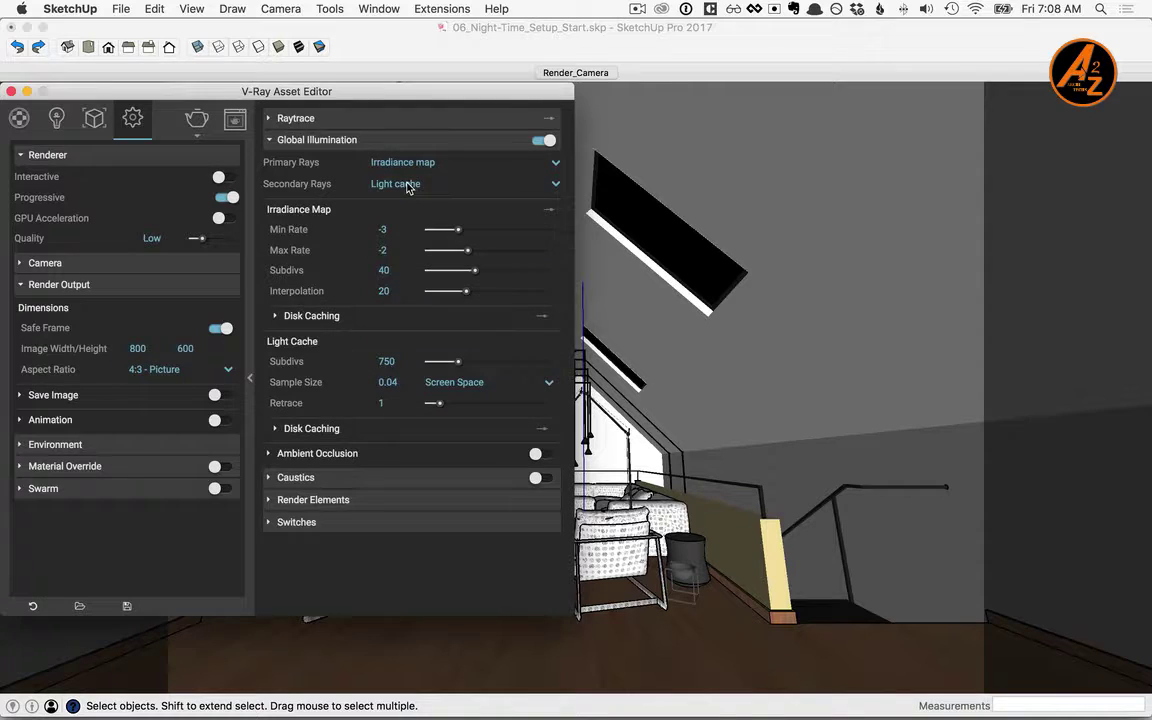
pyautogui.click(250, 379)
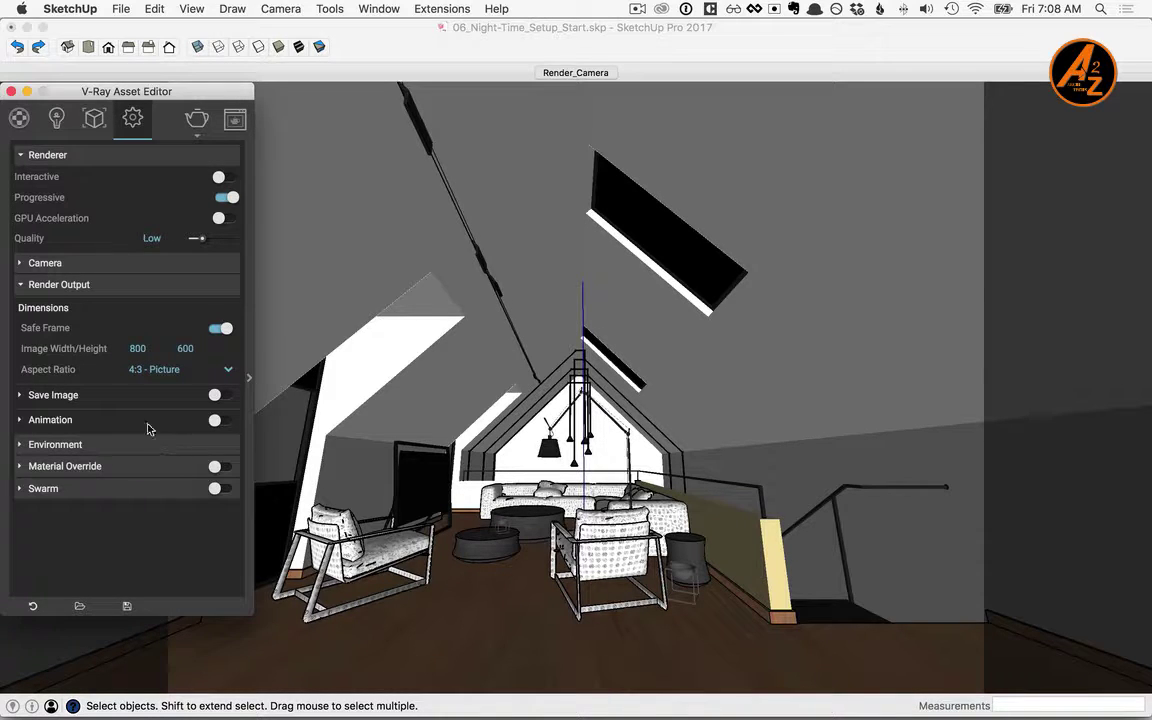
# - Enable Material Override and keep the Glass material excluded from it, with its Can be Overridden option off
pyautogui.click(216, 467)
pyautogui.click(17, 119)
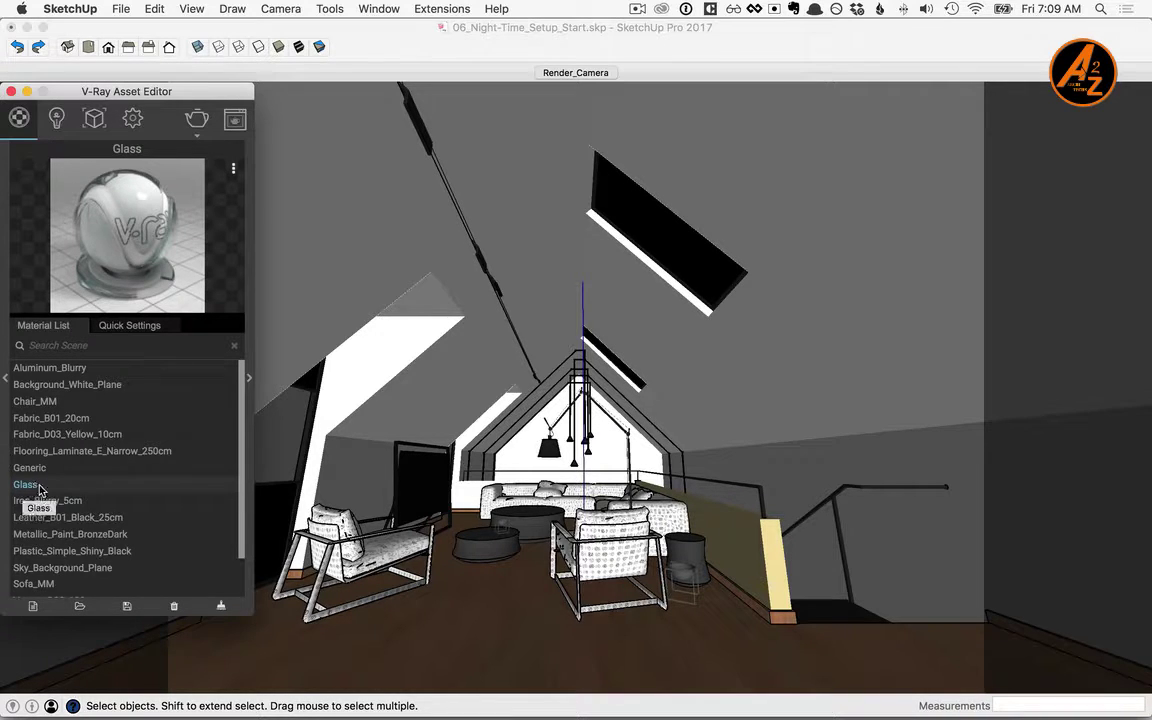
pyautogui.click(248, 379)
pyautogui.scroll(-8, 351, 395)
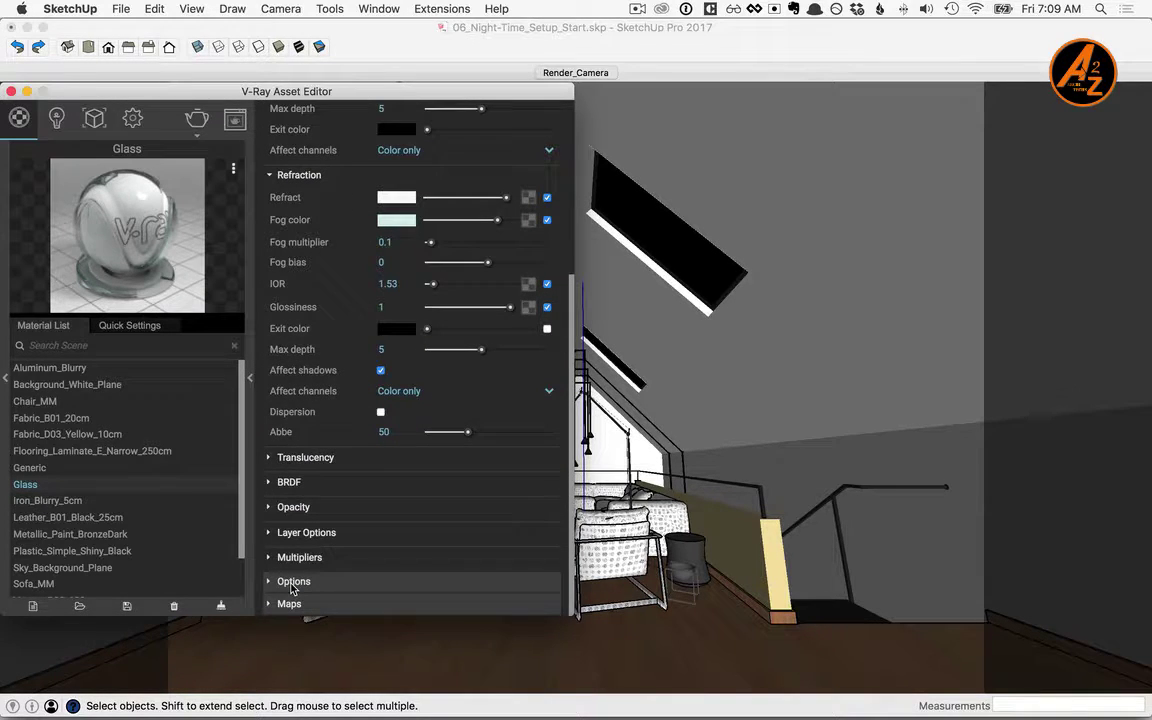
pyautogui.click(291, 588)
pyautogui.scroll(-3, 338, 572)
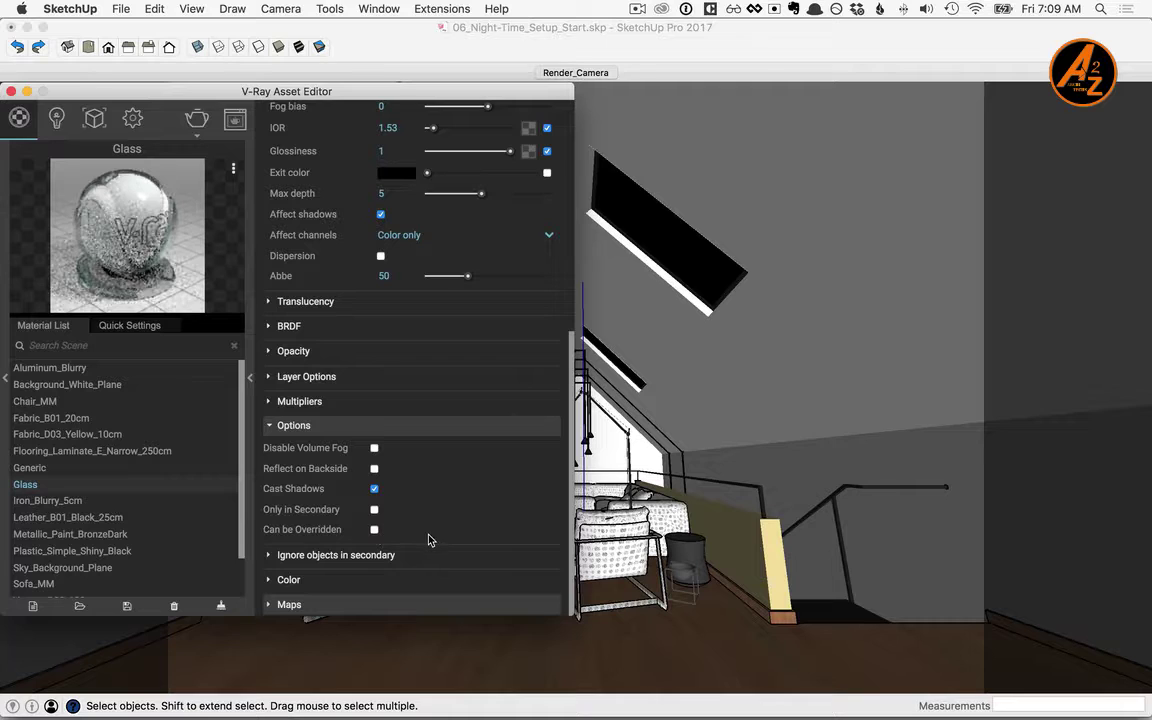
pyautogui.click(251, 379)
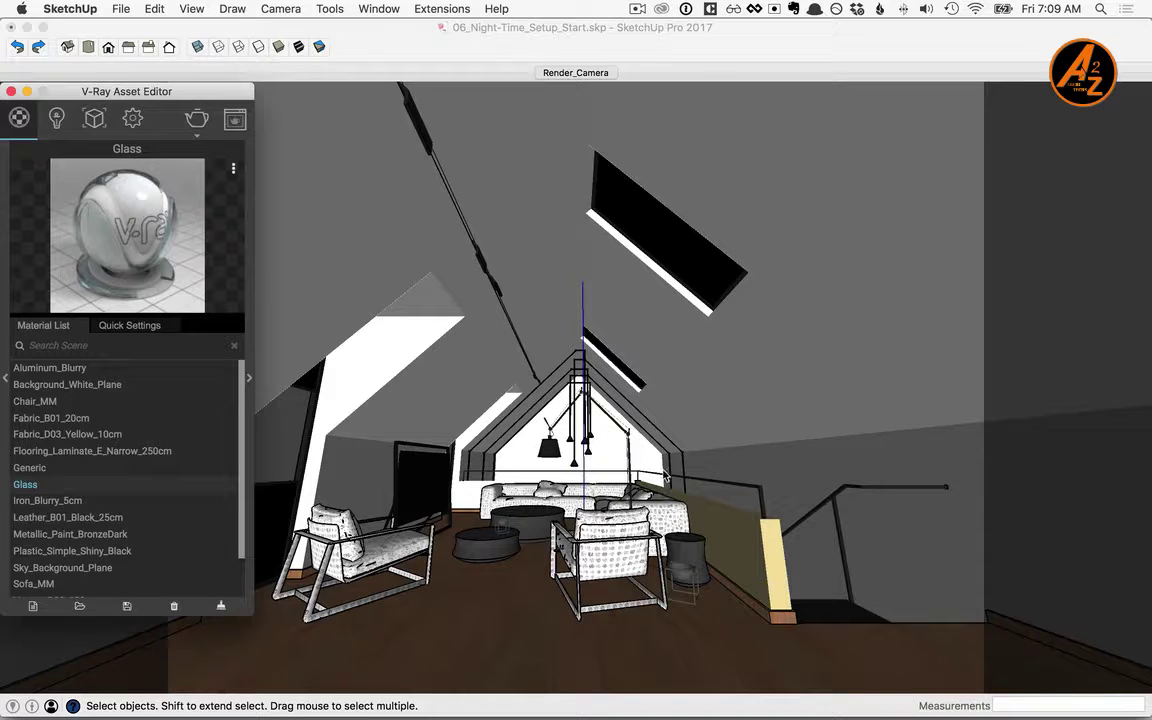
# - Clear the texture from the V-Ray environment background
pyautogui.click(56, 120)
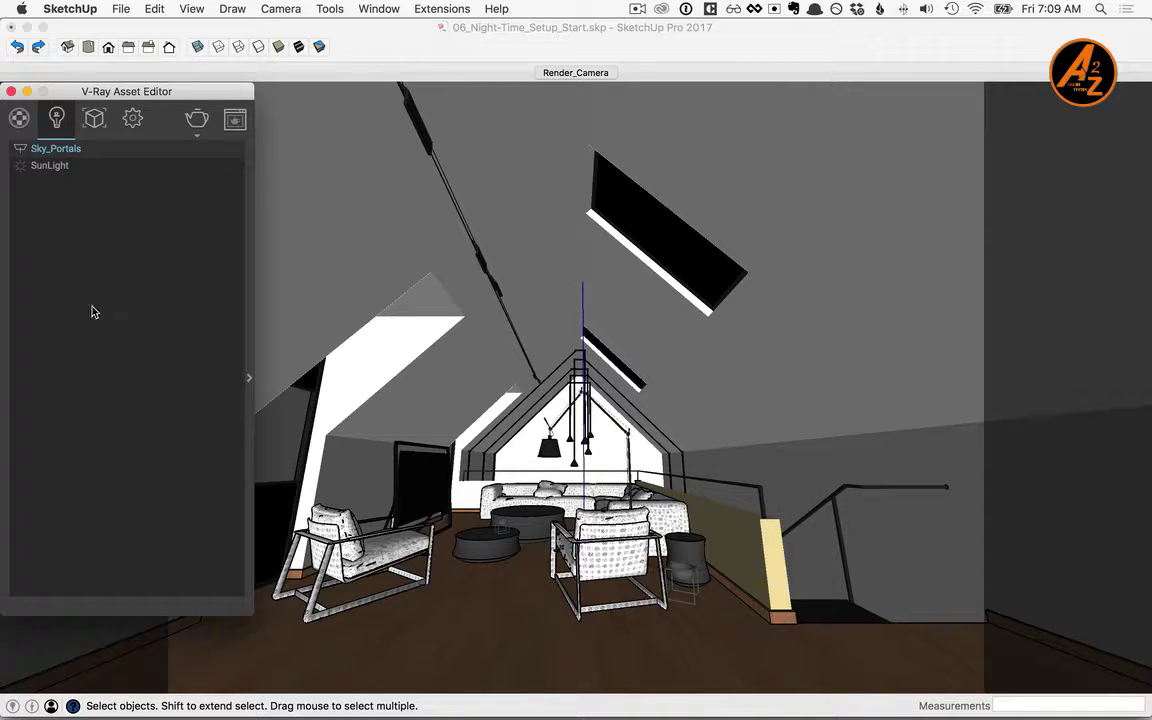
pyautogui.click(133, 119)
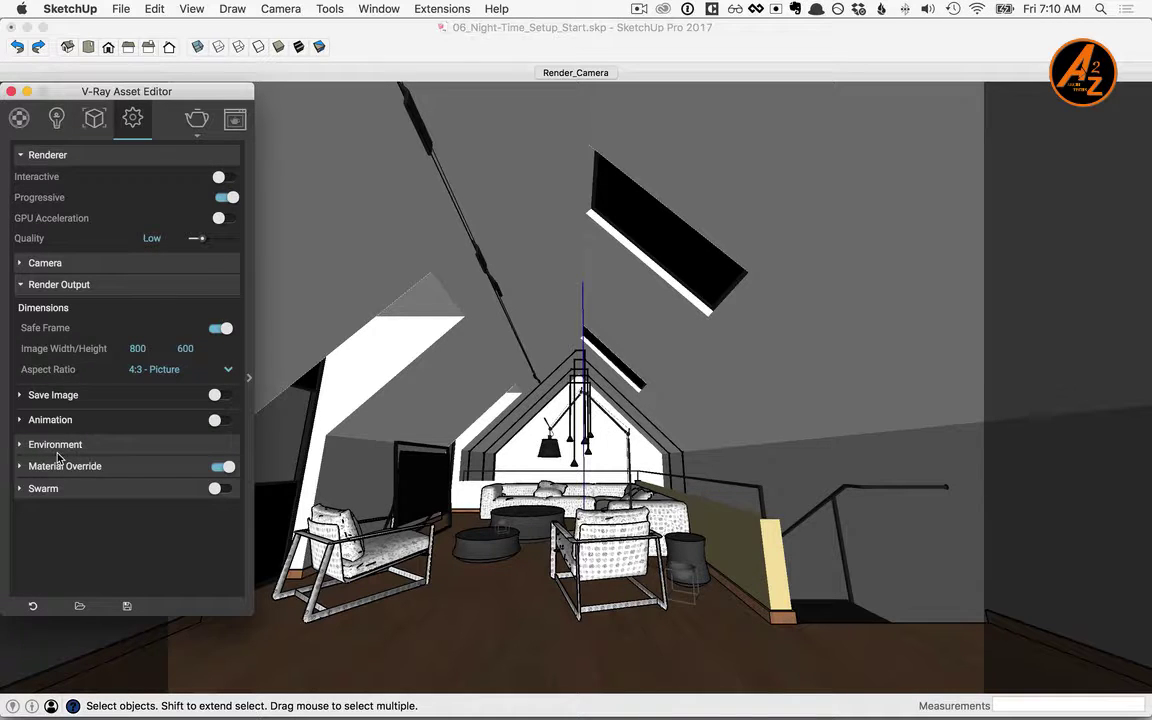
pyautogui.click(57, 447)
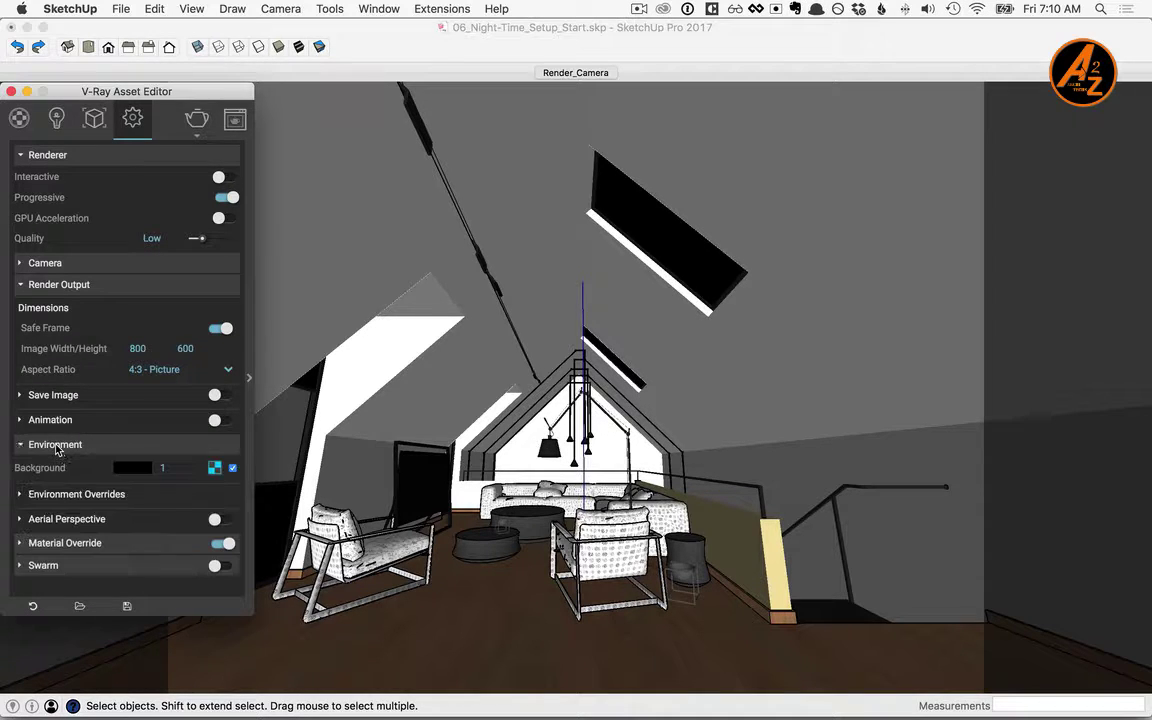
pyautogui.rightClick(215, 469)
pyautogui.click(226, 519)
# - Set the environment background color to a saturated blue at full brightness
pyautogui.click(134, 469)
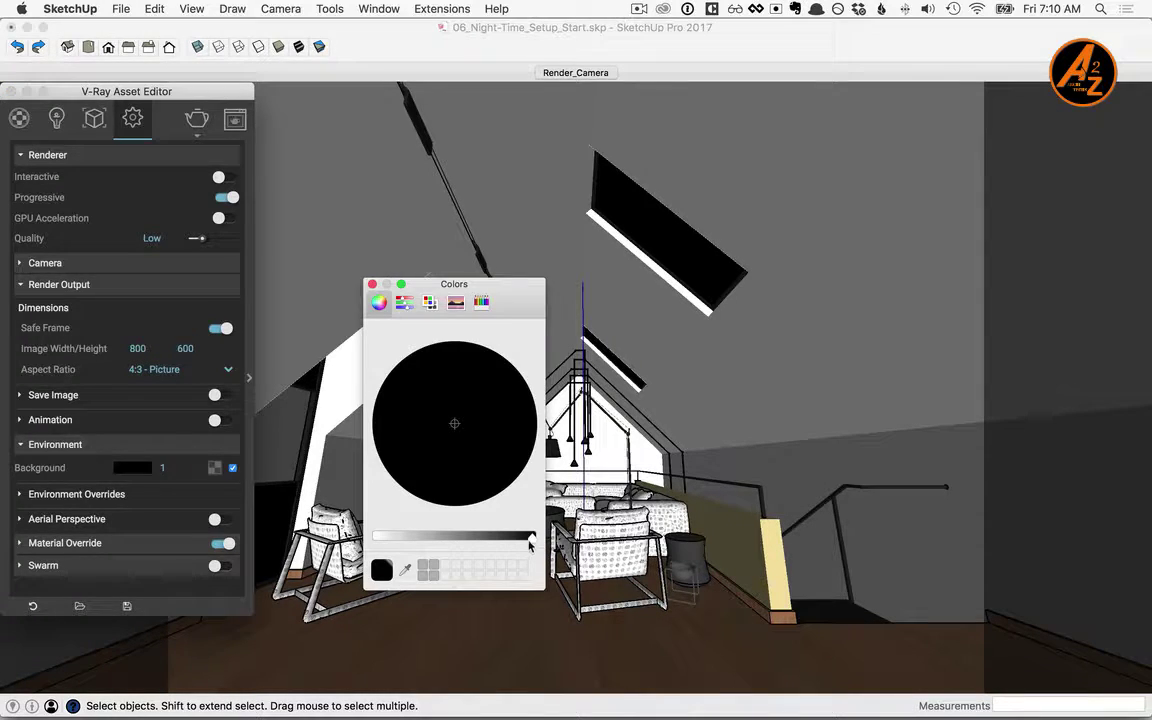
pyautogui.moveTo(530, 542); pyautogui.dragTo(365, 541)
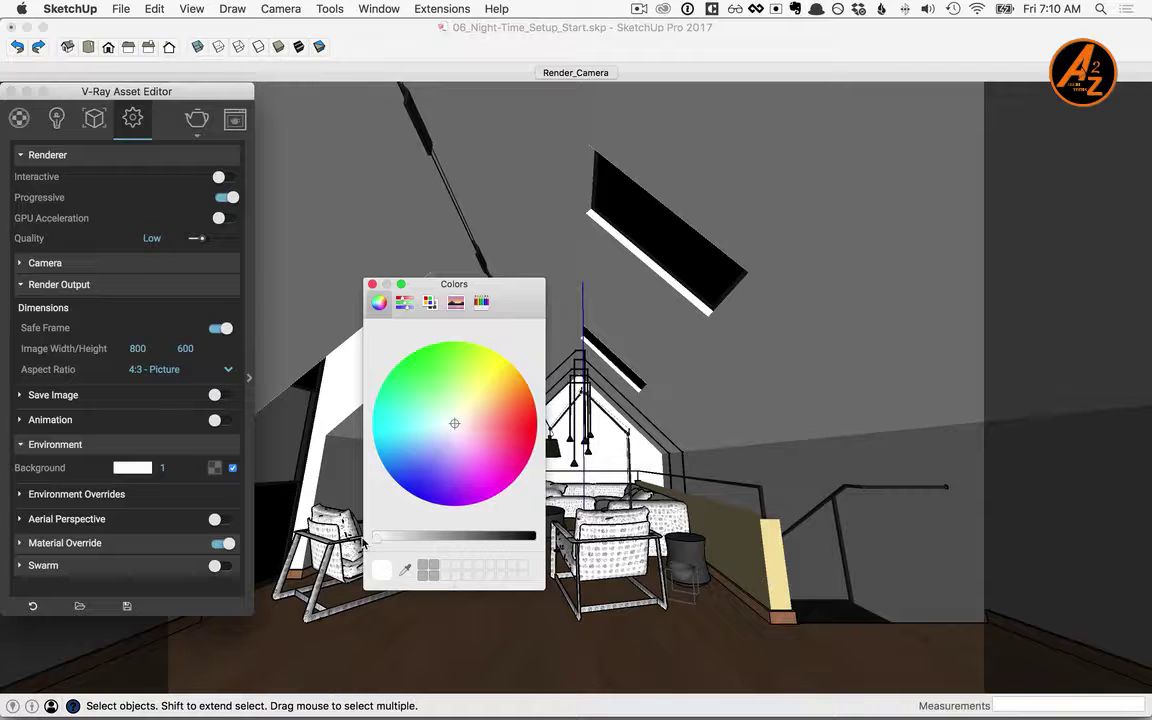
pyautogui.click(416, 473)
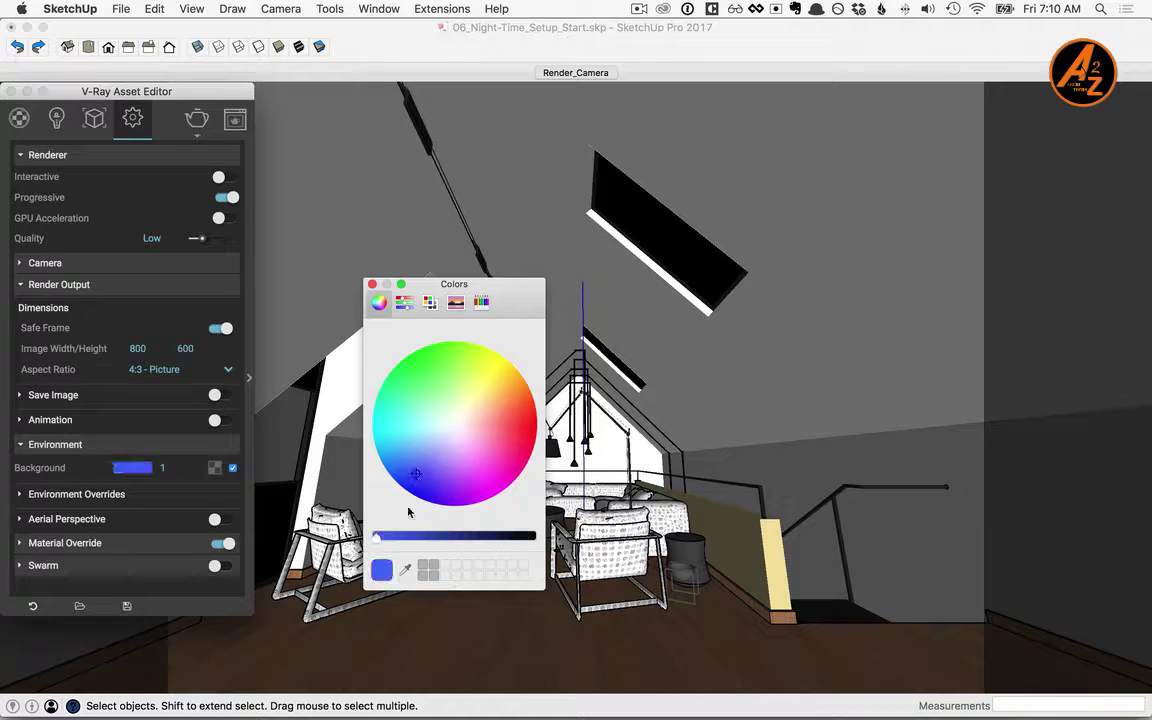
pyautogui.click(371, 285)
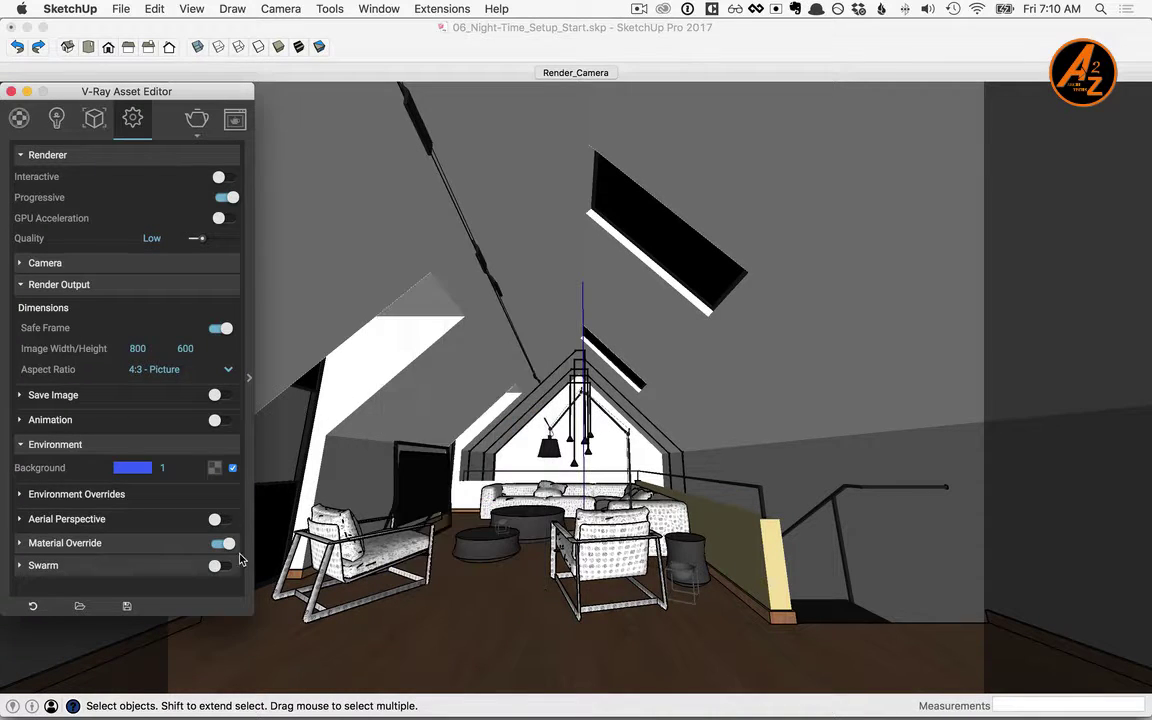
# - Set the standard camera's Exposure Value to 7 and render a test of the night-time scene
pyautogui.click(45, 264)
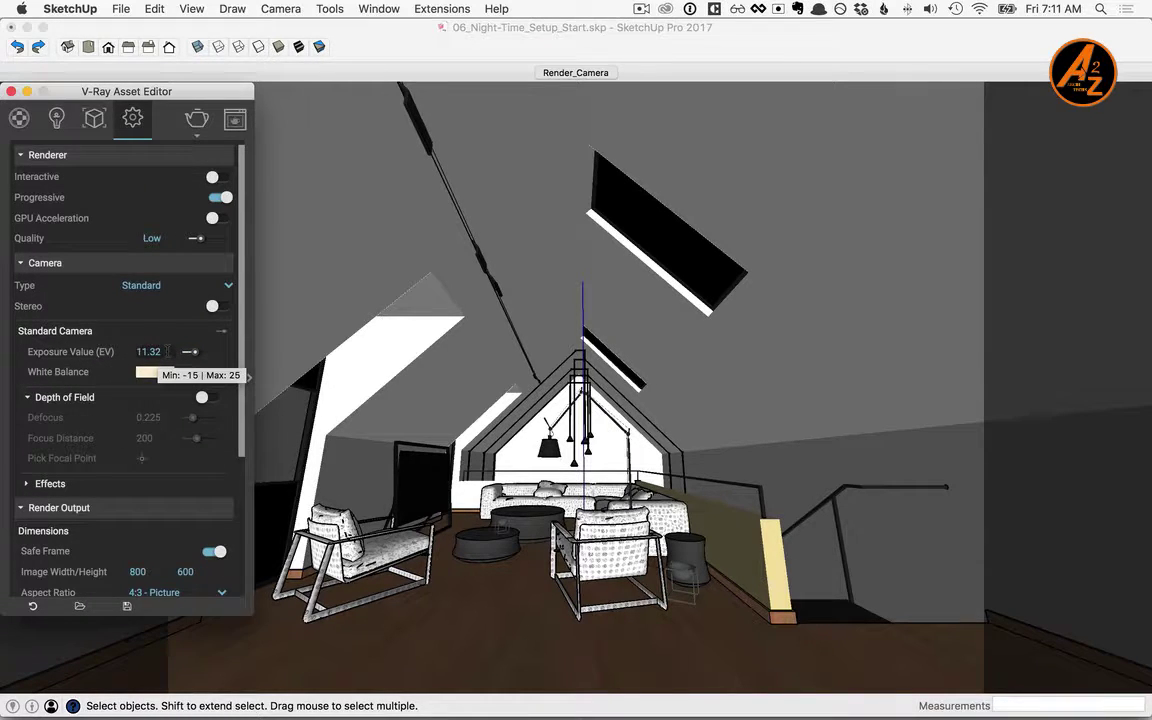
pyautogui.moveTo(168, 351); pyautogui.dragTo(121, 353)
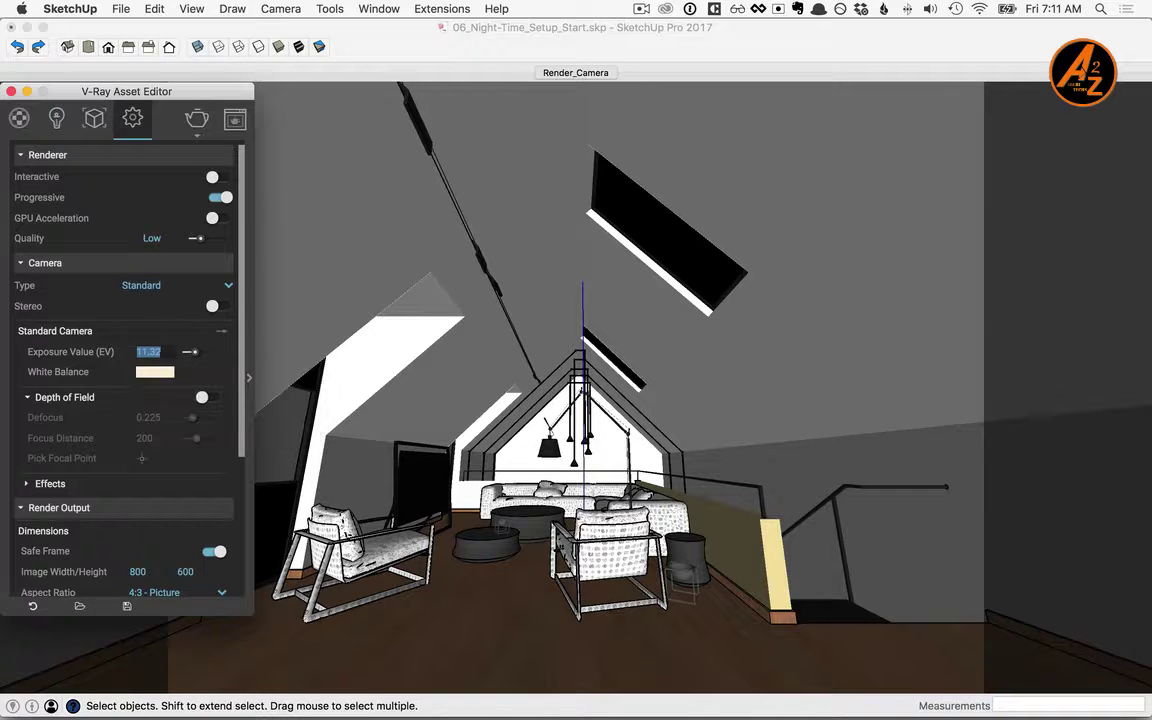
pyautogui.write('7')
pyautogui.press('Return')
pyautogui.click(198, 120)
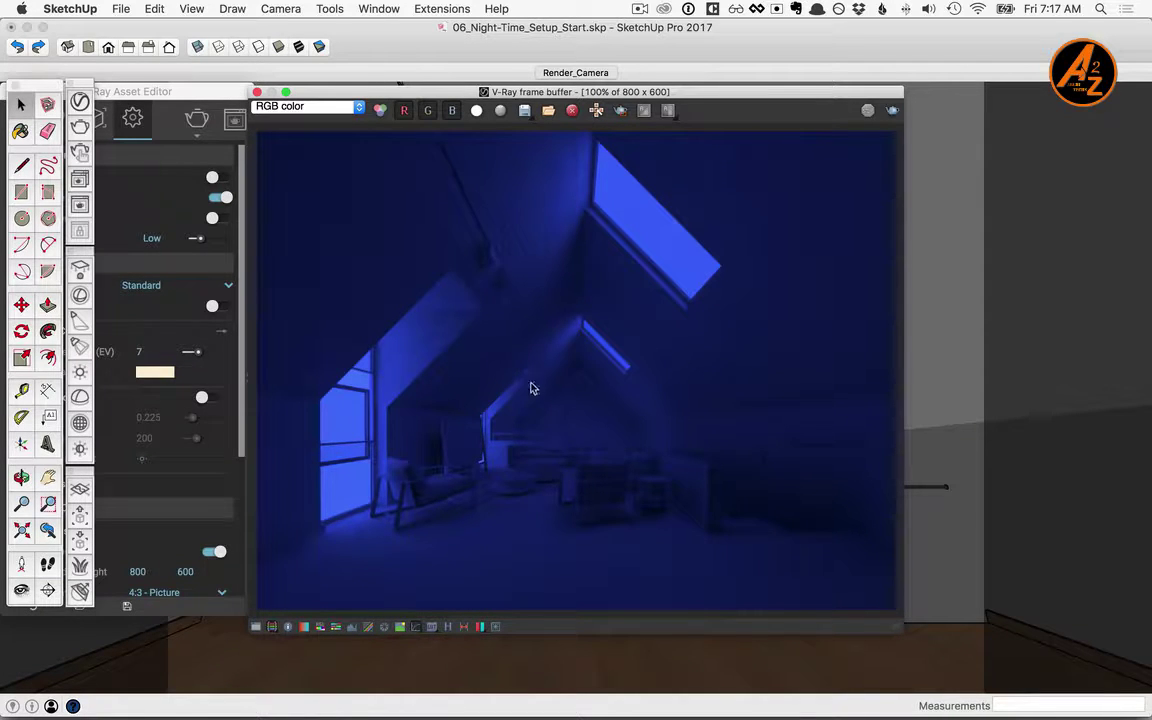
pyautogui.click(257, 92)
pyautogui.click(419, 191)
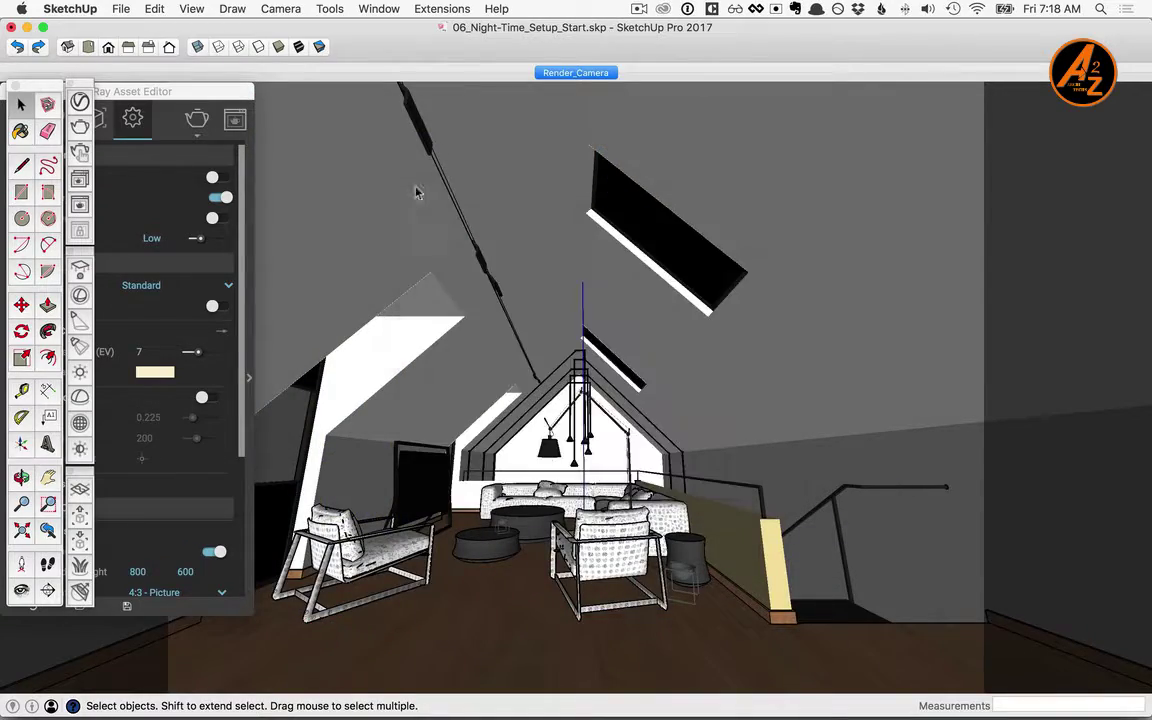
# - Place a V-Ray spot light high above the larger round coffee table in front of the sofa
pyautogui.scroll(10, 547, 458)
pyautogui.moveTo(553, 446)
pyautogui.mouseDown(button='middle')
pyautogui.moveTo(560, 477)
pyautogui.moveTo(548, 504)
pyautogui.moveTo(562, 512)
pyautogui.moveTo(587, 476)
pyautogui.moveTo(500, 560)
pyautogui.moveTo(548, 609)
pyautogui.moveTo(485, 598)
pyautogui.moveTo(588, 337)
pyautogui.moveTo(525, 340)
pyautogui.moveTo(540, 322)
pyautogui.moveTo(622, 395)
pyautogui.moveTo(655, 458)
pyautogui.mouseUp(button='middle')
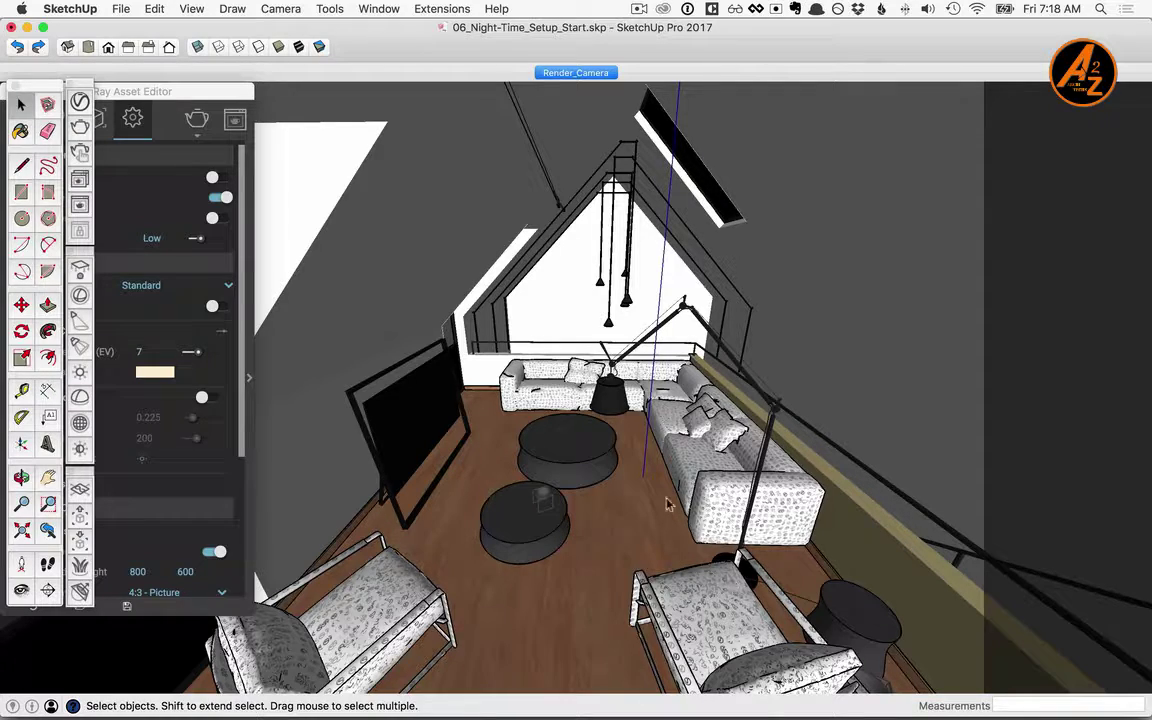
pyautogui.moveTo(560, 432); pyautogui.dragTo(170, 318, button='middle')
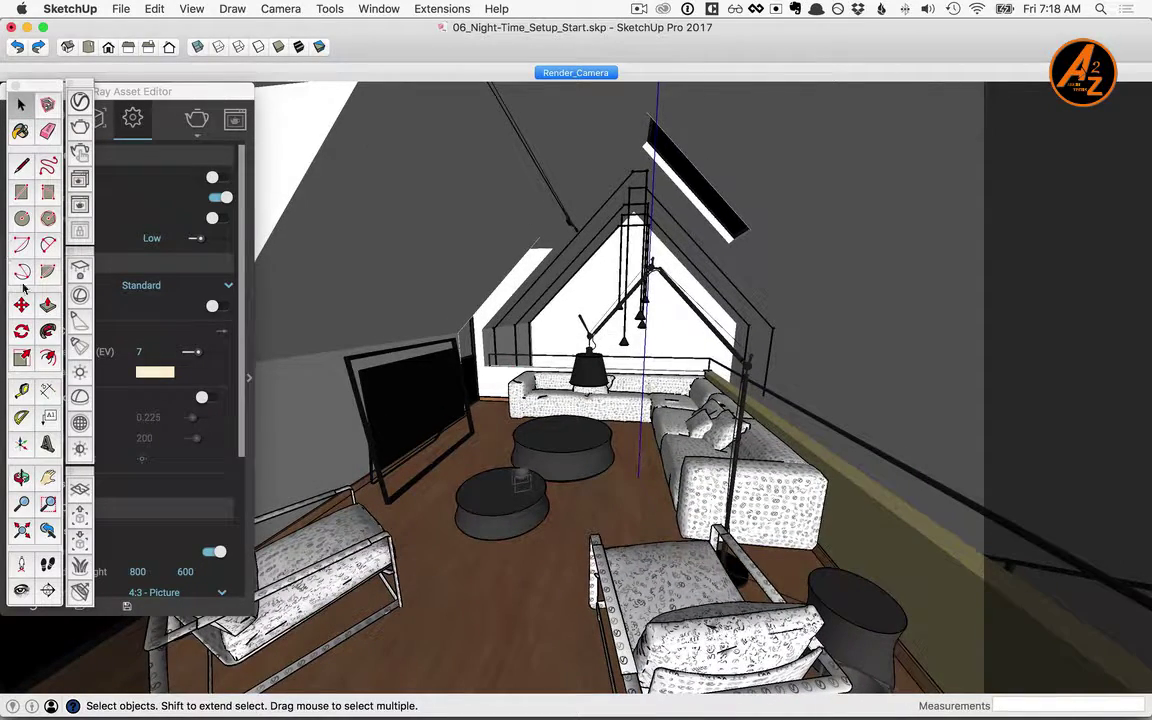
pyautogui.click(79, 321)
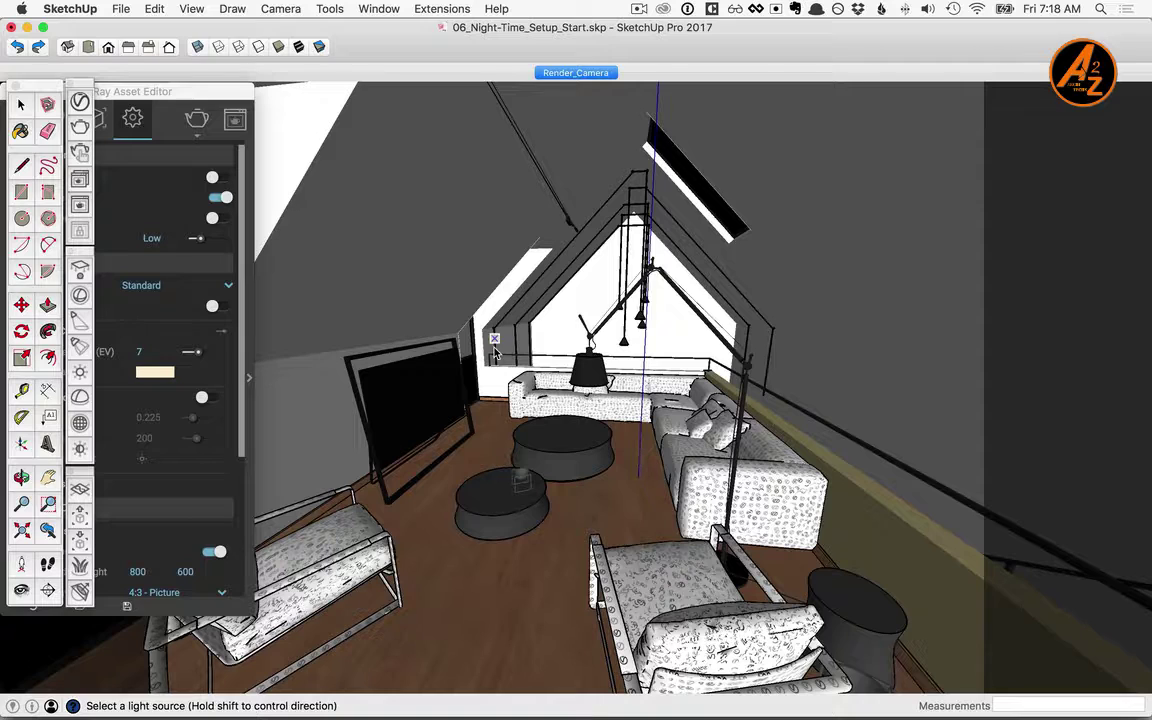
pyautogui.scroll(5, 571, 214)
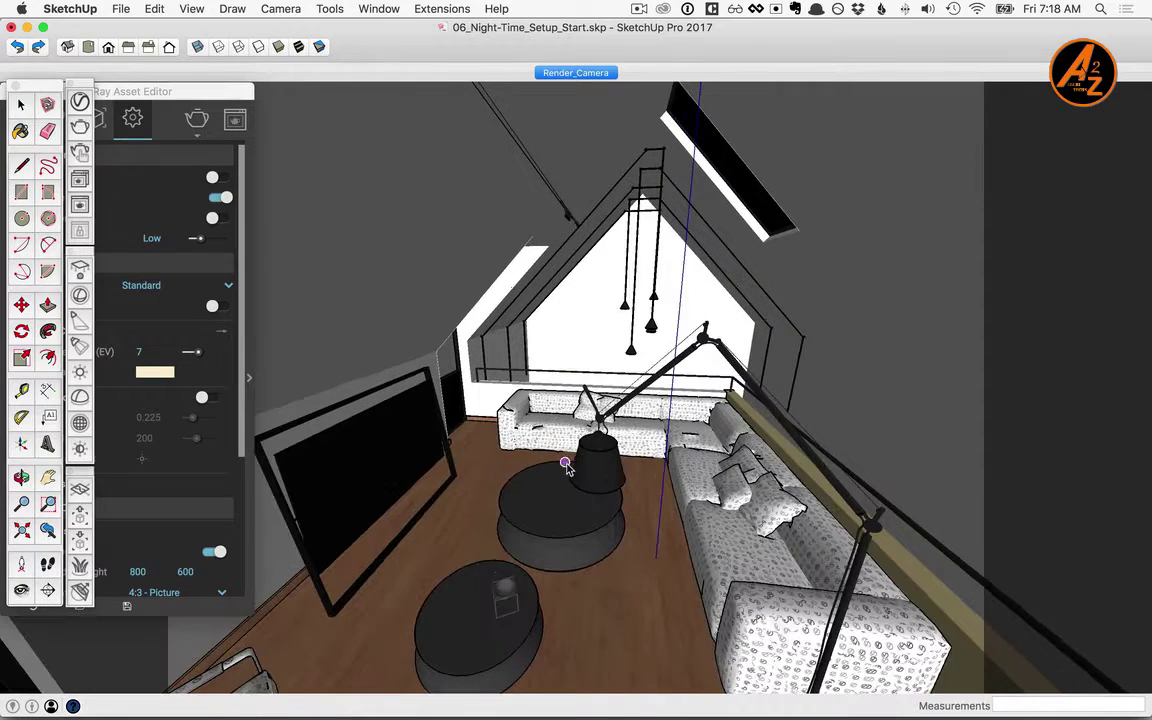
pyautogui.click(561, 491)
pyautogui.click(556, 148)
pyautogui.click(556, 157)
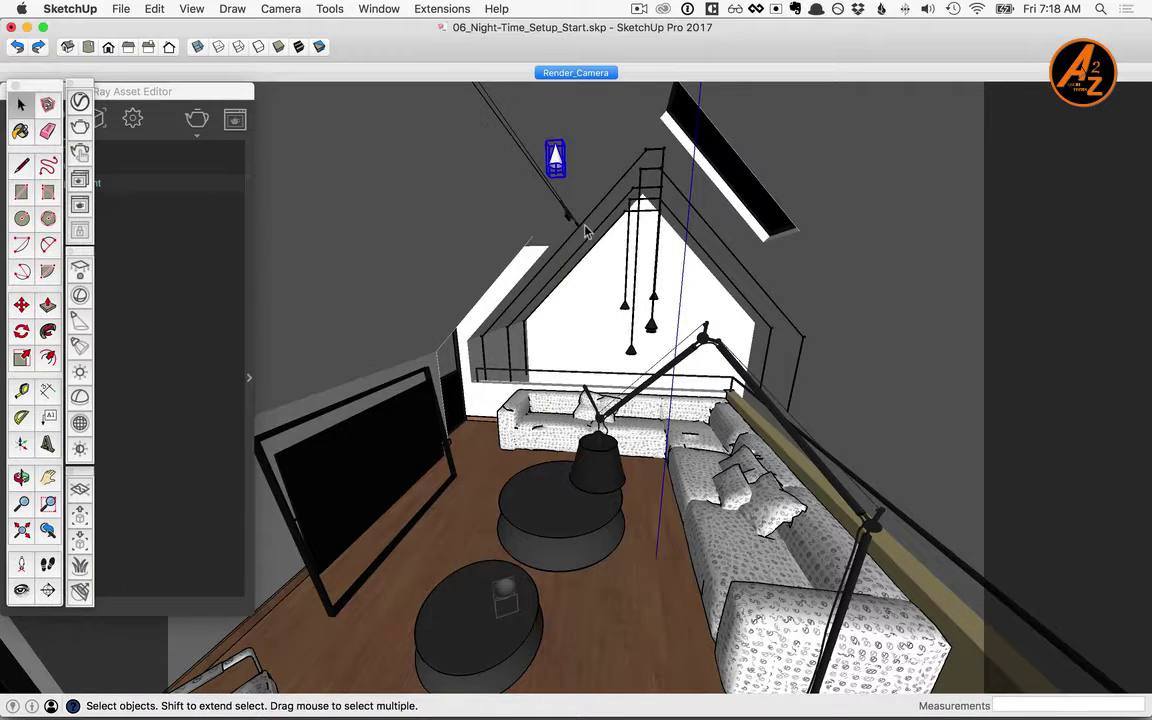
# - Move the spot light vertically to adjust its height above the coffee table, checking it in the Render_Camera scene
pyautogui.press('m')
pyautogui.click(574, 226)
pyautogui.moveTo(589, 306); pyautogui.dragTo(601, 228, button='middle')
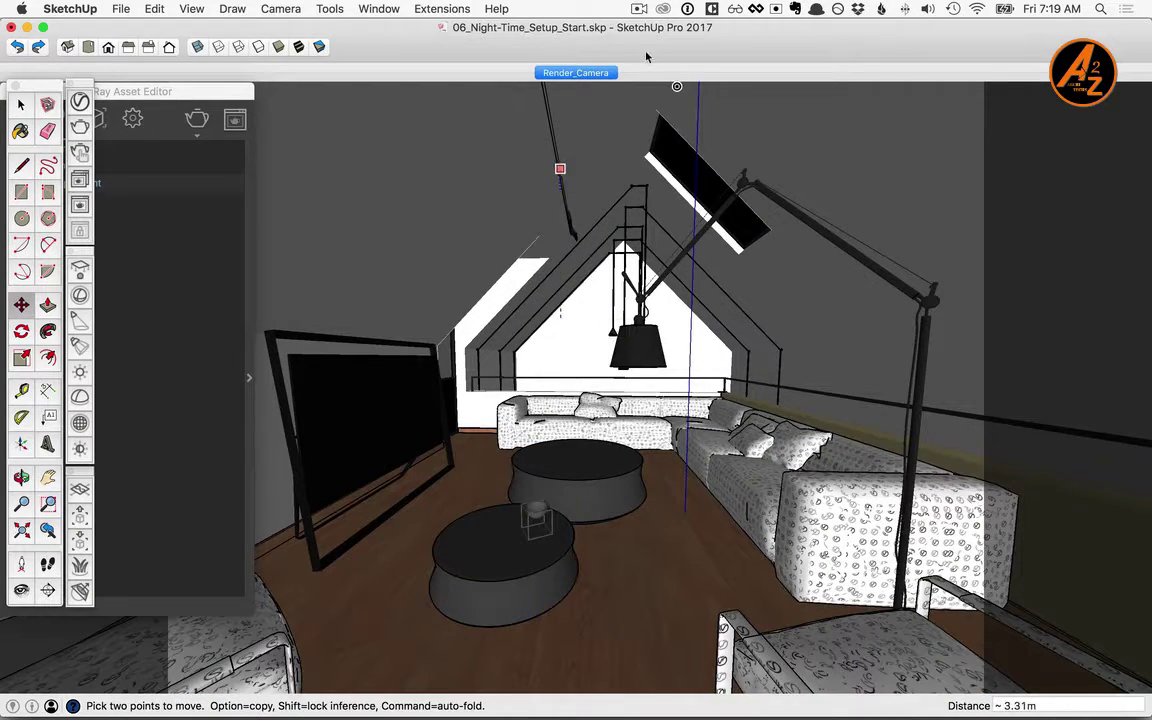
pyautogui.click(588, 73)
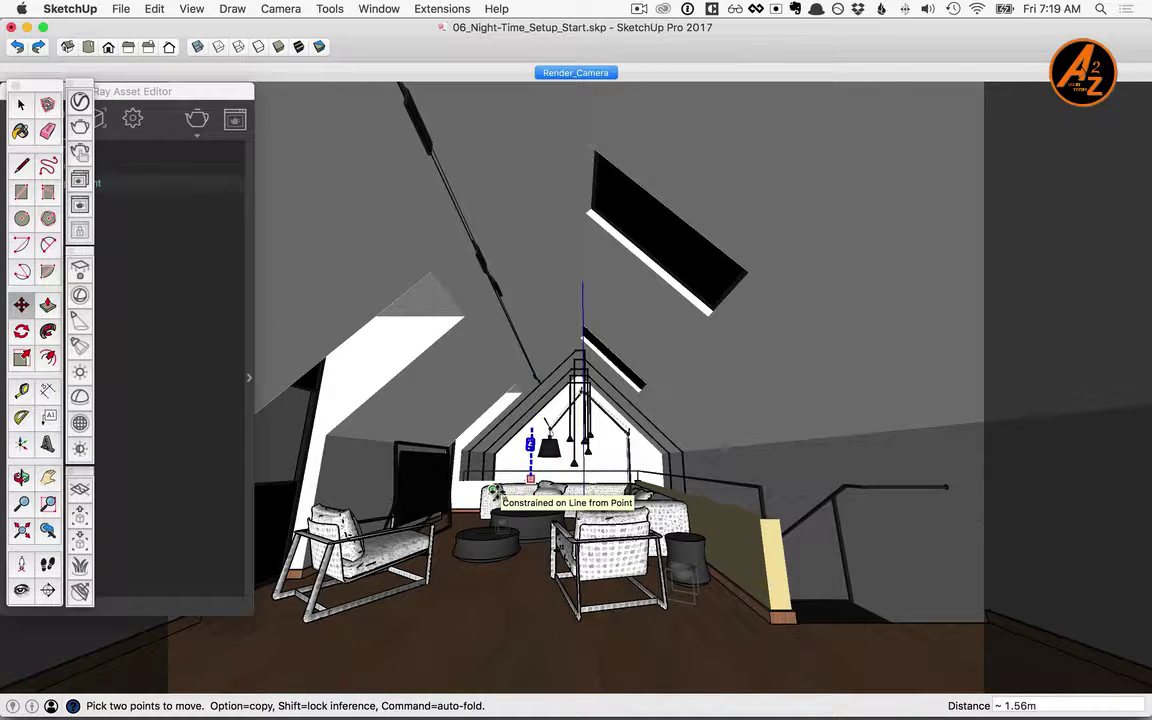
# - Place a small V-Ray sphere light inside the floor lamp's shade and lower it 0.06 m
pyautogui.scroll(3, 547, 452)
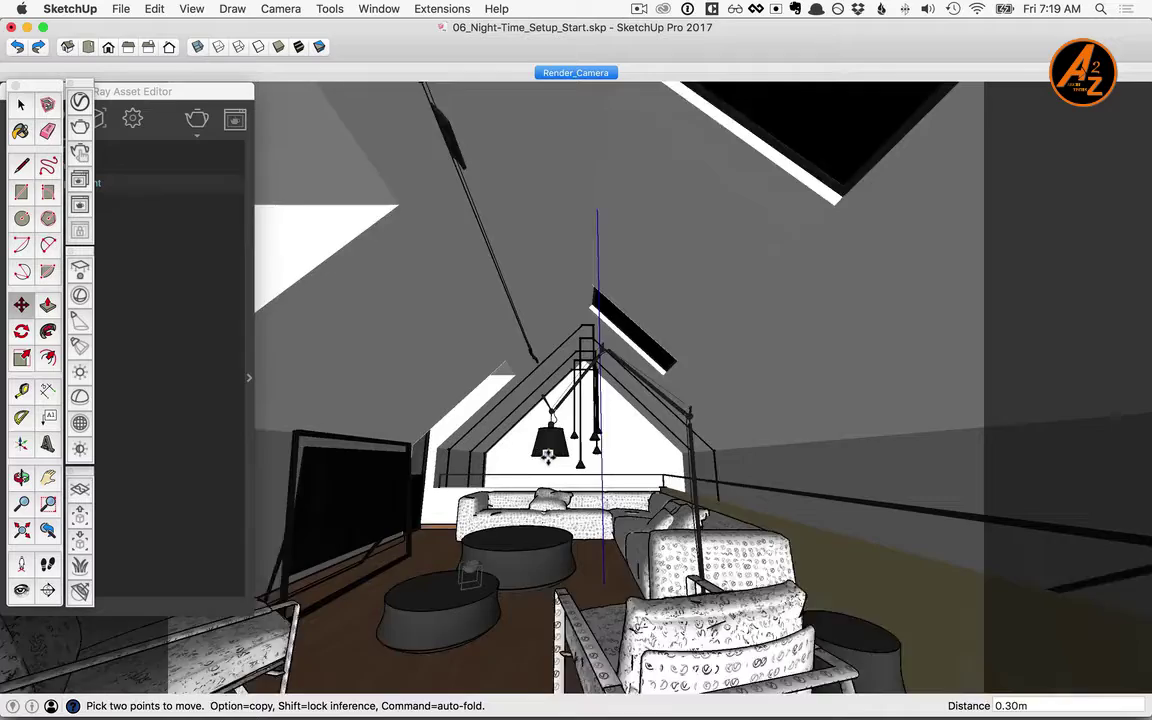
pyautogui.scroll(5, 547, 455)
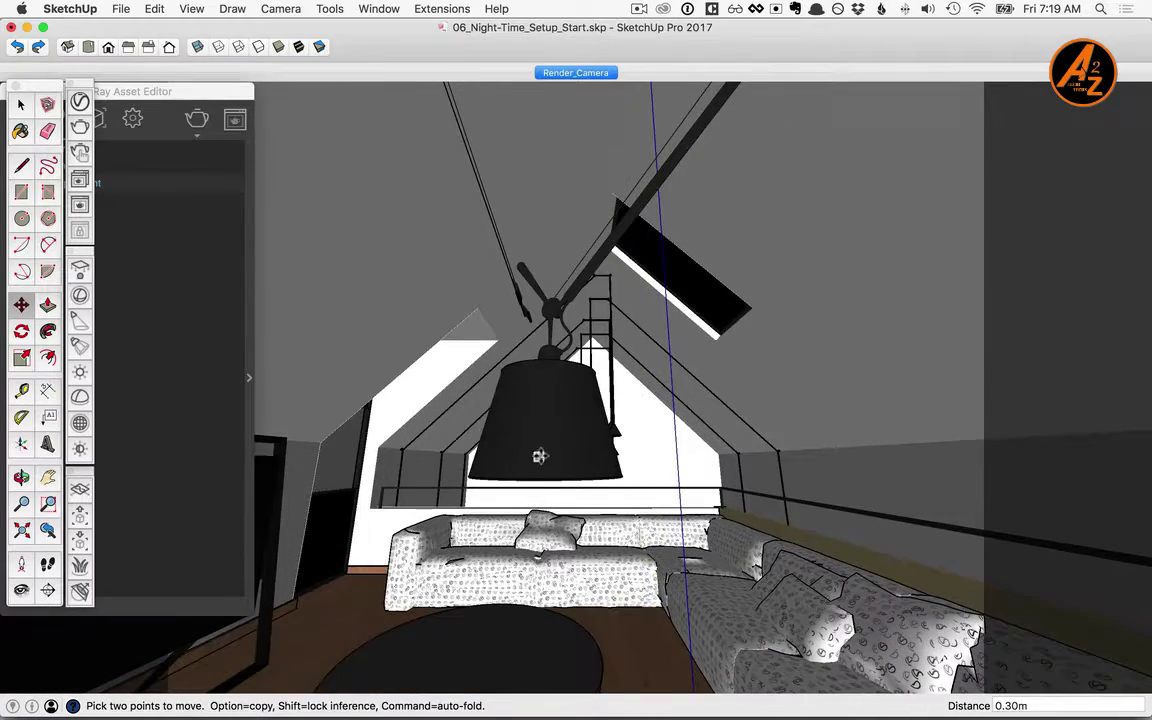
pyautogui.moveTo(539, 456); pyautogui.dragTo(548, 326, button='middle')
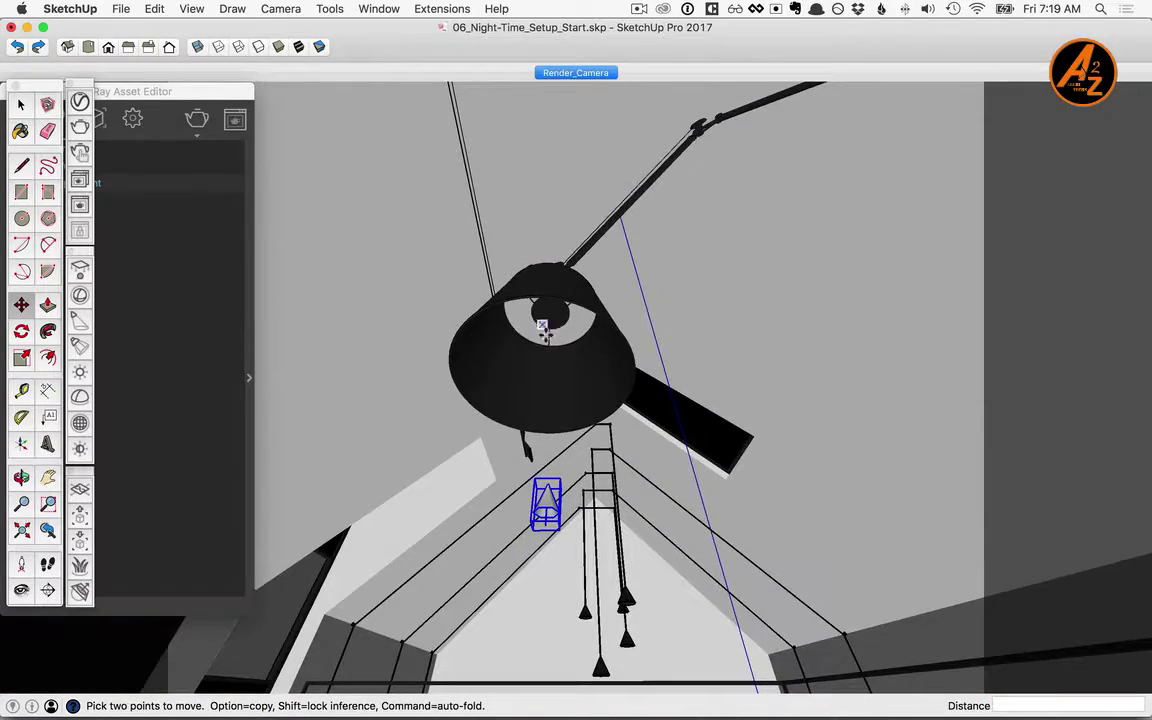
pyautogui.click(81, 297)
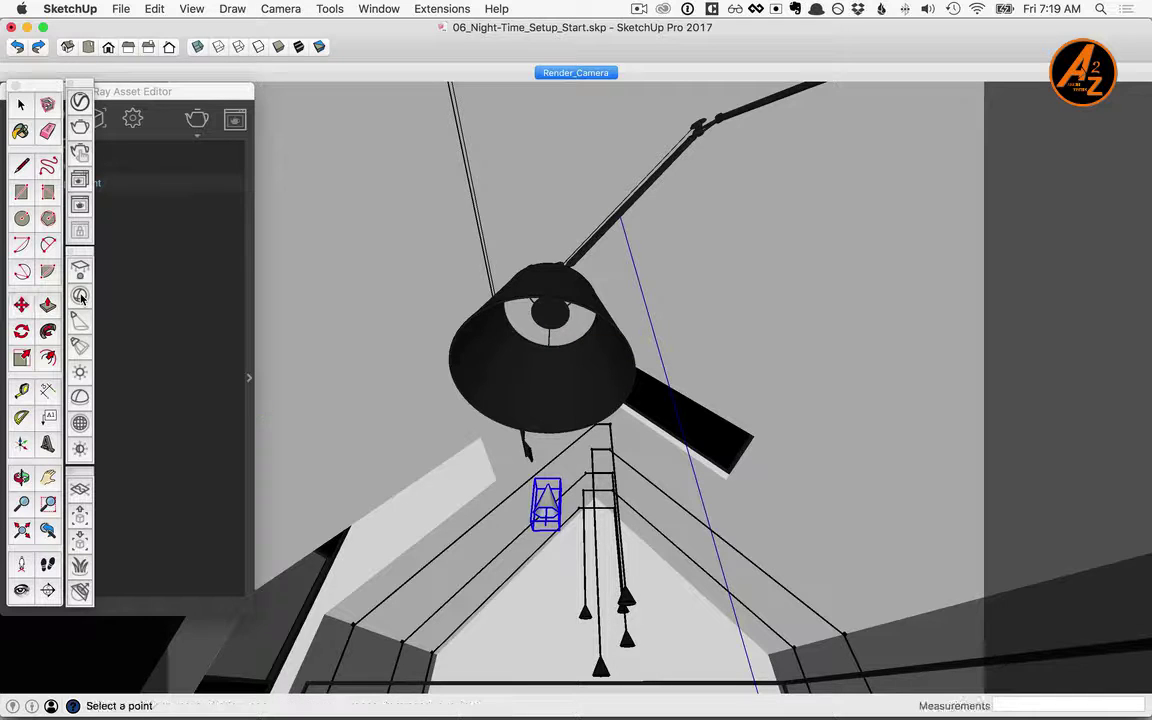
pyautogui.click(547, 327)
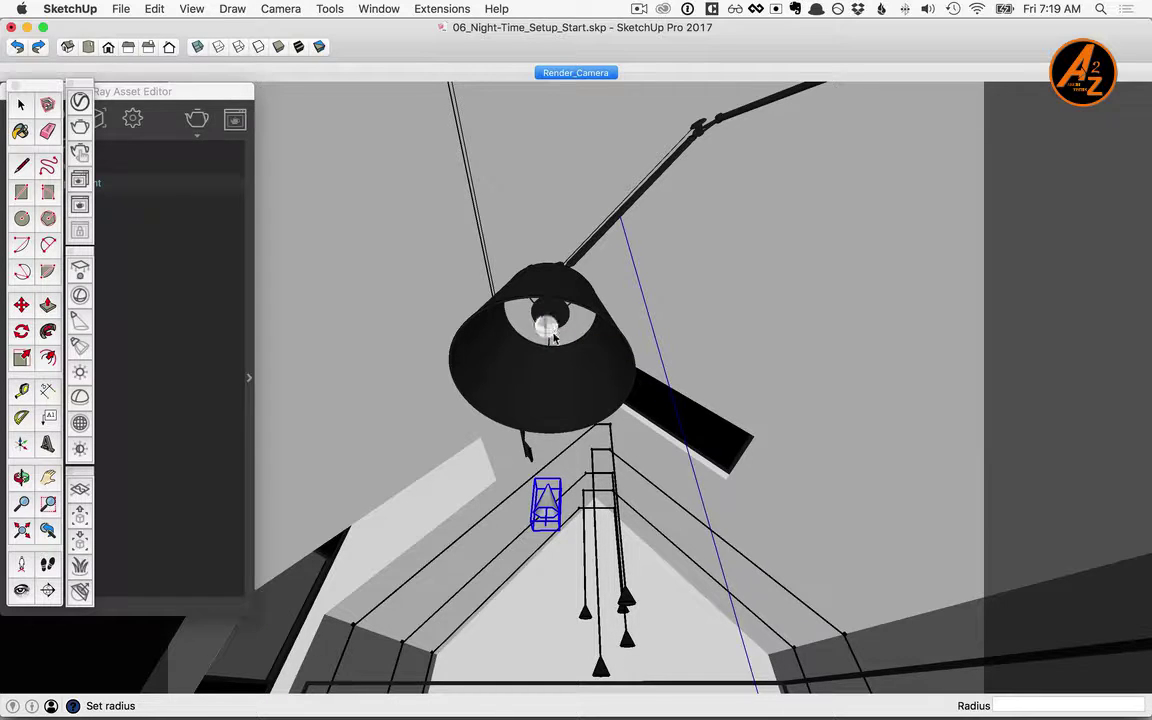
pyautogui.click(549, 330)
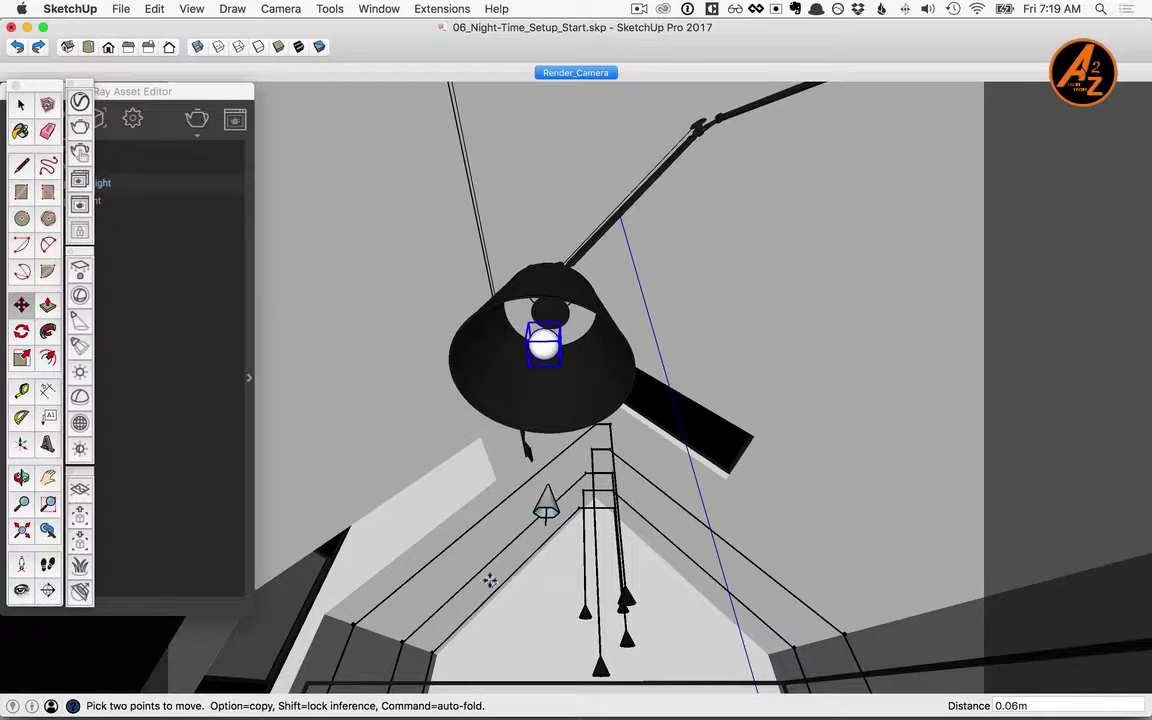
# - Open the nearest pendant lamp's nested shade component for editing
pyautogui.moveTo(489, 581); pyautogui.dragTo(578, 404, button='middle')
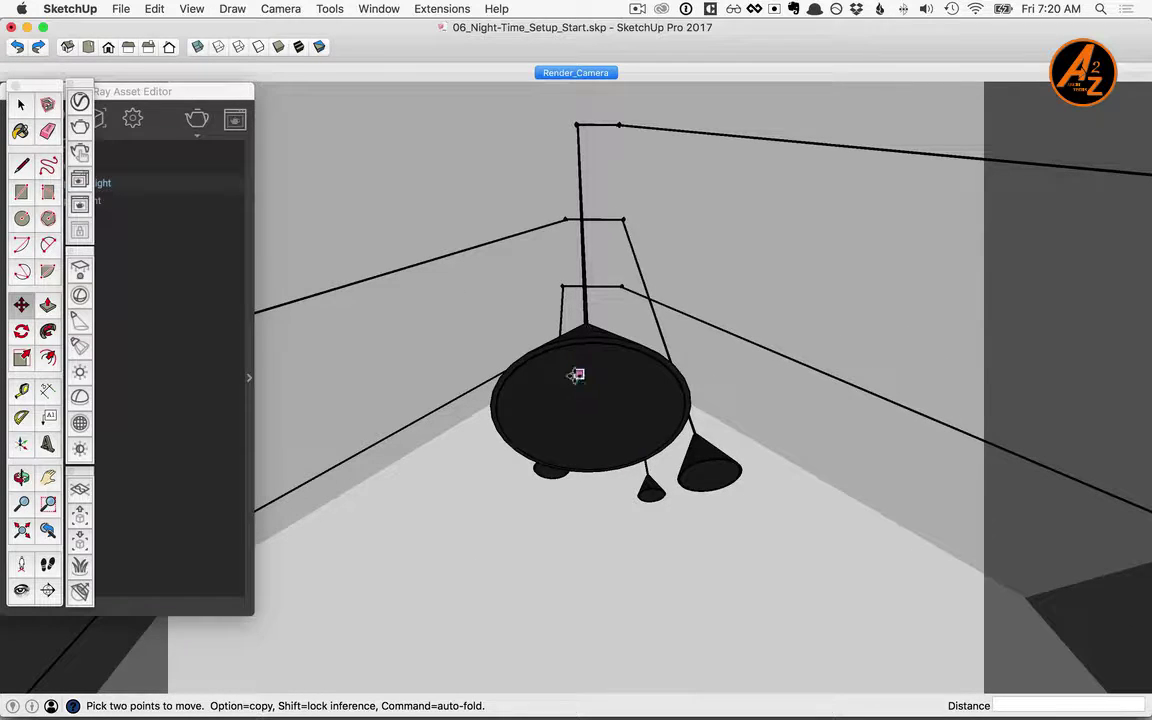
pyautogui.rightClick(572, 366)
pyautogui.press('Escape')
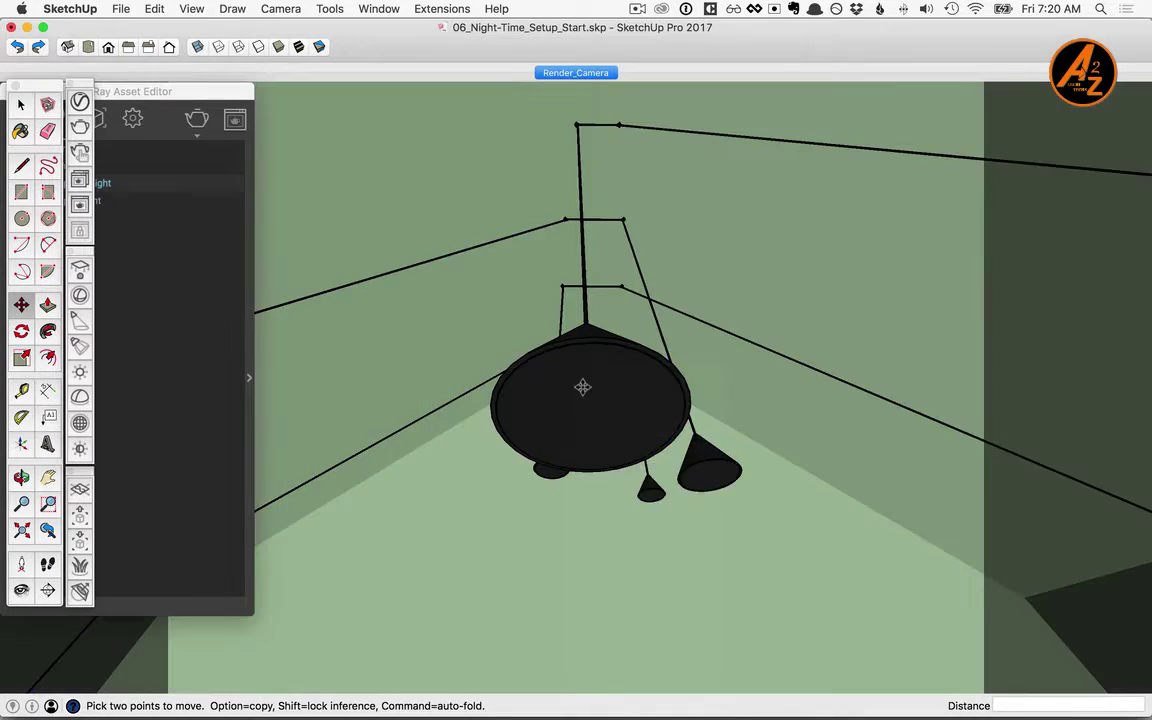
pyautogui.rightClick(582, 366)
pyautogui.press('Escape')
pyautogui.rightClick(583, 384)
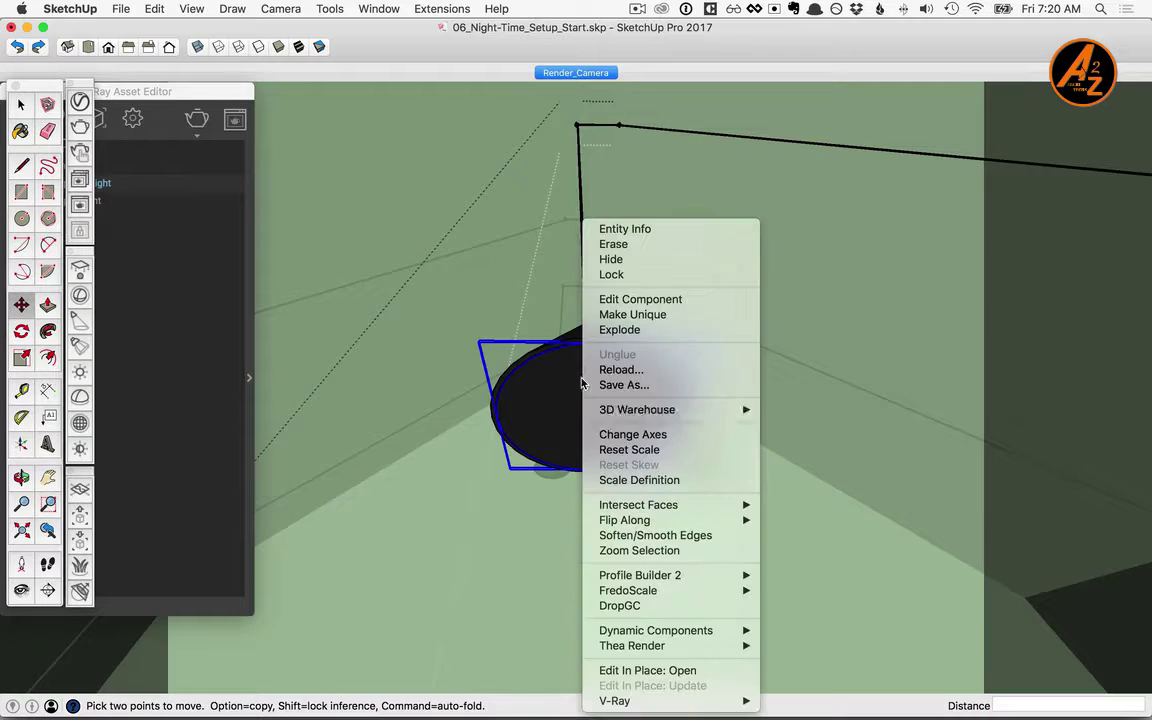
pyautogui.click(640, 299)
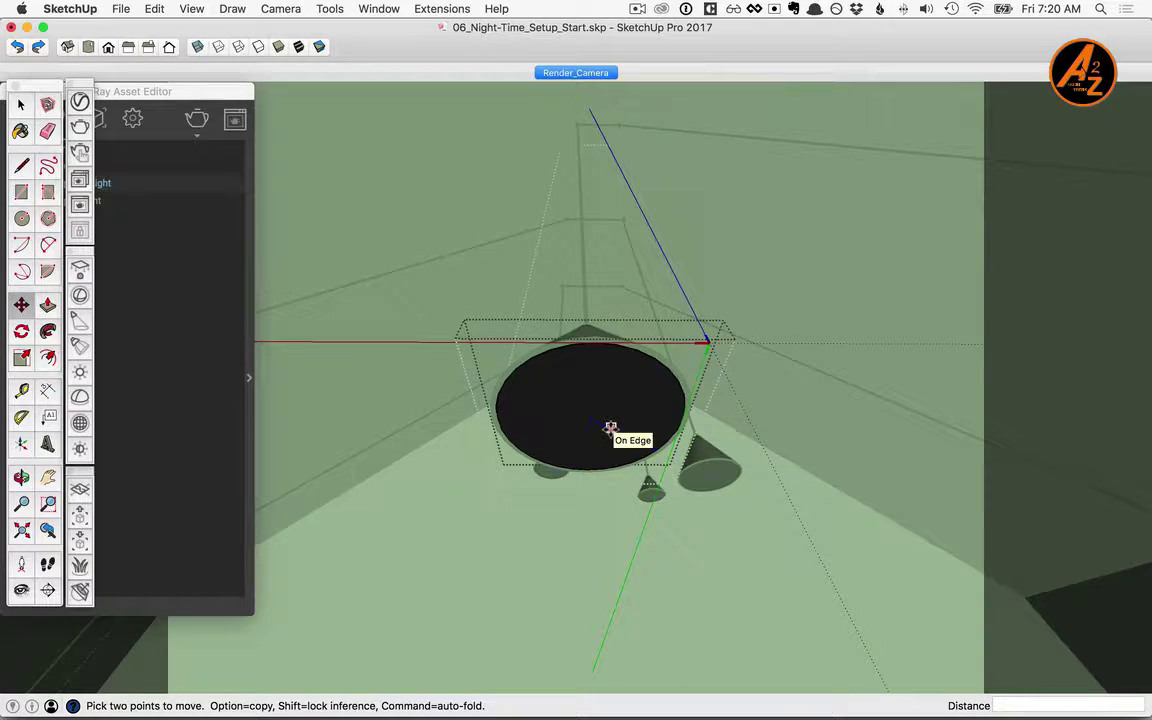
# - Add an IES light using the file 10 .IES from the Assets folder under the pendant shade, inside its component
pyautogui.click(80, 346)
pyautogui.click(413, 169)
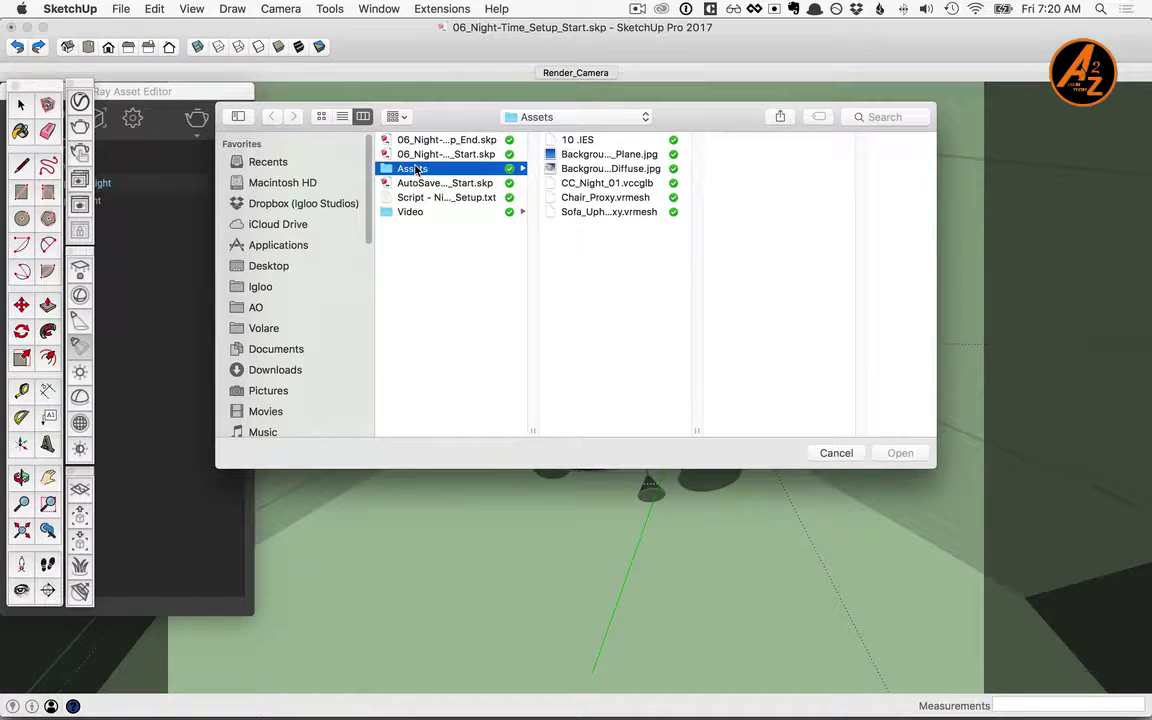
pyautogui.click(572, 141)
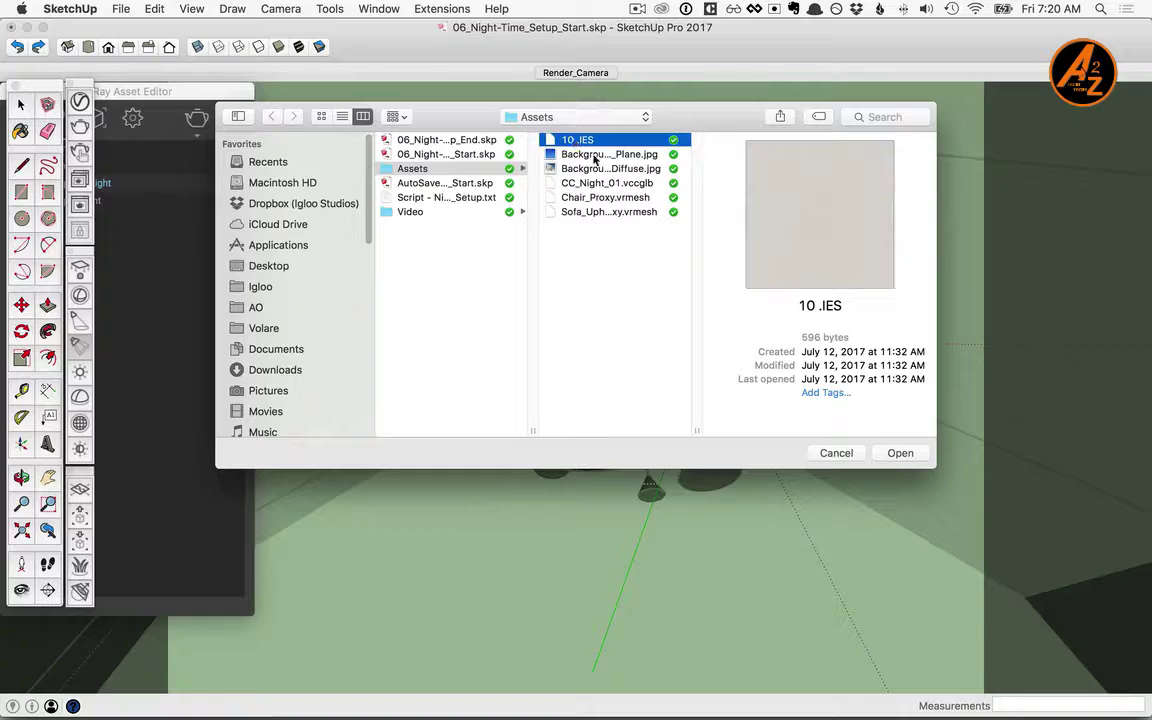
pyautogui.click(898, 454)
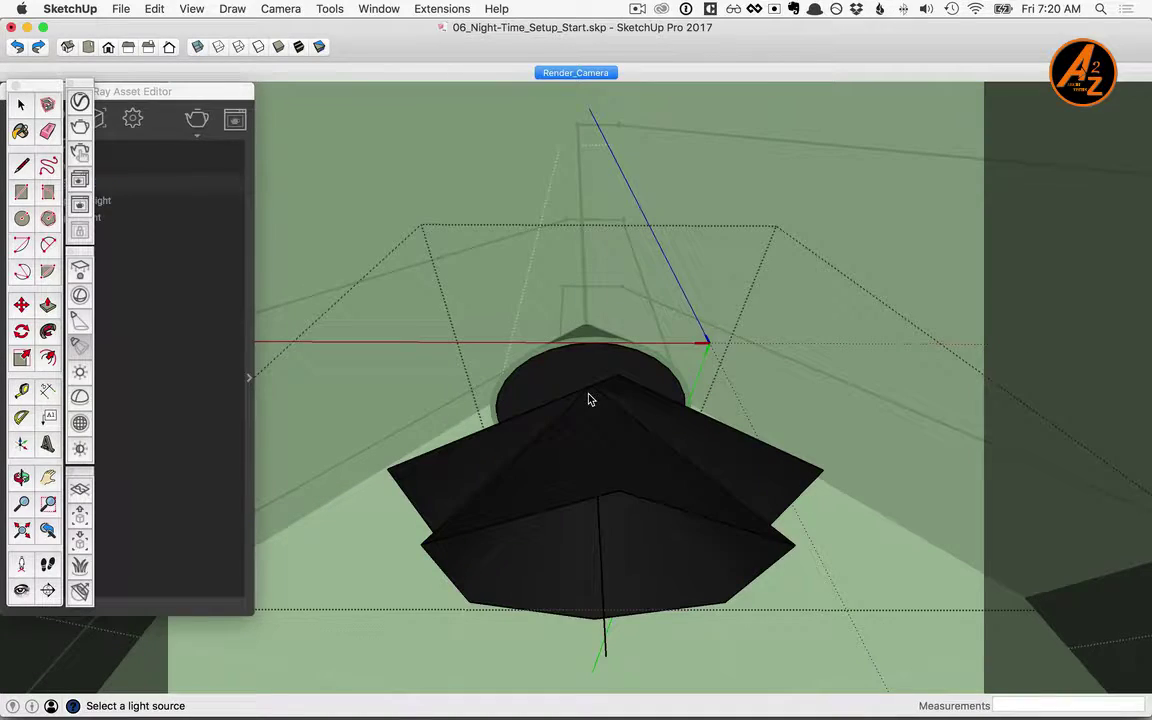
# - Close all nested levels of the pendant lamp component to return to the main model
pyautogui.moveTo(589, 400); pyautogui.dragTo(571, 463, button='middle')
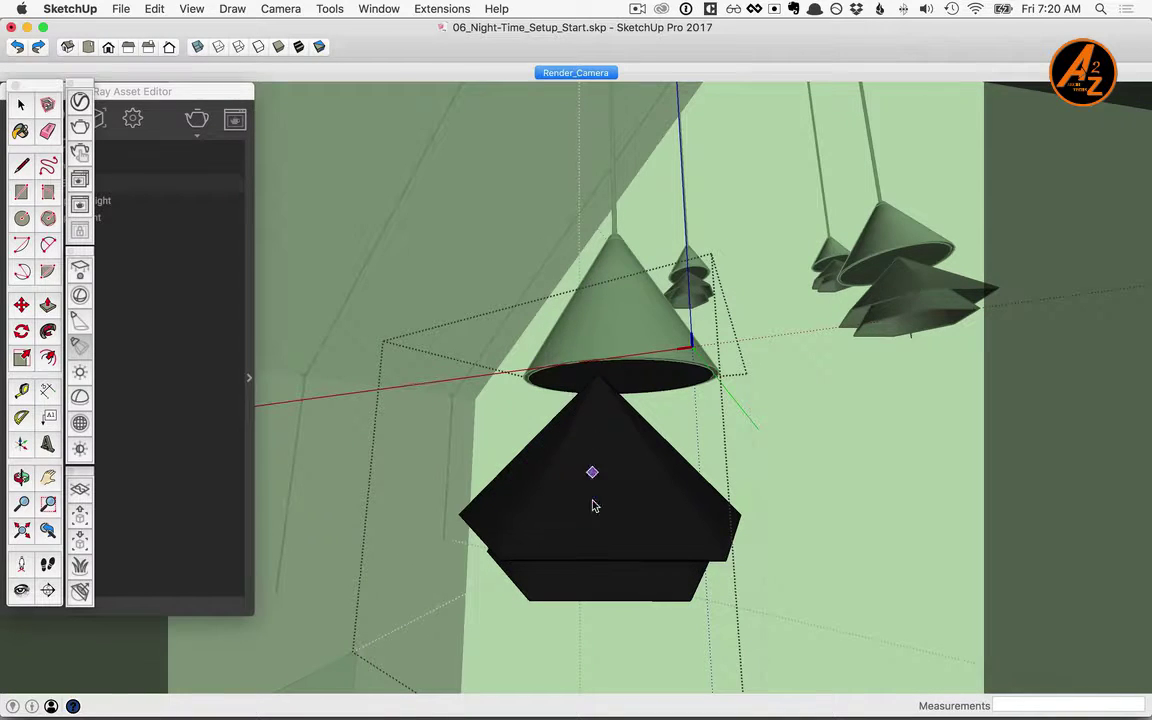
pyautogui.rightClick(768, 229)
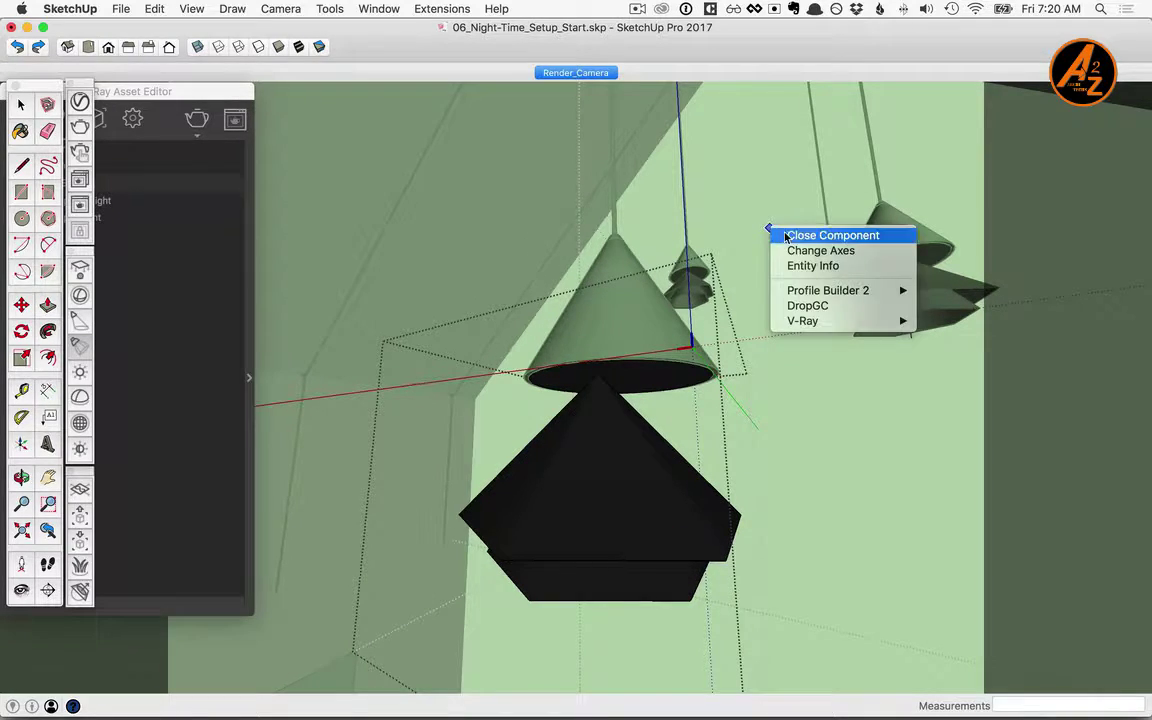
pyautogui.click(757, 229)
pyautogui.rightClick(757, 228)
pyautogui.click(757, 231)
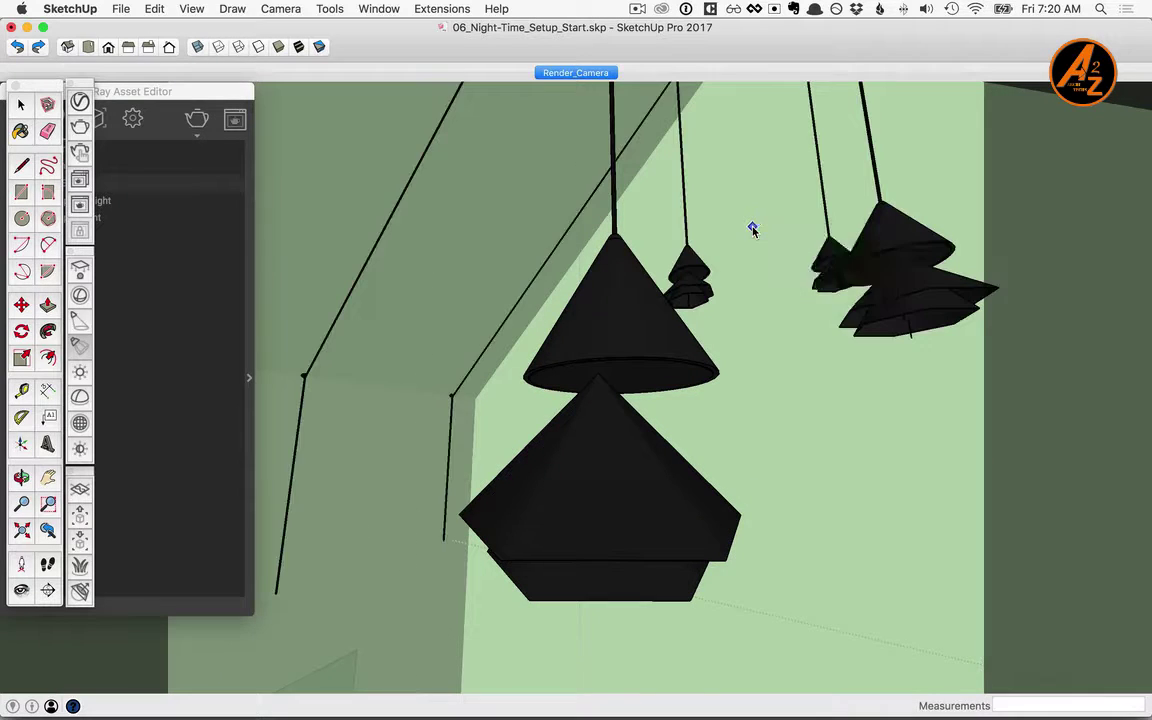
pyautogui.rightClick(762, 229)
pyautogui.click(770, 233)
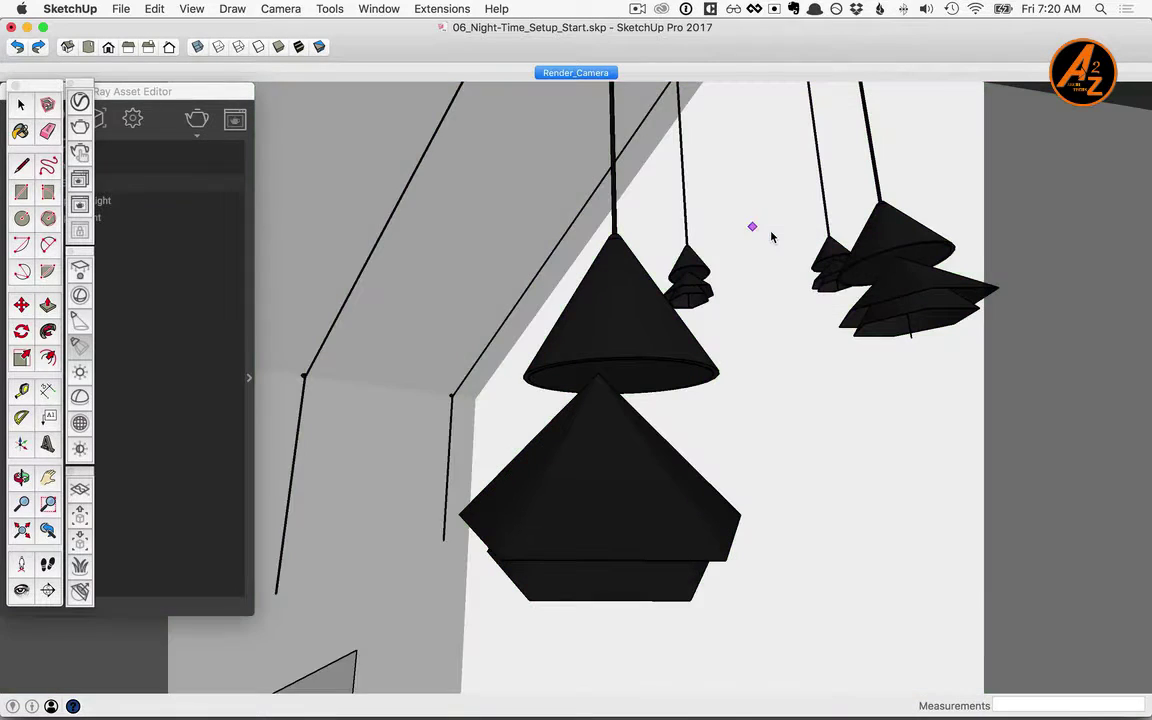
# - Draw a V-Ray rectangle light on the open floor in front of the stair opening, starting from the Render_Camera view, and keep it selected
pyautogui.click(572, 73)
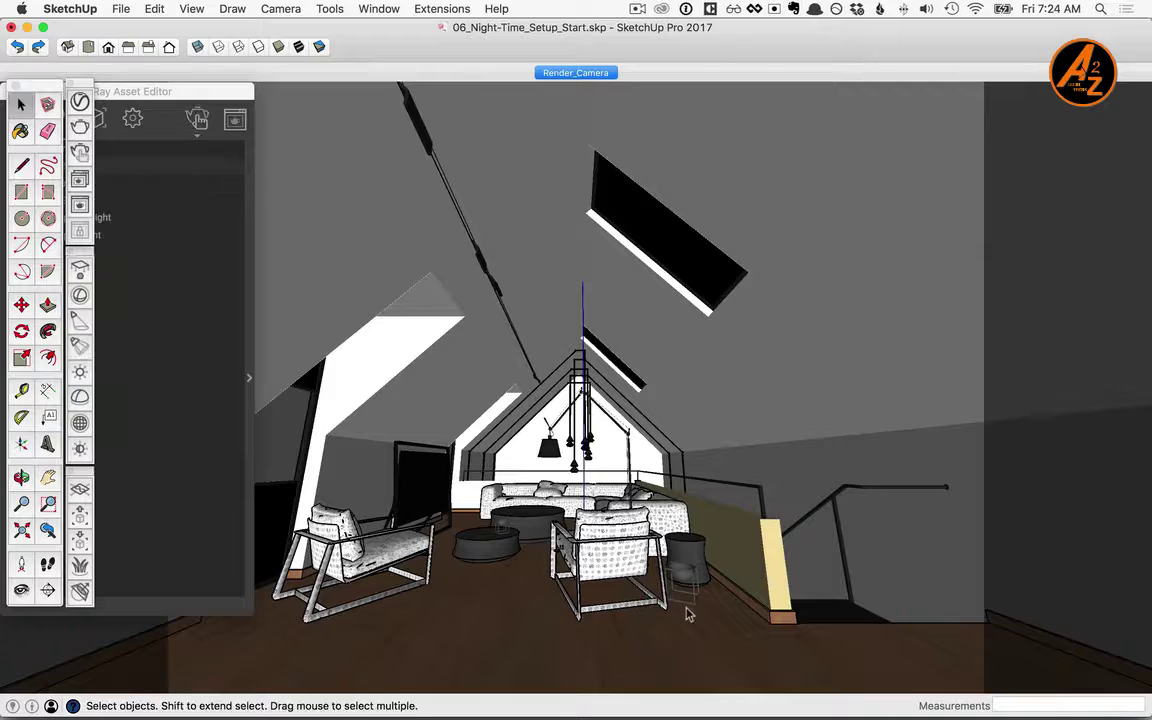
pyautogui.moveTo(760, 632); pyautogui.dragTo(760, 528, button='middle')
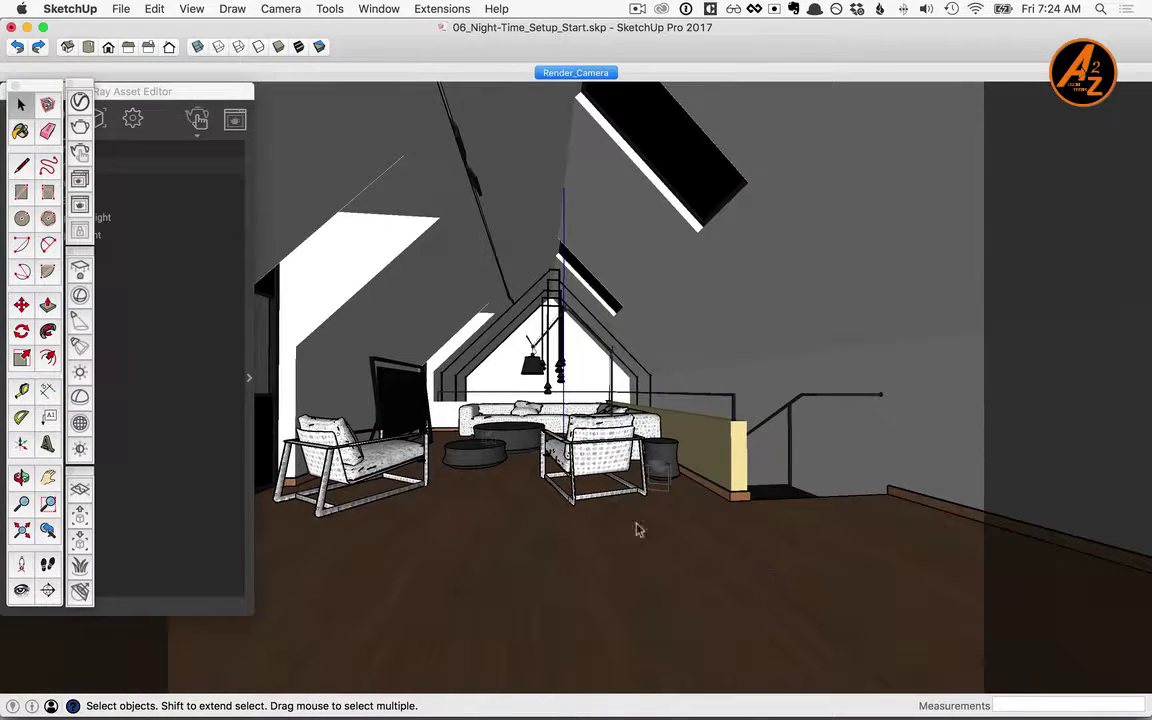
pyautogui.click(78, 269)
pyautogui.click(684, 544)
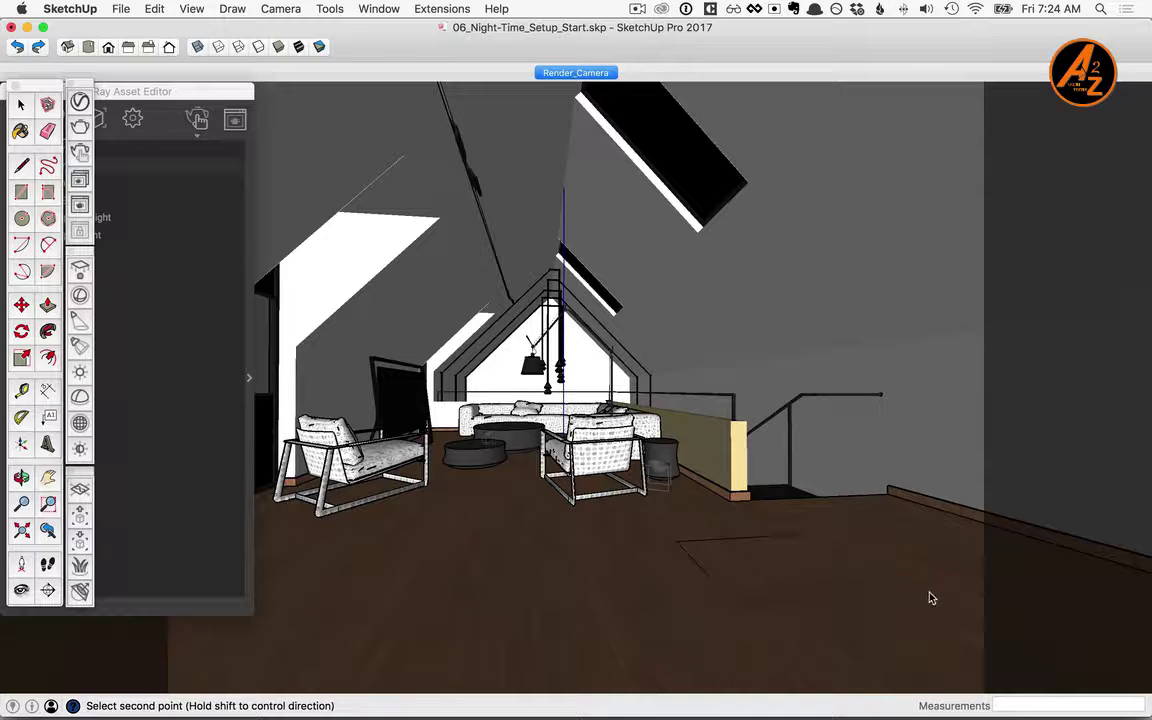
pyautogui.click(978, 588)
pyautogui.press('space')
pyautogui.click(733, 597)
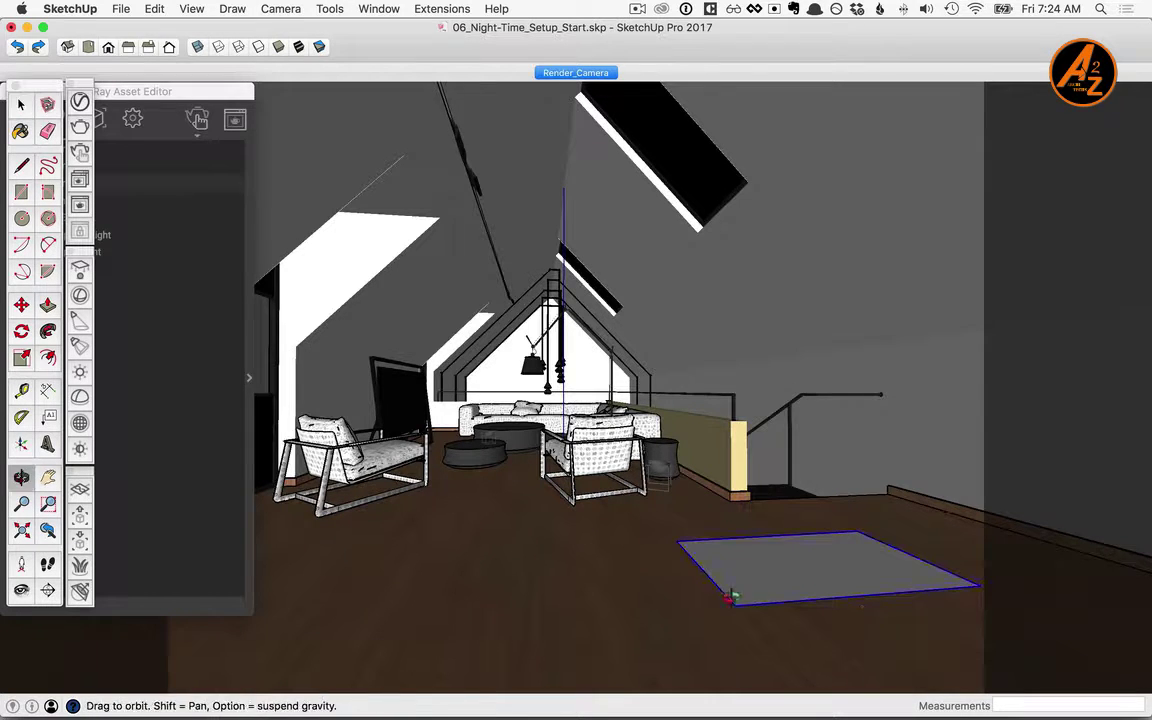
# - Raise the rectangle light above the floor and rotate it 90 degrees so it stands upright
pyautogui.moveTo(733, 597); pyautogui.dragTo(838, 607, button='middle')
pyautogui.press('m')
pyautogui.click(741, 594)
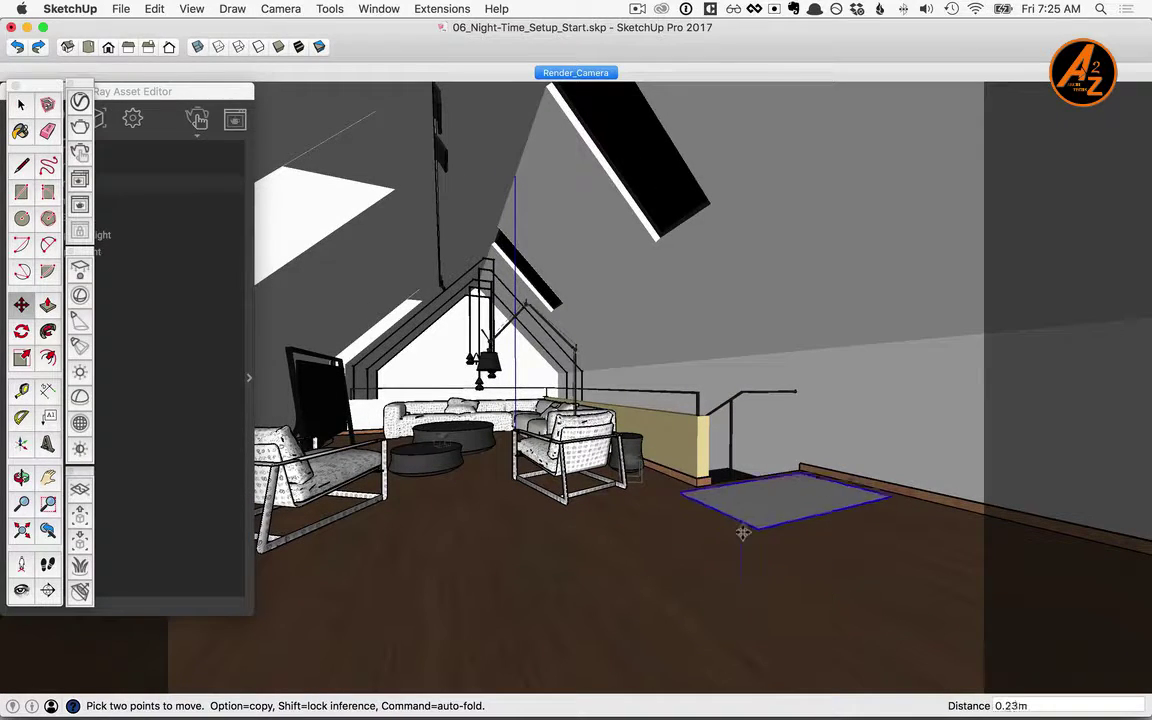
pyautogui.click(738, 496)
pyautogui.press('q')
pyautogui.click(706, 525)
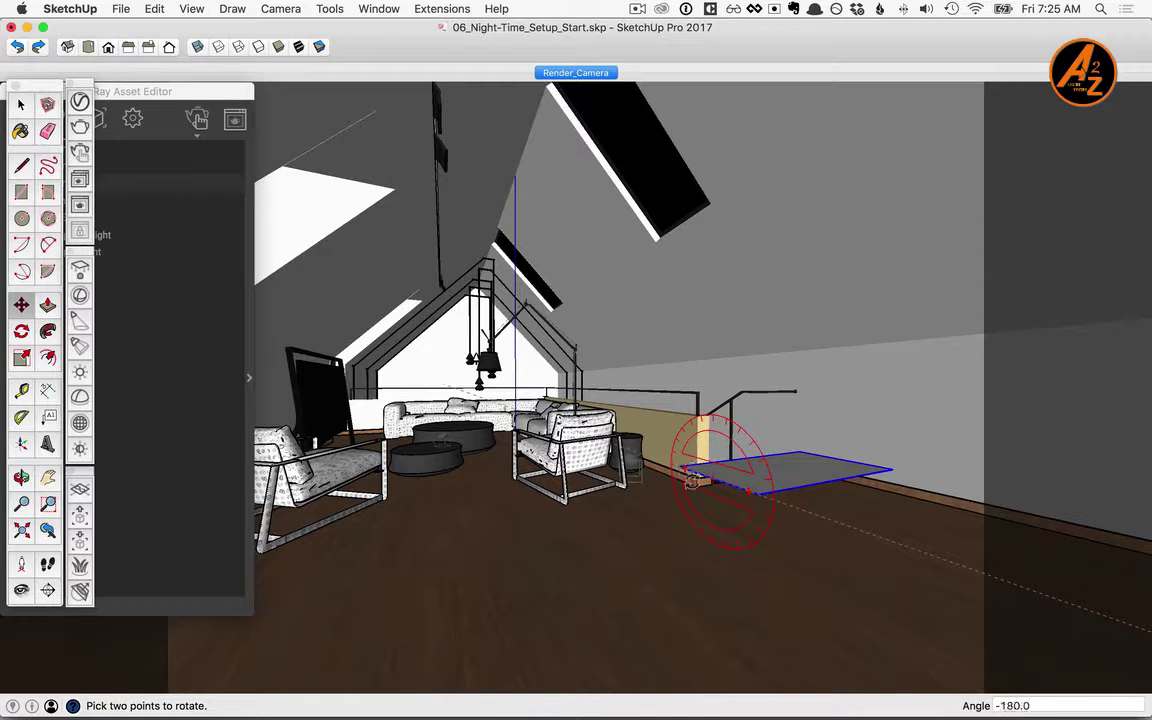
pyautogui.click(690, 600)
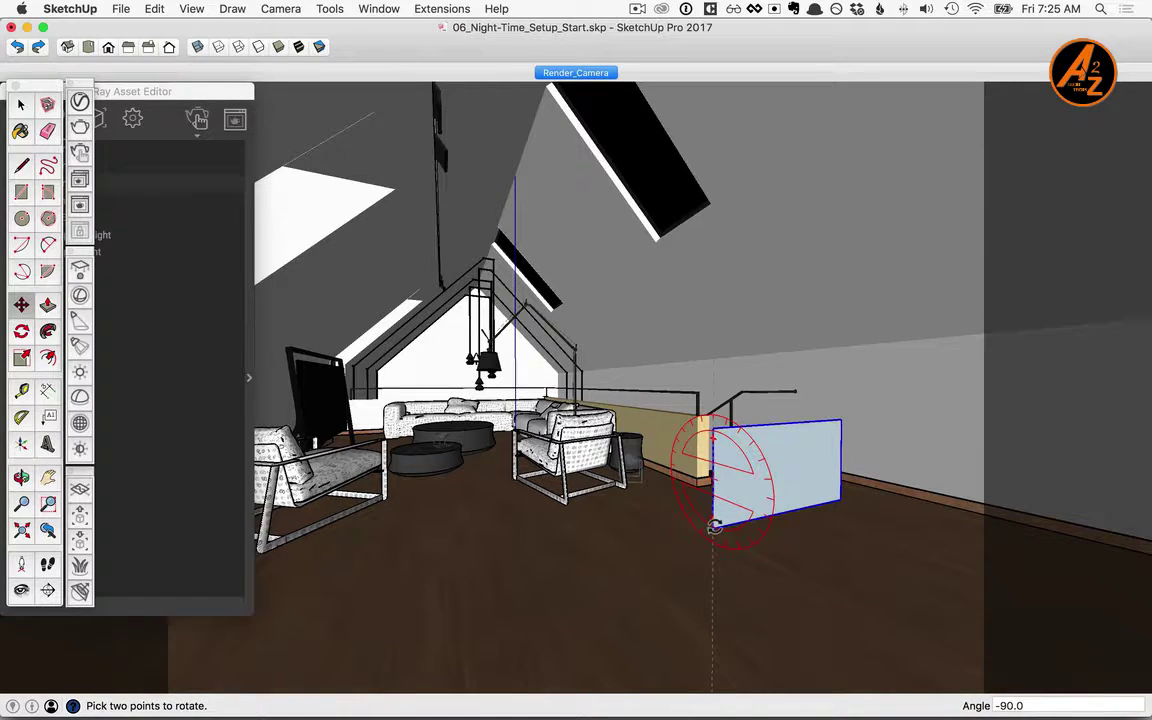
pyautogui.click(710, 522)
# - Scale the upright rectangle light to make it taller and widen it by a red-axis factor of 1.28
pyautogui.moveTo(710, 522); pyautogui.dragTo(722, 496, button='middle')
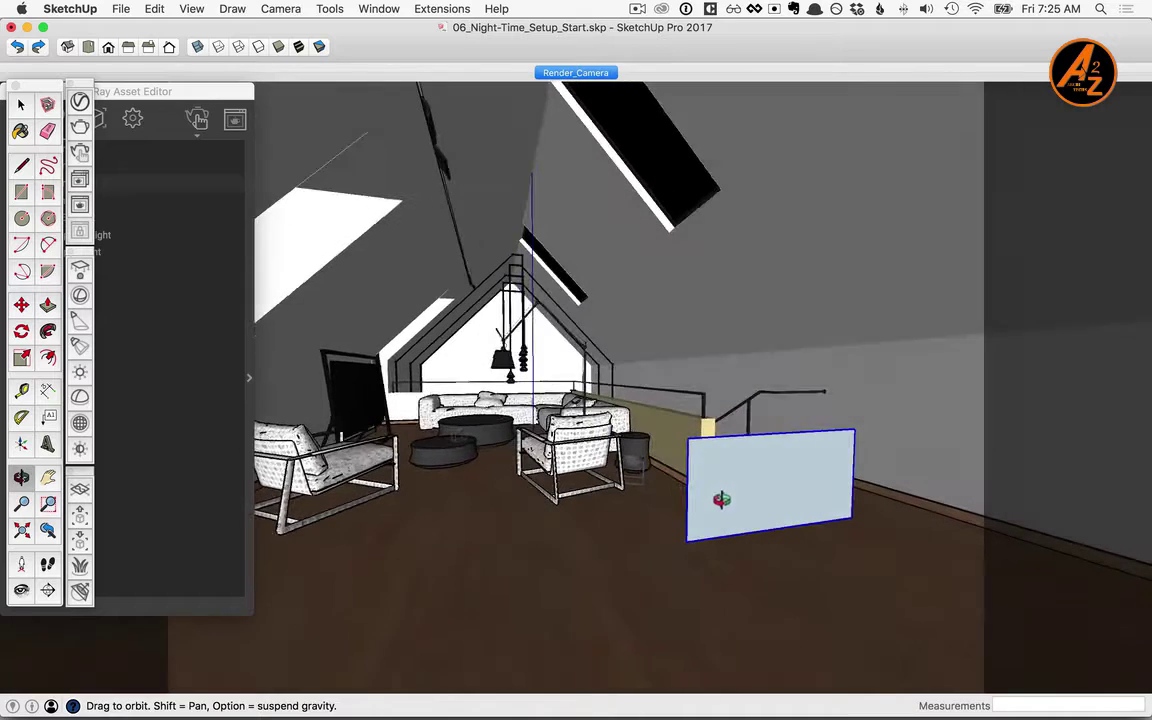
pyautogui.press('m')
pyautogui.press('q')
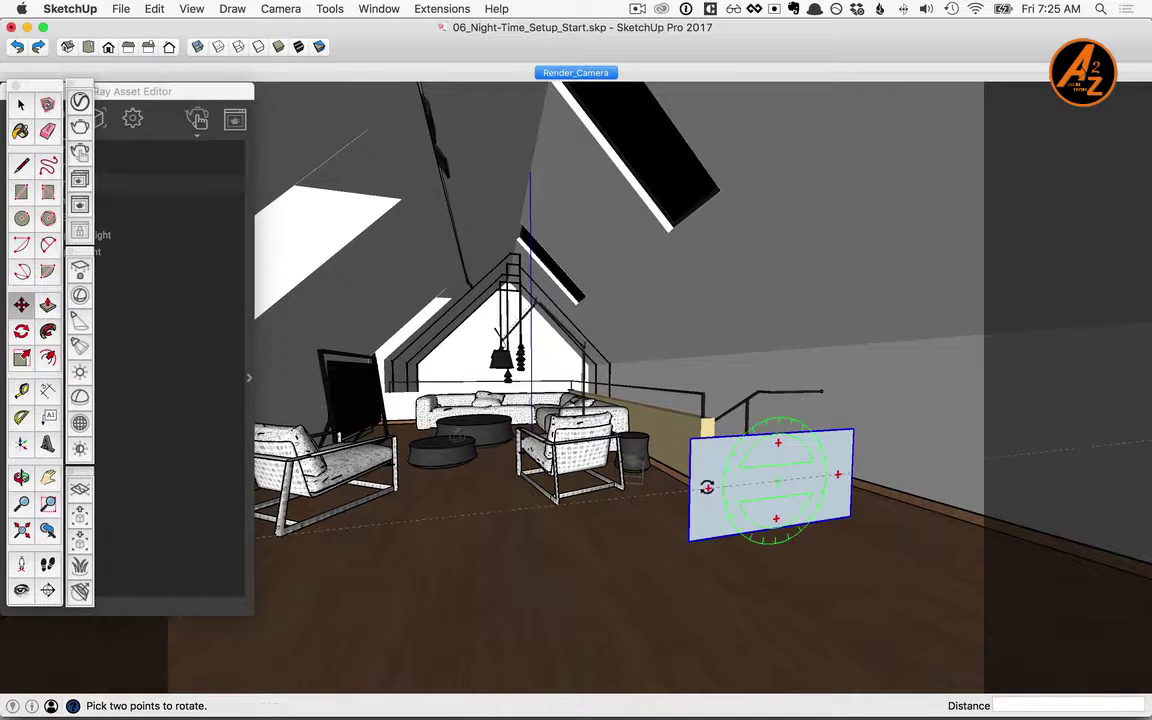
pyautogui.press('m')
pyautogui.press('s')
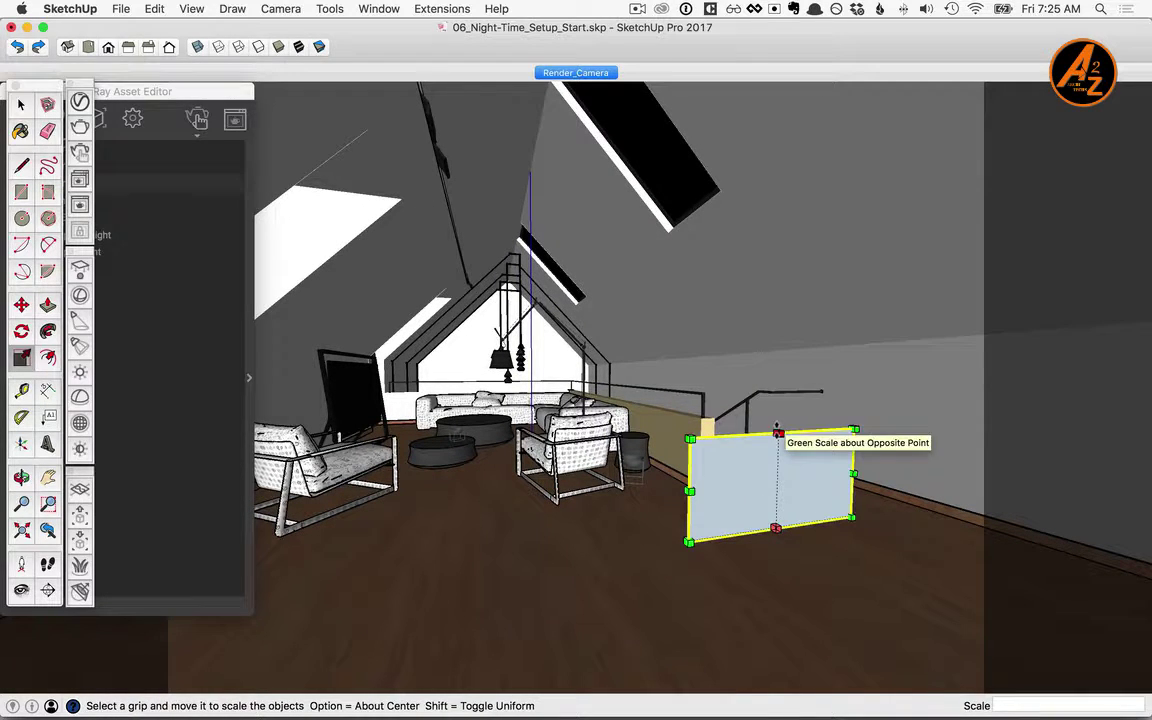
pyautogui.moveTo(778, 432); pyautogui.dragTo(780, 358)
pyautogui.moveTo(689, 450); pyautogui.dragTo(633, 455)
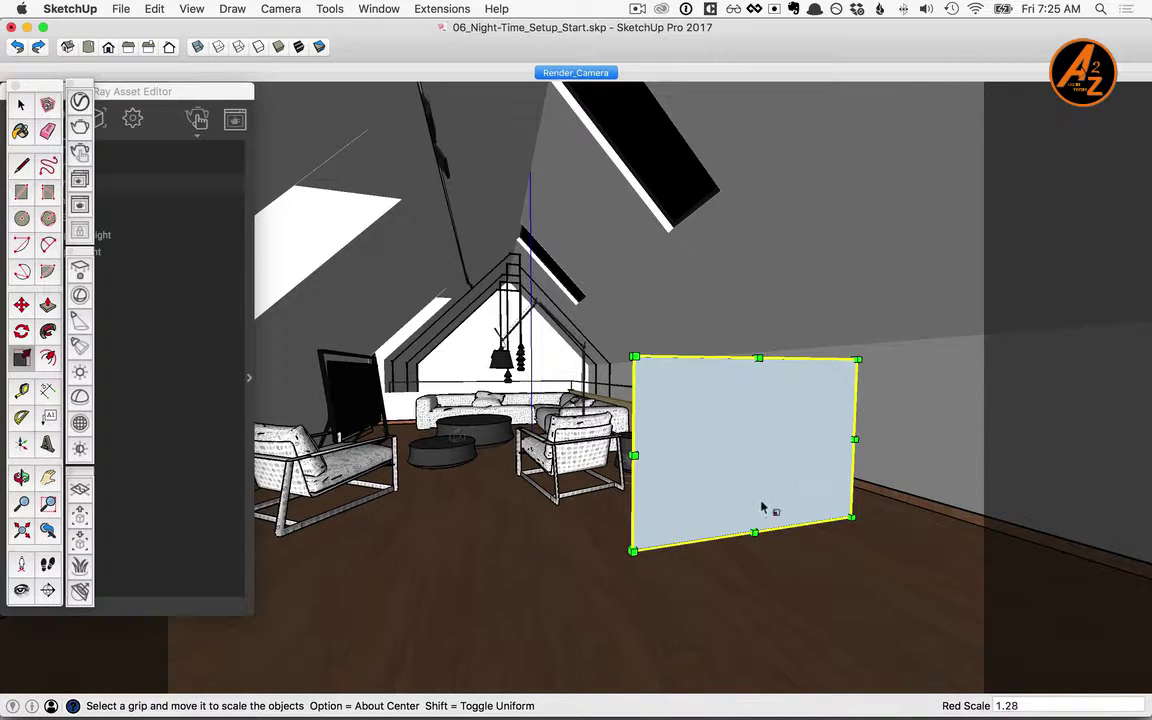
pyautogui.press('space')
# - Reposition the rectangle light from the Render_Camera view so it clears the nearest armchair, finishing with a 0.34 m move
pyautogui.click(589, 77)
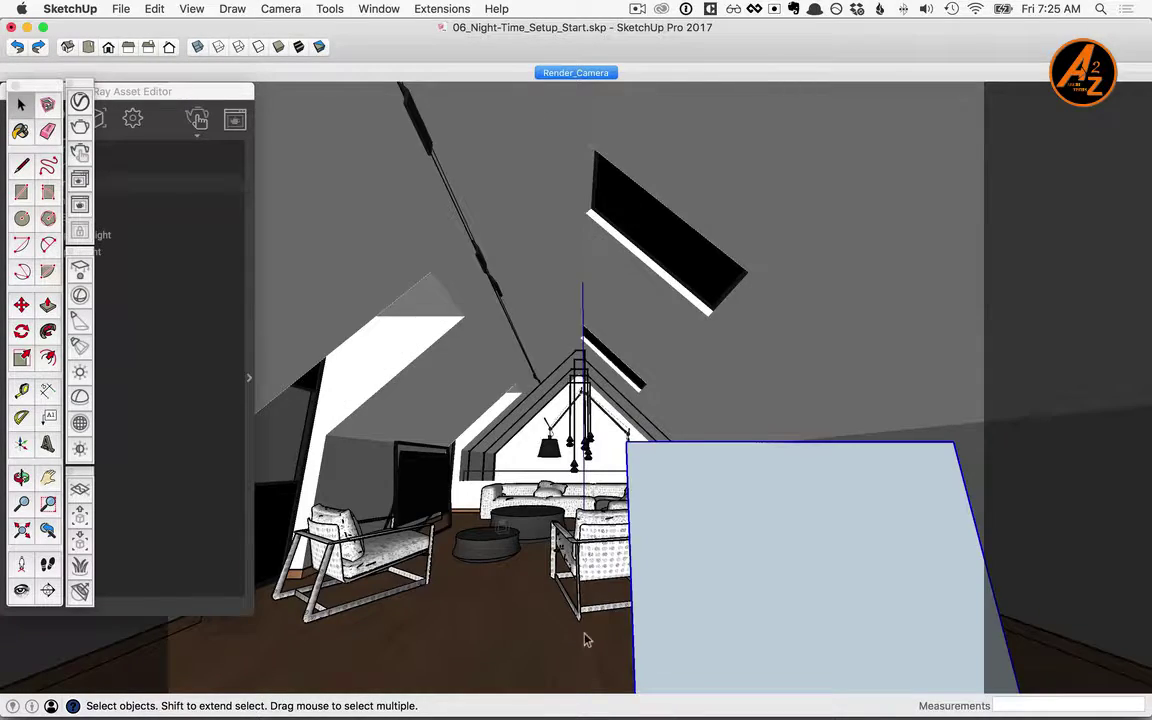
pyautogui.press('m')
pyautogui.click(466, 631)
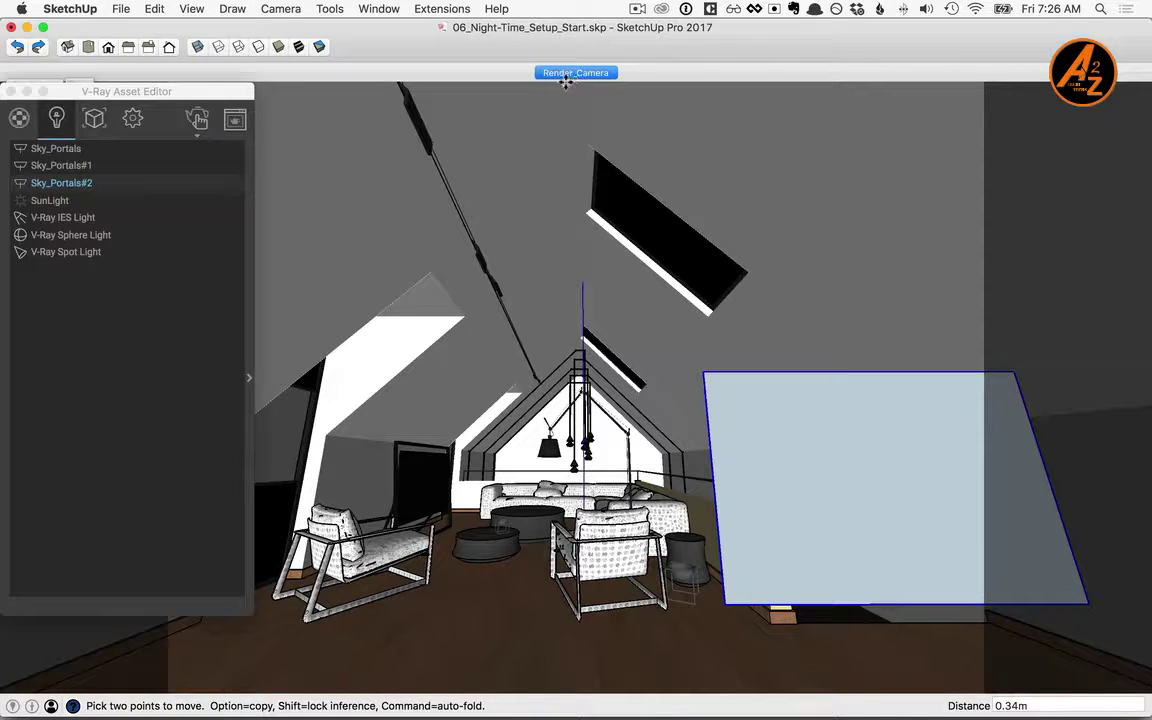
# - Hide the Environment layer and update the Render_Camera scene to store that visibility
pyautogui.click(360, 9)
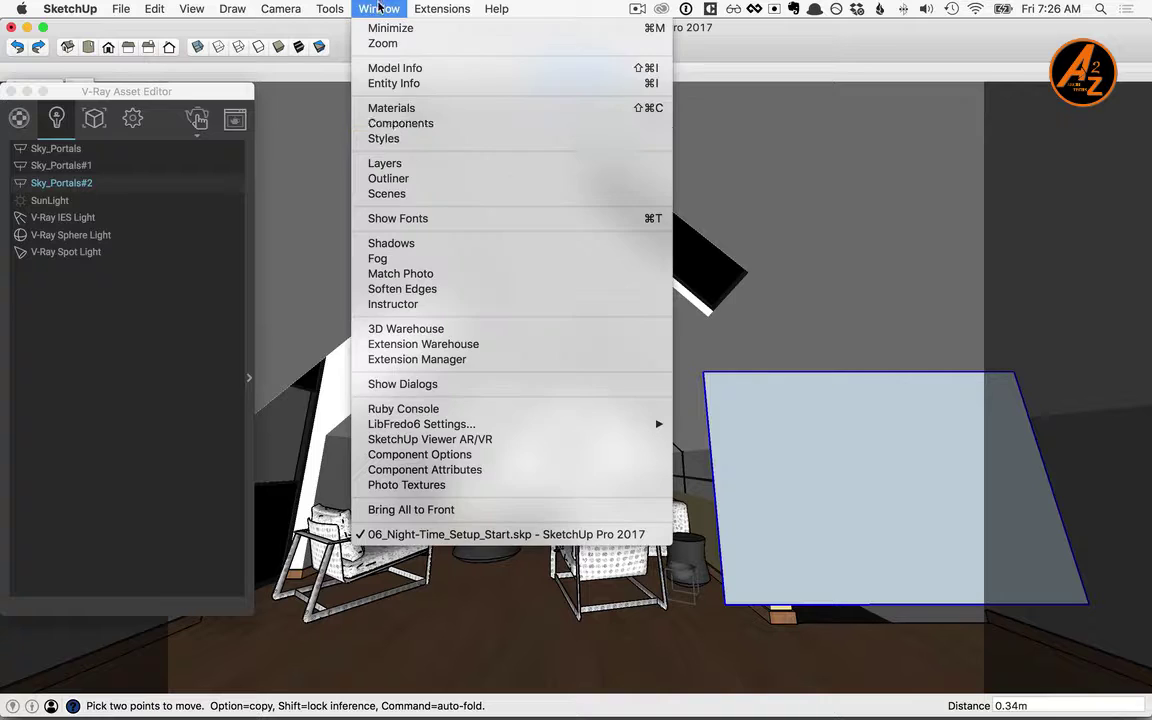
pyautogui.click(403, 164)
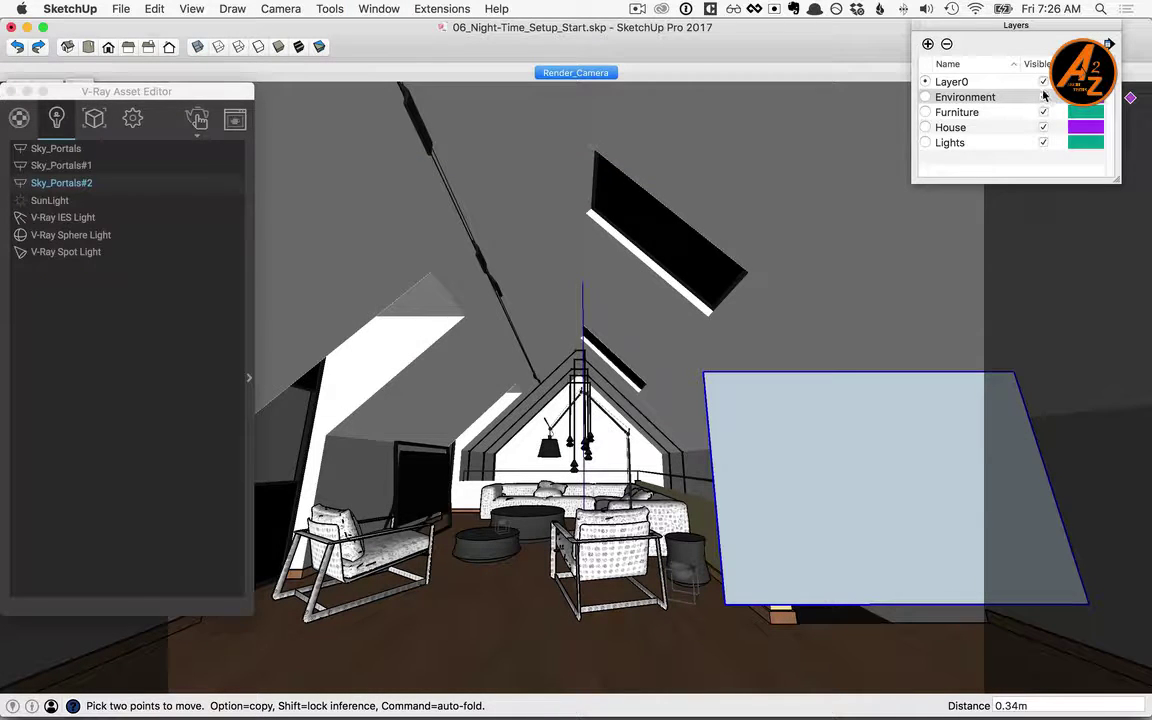
pyautogui.click(1043, 97)
pyautogui.rightClick(569, 74)
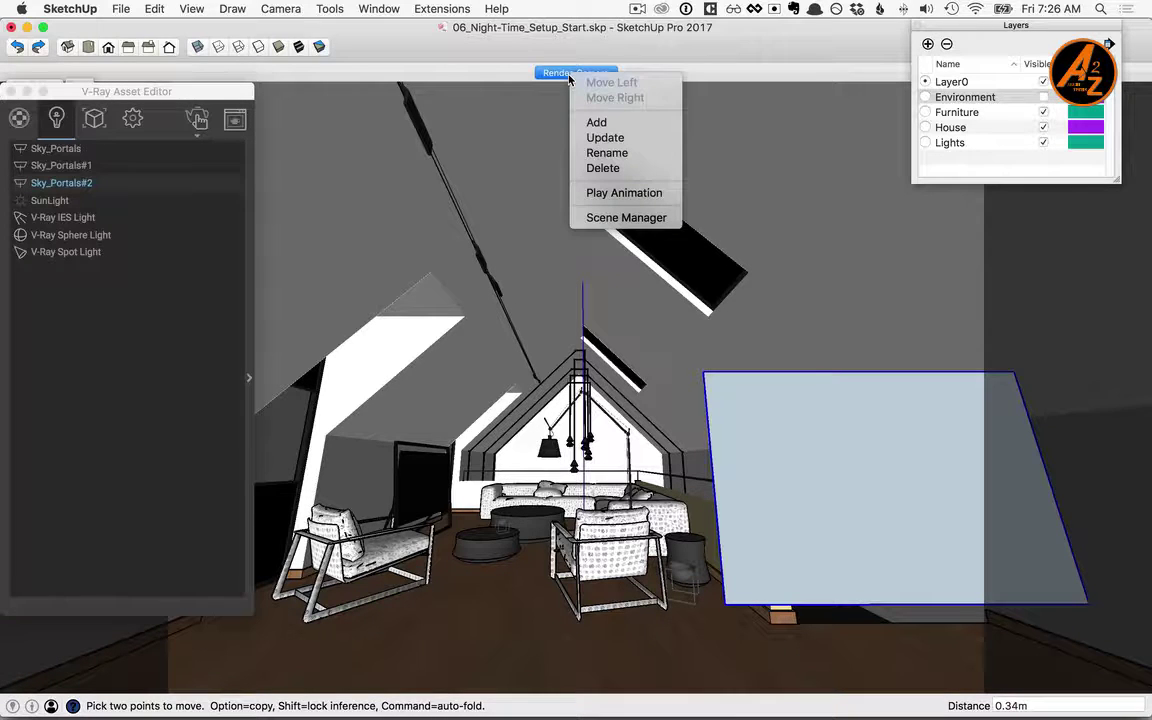
pyautogui.click(604, 137)
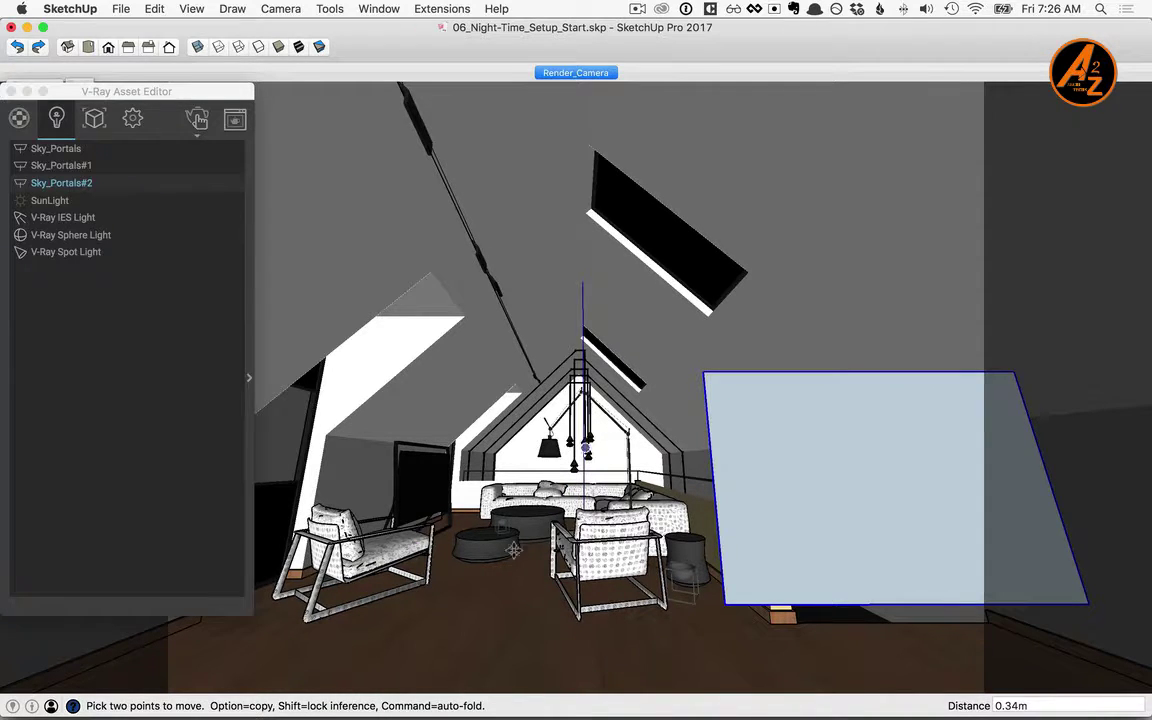
# - Run a short test render with Material Override turned off and Interactive mode enabled, and stop it
pyautogui.click(133, 118)
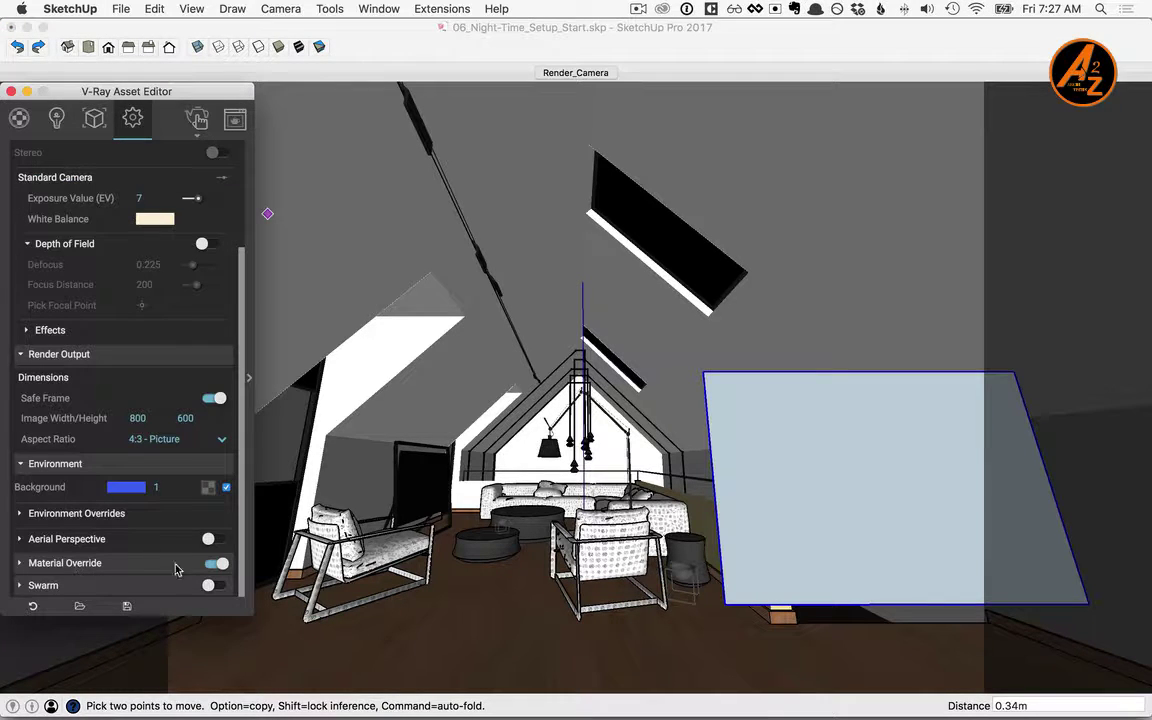
pyautogui.click(215, 563)
pyautogui.scroll(-1, 183, 578)
pyautogui.scroll(4, 162, 417)
pyautogui.click(212, 177)
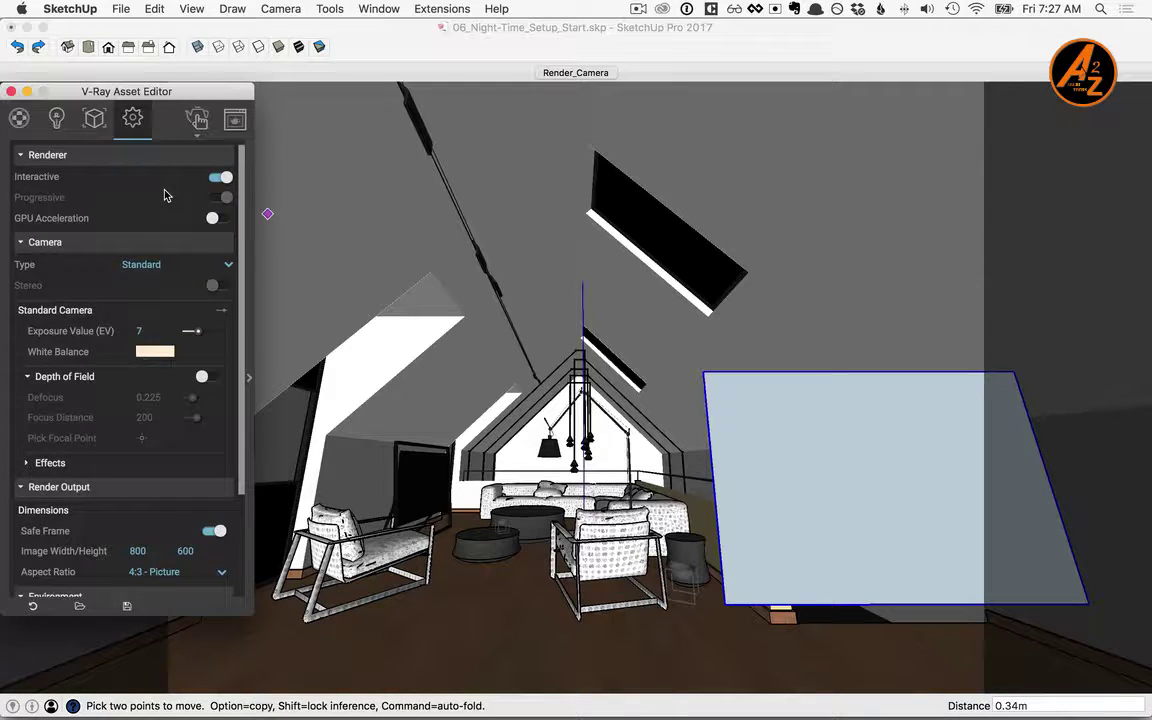
pyautogui.click(199, 121)
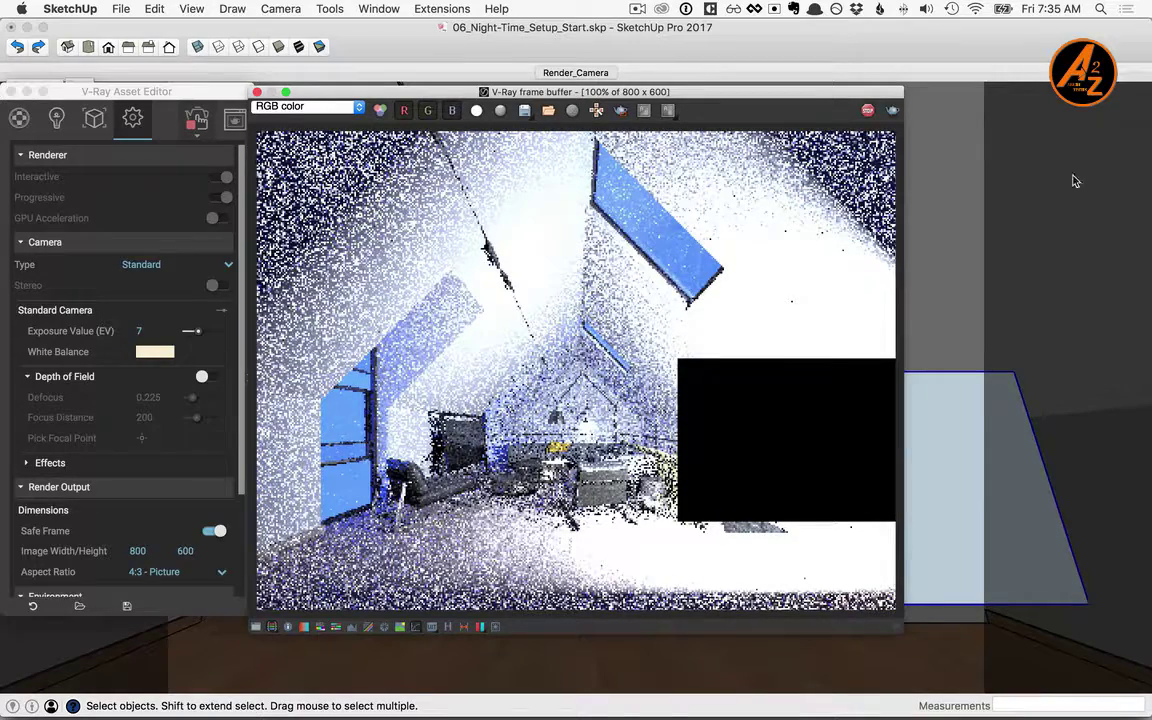
pyautogui.click(868, 110)
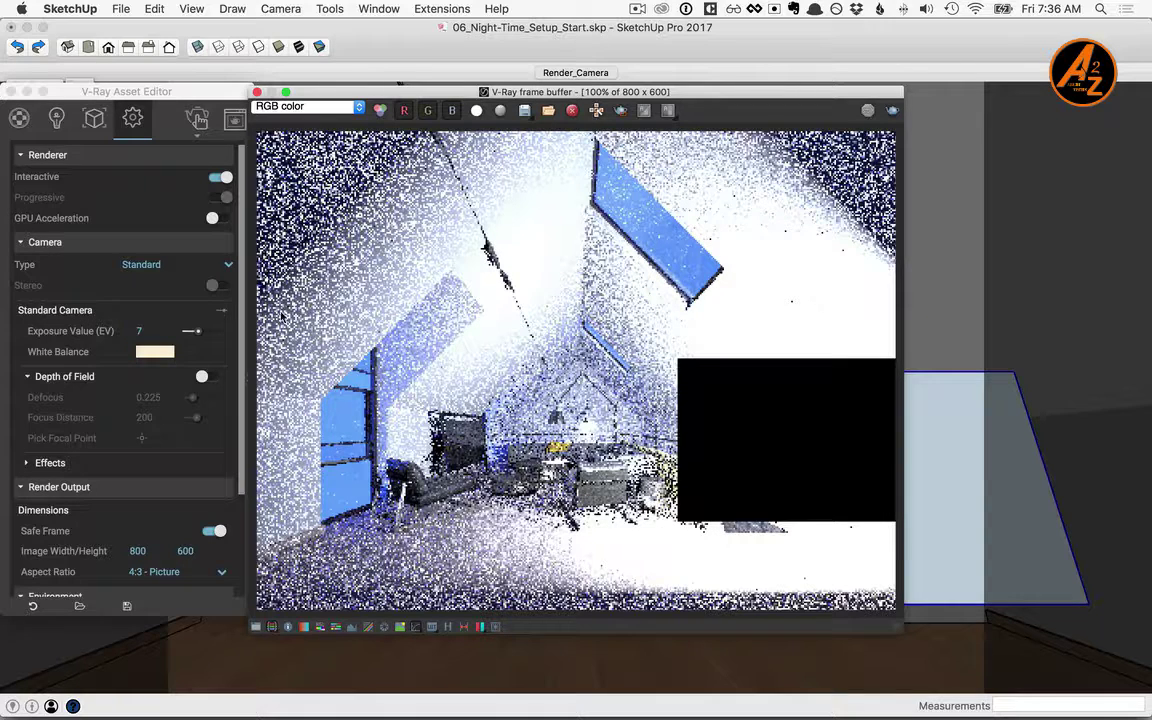
# - Rename the Sky_Portals#2 rectangle light to "Fill Light" in the list of V-Ray lights
pyautogui.click(50, 116)
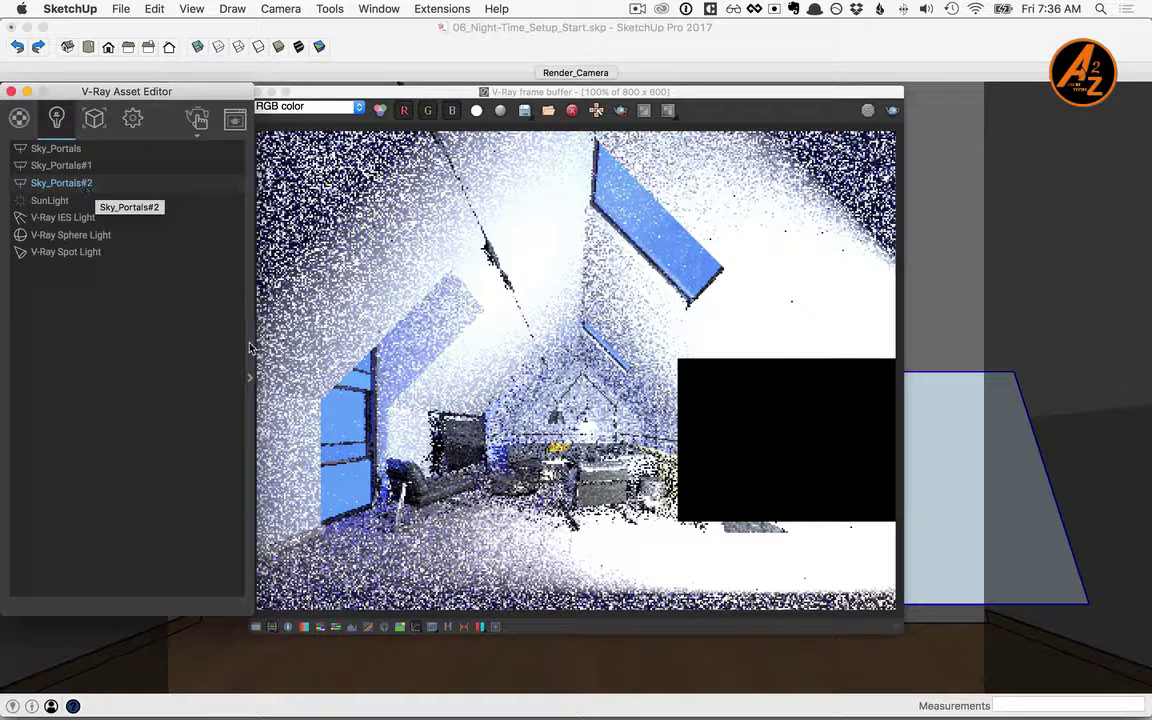
pyautogui.click(249, 379)
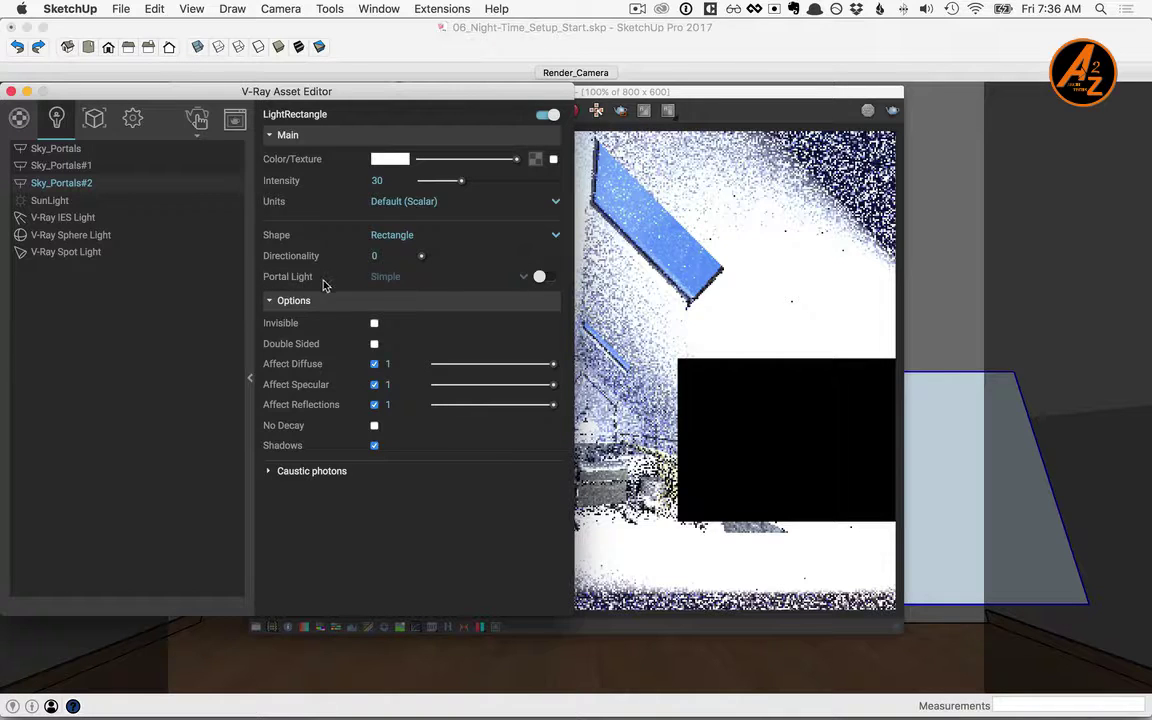
pyautogui.rightClick(66, 190)
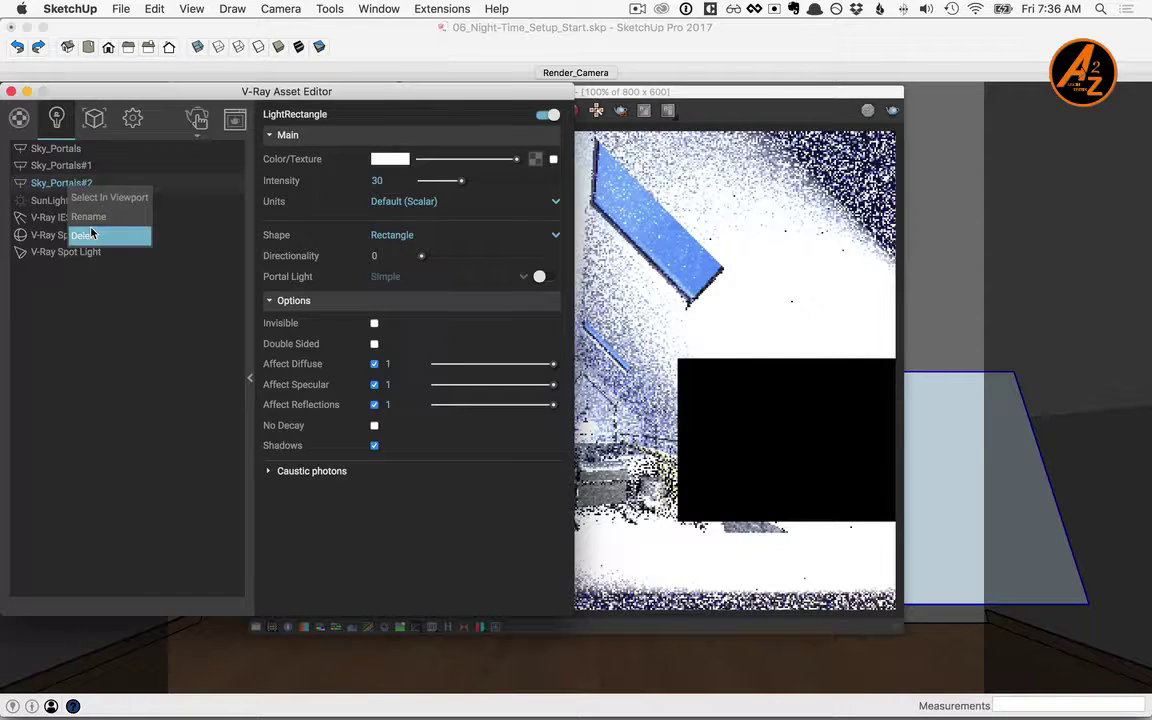
pyautogui.click(80, 216)
pyautogui.write('Fill Light')
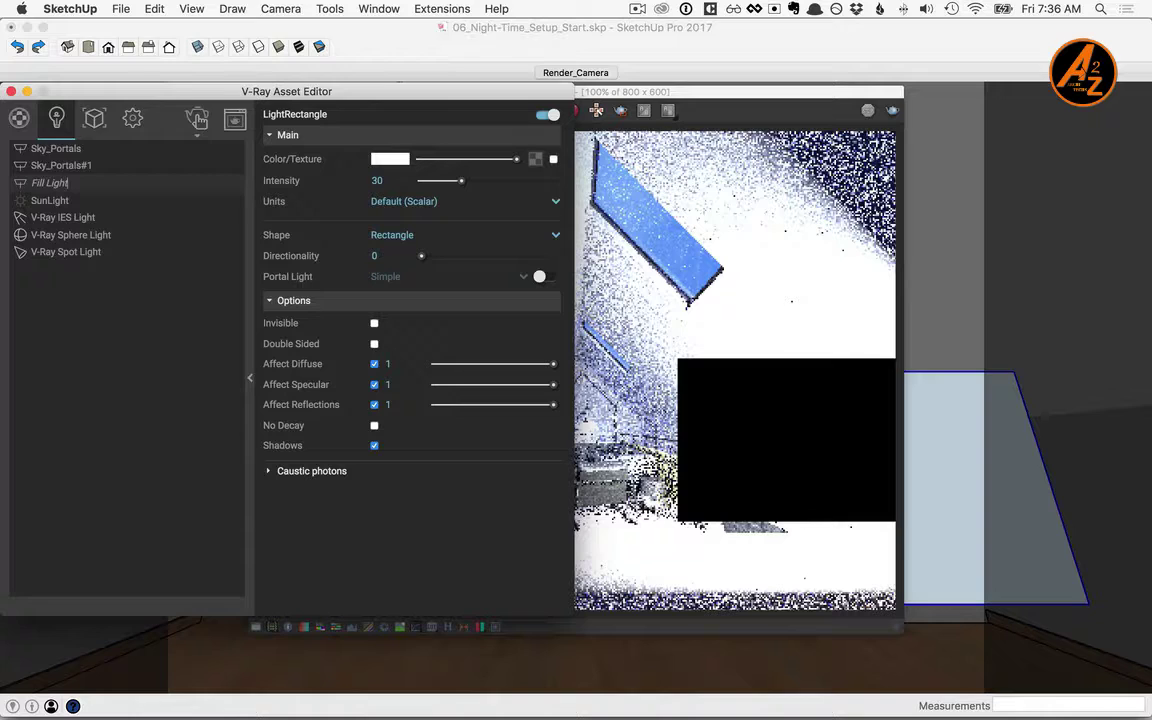
pyautogui.press('Return')
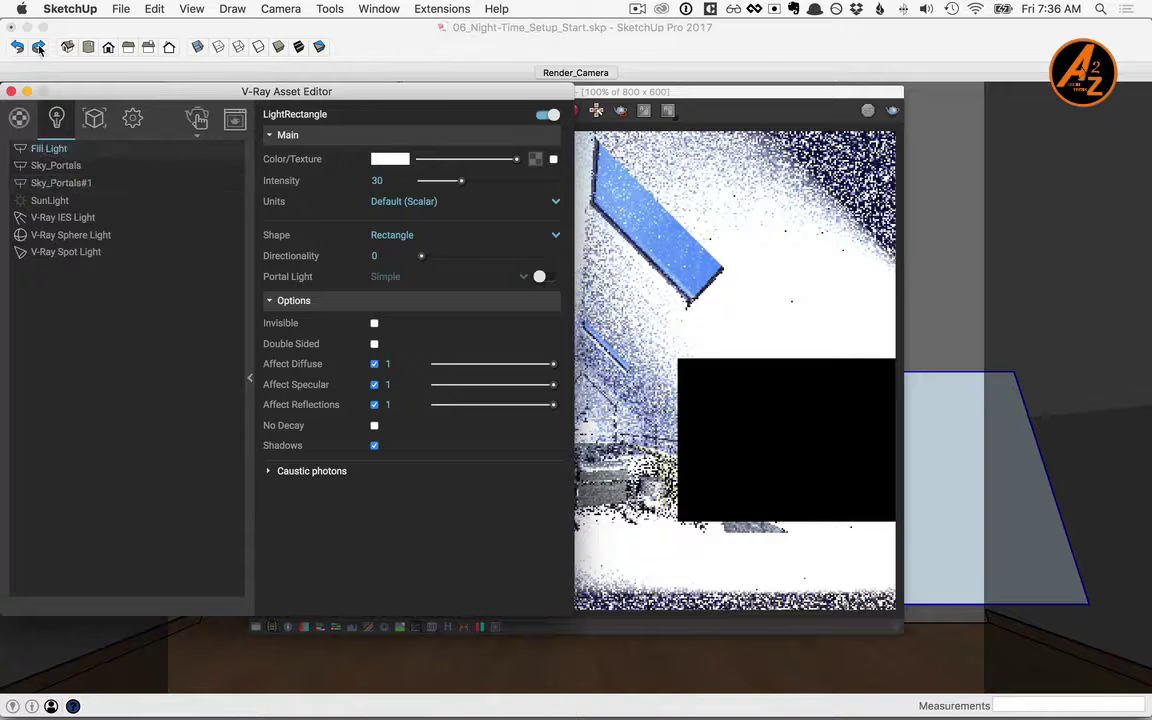
# - Turn off the Fill Light, the V-Ray IES Light and the V-Ray Sphere Light, leaving the spot light on
pyautogui.click(550, 116)
pyautogui.click(62, 218)
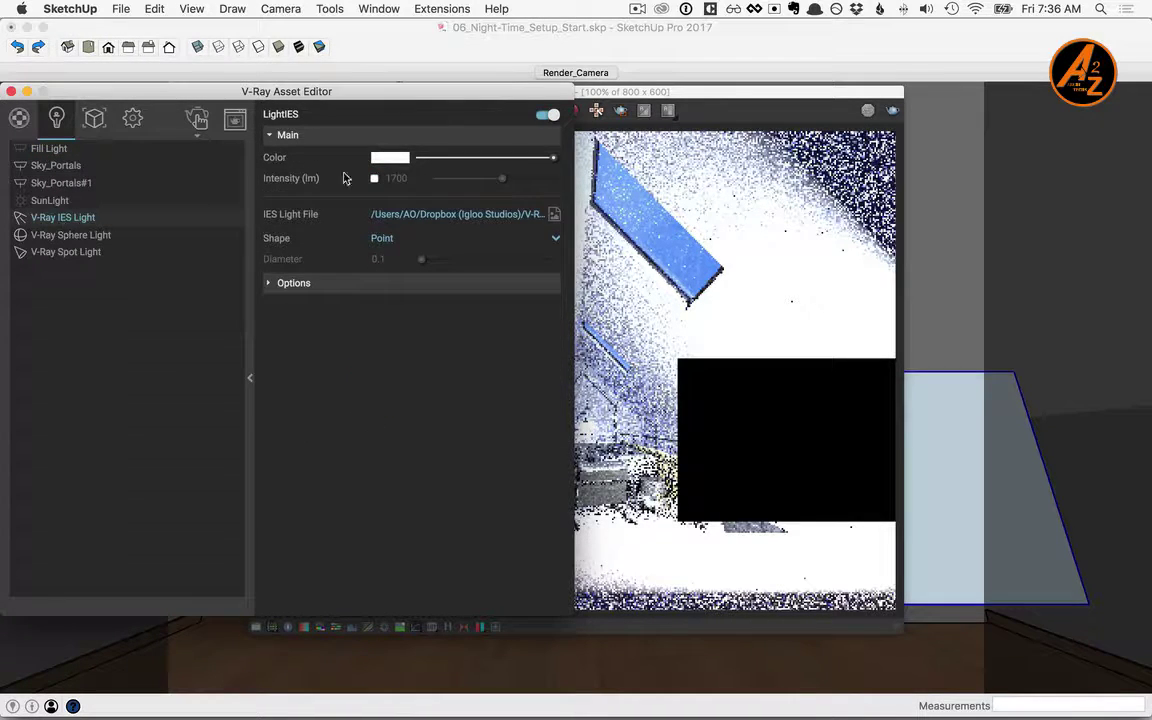
pyautogui.click(546, 116)
pyautogui.click(46, 238)
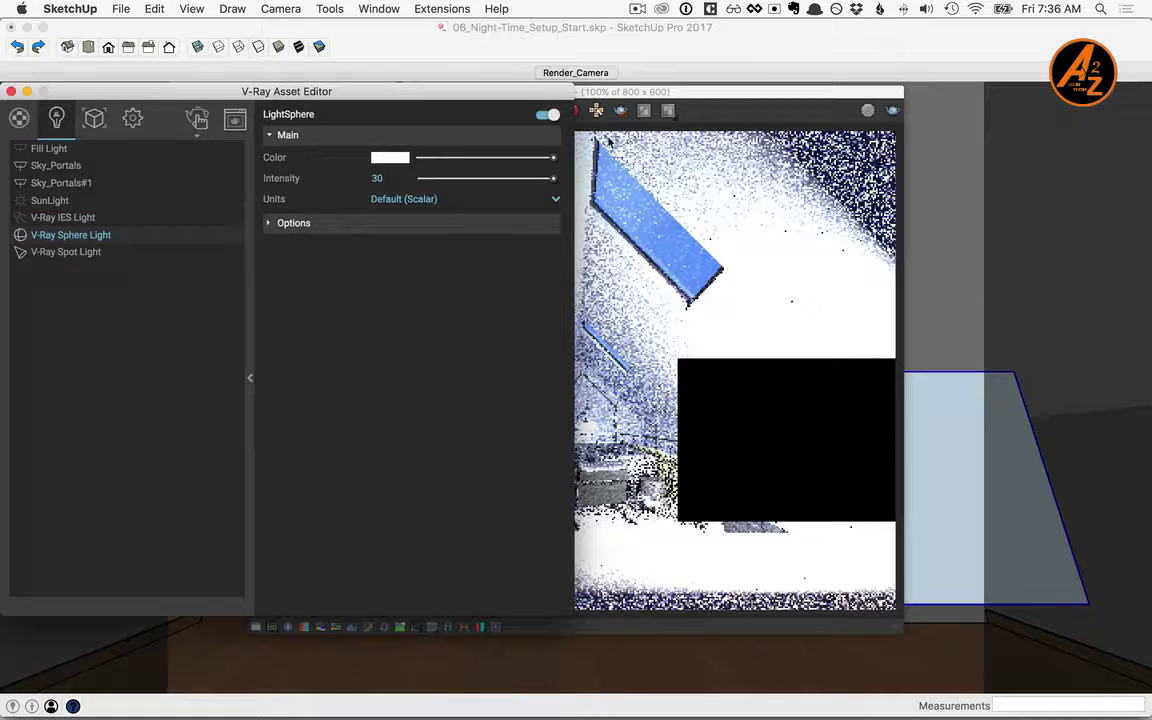
pyautogui.click(545, 115)
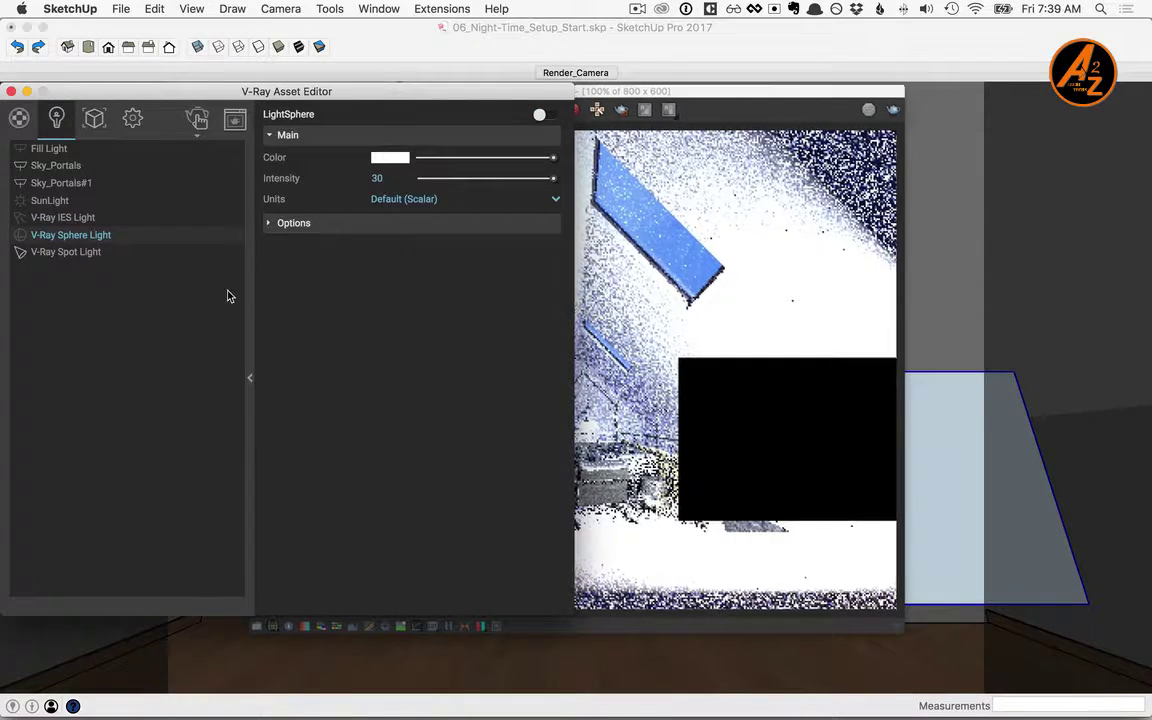
# - Start an interactive render beside the light settings and limit it to a region around the far seating area and spot-lit table
pyautogui.click(197, 119)
pyautogui.moveTo(518, 99); pyautogui.dragTo(761, 94)
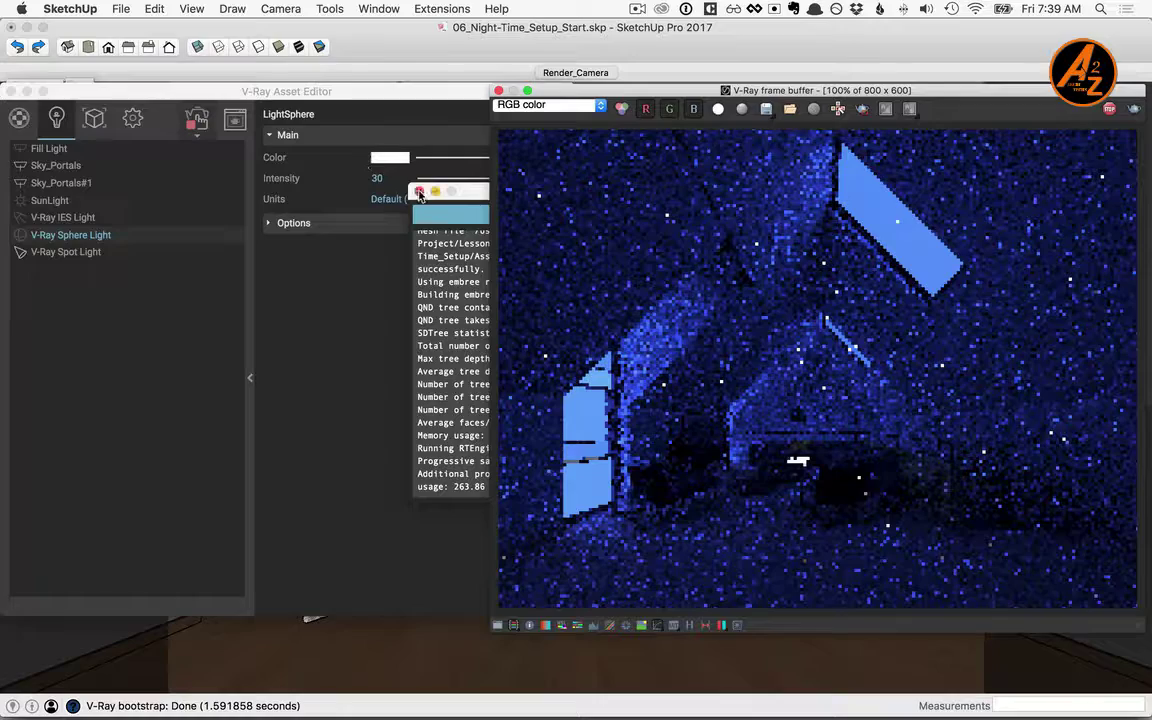
pyautogui.click(865, 111)
pyautogui.moveTo(723, 367); pyautogui.dragTo(877, 504)
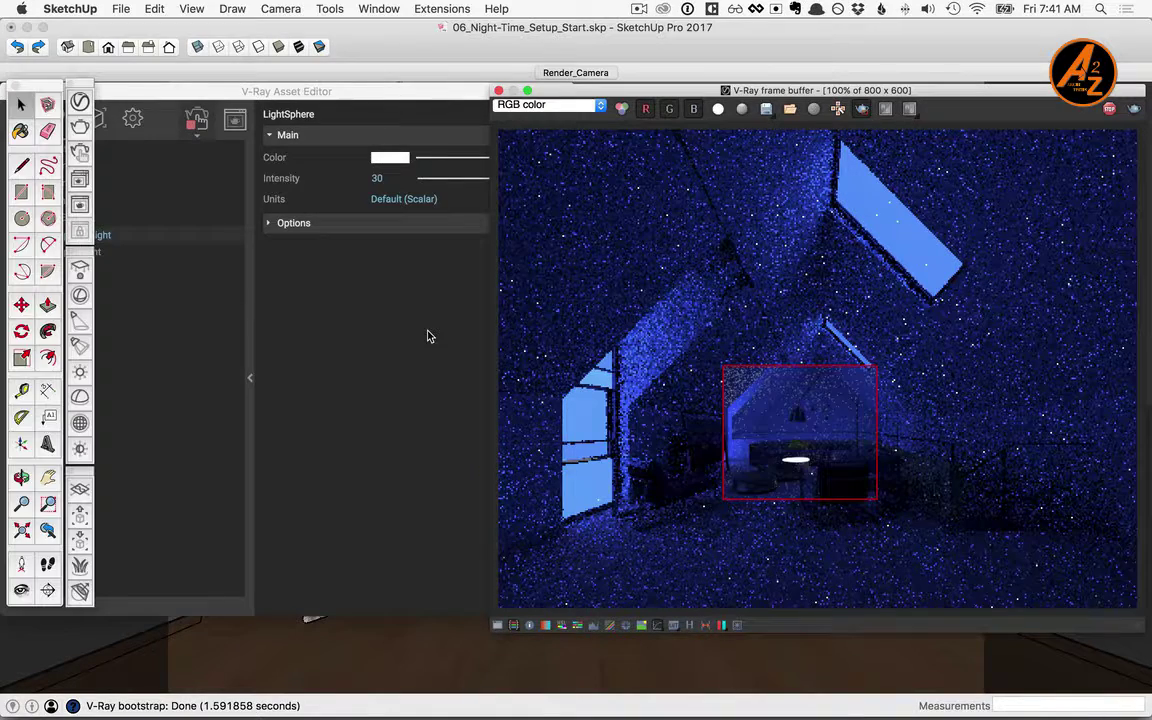
# - Set the V-Ray Spot Light's decay to Inverse Square while the region render runs
pyautogui.click(377, 97)
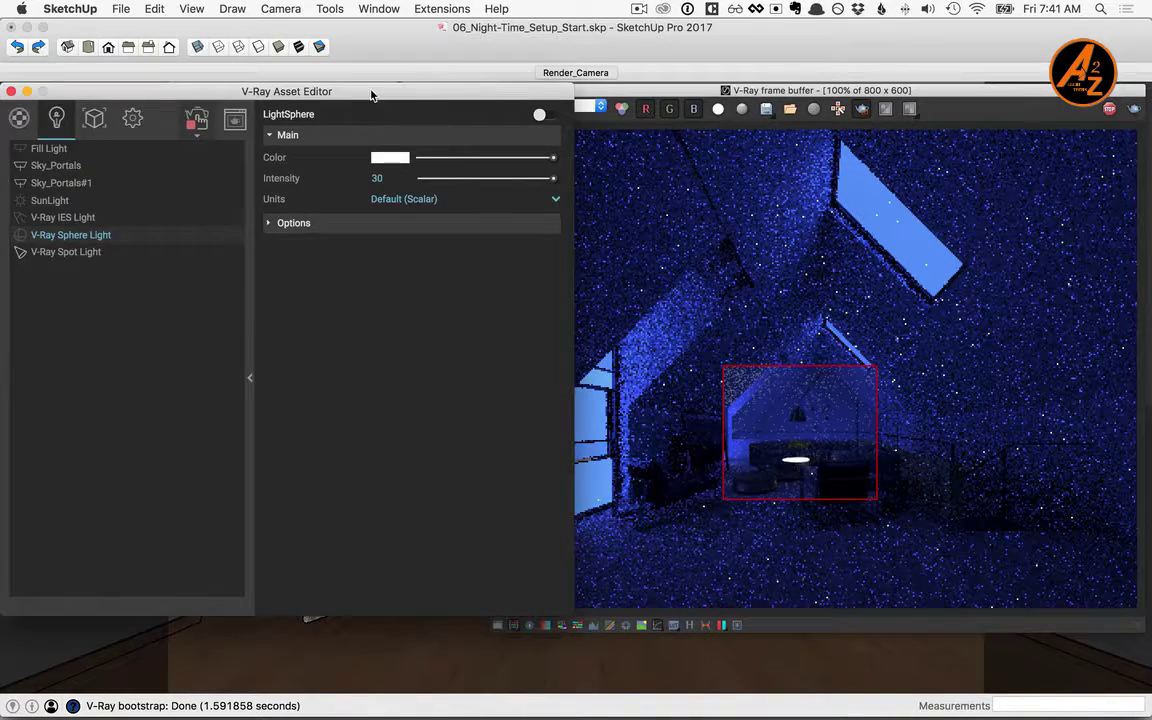
pyautogui.click(55, 252)
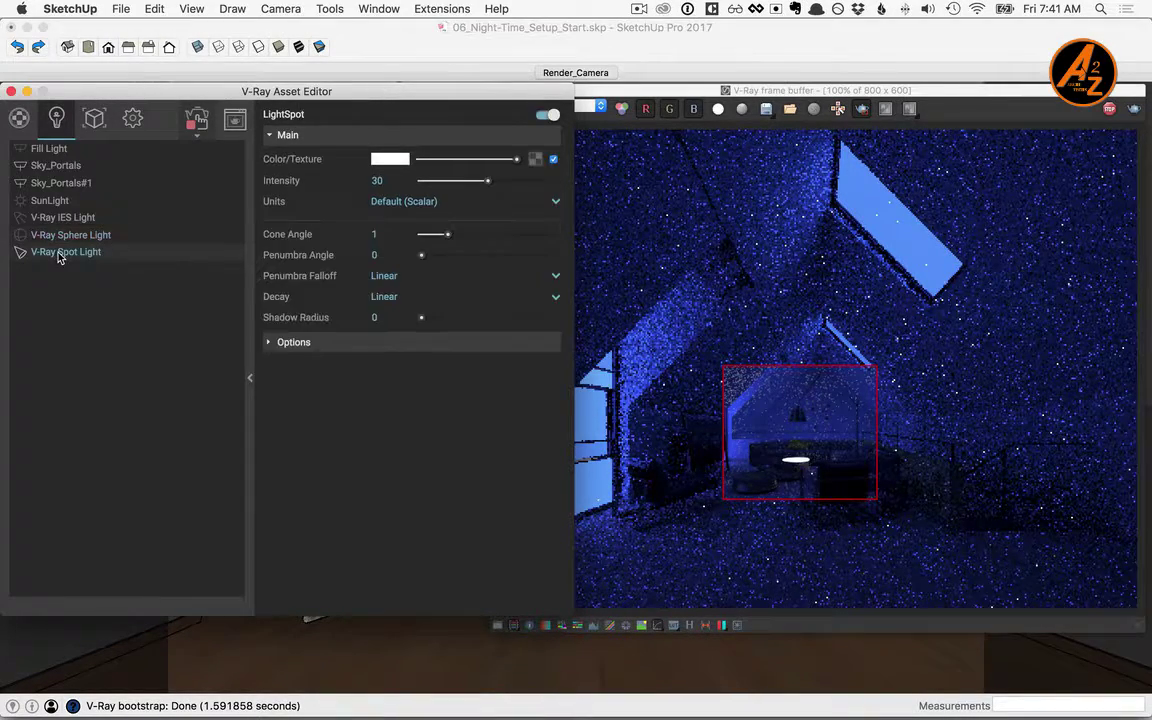
pyautogui.click(556, 298)
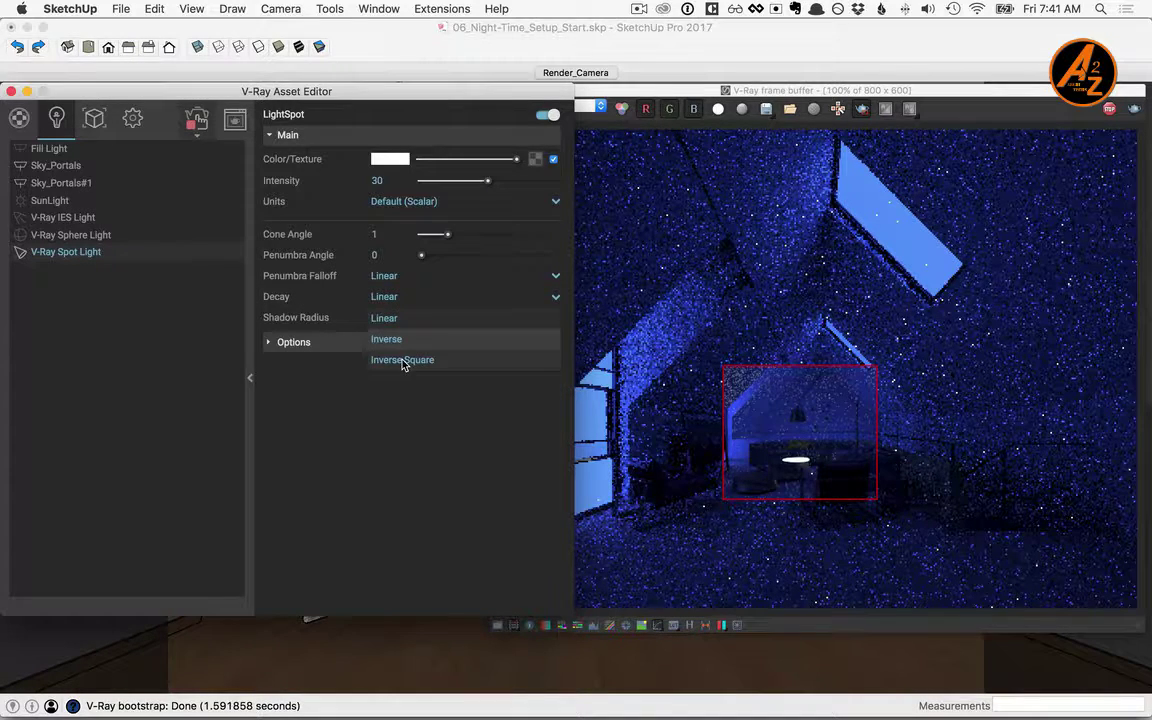
pyautogui.click(402, 360)
pyautogui.click(797, 451)
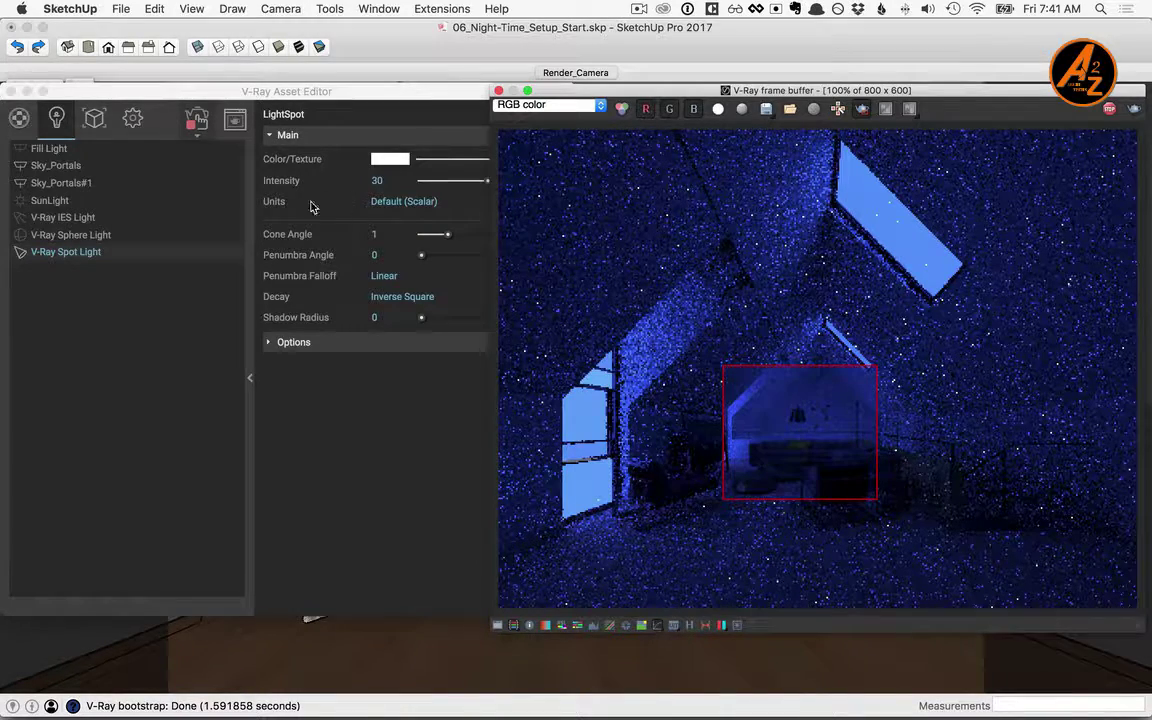
# - Set the V-Ray Spot Light's units to Radiant power (W) and its intensity to 25
pyautogui.click(280, 184)
pyautogui.click(415, 203)
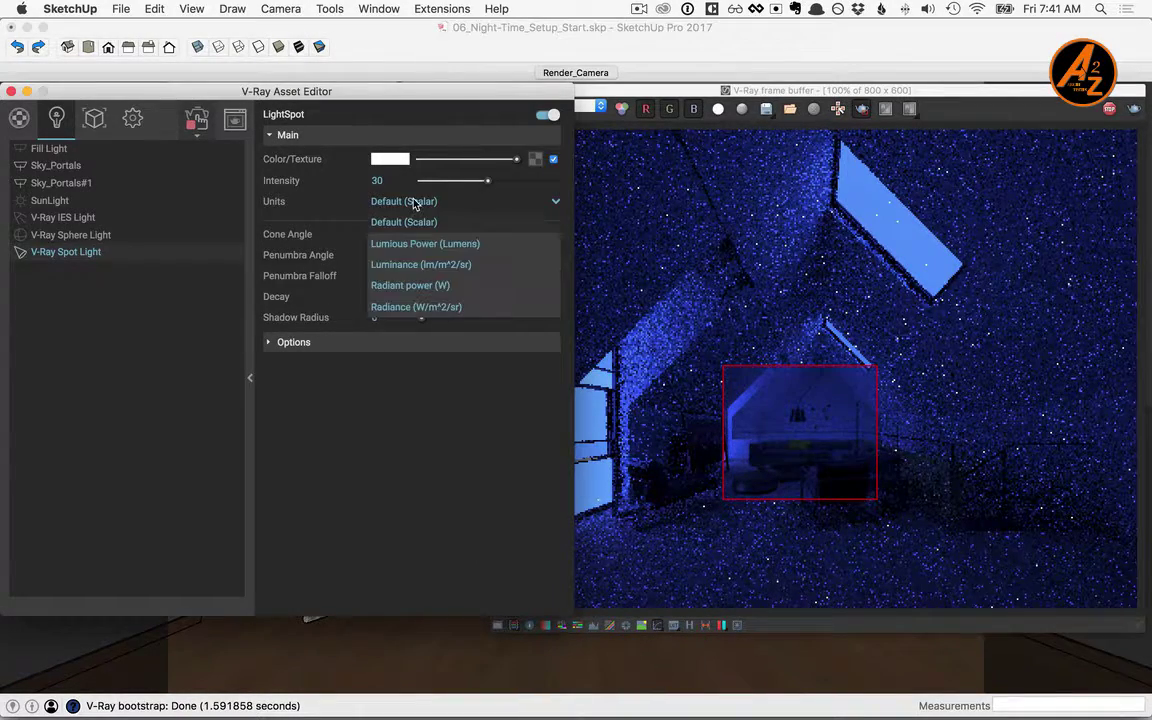
pyautogui.click(427, 288)
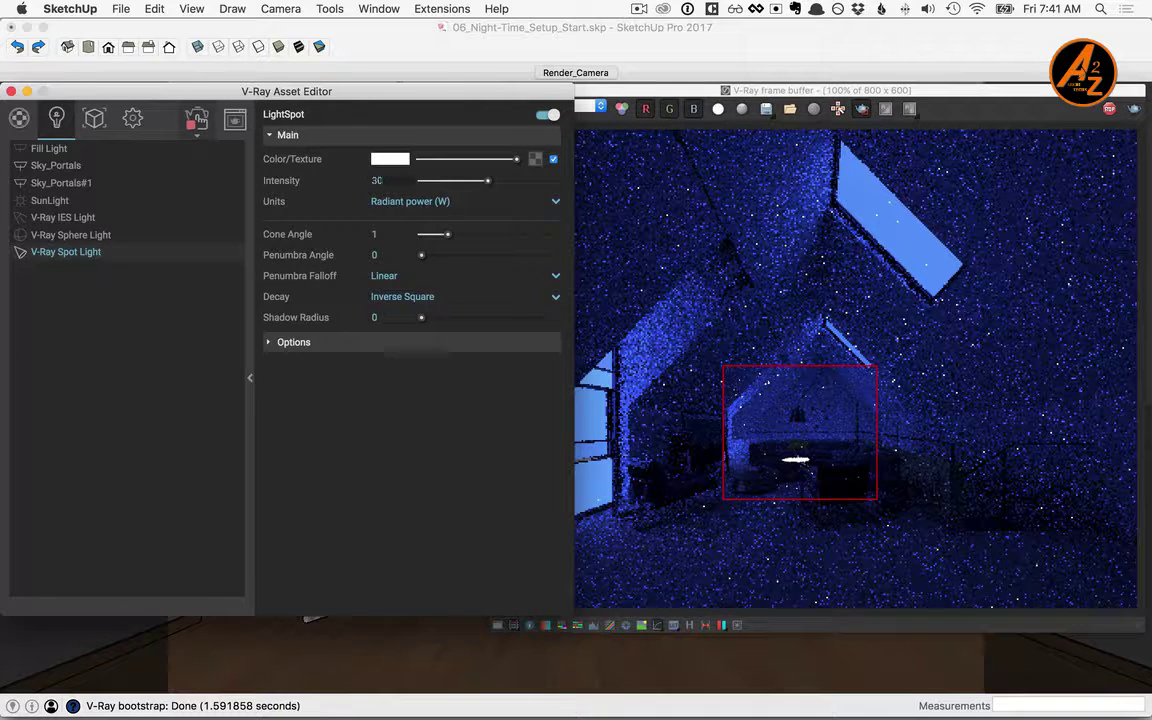
pyautogui.click(362, 182)
pyautogui.write('25')
pyautogui.press('Return')
# - Set the V-Ray Spot Light's cone angle to 1.8 and its penumbra angle to 0.5
pyautogui.moveTo(445, 234); pyautogui.dragTo(449, 260)
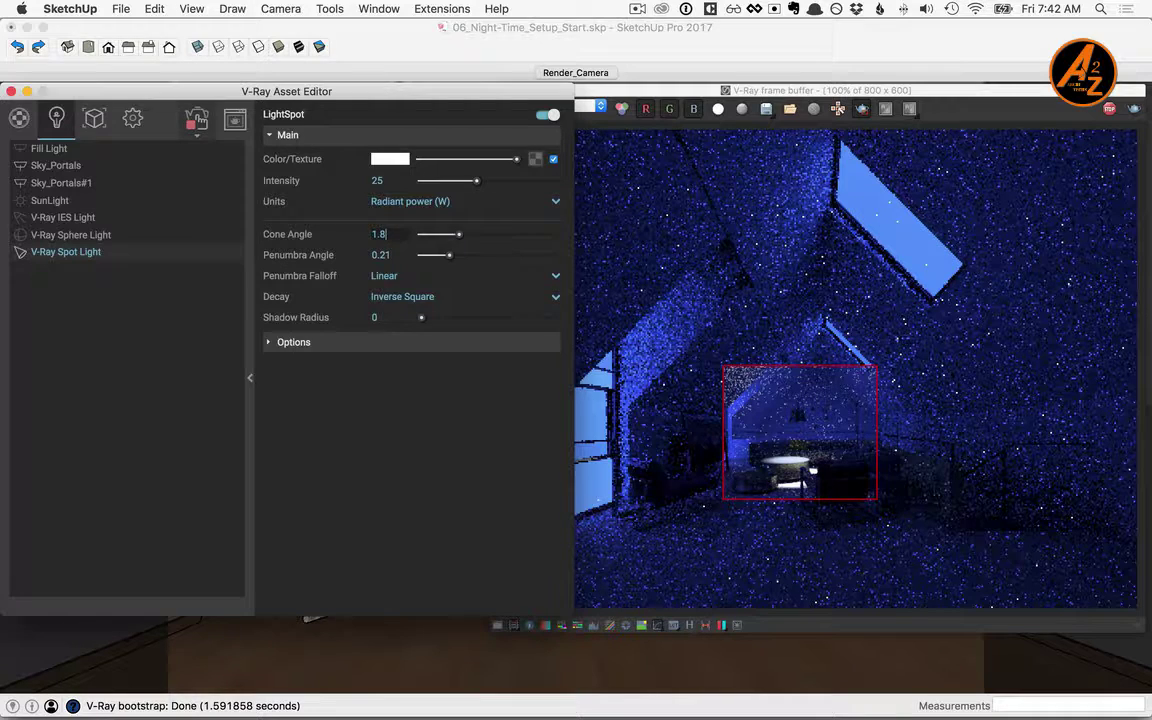
pyautogui.press('Return')
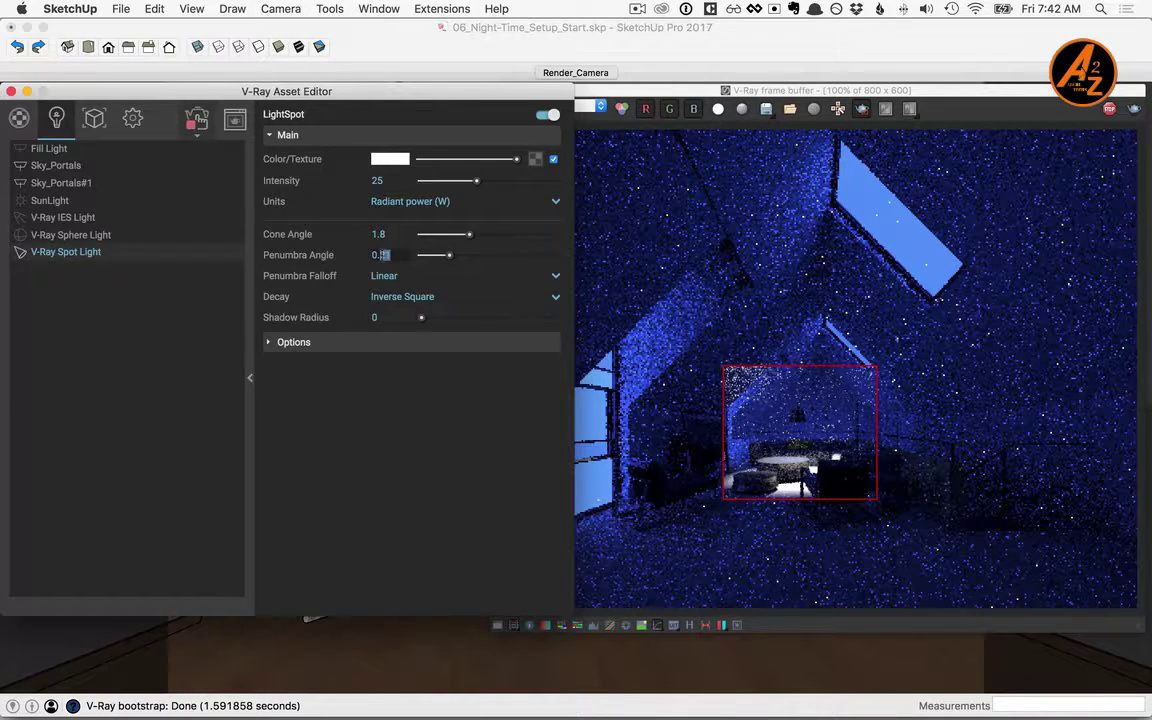
pyautogui.write('5')
pyautogui.press('Return')
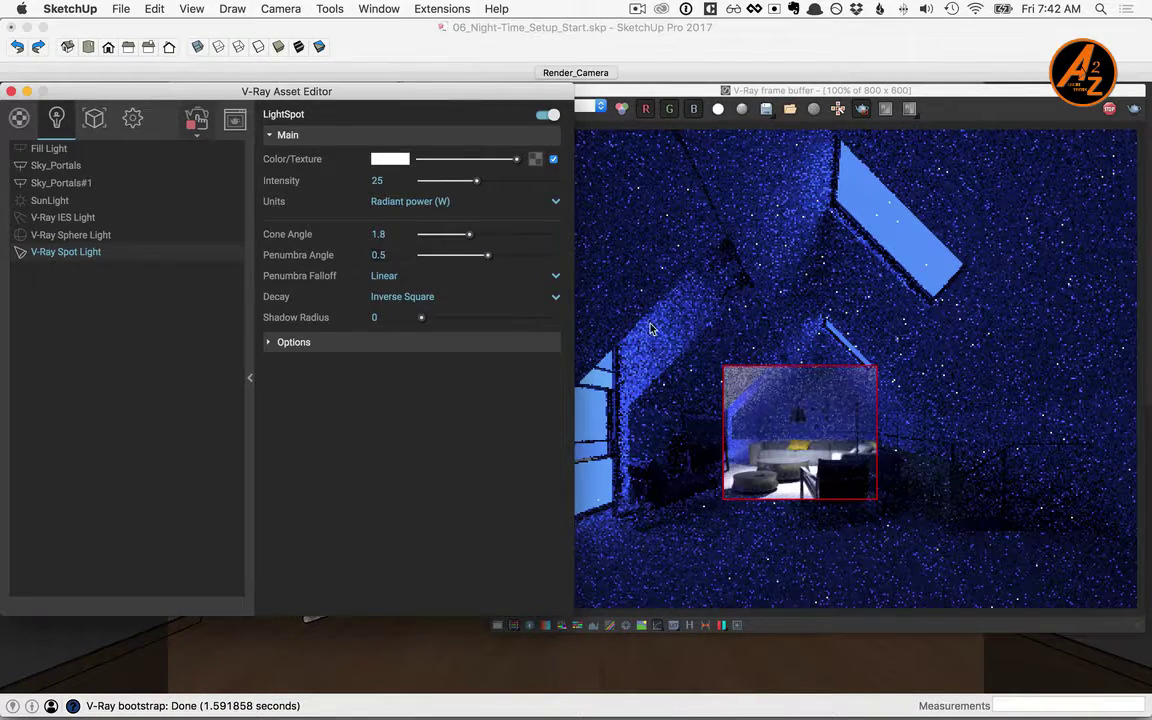
# - Widen the render region to cover the whole seating area and tint the V-Ray Spot Light a warm cream colour
pyautogui.moveTo(635, 331)
pyautogui.mouseDown()
pyautogui.moveTo(724, 414)
pyautogui.moveTo(990, 566)
pyautogui.moveTo(913, 437)
pyautogui.moveTo(845, 460)
pyautogui.moveTo(990, 566)
pyautogui.mouseUp()
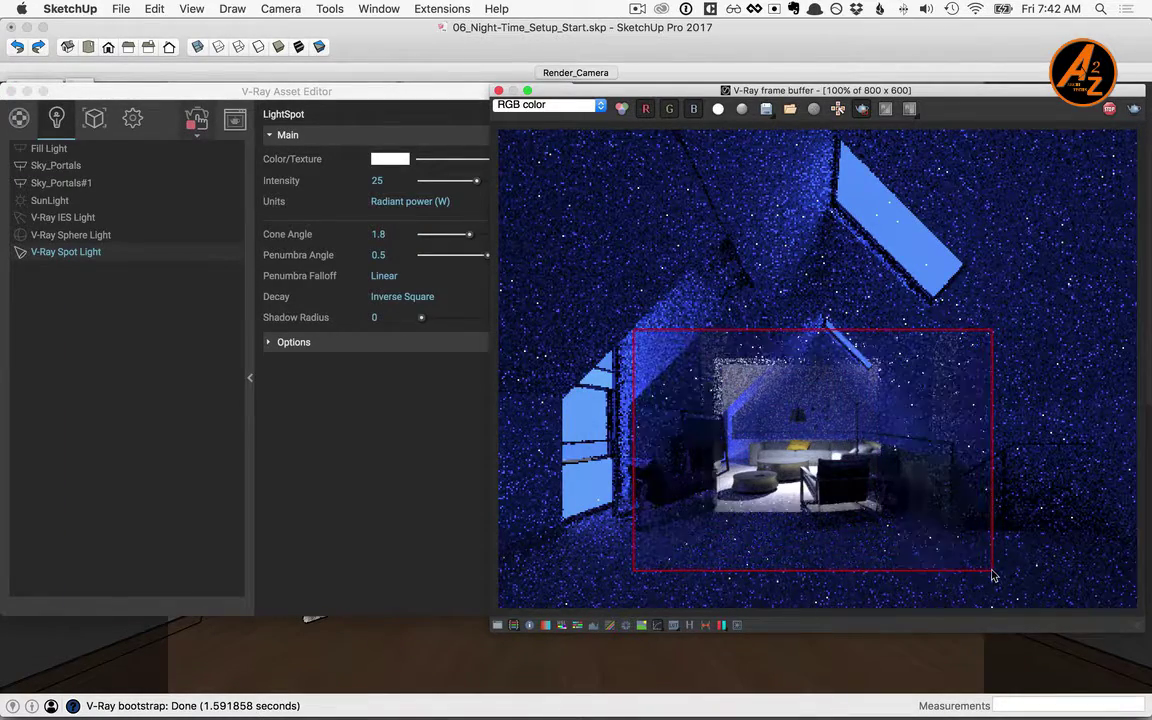
pyautogui.click(409, 429)
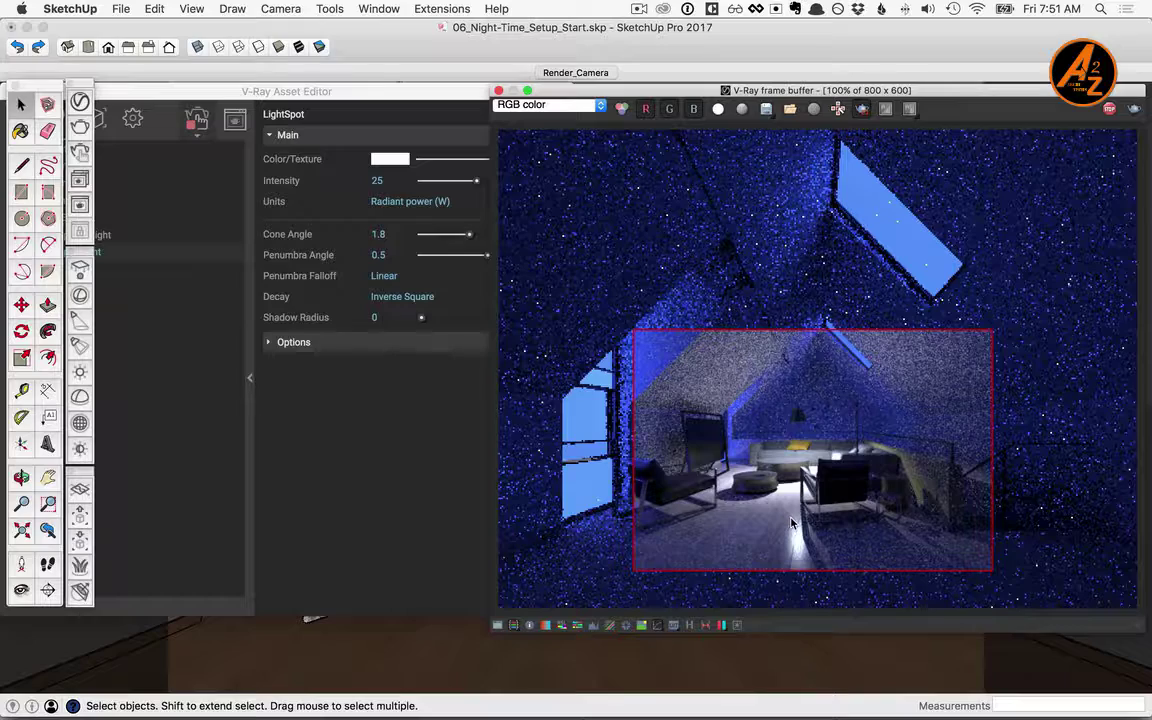
pyautogui.click(387, 160)
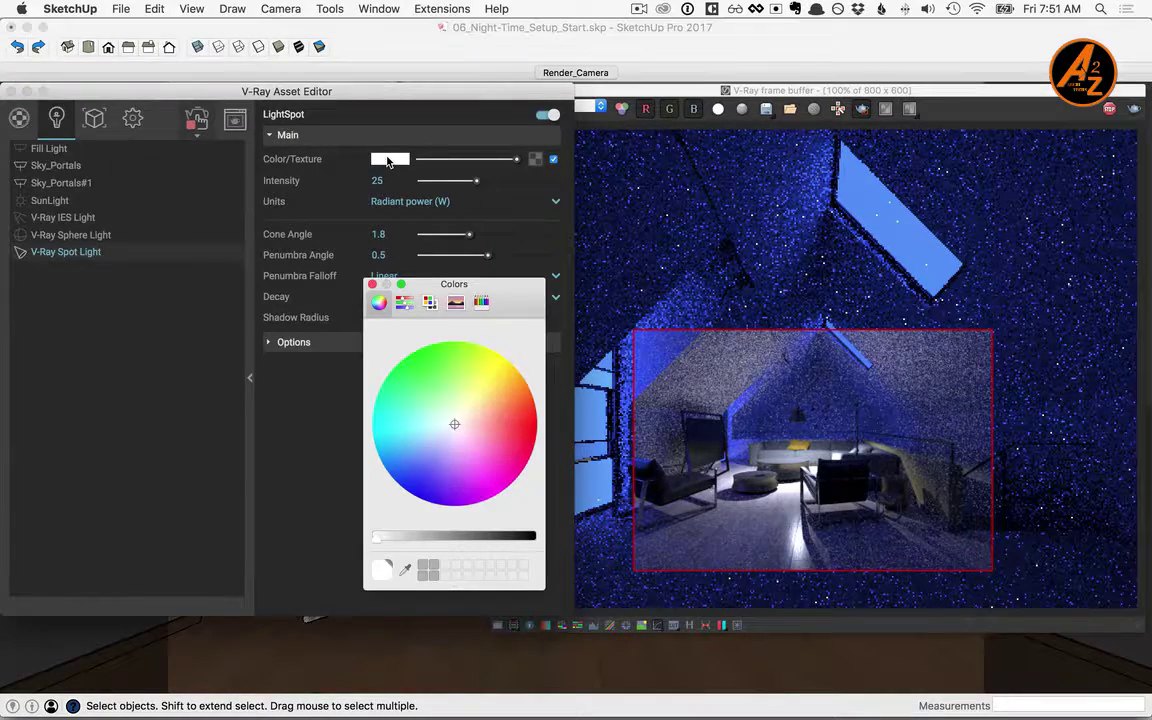
pyautogui.moveTo(465, 415); pyautogui.dragTo(472, 411)
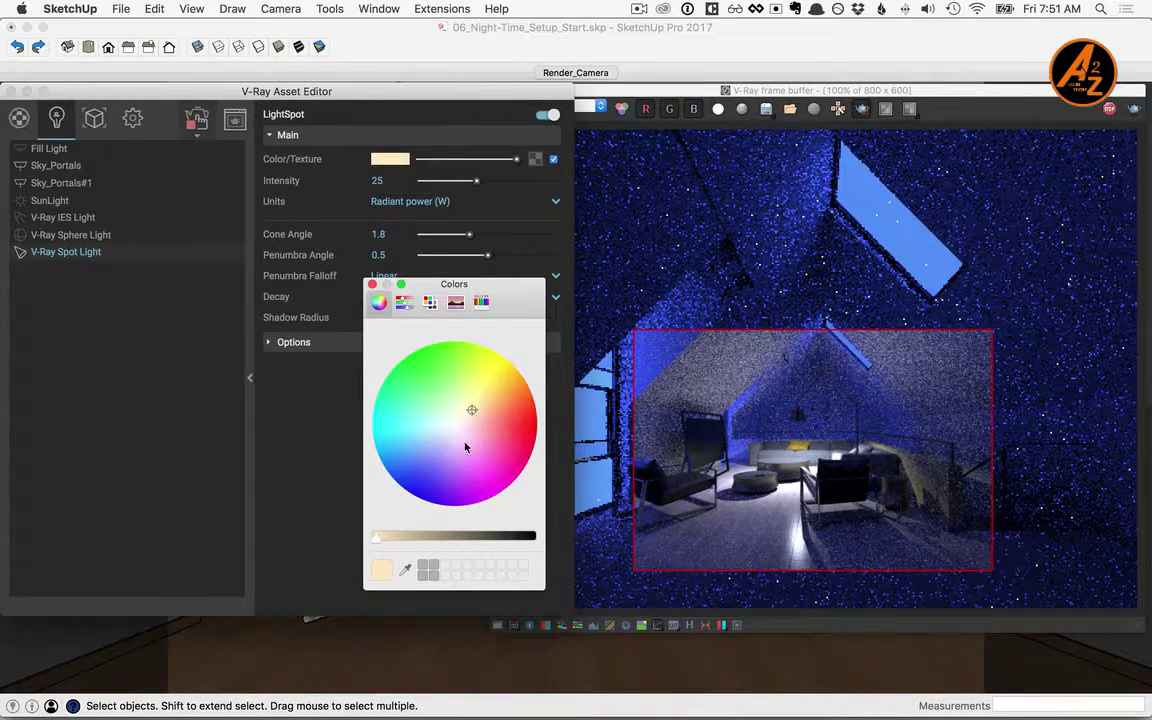
pyautogui.click(395, 330)
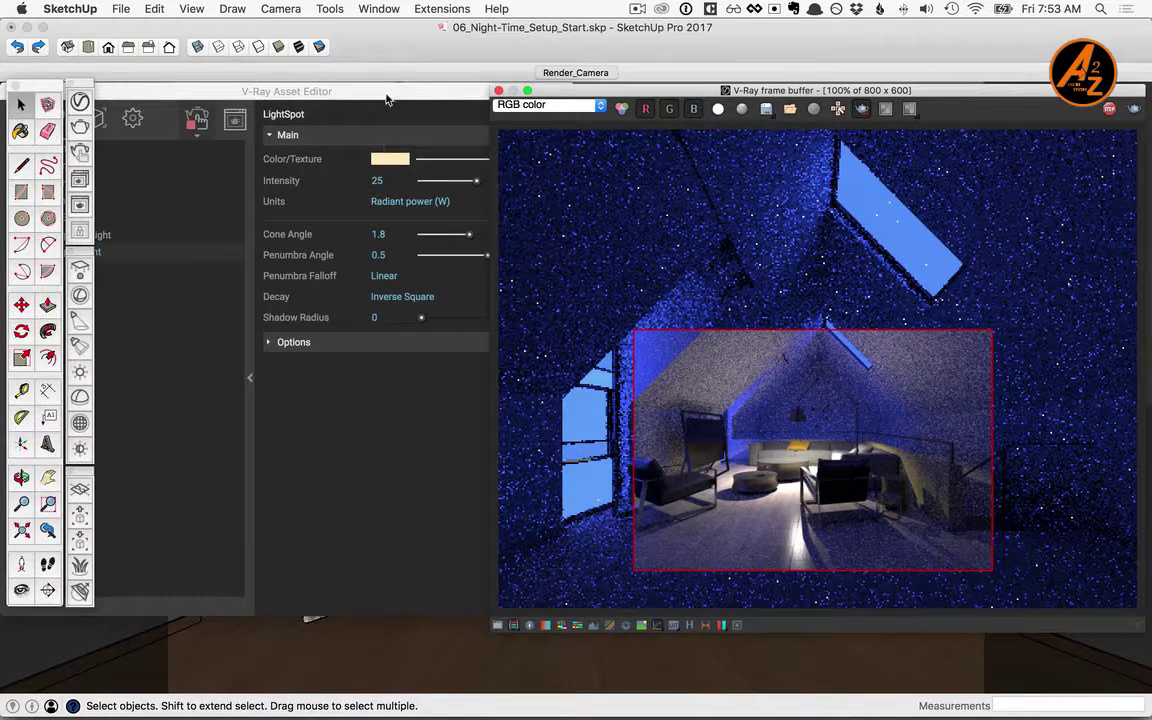
# - Copy the spot light's warm cream colour to the V-Ray Sphere Light and turn the sphere light on
pyautogui.click(387, 100)
pyautogui.moveTo(387, 165); pyautogui.dragTo(400, 178)
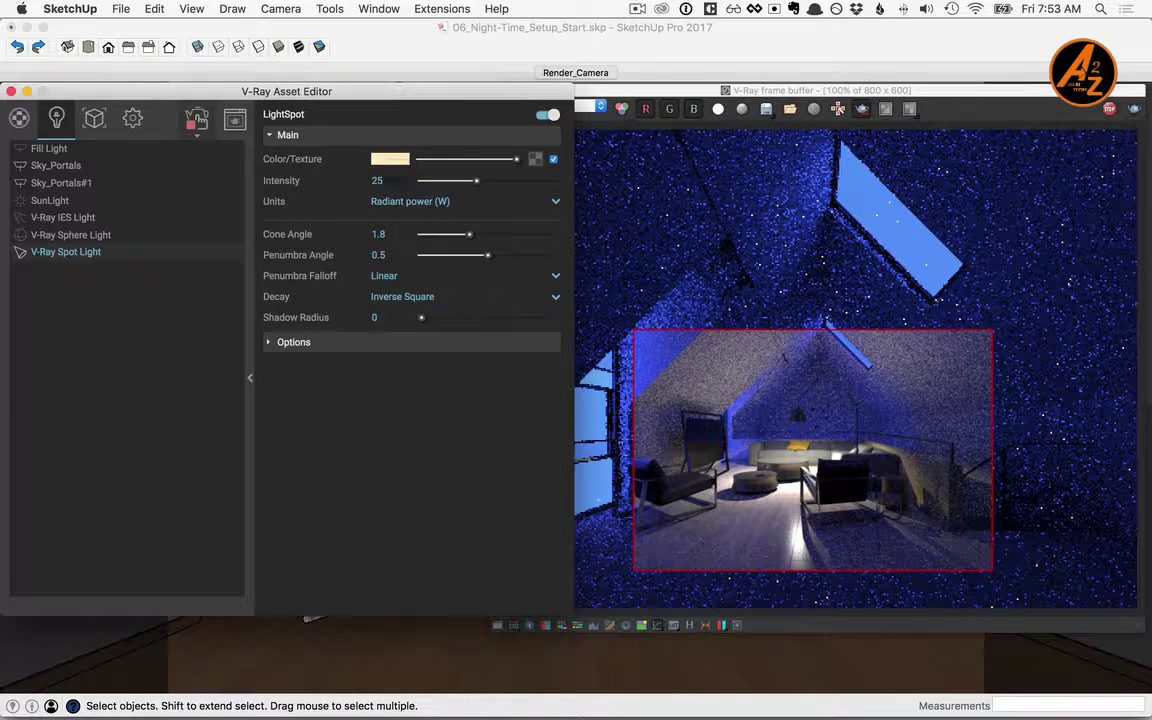
pyautogui.click(85, 236)
pyautogui.moveTo(85, 237); pyautogui.dragTo(390, 160)
pyautogui.click(541, 114)
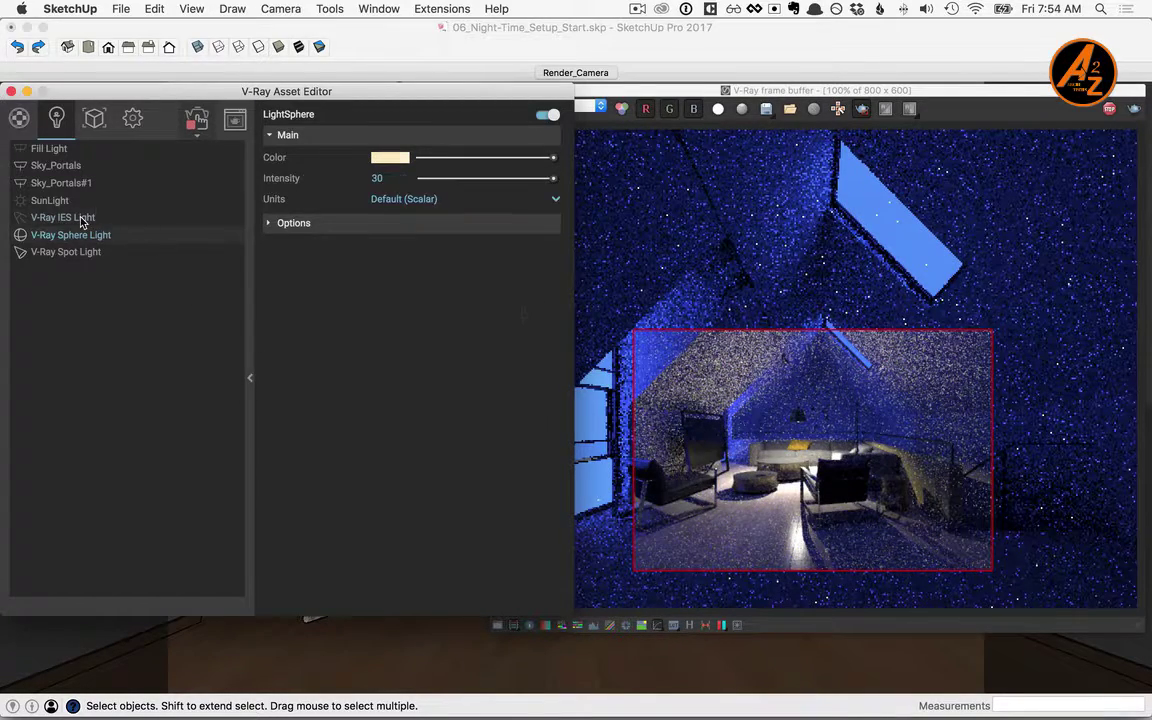
# - Turn on the V-Ray IES Light and give it a warm cream colour
pyautogui.click(82, 222)
pyautogui.click(540, 115)
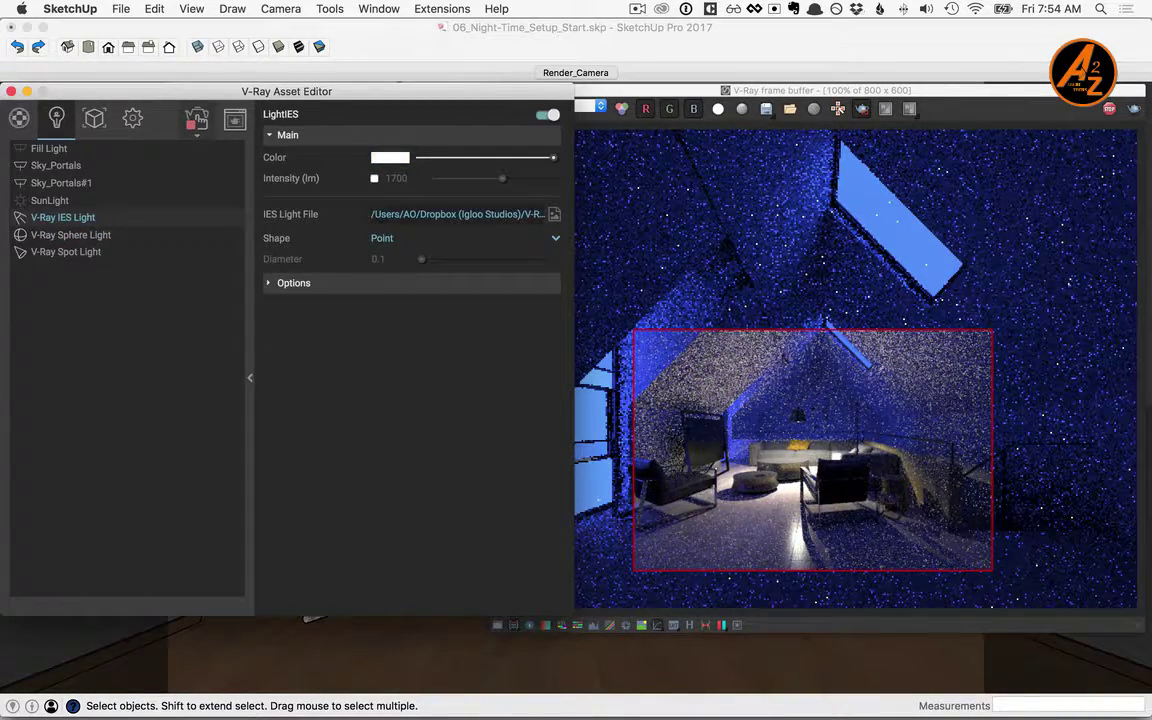
pyautogui.click(390, 158)
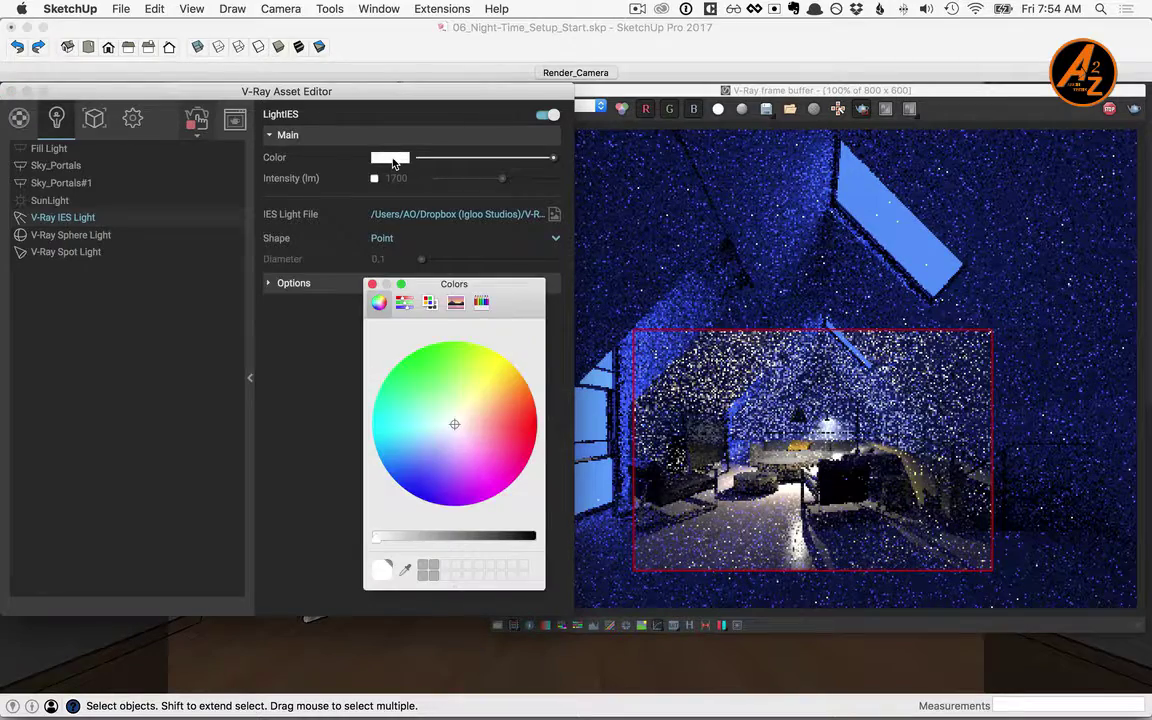
pyautogui.click(470, 411)
# - Move the render region to the stair railing area, then turn on the Fill Light and make it invisible
pyautogui.click(50, 149)
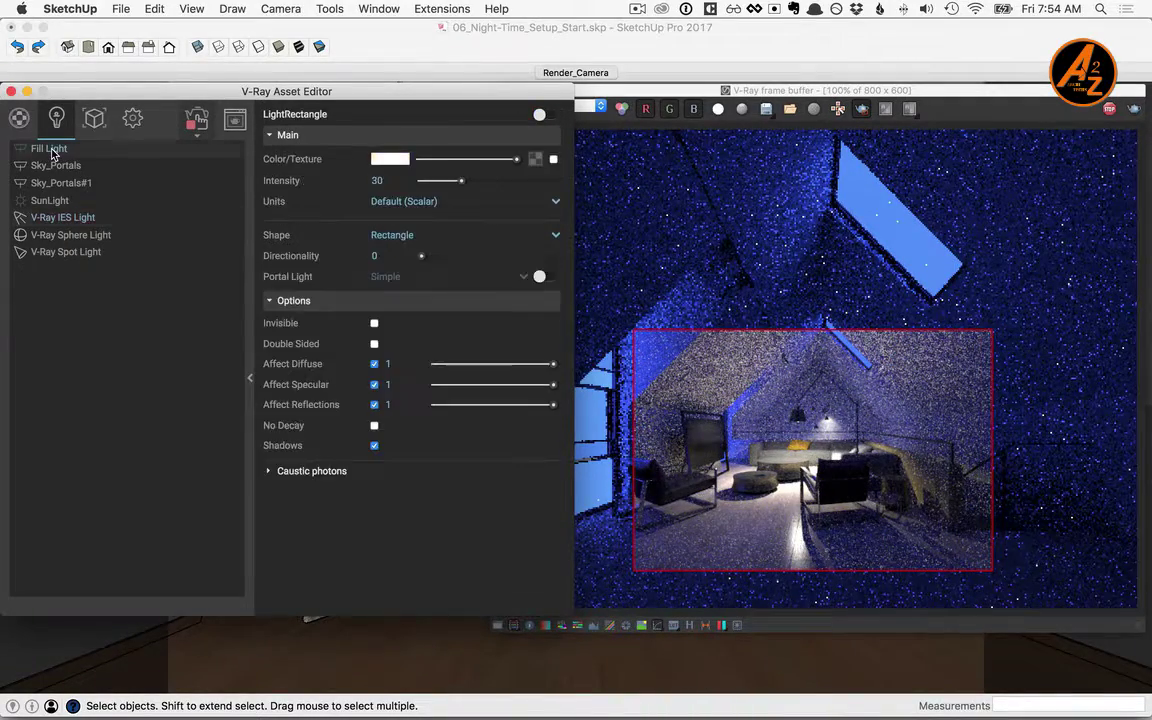
pyautogui.click(835, 352)
pyautogui.moveTo(835, 352)
pyautogui.mouseDown()
pyautogui.moveTo(1107, 598)
pyautogui.moveTo(1133, 603)
pyautogui.mouseUp()
pyautogui.click(480, 118)
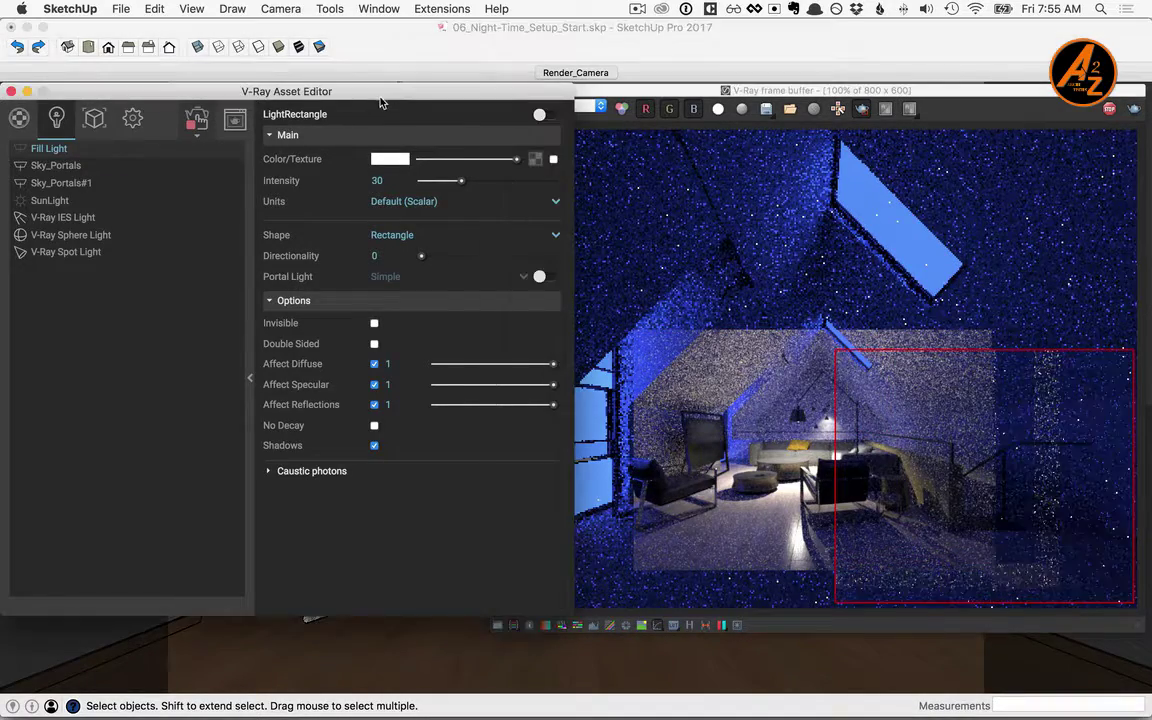
pyautogui.click(539, 117)
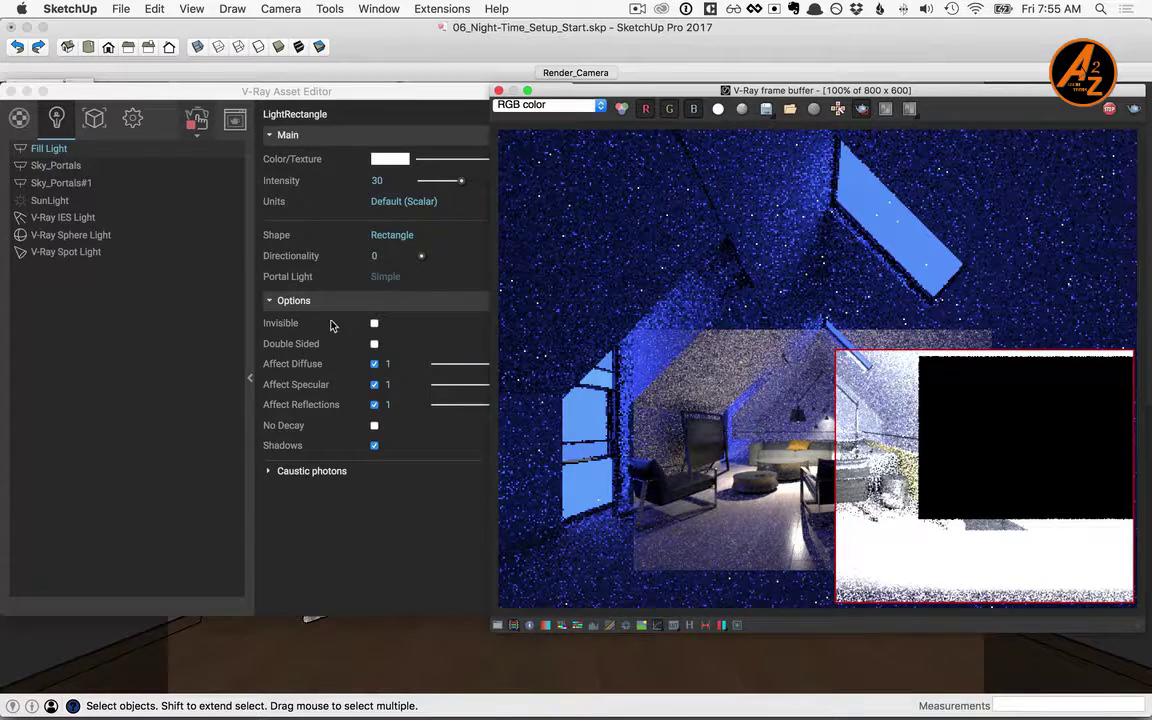
pyautogui.click(377, 324)
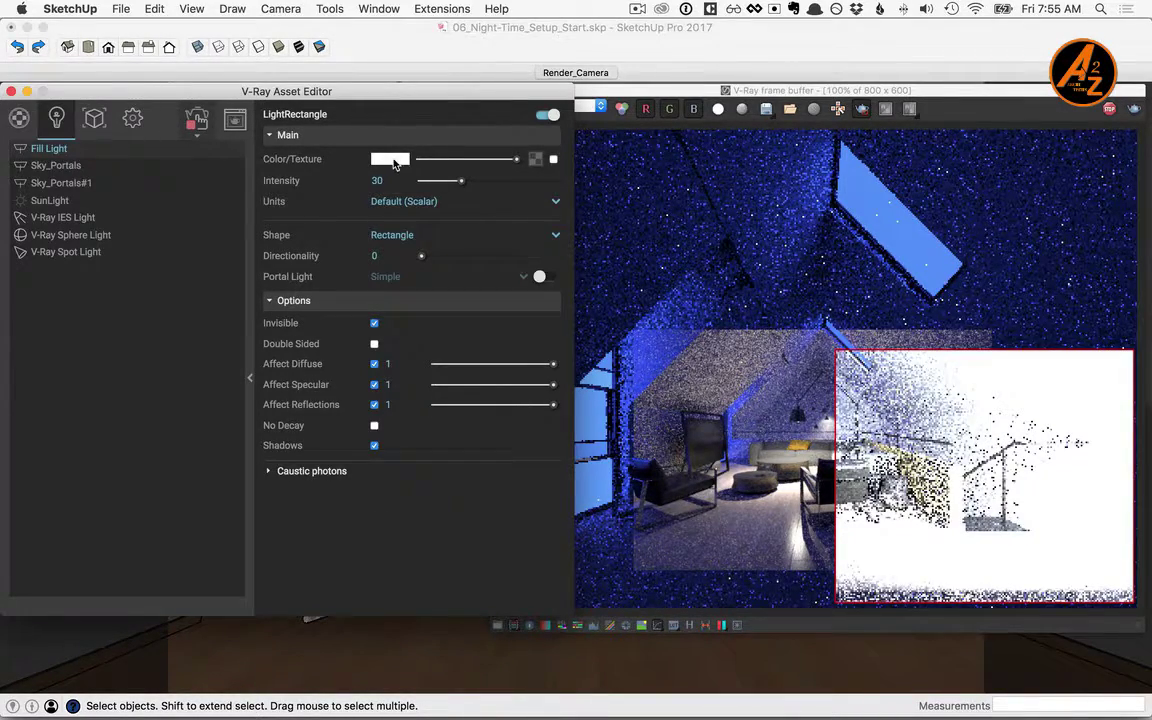
# - Change the Fill Light's colour to a saturated blue
pyautogui.click(393, 160)
pyautogui.click(421, 478)
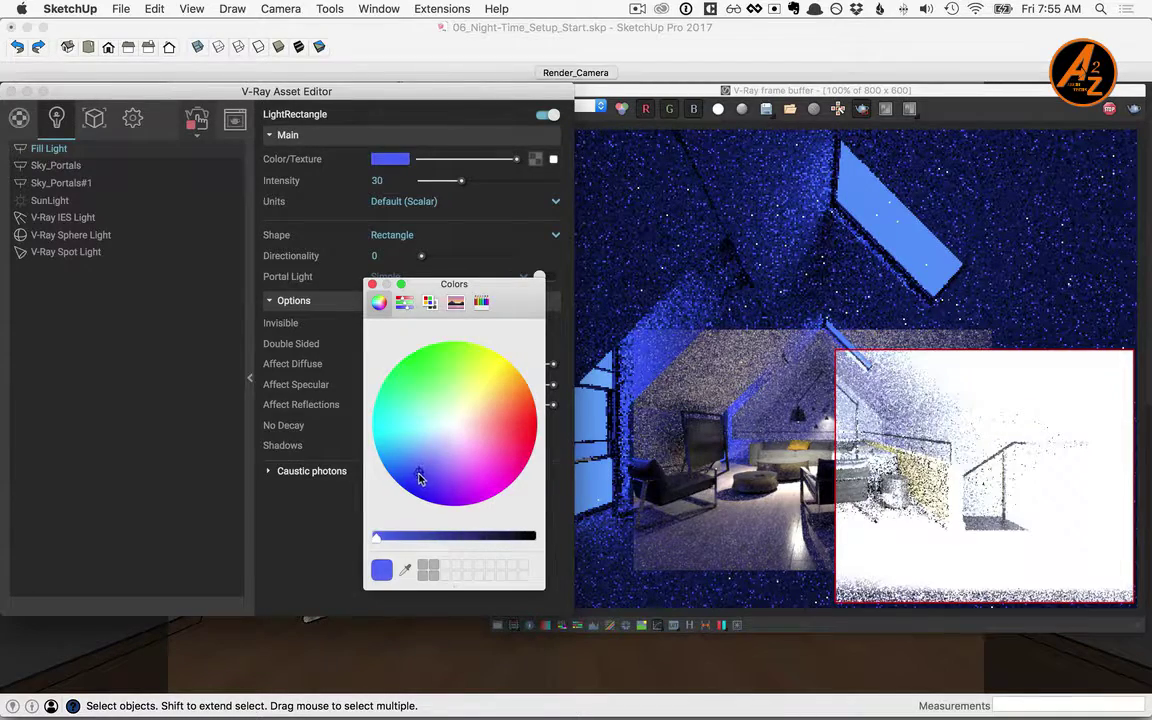
pyautogui.click(411, 478)
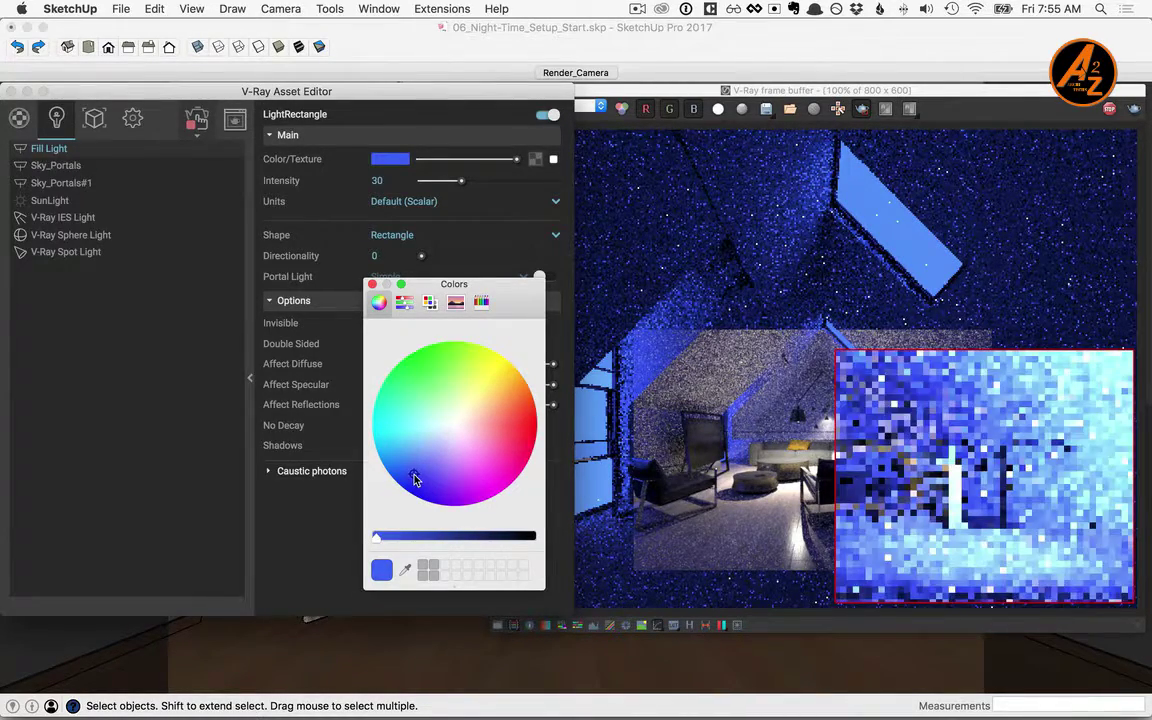
pyautogui.click(372, 286)
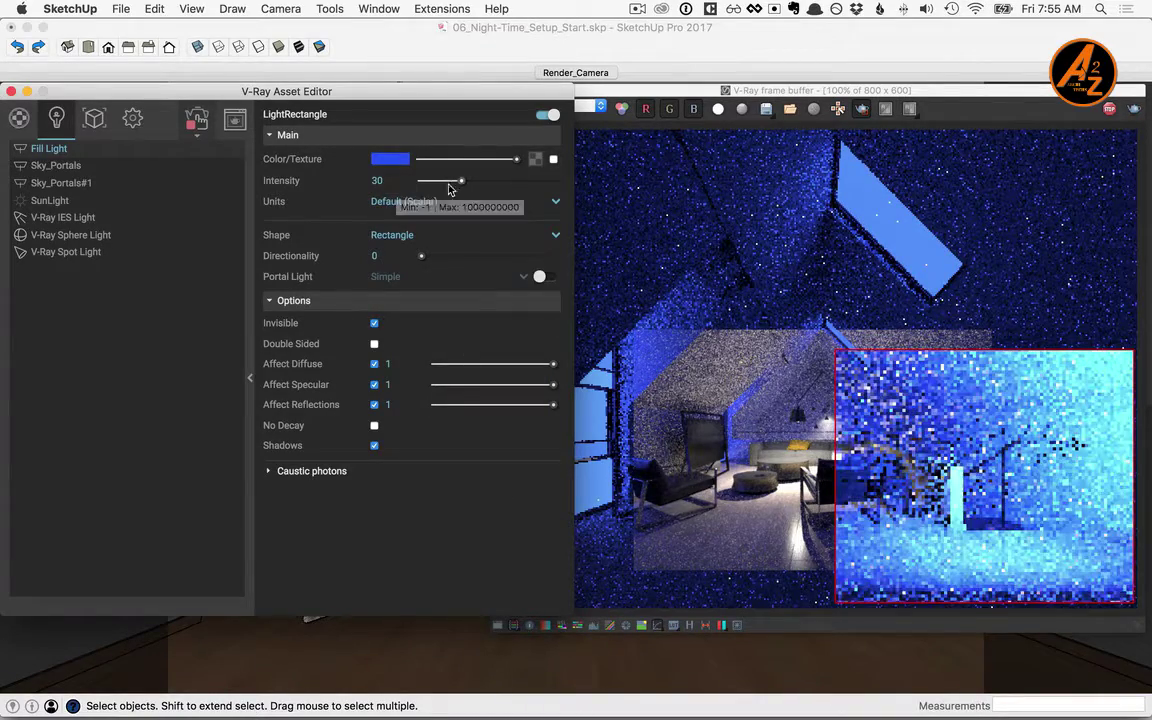
# - Lower the Fill Light's intensity to 6 and turn off region rendering to update the full image
pyautogui.moveTo(461, 181); pyautogui.dragTo(446, 185)
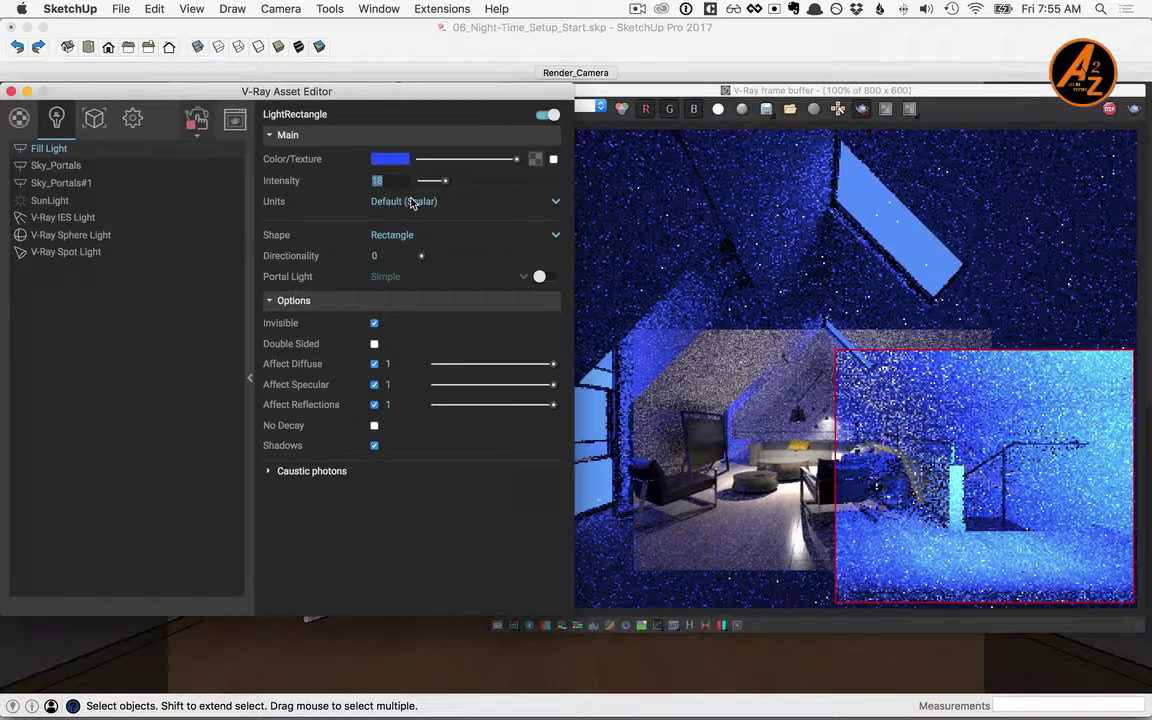
pyautogui.write('6')
pyautogui.press('Return')
pyautogui.click(878, 145)
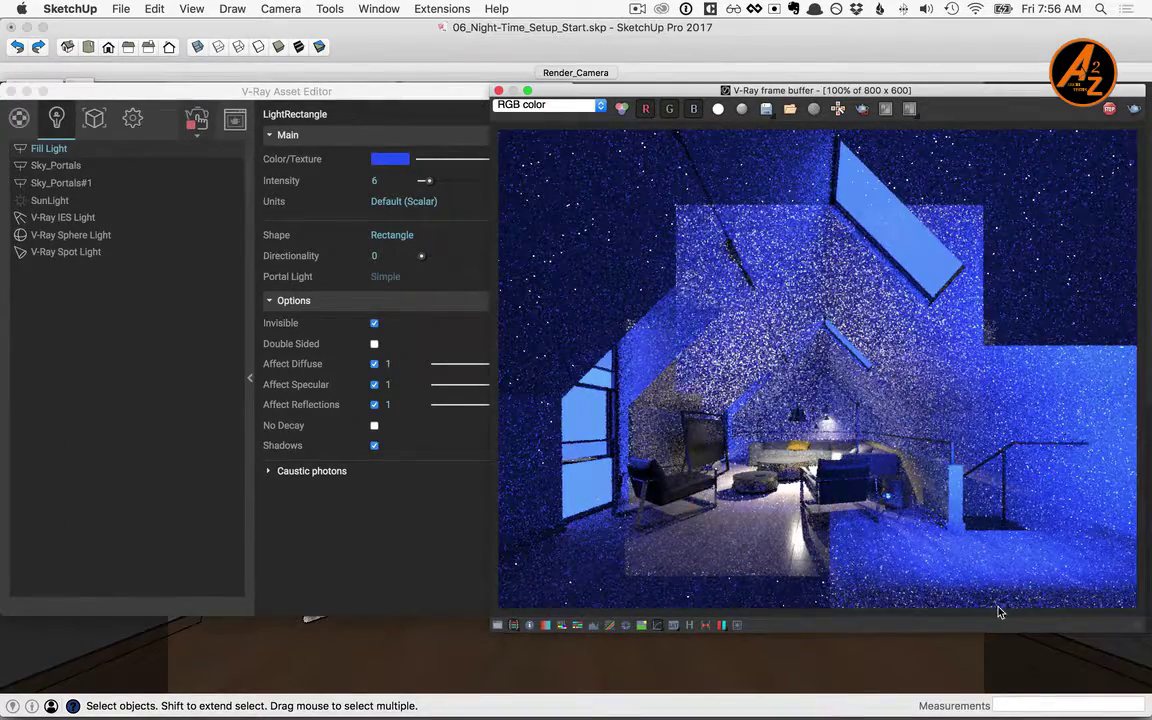
# - Turn region rendering back on and limit it to the bright floor reflection beside the central armchair
pyautogui.click(862, 108)
pyautogui.moveTo(835, 349); pyautogui.dragTo(1135, 604)
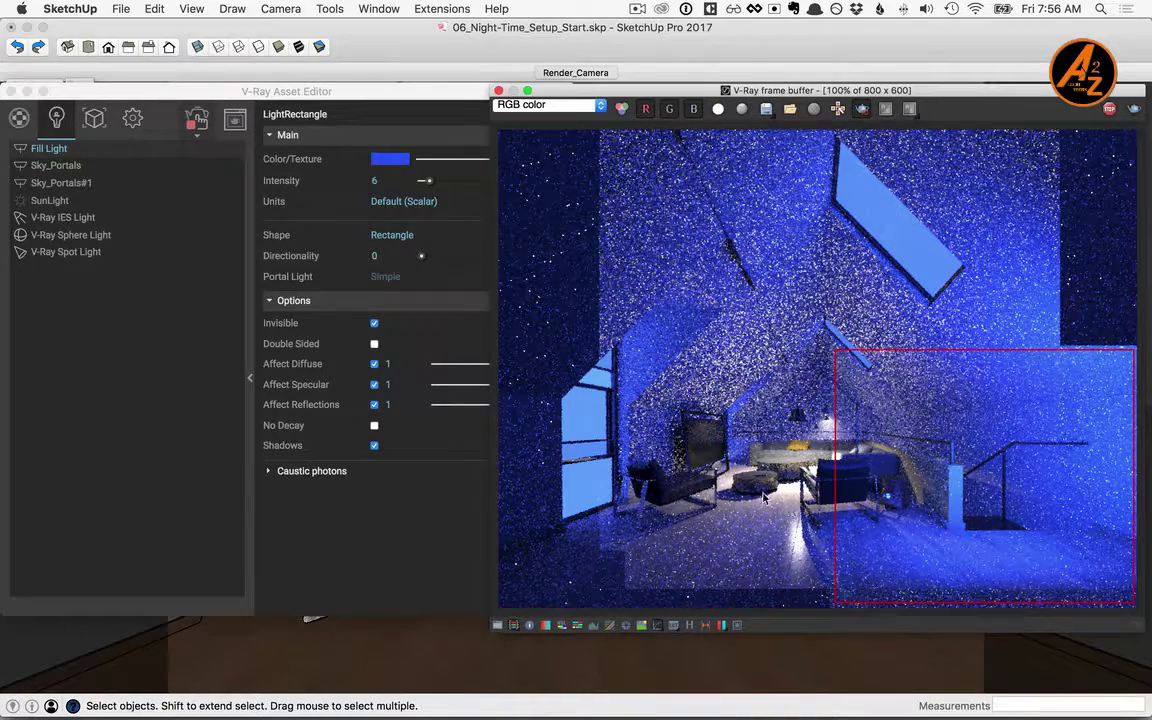
pyautogui.moveTo(753, 490); pyautogui.dragTo(852, 586)
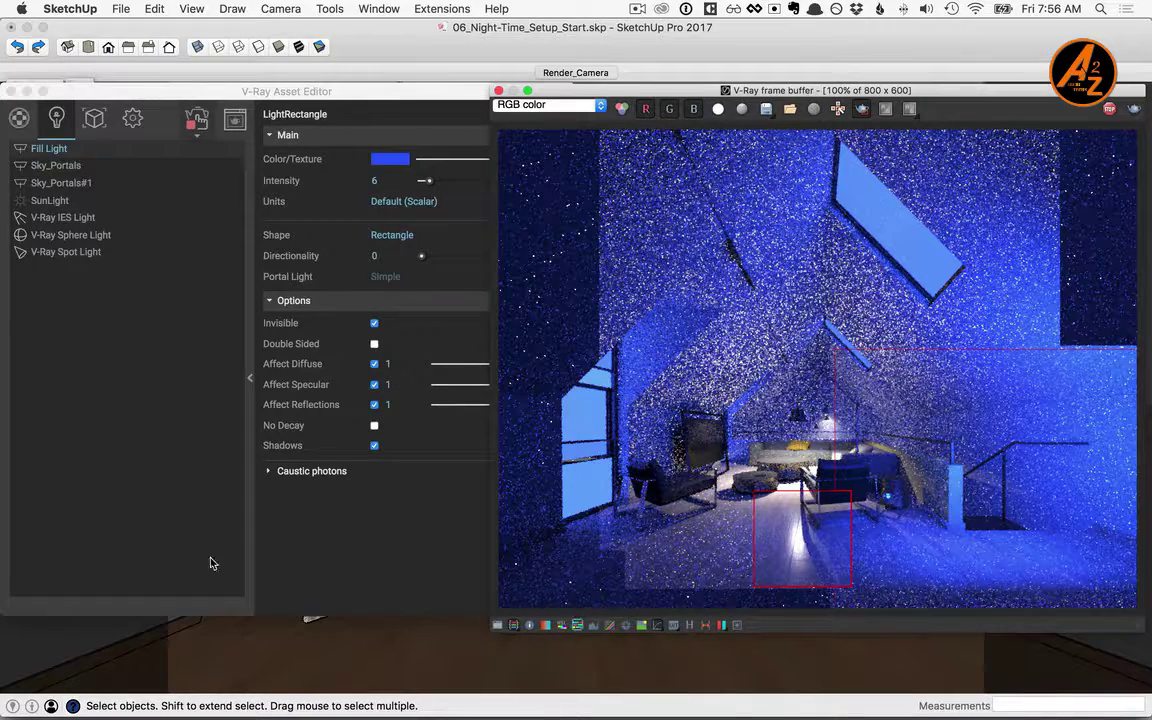
# - Set the V-Ray Spot Light's shadow radius to 2 and move the render region to the floor shadow under the armchair near the window
pyautogui.click(72, 254)
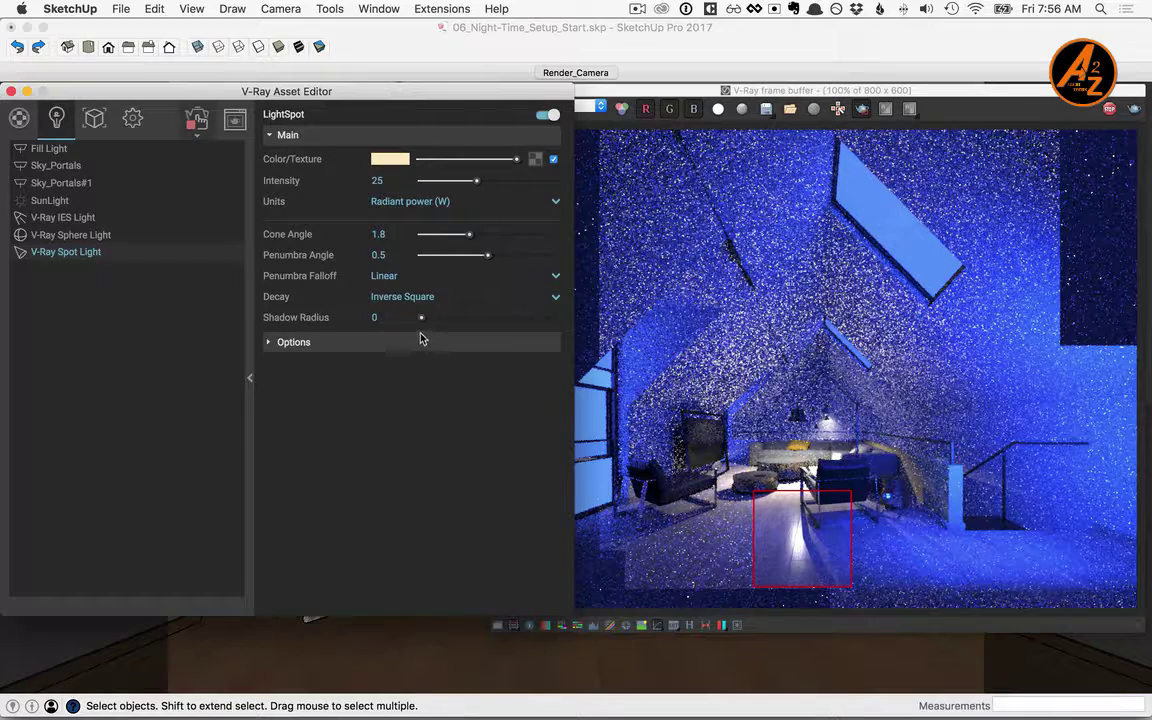
pyautogui.moveTo(421, 318); pyautogui.dragTo(433, 318)
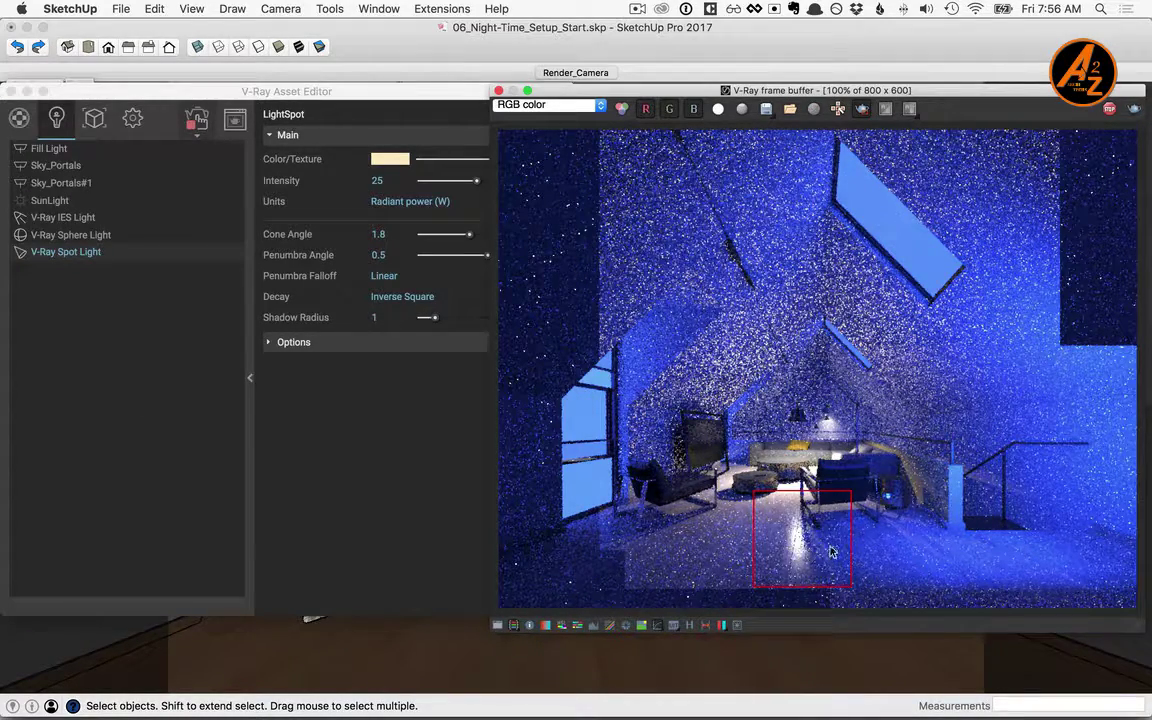
pyautogui.click(422, 334)
pyautogui.moveTo(384, 318); pyautogui.dragTo(344, 318)
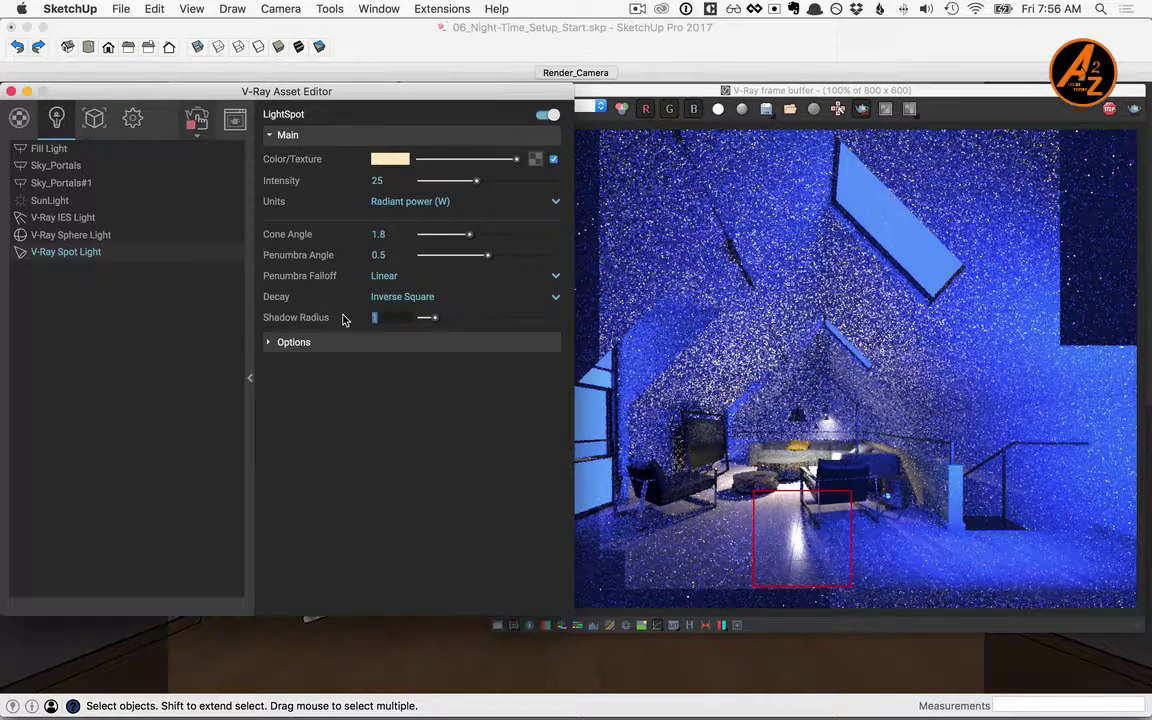
pyautogui.write('2')
pyautogui.press('Return')
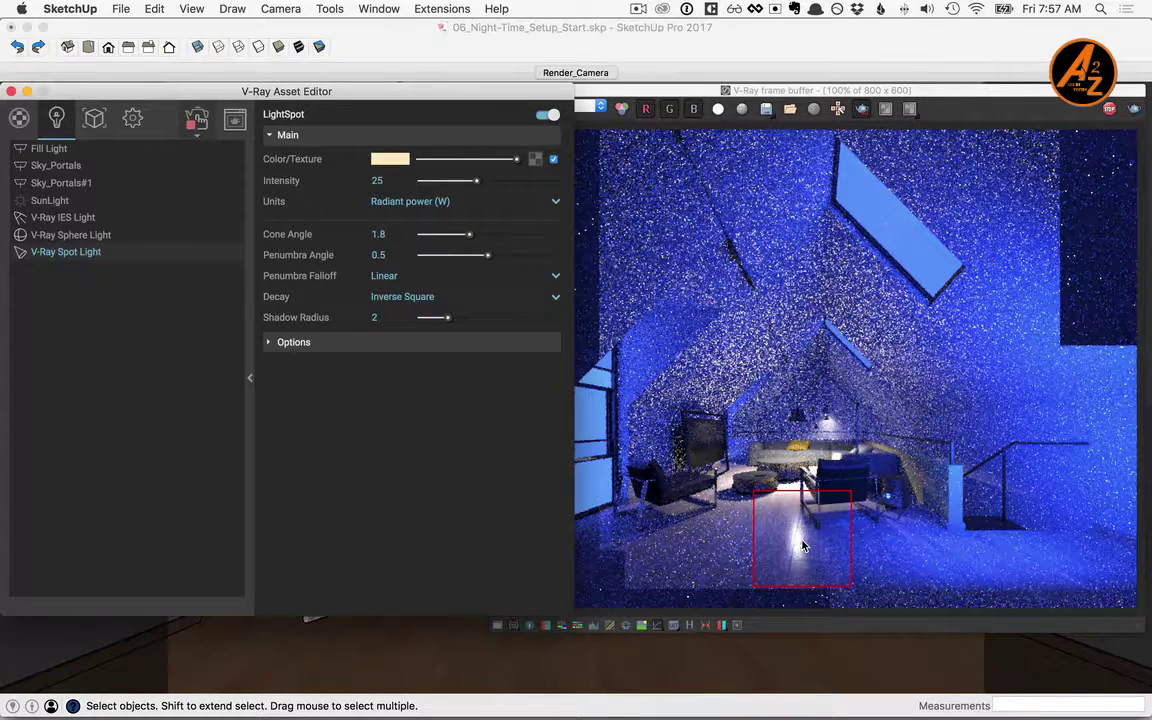
pyautogui.moveTo(631, 488); pyautogui.dragTo(732, 547)
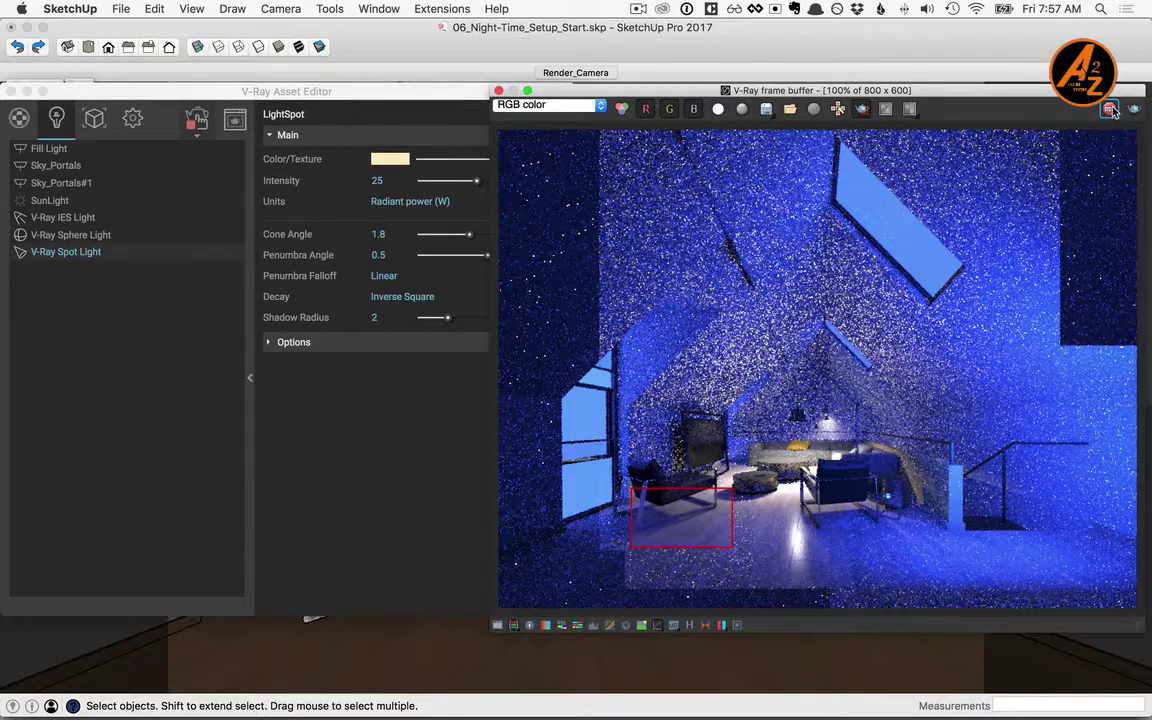
# - Set the standard camera's vignetting effect to 0.3 in the render settings
pyautogui.click(145, 90)
pyautogui.click(132, 118)
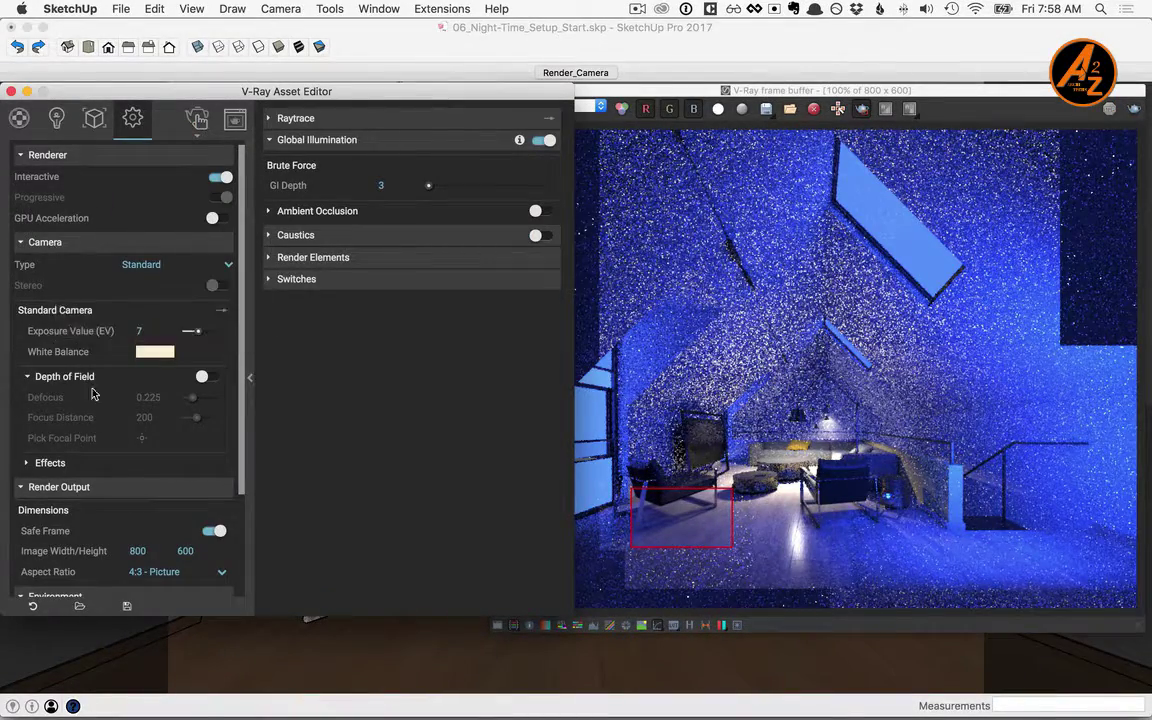
pyautogui.click(50, 463)
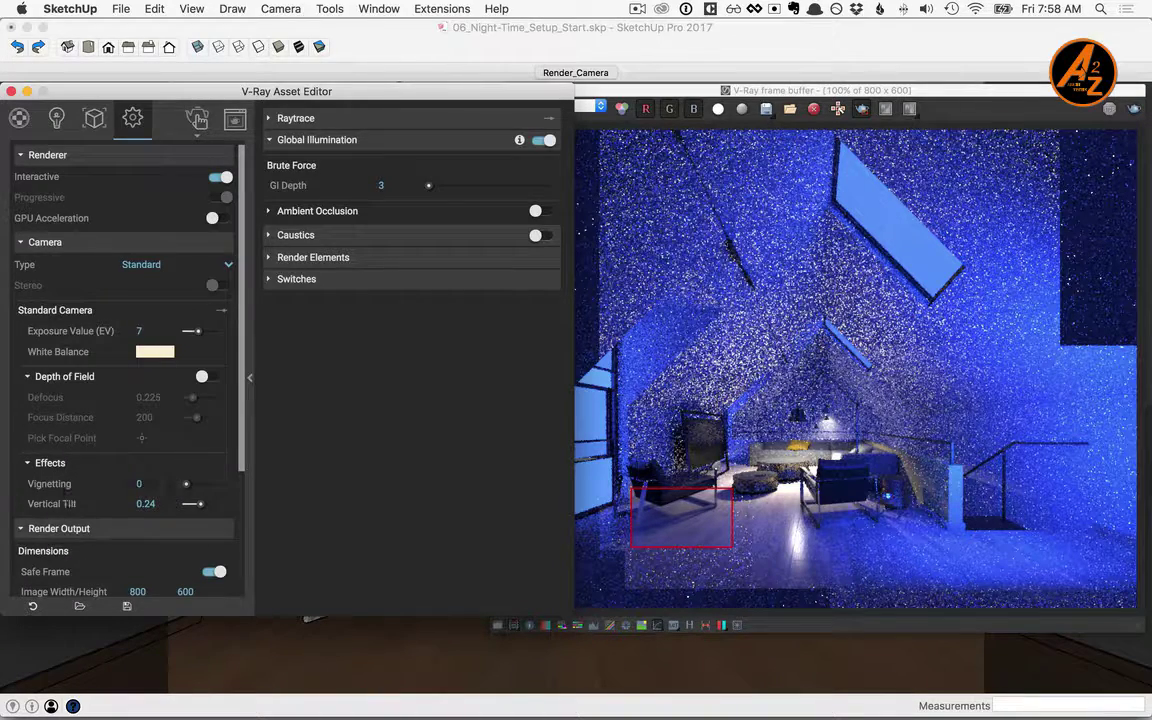
pyautogui.click(158, 485)
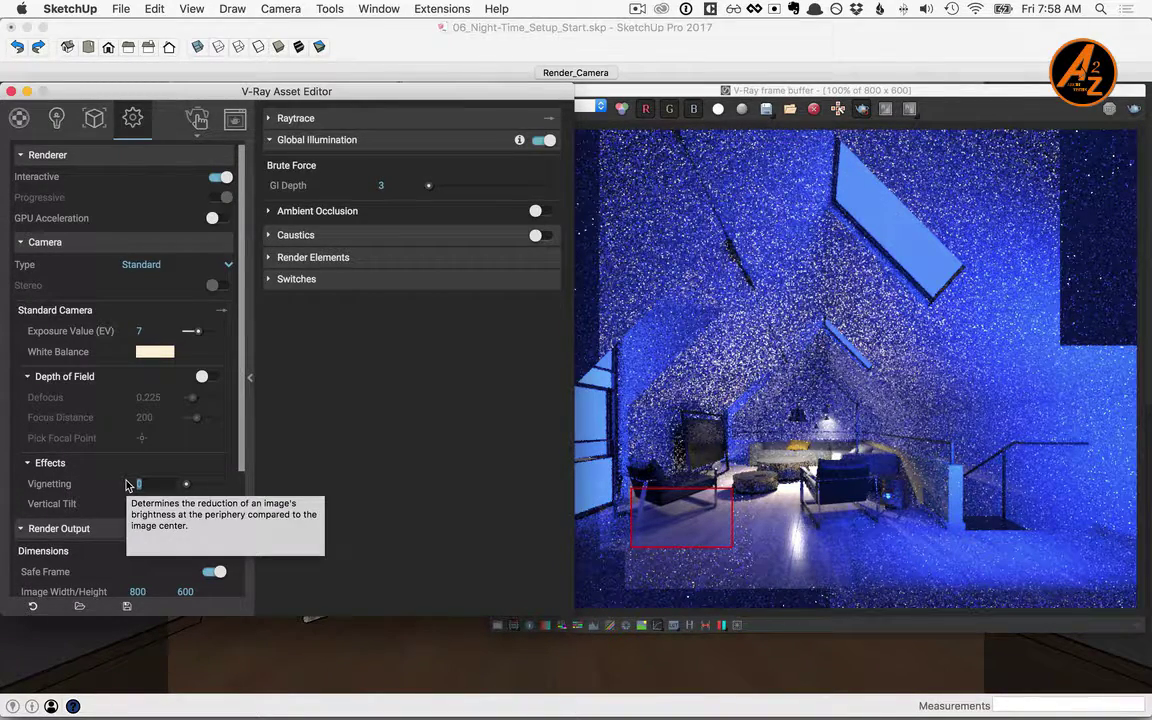
pyautogui.write('.3')
pyautogui.press('Return')
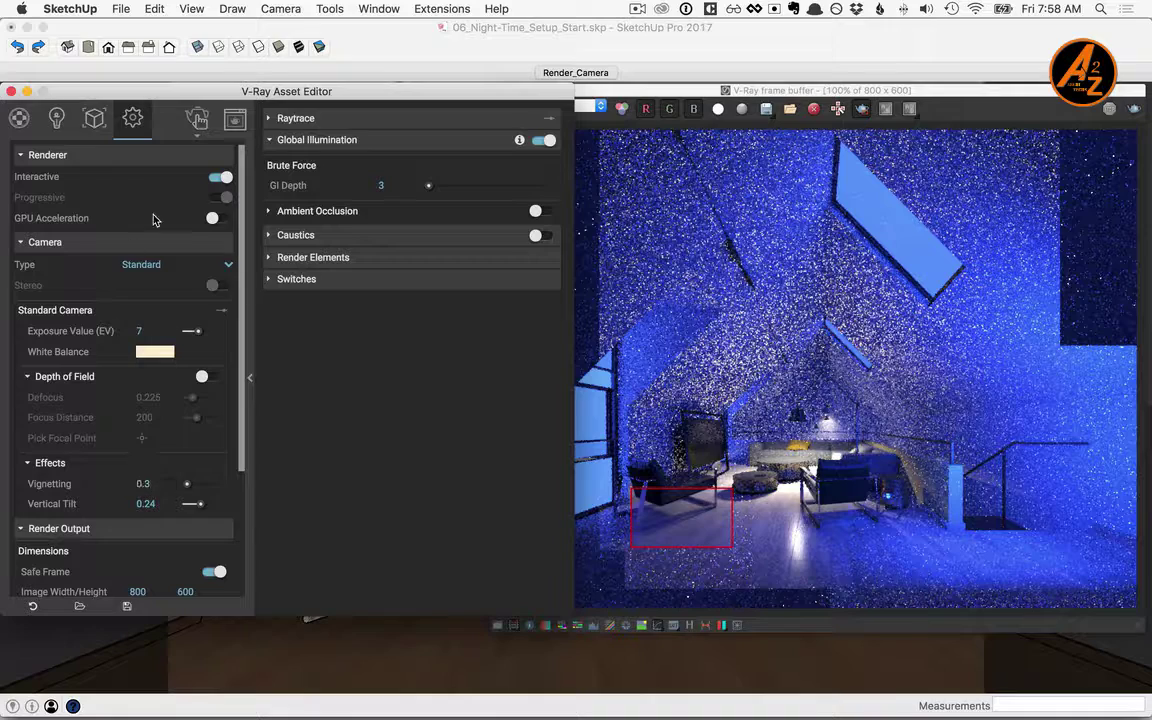
# - Switch from interactive to progressive rendering, set the quality to Medium, turn off region rendering, and render the full image
pyautogui.click(222, 178)
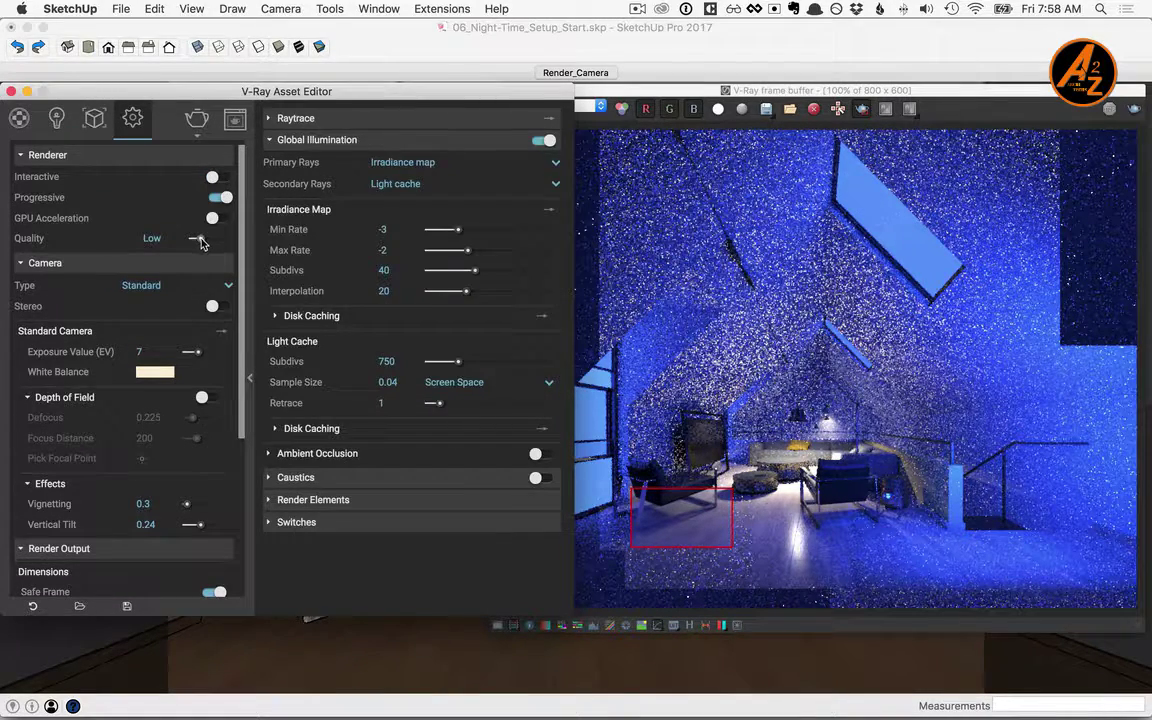
pyautogui.moveTo(197, 240); pyautogui.dragTo(208, 242)
pyautogui.click(781, 93)
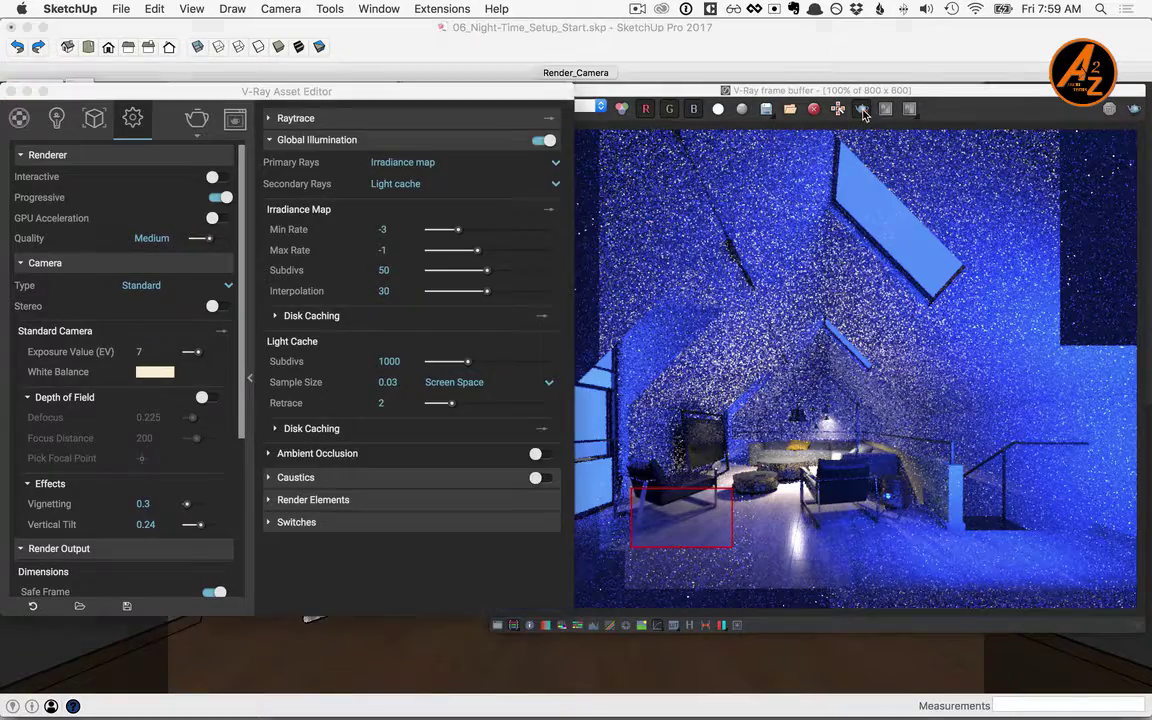
pyautogui.click(195, 118)
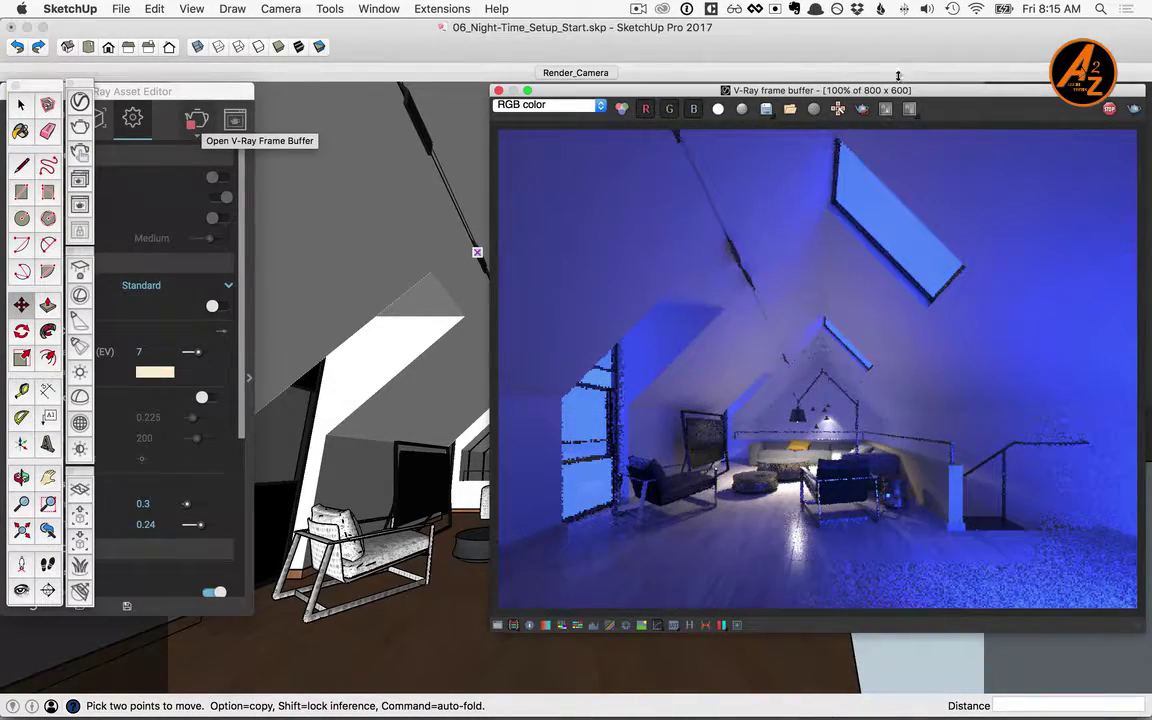
# - Enable the Hue / Saturation correction for the rendered image and set its saturation to 0.08
pyautogui.moveTo(914, 95); pyautogui.dragTo(684, 94)
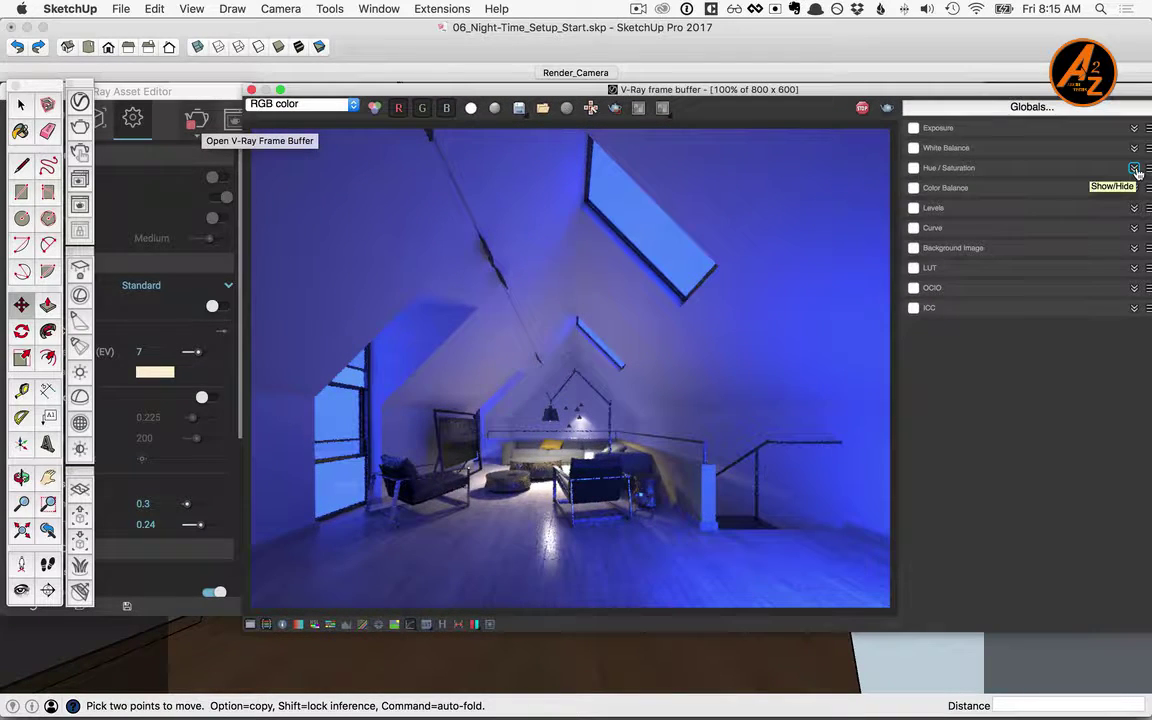
pyautogui.click(1133, 167)
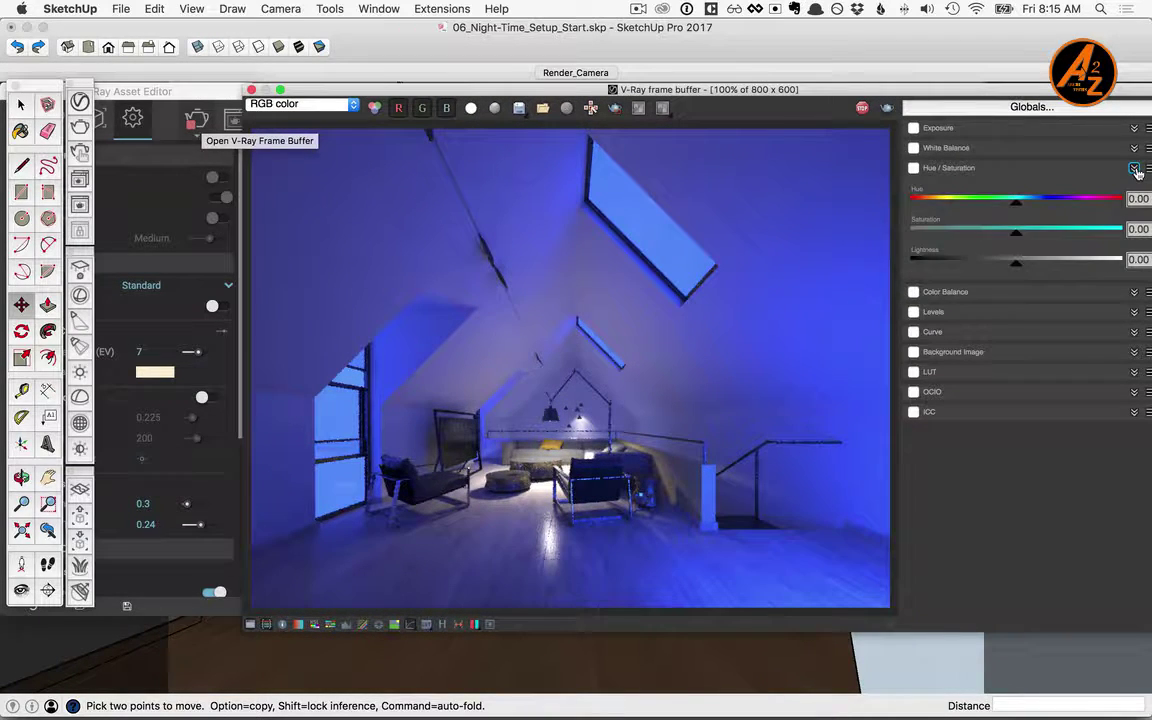
pyautogui.click(913, 167)
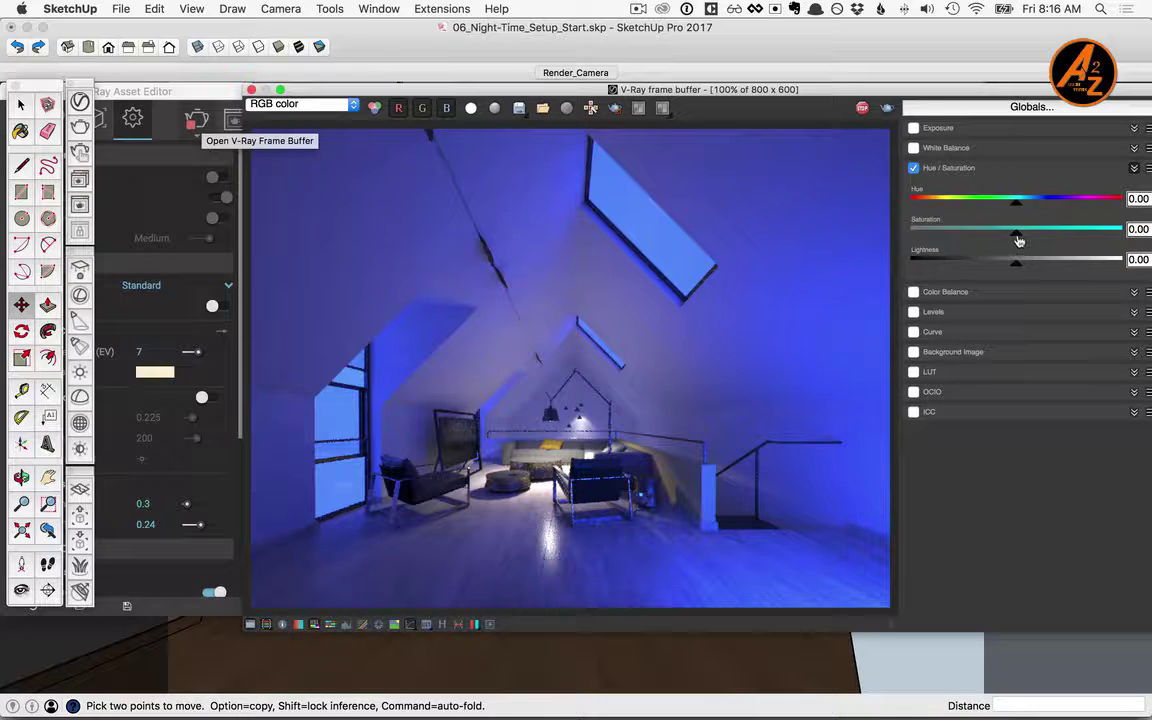
pyautogui.moveTo(1017, 236); pyautogui.dragTo(1028, 236)
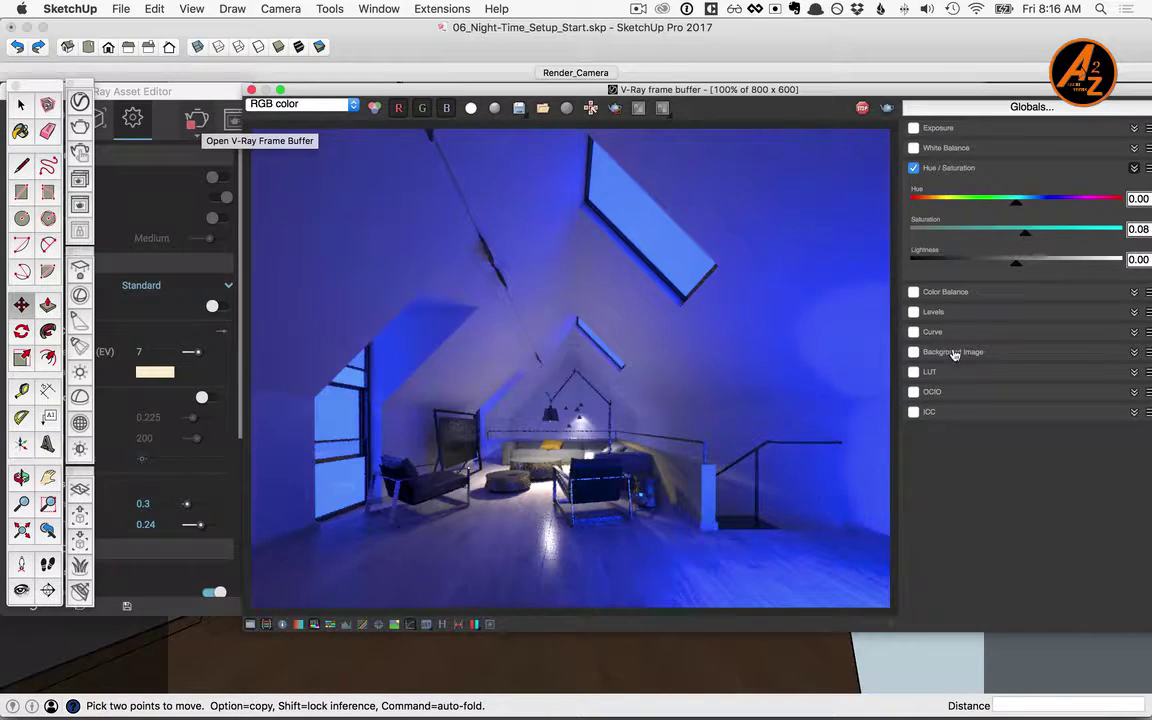
# - Enable the Curve correction, move its upper end point to 0.96, 0.95, and bend the curve to lift highlights and lower shadows
pyautogui.click(915, 334)
pyautogui.moveTo(1137, 383); pyautogui.dragTo(1134, 389)
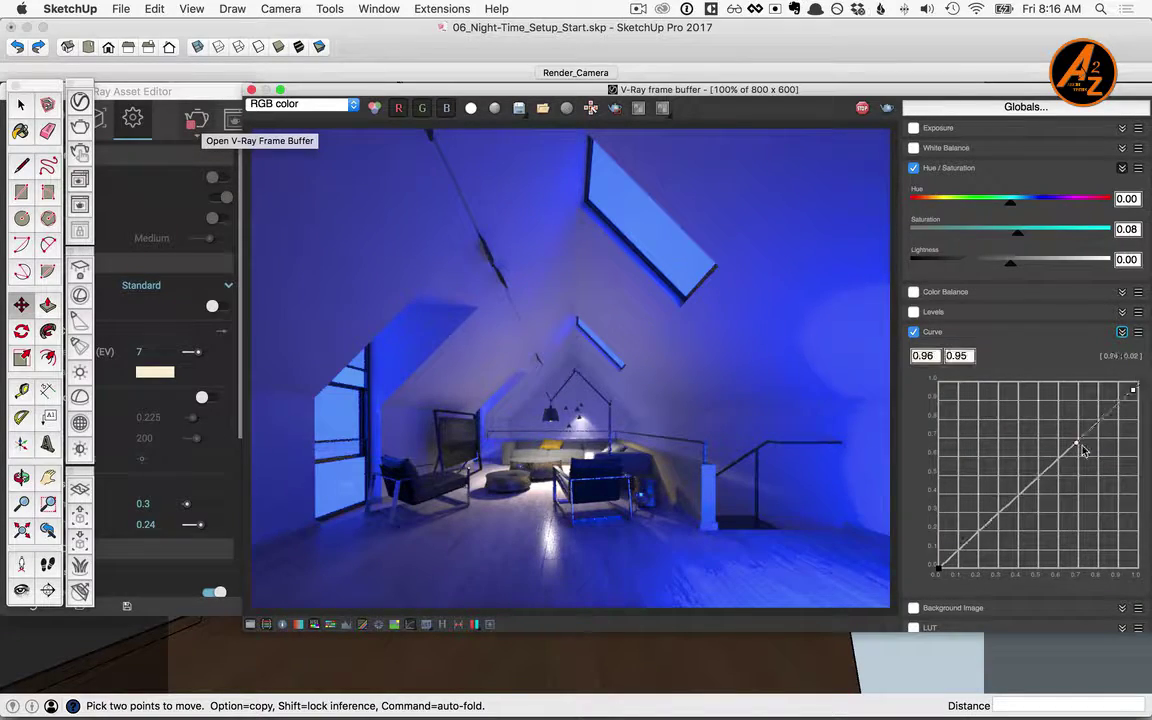
pyautogui.moveTo(1072, 437); pyautogui.dragTo(1062, 411)
pyautogui.click(939, 568)
pyautogui.moveTo(996, 520); pyautogui.dragTo(1016, 520)
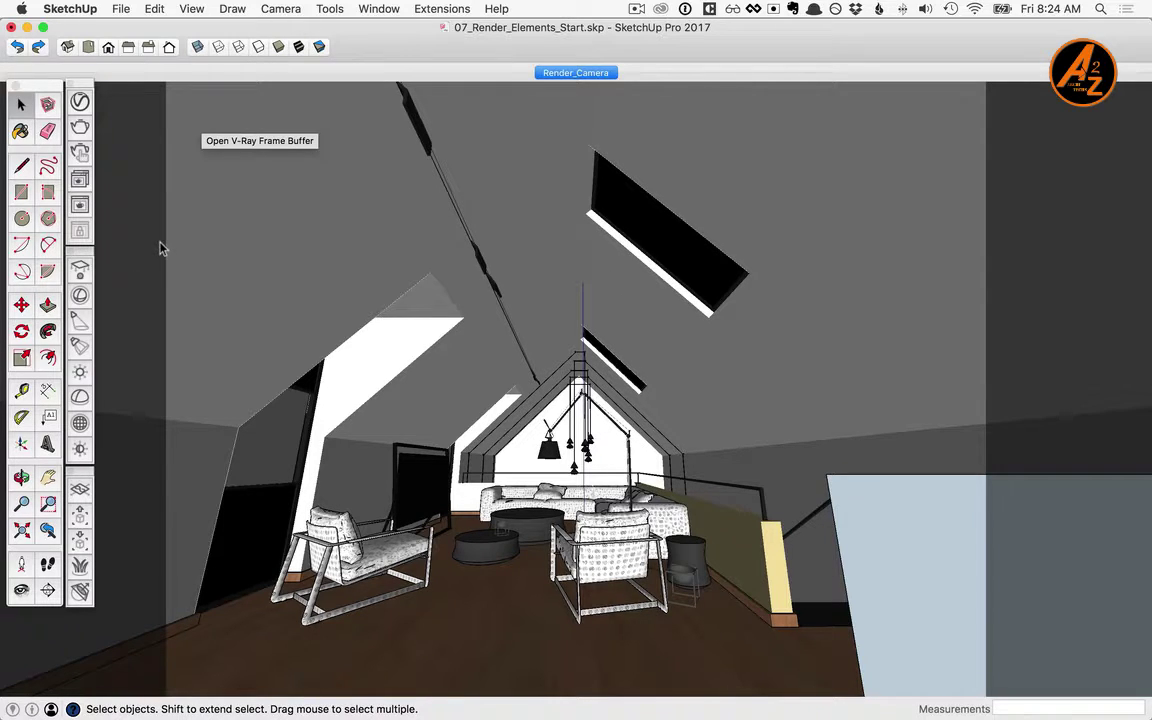
# - Open the advanced V-Ray render settings and add the Lighting render element
pyautogui.click(80, 103)
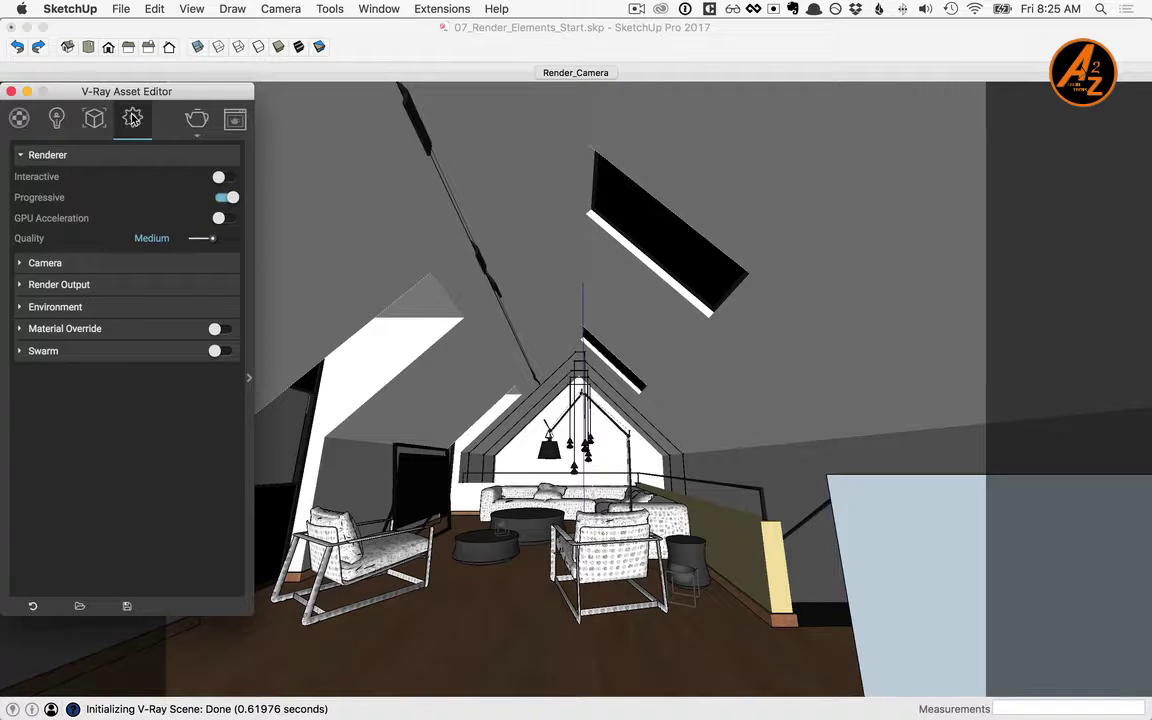
pyautogui.click(249, 378)
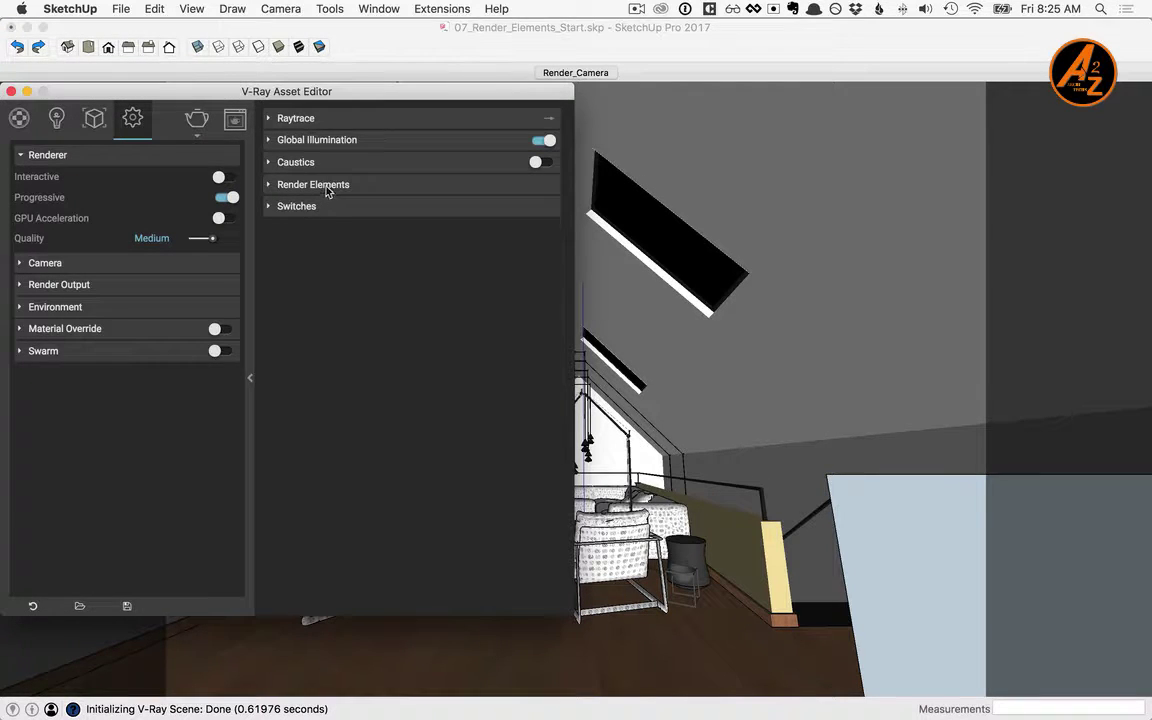
pyautogui.click(300, 185)
pyautogui.click(303, 211)
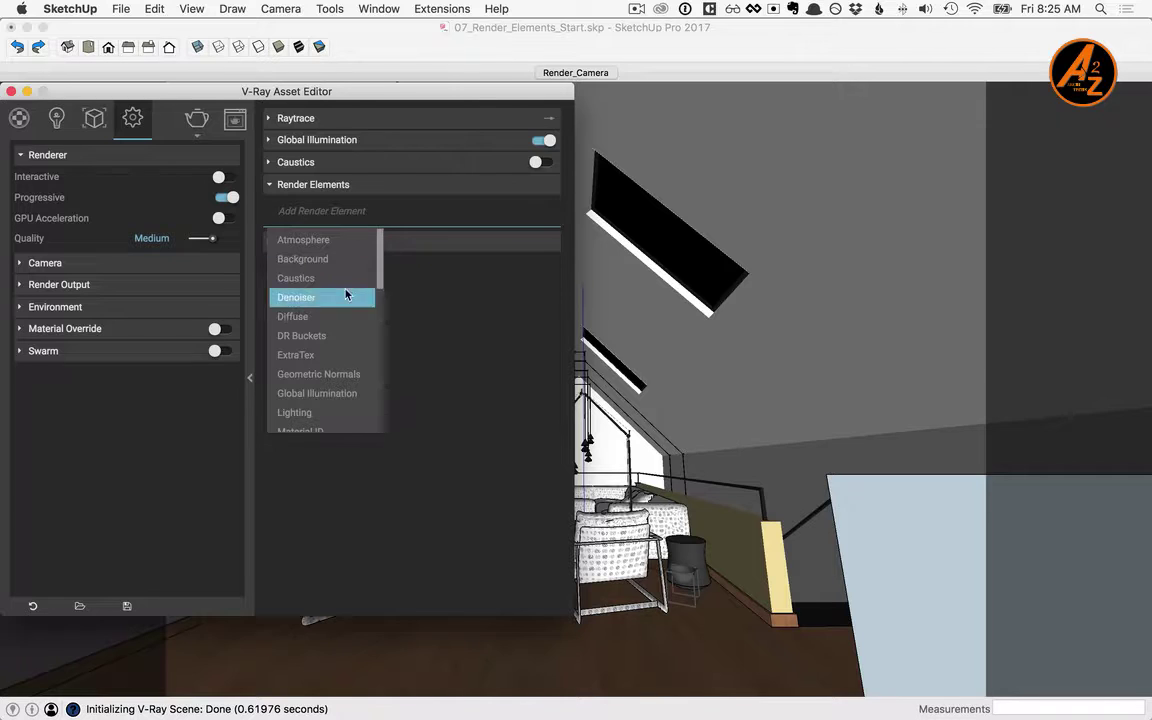
pyautogui.scroll(-5, 381, 271)
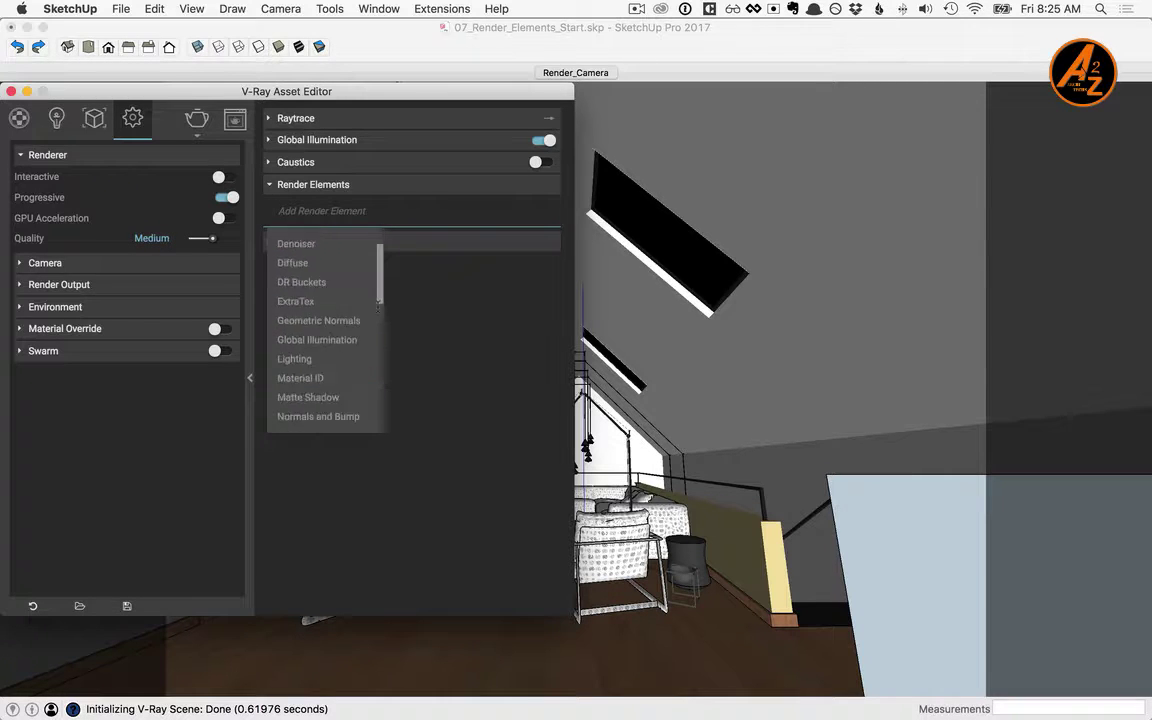
pyautogui.scroll(5, 340, 250)
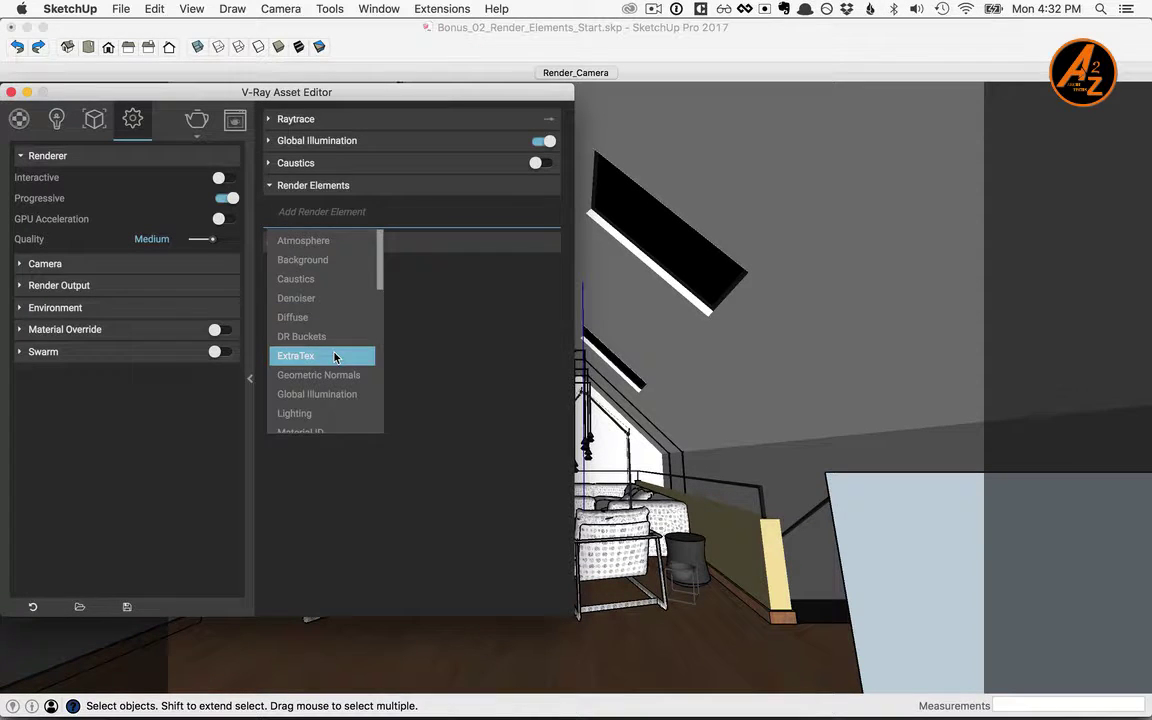
pyautogui.scroll(-3, 332, 357)
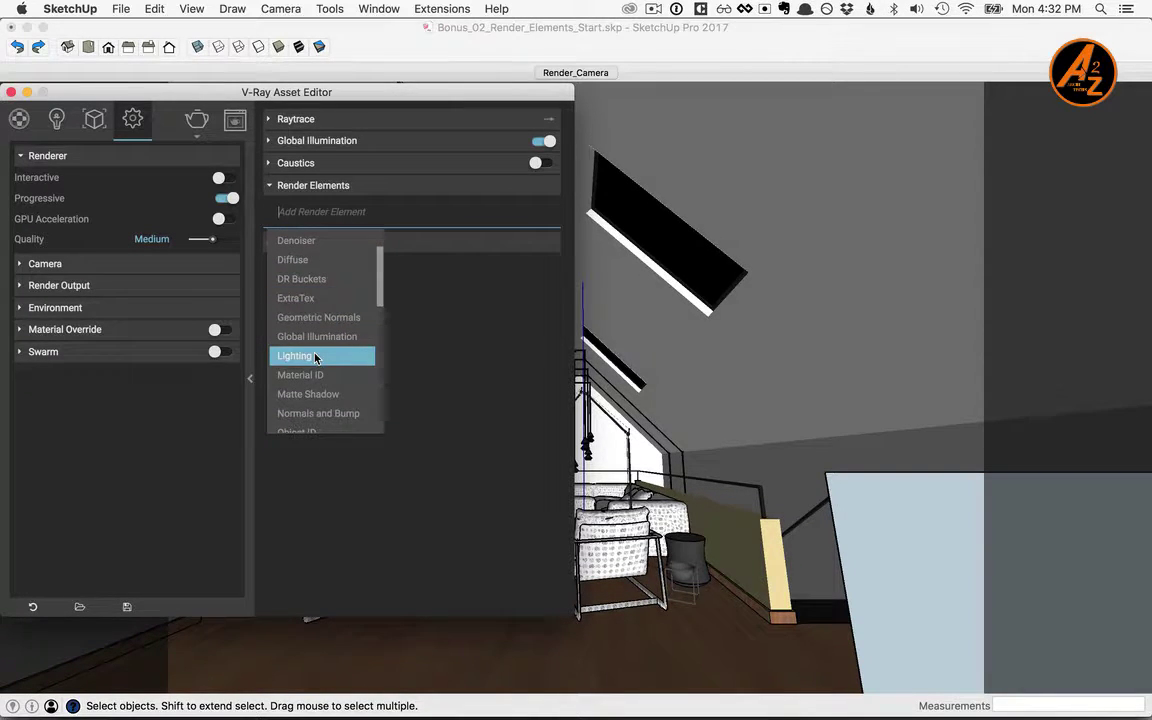
pyautogui.click(315, 357)
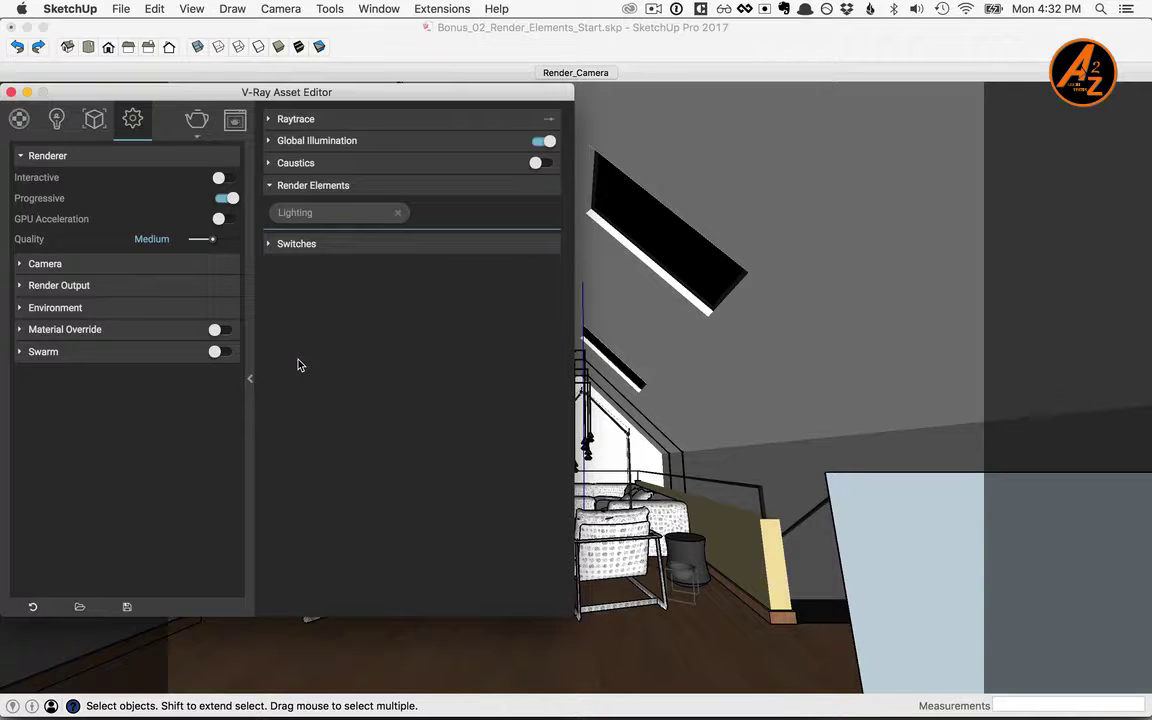
# - Add the Global Illumination and Reflection render elements
pyautogui.click(446, 216)
pyautogui.scroll(-3, 463, 362)
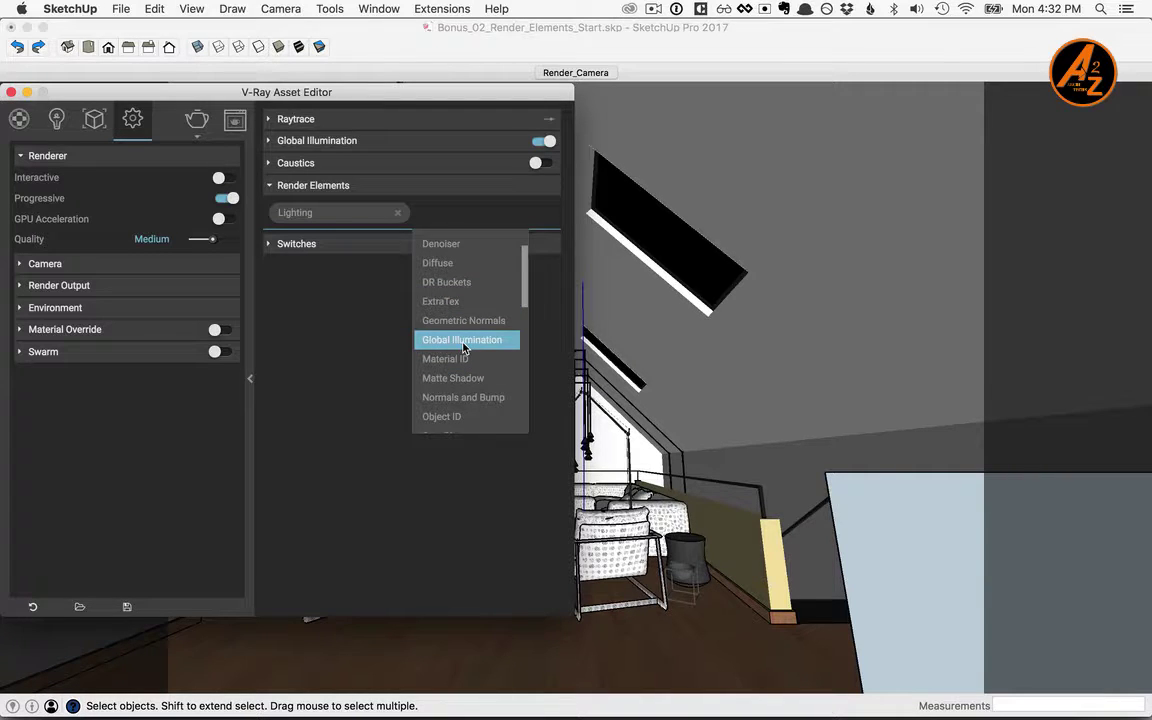
pyautogui.click(463, 340)
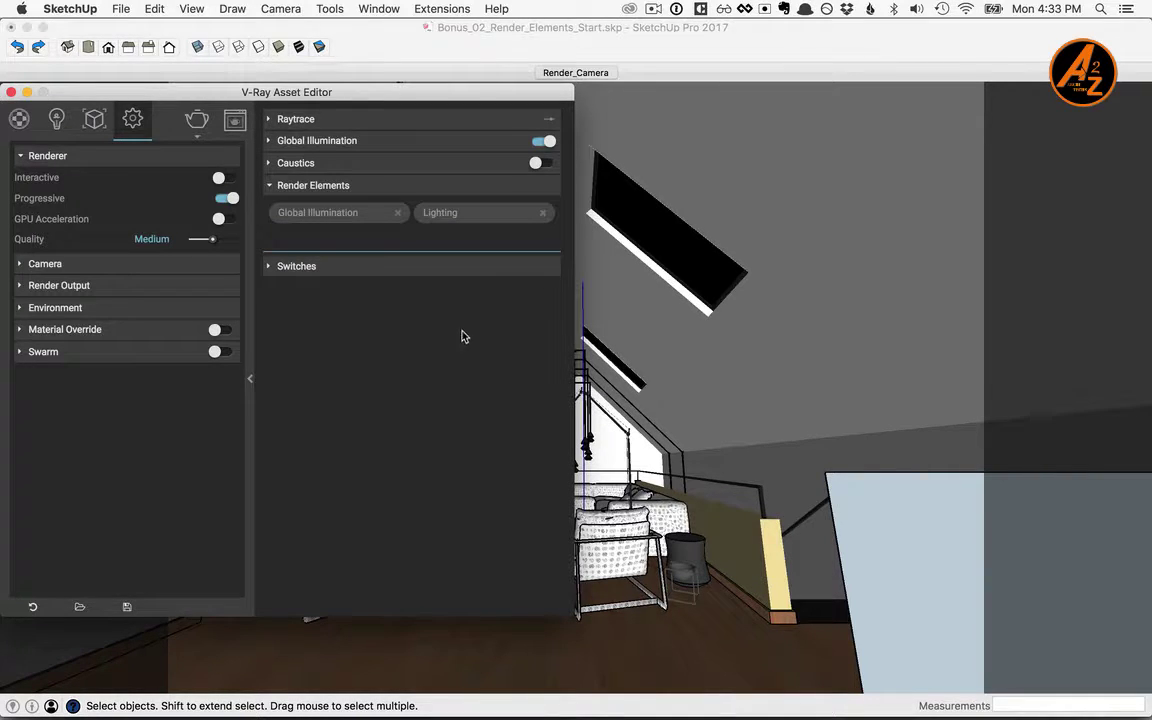
pyautogui.click(338, 238)
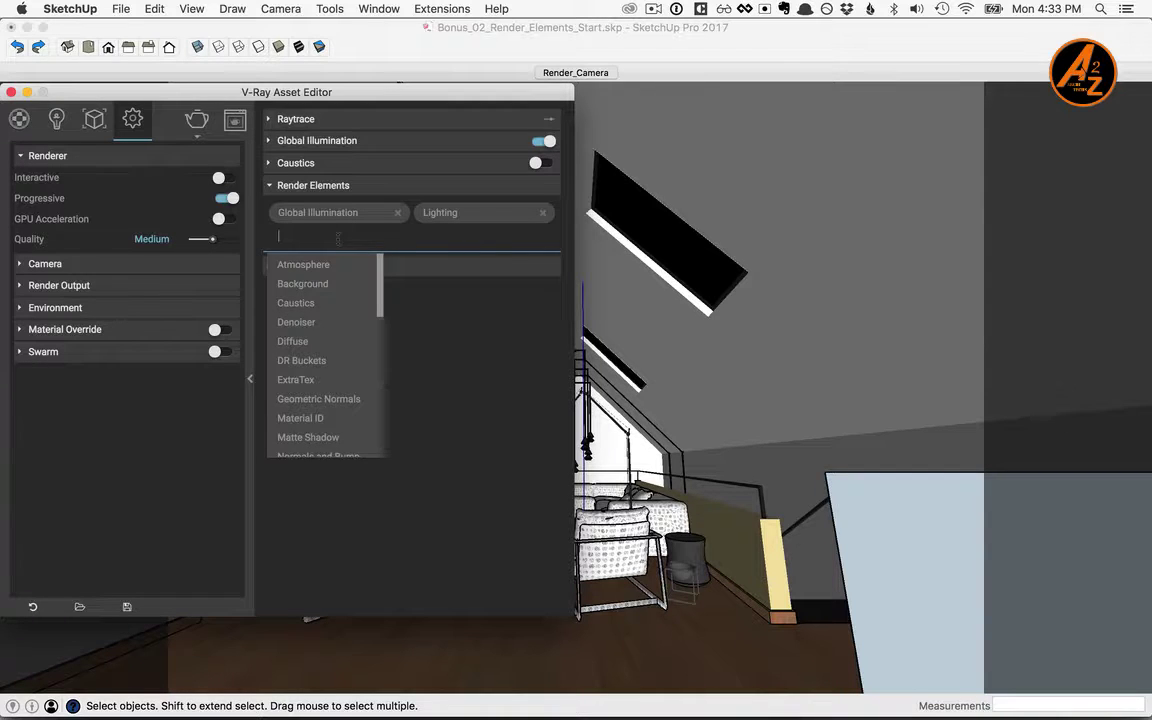
pyautogui.scroll(-3, 334, 337)
pyautogui.scroll(-6, 334, 337)
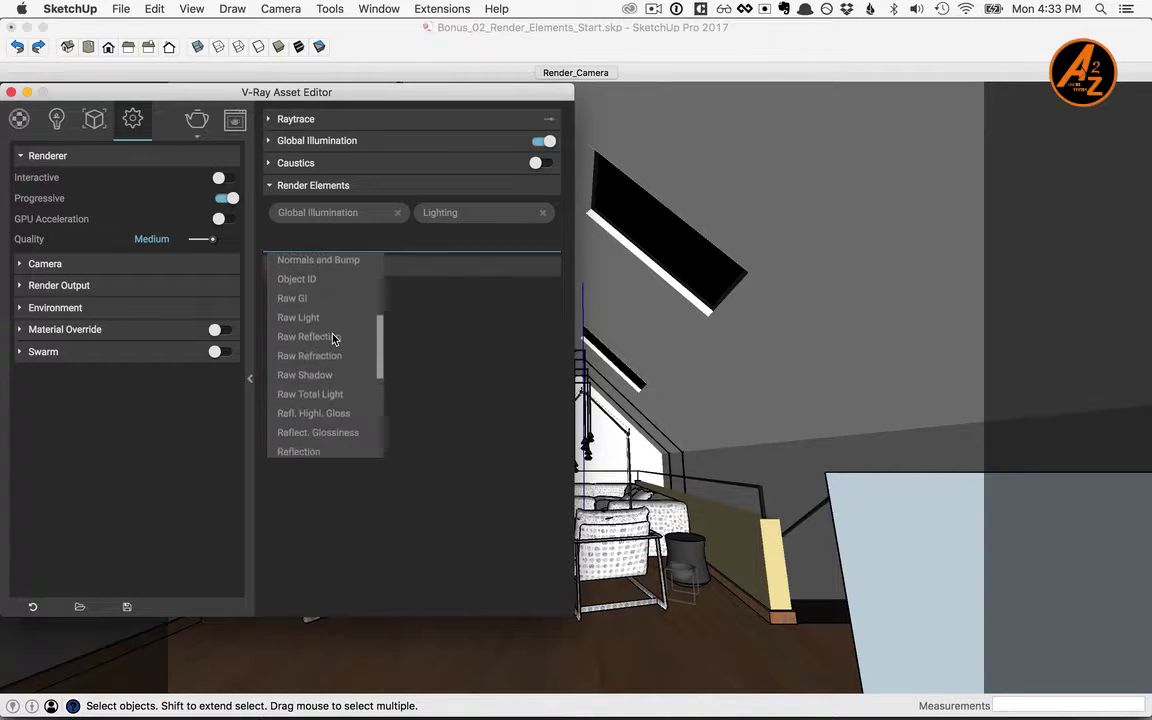
pyautogui.click(313, 368)
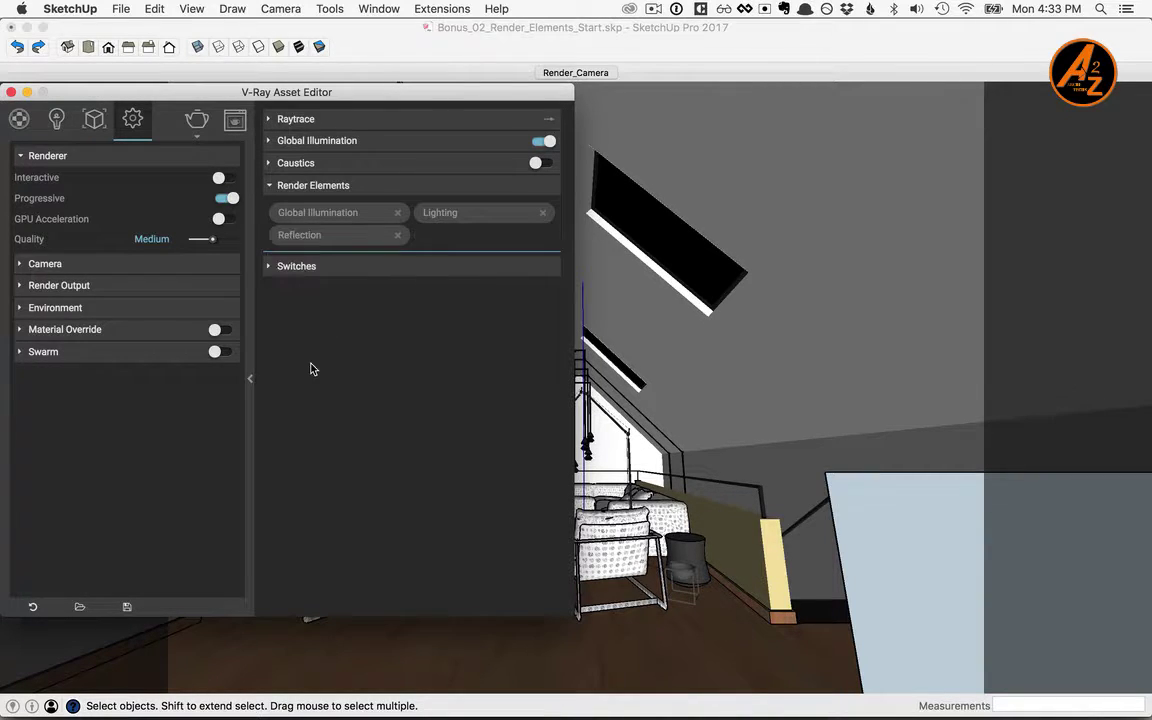
# - Add the Specular and Refraction render elements
pyautogui.click(441, 240)
pyautogui.scroll(-5, 443, 385)
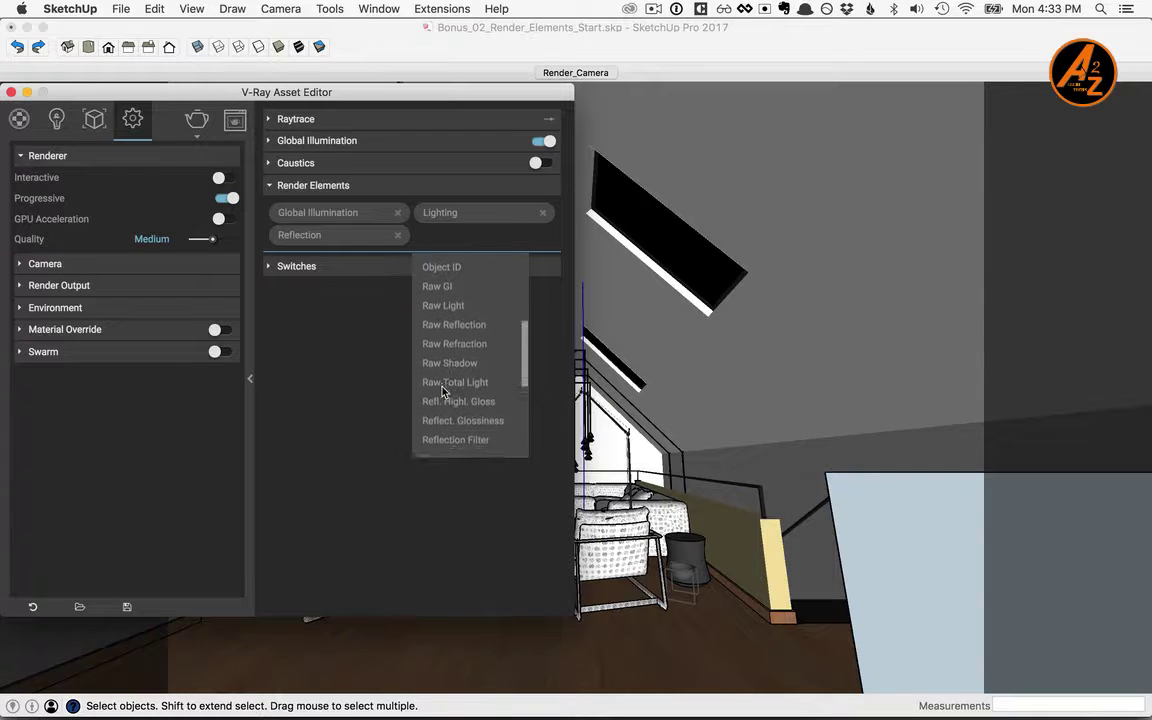
pyautogui.scroll(-5, 443, 390)
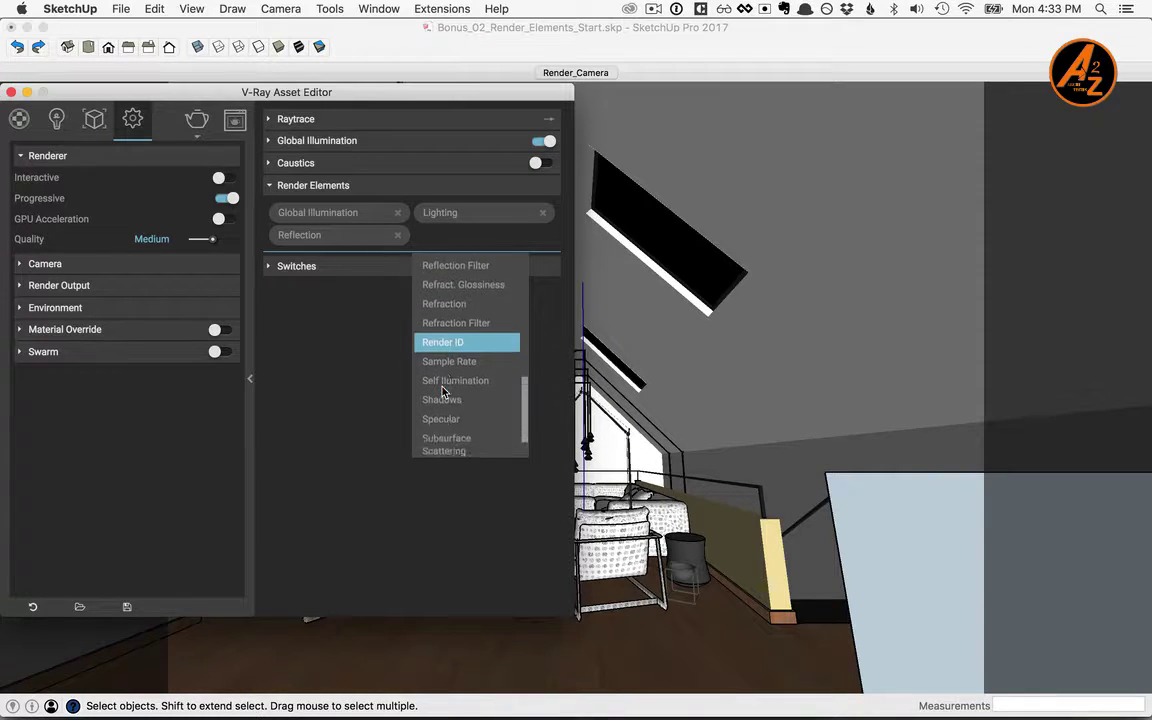
pyautogui.scroll(-1, 443, 392)
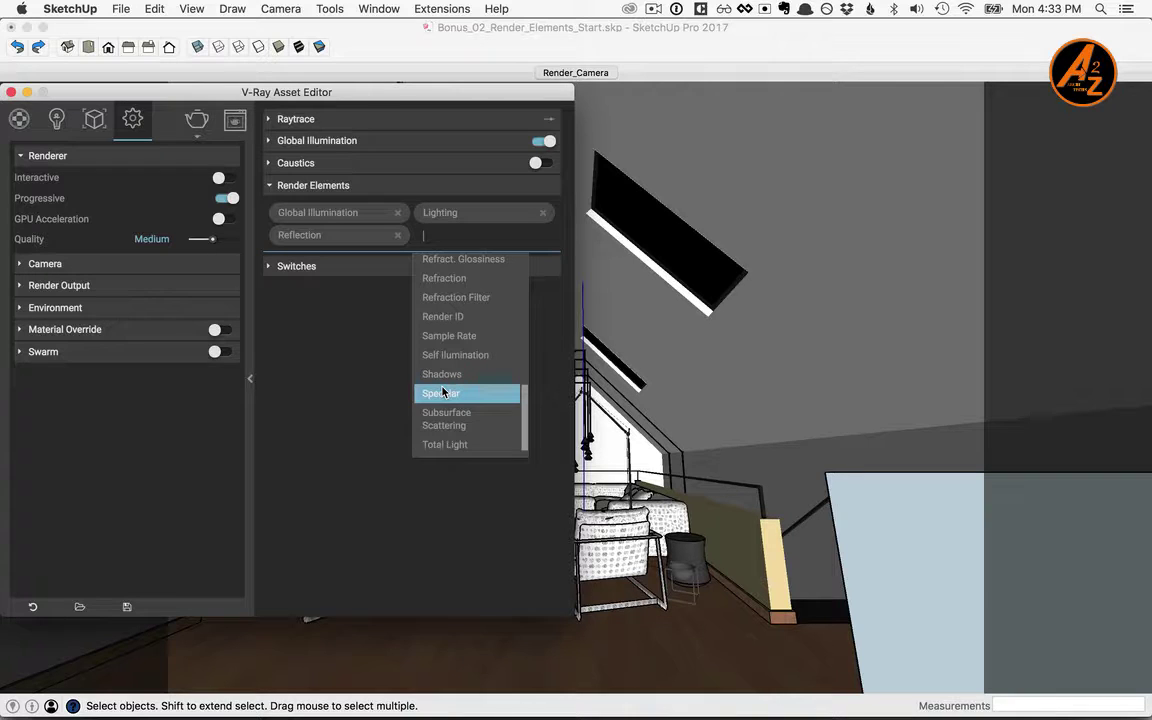
pyautogui.click(443, 393)
pyautogui.click(330, 258)
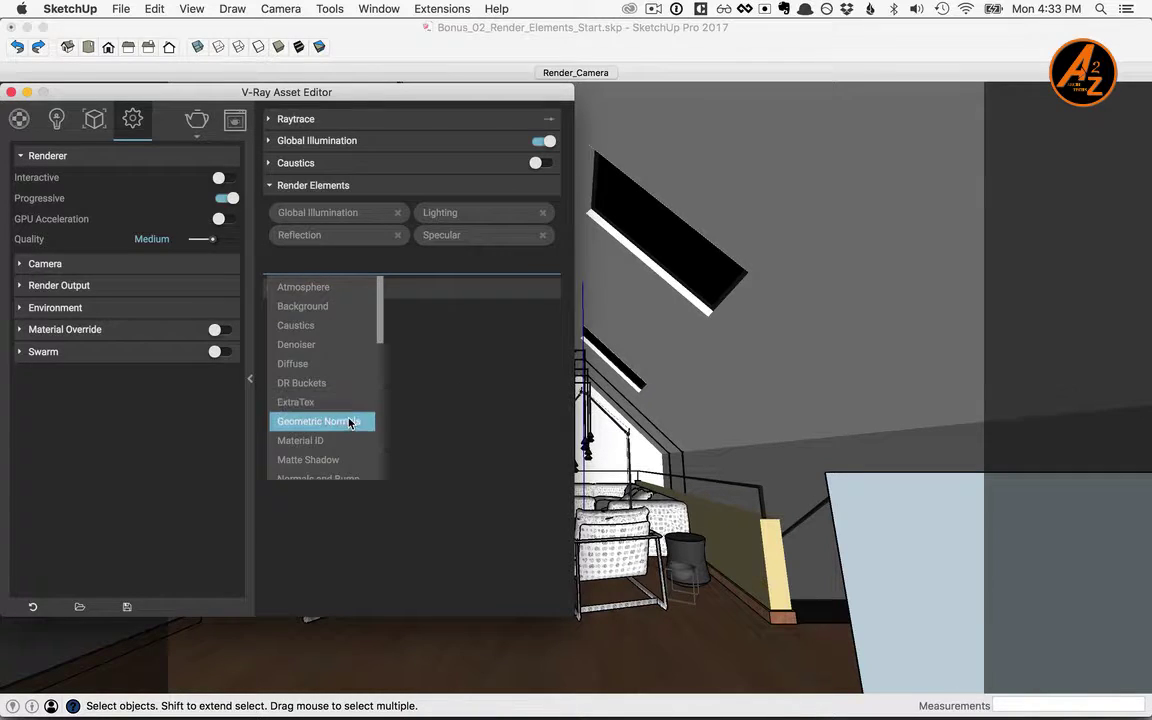
pyautogui.scroll(-10, 350, 423)
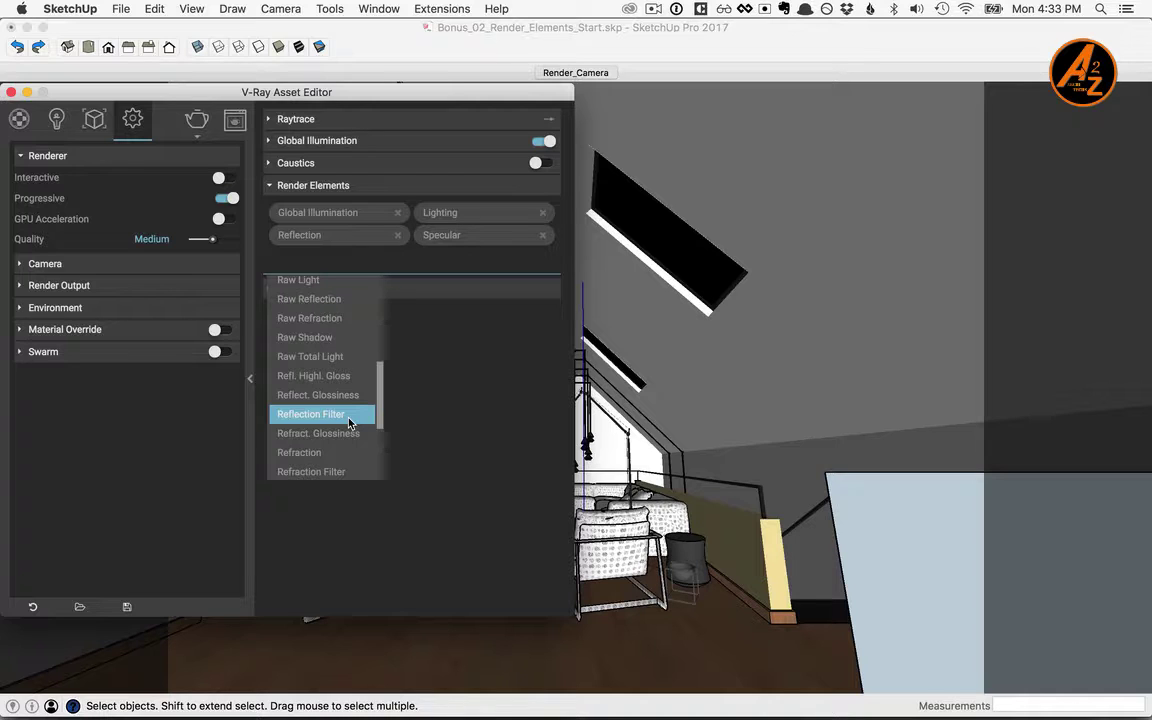
pyautogui.scroll(-1, 349, 423)
pyautogui.click(315, 434)
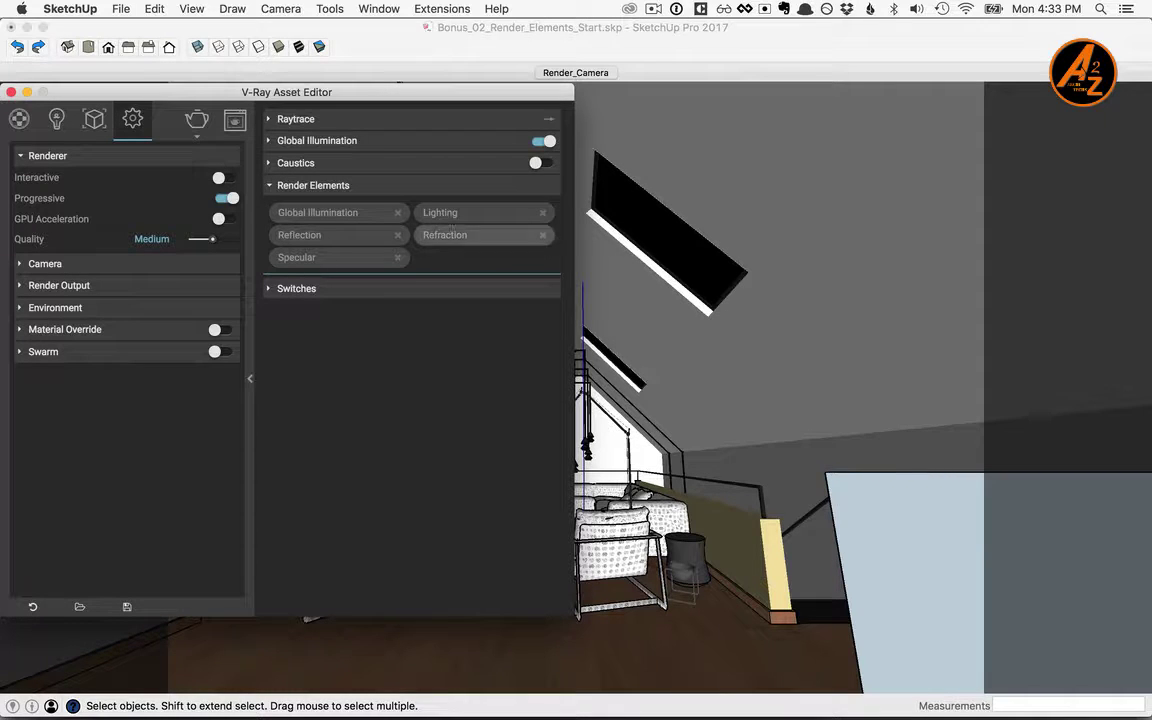
# - Add the Background and Material ID render elements
pyautogui.click(451, 256)
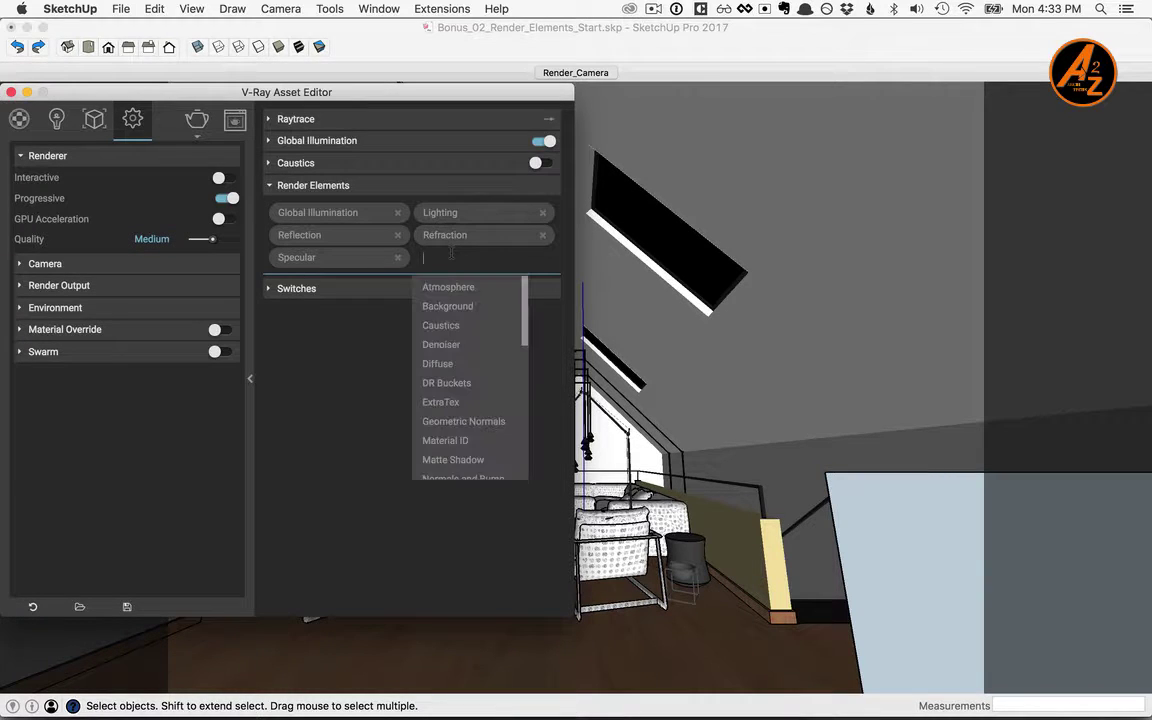
pyautogui.click(448, 307)
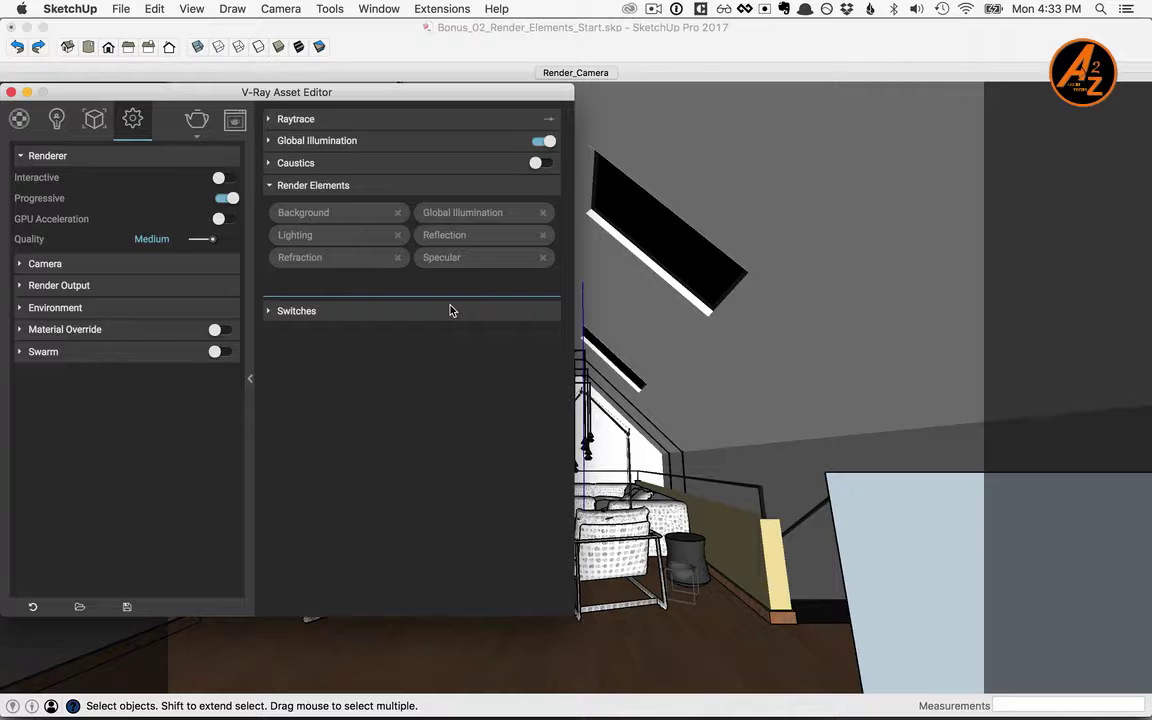
pyautogui.click(405, 282)
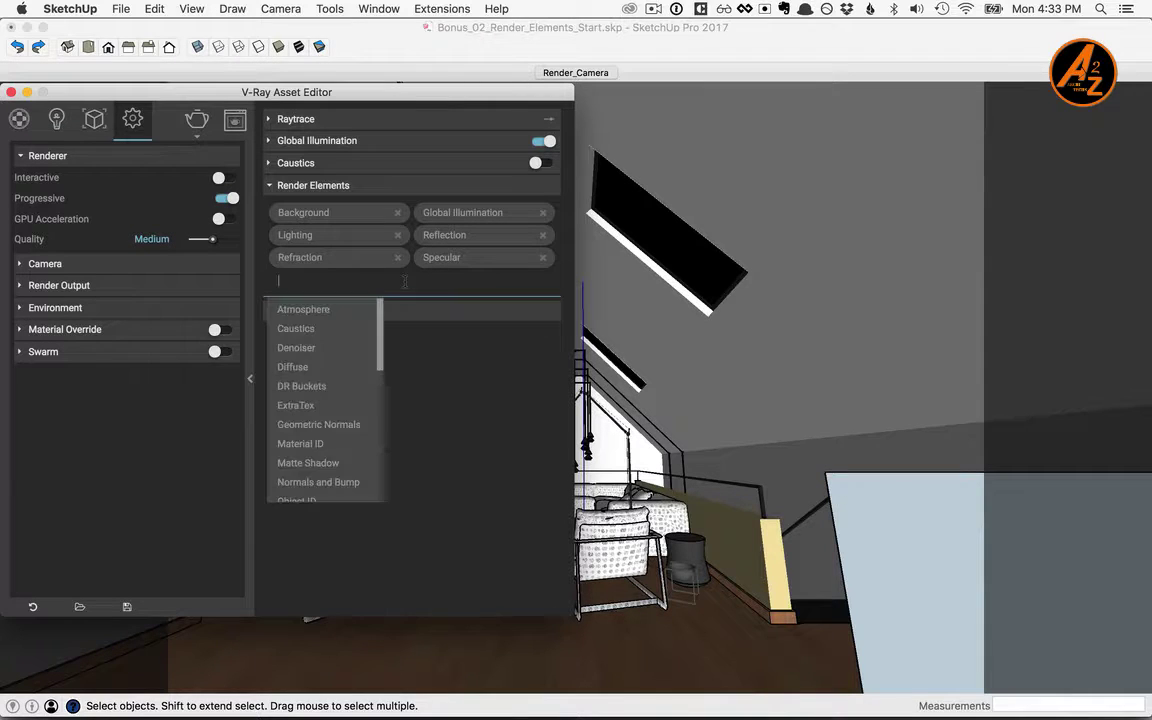
pyautogui.click(333, 443)
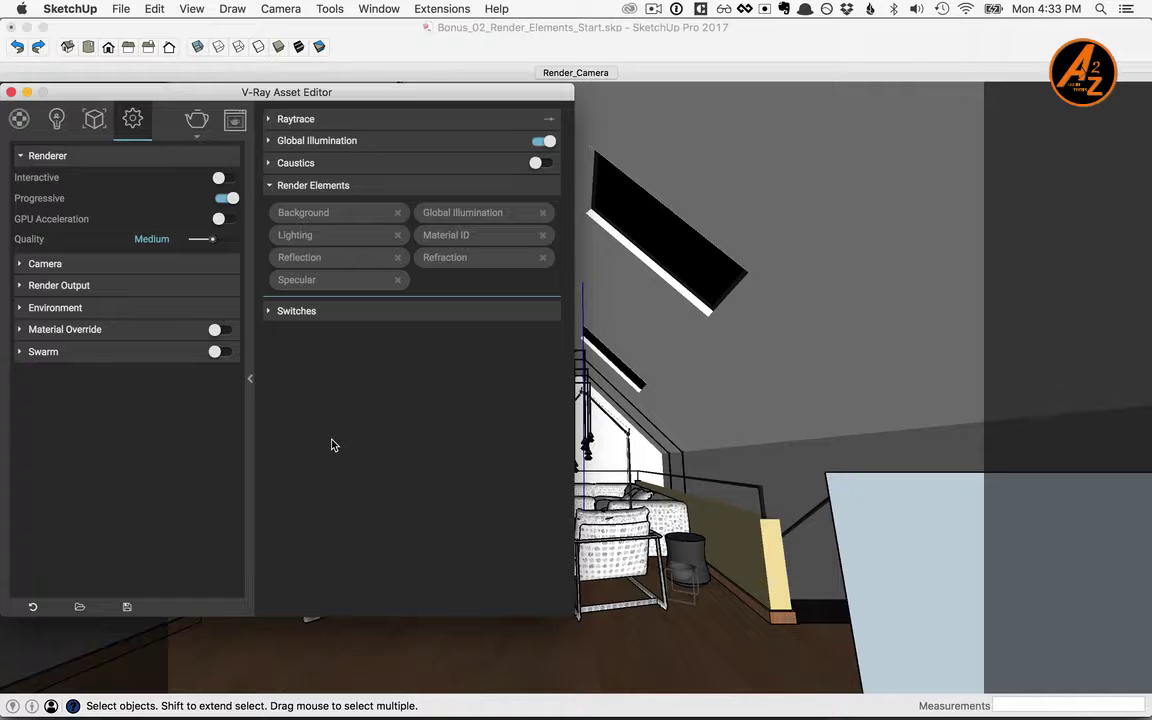
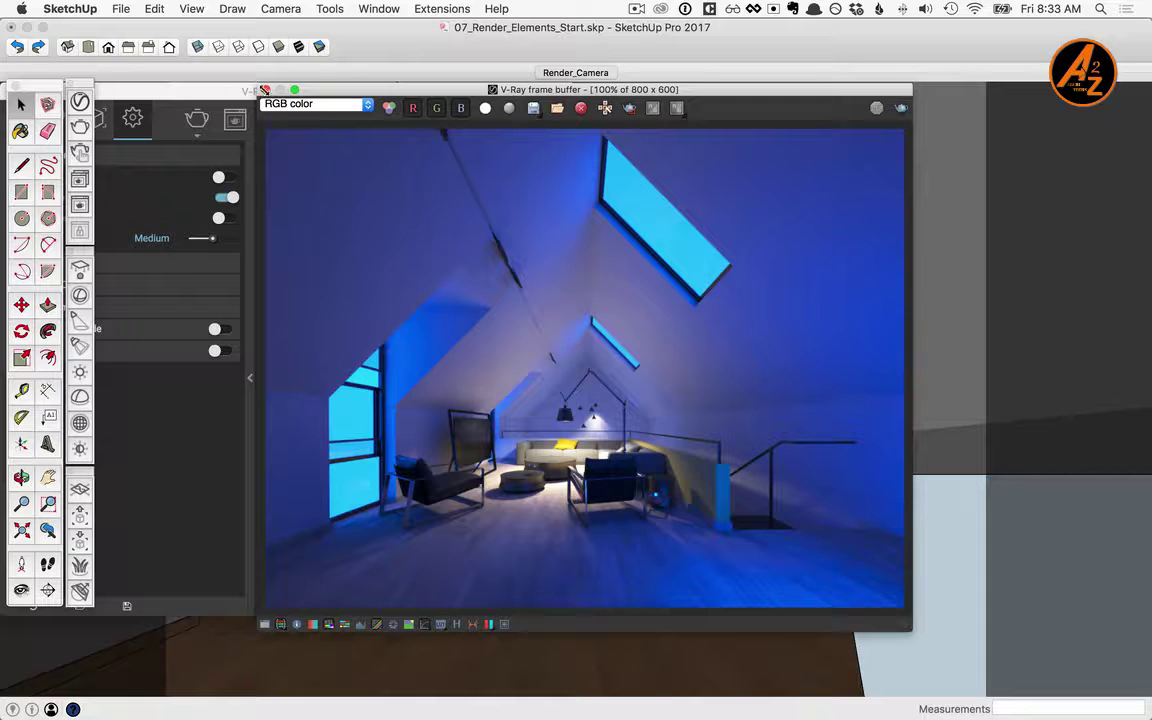
# - View the Reflections, Refractions and Background channels of the attic render in the V-Ray frame buffer
pyautogui.click(359, 106)
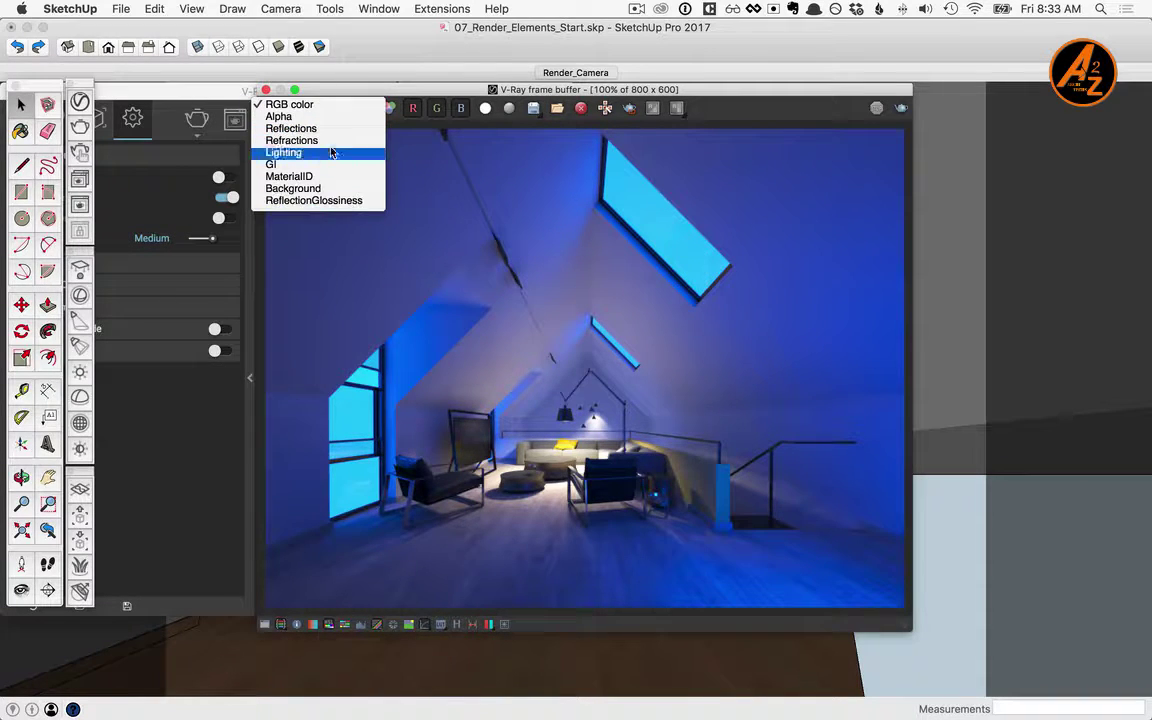
pyautogui.click(301, 131)
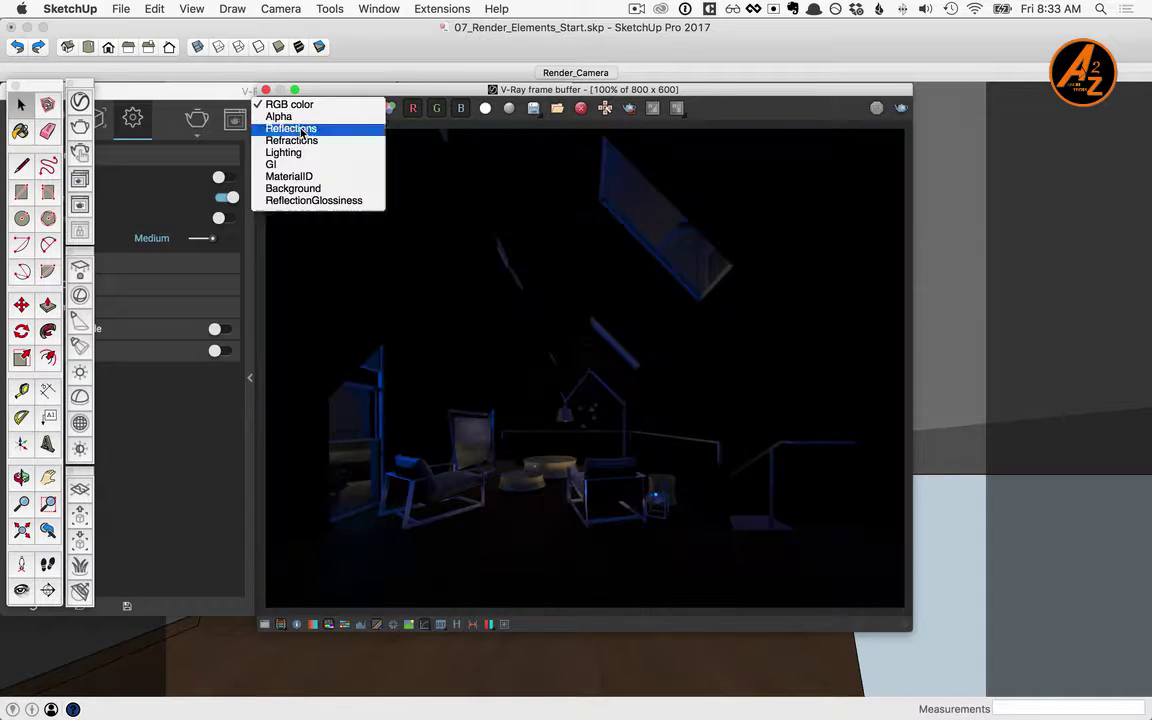
pyautogui.click(360, 106)
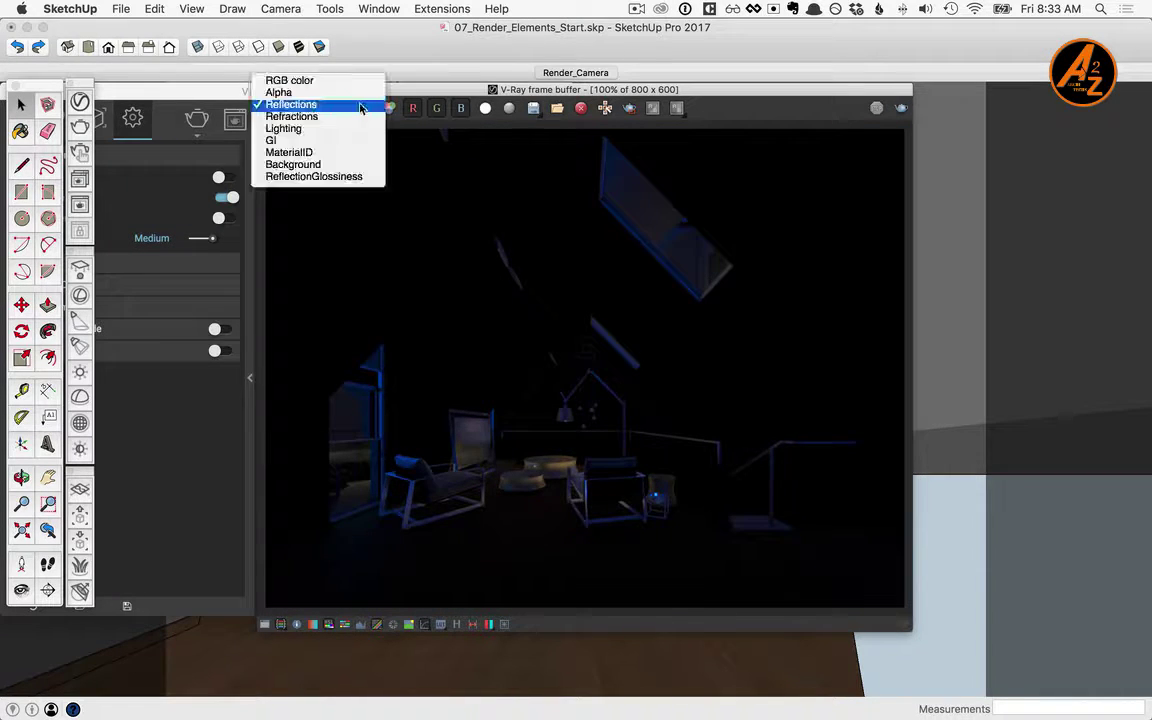
pyautogui.click(361, 116)
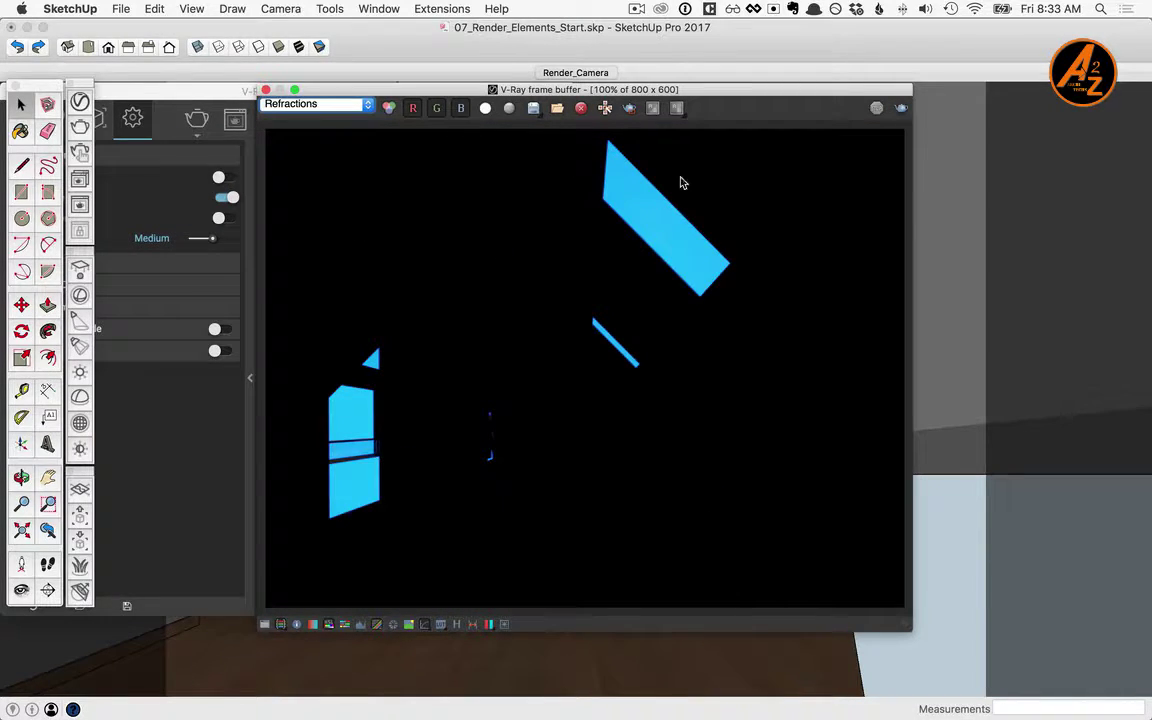
pyautogui.click(350, 105)
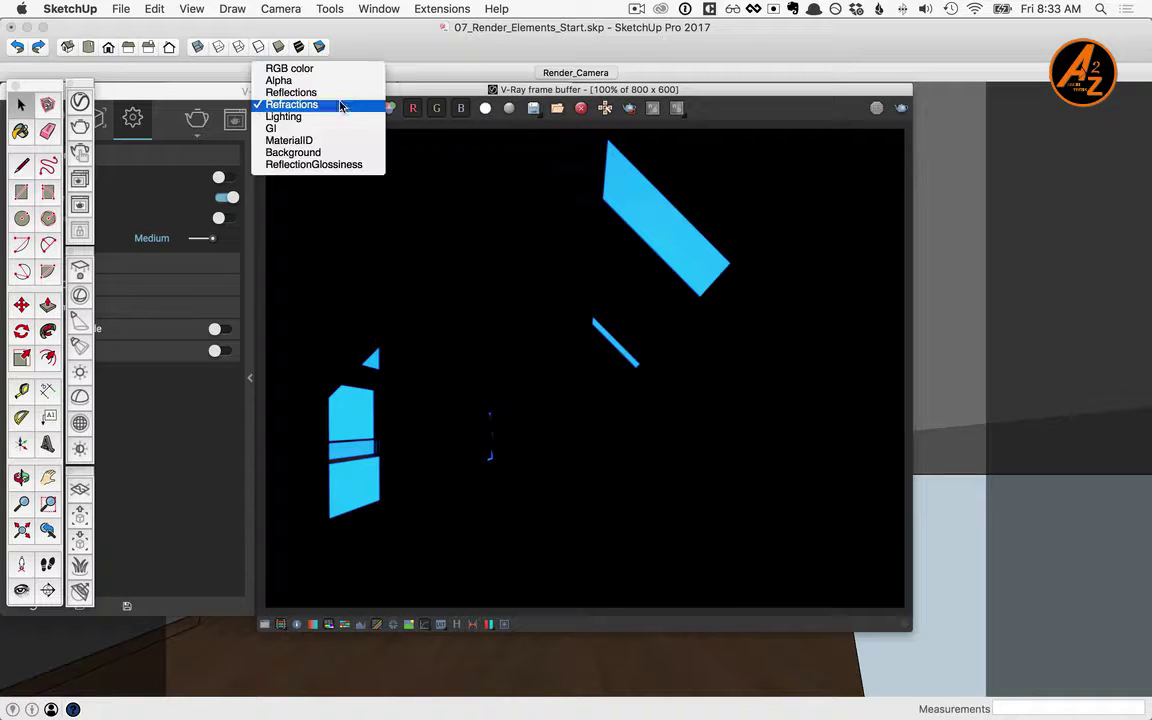
pyautogui.click(322, 153)
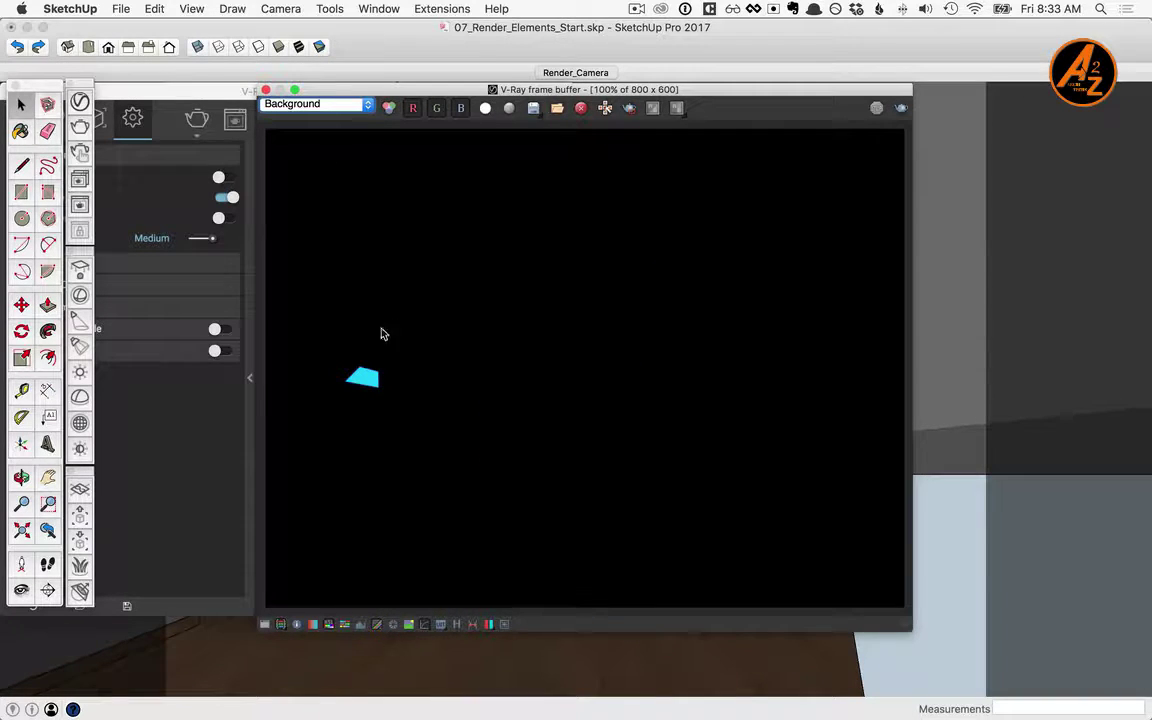
# - View the MaterialID channel in the frame buffer and return to the RGB color channel
pyautogui.click(363, 105)
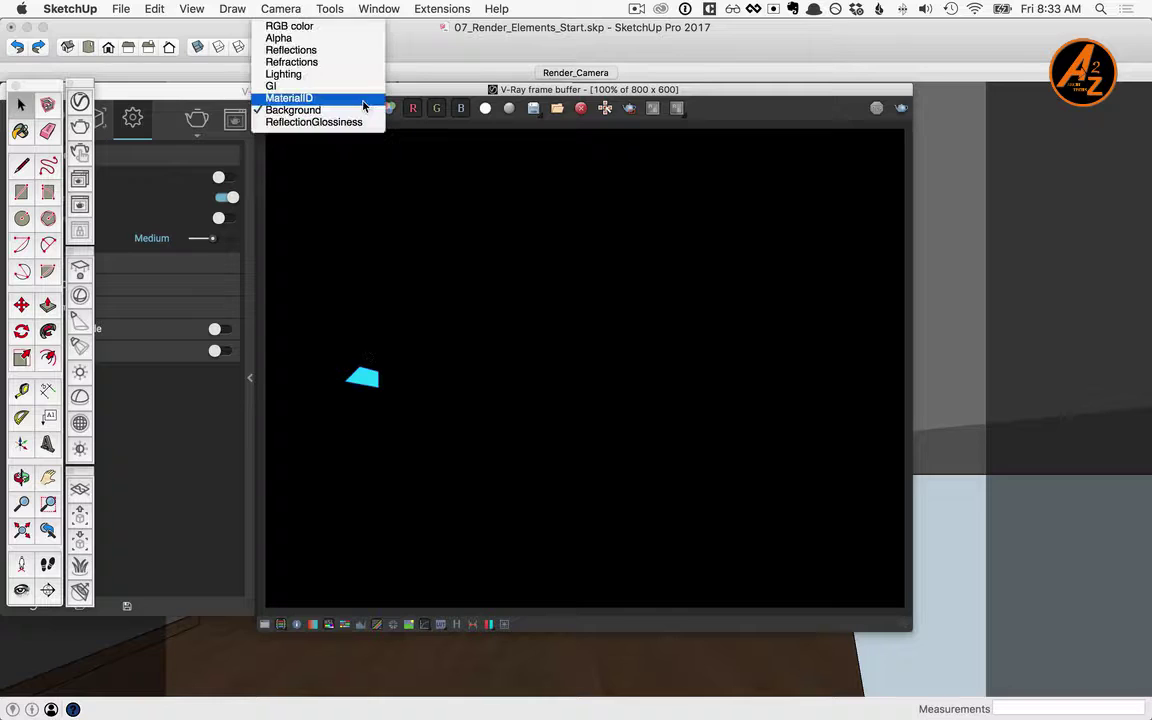
pyautogui.click(285, 98)
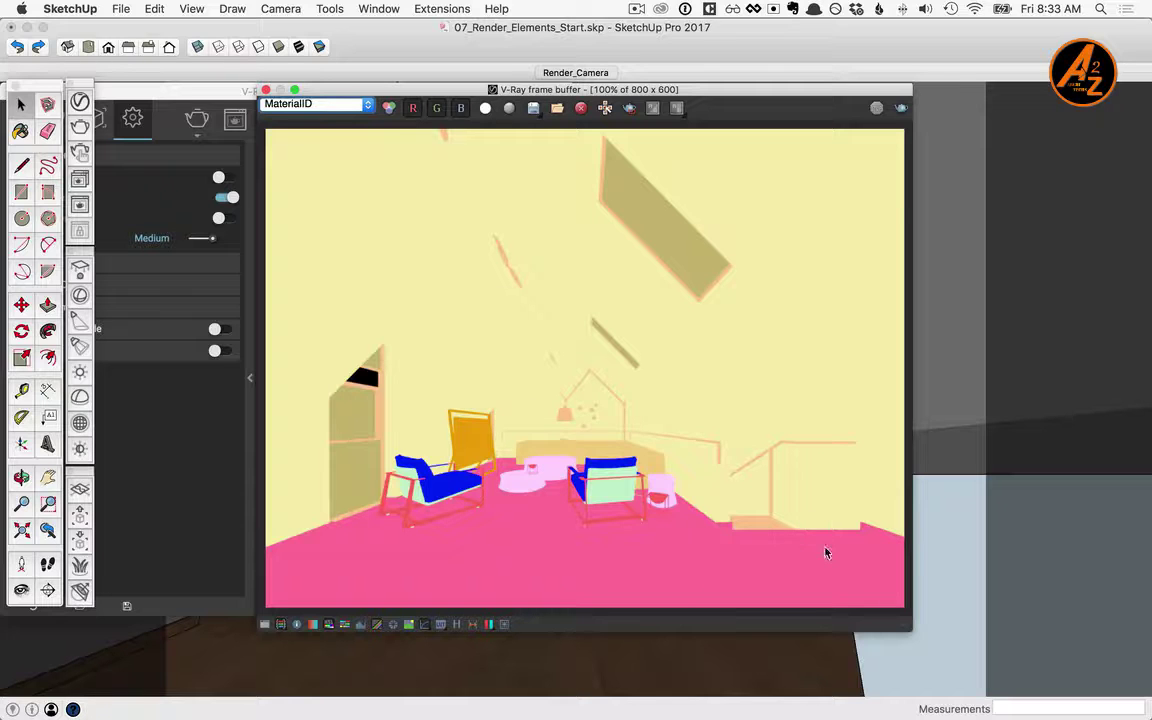
pyautogui.click(340, 104)
pyautogui.click(350, 34)
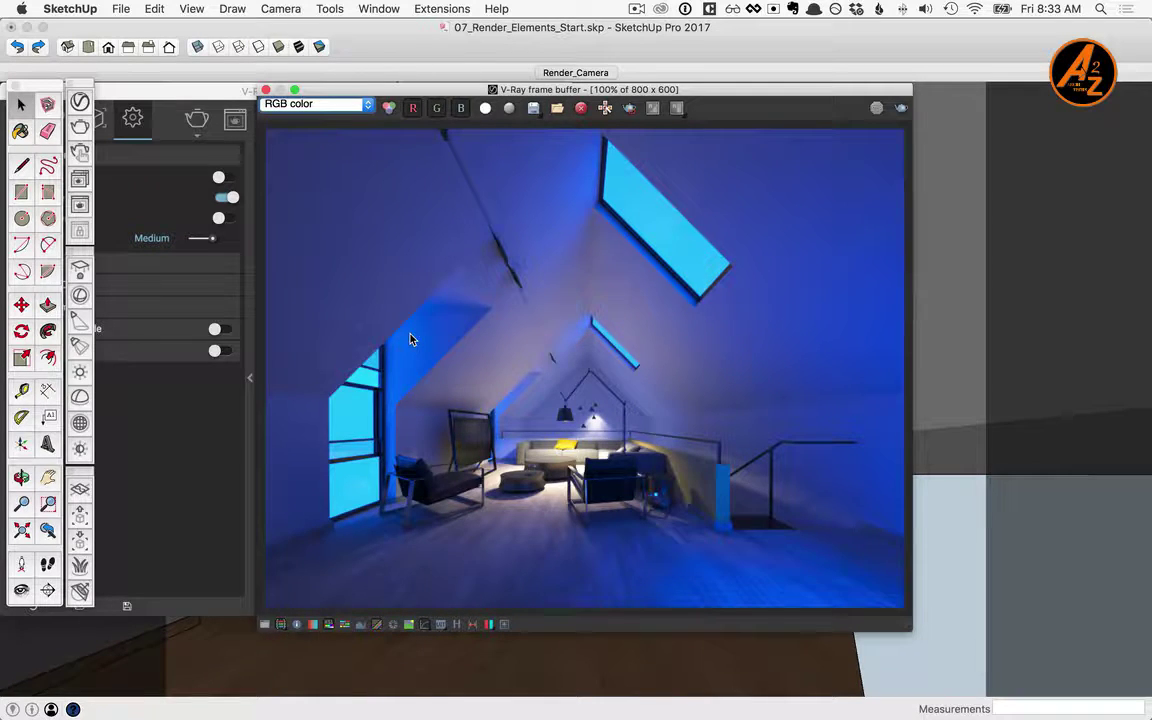
pyautogui.click(333, 104)
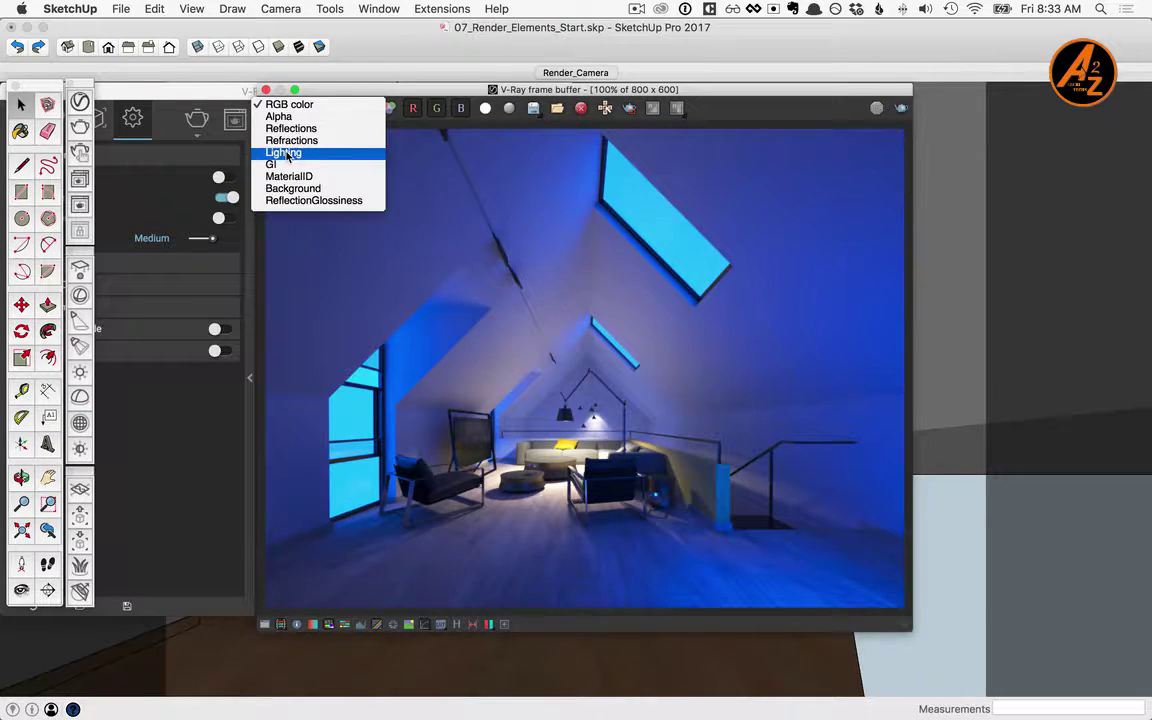
pyautogui.click(287, 156)
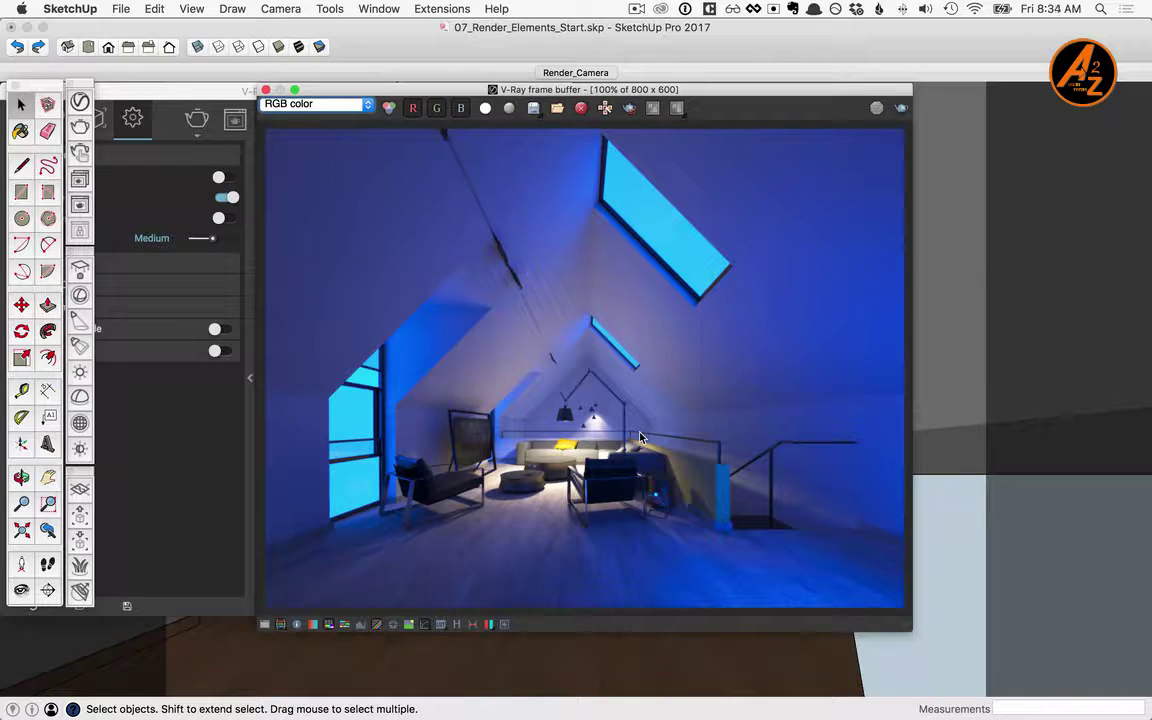
# - Save all image channels of the render to the Desktop as an OpenEXR file named night
pyautogui.click(533, 108)
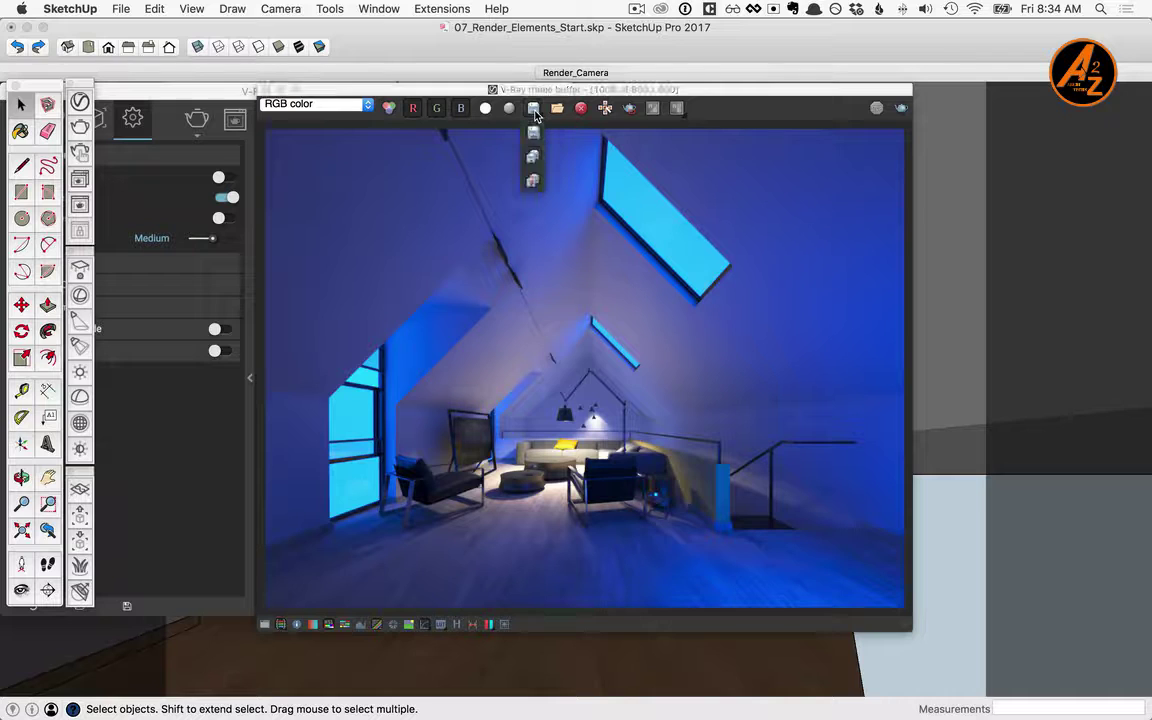
pyautogui.click(533, 157)
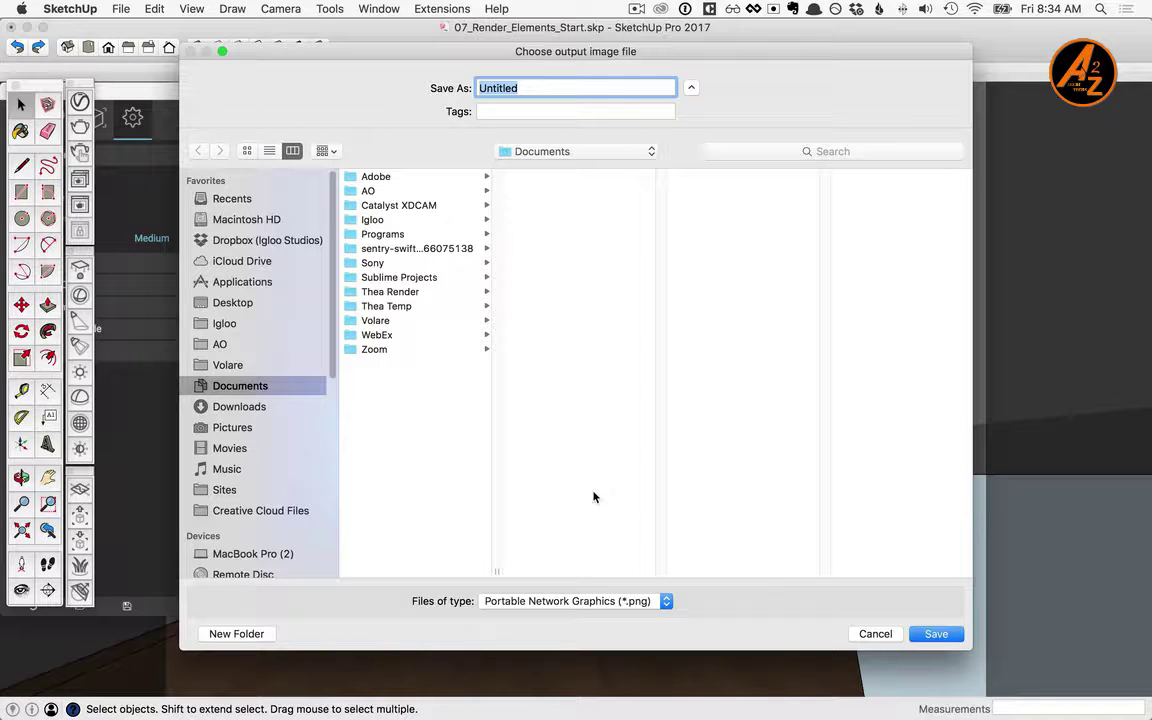
pyautogui.write('night')
pyautogui.press('super+shift+d')
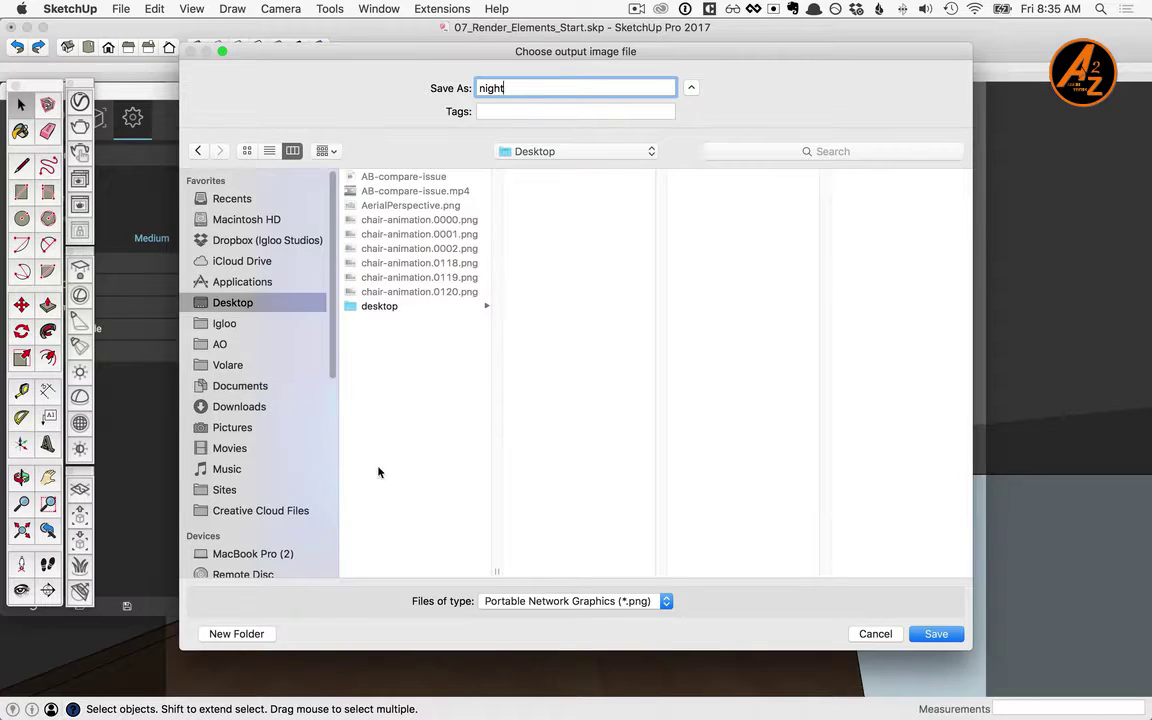
pyautogui.click(548, 603)
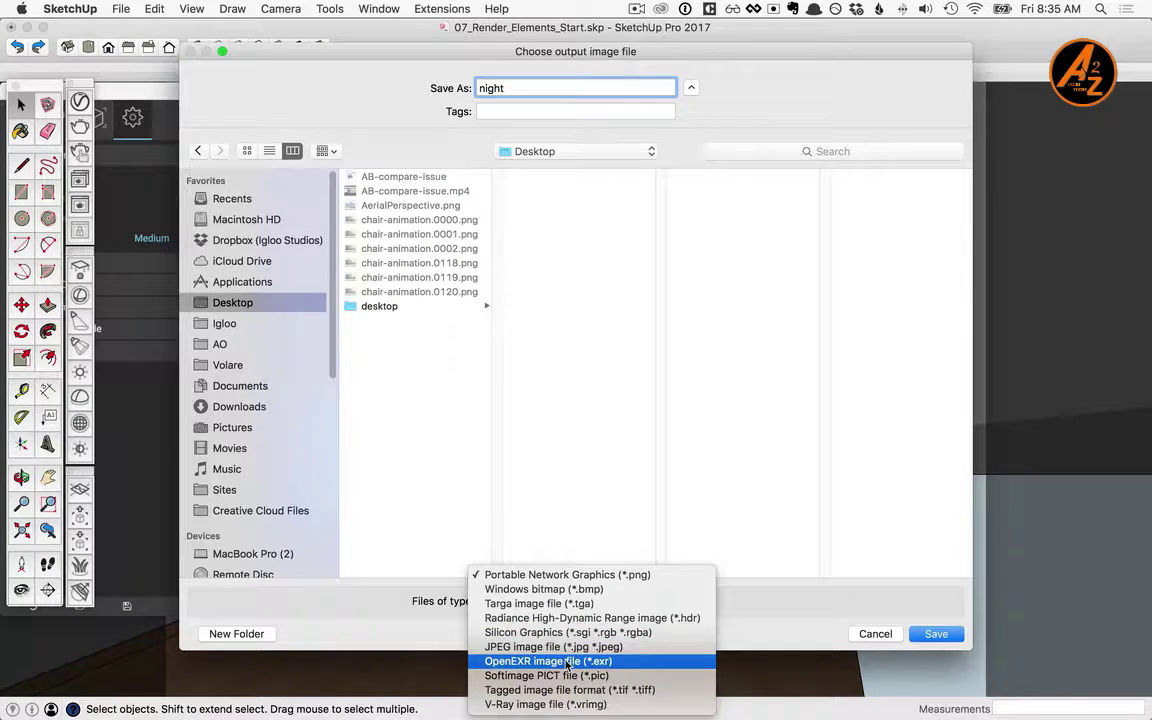
pyautogui.click(567, 662)
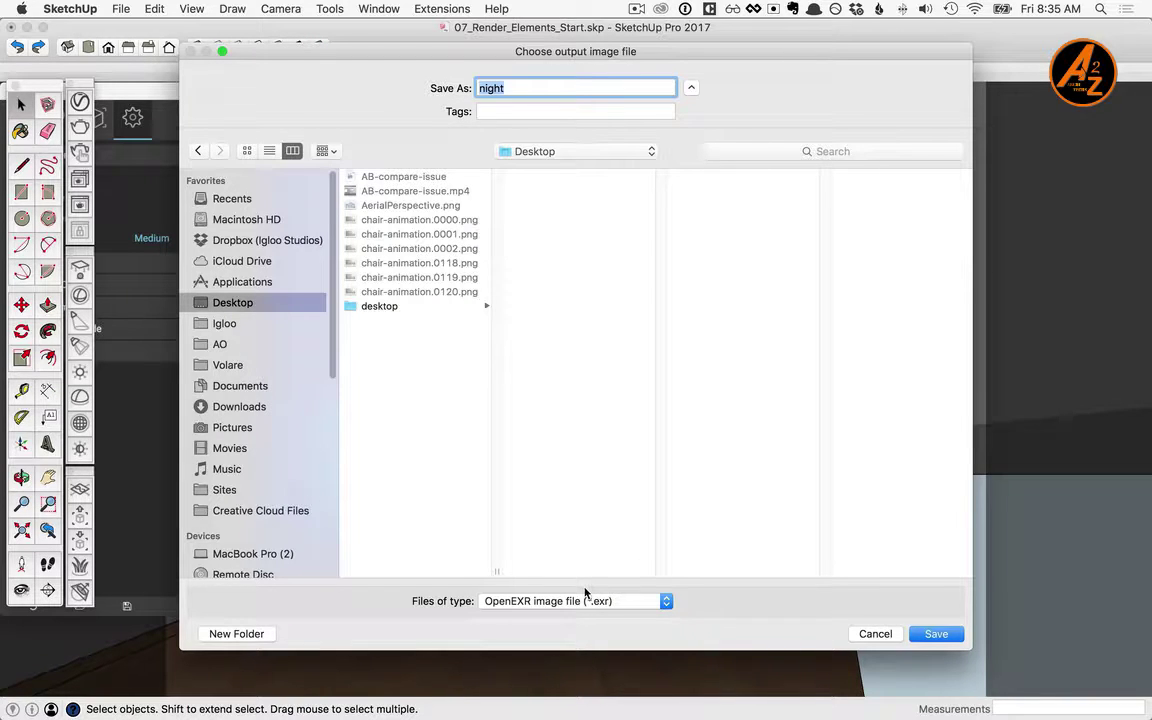
pyautogui.click(930, 634)
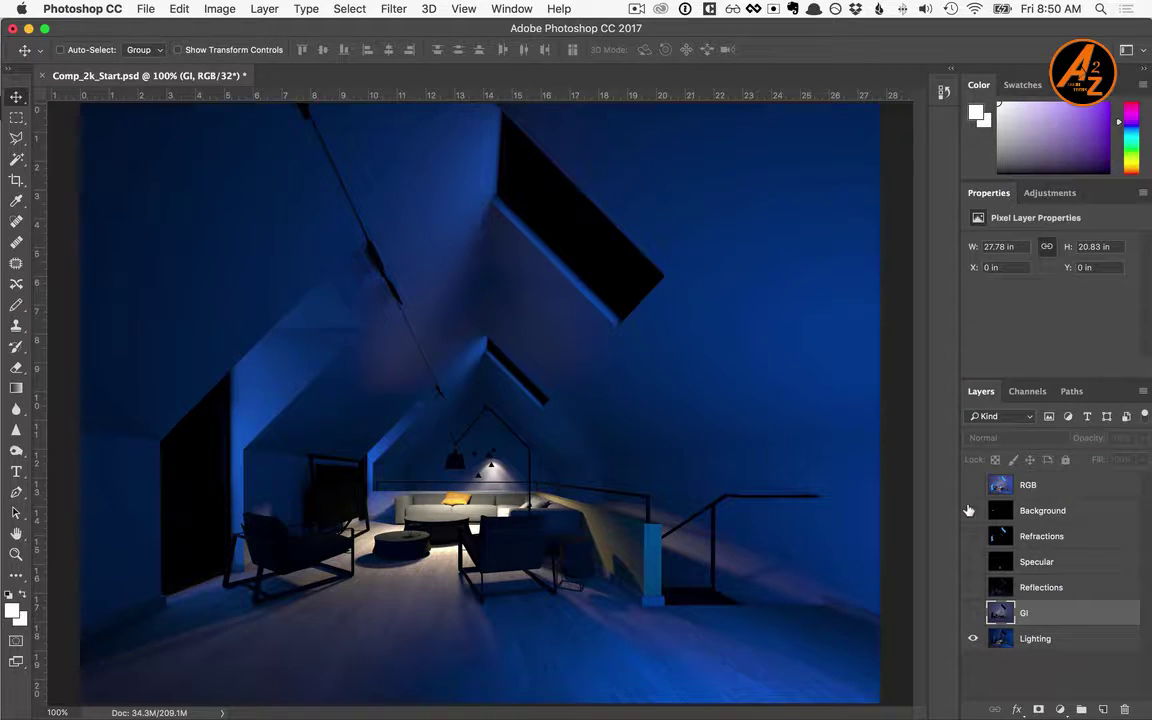
# - In Photoshop, show the Background through GI layers and set their blend mode to Linear Dodge (Add)
pyautogui.moveTo(969, 510); pyautogui.dragTo(972, 614)
pyautogui.keyDown('shift'); pyautogui.click(1035, 512); pyautogui.keyUp('shift')
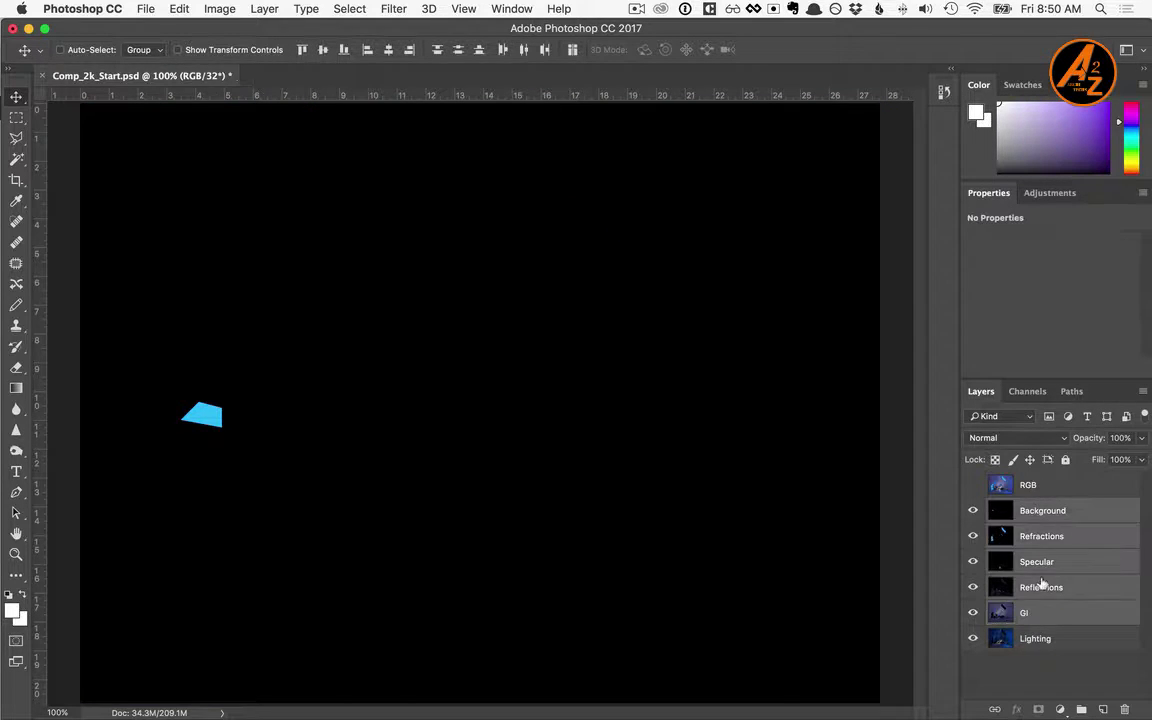
pyautogui.click(1000, 438)
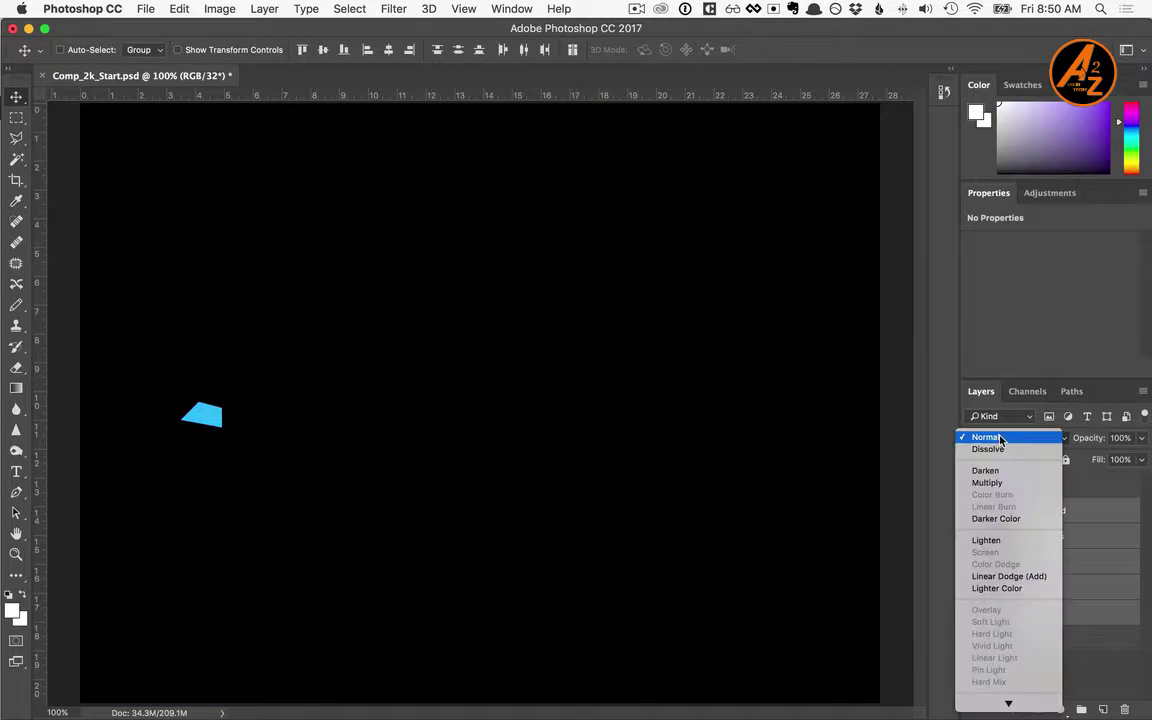
pyautogui.click(995, 577)
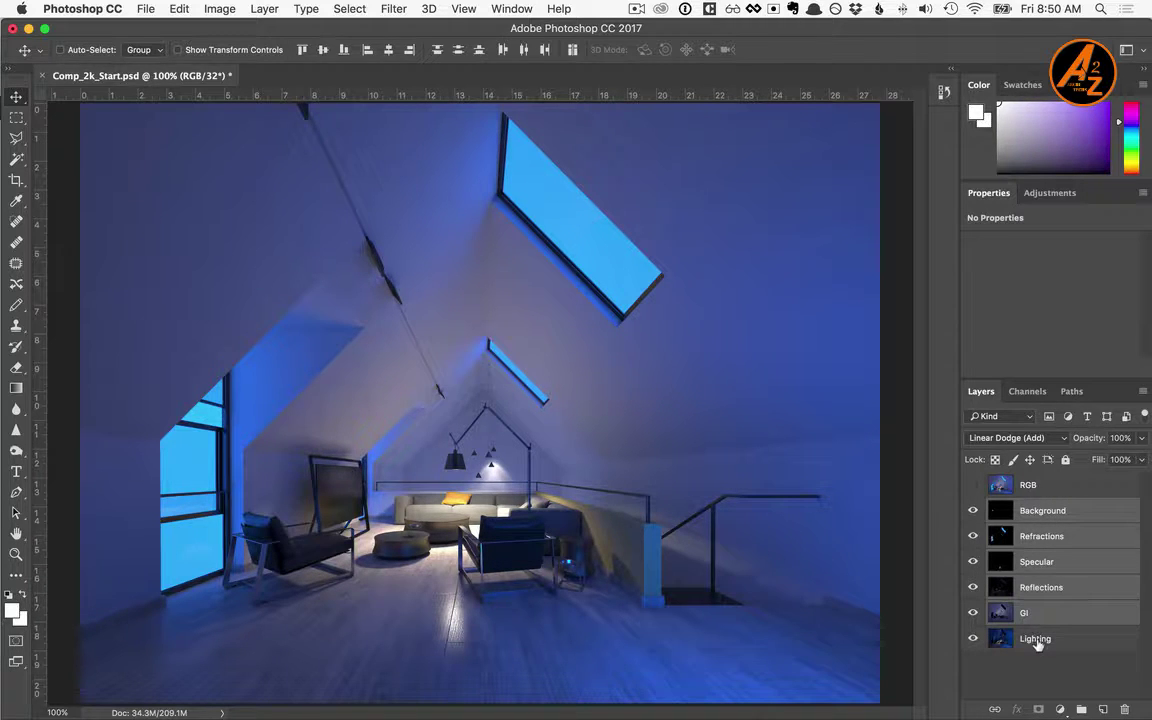
pyautogui.click(1020, 690)
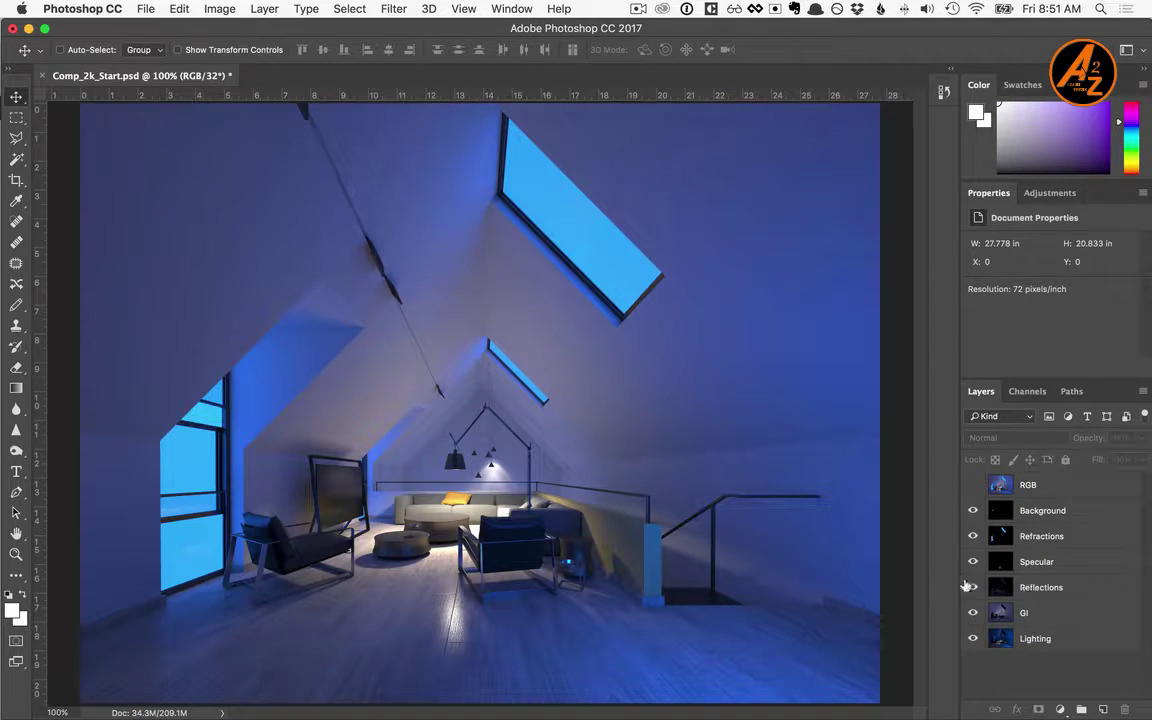
# - Add an Exposure adjustment clipped to the Reflections layer, set its exposure to +1.69 and compare the image with and without it
pyautogui.click(970, 587)
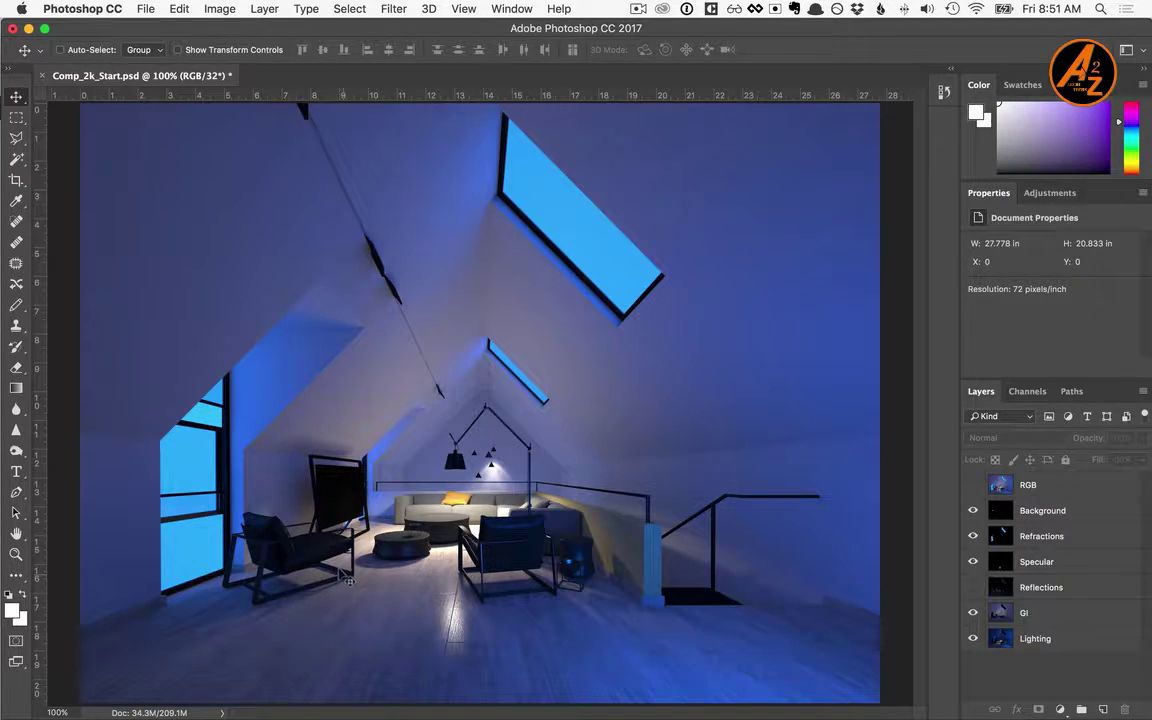
pyautogui.click(972, 587)
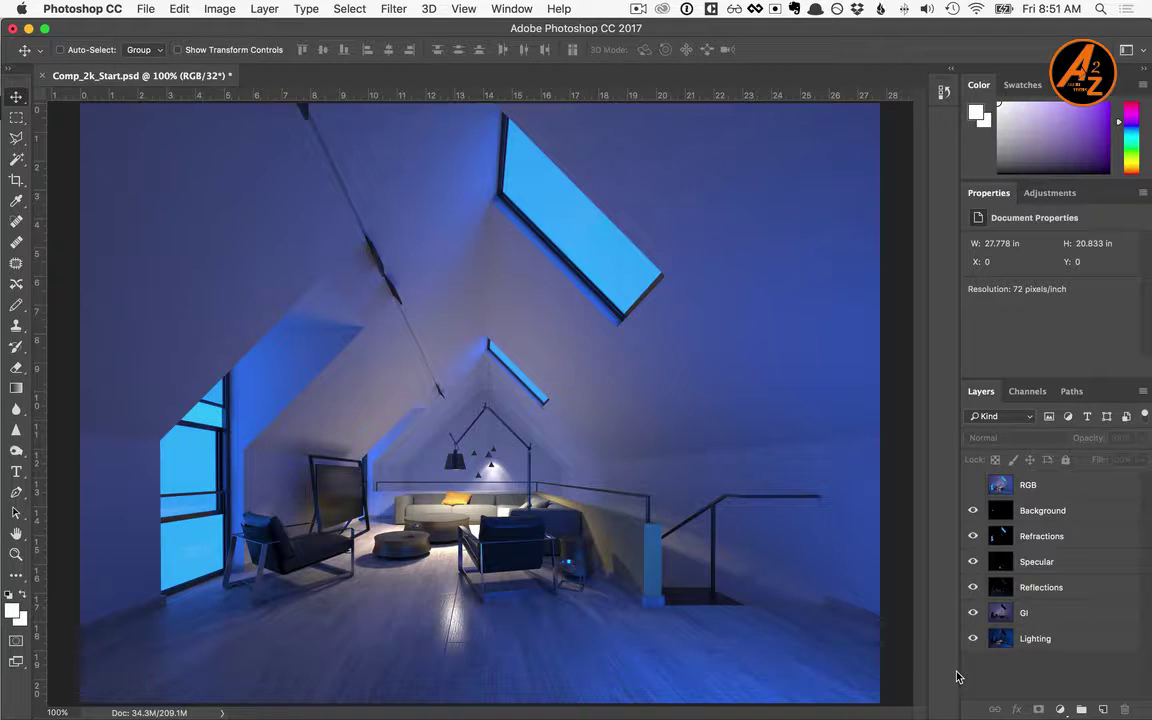
pyautogui.click(1063, 591)
pyautogui.click(1060, 709)
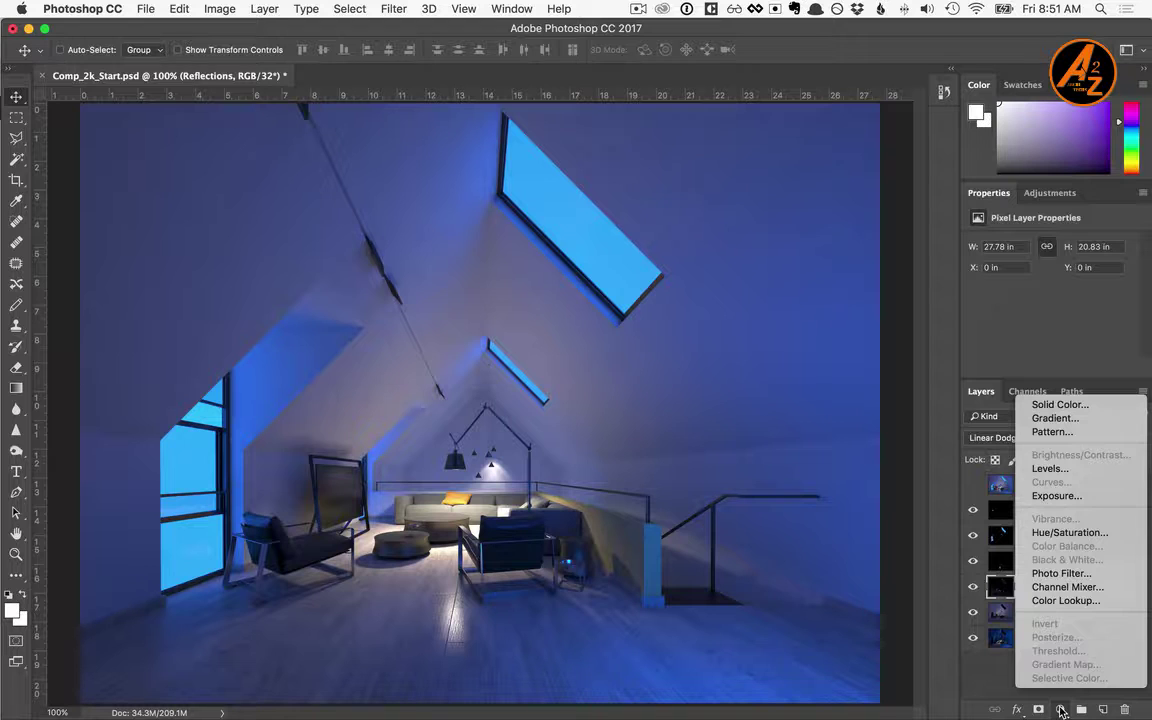
pyautogui.click(1057, 497)
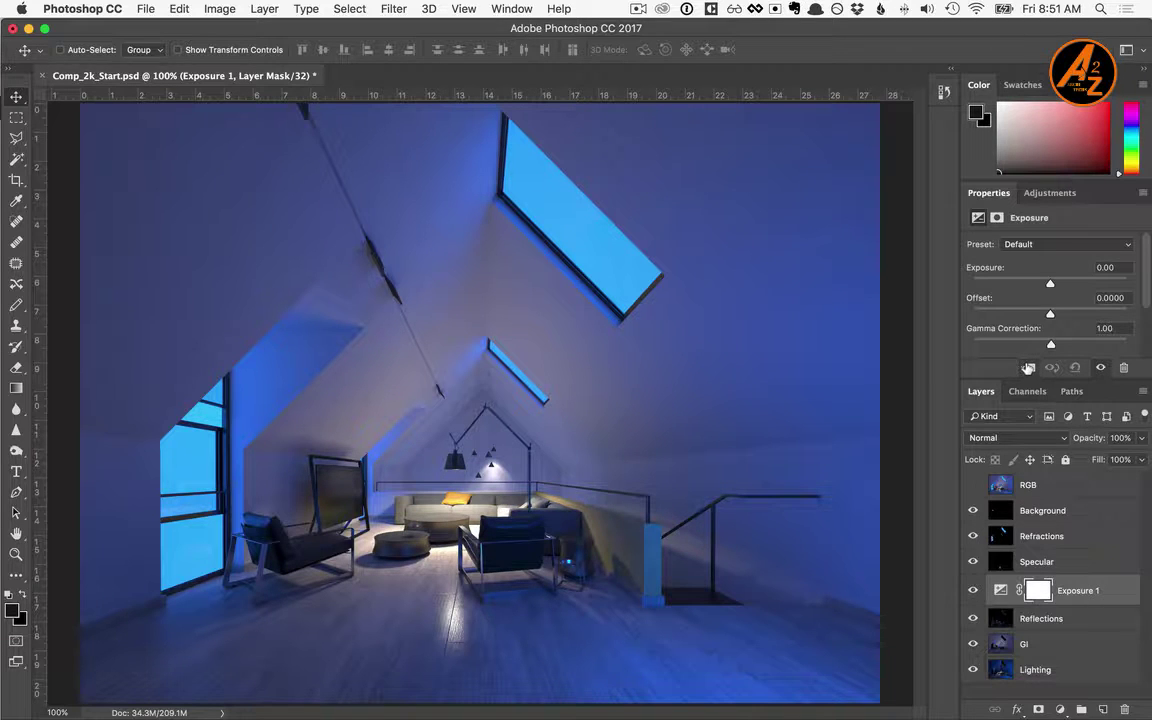
pyautogui.click(1028, 368)
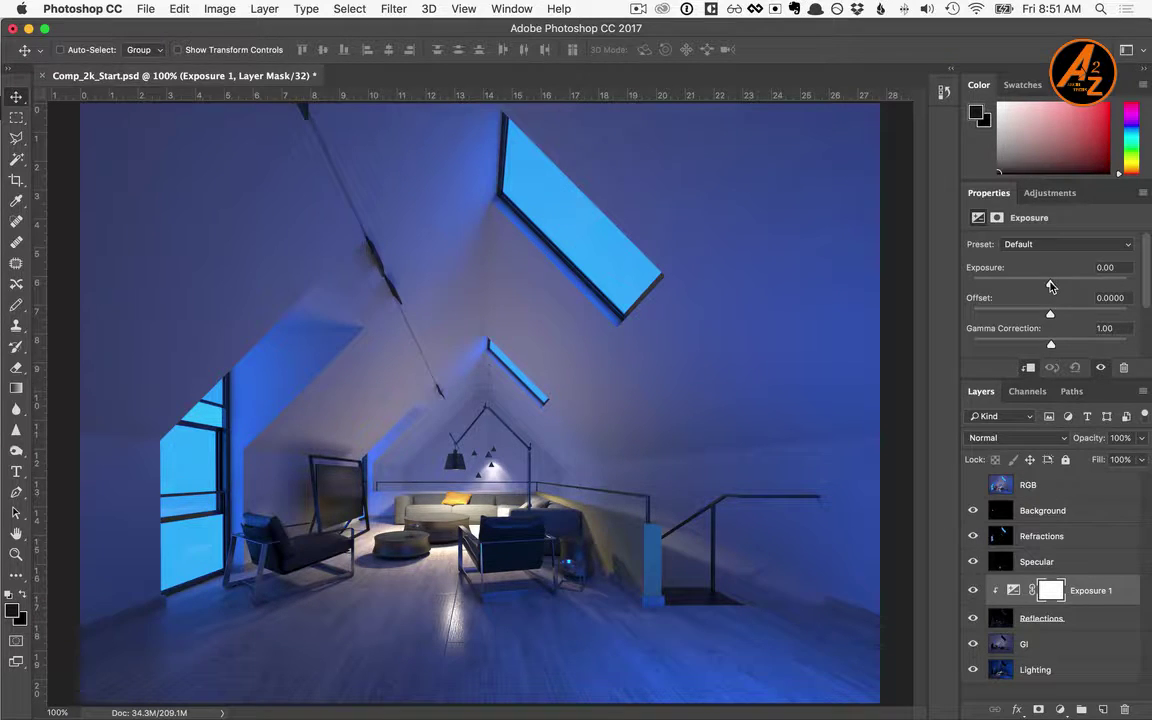
pyautogui.moveTo(1050, 286)
pyautogui.mouseDown()
pyautogui.moveTo(1019, 286)
pyautogui.moveTo(1069, 286)
pyautogui.mouseUp()
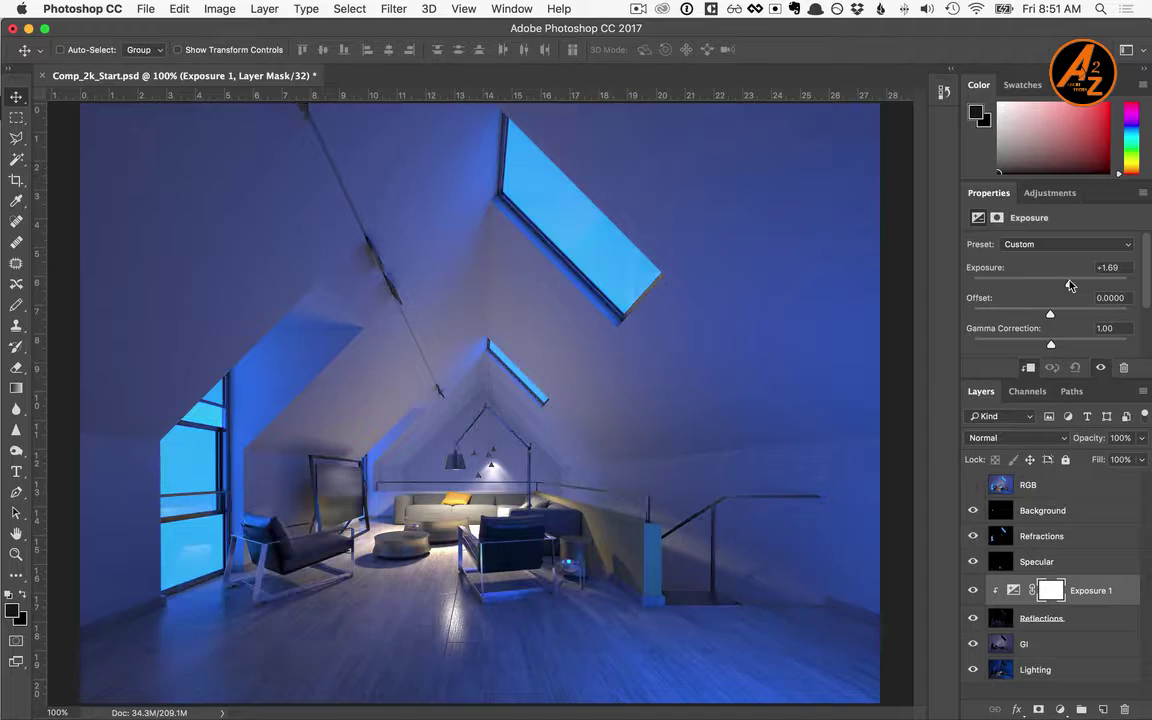
pyautogui.click(970, 591)
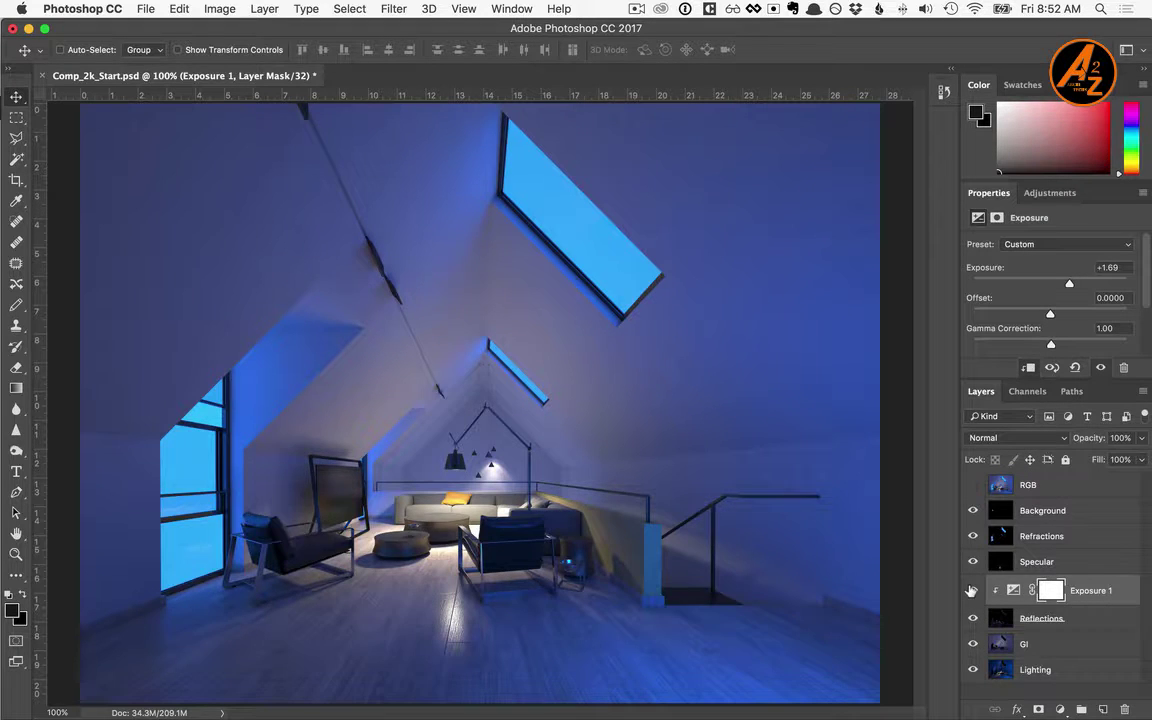
pyautogui.click(970, 591)
# - Add an Exposure adjustment clipped to the Refractions layer and set its exposure to -1.55
pyautogui.click(1066, 537)
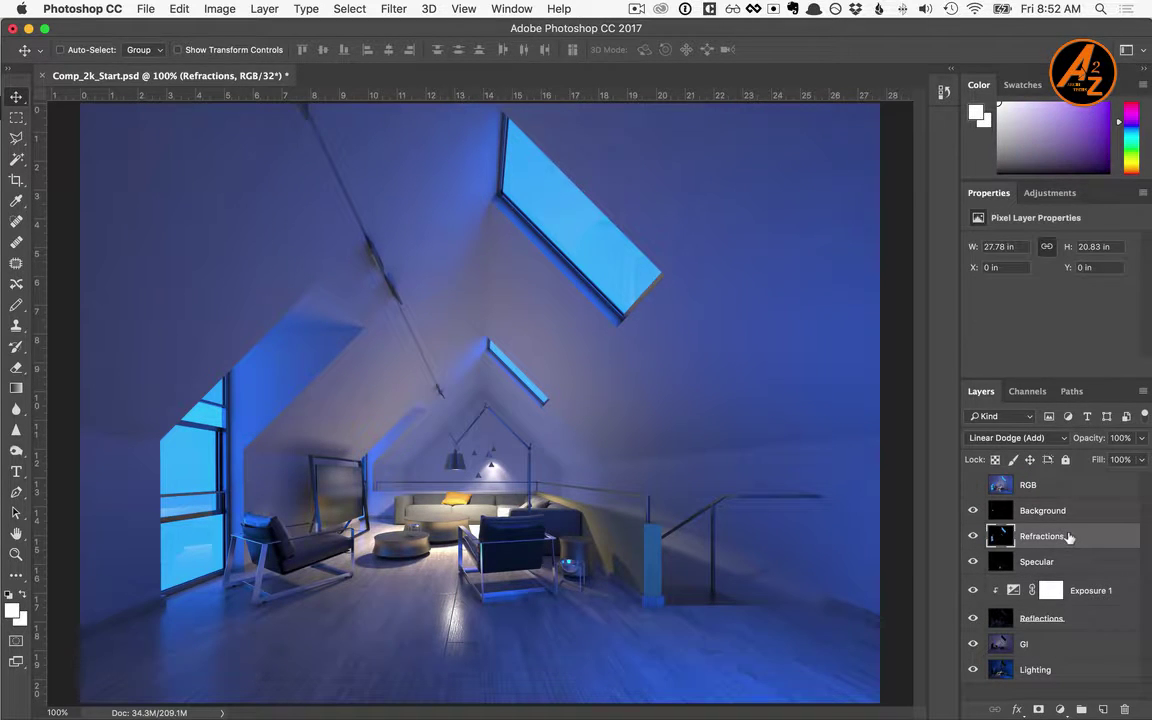
pyautogui.click(1066, 705)
pyautogui.click(962, 415)
pyautogui.click(1030, 368)
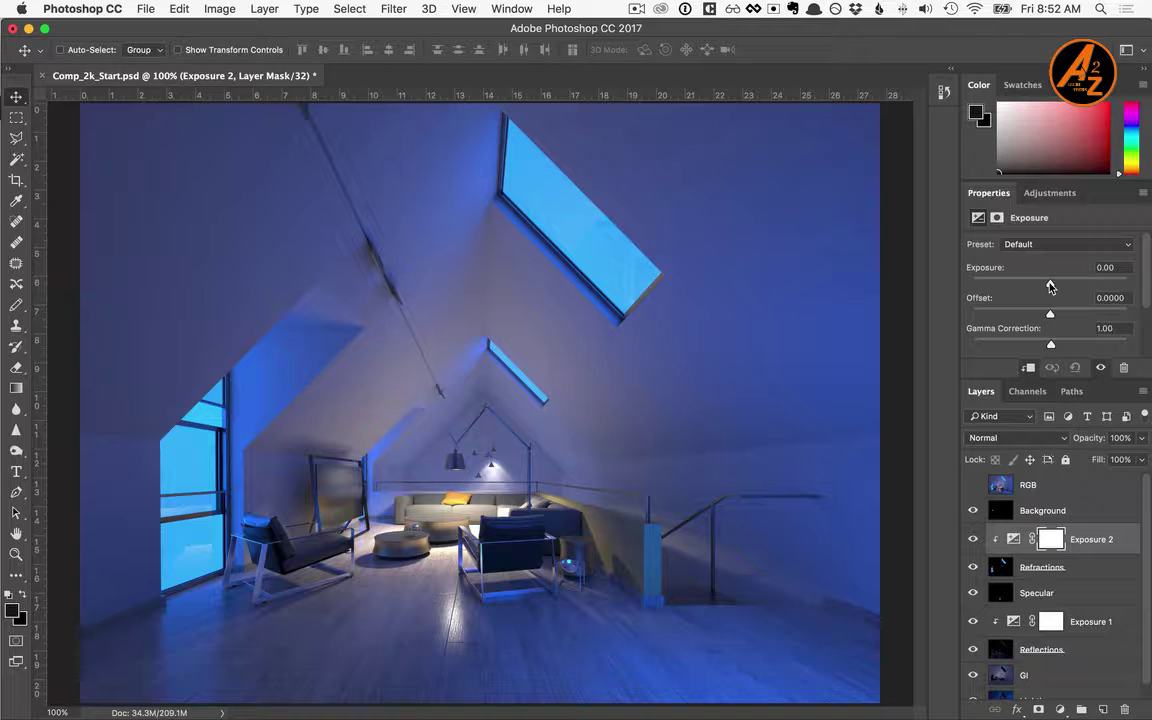
pyautogui.moveTo(1050, 287); pyautogui.dragTo(1032, 286)
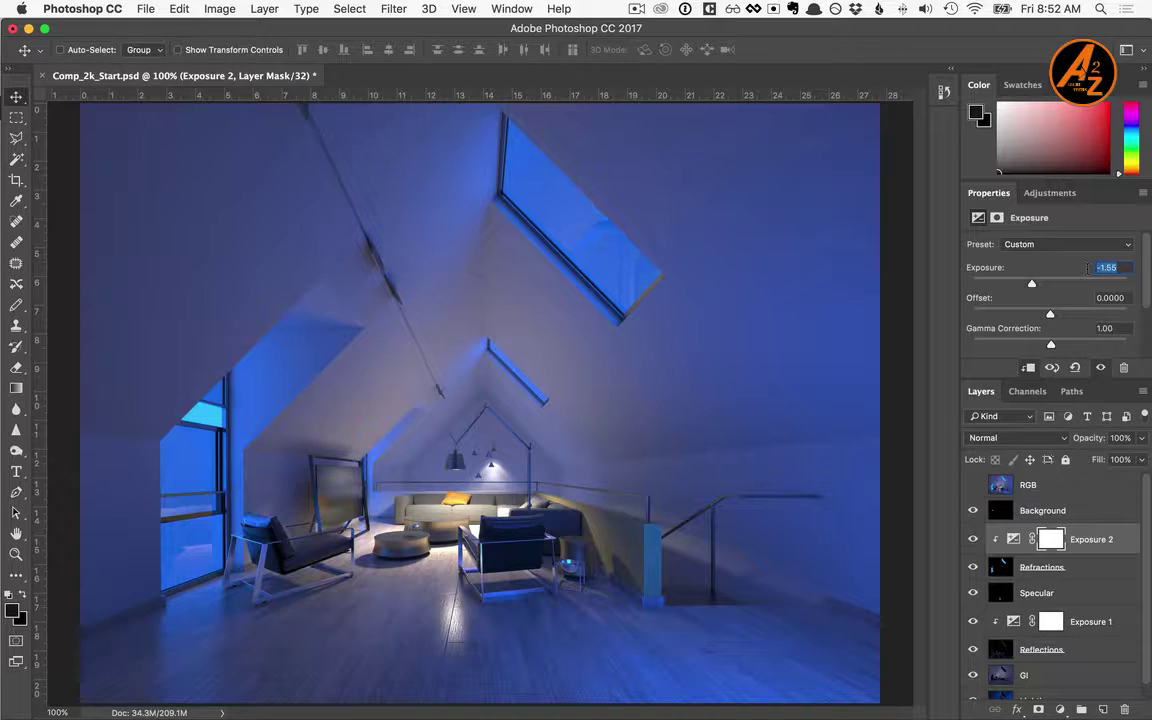
# - Add an Exposure adjustment clipped to the Background layer with its exposure set to -1.55
pyautogui.click(1075, 508)
pyautogui.click(1060, 709)
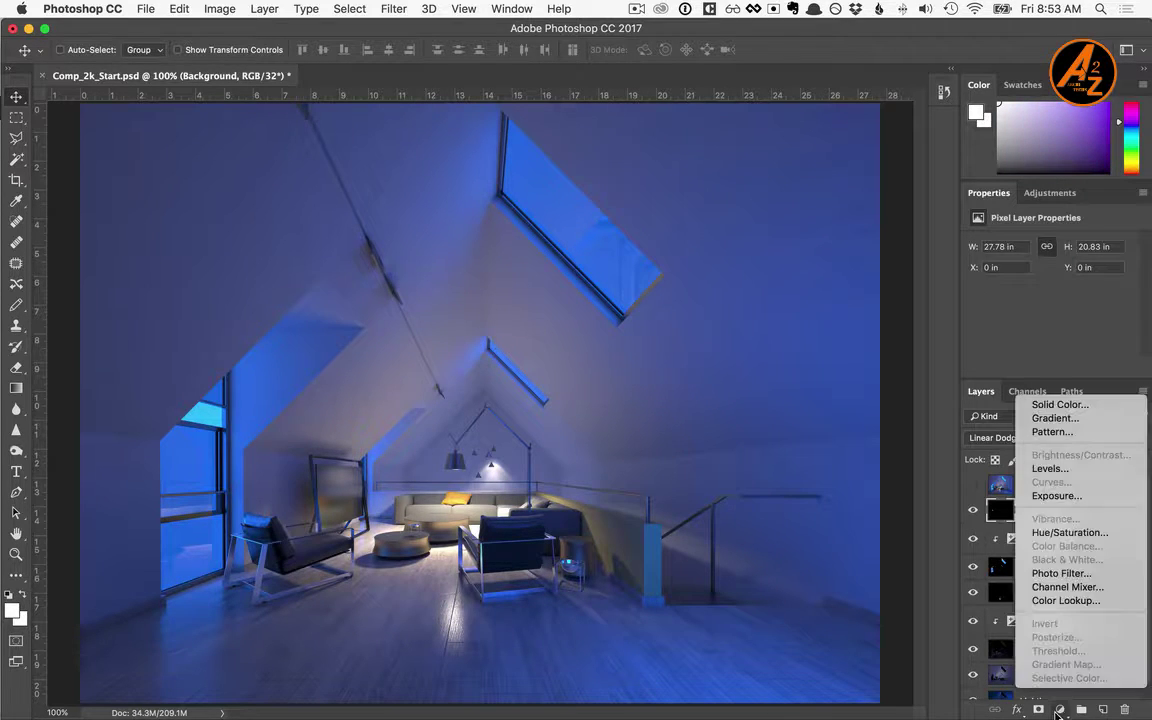
pyautogui.click(1056, 496)
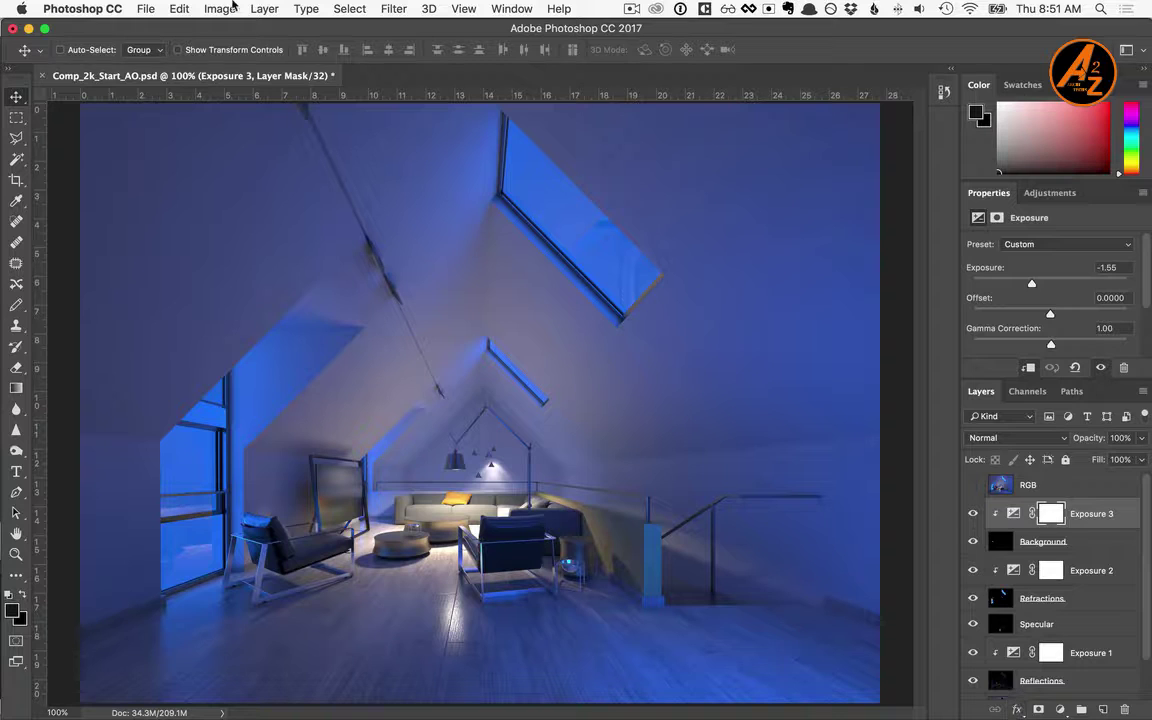
# - Convert the document to 8 Bits/Channel, merging the layers and using the Exposure and Gamma method for HDR toning
pyautogui.click(219, 8)
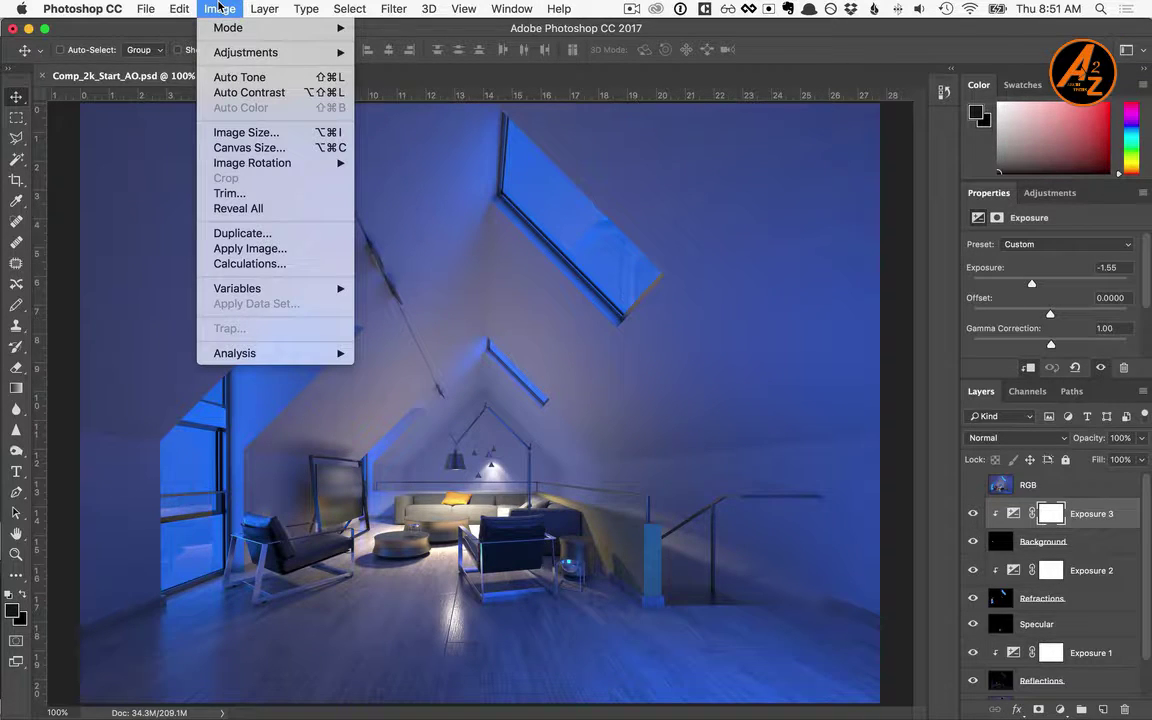
pyautogui.moveTo(242, 28)
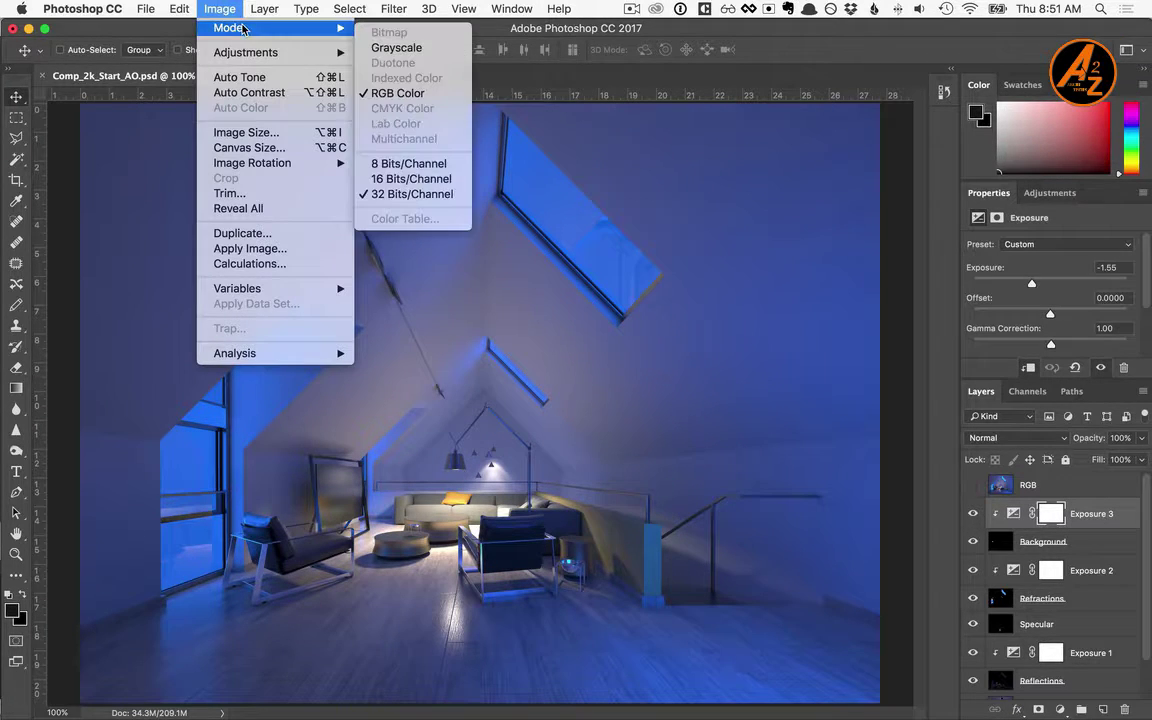
pyautogui.click(405, 164)
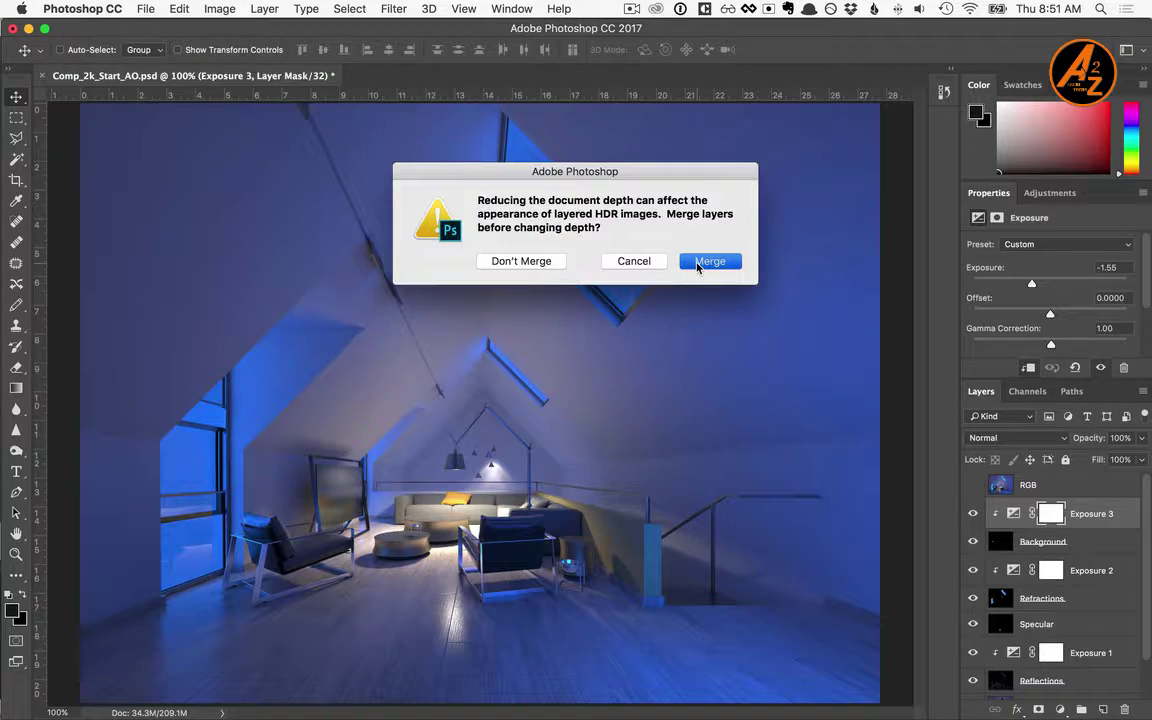
pyautogui.click(706, 262)
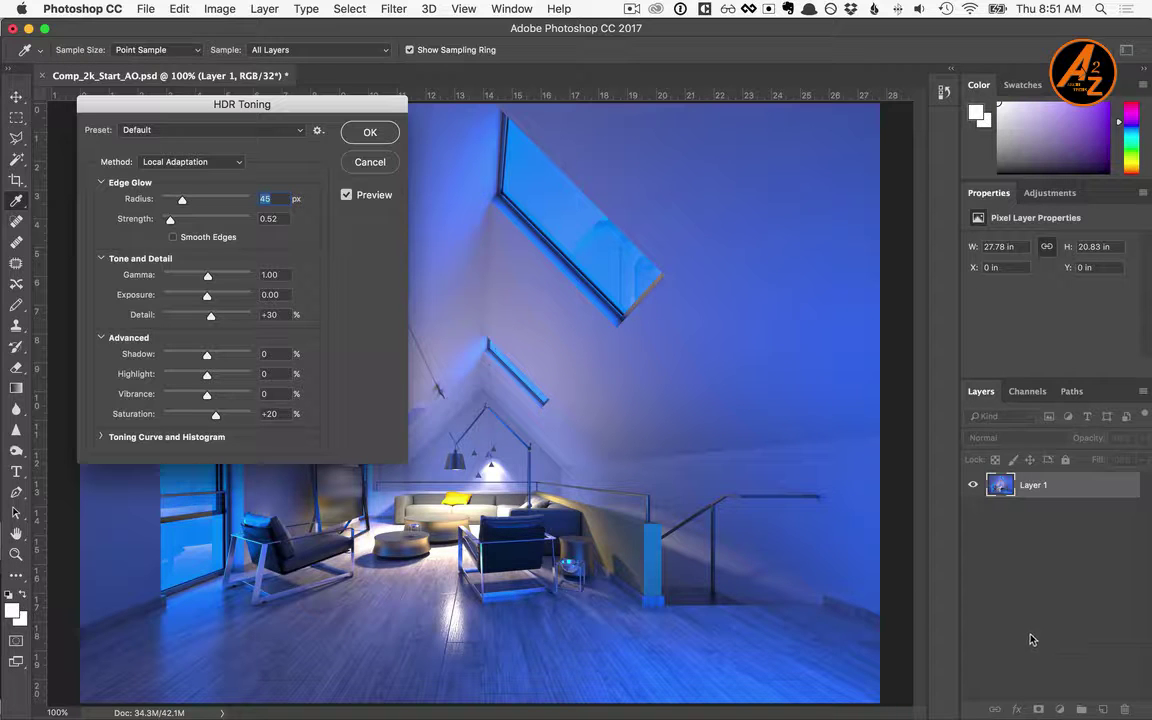
pyautogui.moveTo(242, 101); pyautogui.dragTo(252, 233)
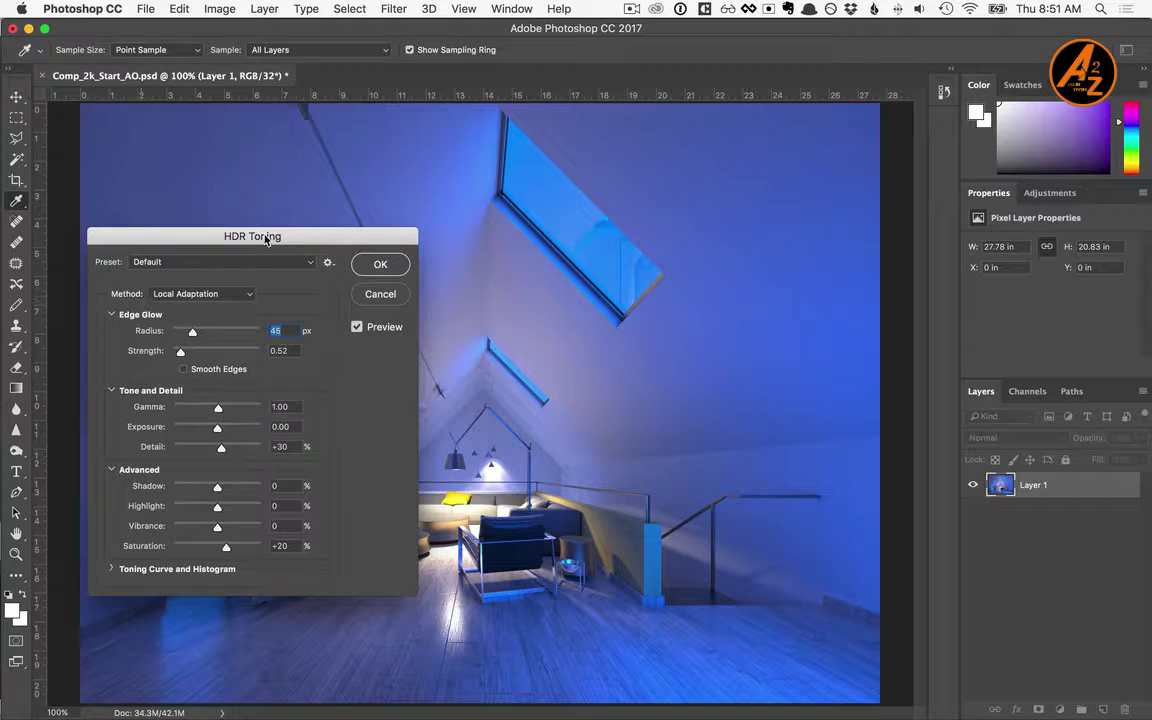
pyautogui.click(180, 295)
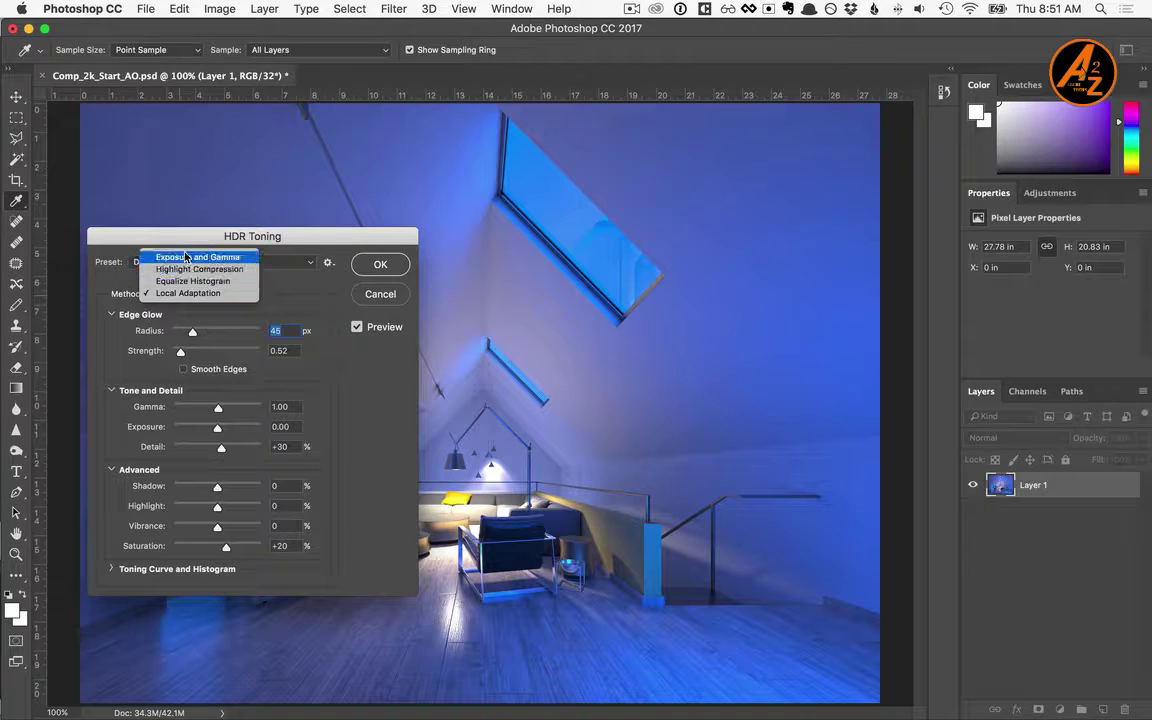
pyautogui.click(185, 258)
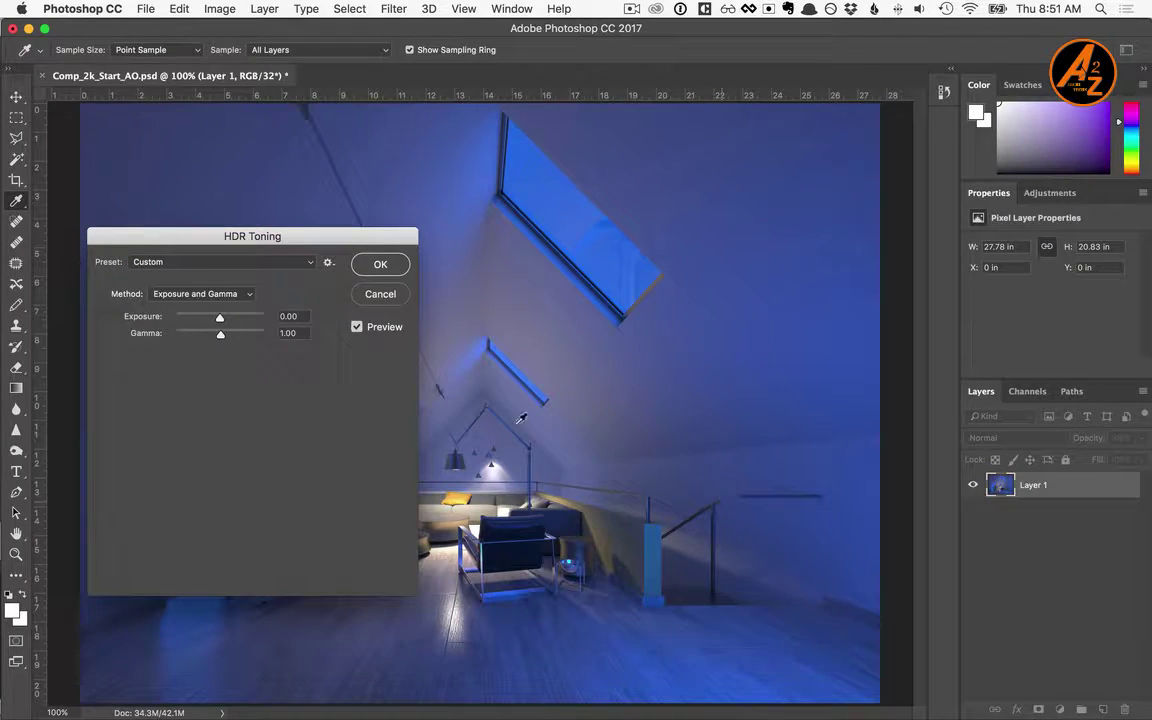
pyautogui.click(381, 265)
pyautogui.press('v')
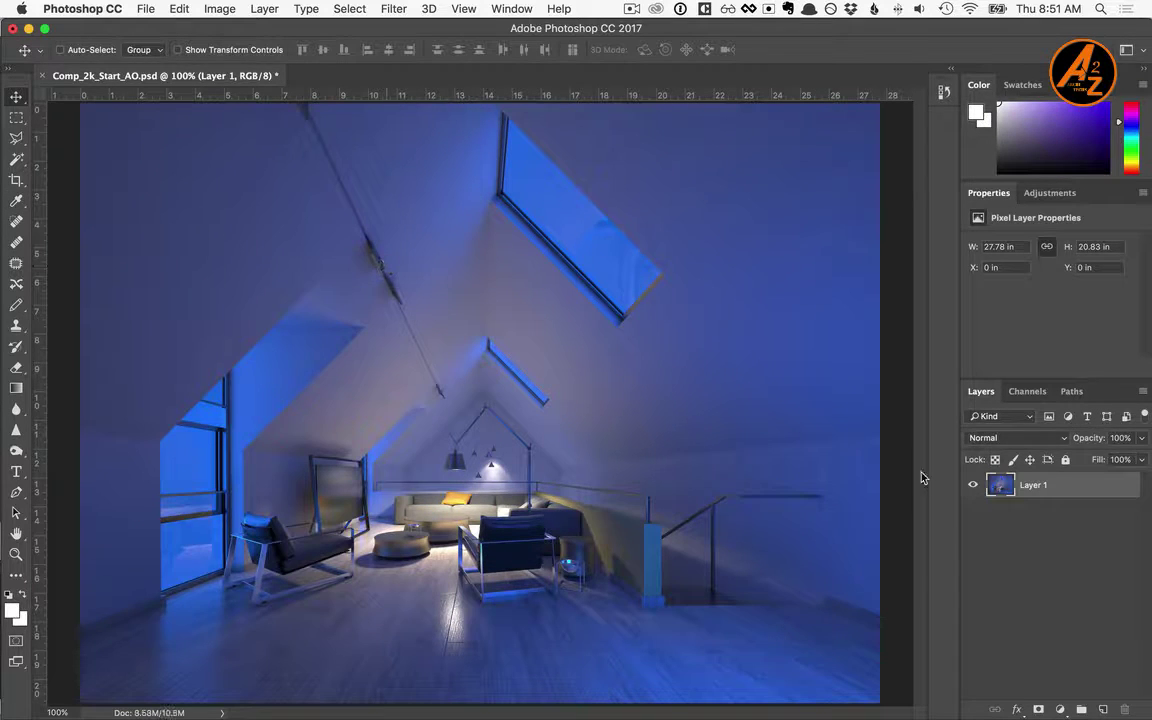
# - Convert Layer 1 to a smart object and apply the Camera Raw Filter with automatic tone settings and saturation +39
pyautogui.rightClick(1068, 487)
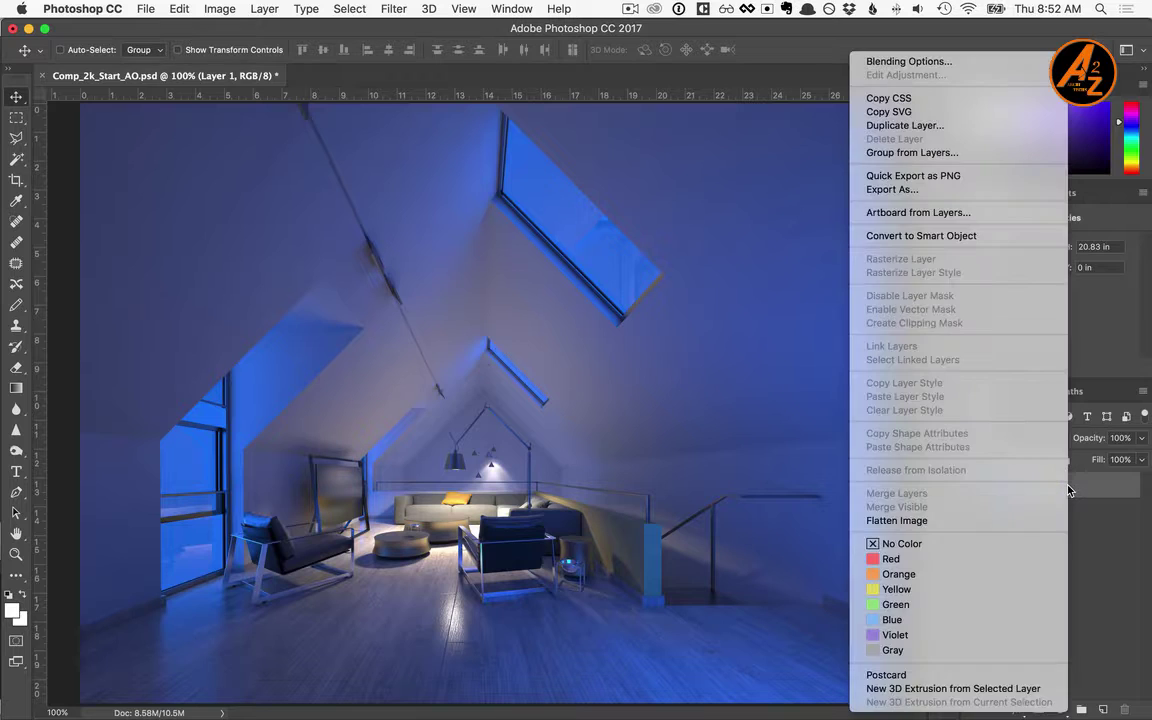
pyautogui.click(885, 236)
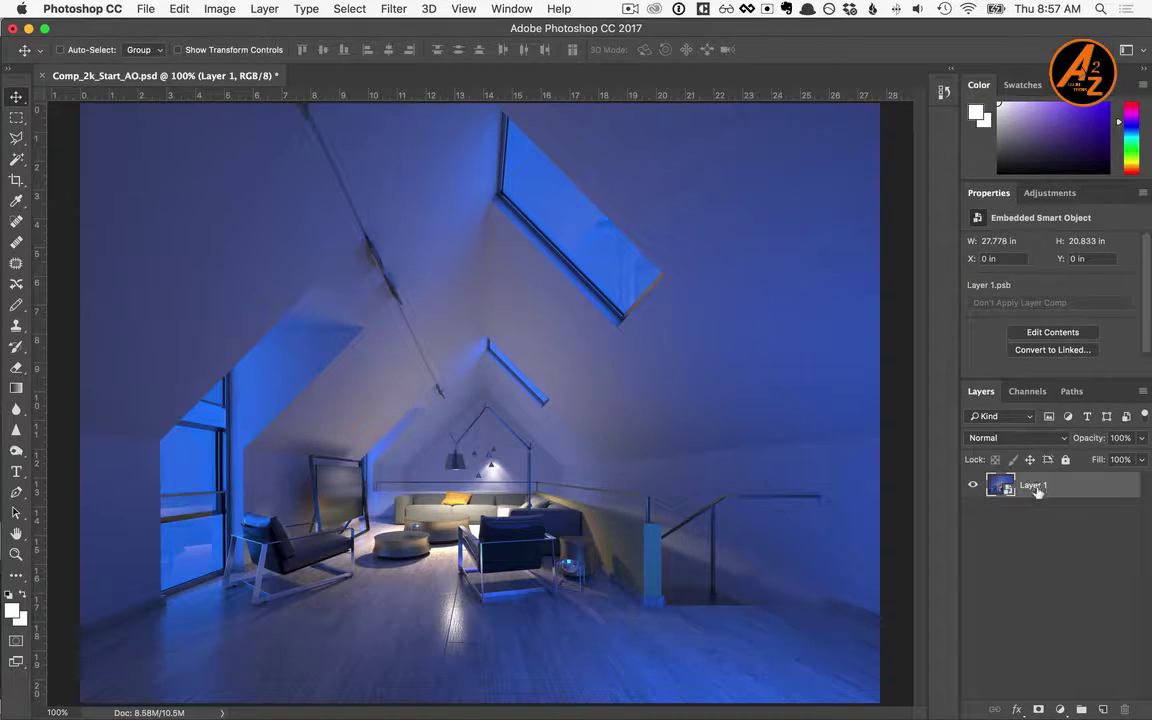
pyautogui.click(395, 9)
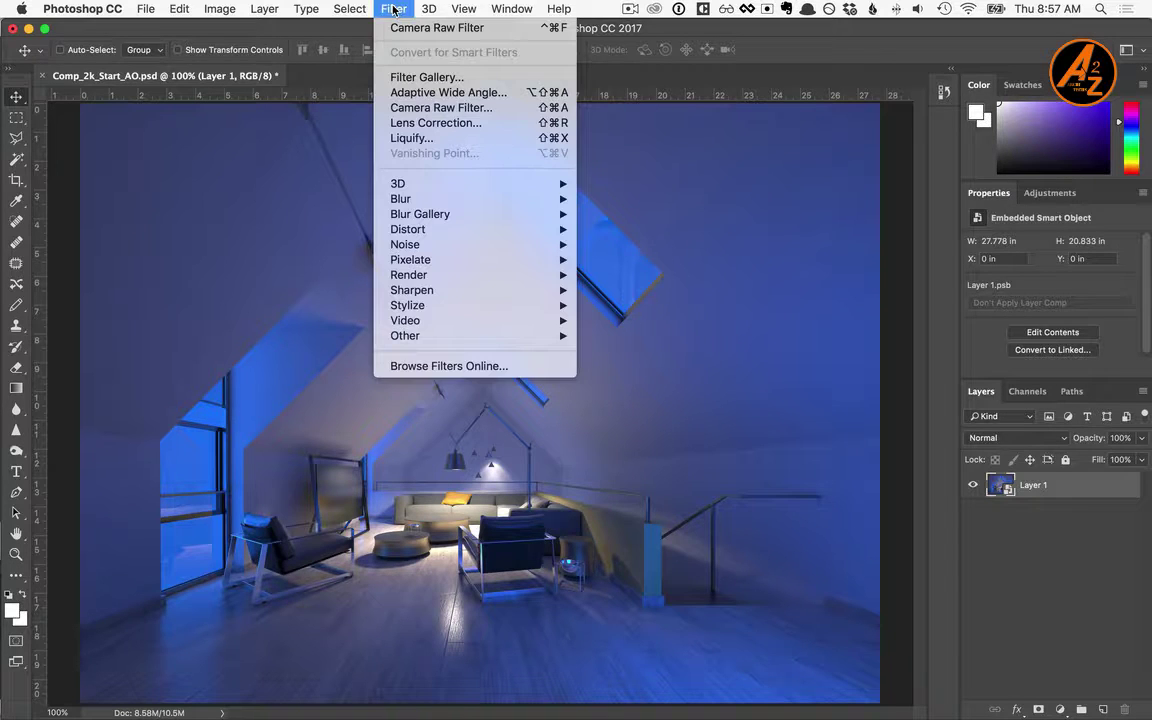
pyautogui.click(440, 108)
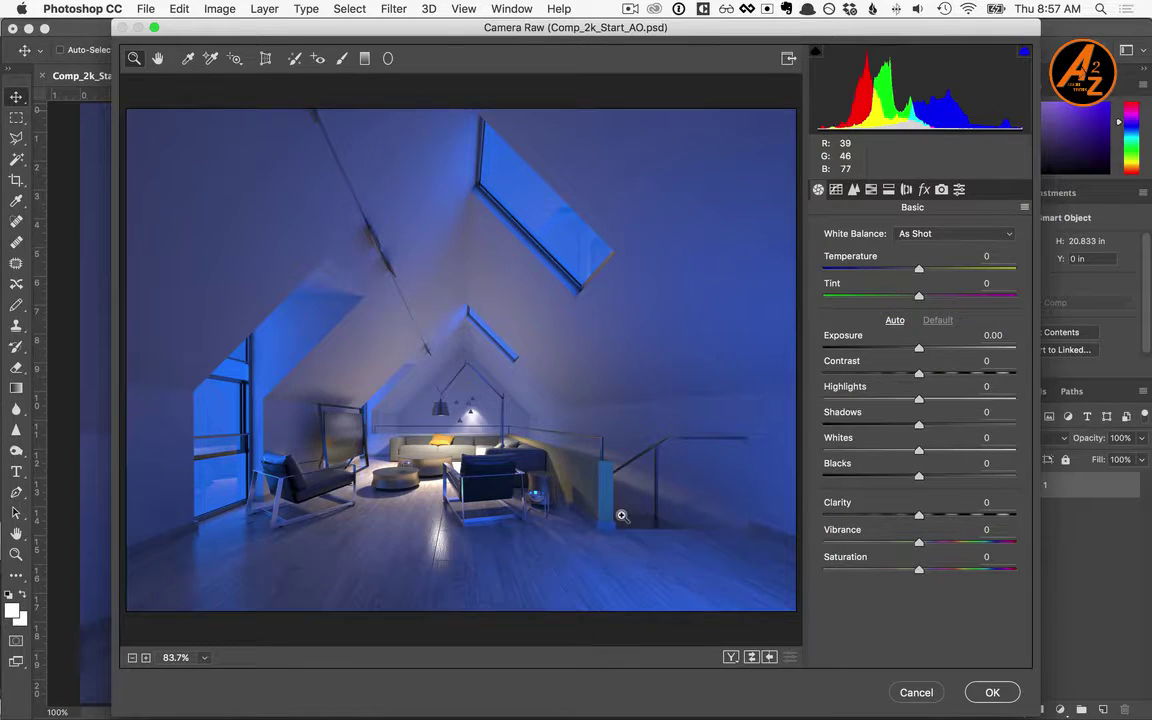
pyautogui.click(894, 321)
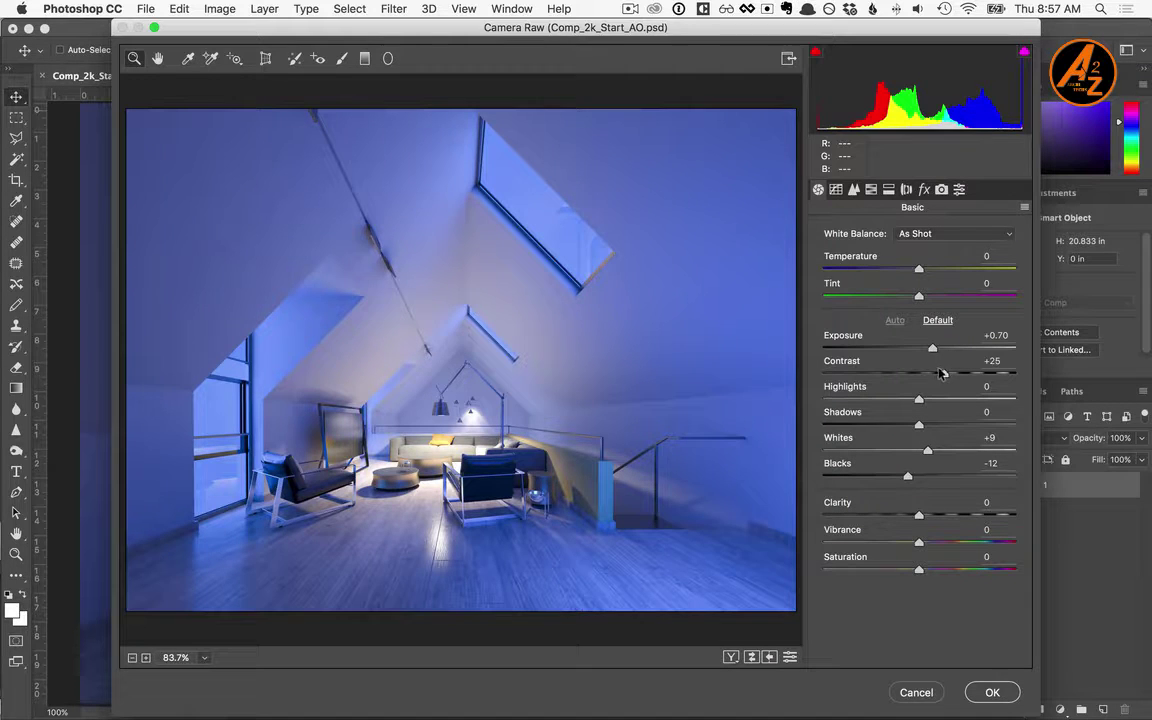
pyautogui.moveTo(940, 373)
pyautogui.mouseDown()
pyautogui.moveTo(959, 370)
pyautogui.moveTo(940, 370)
pyautogui.mouseUp()
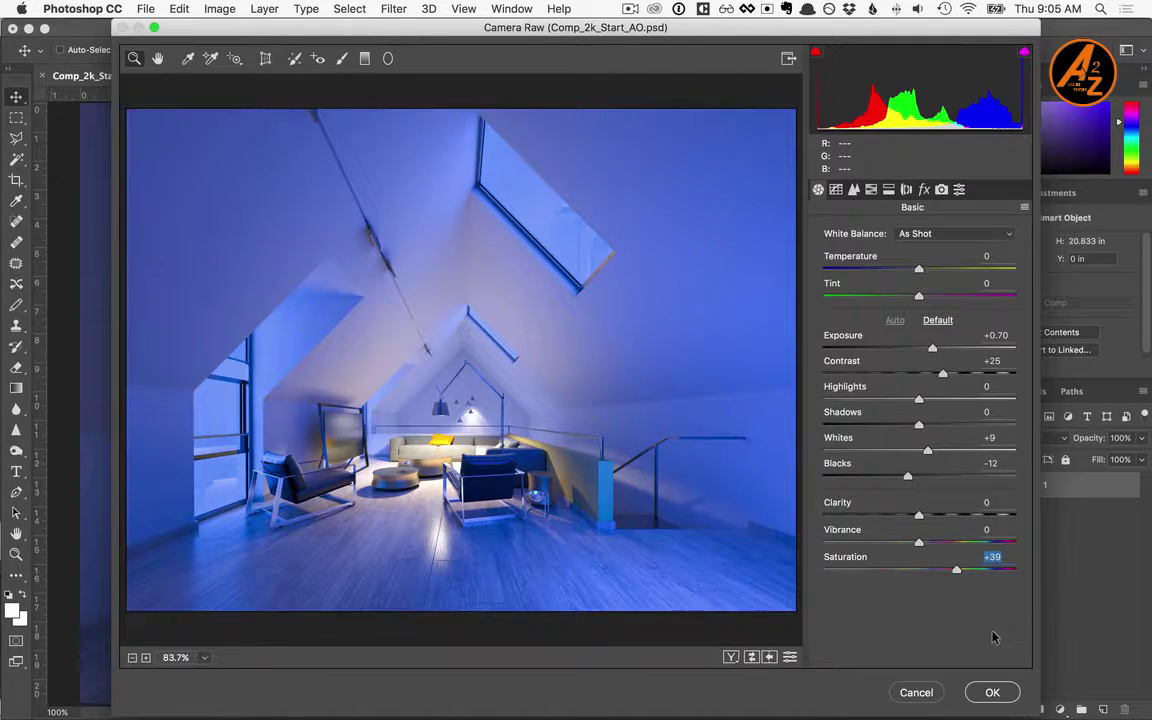
pyautogui.click(991, 691)
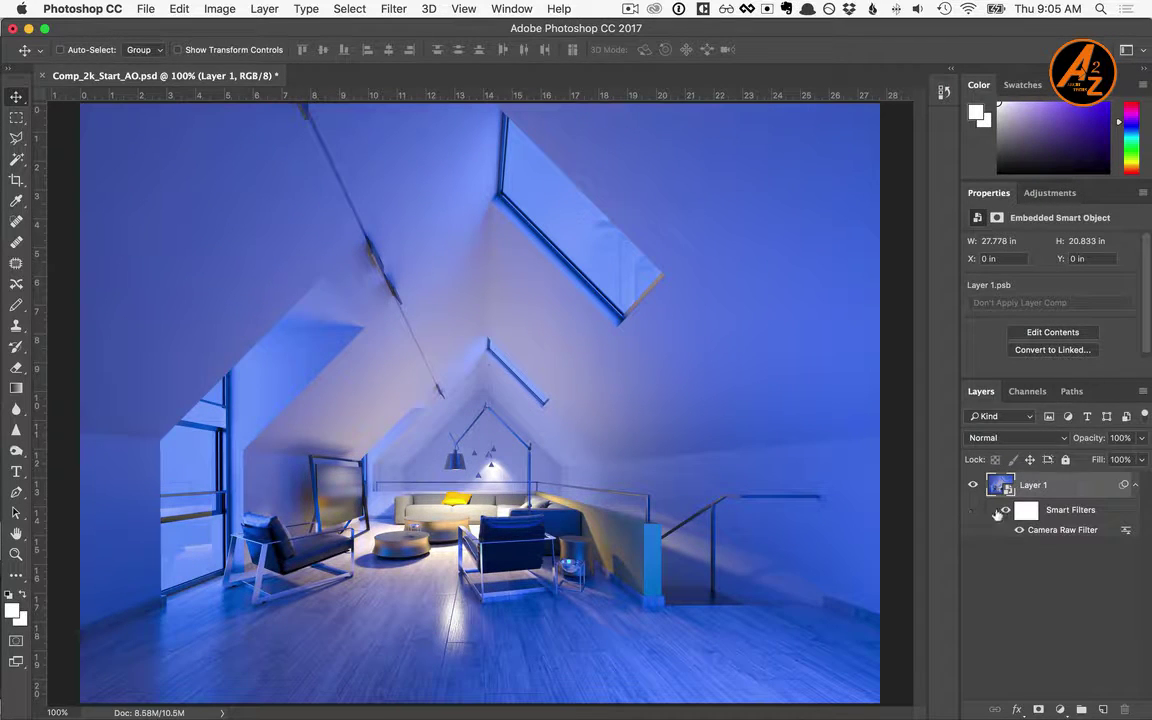
# - Reduce the opacity of Layer 1's Camera Raw Filter in its blending options
pyautogui.doubleClick(1124, 530)
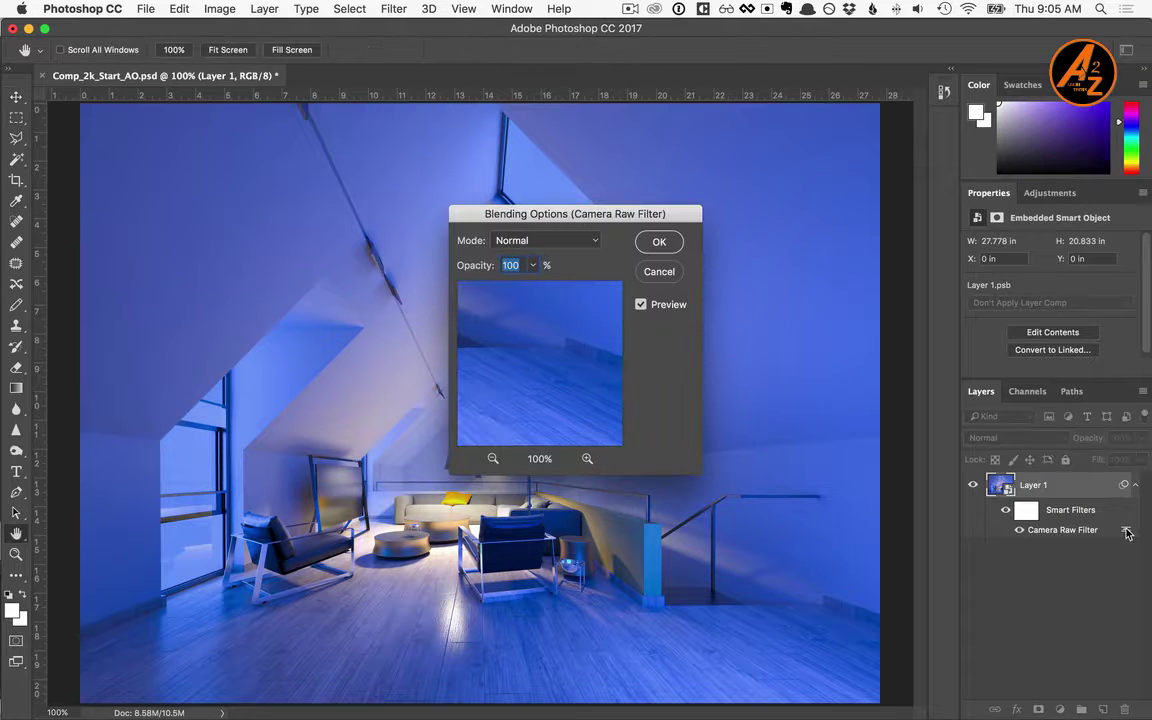
pyautogui.click(517, 266)
pyautogui.write('10')
pyautogui.press('Return')
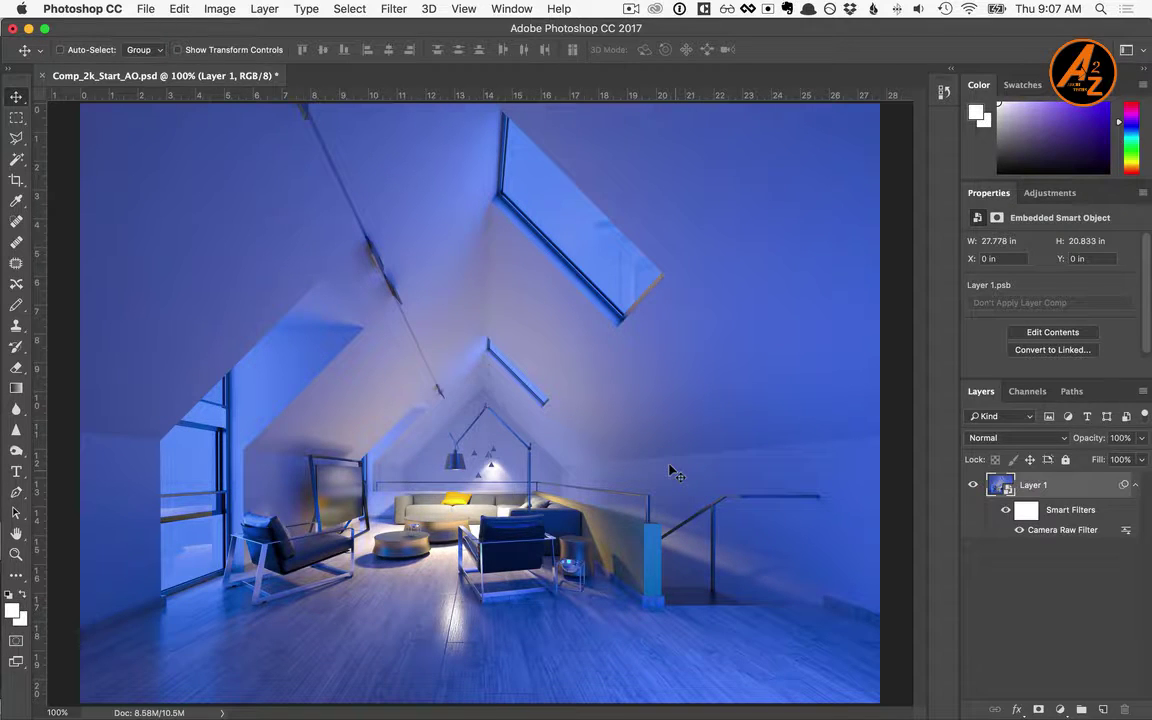
# - Open the material ID render element Interior_Night_2k.MaterialID.exr from the Rendering folder
pyautogui.click(145, 9)
pyautogui.click(160, 43)
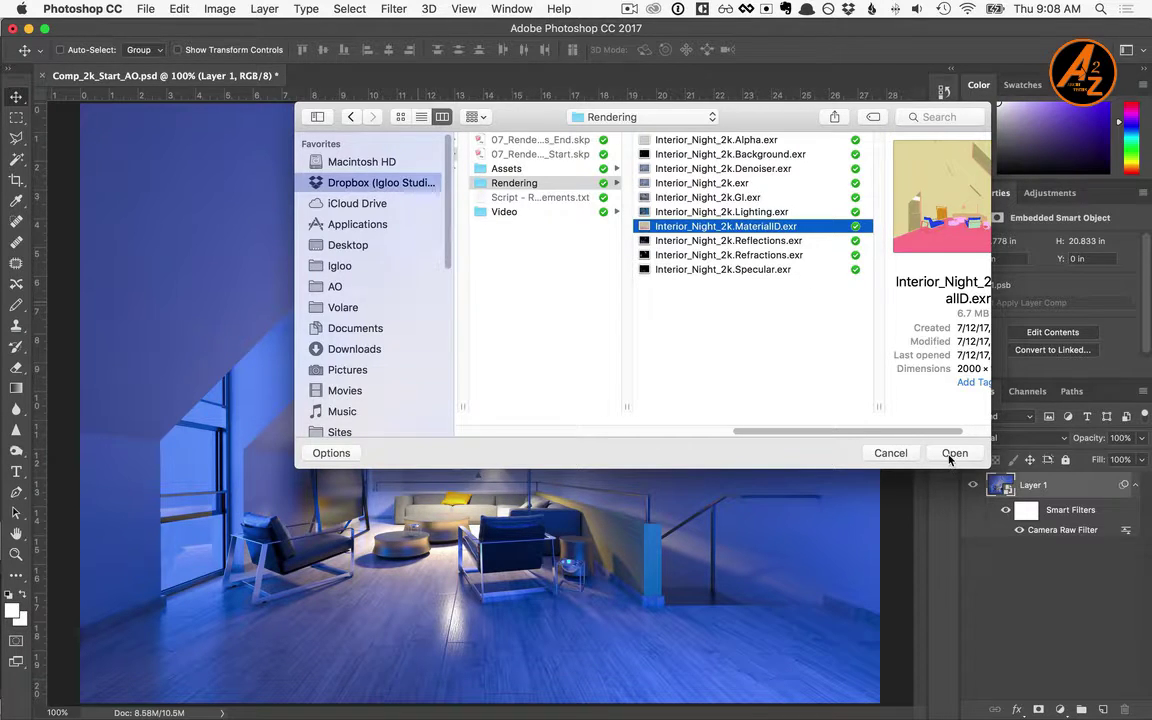
pyautogui.click(954, 453)
pyautogui.click(630, 257)
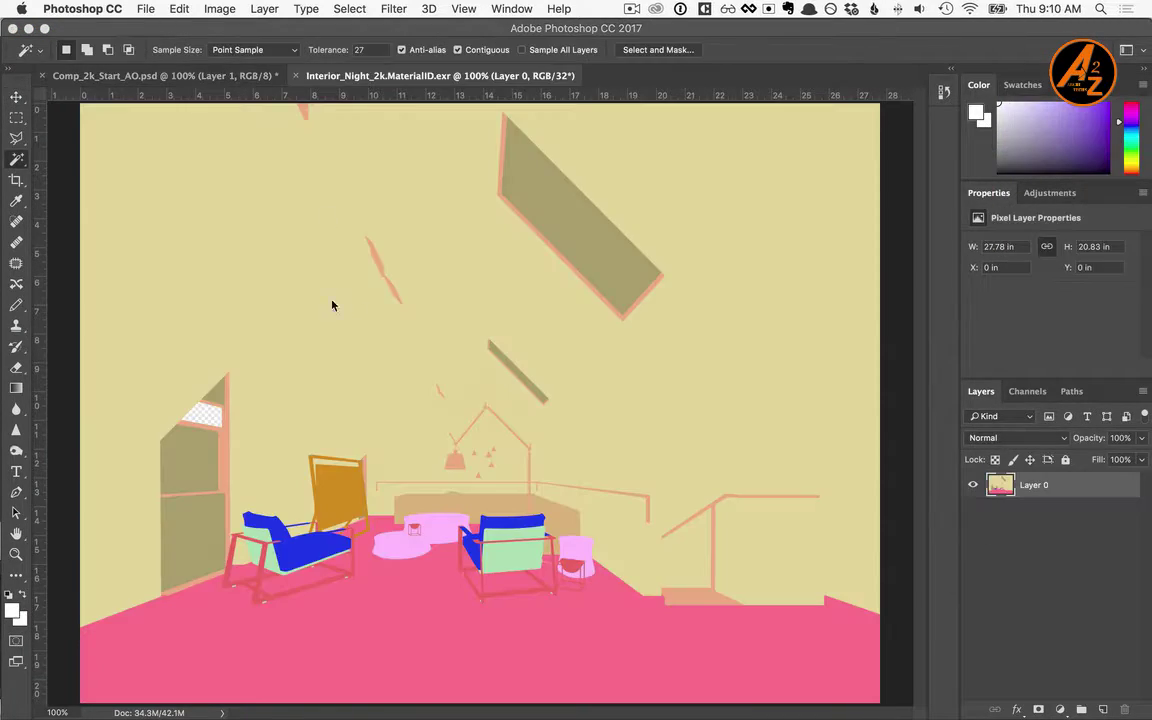
# - Convert the material ID image to 8 Bits/Channel, merging its layers and toning with the Exposure and Gamma method
pyautogui.click(219, 9)
pyautogui.moveTo(229, 28)
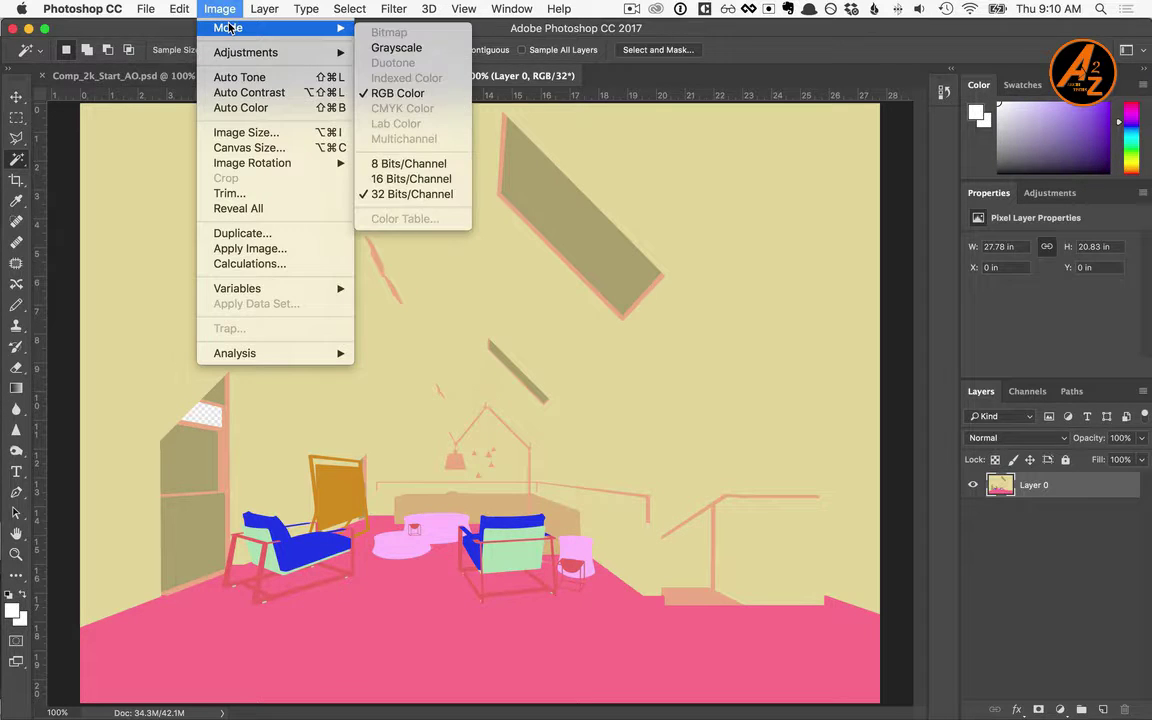
pyautogui.click(365, 162)
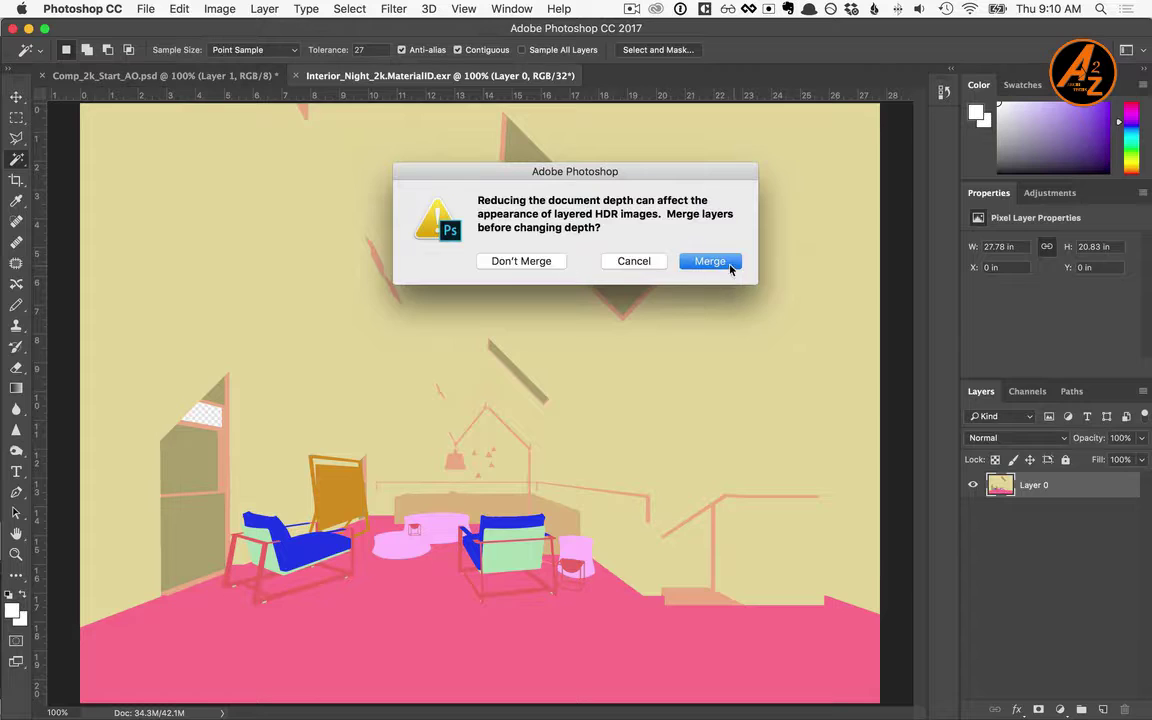
pyautogui.click(720, 263)
pyautogui.click(222, 293)
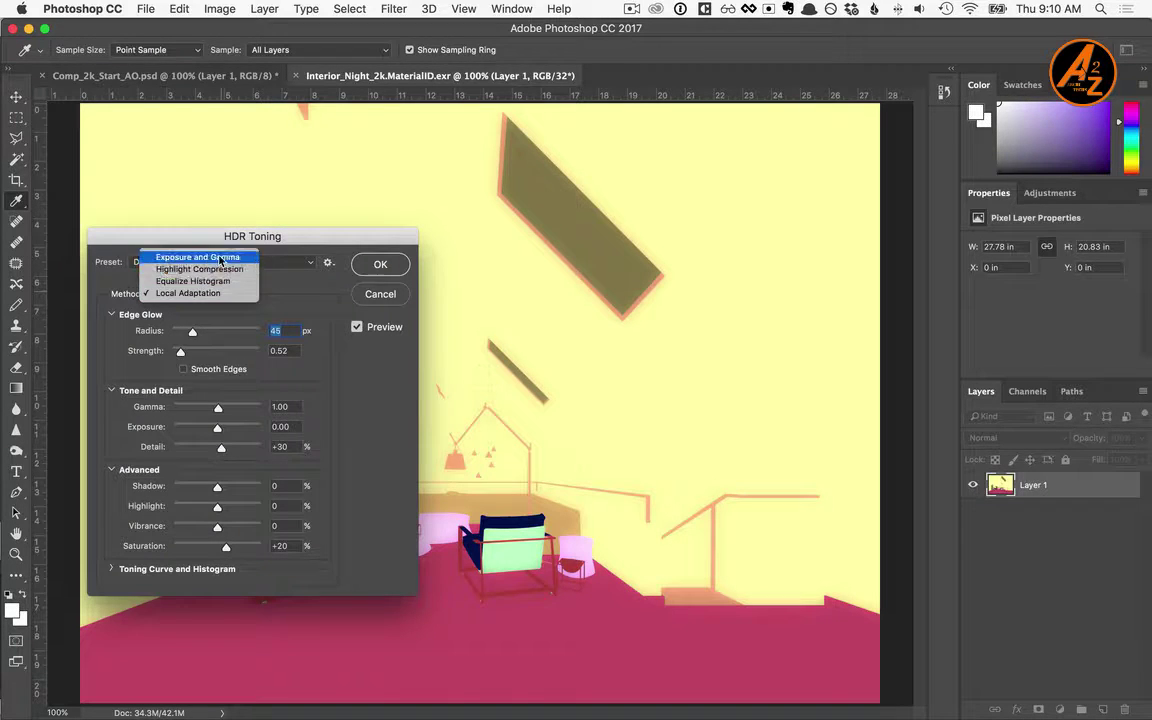
pyautogui.click(220, 258)
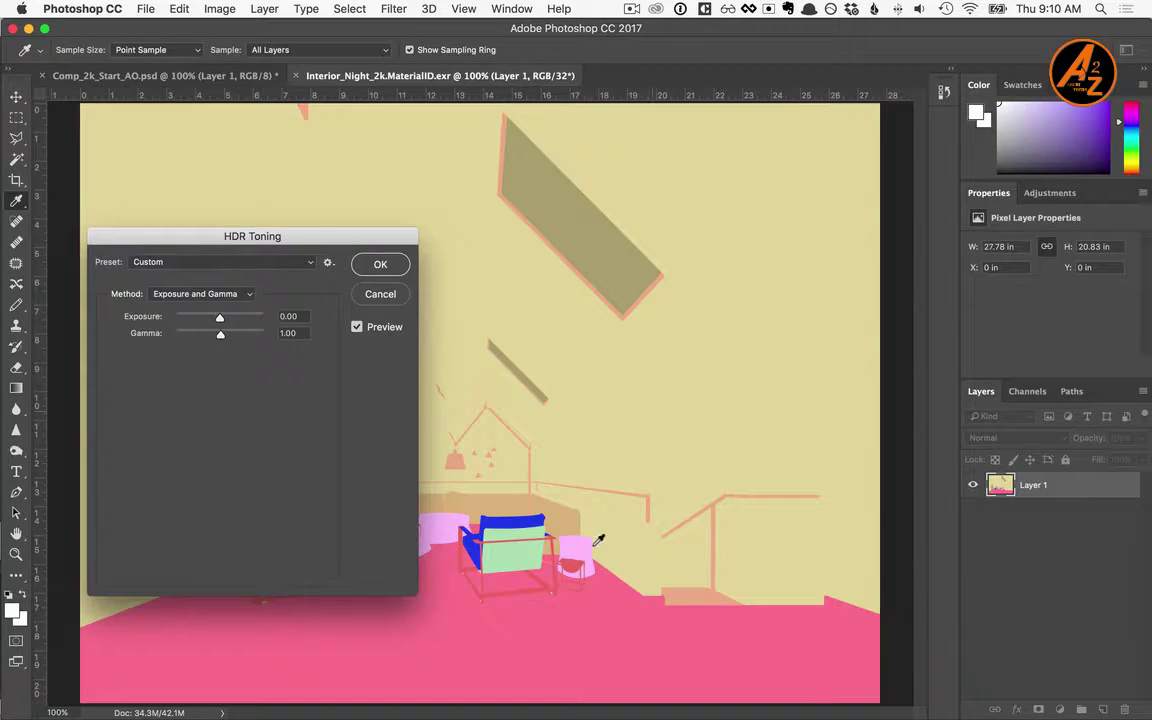
pyautogui.click(378, 266)
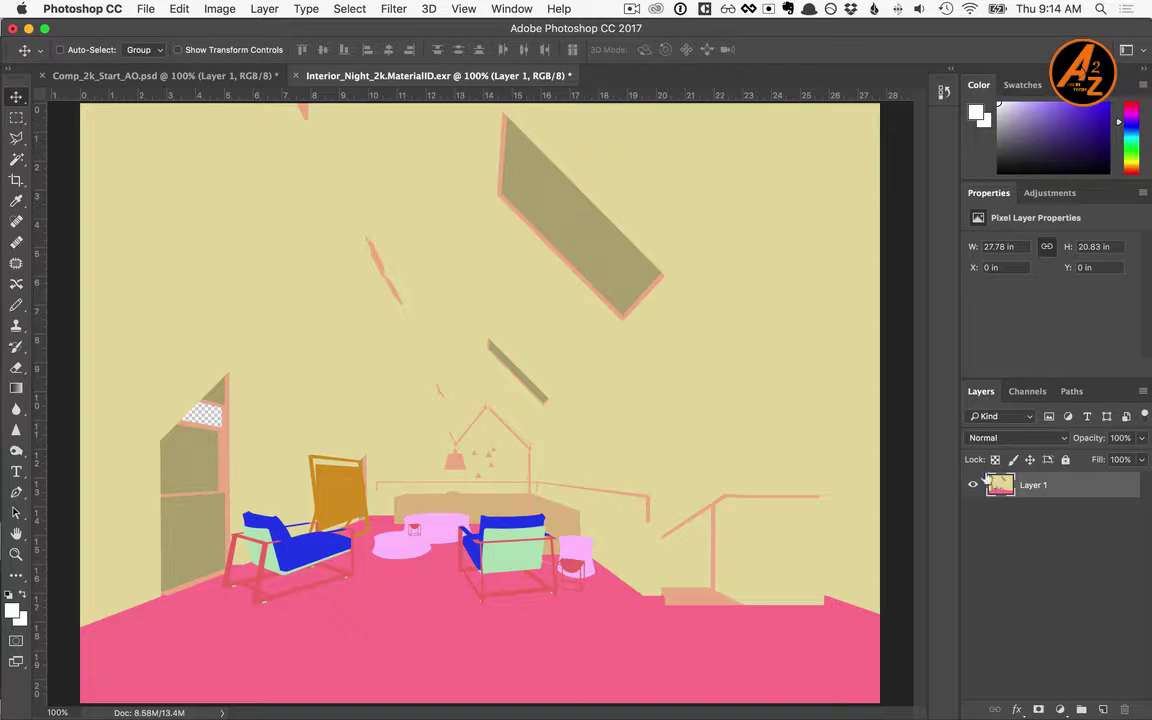
# - Copy the material ID layer into Comp_2k_Start_AO.psd and select its beige wall area with the Magic Wand
pyautogui.moveTo(990, 485); pyautogui.dragTo(549, 510)
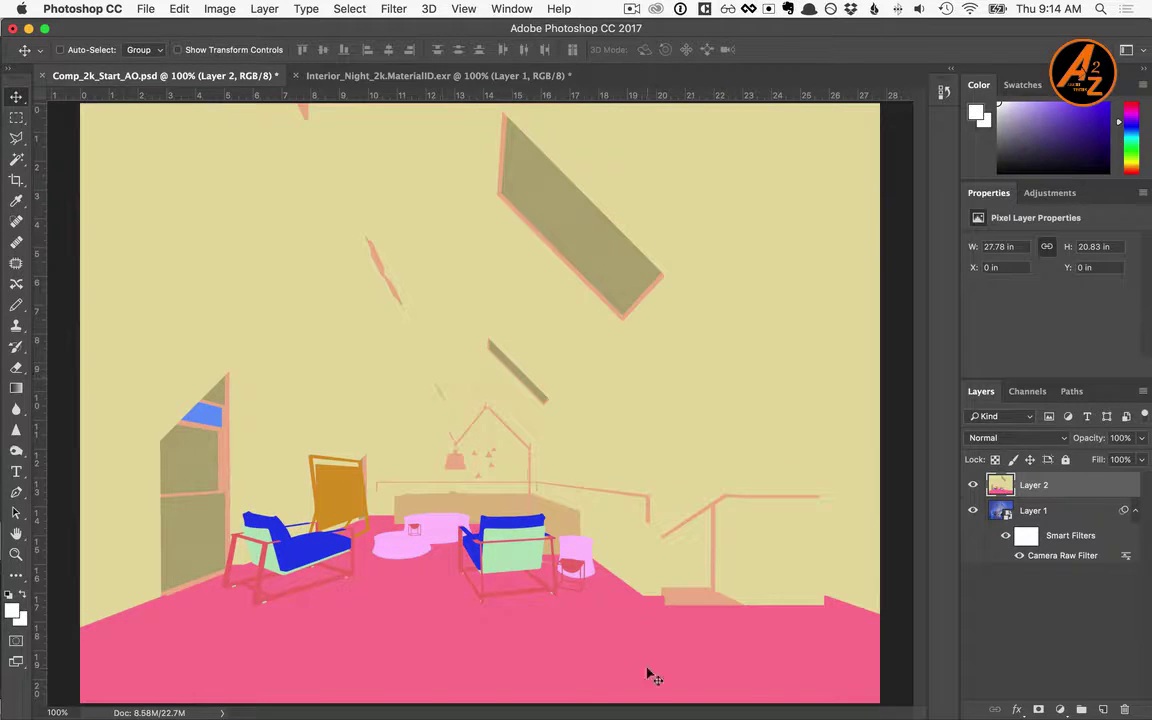
pyautogui.click(16, 160)
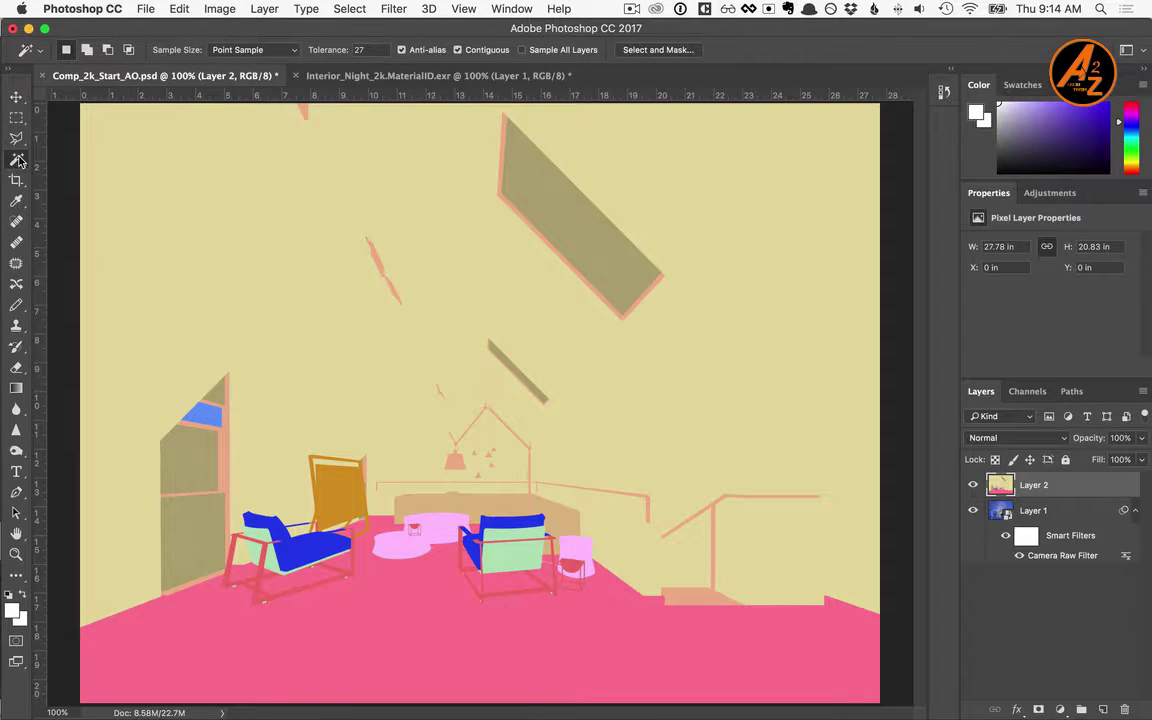
pyautogui.click(233, 260)
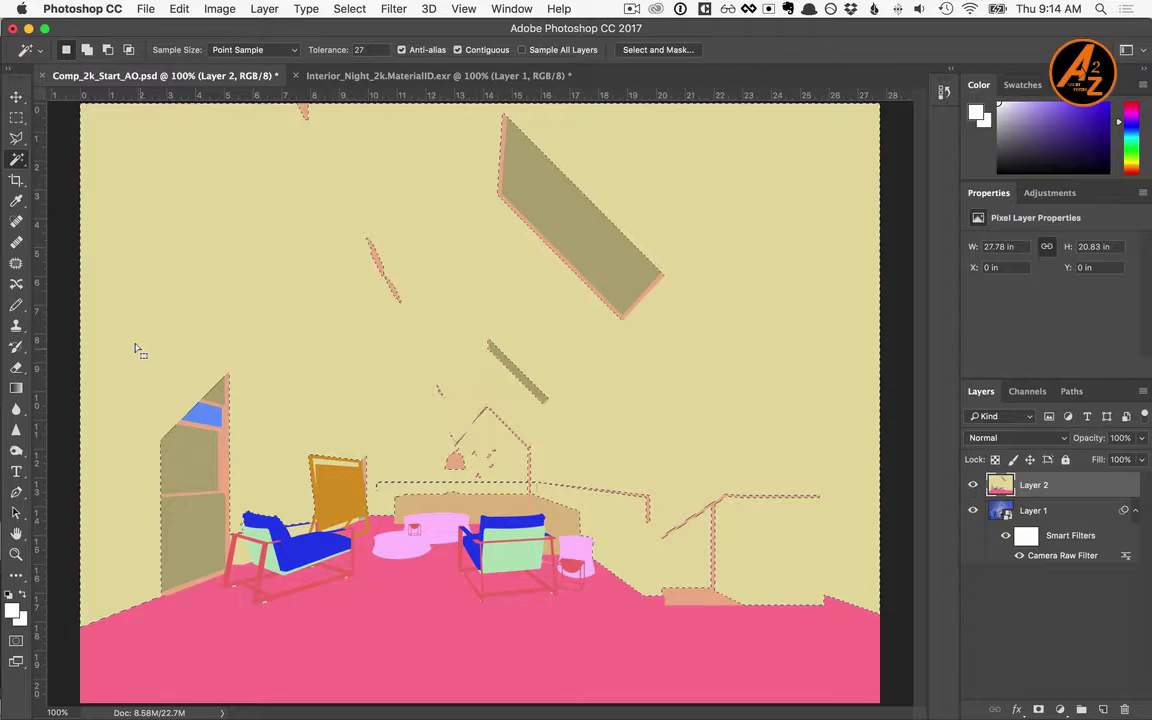
# - Hide the material ID layer and add a Curves adjustment masked to the walls, shaped as an S-curve for more contrast
pyautogui.click(971, 484)
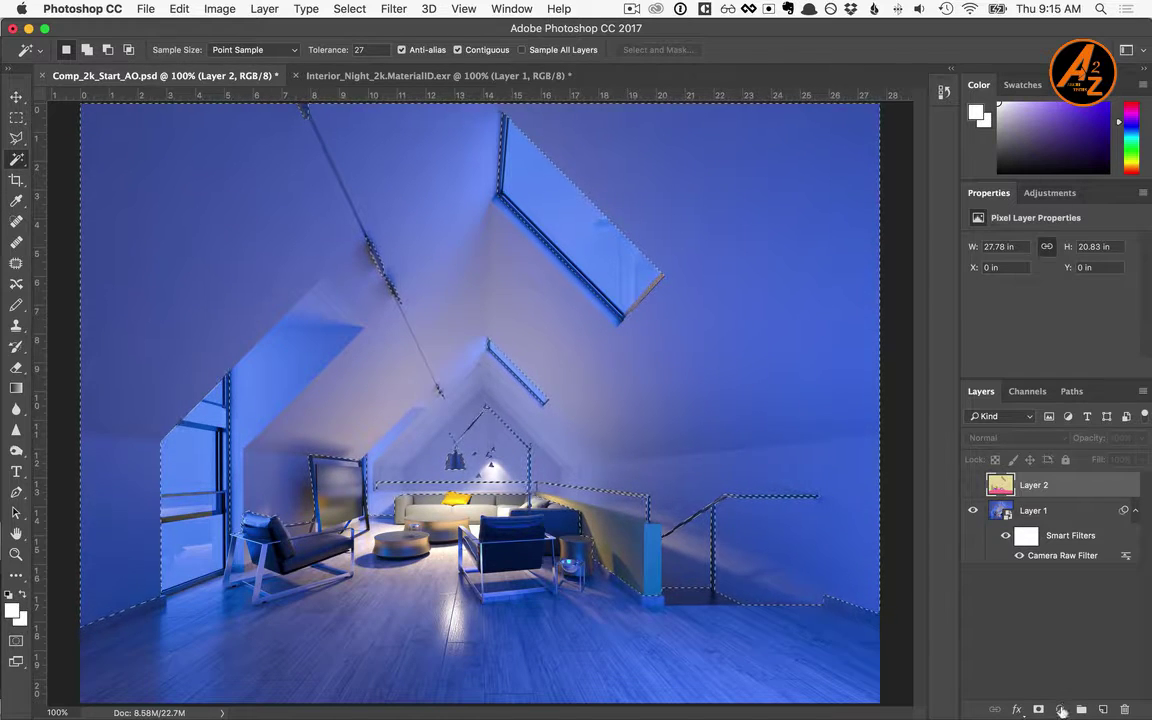
pyautogui.click(1062, 711)
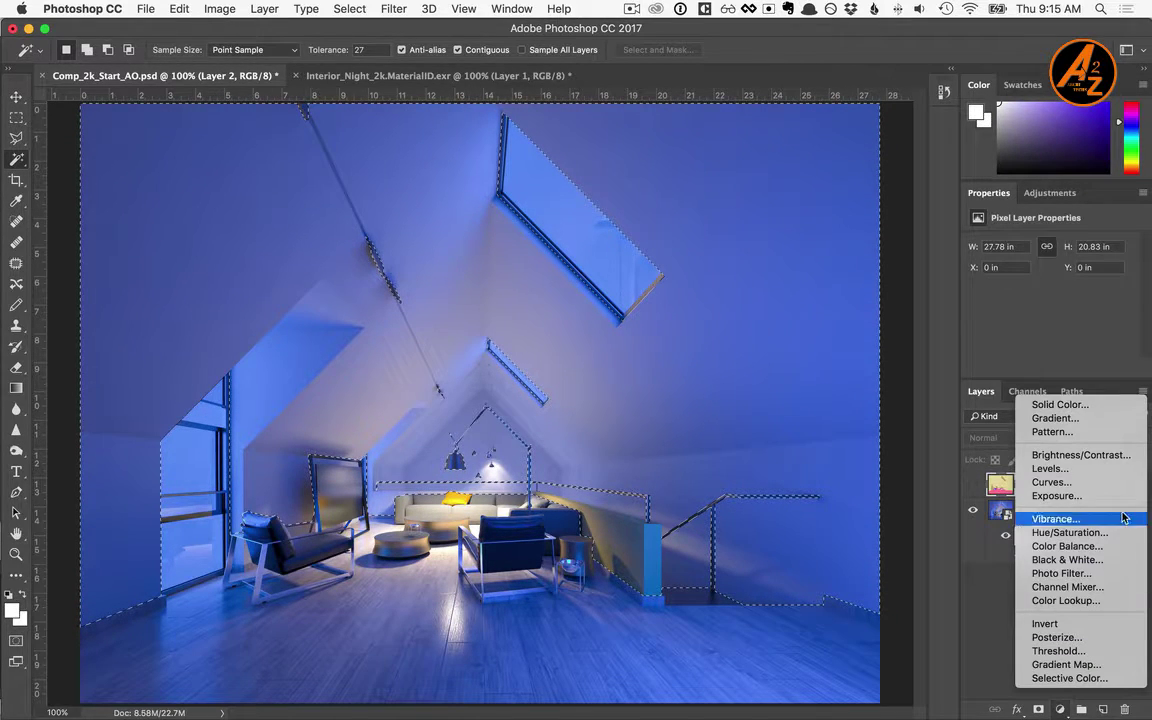
pyautogui.click(1049, 482)
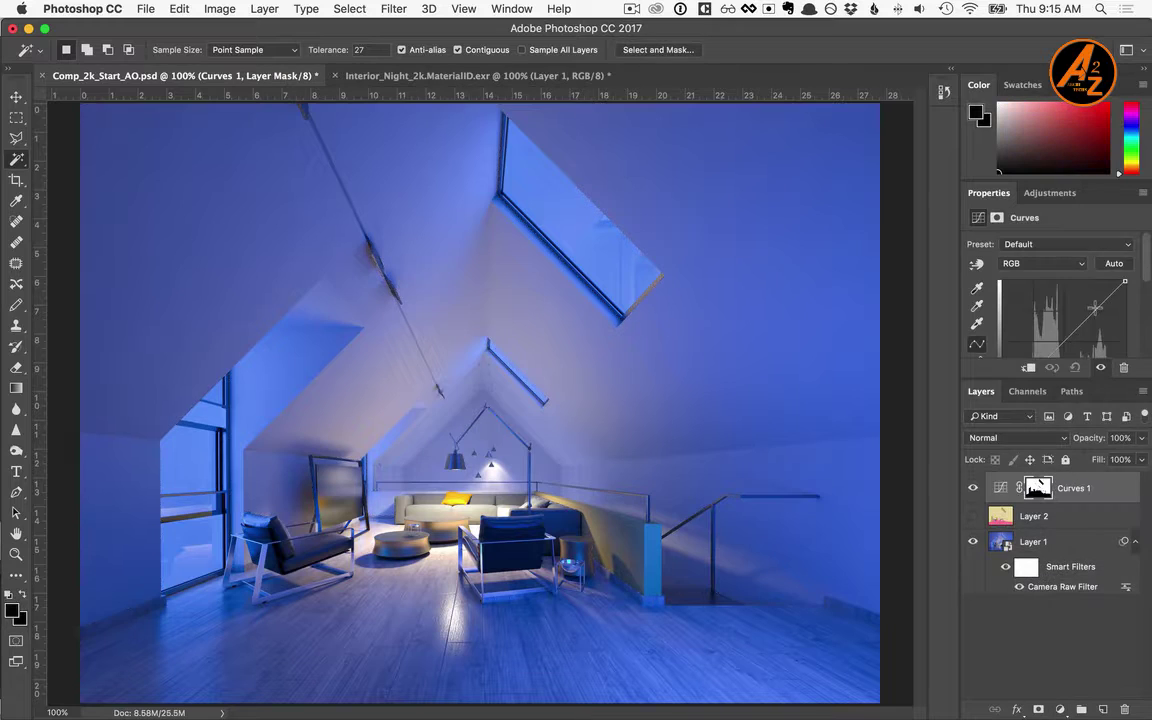
pyautogui.moveTo(1081, 301); pyautogui.dragTo(1089, 309)
pyautogui.moveTo(1051, 379); pyautogui.dragTo(1051, 454)
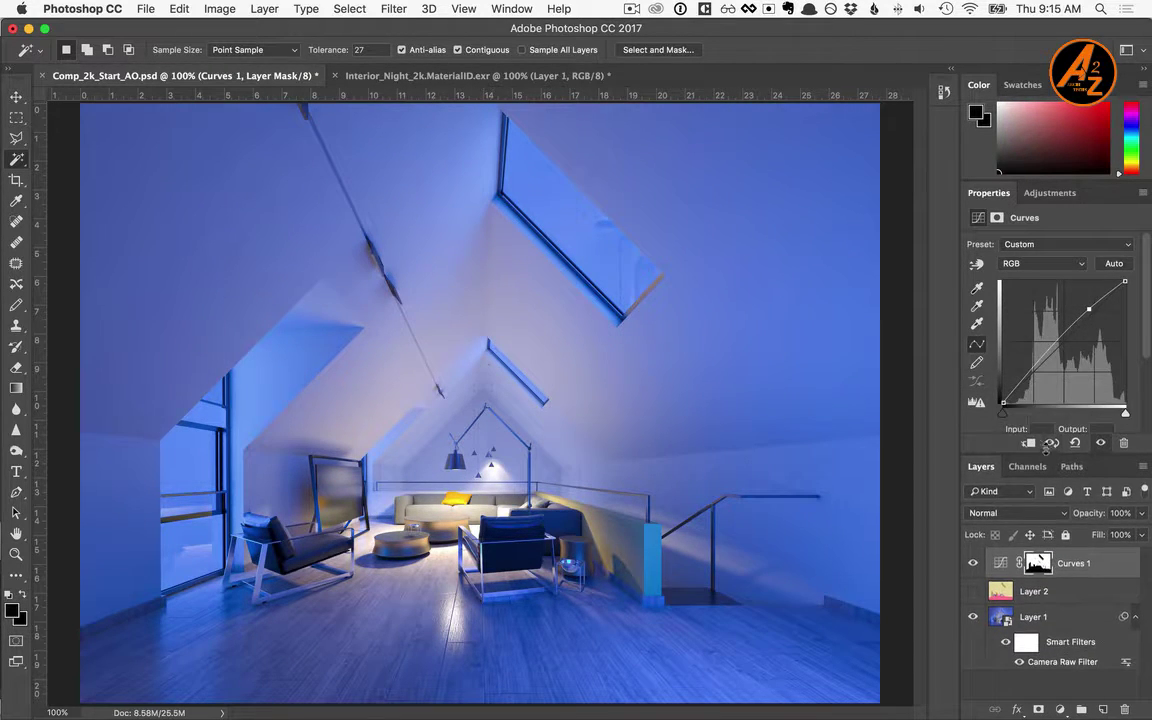
pyautogui.moveTo(1037, 365); pyautogui.dragTo(1037, 377)
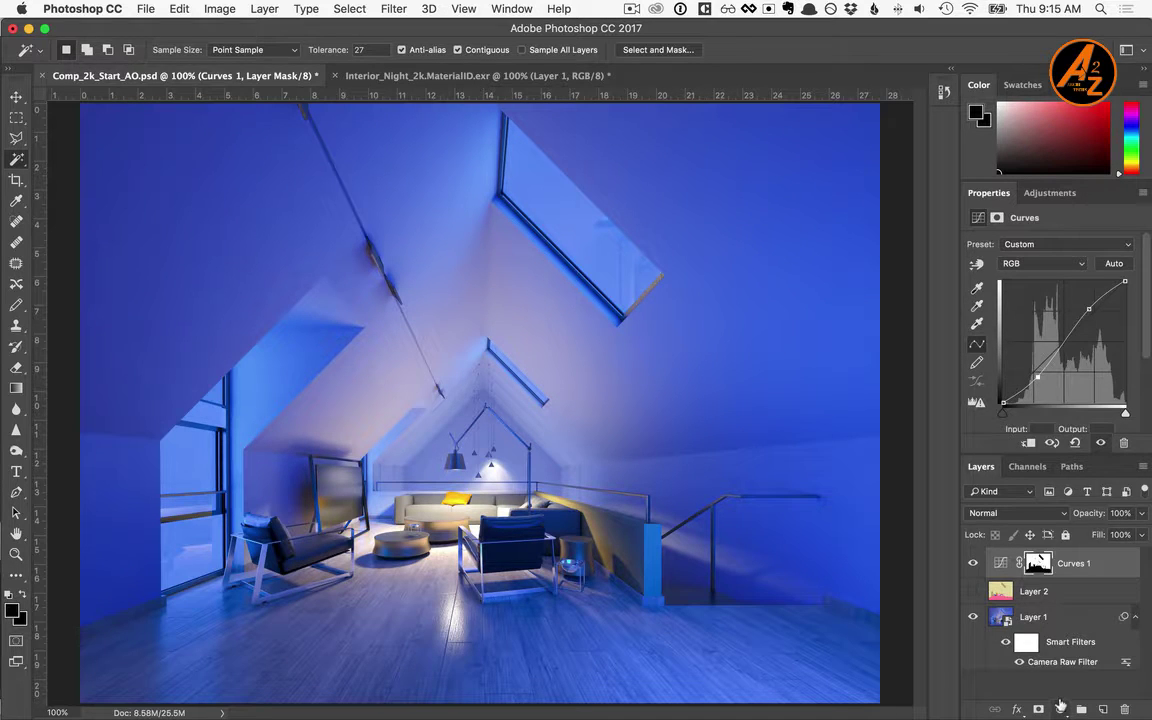
# - Add a Color Balance adjustment above the Curves layer and shift its midtones toward red
pyautogui.click(1060, 708)
pyautogui.click(1010, 546)
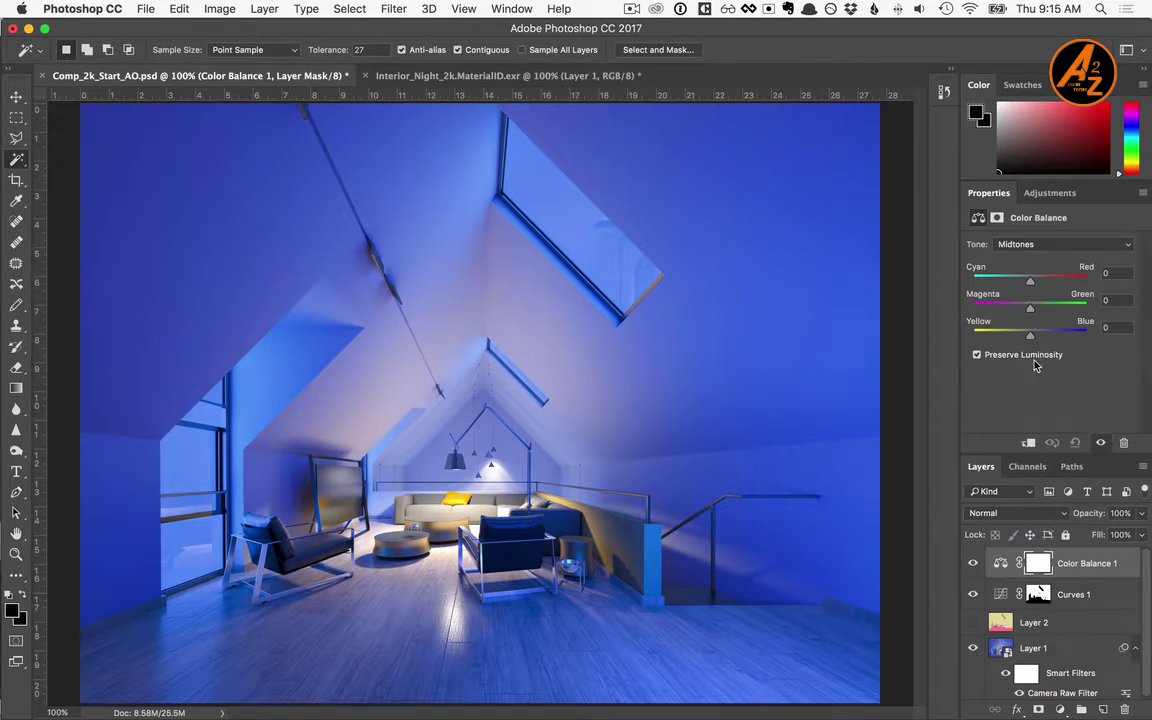
pyautogui.moveTo(1027, 284); pyautogui.dragTo(1049, 286)
# - Add a Hue/Saturation adjustment with hue +8 and saturation +9
pyautogui.click(1060, 708)
pyautogui.click(1005, 525)
pyautogui.moveTo(1052, 305); pyautogui.dragTo(1058, 306)
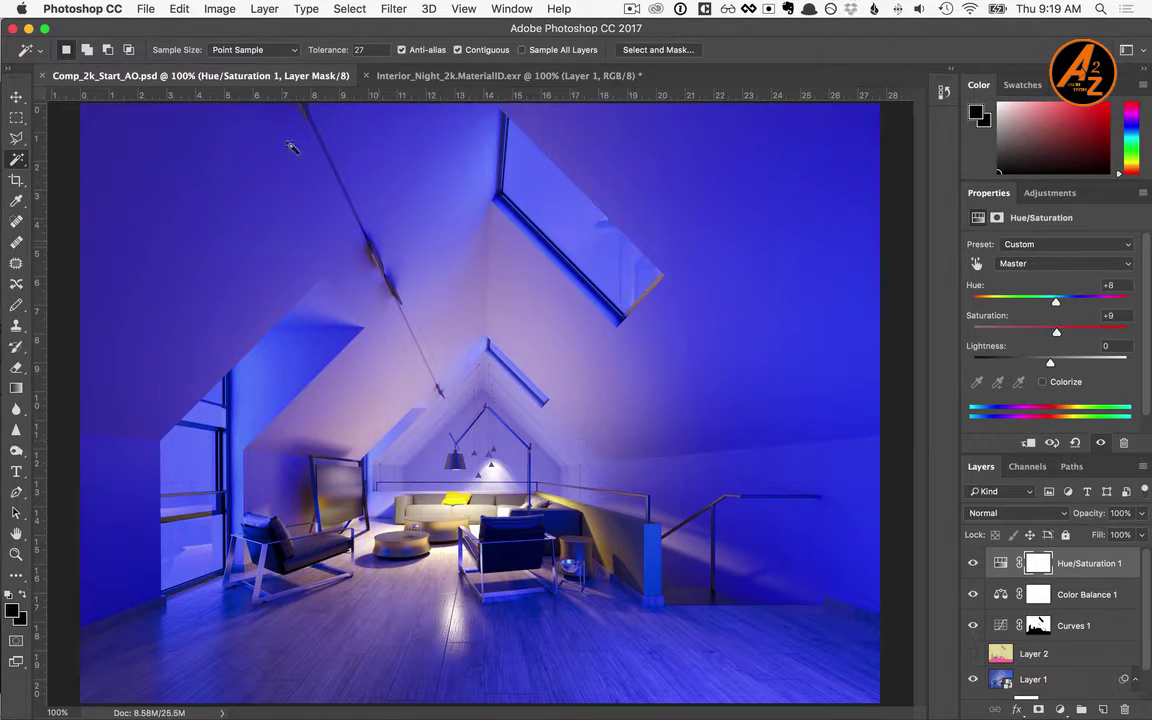
# - Save a JPEG copy of the finished image as composite.jpg in the 08_Simple_Compositing folder
pyautogui.click(143, 9)
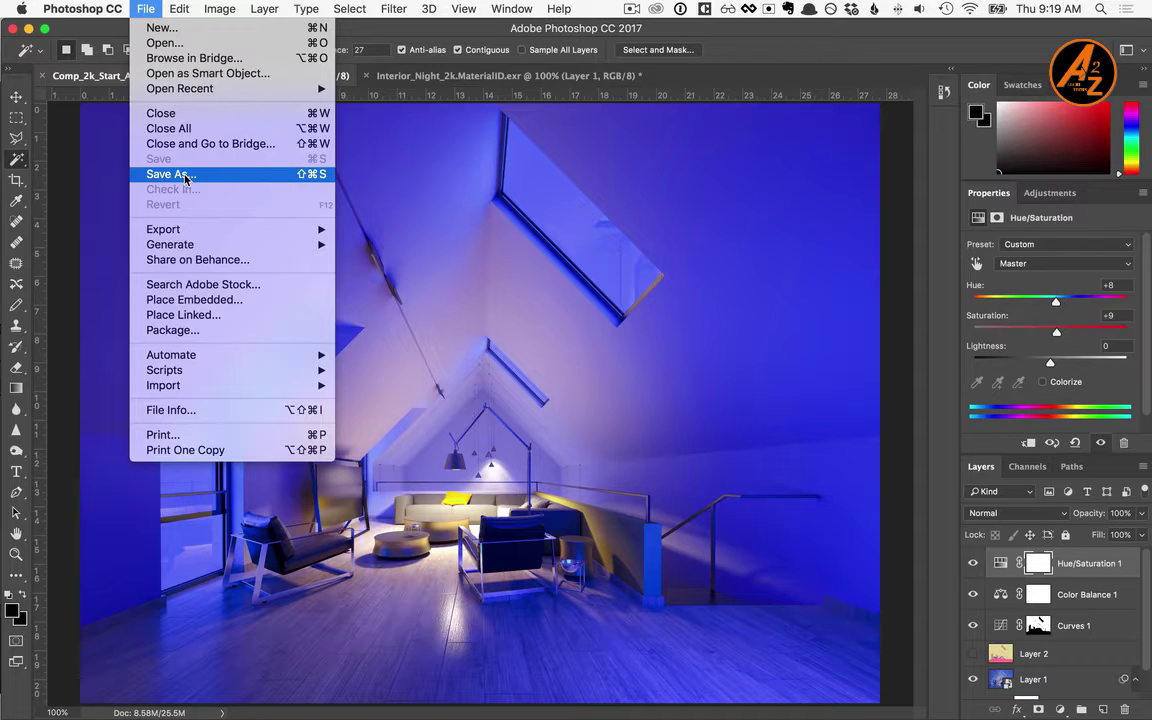
pyautogui.click(170, 174)
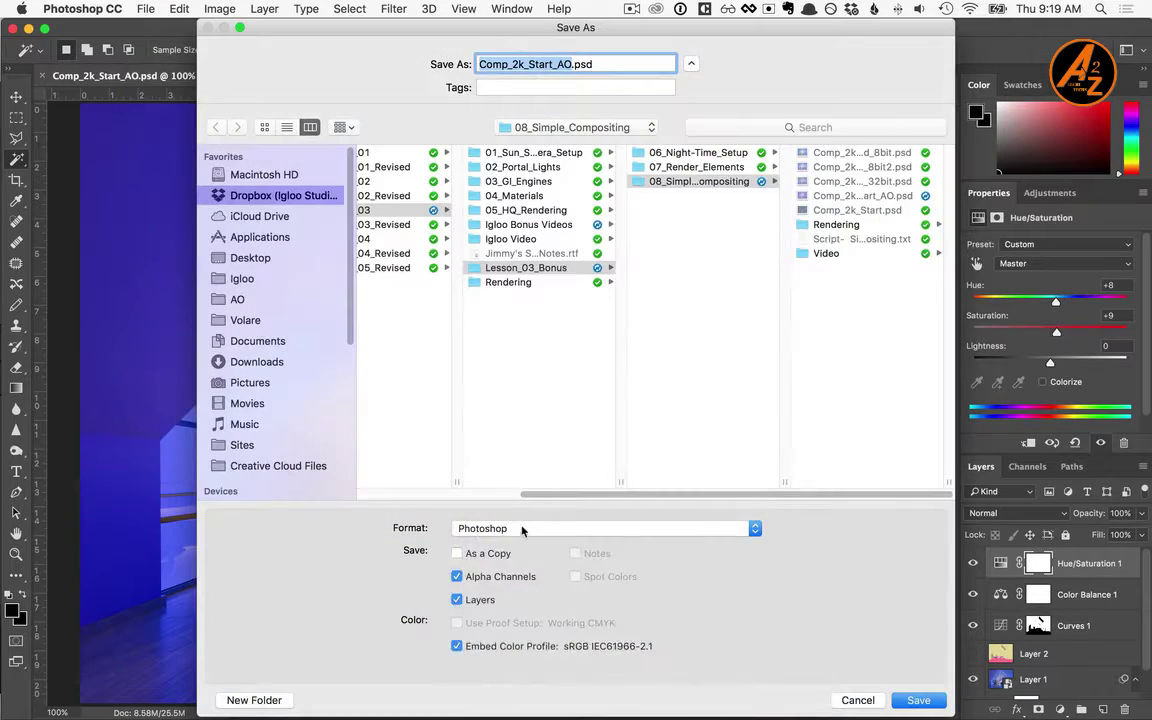
pyautogui.click(560, 528)
pyautogui.click(442, 620)
pyautogui.write('compositing')
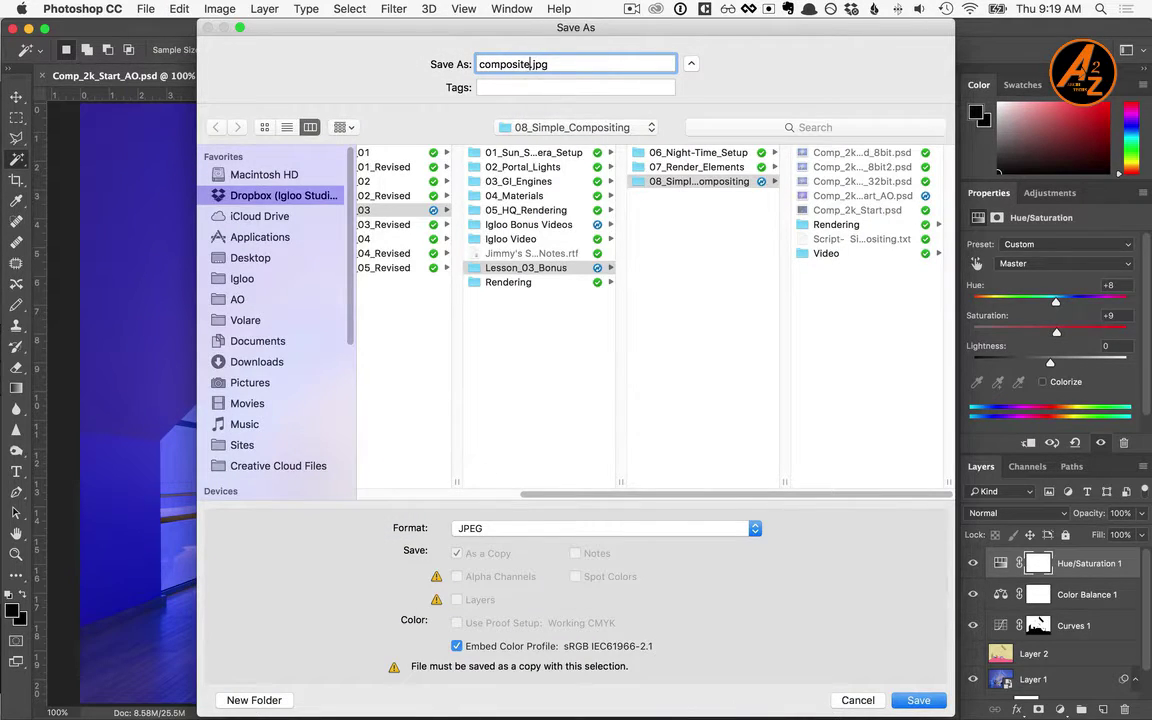
pyautogui.press('Return')
pyautogui.click(674, 249)
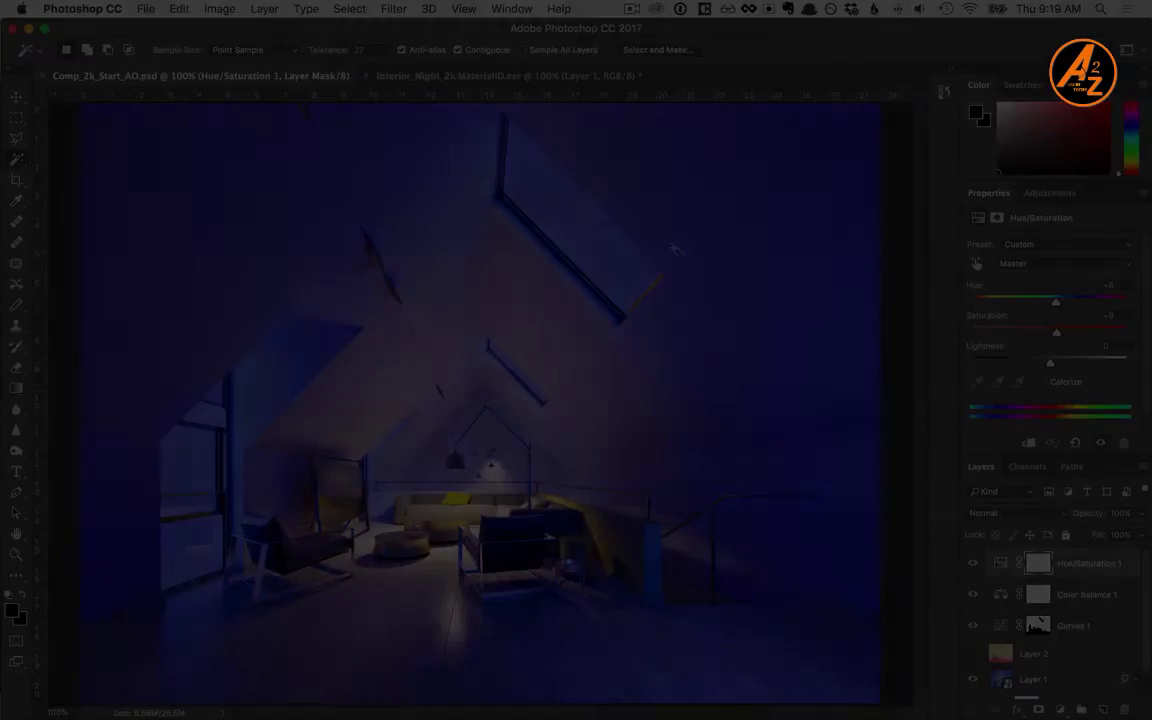